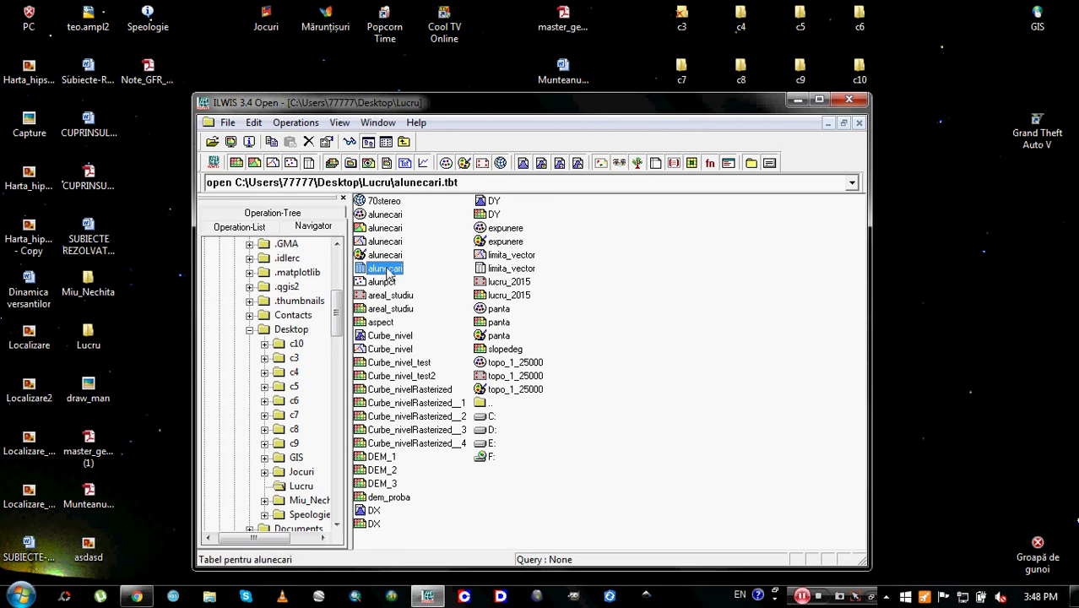
Step: Open the alunecari attribute table and enlarge its window so there is room for another column
{"action": "double_click", "coordinate": [384, 270]}
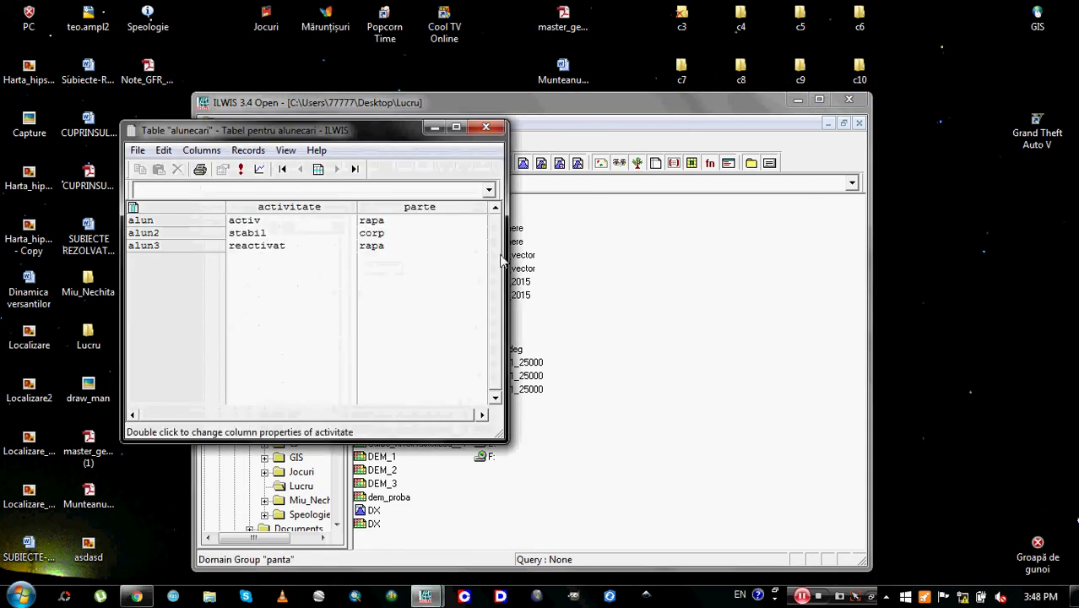
{"action": "left_click_drag", "start_coordinate": [504, 438], "coordinate": [724, 464]}
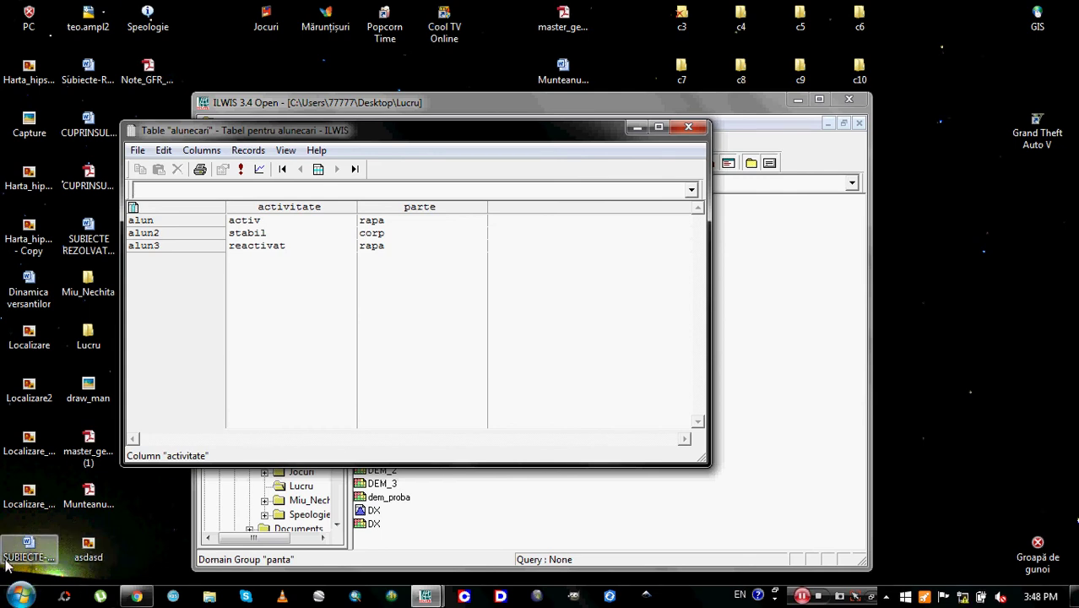
{"action": "left_click", "coordinate": [136, 595]}
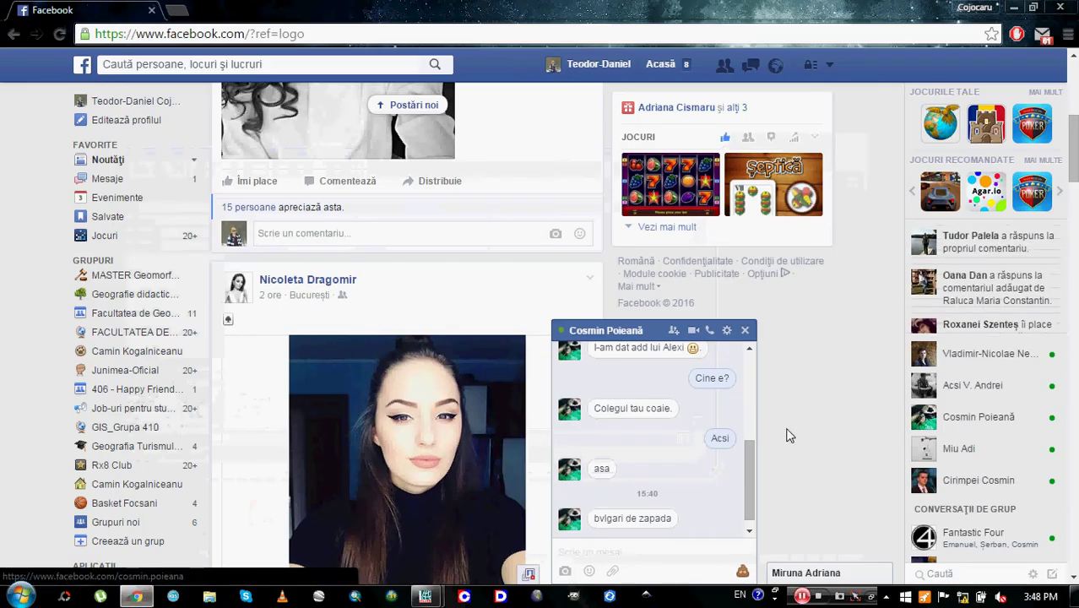
{"action": "left_click", "coordinate": [660, 340]}
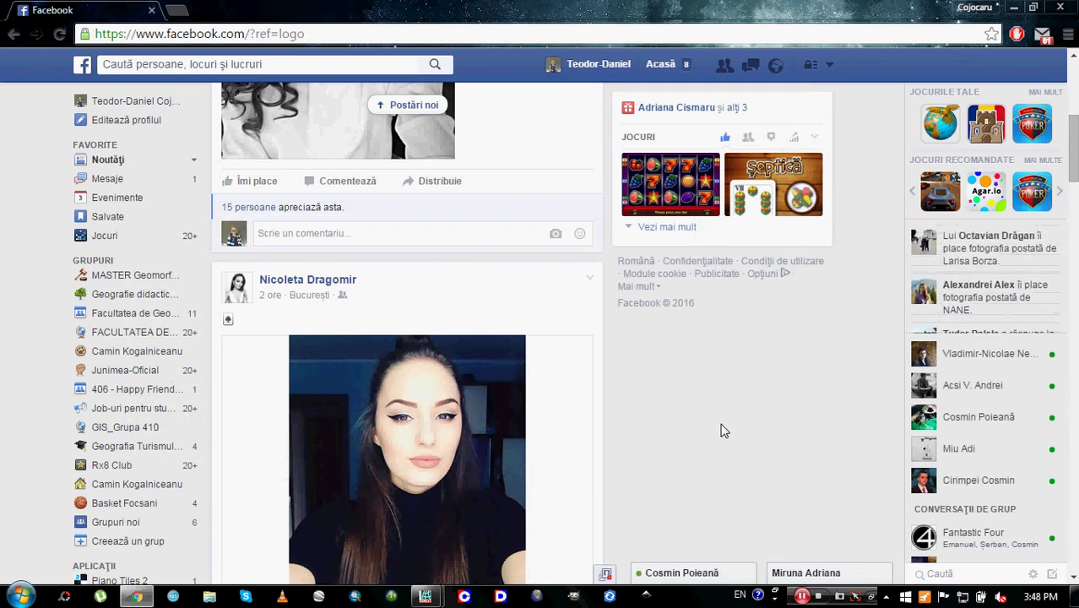
{"action": "left_click", "coordinate": [882, 574]}
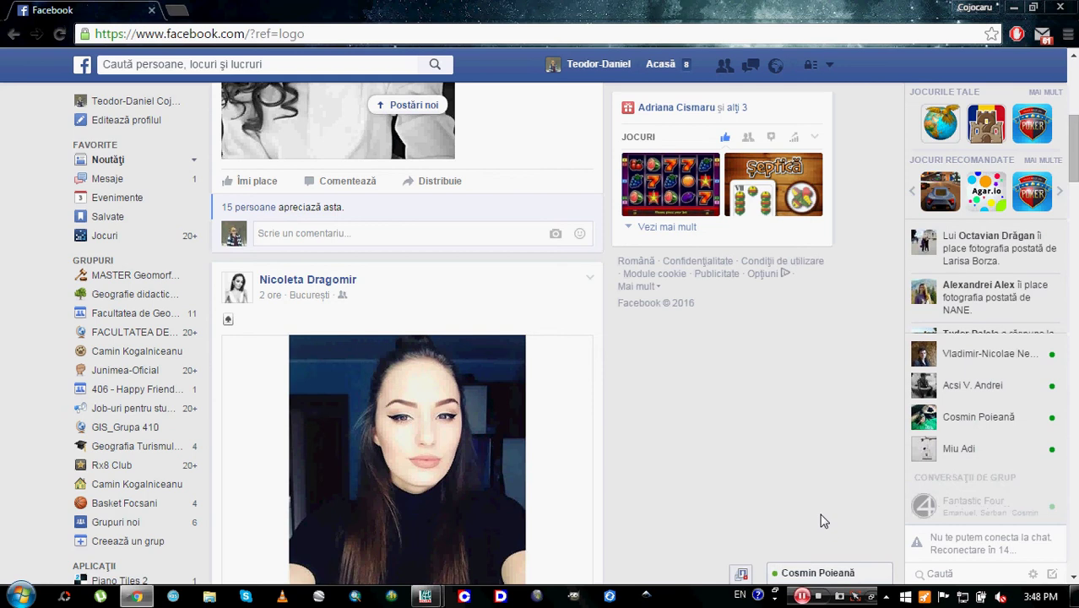
{"action": "left_click", "coordinate": [98, 211]}
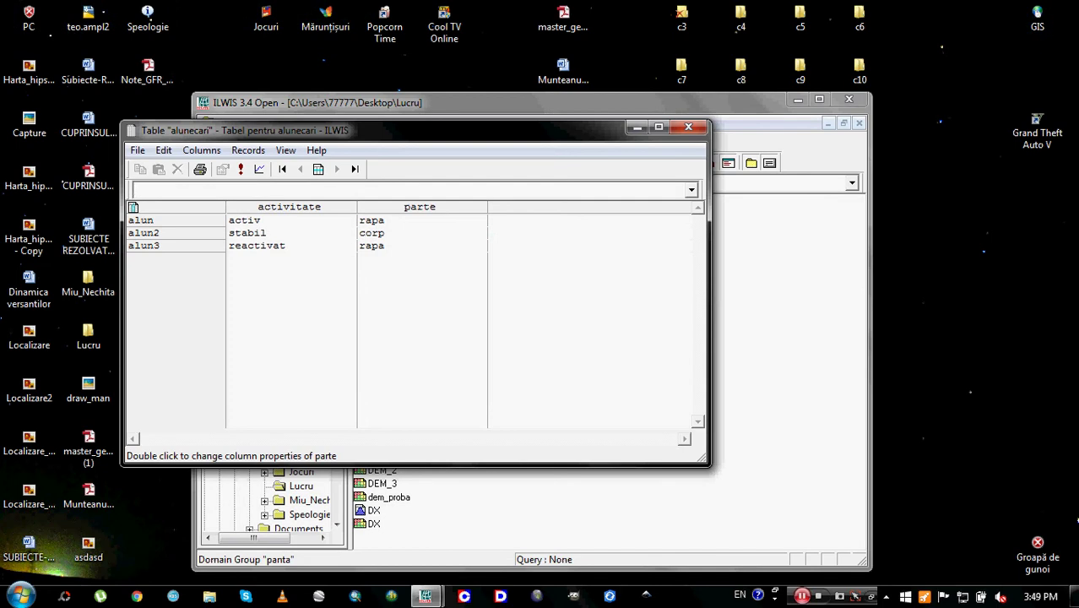
{"action": "left_click", "coordinate": [136, 596]}
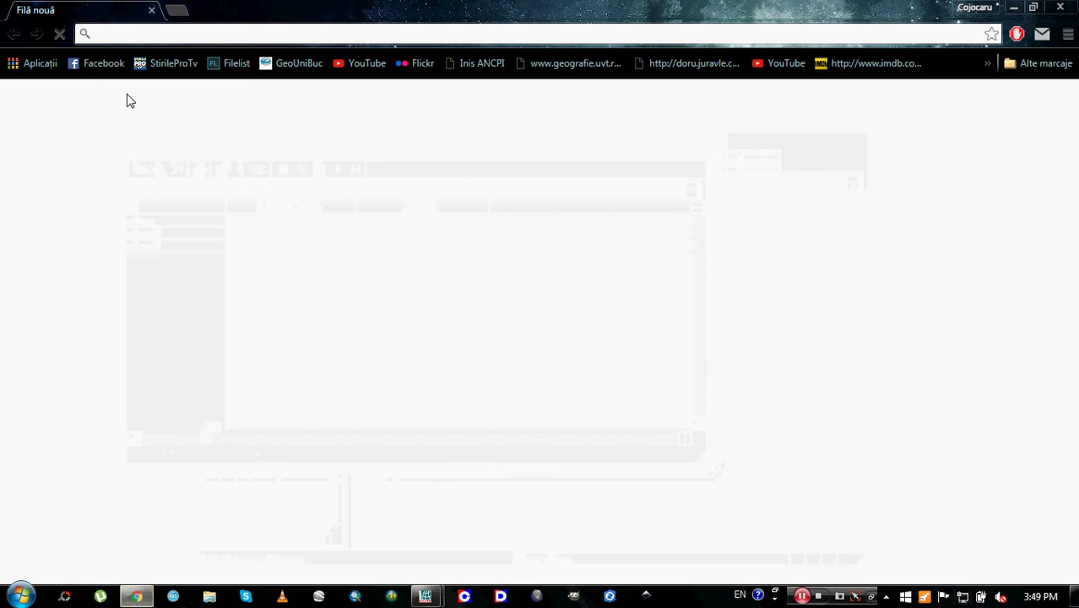
{"action": "left_click", "coordinate": [110, 64]}
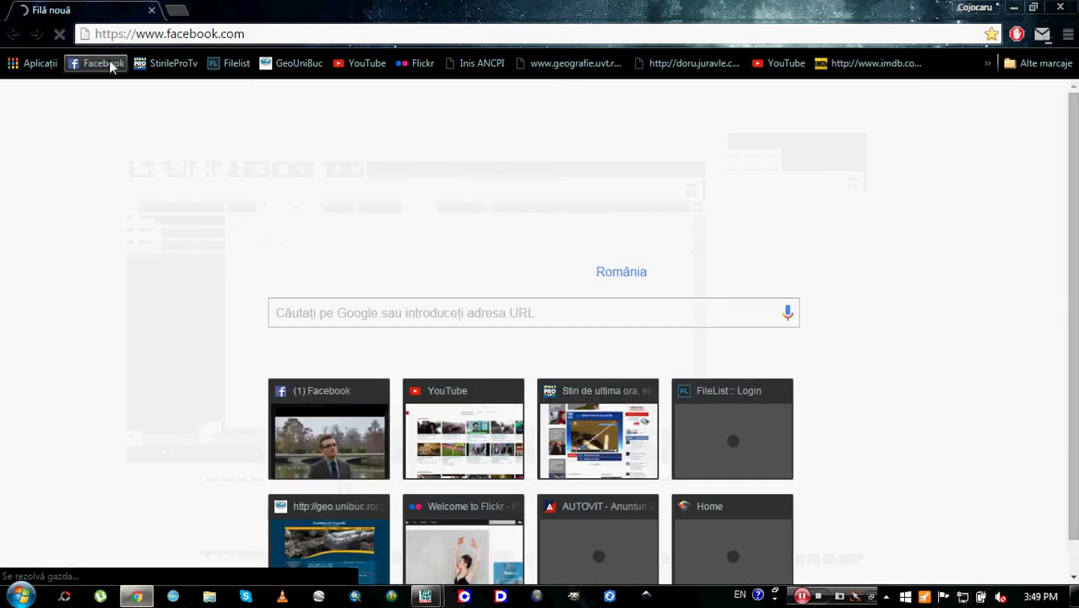
{"action": "left_click", "coordinate": [151, 9]}
Step: Try to calculate a new column with alunecariactive:=iff(((activitate="a")or(activitate="r"))and(part="r"),1,0)
{"action": "left_click", "coordinate": [366, 189]}
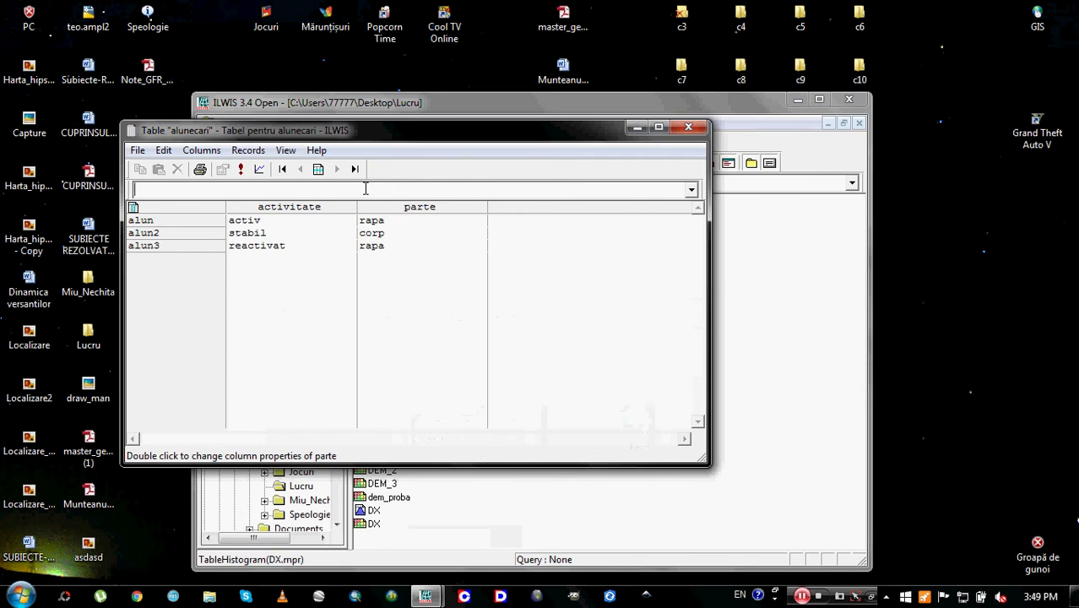
{"action": "type", "text": "alunecariactiv"}
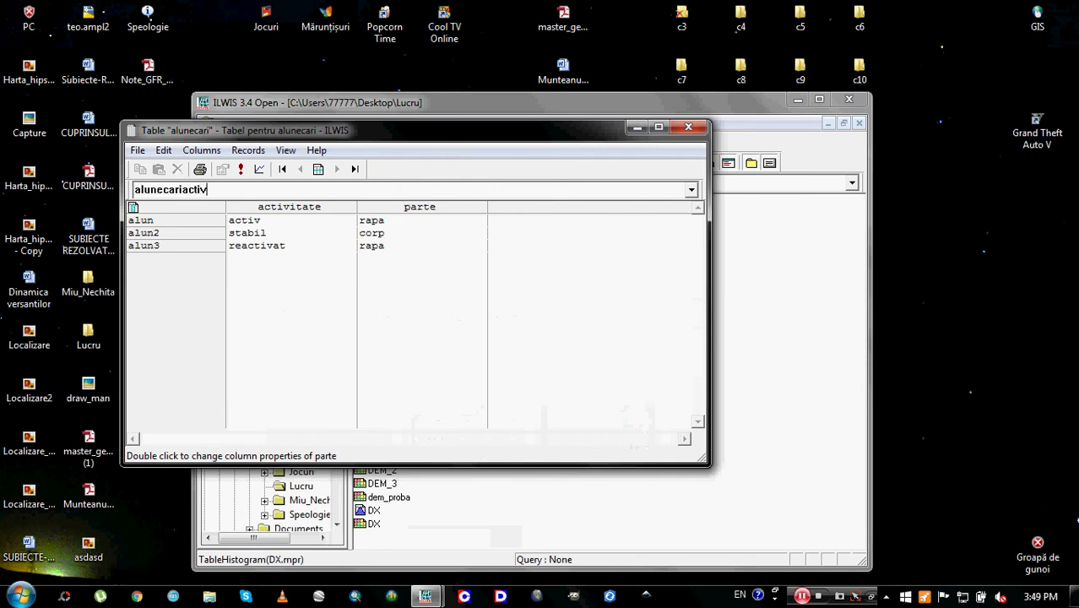
{"action": "type", "text": "e:="}
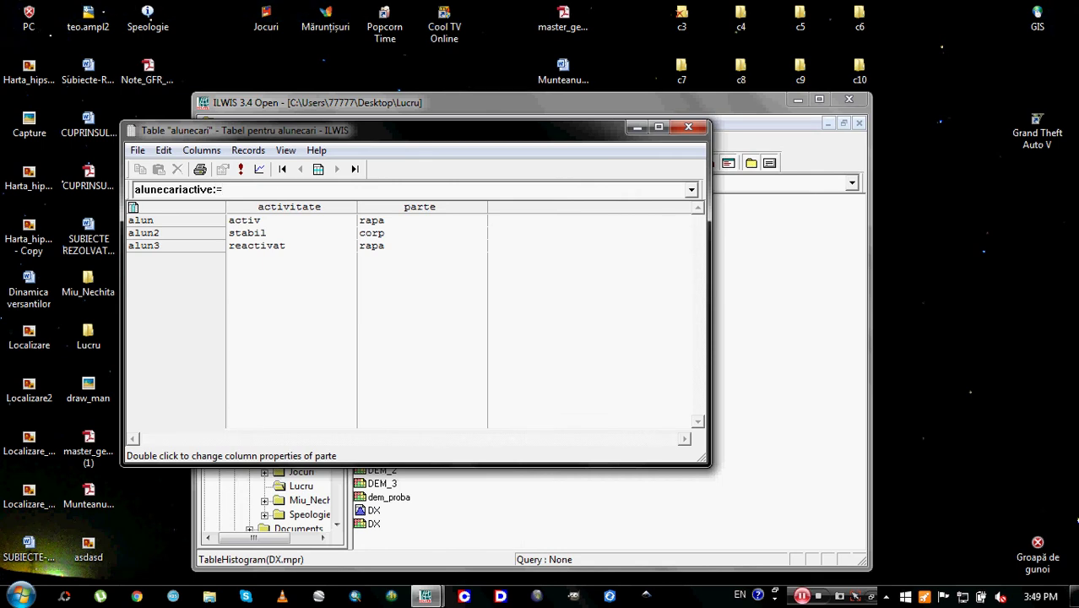
{"action": "type", "text": "iff(((activitate=\"a\""}
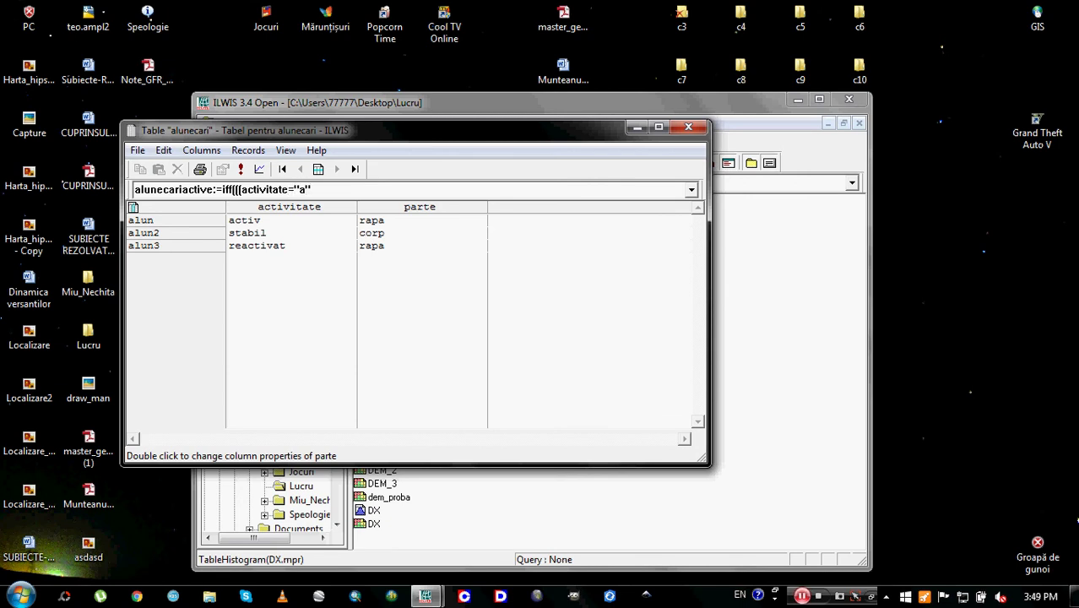
{"action": "type", "text": ")or(activitate="}
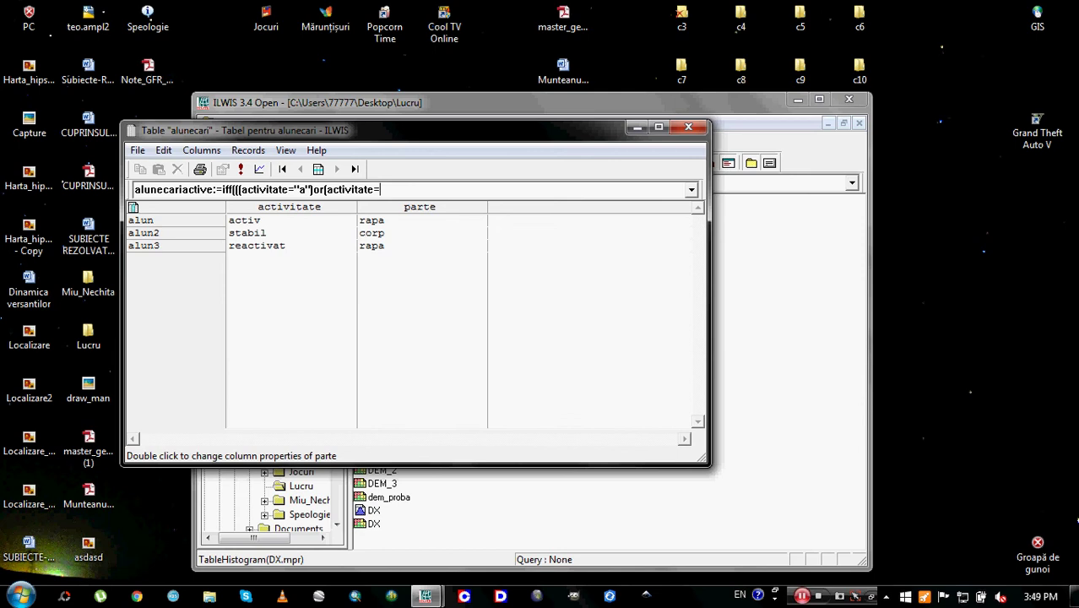
{"action": "type", "text": "\"r\"))and(part=\"r\""}
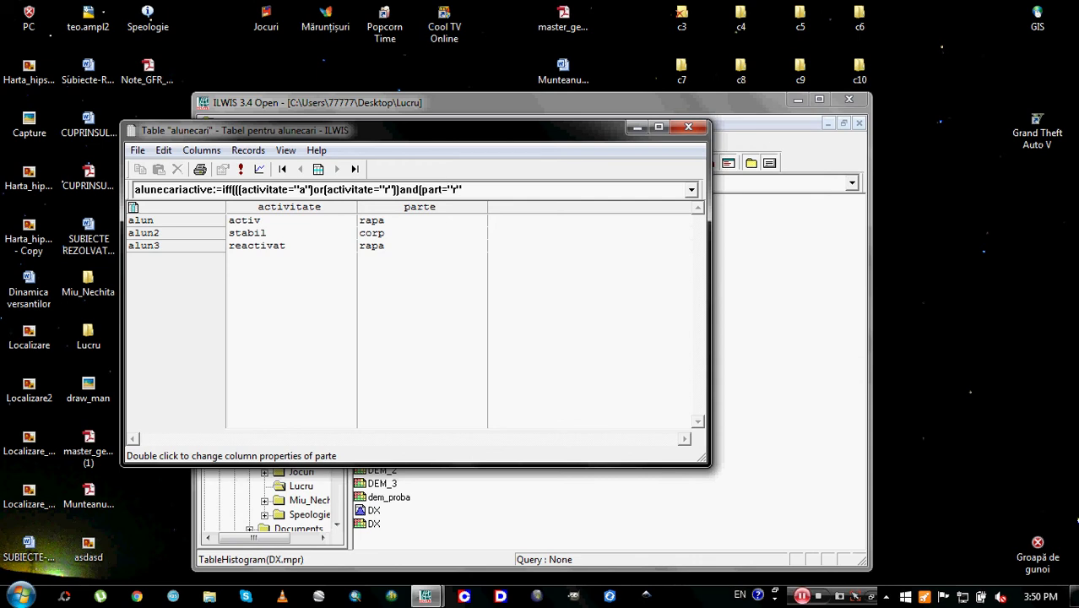
{"action": "type", "text": "),1,0)"}
{"action": "key", "text": "Return"}
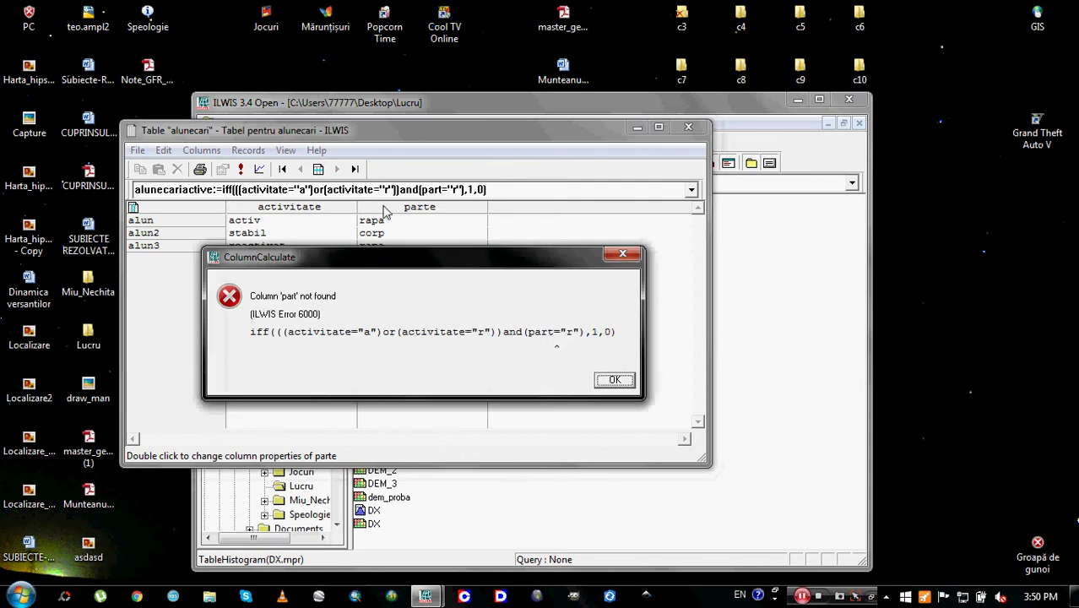
Step: Recall the alunecariactive formula, correct the column name part to parte, and run the calculation
{"action": "left_click", "coordinate": [618, 382]}
{"action": "left_click", "coordinate": [692, 189]}
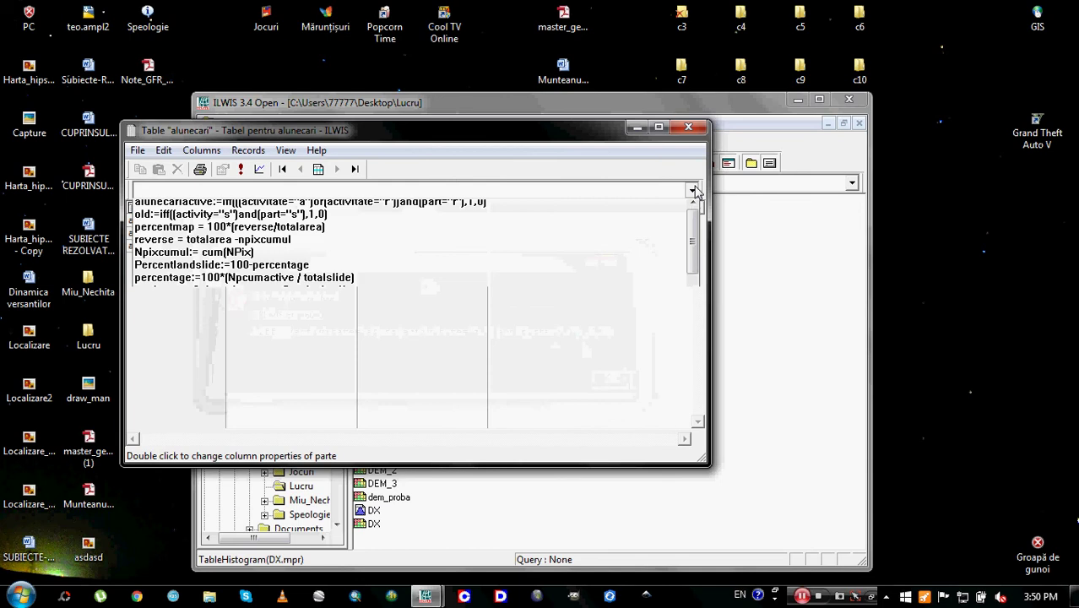
{"action": "left_click", "coordinate": [323, 206]}
{"action": "left_click", "coordinate": [298, 189]}
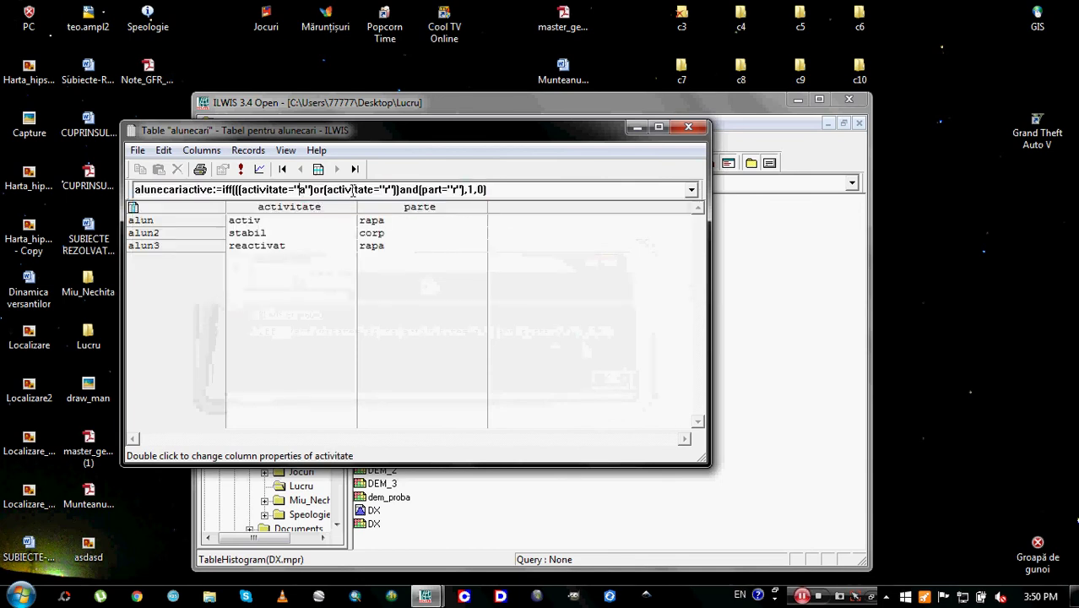
{"action": "left_click", "coordinate": [441, 189]}
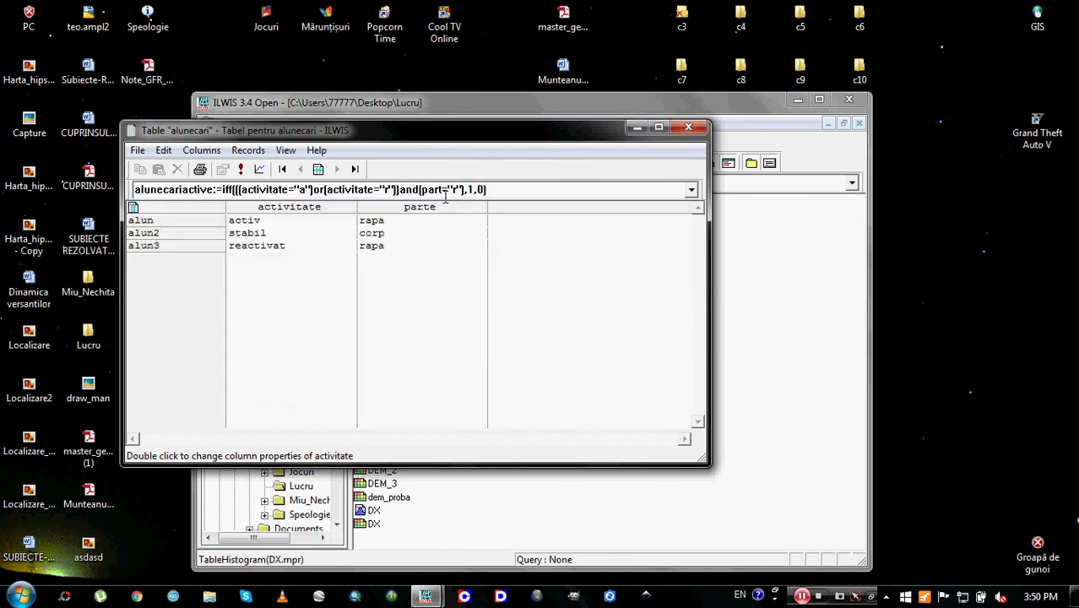
{"action": "type", "text": "e"}
{"action": "key", "text": "Return"}
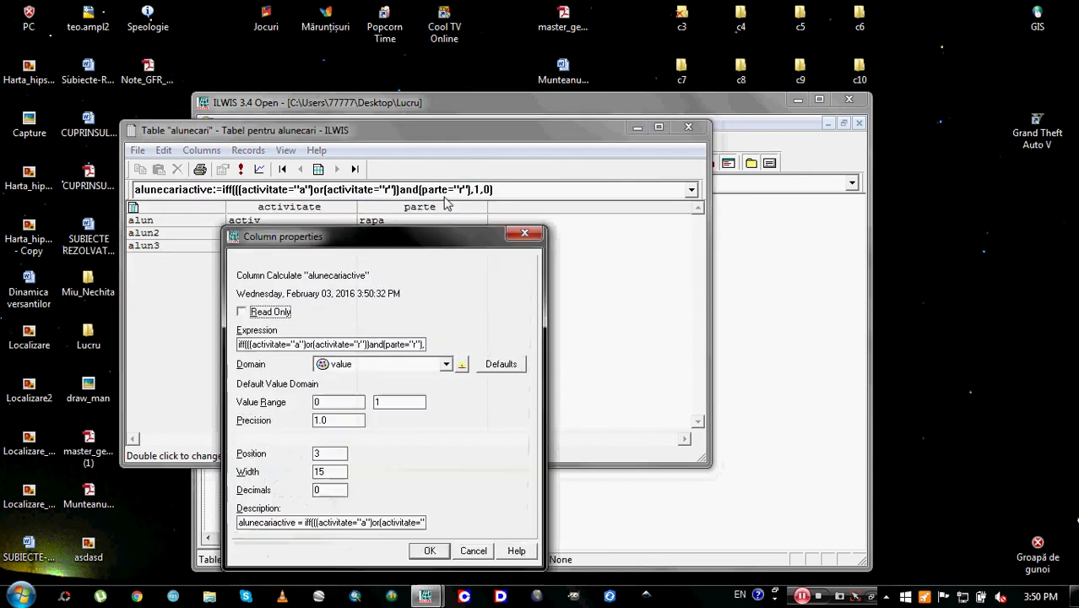
Step: Create the alunecariactive column with the value domain, range 0 to 1 and precision 1.0
{"action": "left_click_drag", "start_coordinate": [400, 239], "coordinate": [447, 116]}
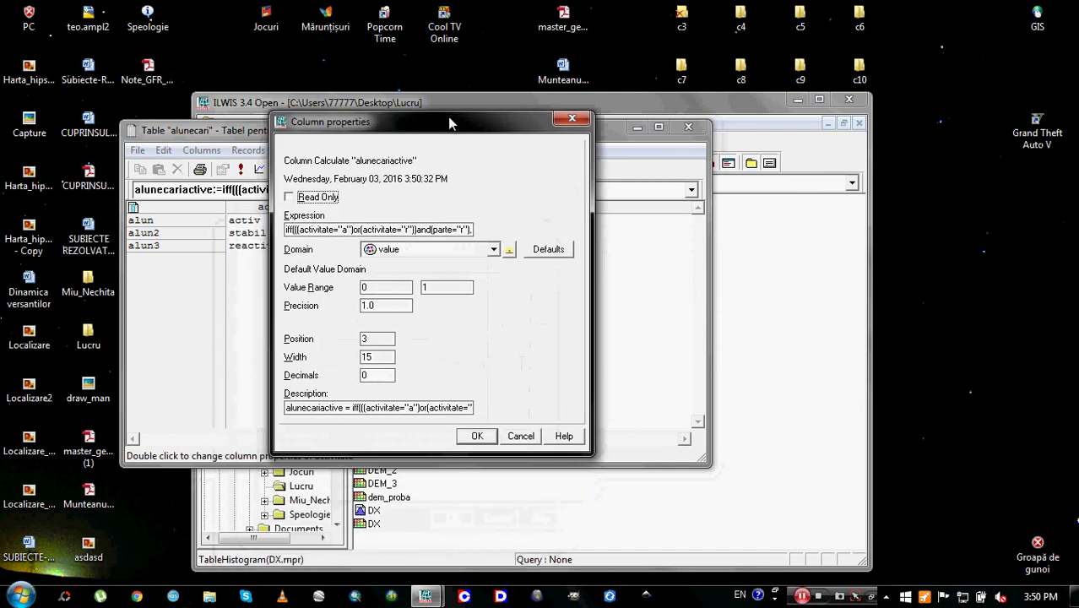
{"action": "left_click", "coordinate": [494, 244]}
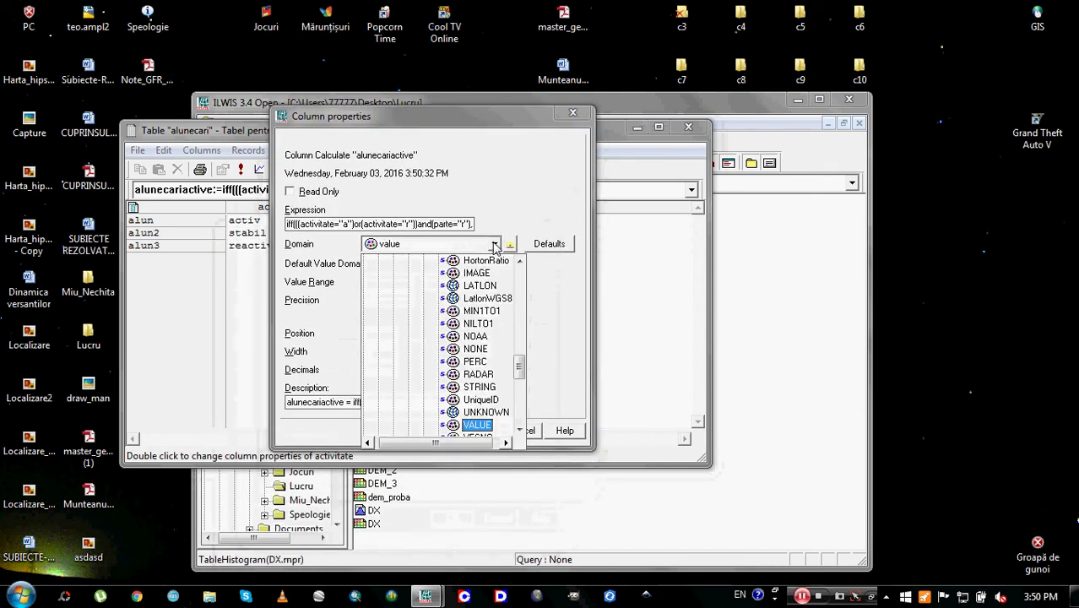
{"action": "left_click", "coordinate": [495, 244]}
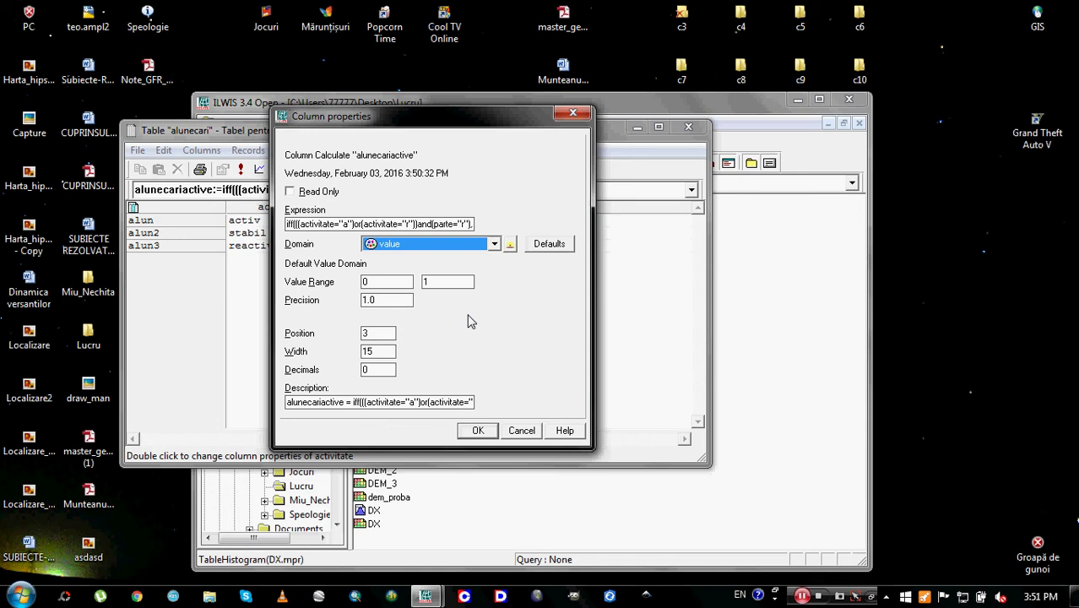
{"action": "left_click", "coordinate": [481, 431]}
Step: Set alunecariactive to 1 for the alun and alun3 records, and close the table
{"action": "left_click", "coordinate": [556, 220]}
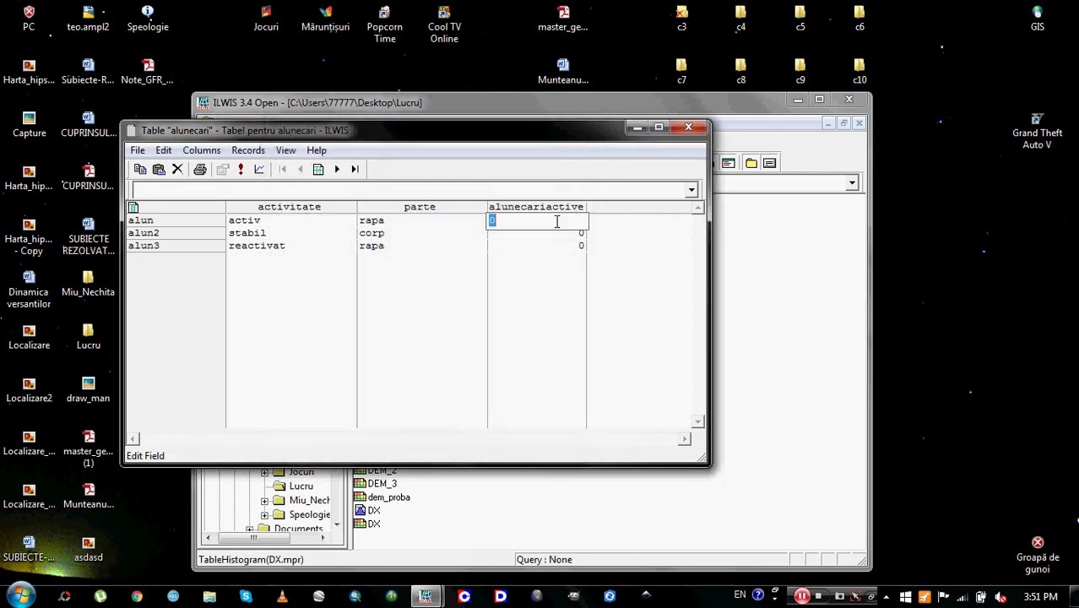
{"action": "type", "text": "1"}
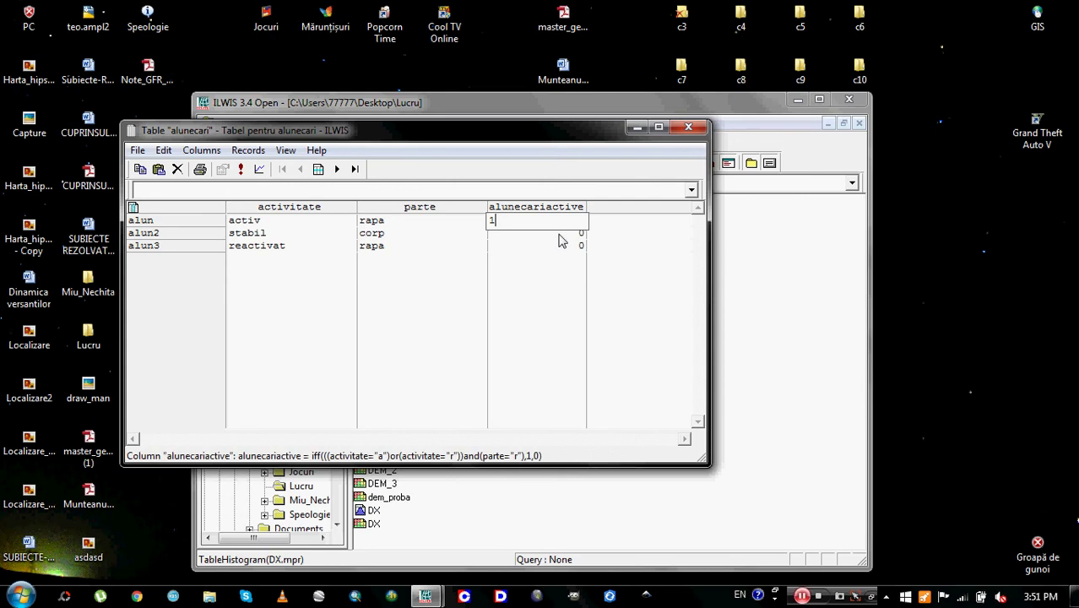
{"action": "left_click", "coordinate": [559, 234]}
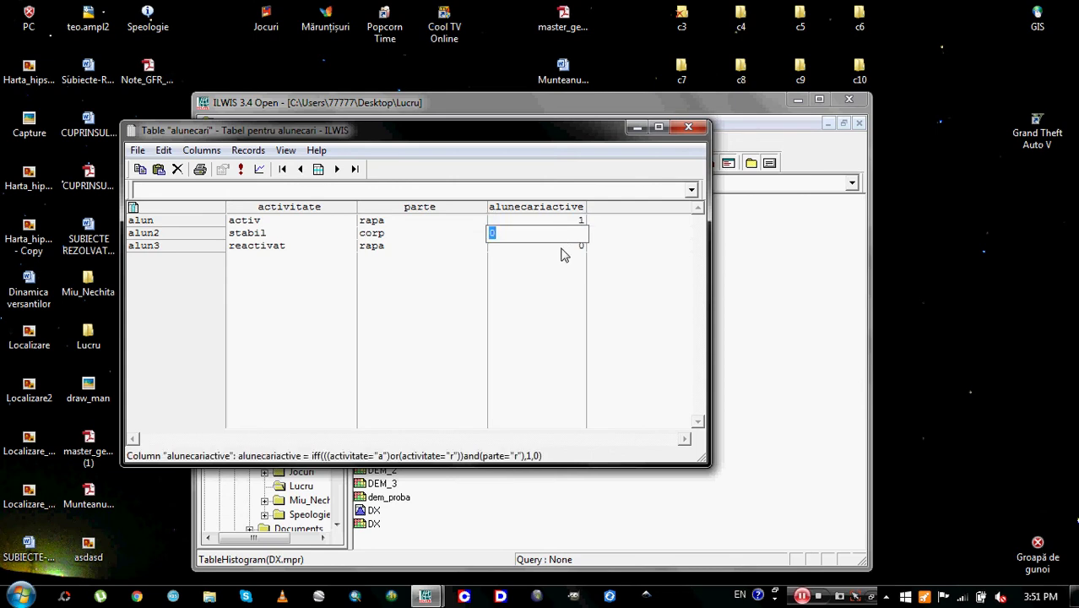
{"action": "left_click", "coordinate": [562, 247]}
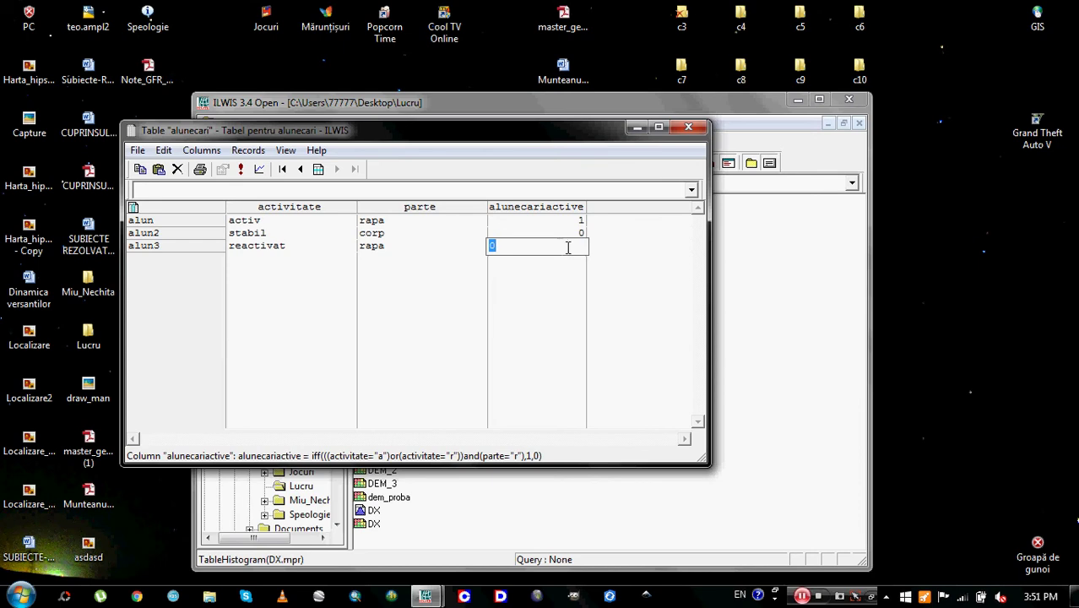
{"action": "left_click_drag", "start_coordinate": [568, 246], "coordinate": [568, 277]}
{"action": "left_click", "coordinate": [625, 232]}
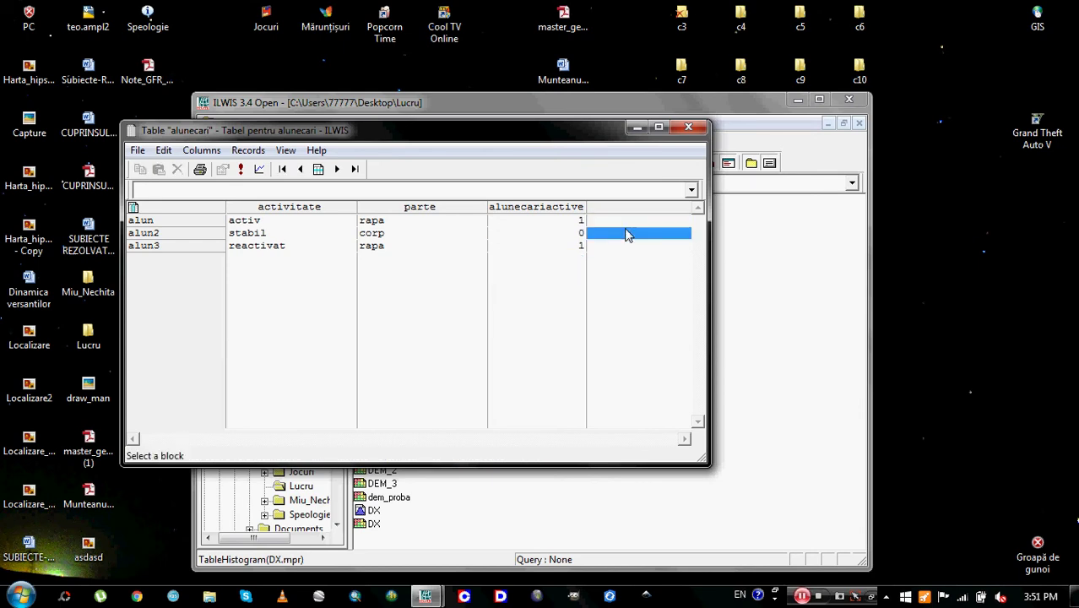
{"action": "left_click", "coordinate": [632, 246]}
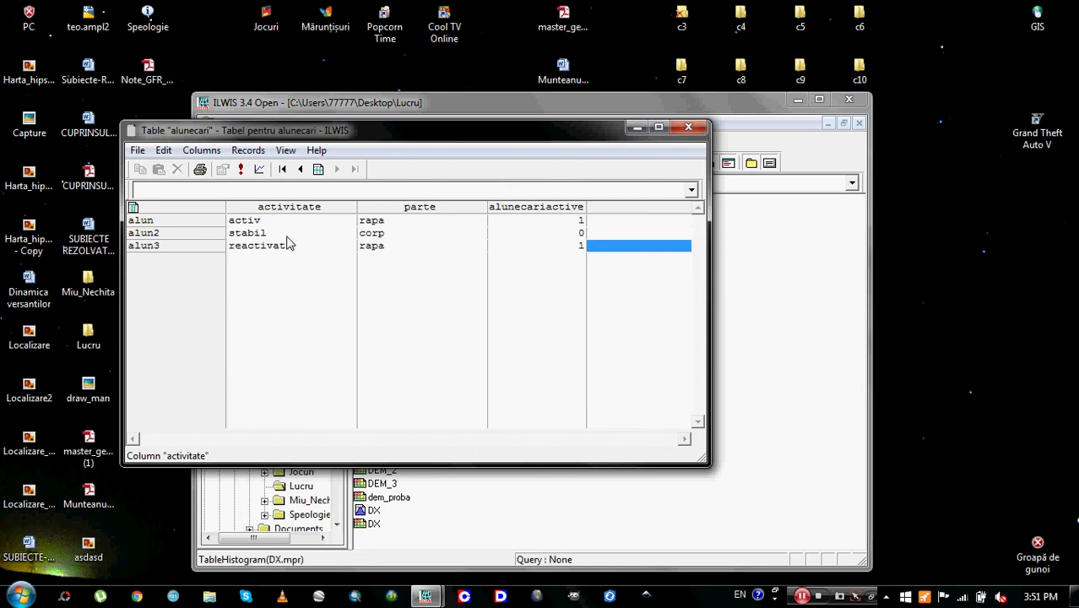
{"action": "left_click", "coordinate": [137, 150]}
{"action": "left_click", "coordinate": [688, 127]}
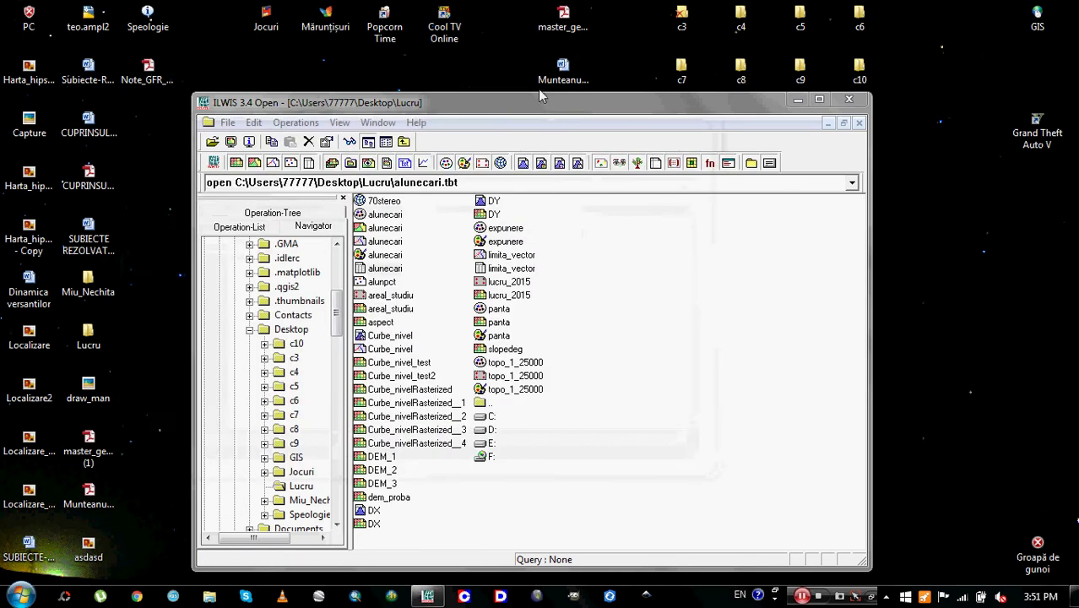
{"action": "left_click_drag", "start_coordinate": [545, 104], "coordinate": [547, 68]}
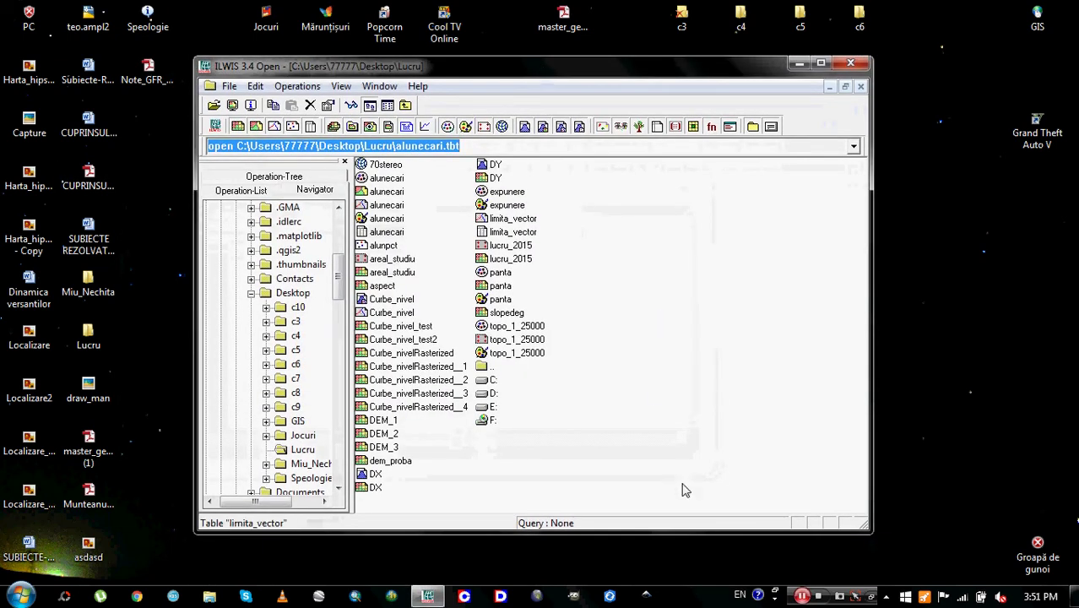
{"action": "left_click_drag", "start_coordinate": [681, 489], "coordinate": [681, 357]}
{"action": "left_click_drag", "start_coordinate": [651, 503], "coordinate": [287, 169]}
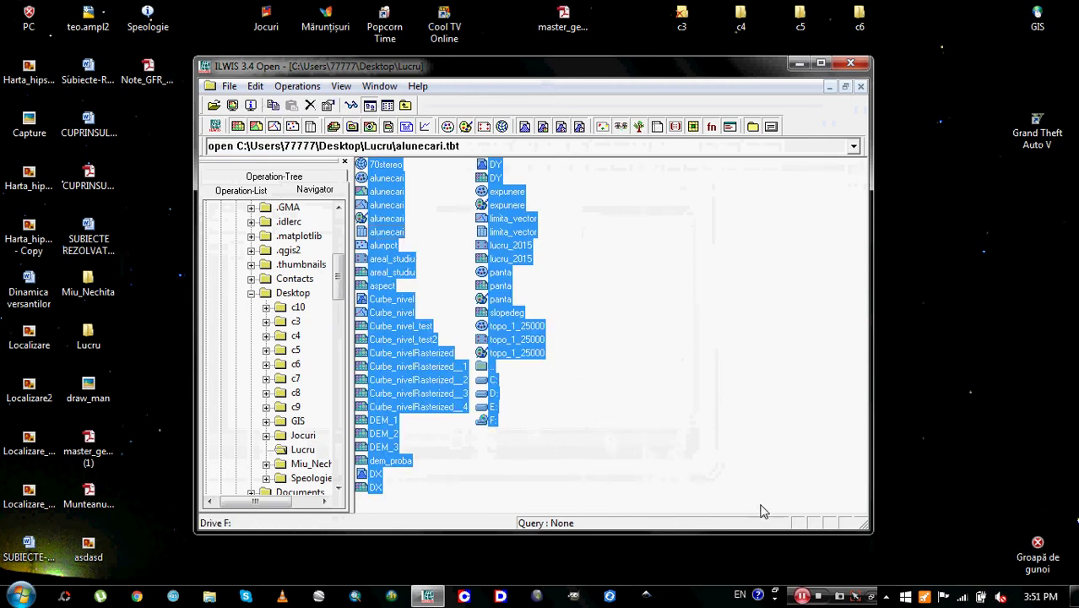
{"action": "left_click_drag", "start_coordinate": [625, 510], "coordinate": [116, 98]}
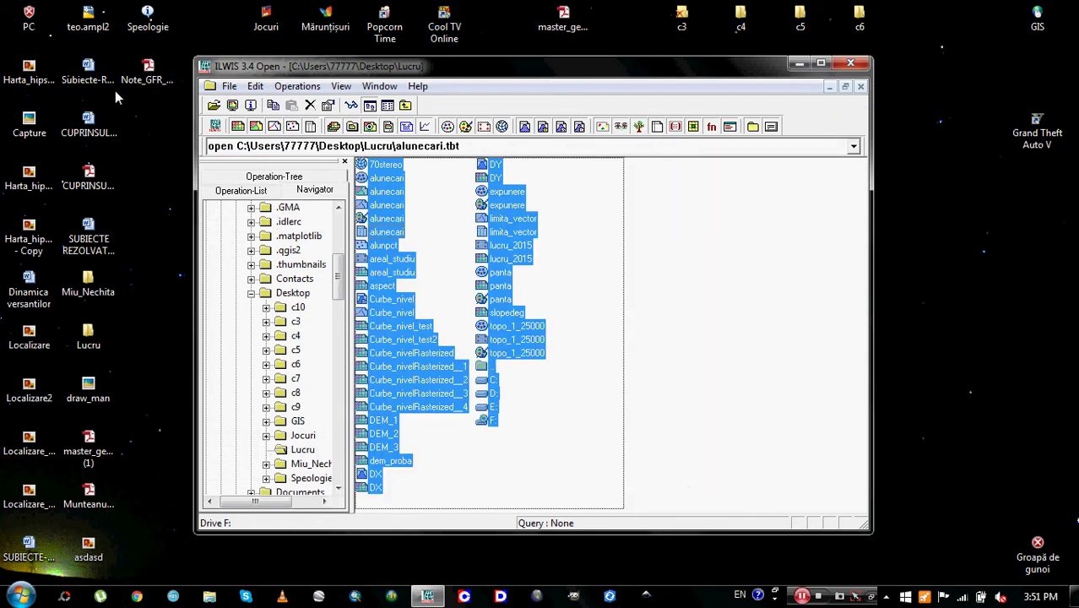
{"action": "left_click", "coordinate": [588, 346]}
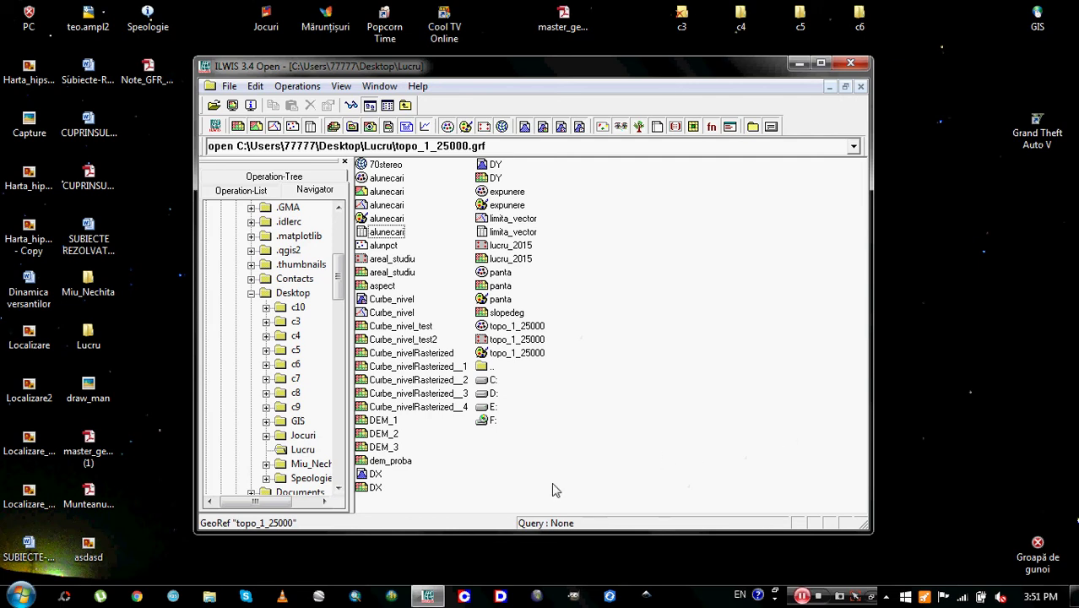
{"action": "left_click_drag", "start_coordinate": [587, 511], "coordinate": [278, 173]}
{"action": "left_click", "coordinate": [616, 347]}
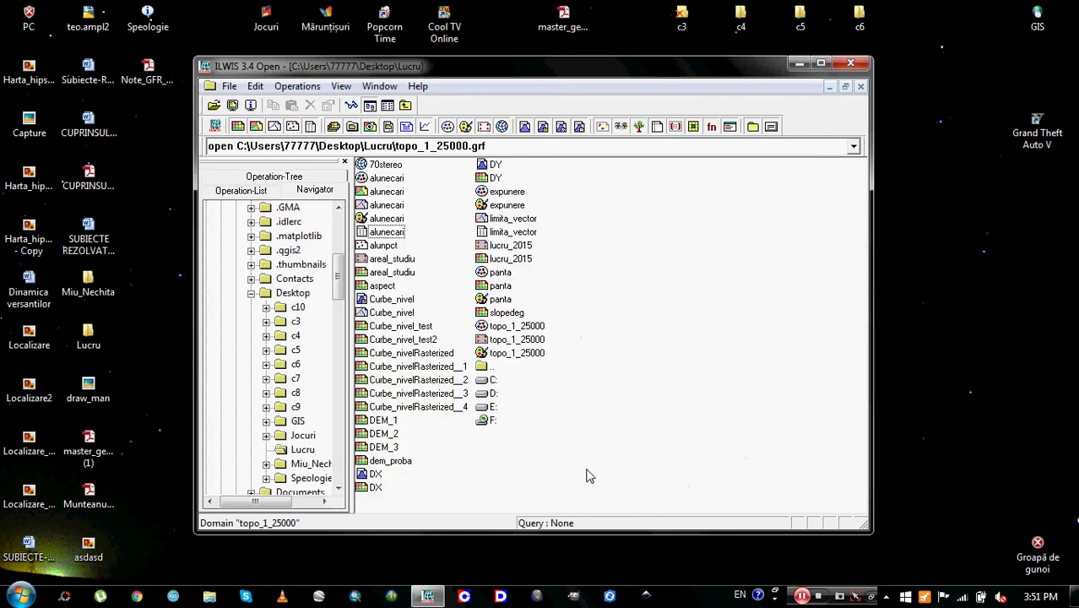
{"action": "left_click_drag", "start_coordinate": [602, 511], "coordinate": [244, 118]}
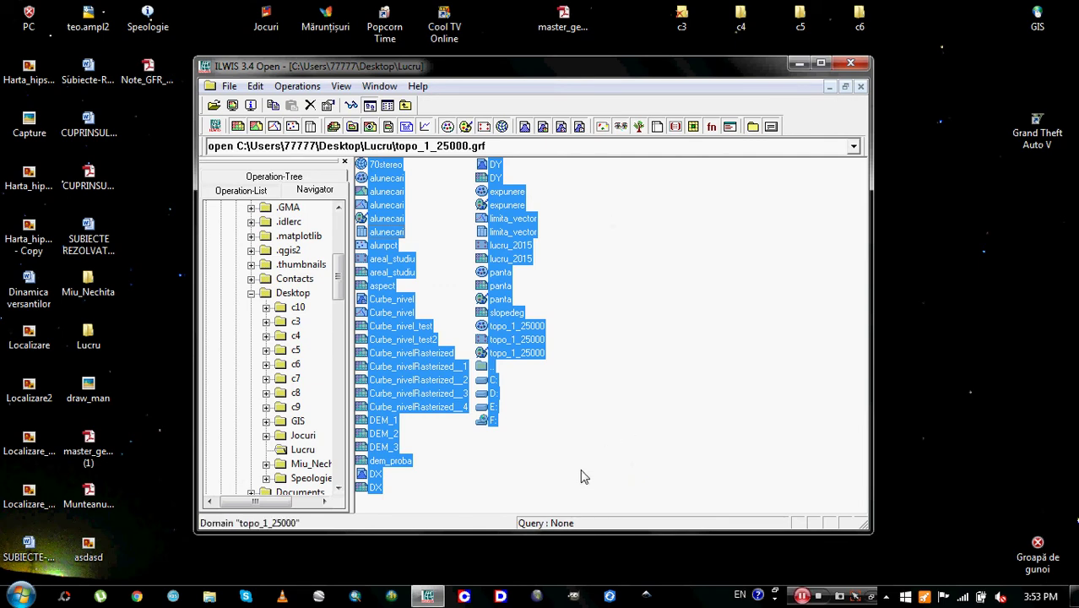
{"action": "left_click", "coordinate": [570, 511]}
{"action": "left_click_drag", "start_coordinate": [587, 500], "coordinate": [278, 157]}
{"action": "left_click", "coordinate": [597, 511]}
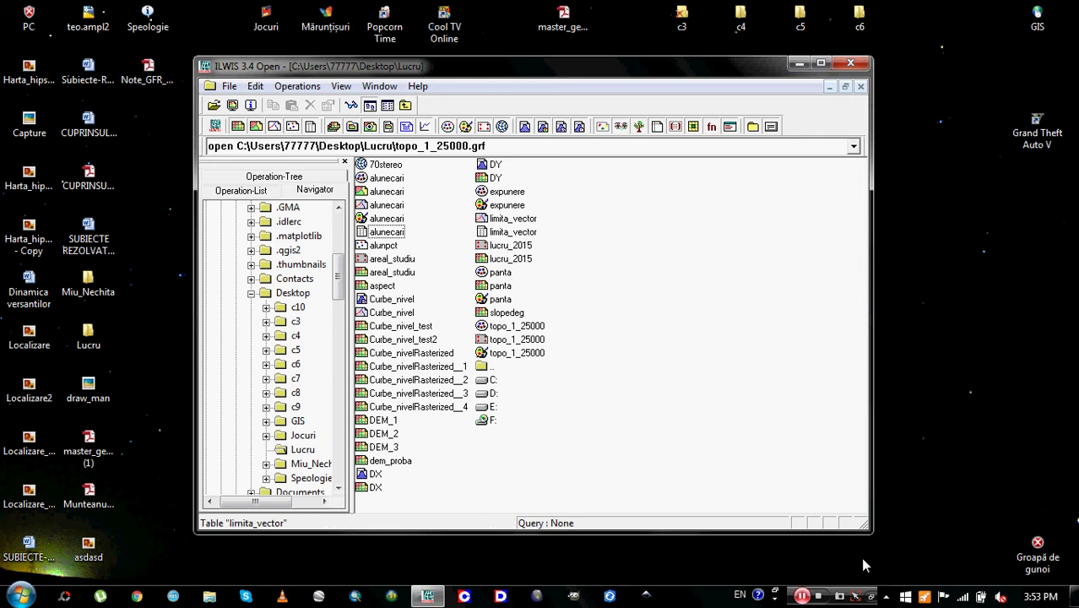
{"action": "left_click", "coordinate": [798, 62]}
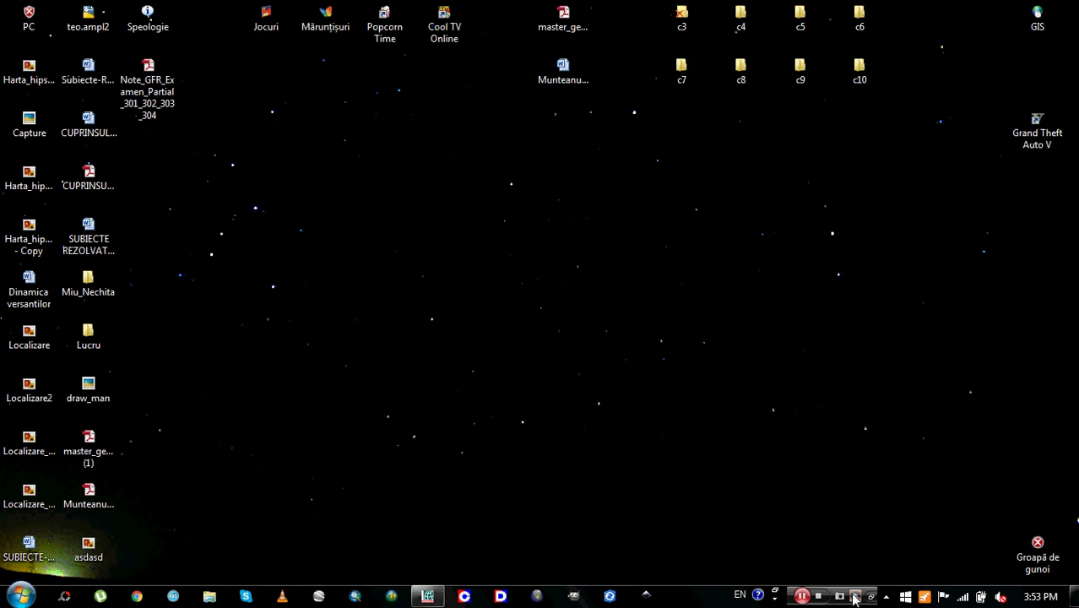
{"action": "left_click", "coordinate": [20, 596]}
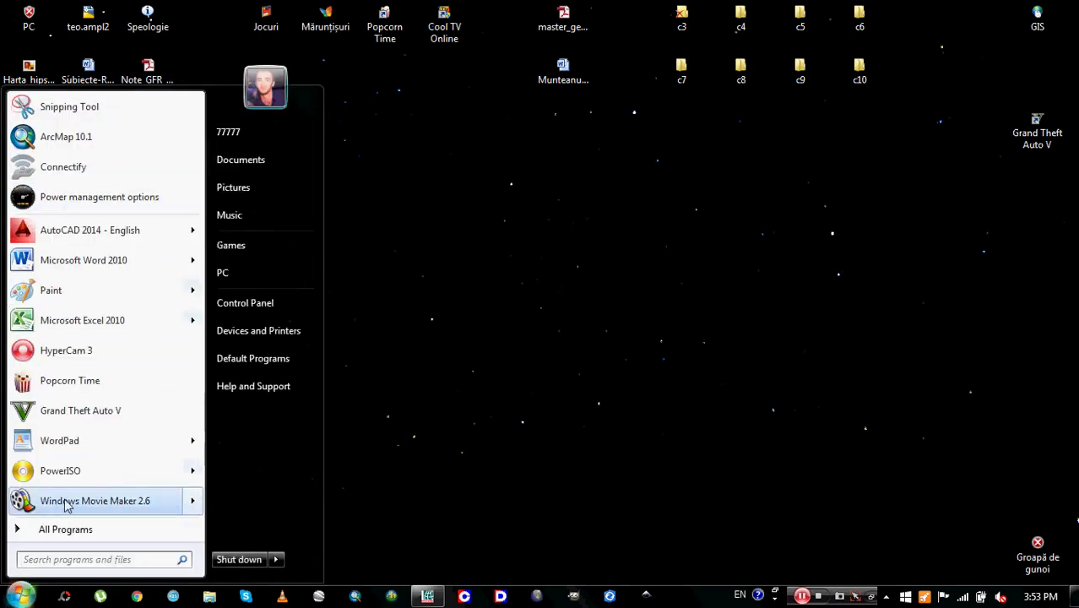
{"action": "left_click", "coordinate": [70, 351]}
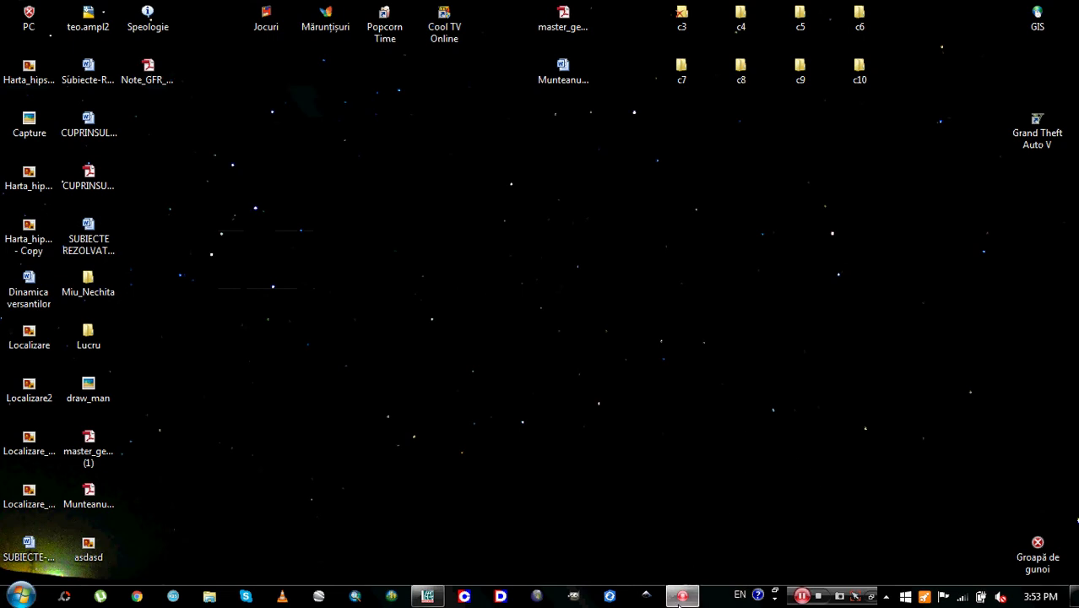
{"action": "mouse_move", "coordinate": [680, 601]}
{"action": "left_click", "coordinate": [708, 515]}
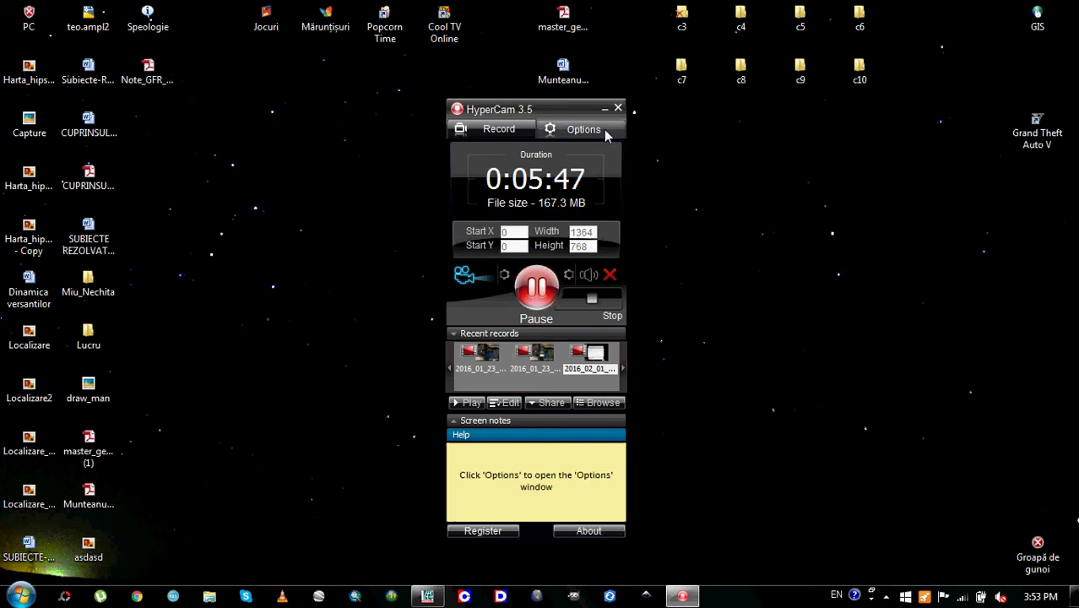
{"action": "left_click", "coordinate": [428, 597]}
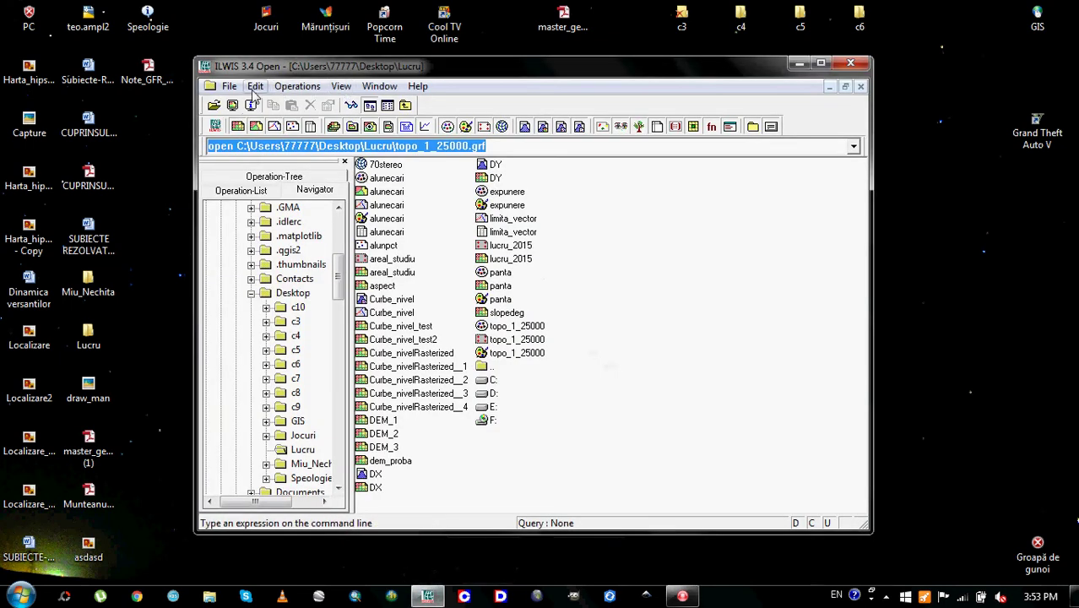
{"action": "left_click", "coordinate": [284, 89]}
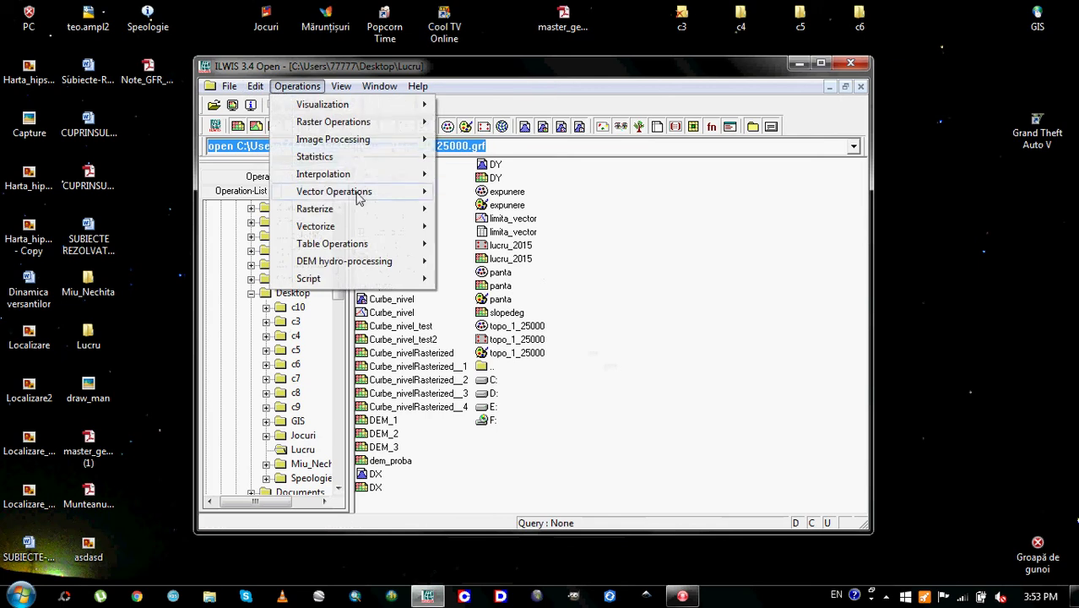
{"action": "mouse_move", "coordinate": [365, 123]}
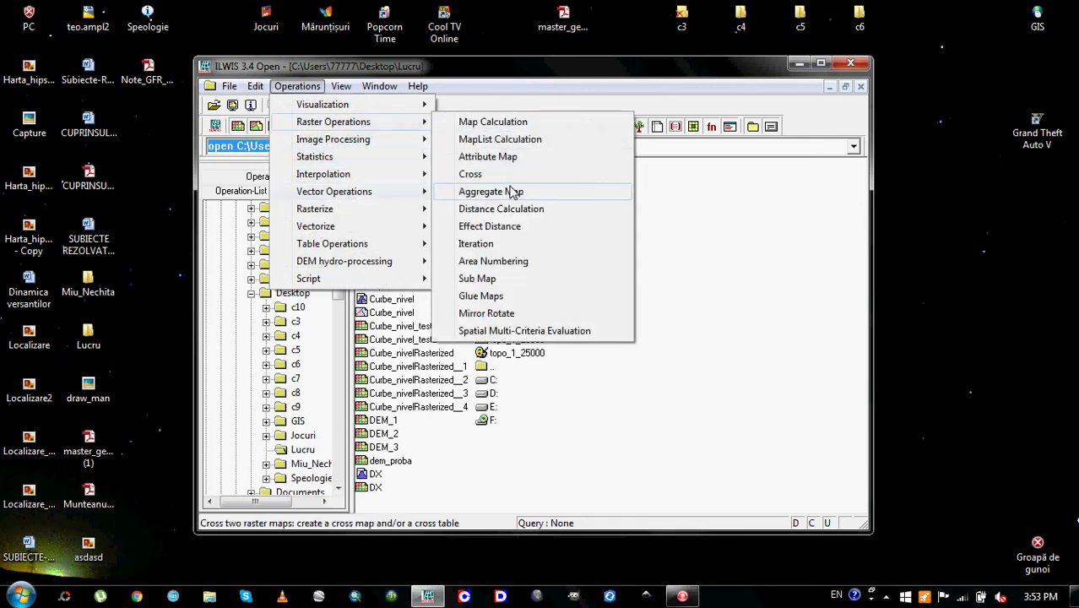
{"action": "left_click", "coordinate": [506, 157]}
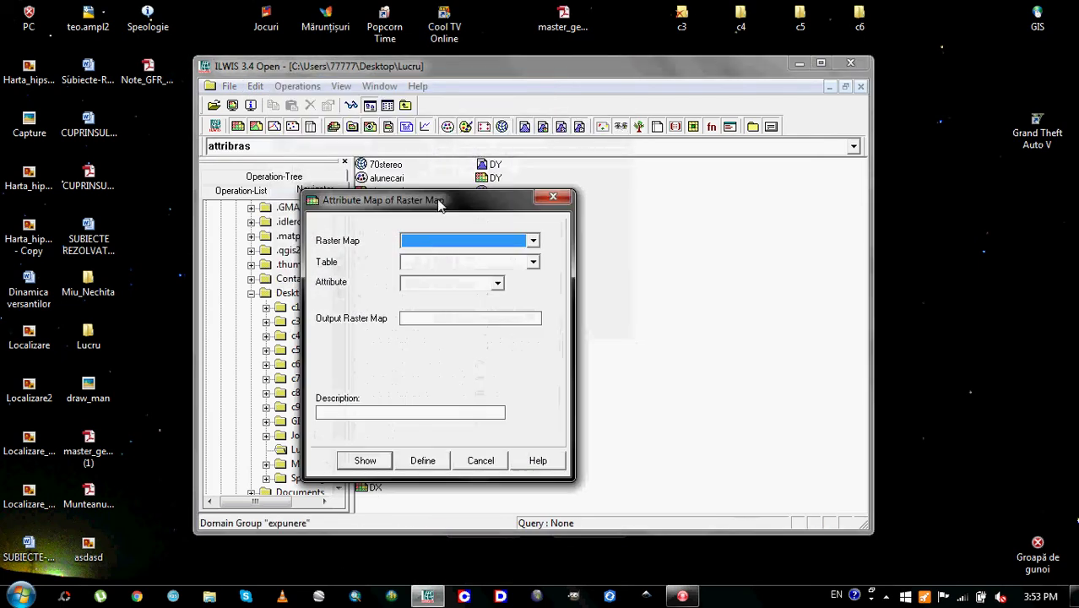
{"action": "left_click_drag", "start_coordinate": [438, 205], "coordinate": [524, 198]}
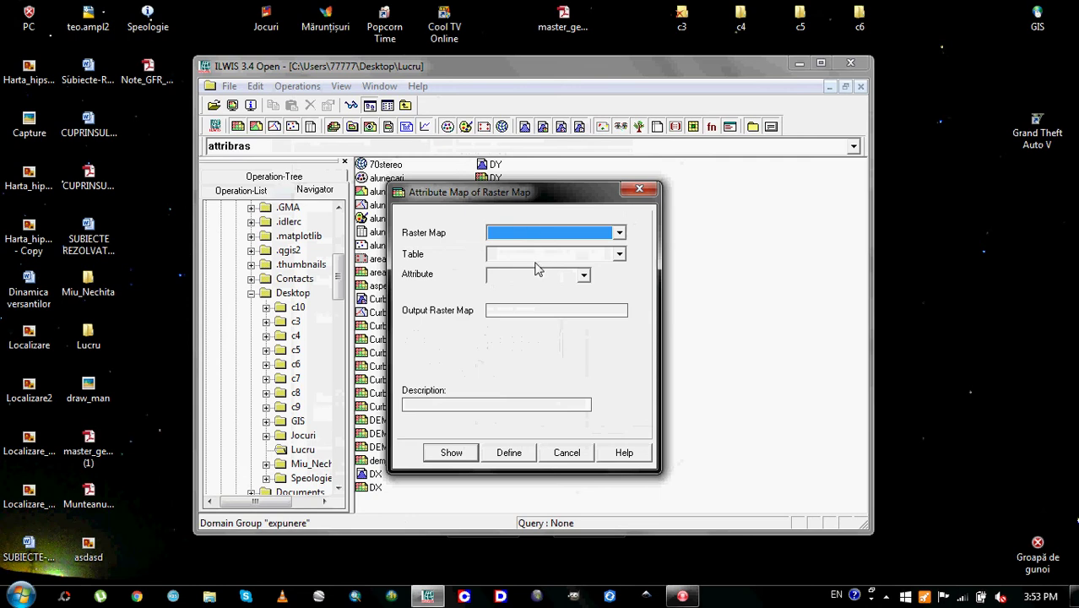
{"action": "left_click", "coordinate": [618, 233]}
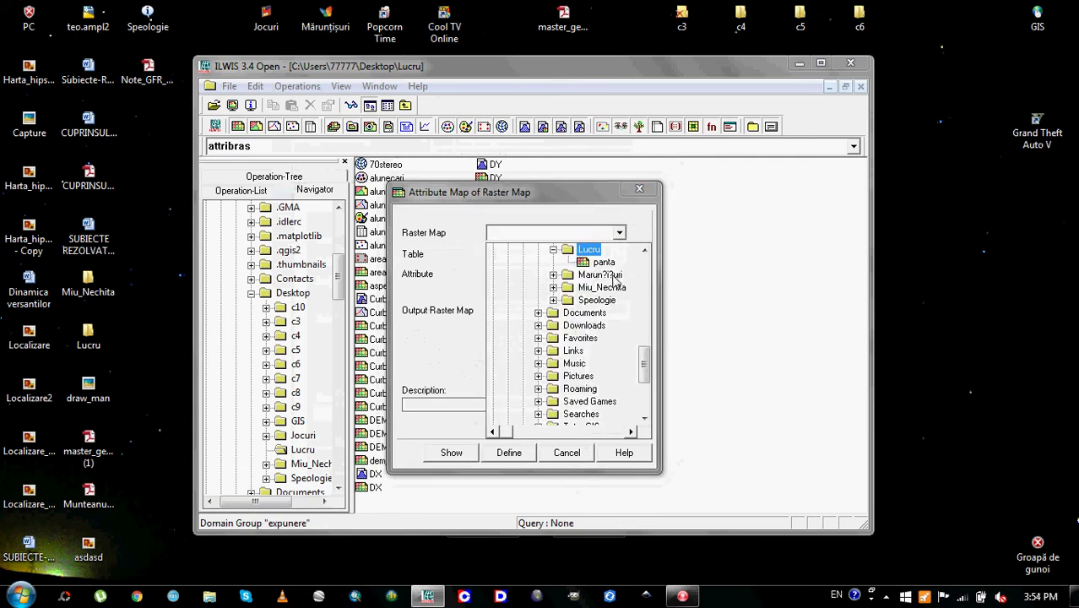
{"action": "mouse_move", "coordinate": [644, 371]}
{"action": "left_mouse_down"}
{"action": "mouse_move", "coordinate": [644, 267]}
{"action": "mouse_move", "coordinate": [646, 362]}
{"action": "left_mouse_up"}
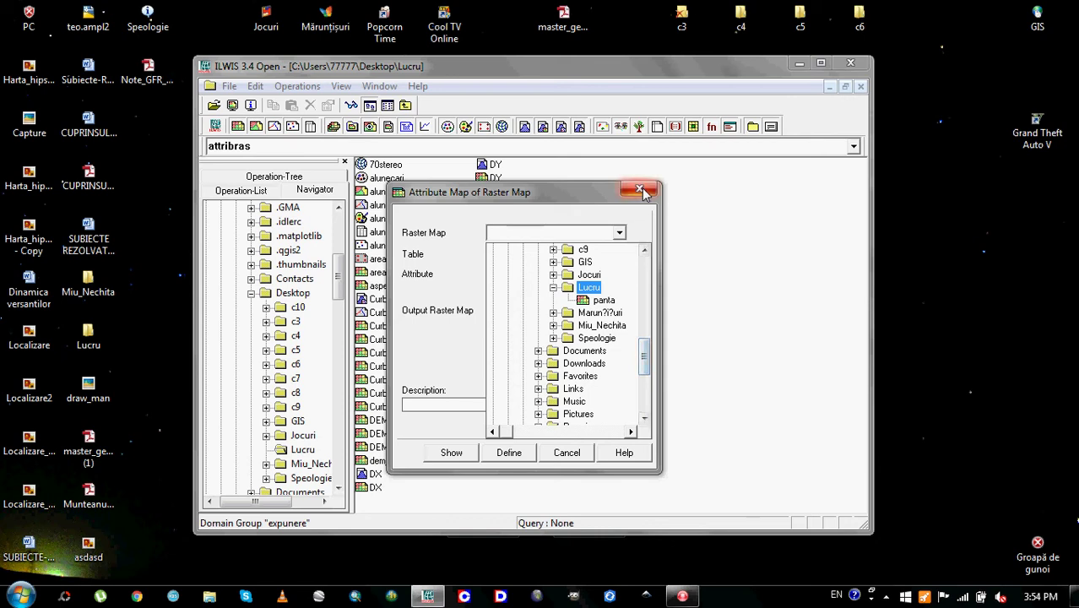
{"action": "left_click", "coordinate": [582, 196]}
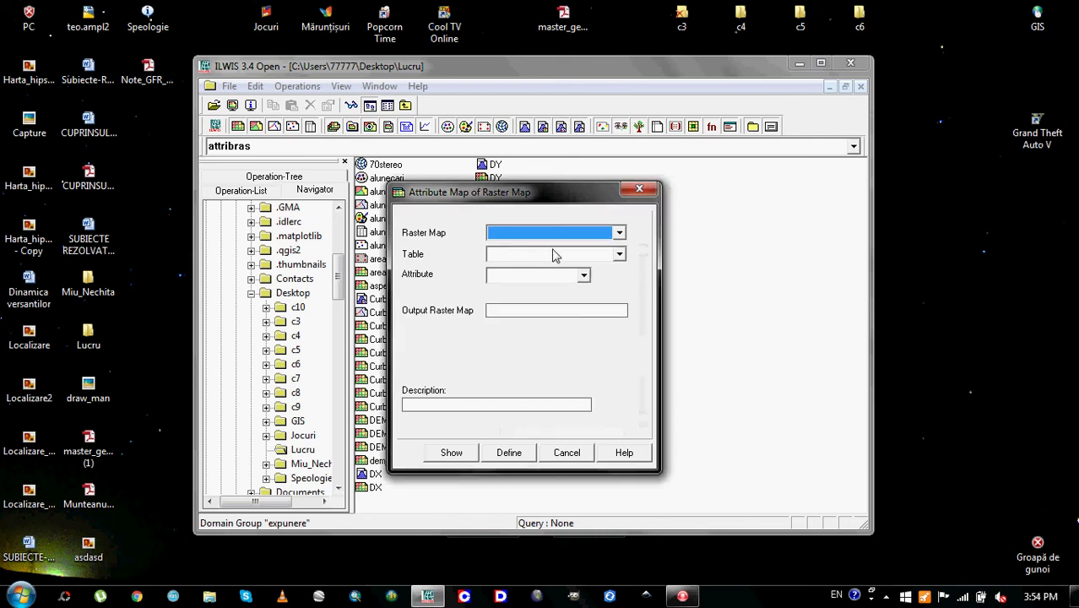
{"action": "left_click", "coordinate": [622, 254]}
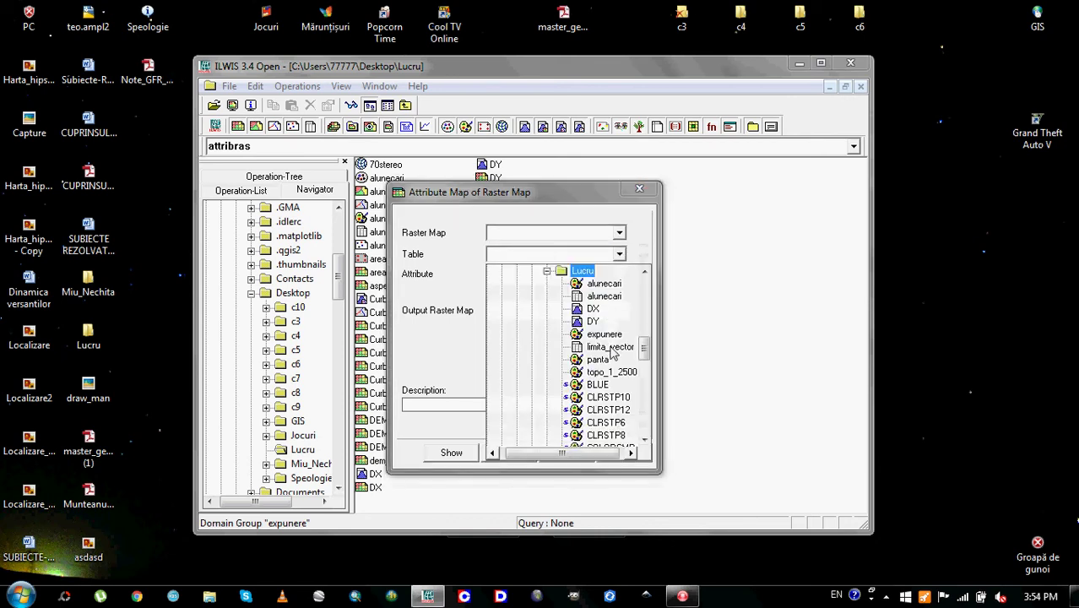
{"action": "left_click", "coordinate": [611, 297]}
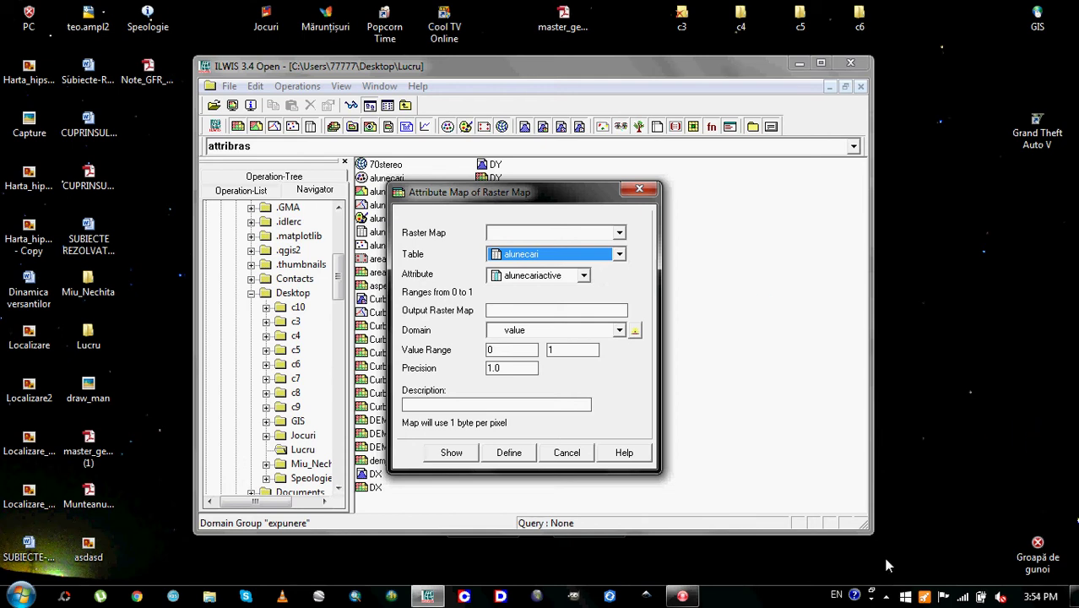
{"action": "left_click", "coordinate": [682, 596]}
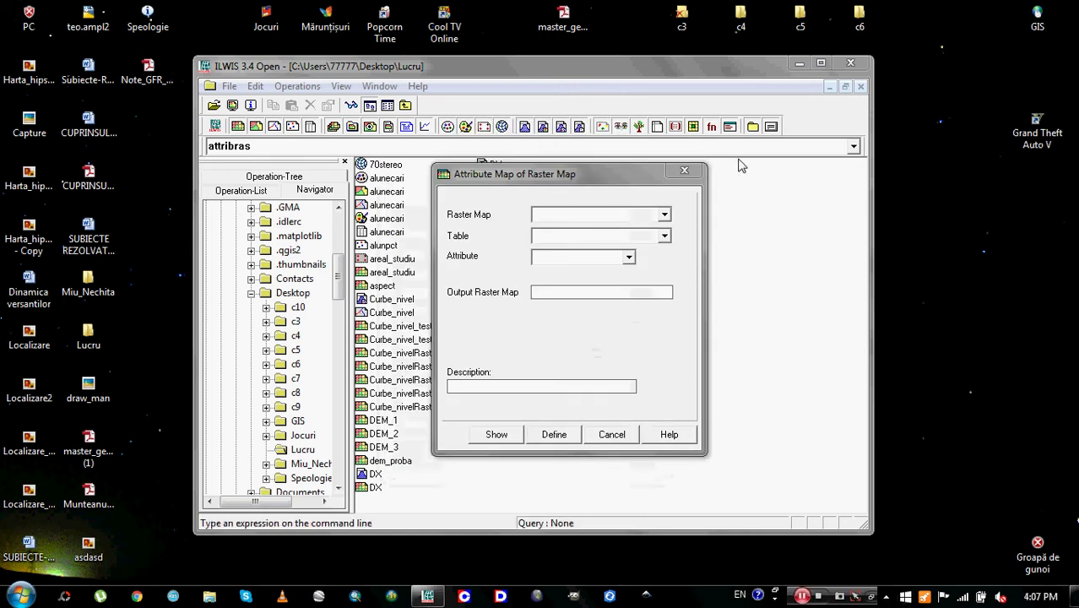
{"action": "left_click", "coordinate": [686, 171]}
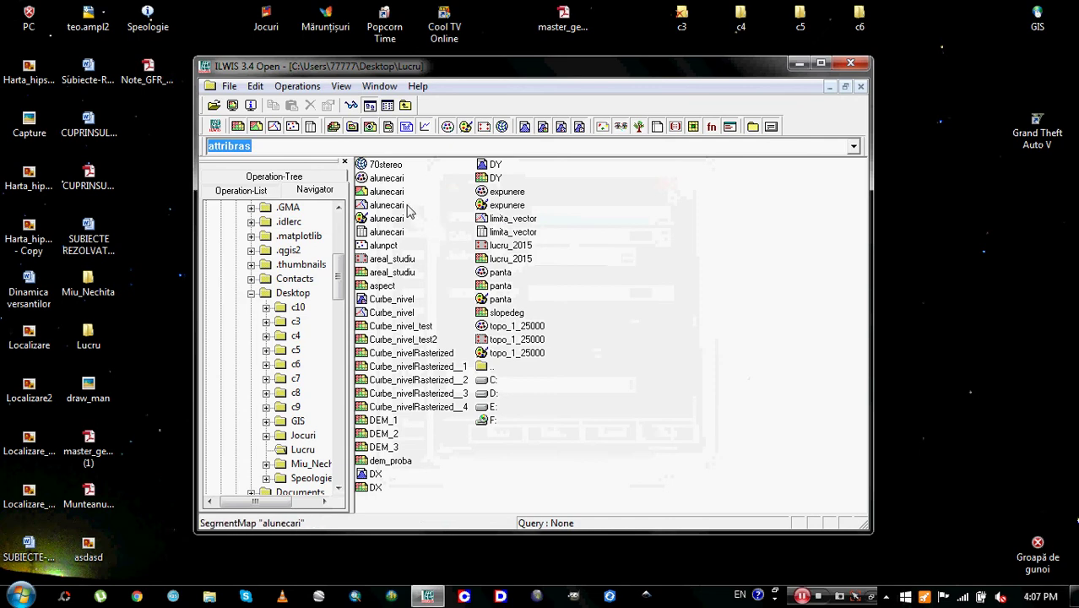
Step: Display the alunecari polygon map to check its landslide polygons, and close the map window
{"action": "double_click", "coordinate": [386, 191]}
{"action": "left_click", "coordinate": [489, 524]}
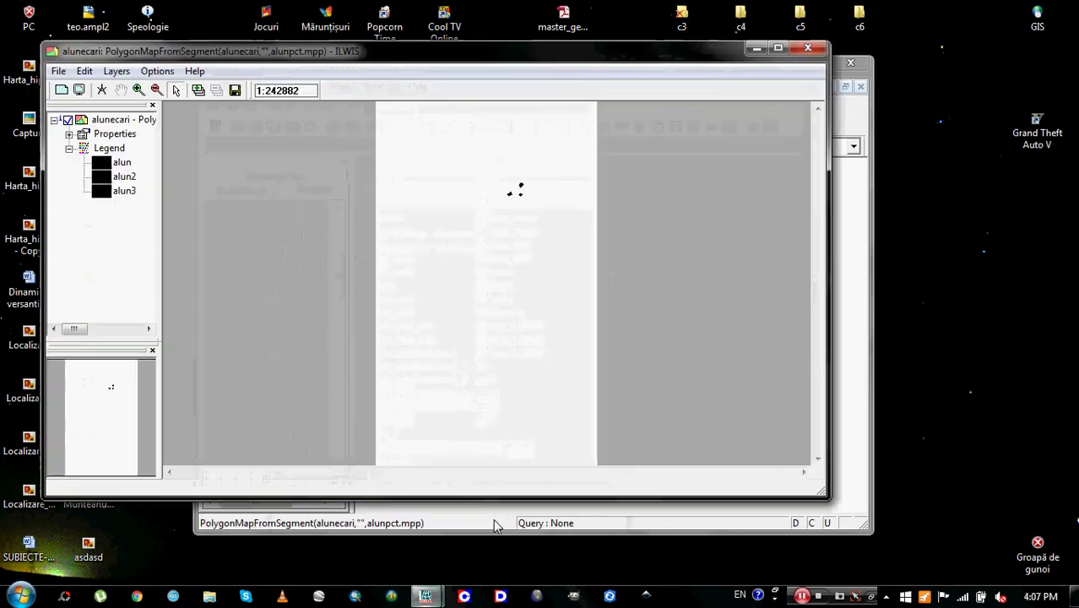
{"action": "left_click", "coordinate": [819, 53]}
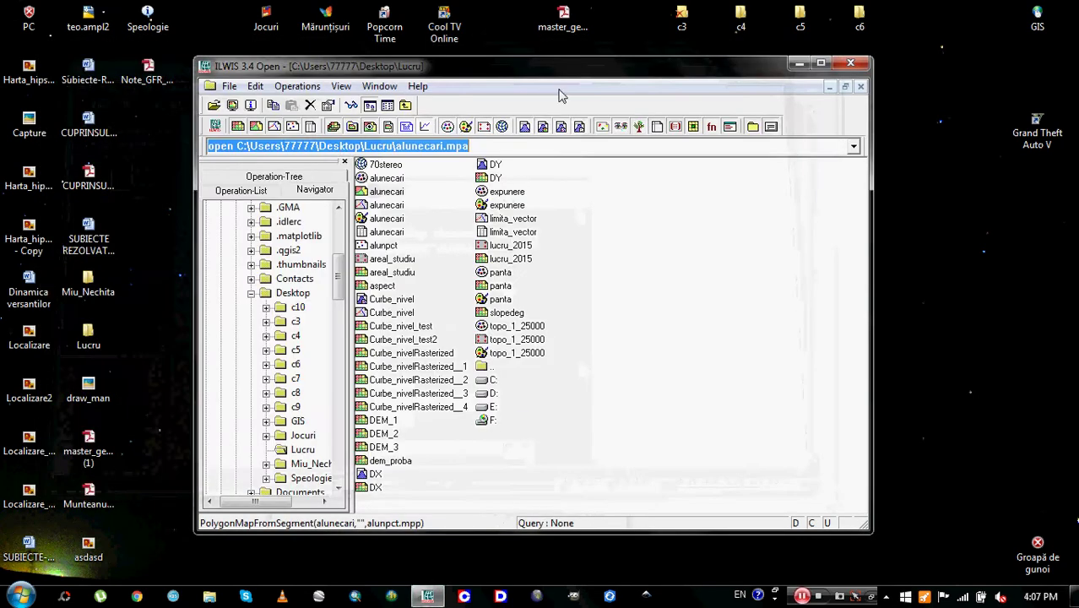
Step: Rasterize the alunecari polygon map as alunecari_raster with the areal_studiu georeference, show the output raster, and close its window
{"action": "left_click", "coordinate": [293, 87]}
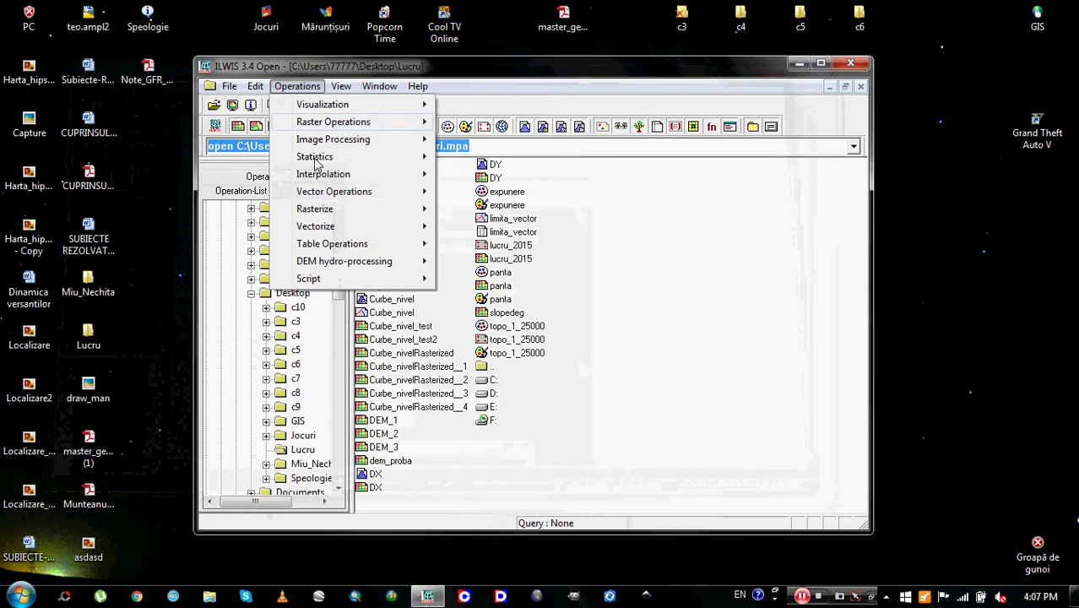
{"action": "mouse_move", "coordinate": [340, 210]}
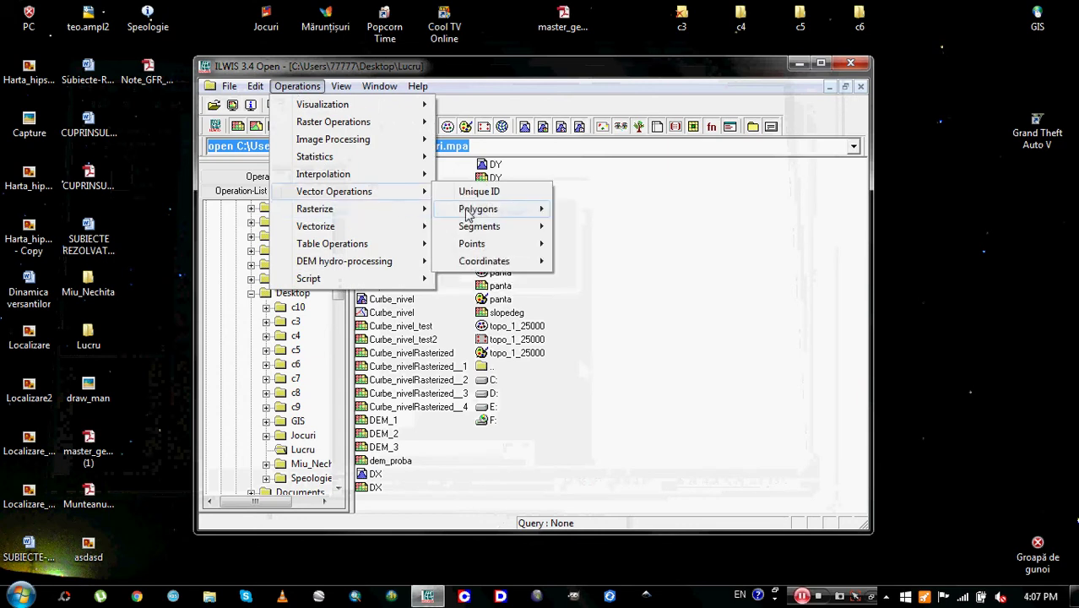
{"action": "left_click", "coordinate": [480, 208]}
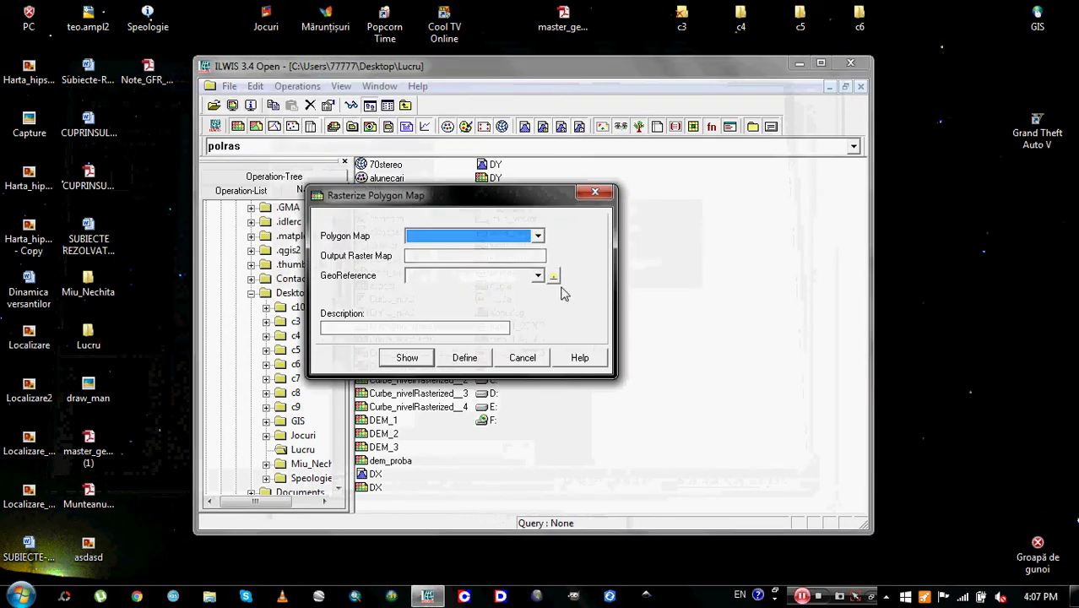
{"action": "left_click", "coordinate": [538, 235]}
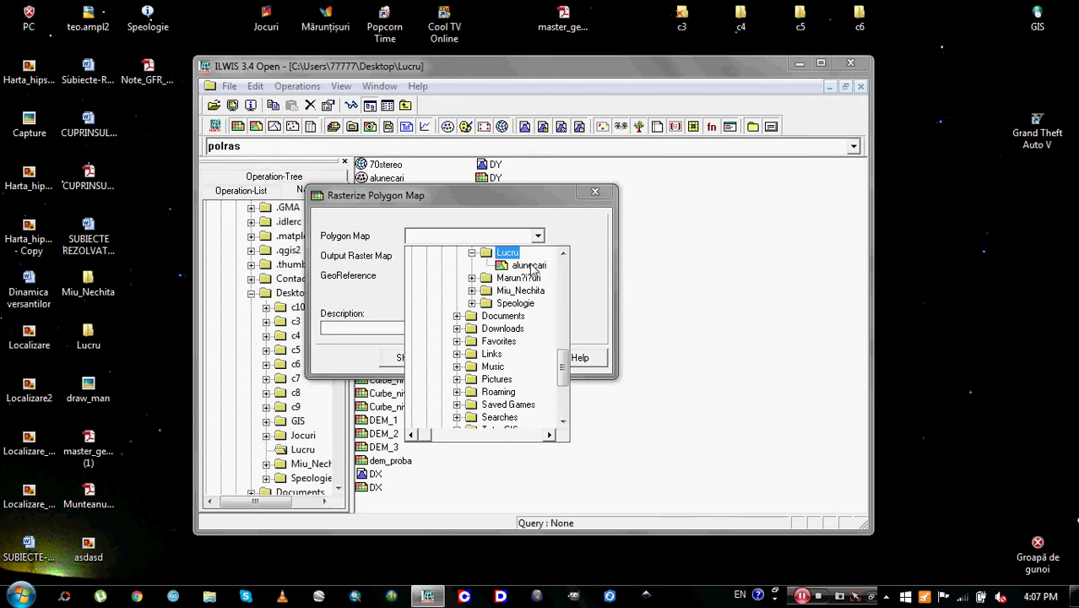
{"action": "left_click", "coordinate": [530, 267]}
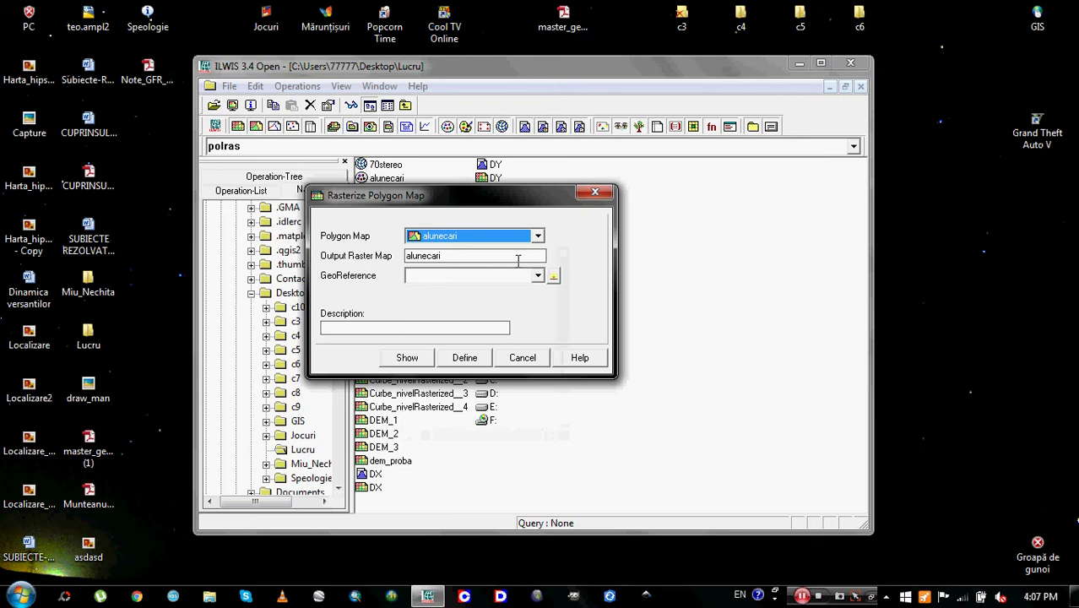
{"action": "left_click", "coordinate": [538, 276]}
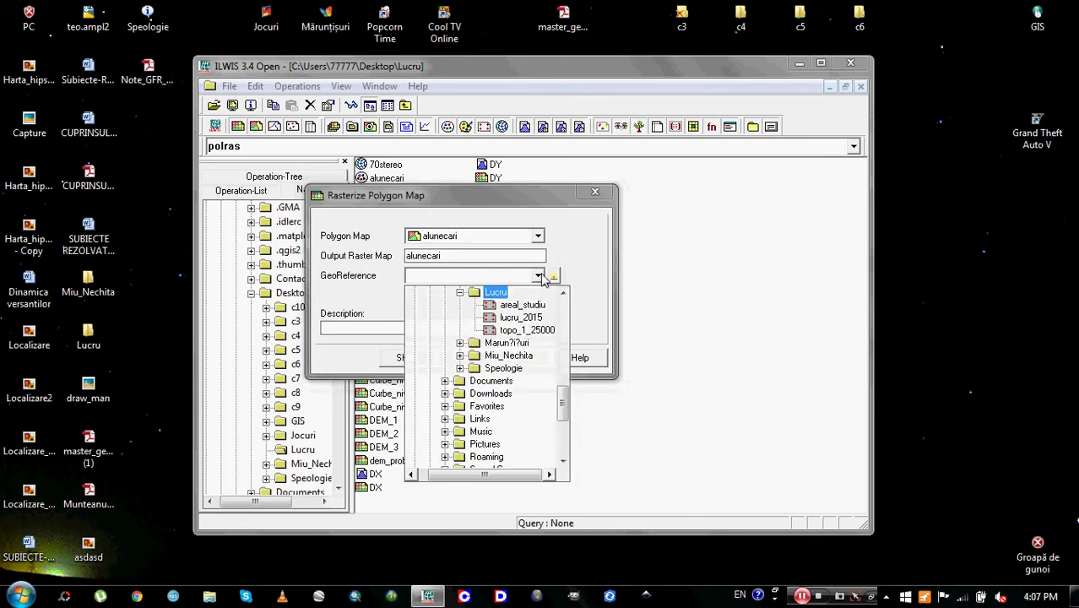
{"action": "left_click", "coordinate": [535, 307]}
{"action": "left_click", "coordinate": [493, 257]}
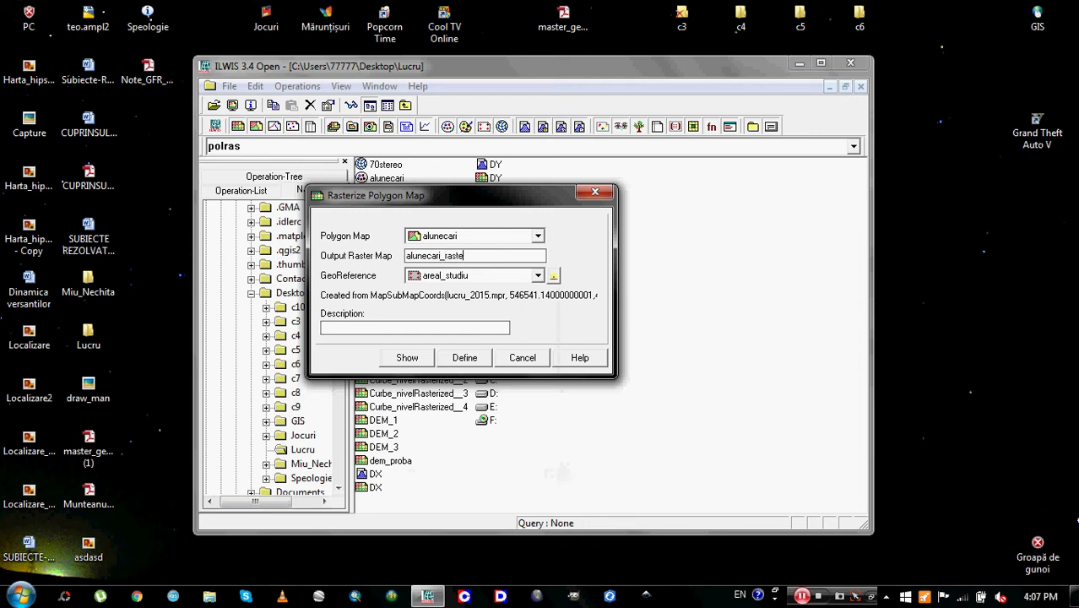
{"action": "left_click", "coordinate": [417, 358]}
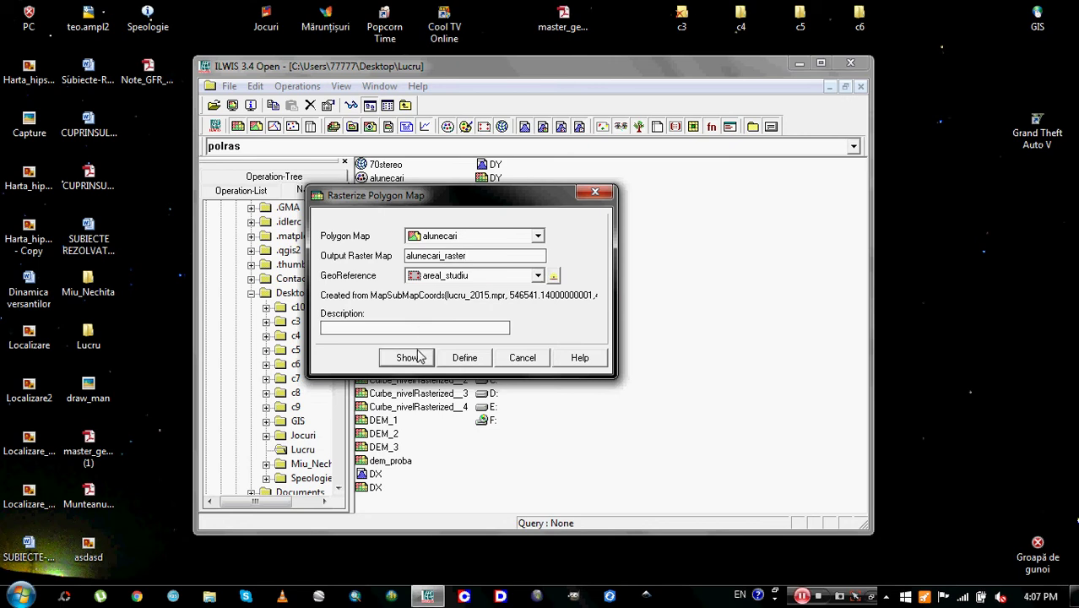
{"action": "left_click", "coordinate": [545, 448]}
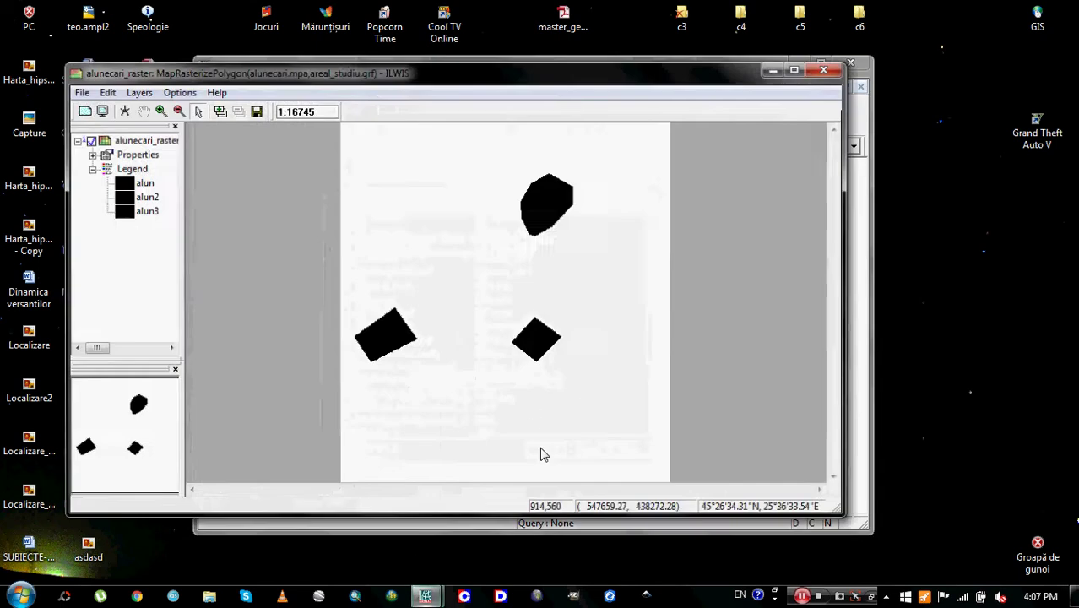
{"action": "left_click", "coordinate": [827, 67]}
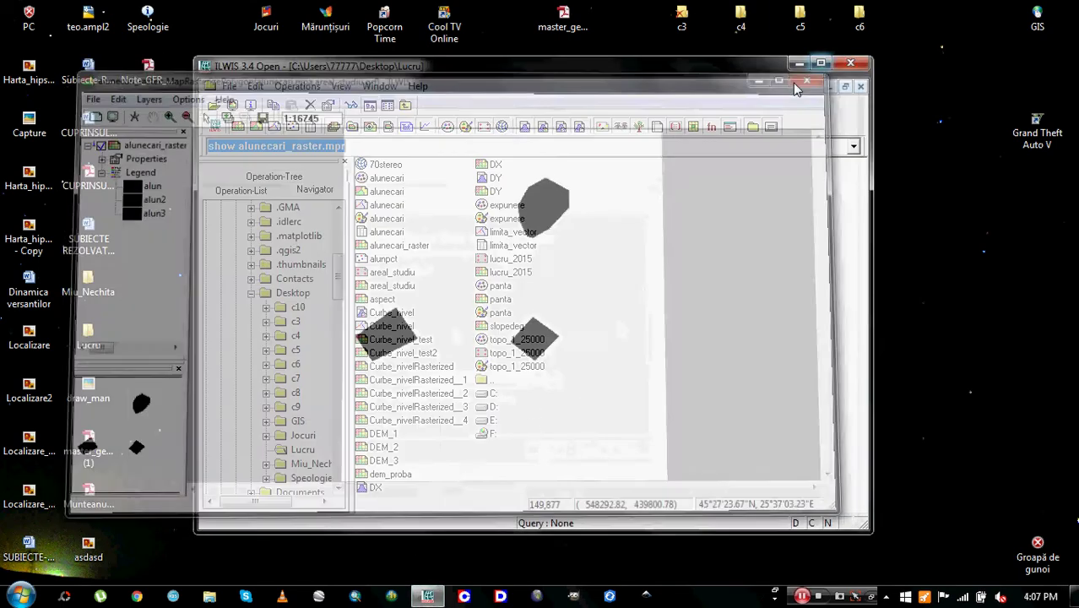
Step: Create the alunecariactive attribute raster map from alunecari_raster using the alunecari table's alunecariactive column, display it, and close its window
{"action": "left_click", "coordinate": [297, 86]}
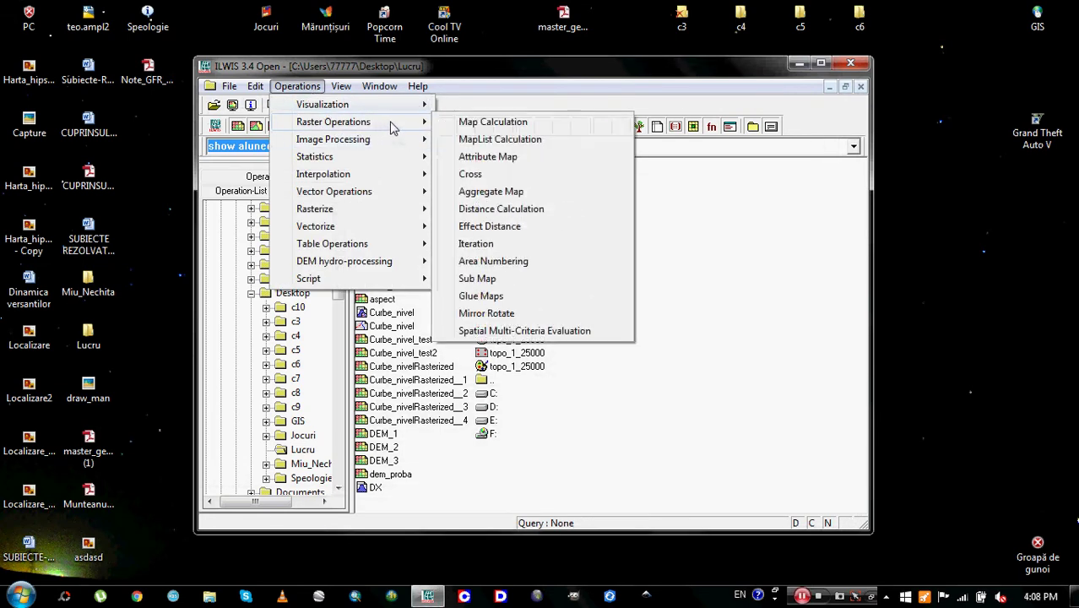
{"action": "left_click", "coordinate": [481, 156]}
{"action": "left_click", "coordinate": [544, 231]}
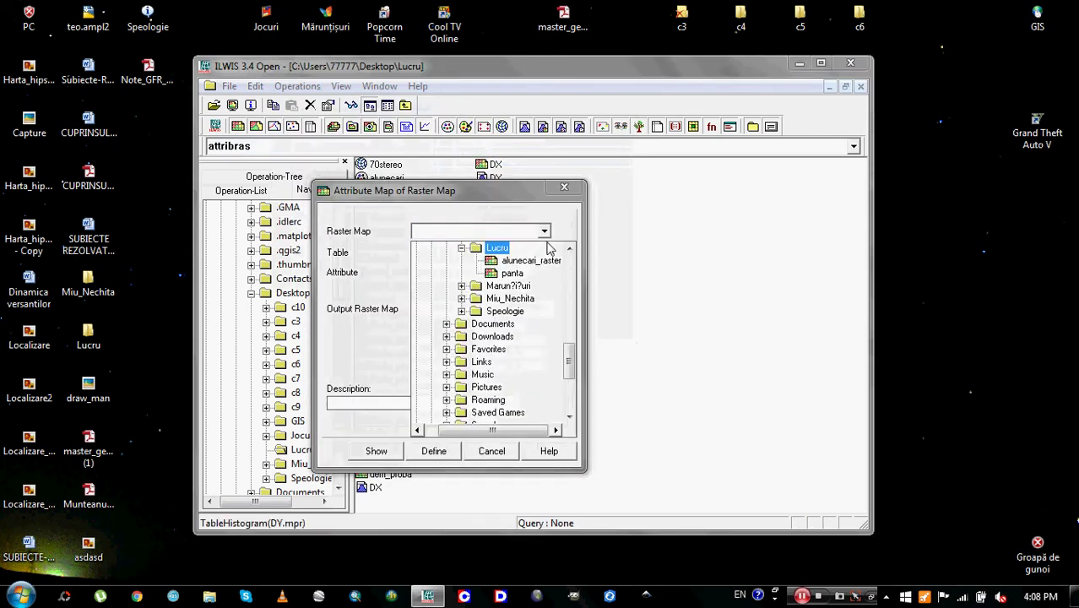
{"action": "left_click", "coordinate": [549, 268]}
{"action": "left_click", "coordinate": [545, 253]}
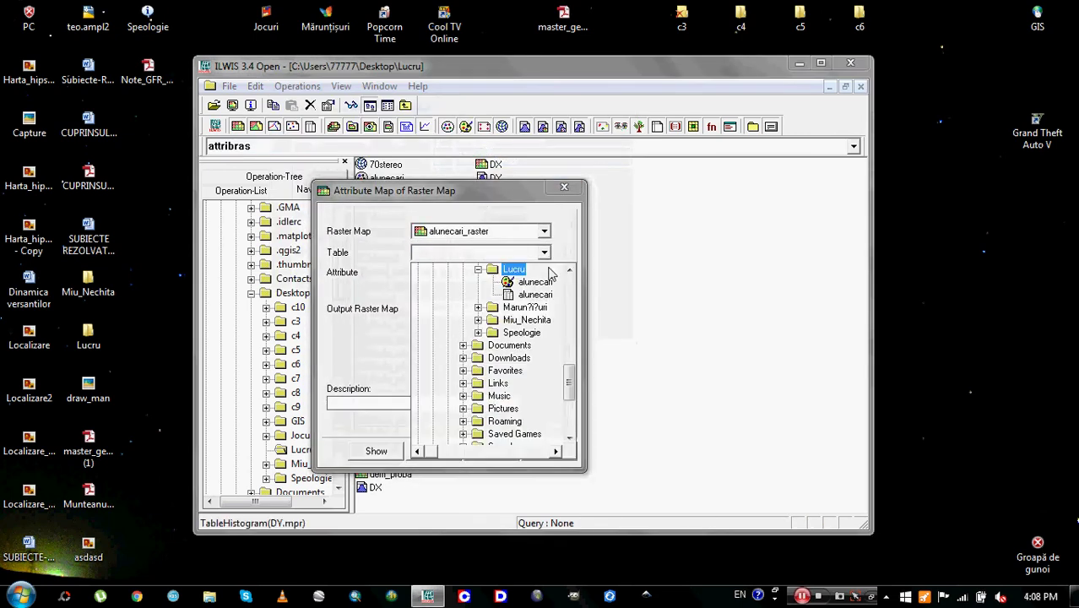
{"action": "left_click", "coordinate": [549, 294]}
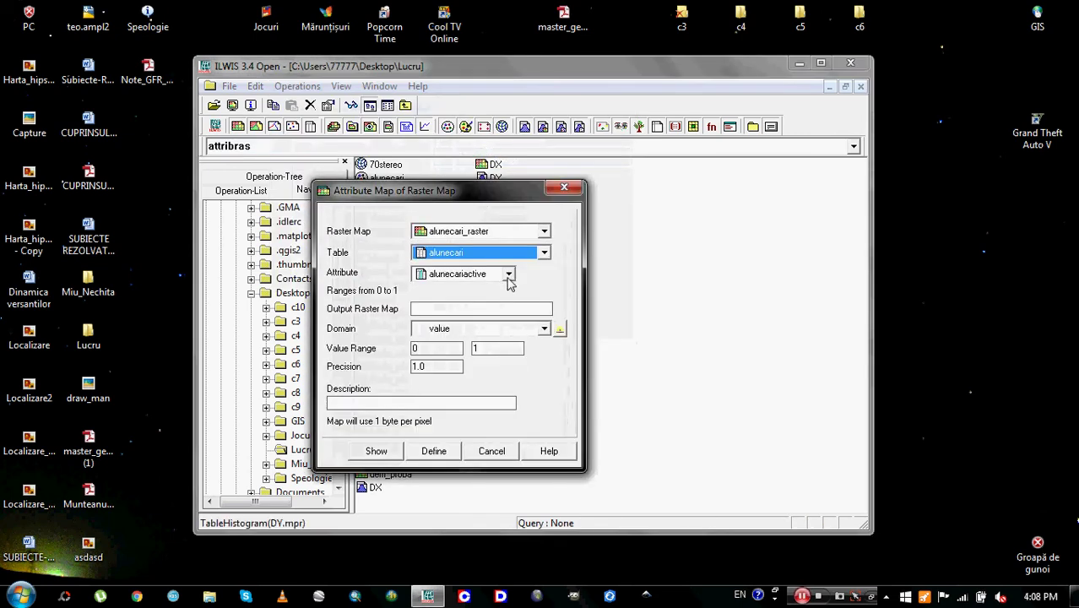
{"action": "left_click", "coordinate": [391, 453]}
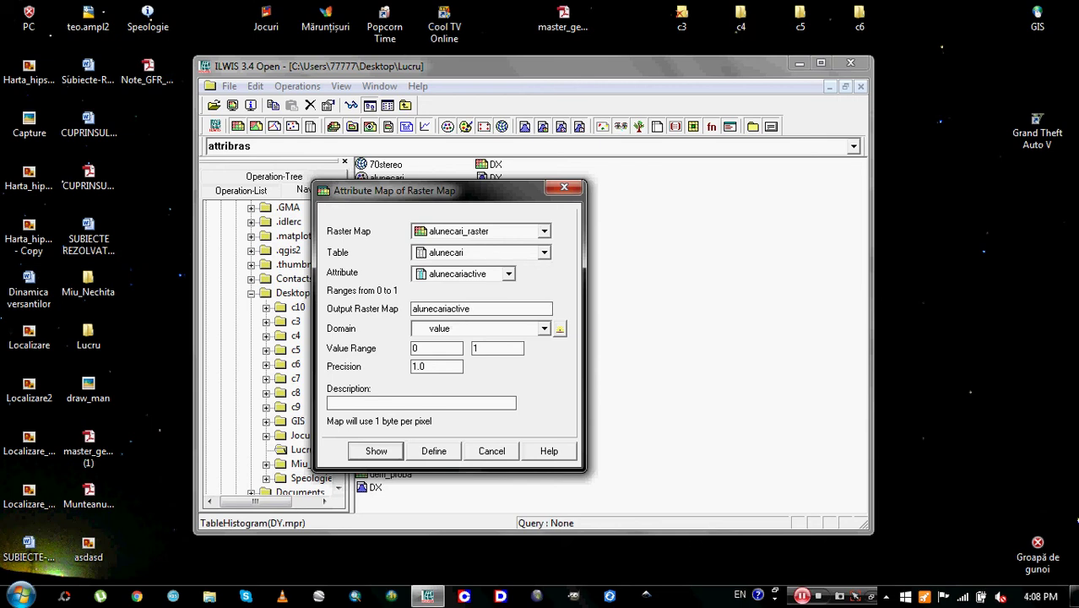
{"action": "left_click_drag", "start_coordinate": [477, 197], "coordinate": [703, 184]}
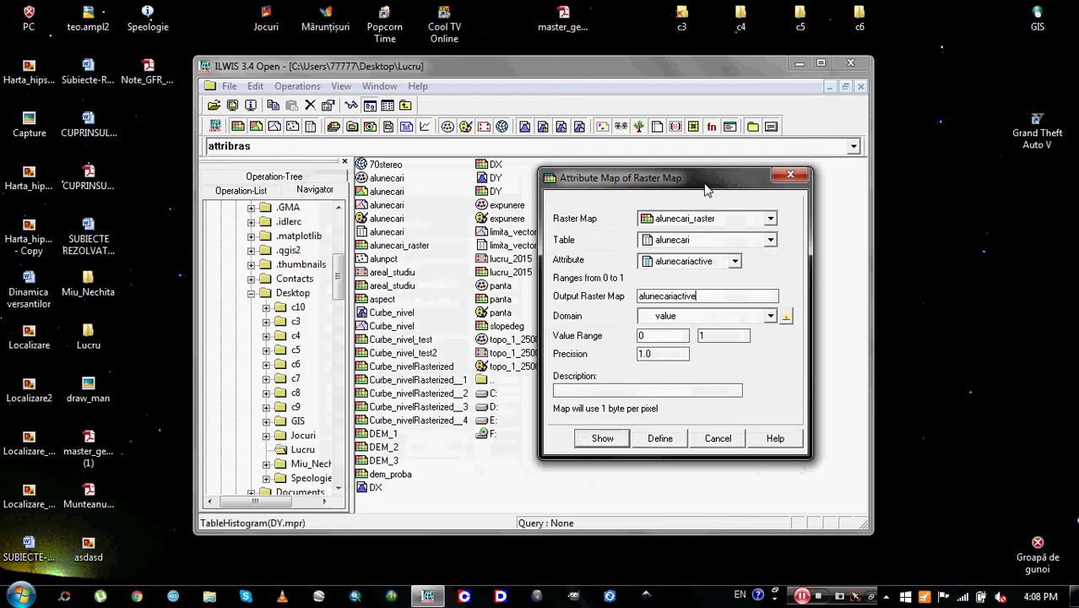
{"action": "left_click", "coordinate": [614, 438]}
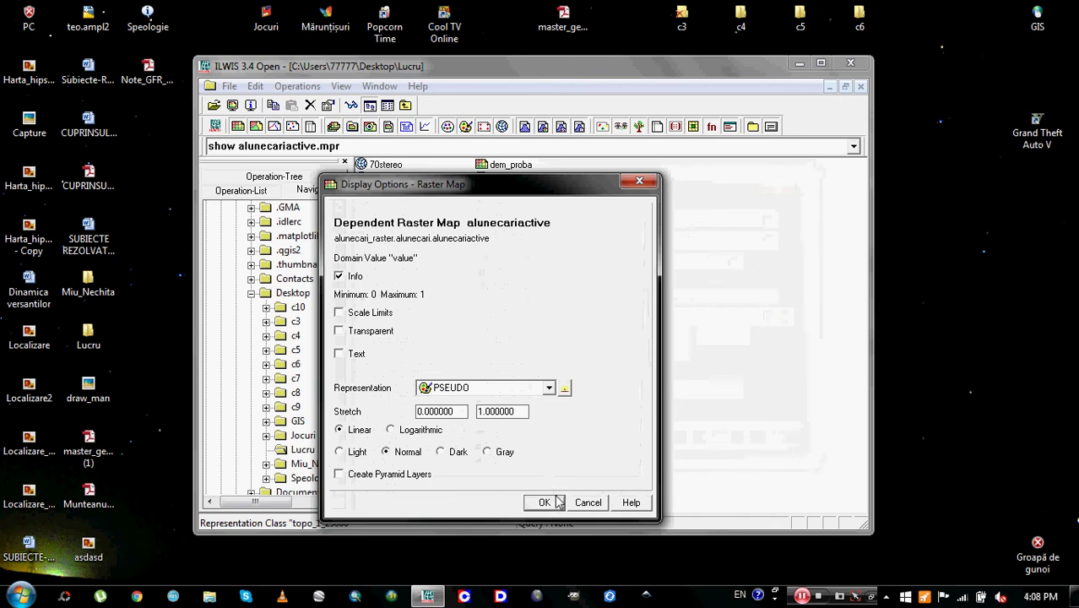
{"action": "left_click", "coordinate": [553, 497]}
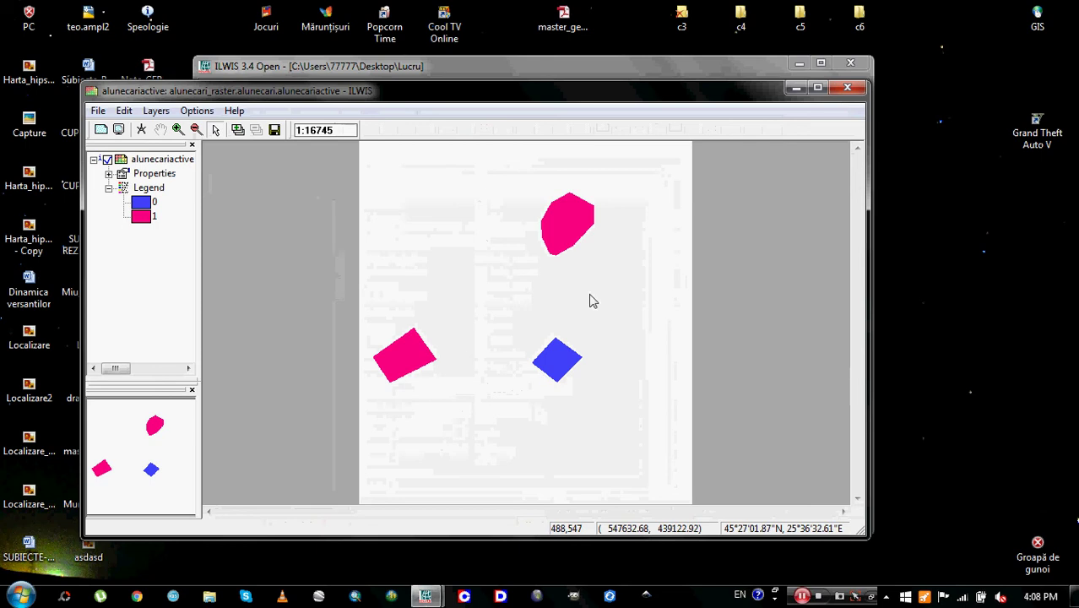
{"action": "left_click", "coordinate": [847, 88]}
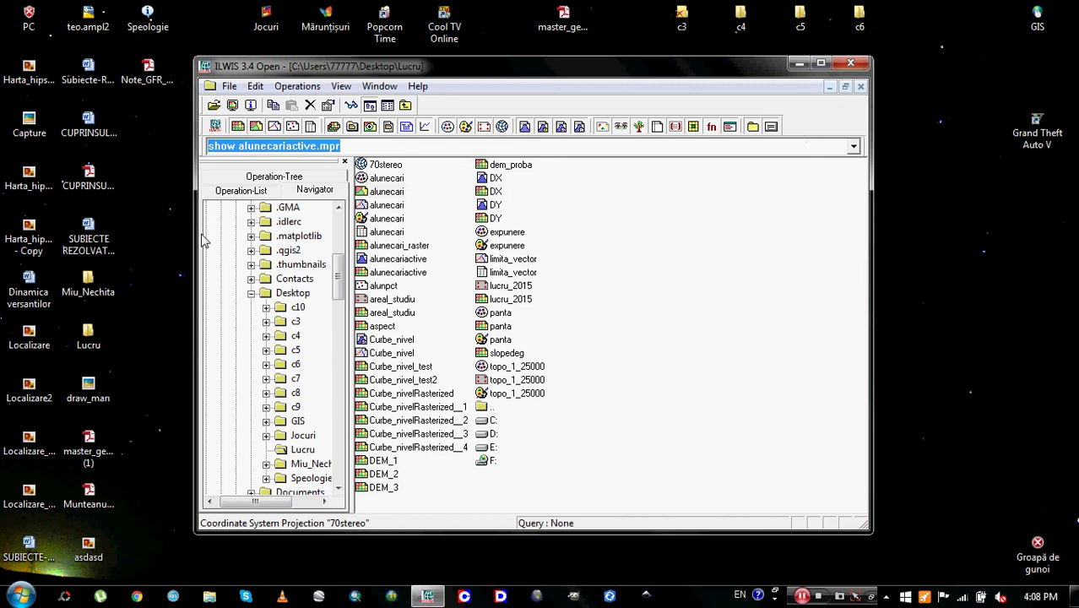
Step: Calculate the raster map alunecariactivecomplet:=iff(isundef(alunecariactive),0,alunecariactive) with the value domain, range 0 to 1 and precision 1.0
{"action": "type", "text": "a"}
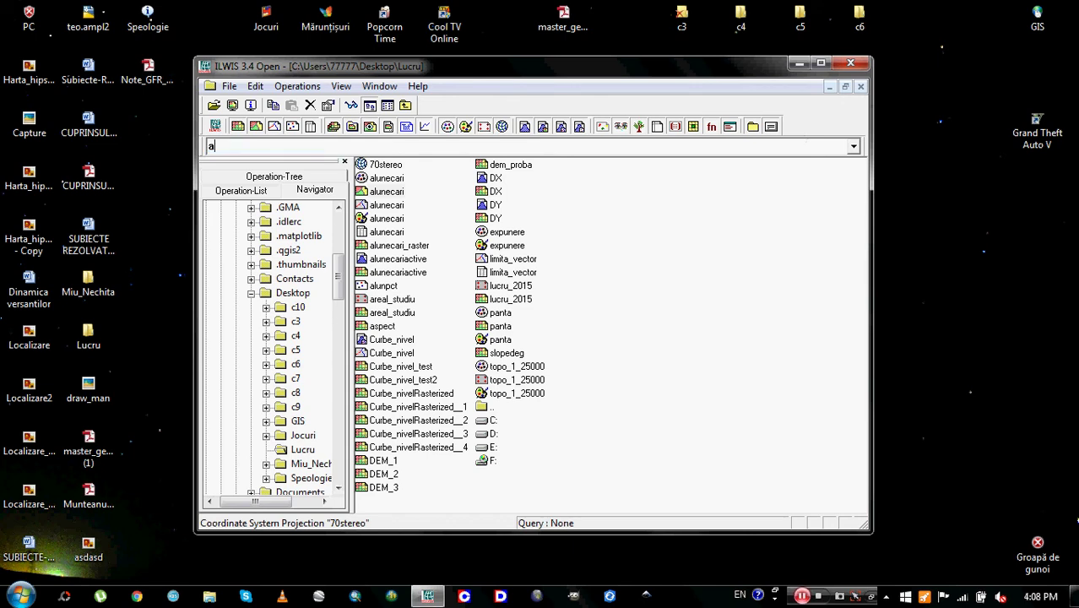
{"action": "type", "text": "lunecariactivecomplet:=i"}
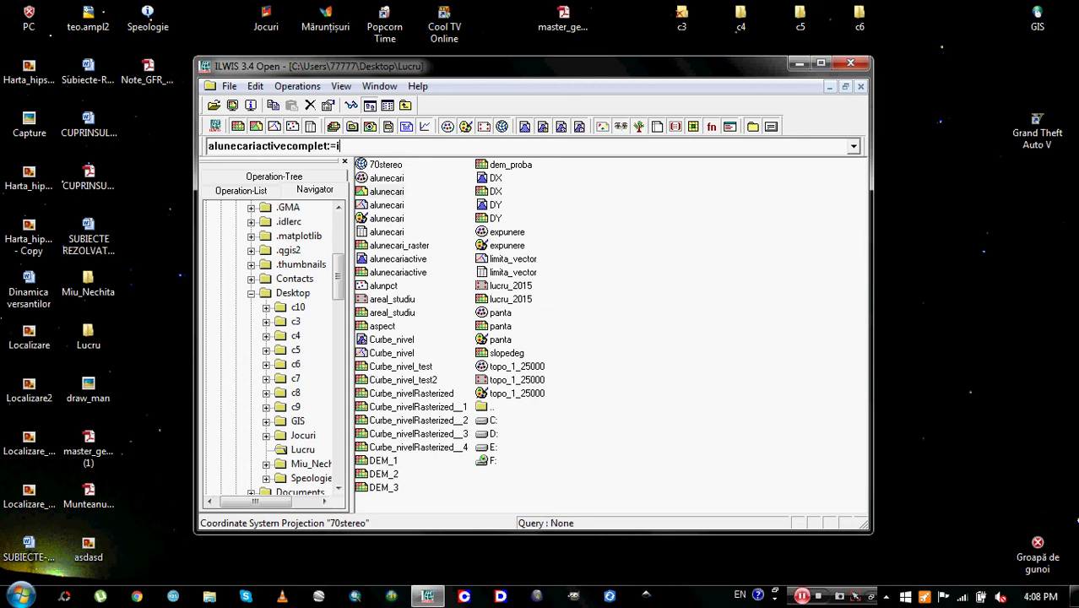
{"action": "type", "text": "ff(isundef(alunecariactive"}
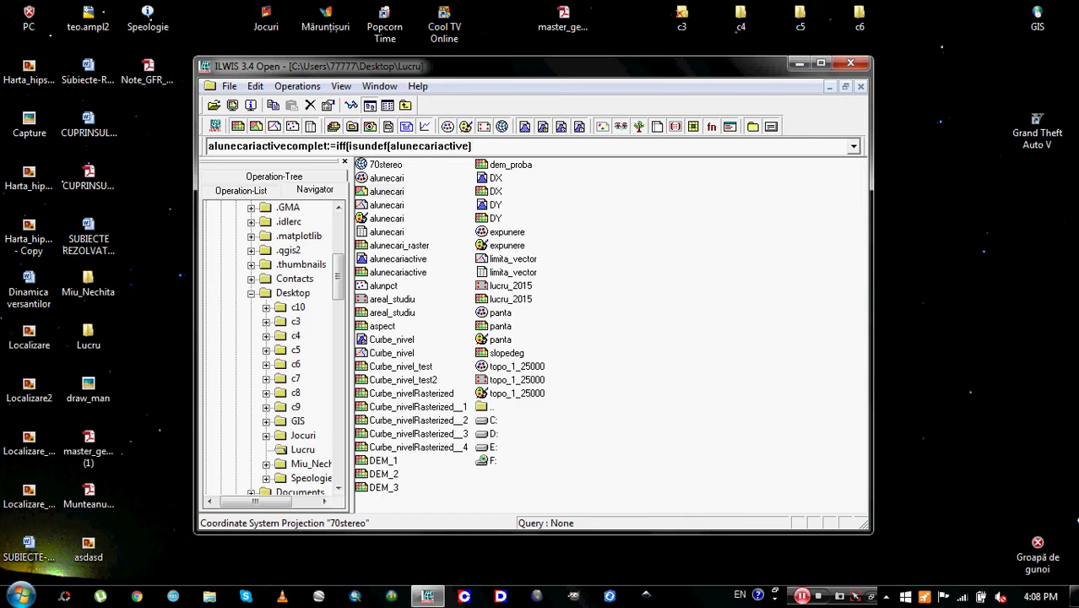
{"action": "type", "text": "),0,alunecaria"}
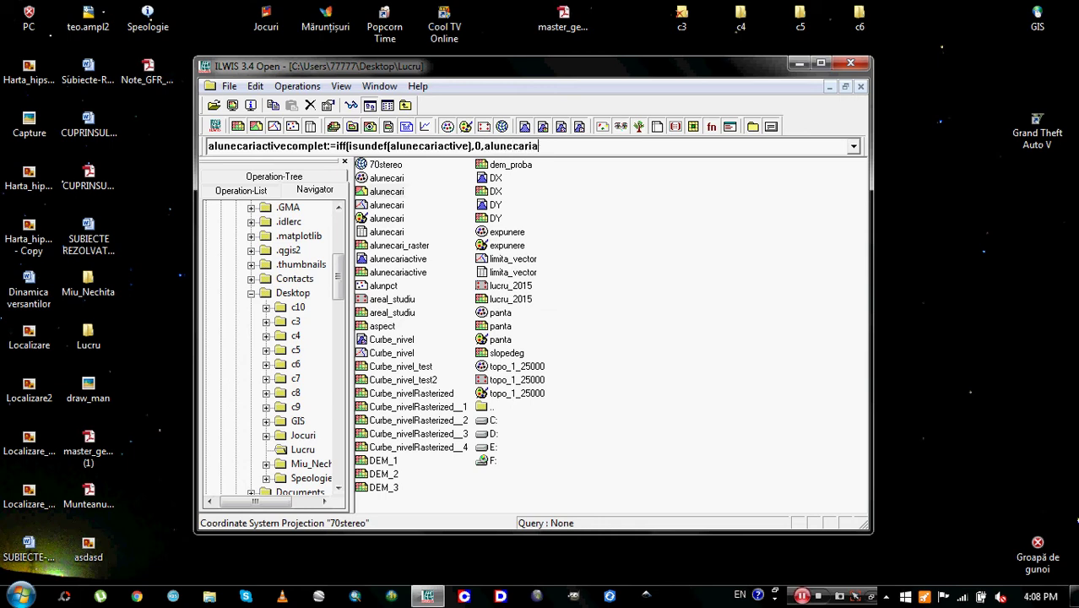
{"action": "type", "text": "ctive)"}
{"action": "key", "text": "Return"}
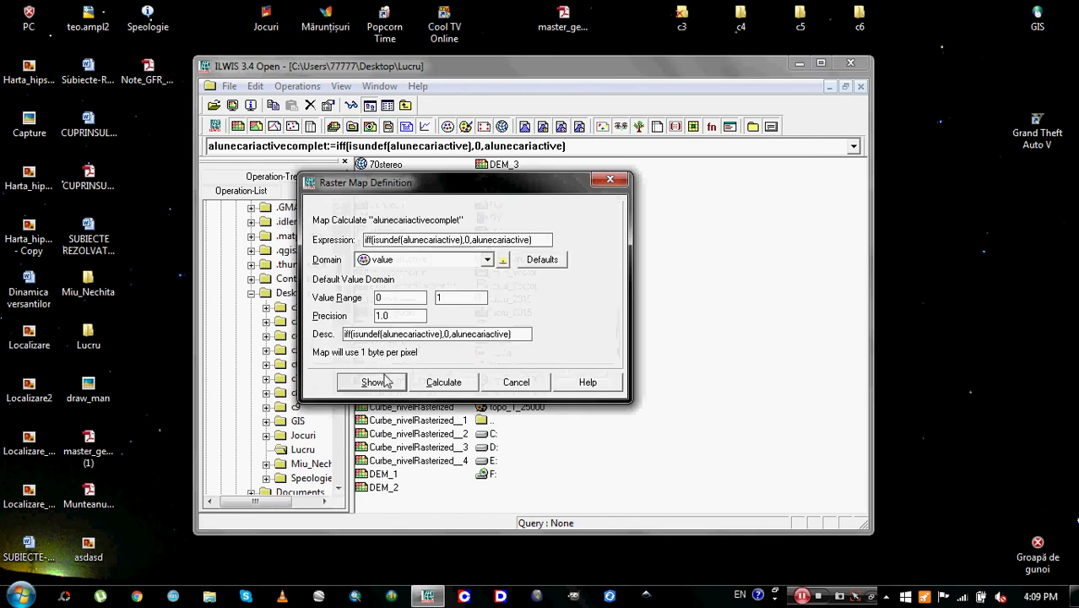
{"action": "left_click", "coordinate": [384, 381]}
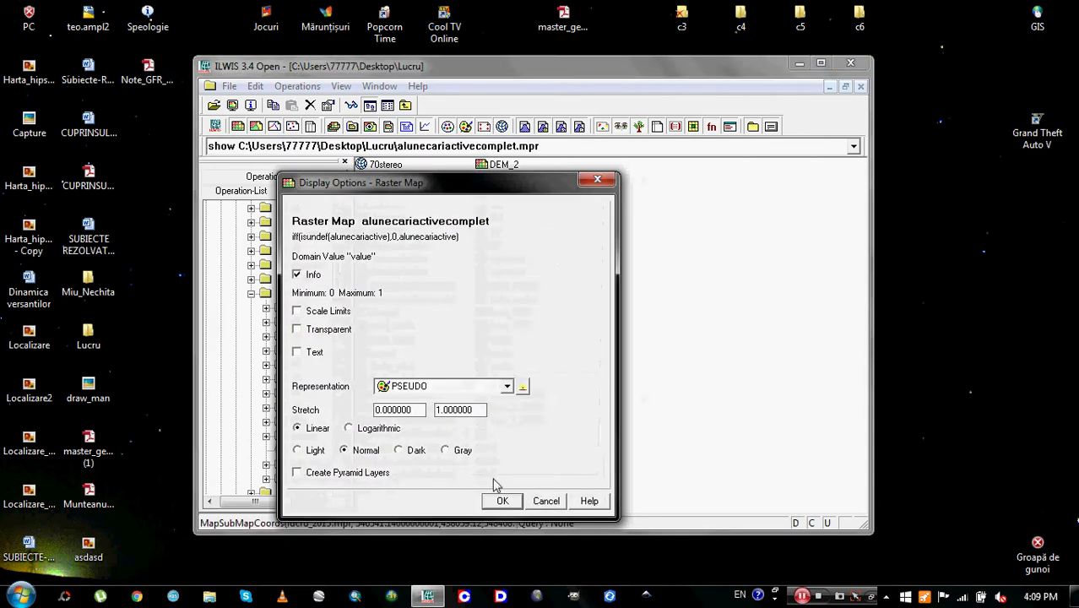
Step: Display the alunecariactivecomplet raster map with the PSEUDO representation, and close its window
{"action": "left_click", "coordinate": [503, 498]}
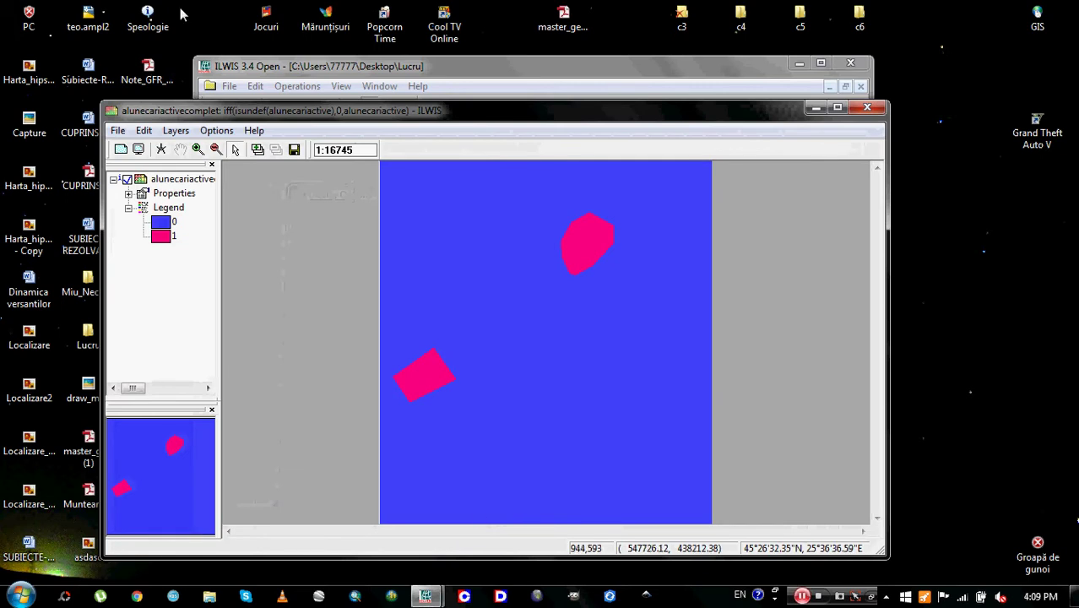
{"action": "left_click_drag", "start_coordinate": [886, 101], "coordinate": [866, 105]}
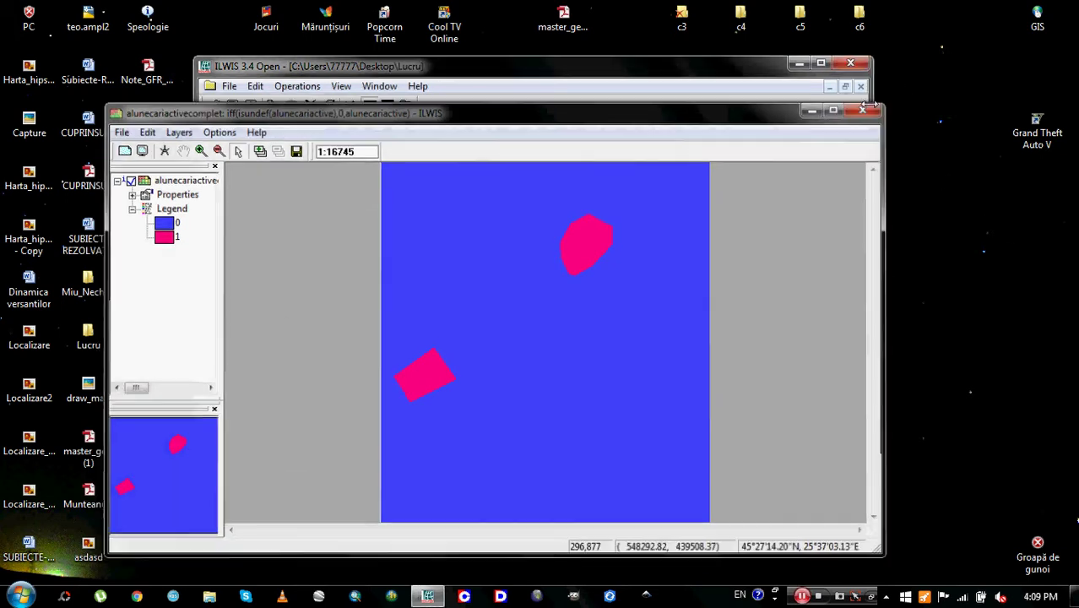
{"action": "left_click", "coordinate": [862, 110]}
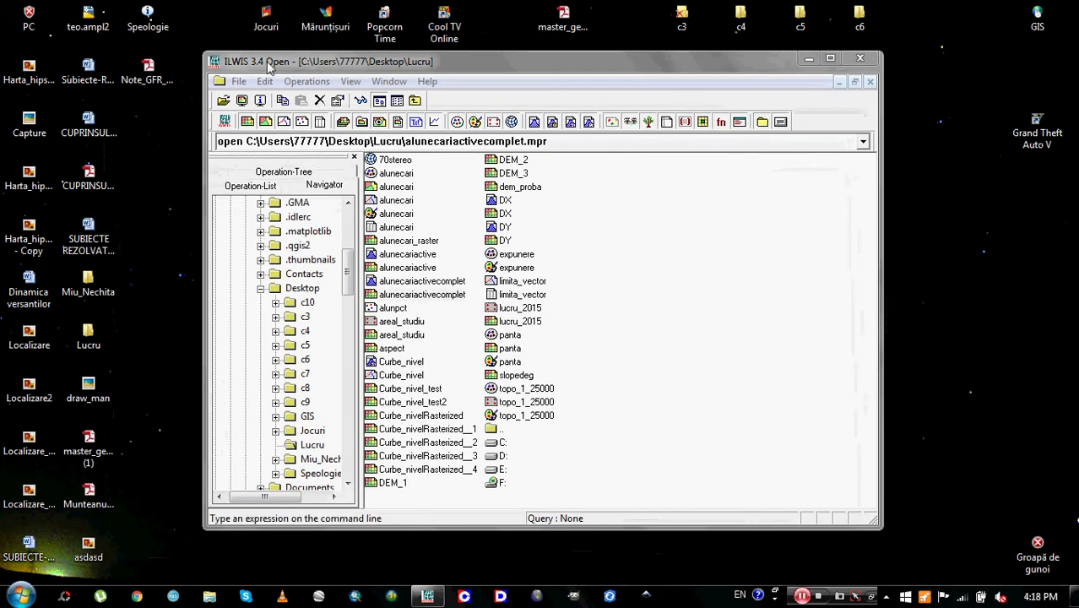
Step: Set up a Cross operation with panta as the first map and alunecariactivecomplet as the second, ignoring undefined values in both
{"action": "left_click", "coordinate": [306, 81]}
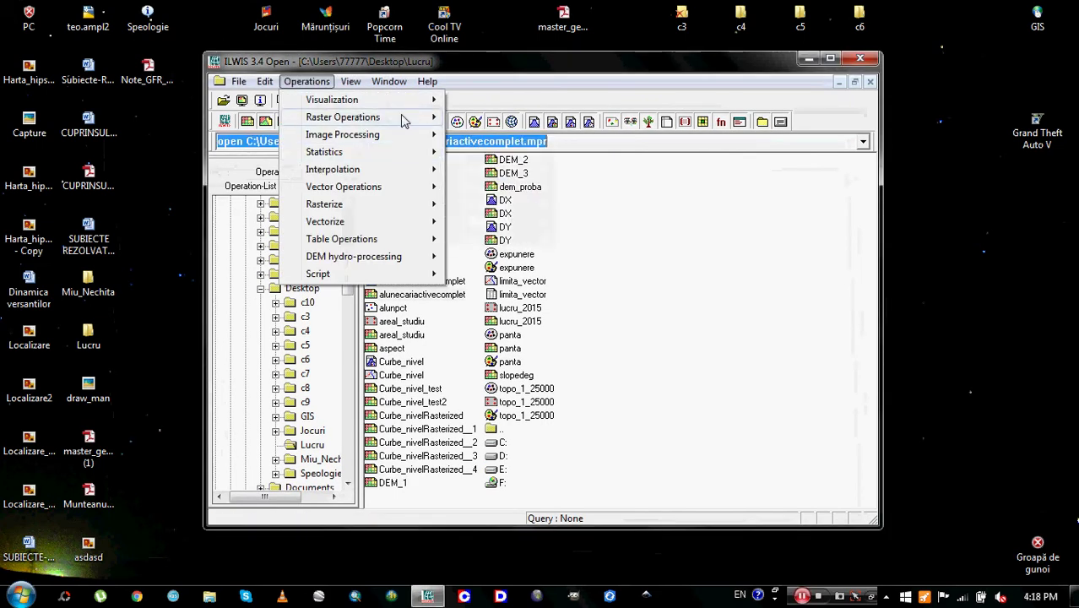
{"action": "mouse_move", "coordinate": [403, 118]}
{"action": "left_click", "coordinate": [483, 168]}
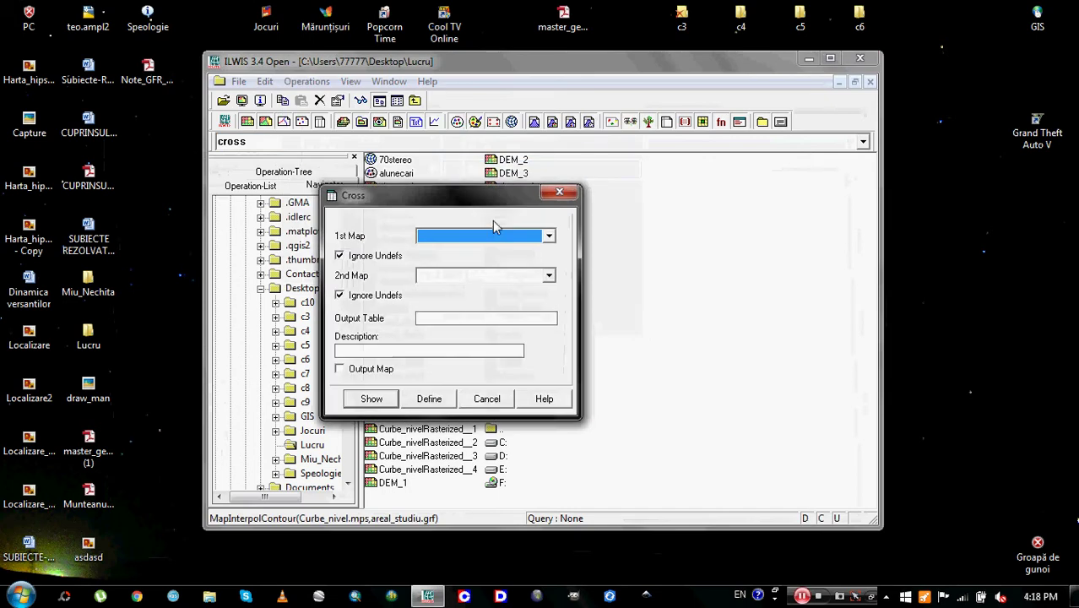
{"action": "left_click", "coordinate": [549, 239]}
{"action": "left_click_drag", "start_coordinate": [578, 331], "coordinate": [574, 364]}
{"action": "left_click", "coordinate": [511, 382]}
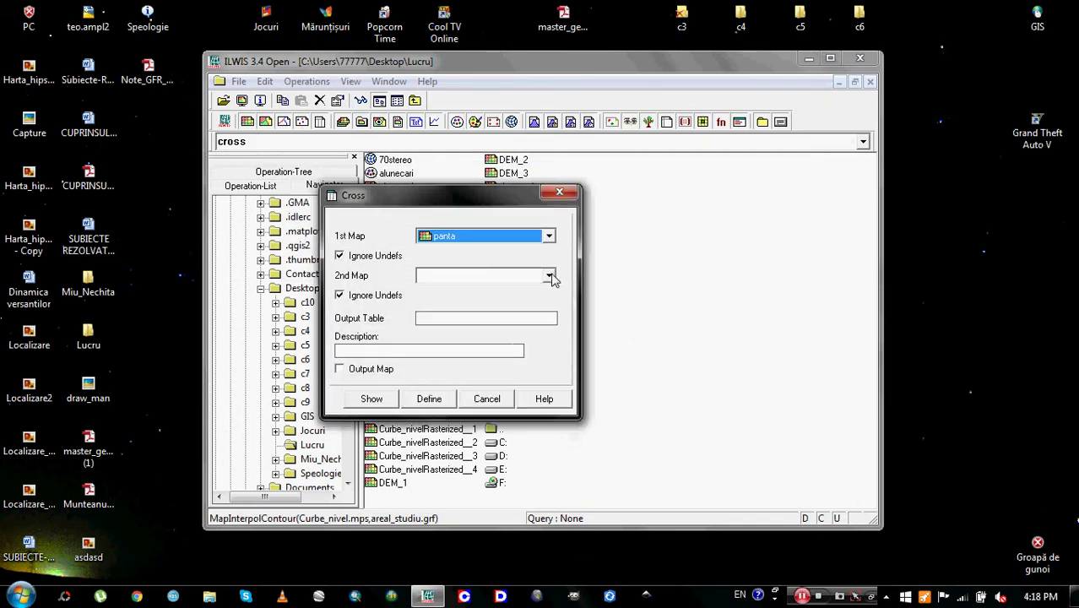
{"action": "left_click", "coordinate": [550, 276]}
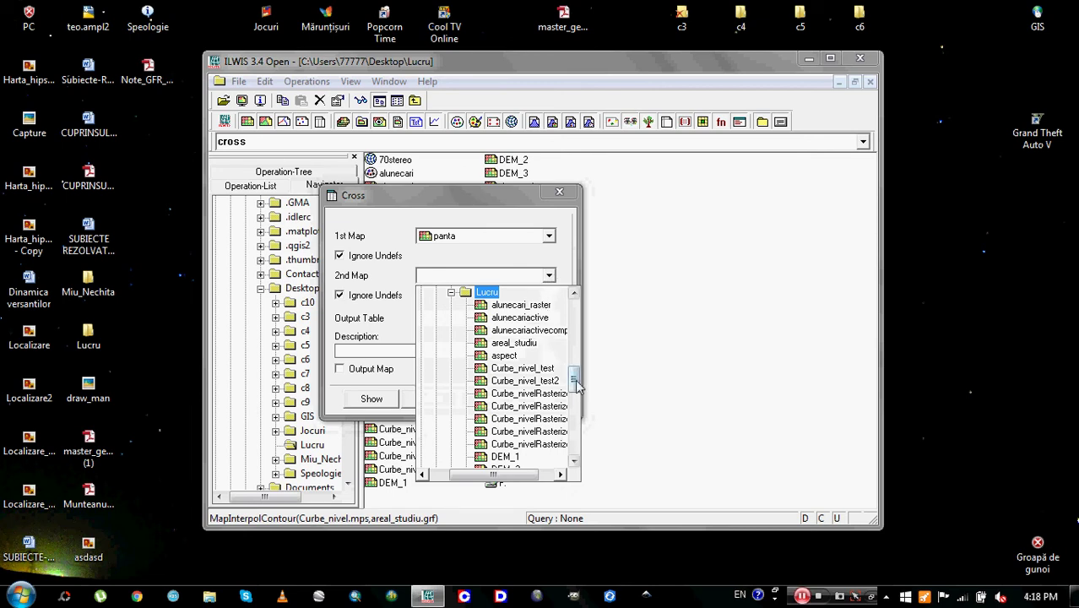
{"action": "mouse_move", "coordinate": [574, 381]}
{"action": "left_mouse_down"}
{"action": "mouse_move", "coordinate": [575, 415]}
{"action": "mouse_move", "coordinate": [574, 367]}
{"action": "left_mouse_up"}
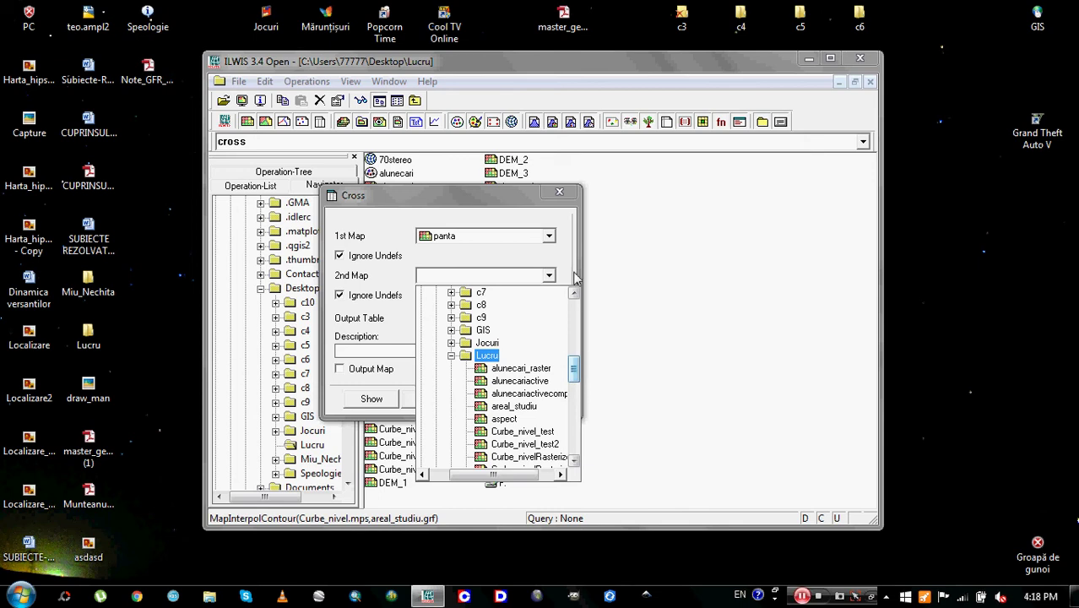
{"action": "left_click", "coordinate": [561, 251]}
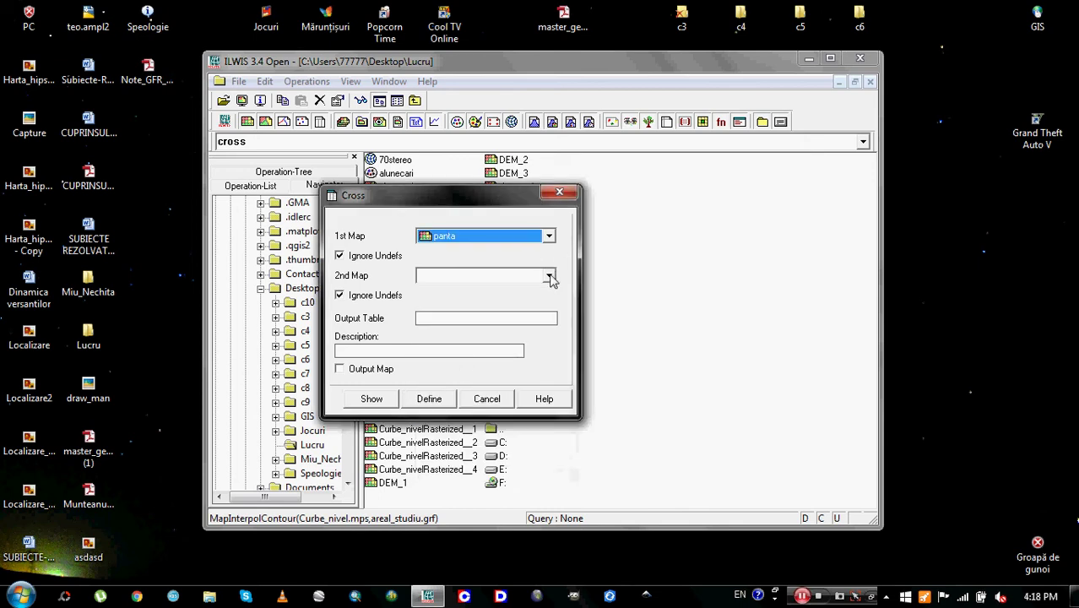
{"action": "left_click", "coordinate": [549, 276]}
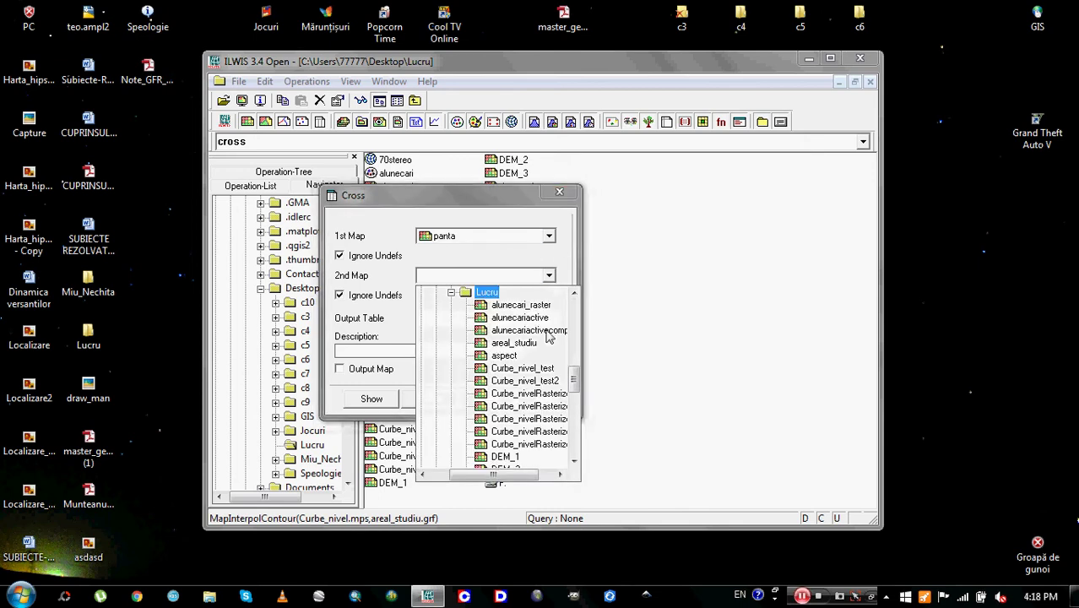
{"action": "left_click", "coordinate": [545, 332]}
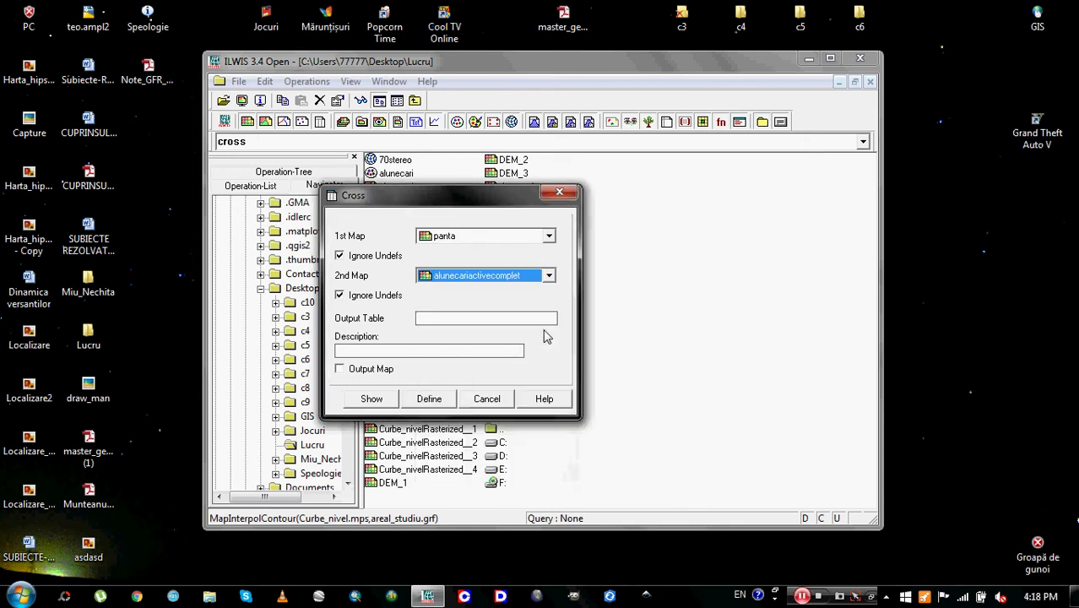
Step: Generate the cross table as activ_panta, enlarge its window to review the records, and close it
{"action": "left_click", "coordinate": [445, 317]}
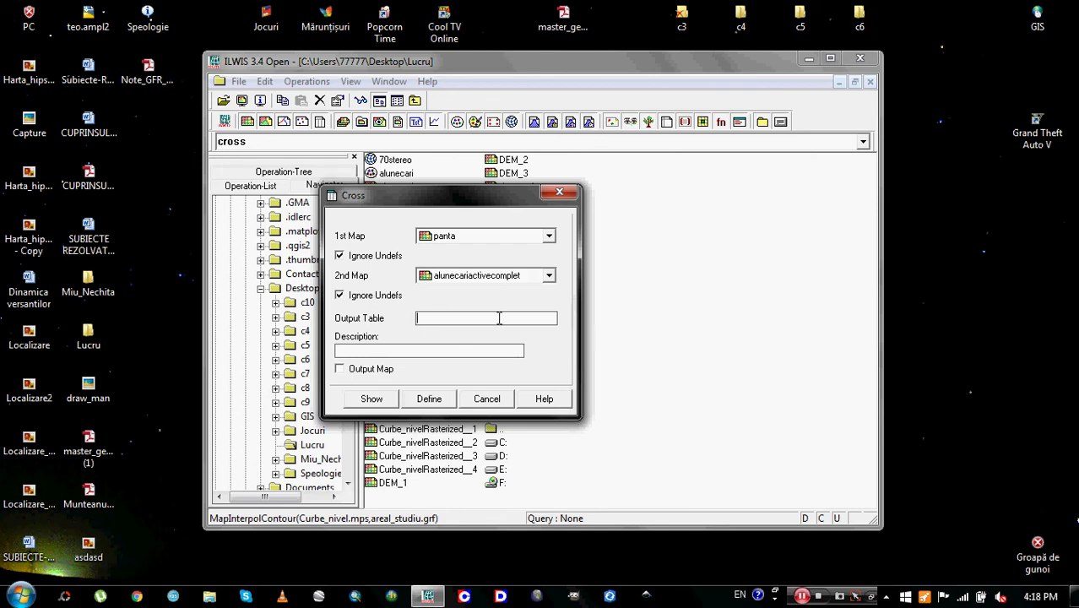
{"action": "type", "text": "activ_panta"}
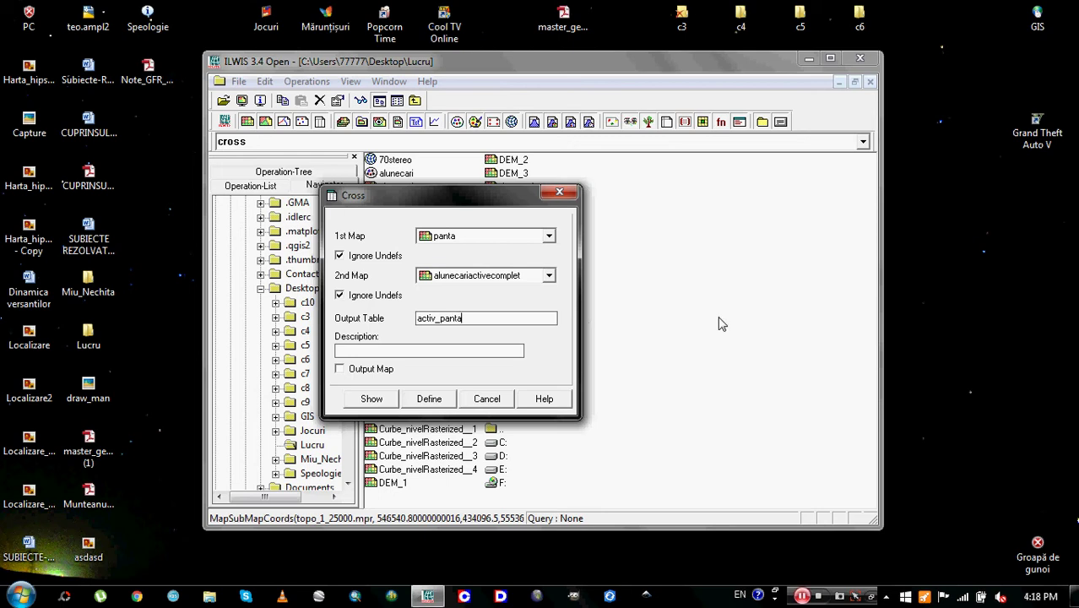
{"action": "left_click", "coordinate": [373, 399]}
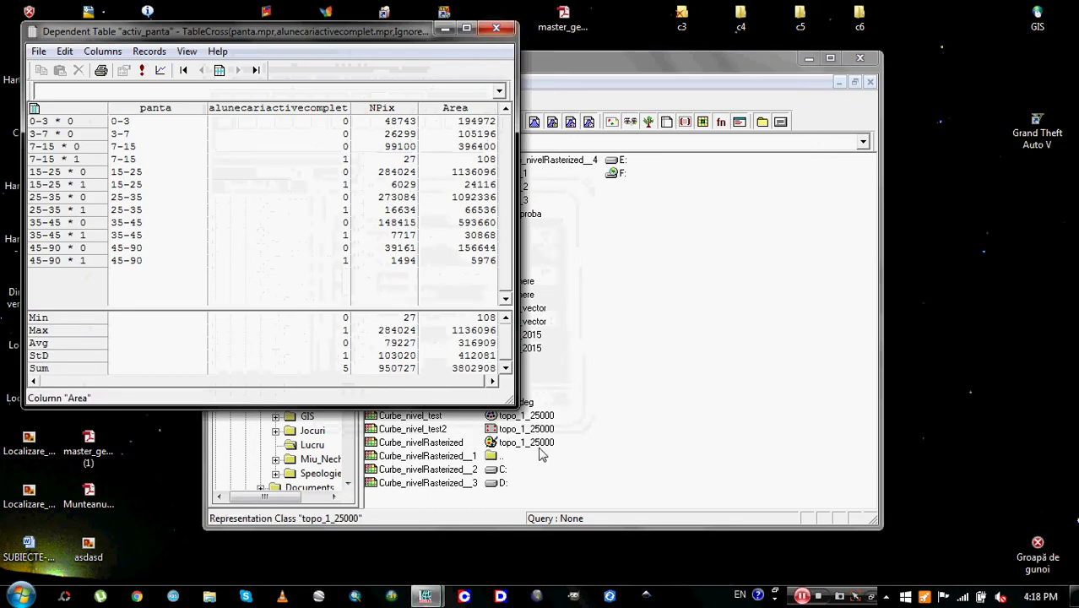
{"action": "left_click_drag", "start_coordinate": [510, 402], "coordinate": [785, 522]}
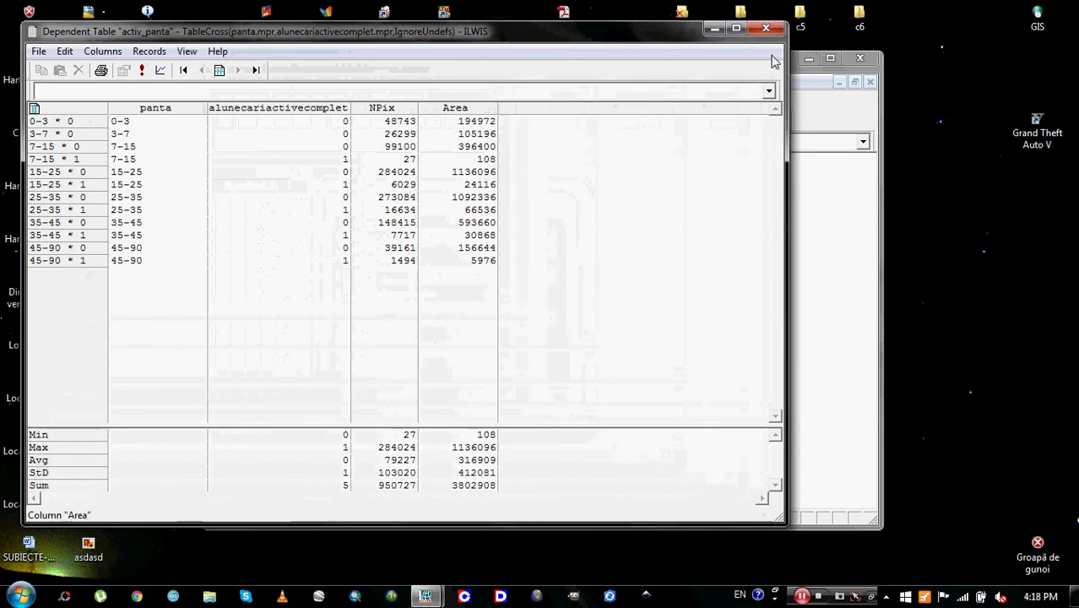
{"action": "left_click", "coordinate": [769, 31]}
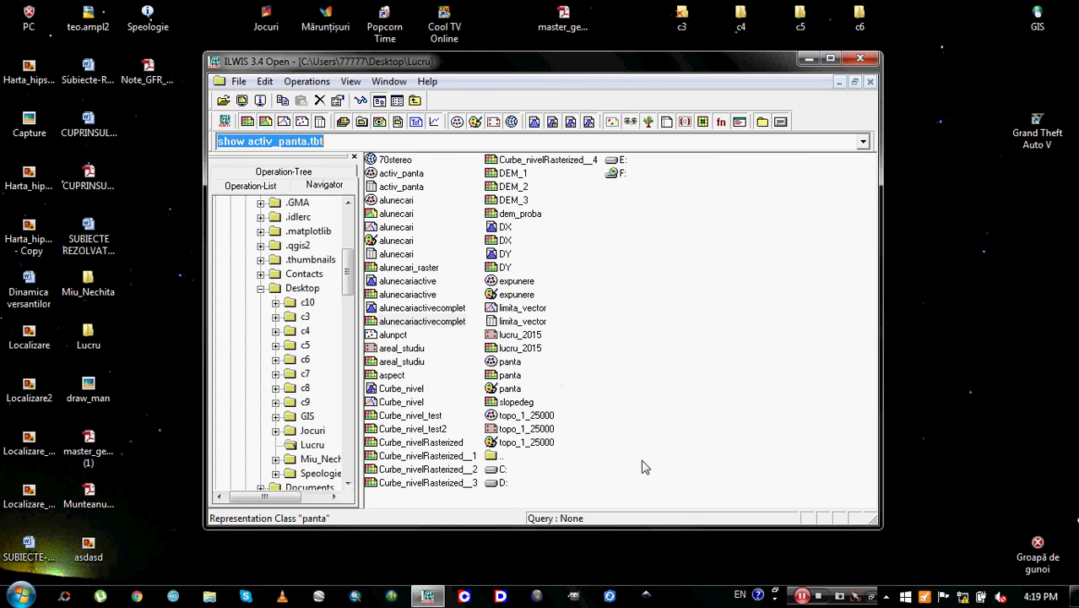
{"action": "left_click_drag", "start_coordinate": [698, 504], "coordinate": [372, 154]}
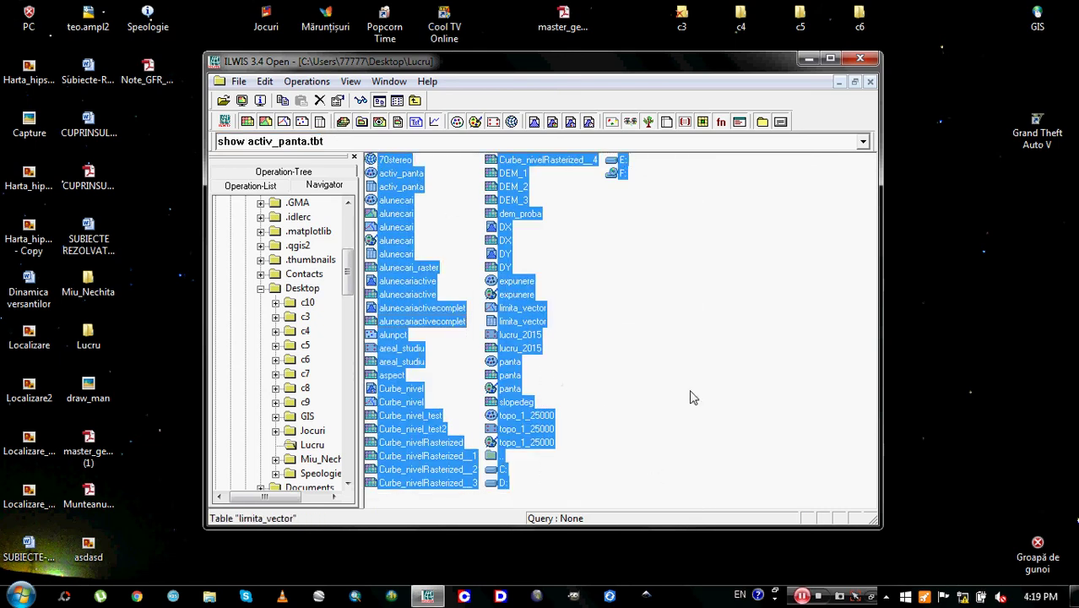
{"action": "left_click_drag", "start_coordinate": [689, 491], "coordinate": [354, 157]}
{"action": "left_click", "coordinate": [641, 337]}
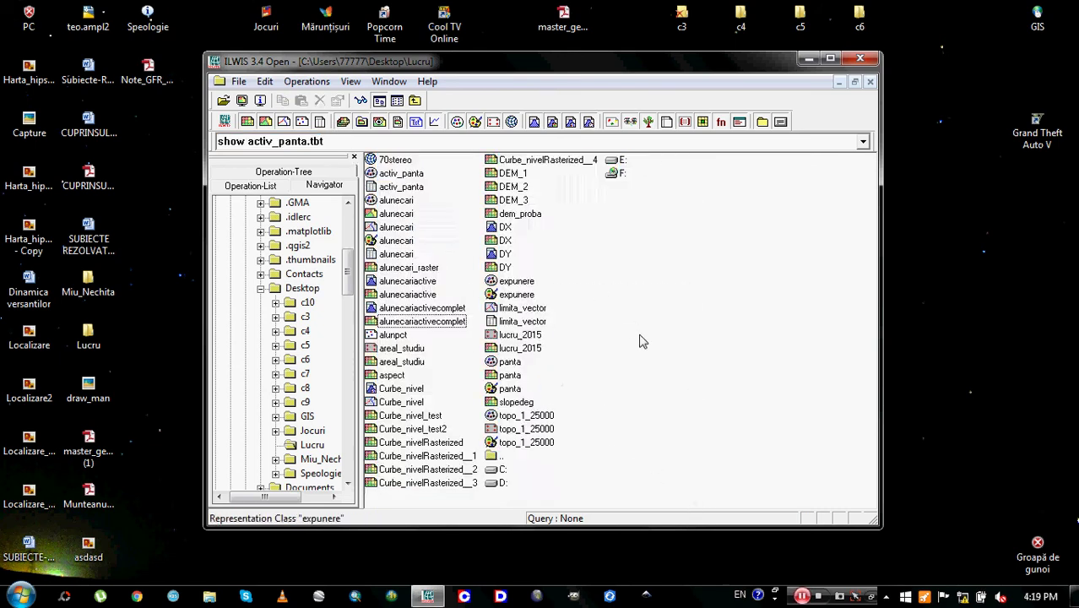
{"action": "left_click_drag", "start_coordinate": [669, 497], "coordinate": [240, 7]}
{"action": "left_click", "coordinate": [667, 361]}
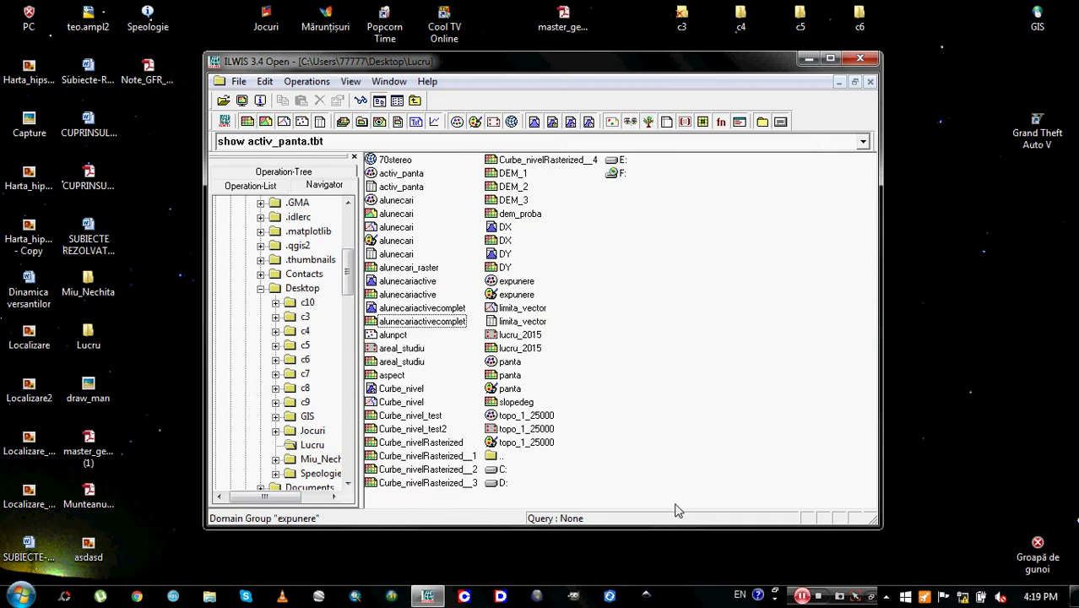
{"action": "left_click_drag", "start_coordinate": [677, 508], "coordinate": [144, 51]}
{"action": "left_click", "coordinate": [669, 497]}
{"action": "left_click_drag", "start_coordinate": [676, 500], "coordinate": [245, 72]}
{"action": "left_click", "coordinate": [682, 366]}
{"action": "left_click_drag", "start_coordinate": [653, 497], "coordinate": [92, 14]}
{"action": "left_click", "coordinate": [600, 379]}
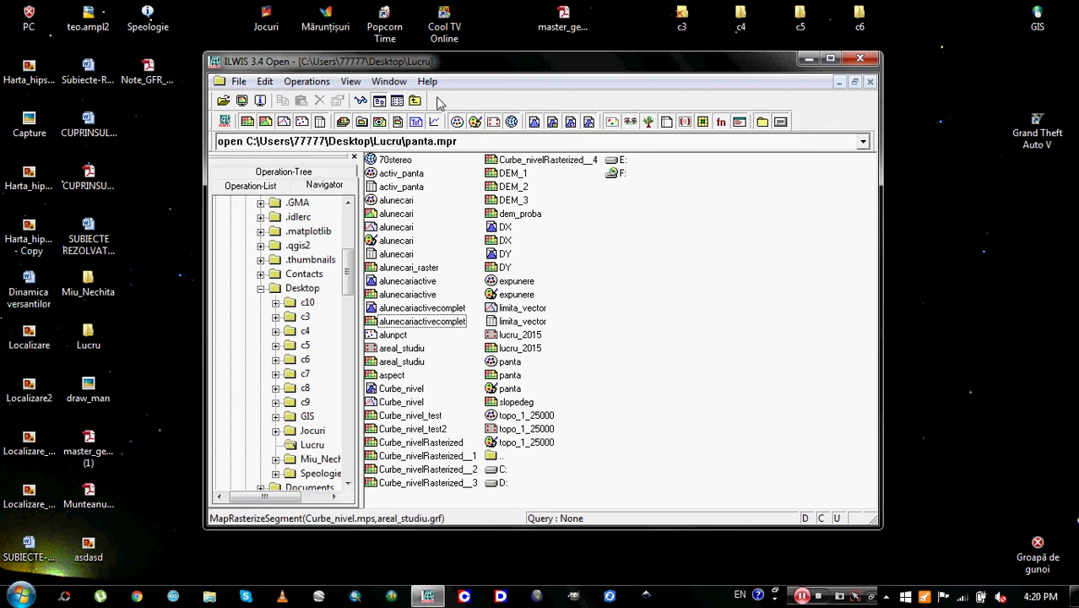
{"action": "left_click", "coordinate": [482, 139]}
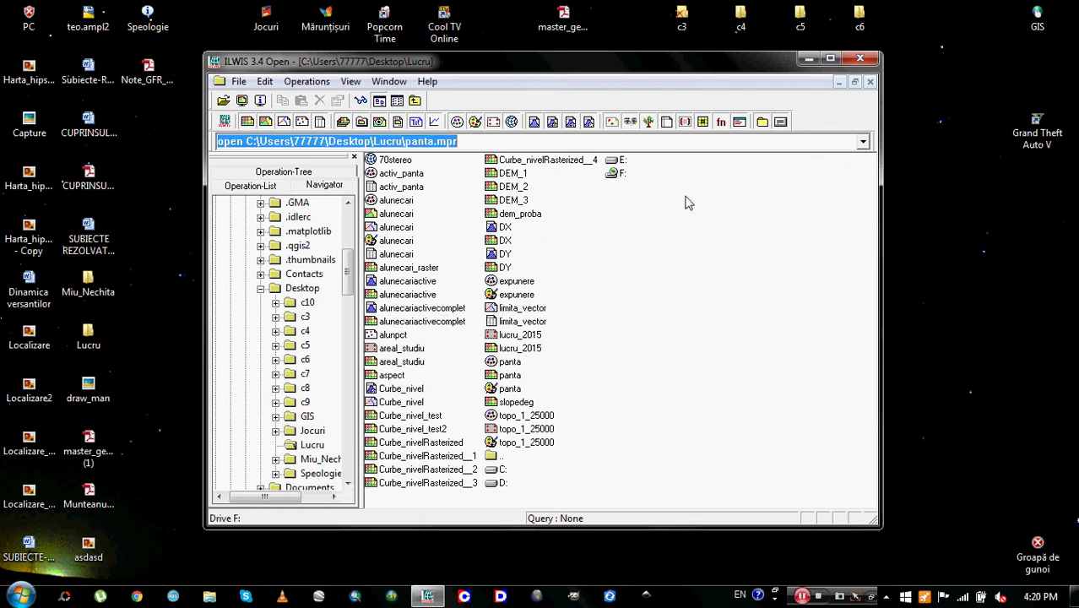
{"action": "type", "text": "area"}
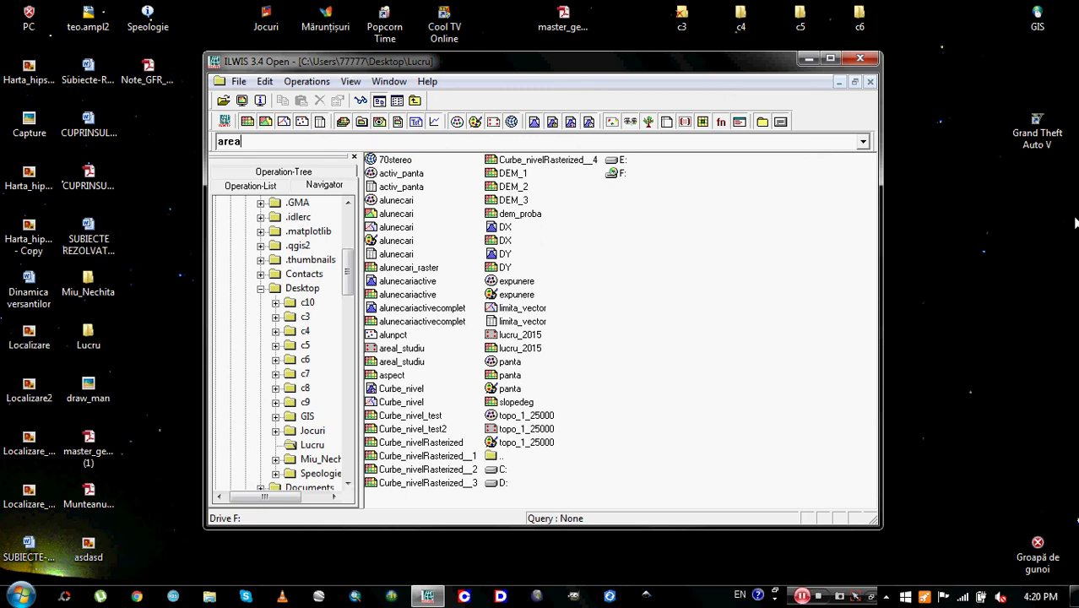
{"action": "key", "text": "BackSpace"}
{"action": "key", "text": "BackSpace"}
{"action": "key", "text": "BackSpace"}
{"action": "key", "text": "BackSpace"}
{"action": "type", "text": "are"}
{"action": "key", "text": "BackSpace"}
{"action": "key", "text": "BackSpace"}
{"action": "key", "text": "BackSpace"}
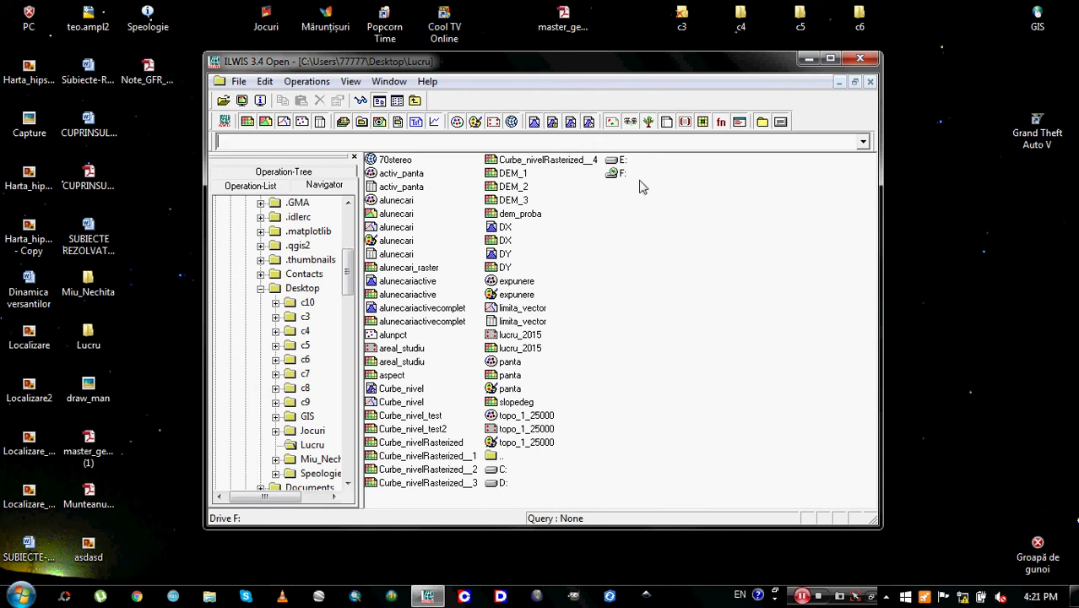
{"action": "type", "text": "areaact:="}
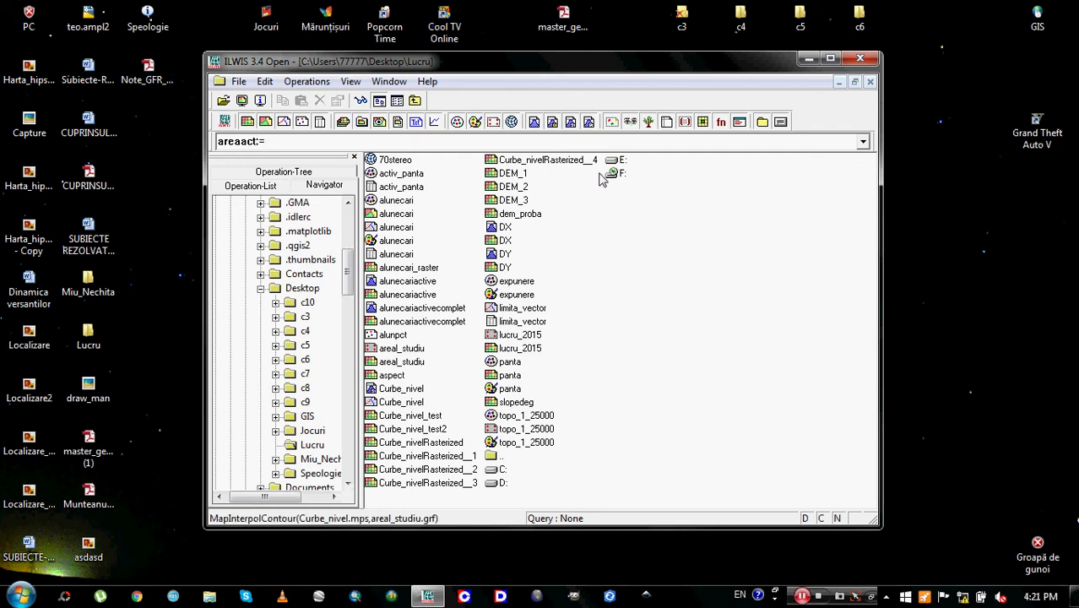
{"action": "key", "text": "BackSpace"}
{"action": "key", "text": "BackSpace"}
{"action": "key", "text": "BackSpace"}
{"action": "key", "text": "BackSpace"}
{"action": "key", "text": "BackSpace"}
{"action": "key", "text": "BackSpace"}
{"action": "key", "text": "BackSpace"}
{"action": "key", "text": "BackSpace"}
{"action": "key", "text": "BackSpace"}
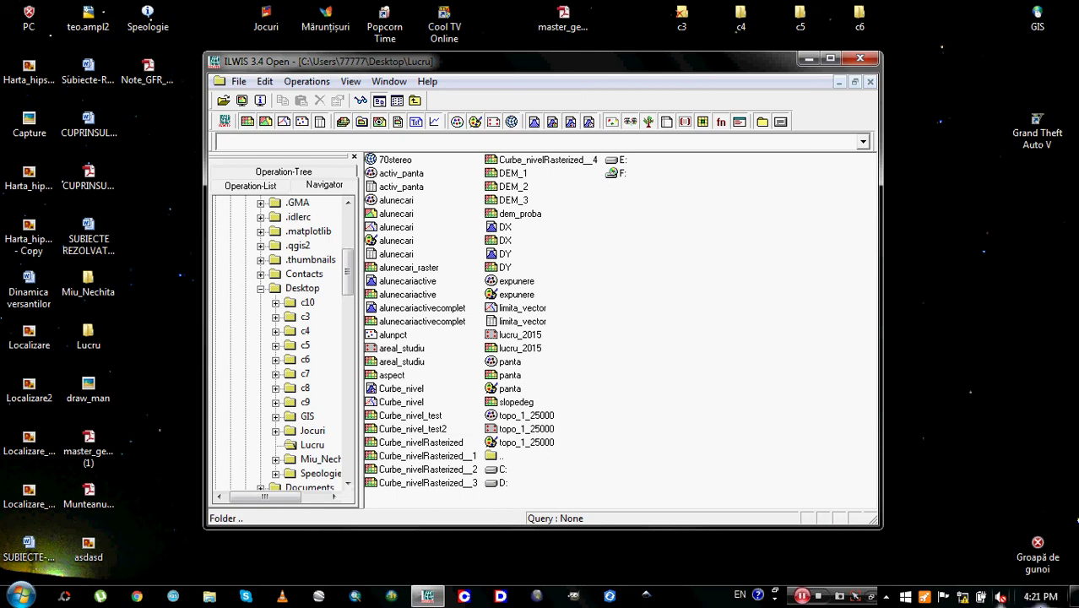
Step: Open the activ_panta table and enter the column formula areaact:=iff(alunecariactivecomplet=1, area,0) in its command line
{"action": "double_click", "coordinate": [402, 186]}
{"action": "left_click_drag", "start_coordinate": [374, 32], "coordinate": [443, 80]}
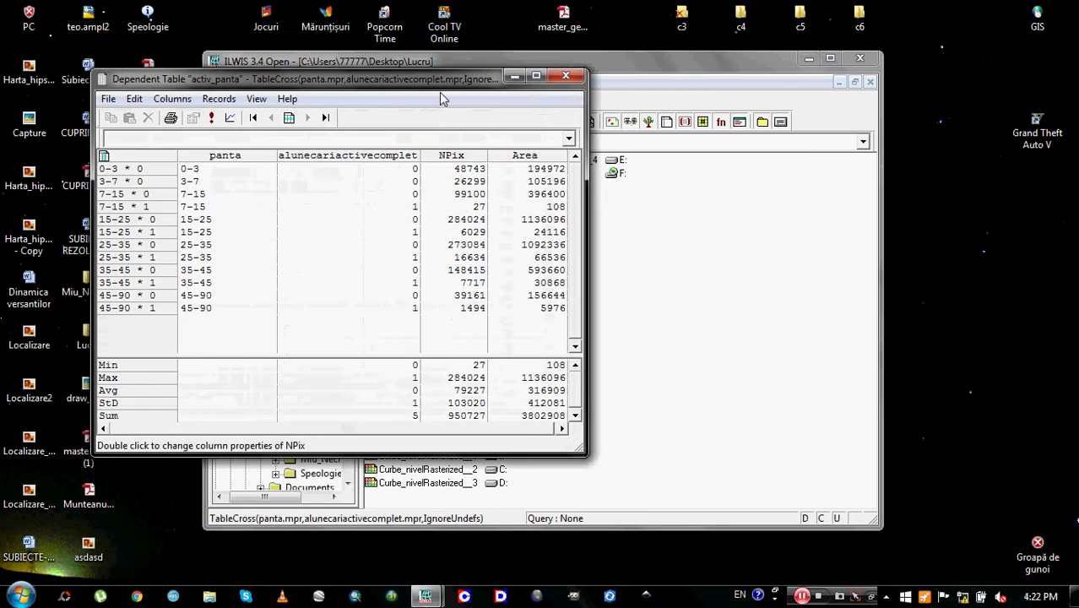
{"action": "type", "text": "are"}
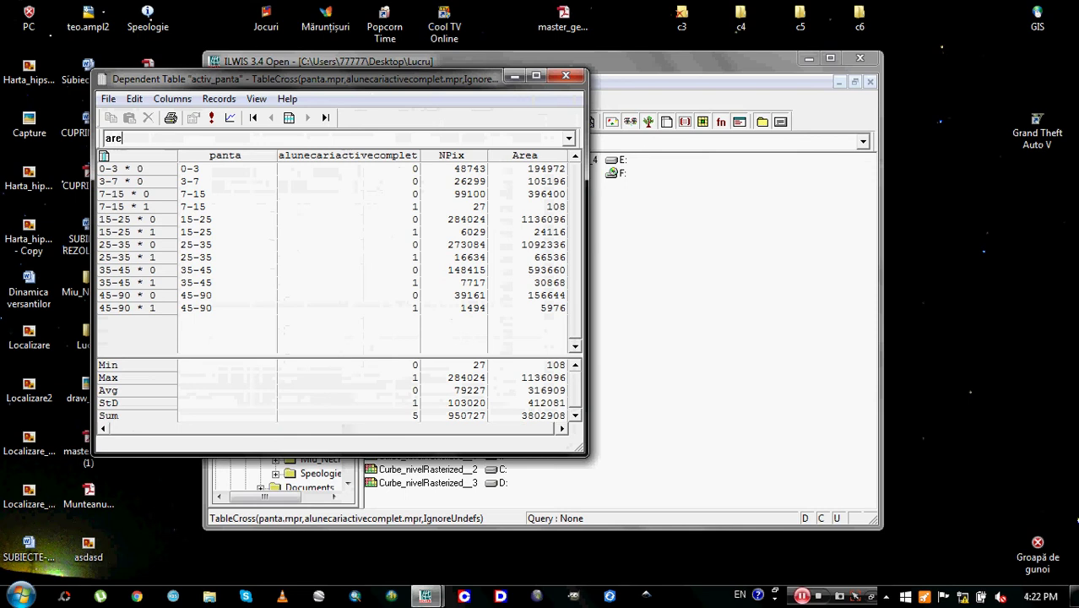
{"action": "type", "text": "aact:=iff"}
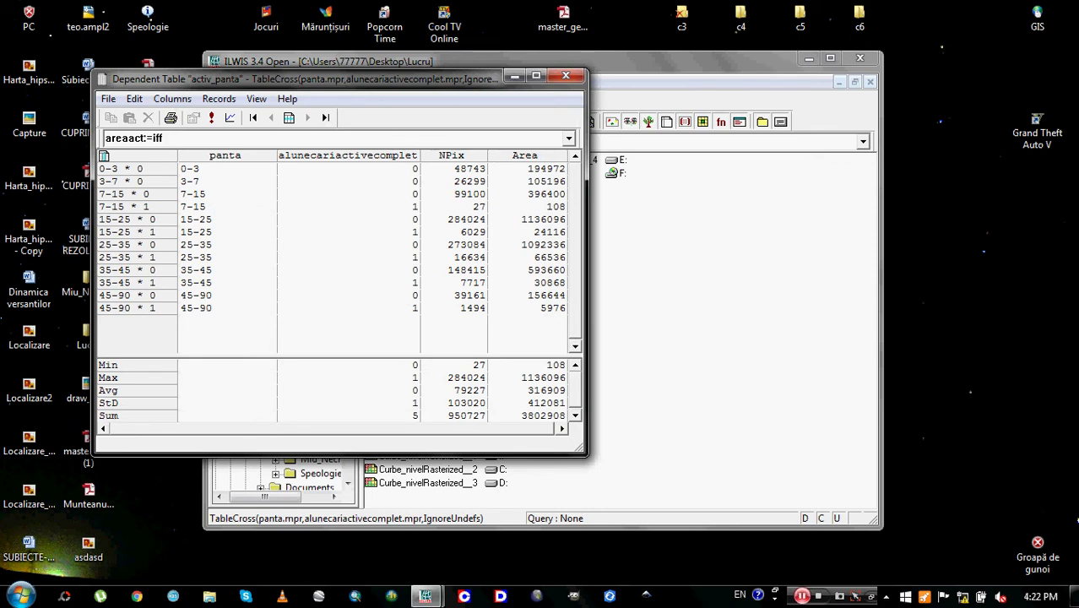
{"action": "type", "text": "("}
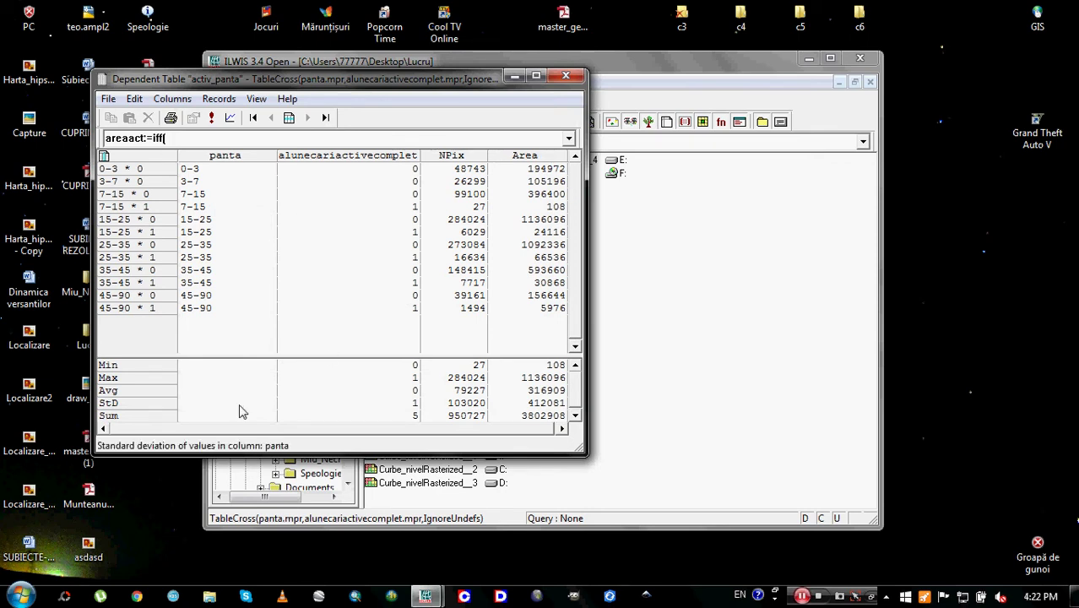
{"action": "type", "text": "alunecariactivecop"}
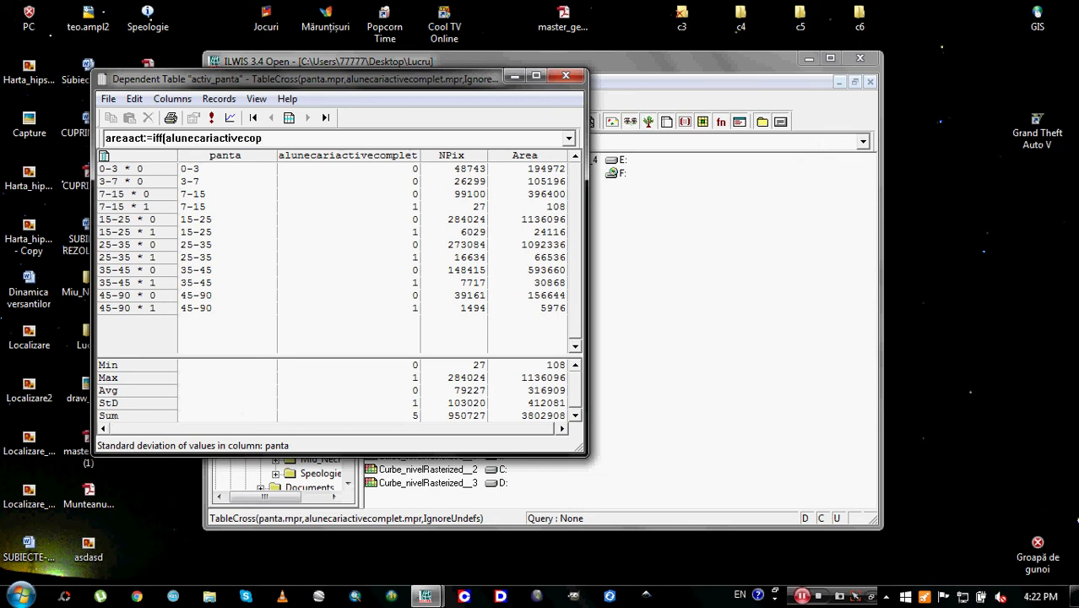
{"action": "key", "text": "BackSpace"}
{"action": "left_click_drag", "start_coordinate": [367, 87], "coordinate": [482, 110]}
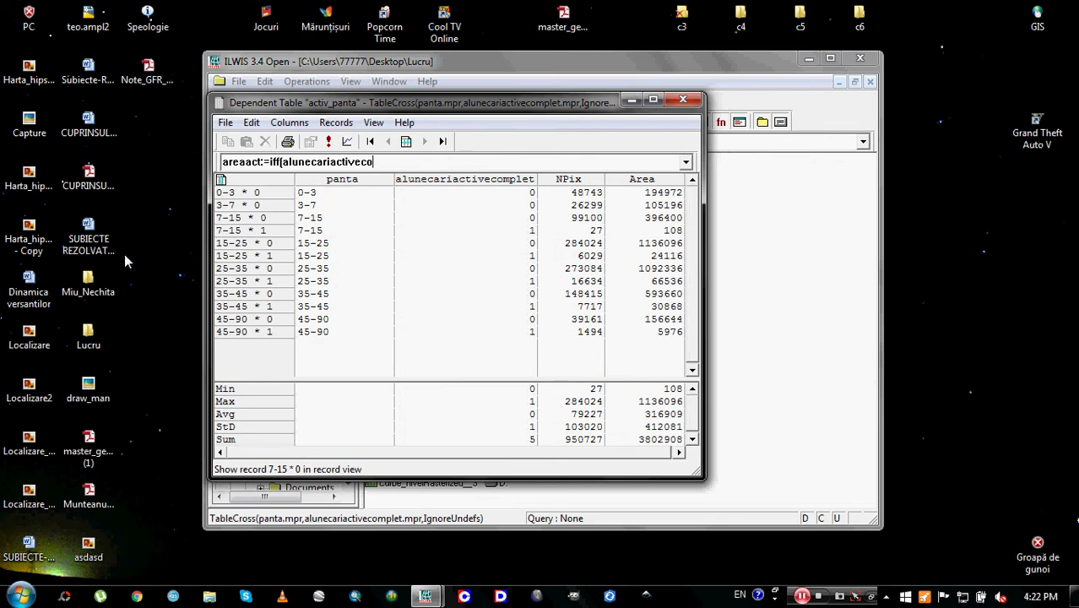
{"action": "type", "text": "mplet=1"}
{"action": "type", "text": ", "}
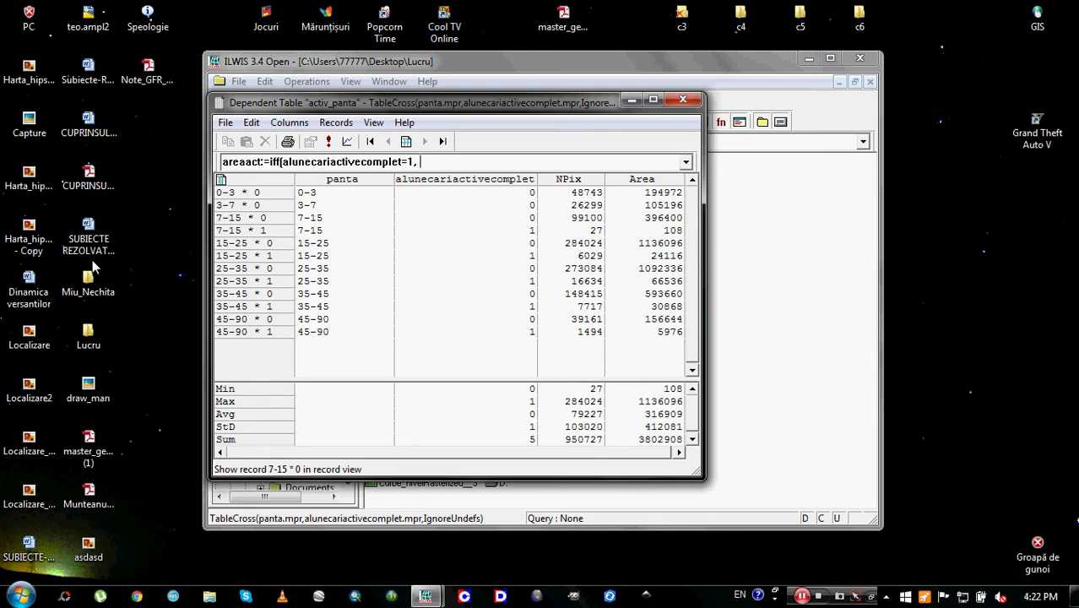
{"action": "type", "text": "area,0)"}
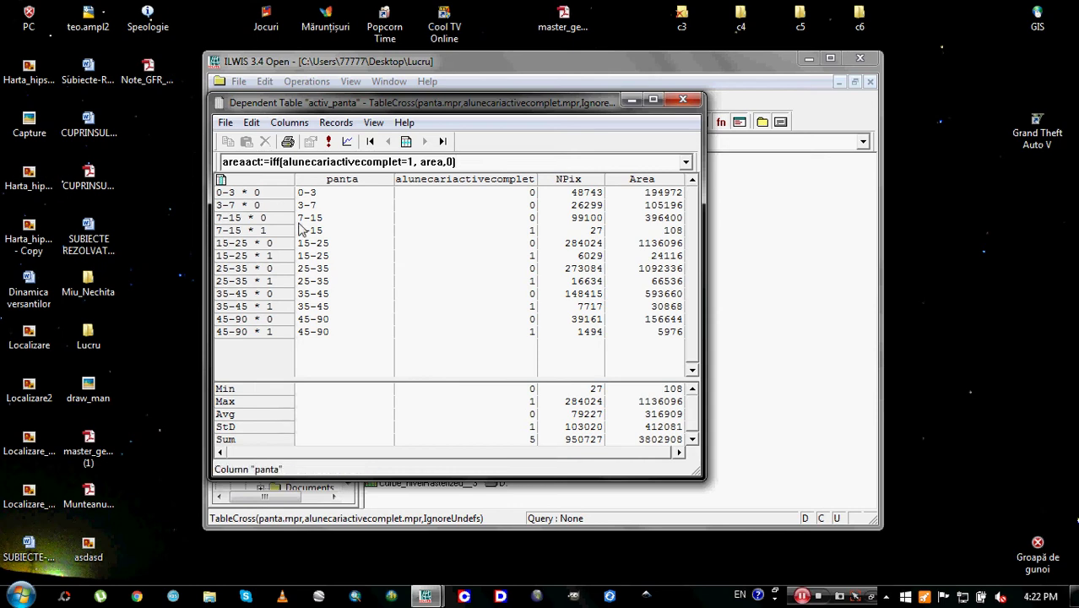
{"action": "left_click_drag", "start_coordinate": [348, 107], "coordinate": [368, 93]}
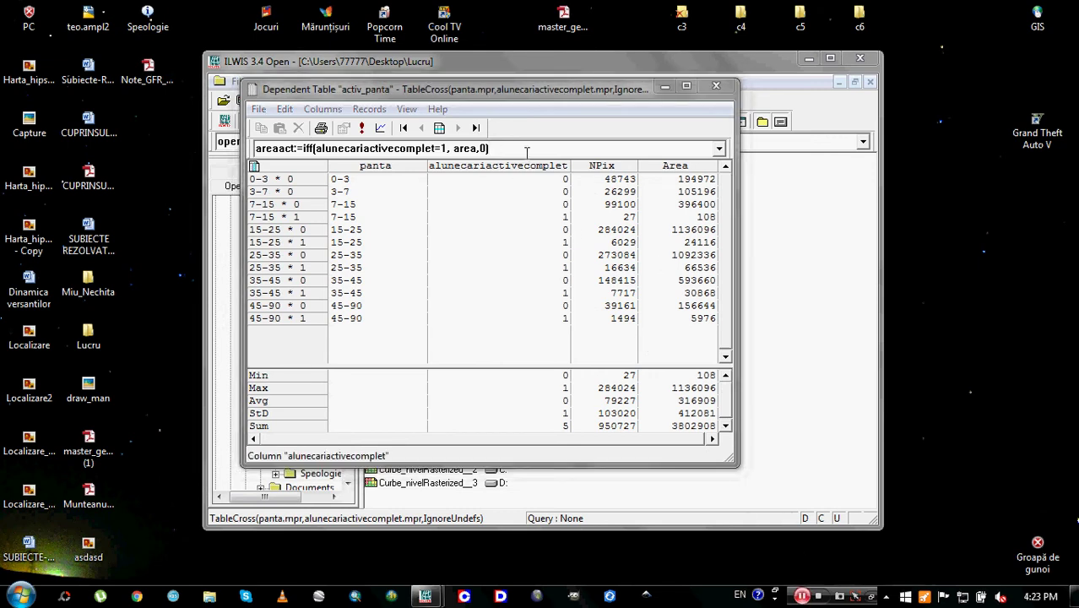
{"action": "left_click", "coordinate": [500, 150]}
{"action": "left_click", "coordinate": [501, 149]}
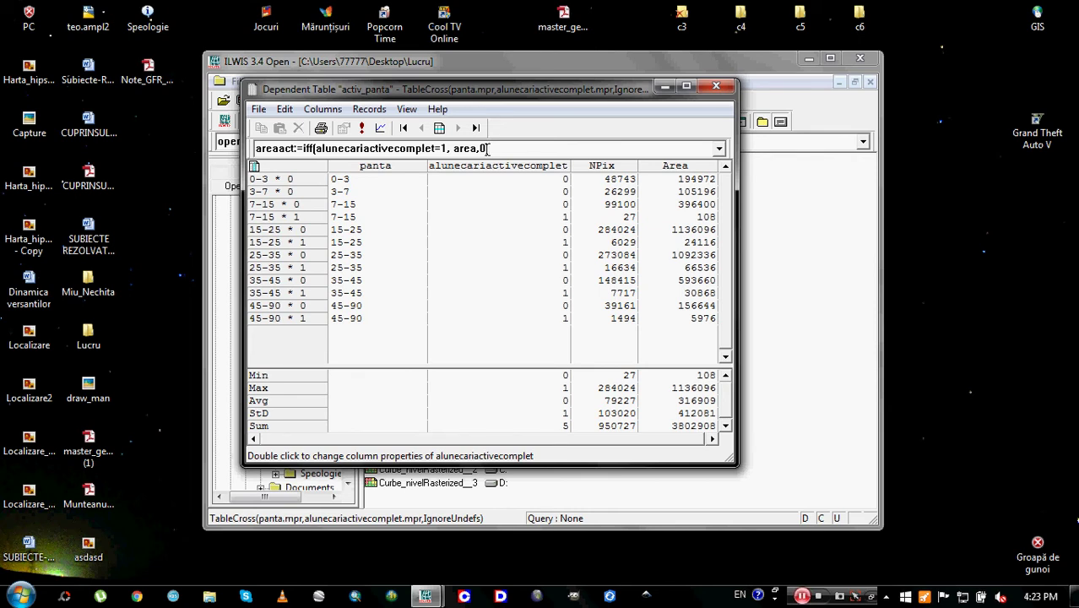
{"action": "type", "text": ")"}
Step: Create the areaact column with the value domain, range 0 to 1136096 and precision 1.0, review it, and close the table
{"action": "key", "text": "Return"}
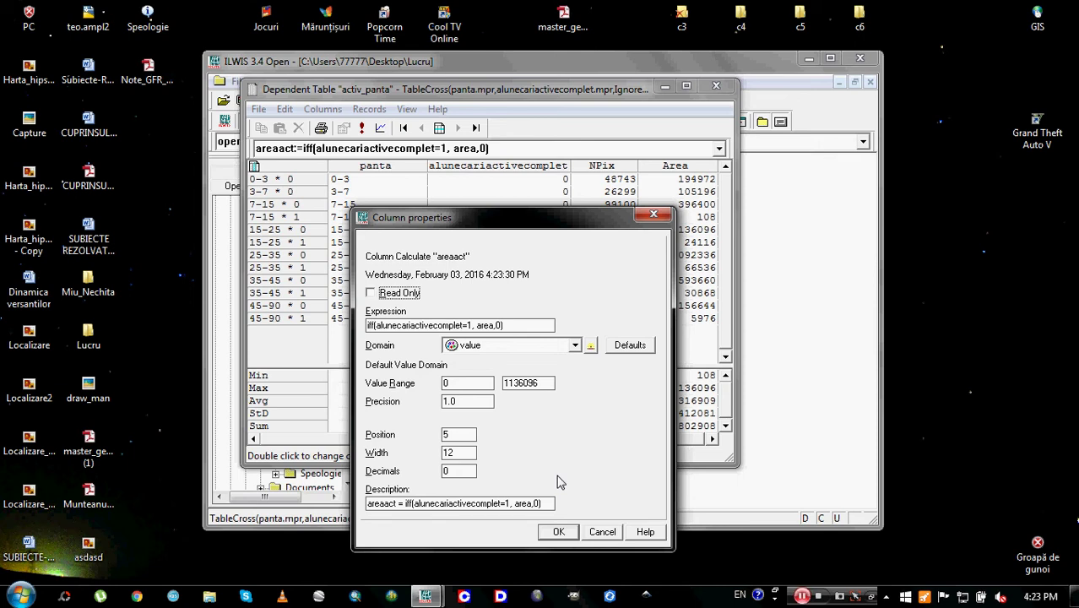
{"action": "left_click", "coordinate": [567, 531]}
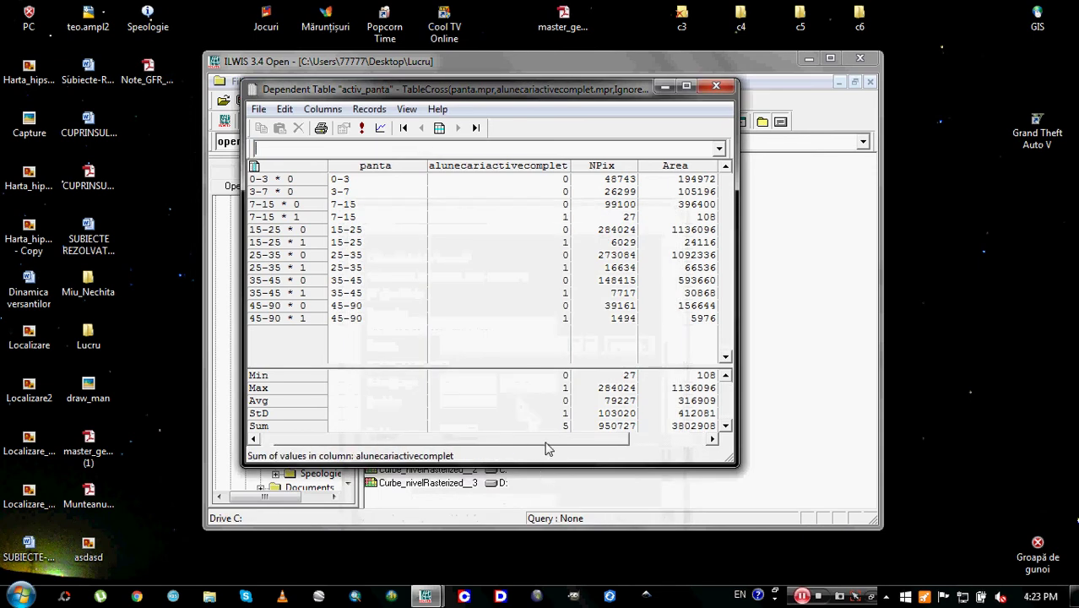
{"action": "left_click", "coordinate": [621, 439]}
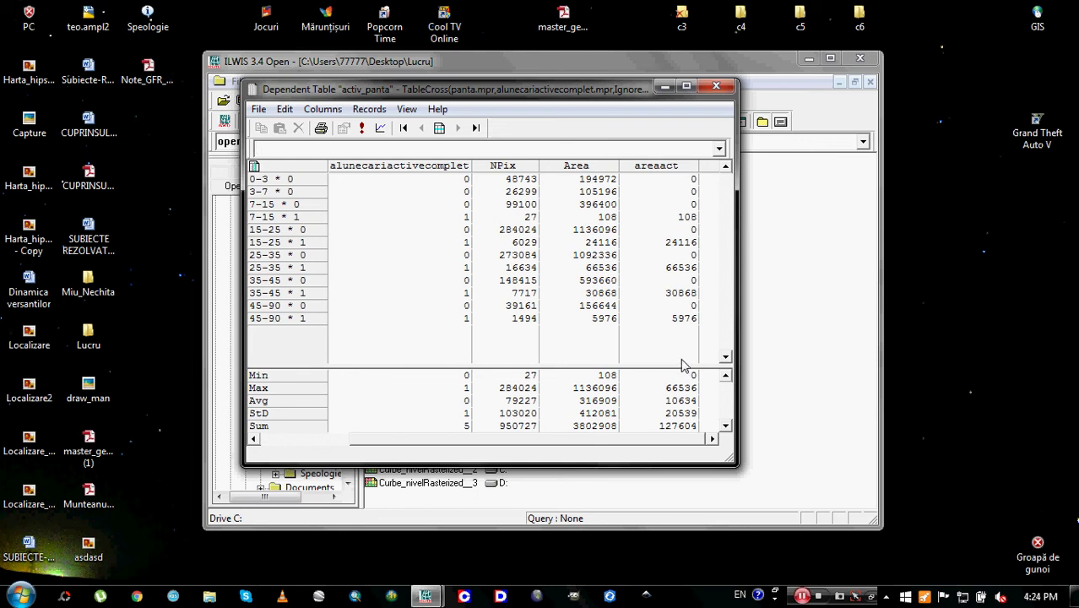
{"action": "left_click", "coordinate": [716, 86]}
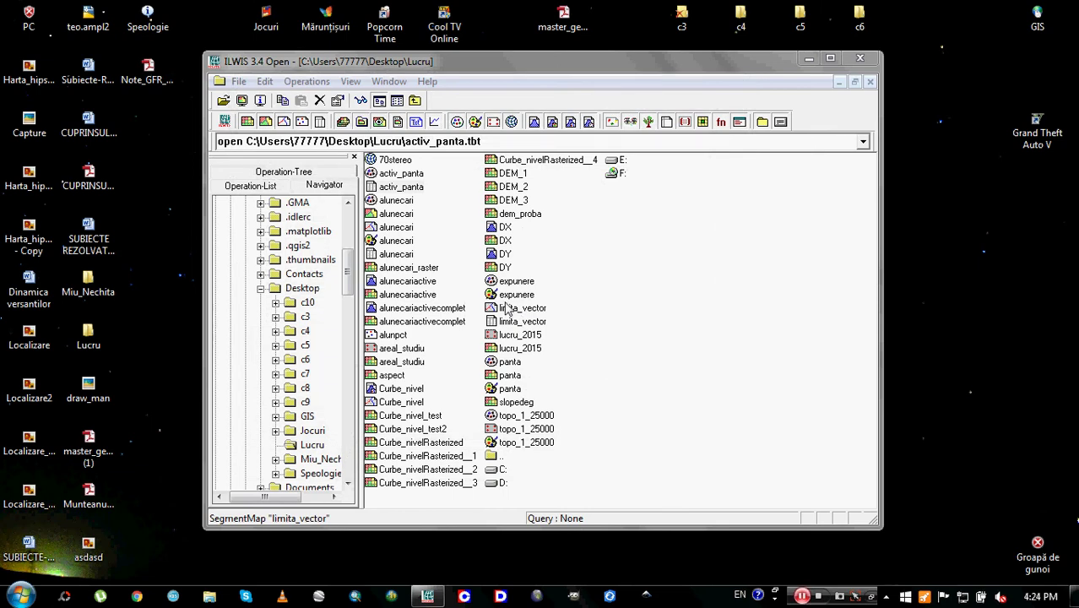
Step: Reopen the activ_panta table and set up a column aggregation of Area with the Sum function
{"action": "left_click", "coordinate": [400, 188]}
{"action": "left_click", "coordinate": [397, 253]}
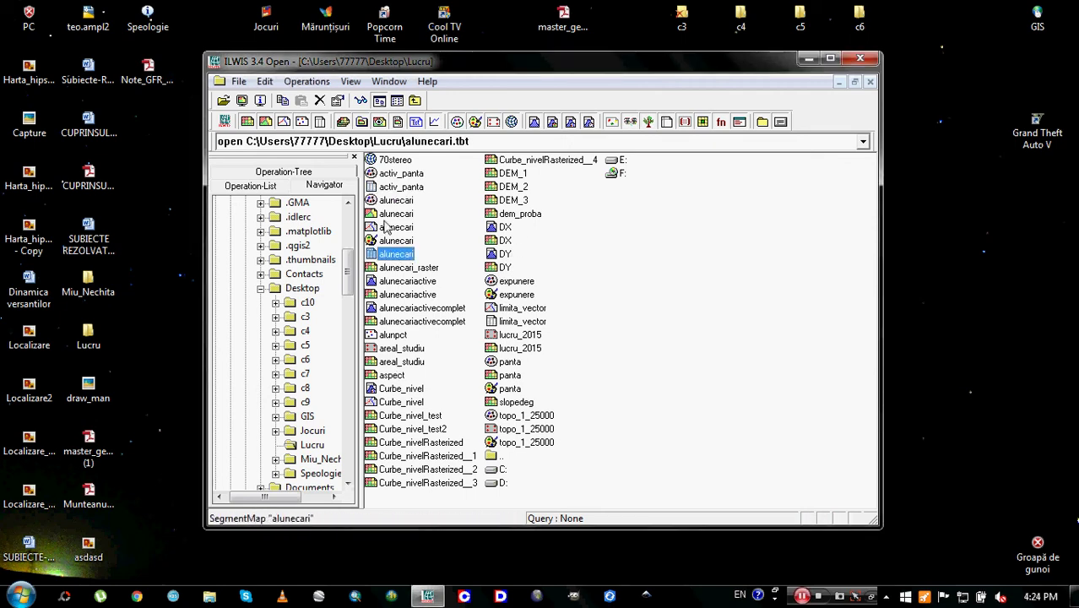
{"action": "left_click", "coordinate": [398, 188]}
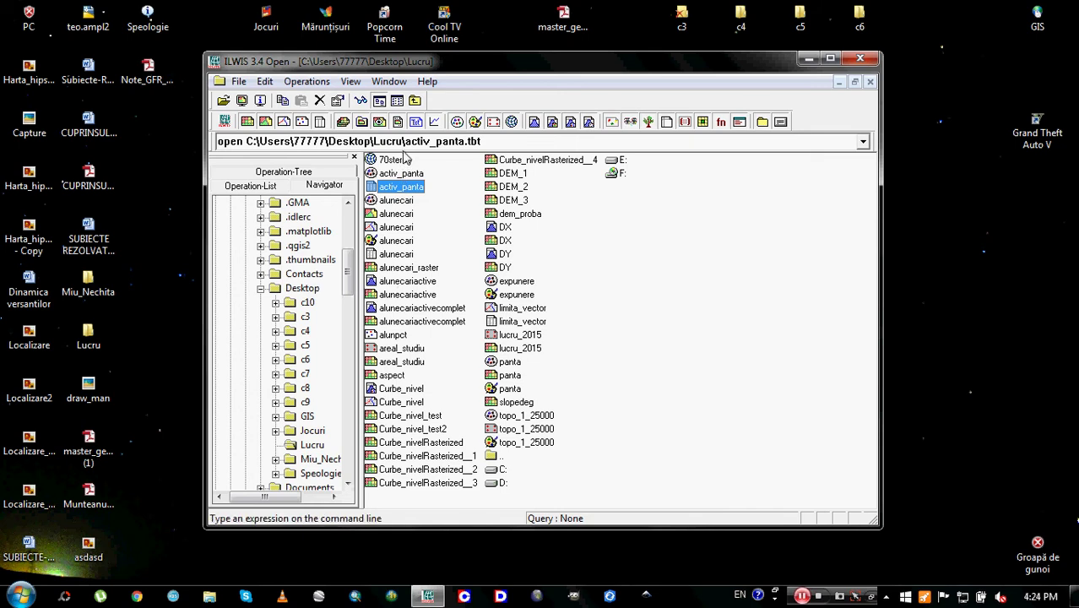
{"action": "double_click", "coordinate": [406, 189]}
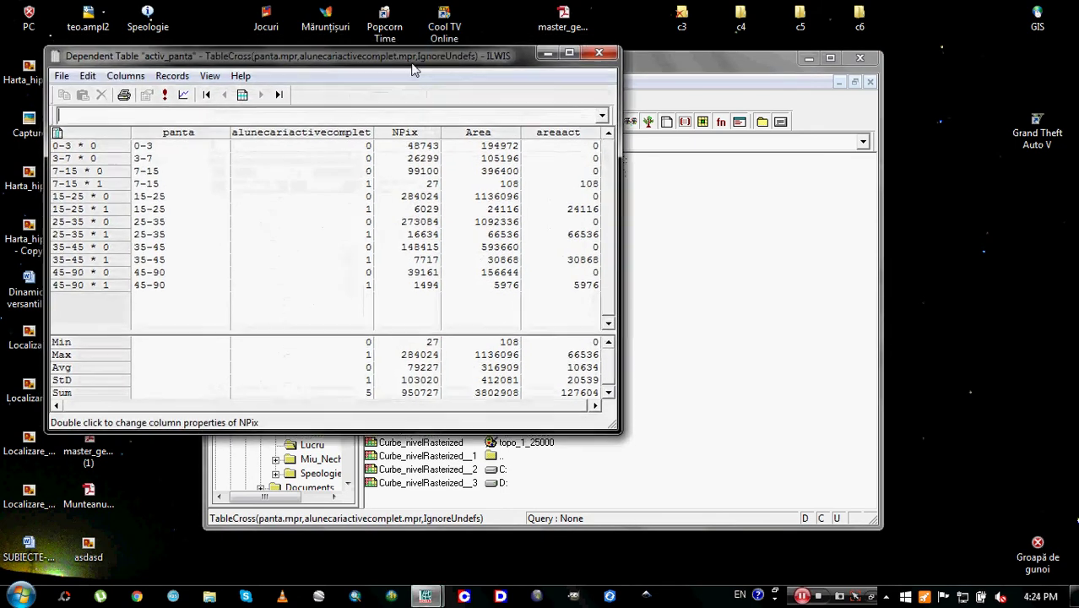
{"action": "left_click_drag", "start_coordinate": [390, 49], "coordinate": [454, 76]}
{"action": "left_click", "coordinate": [176, 94]}
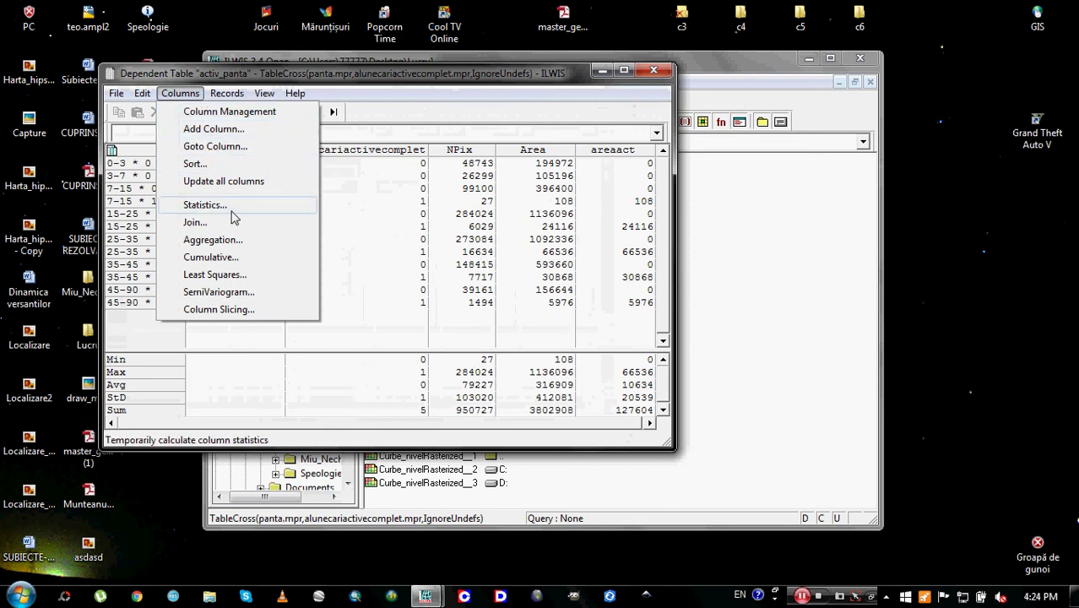
{"action": "left_click", "coordinate": [224, 240]}
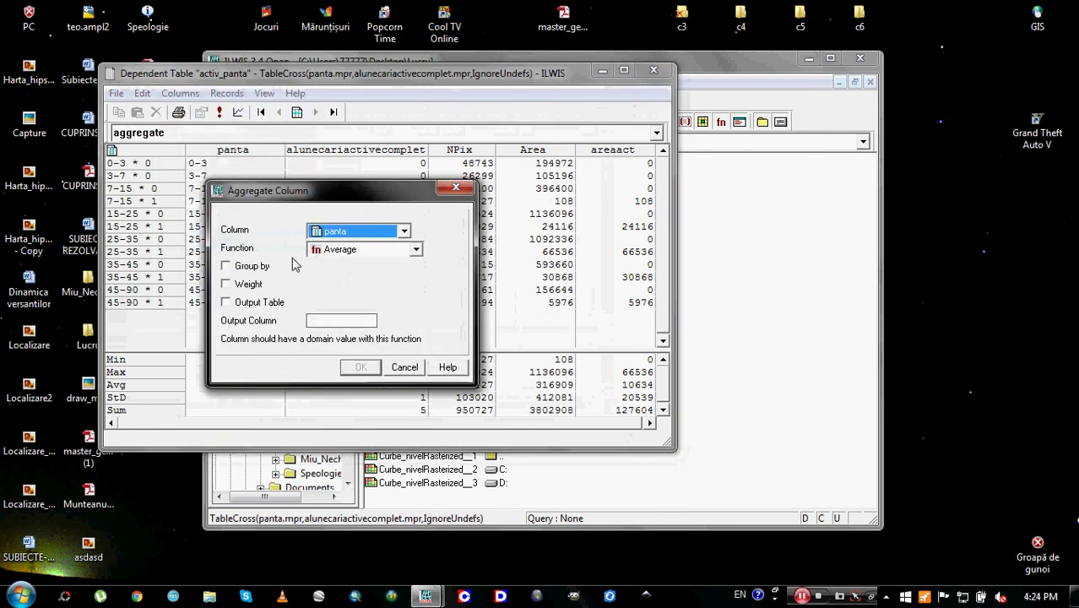
{"action": "left_click", "coordinate": [404, 232]}
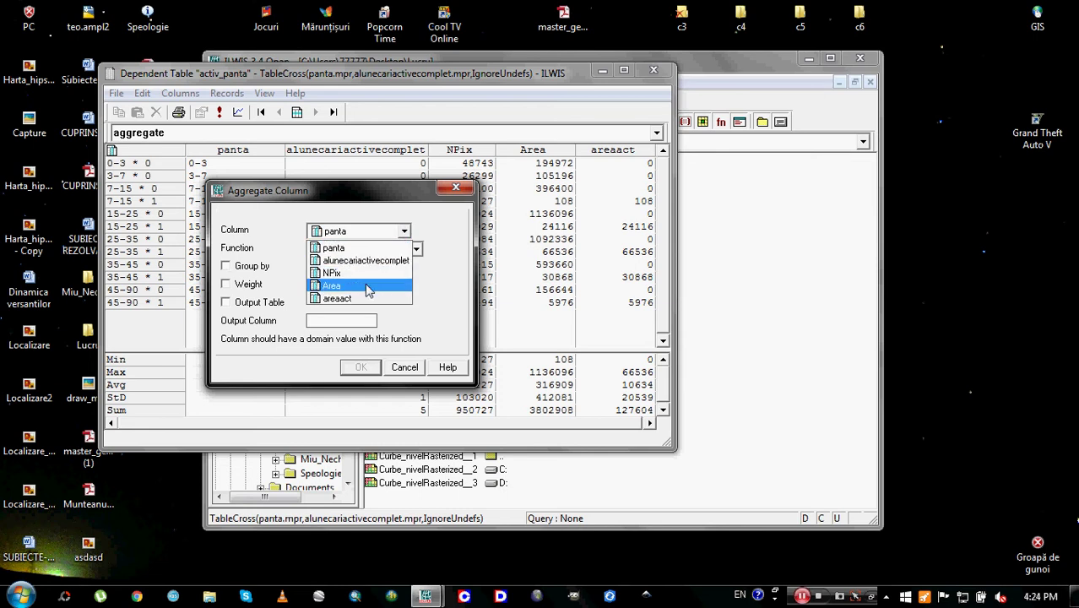
{"action": "left_click", "coordinate": [369, 285]}
{"action": "left_click", "coordinate": [415, 249]}
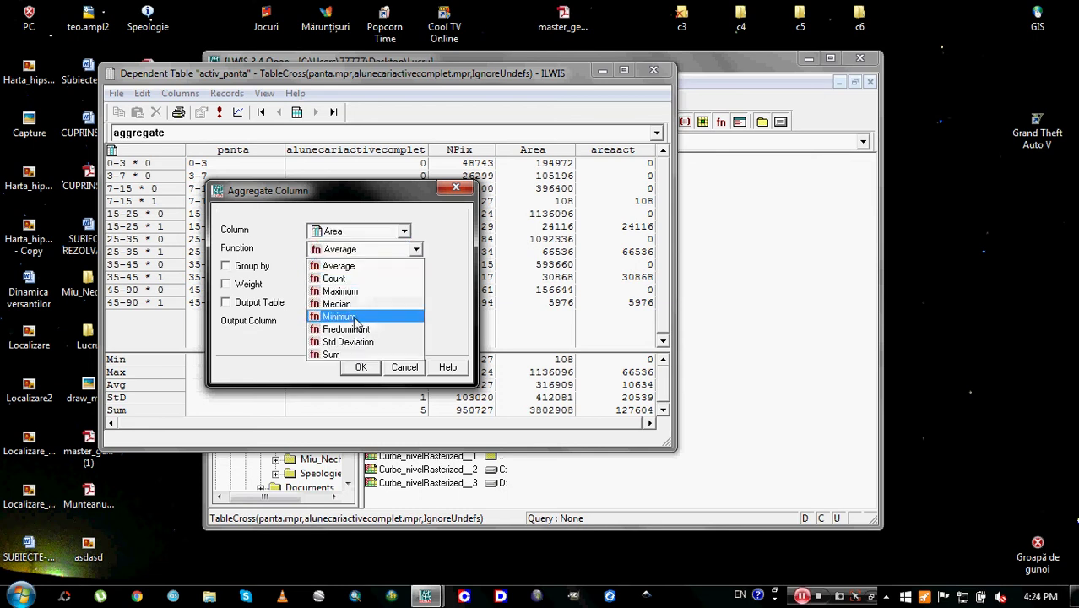
{"action": "left_click", "coordinate": [354, 353]}
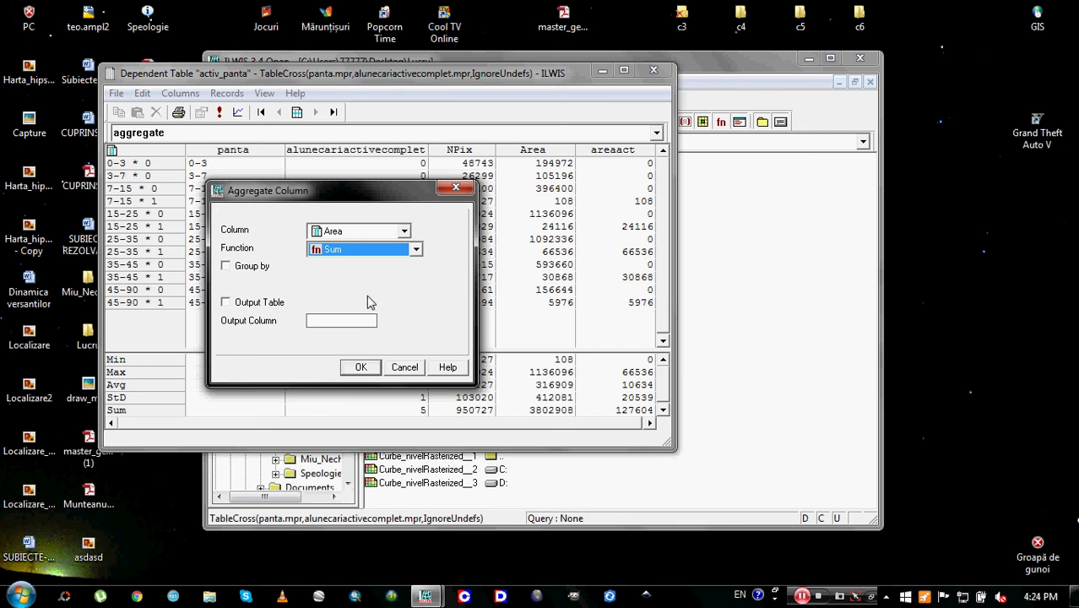
Step: Group the aggregation by panta and name the output column areaslopeact, without a separate output table
{"action": "left_click", "coordinate": [253, 265]}
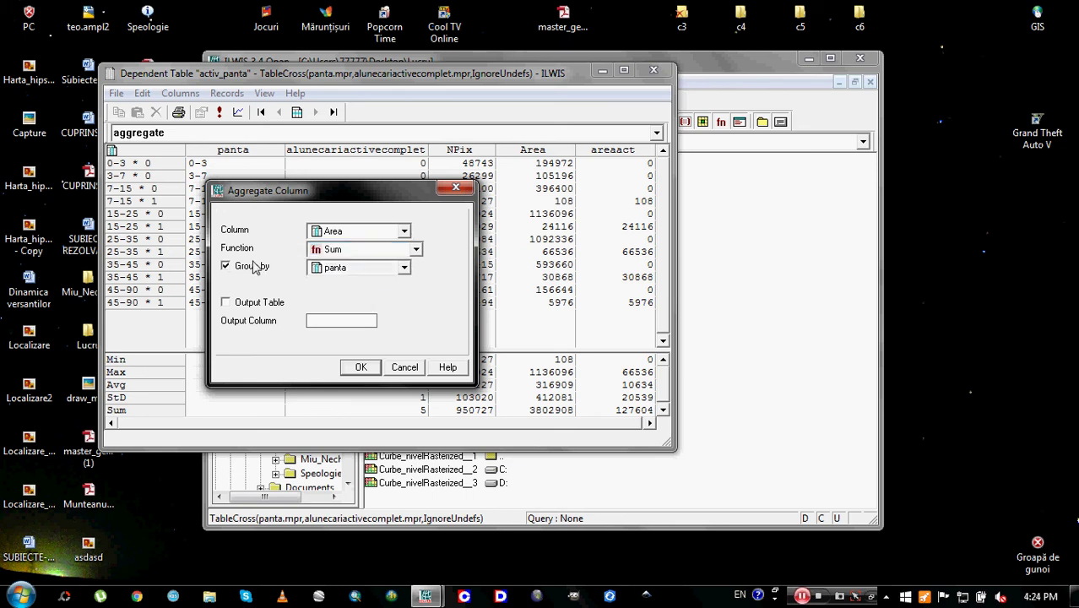
{"action": "left_click", "coordinate": [402, 272]}
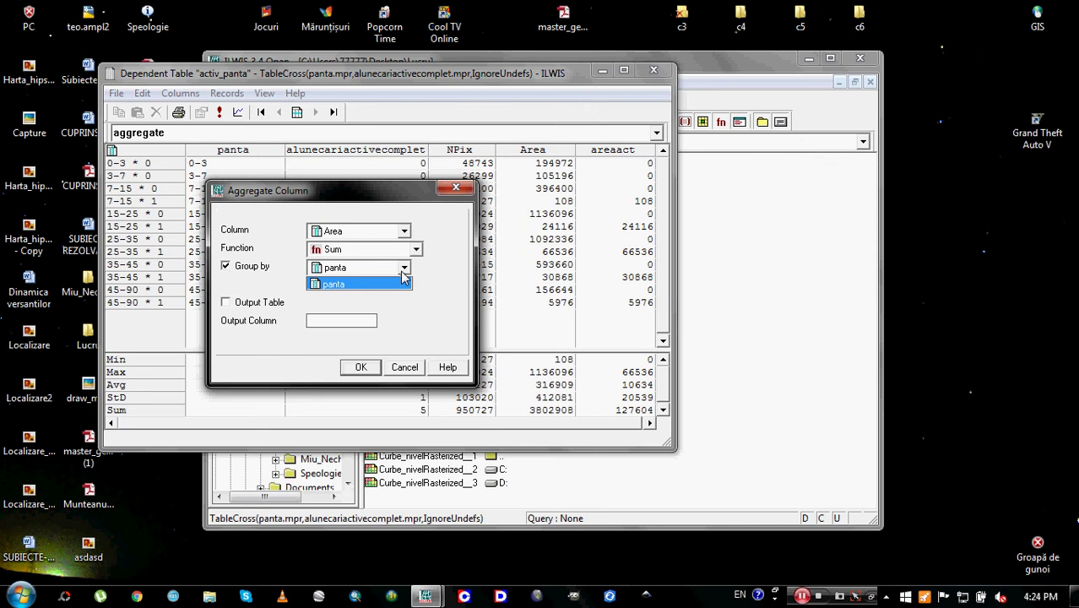
{"action": "left_click", "coordinate": [402, 273]}
{"action": "left_click", "coordinate": [402, 272]}
{"action": "left_click", "coordinate": [402, 273]}
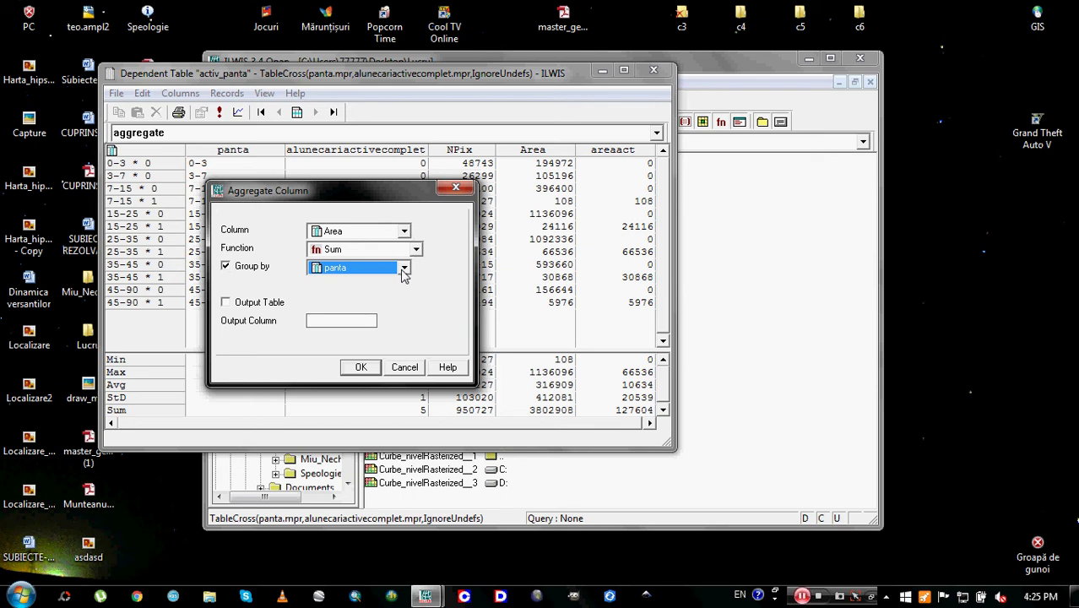
{"action": "left_click", "coordinate": [264, 303]}
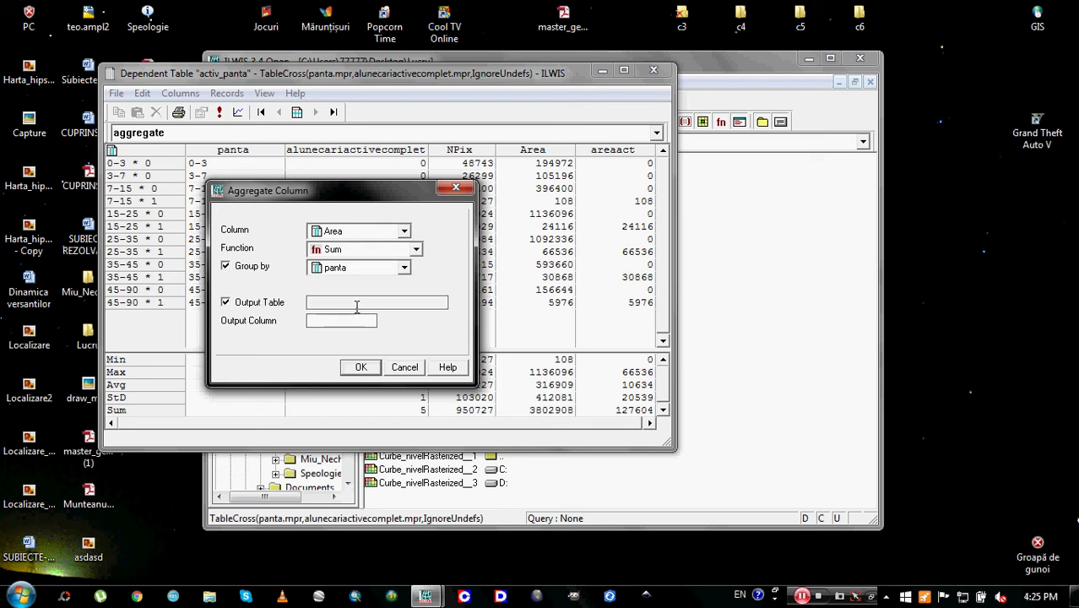
{"action": "left_click", "coordinate": [356, 305]}
{"action": "left_click", "coordinate": [226, 302]}
{"action": "left_click", "coordinate": [226, 303]}
{"action": "type", "text": "areaslope"}
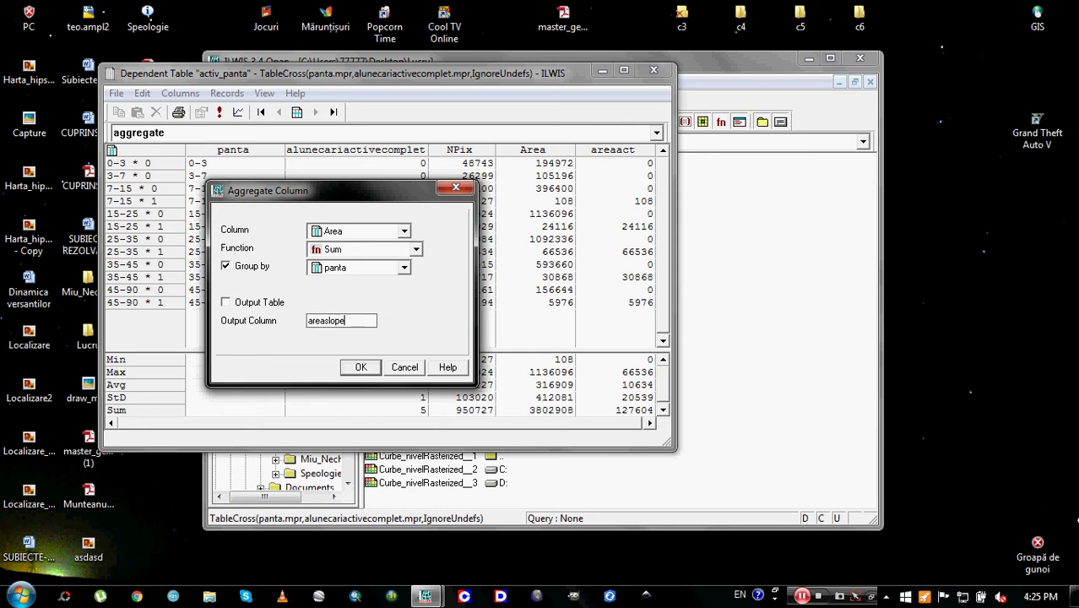
{"action": "type", "text": "act"}
Step: Create the aggregated areaslopeact column with the value domain, range 108 to 13633152 and precision 1.0
{"action": "left_click", "coordinate": [361, 369]}
{"action": "left_click", "coordinate": [360, 369]}
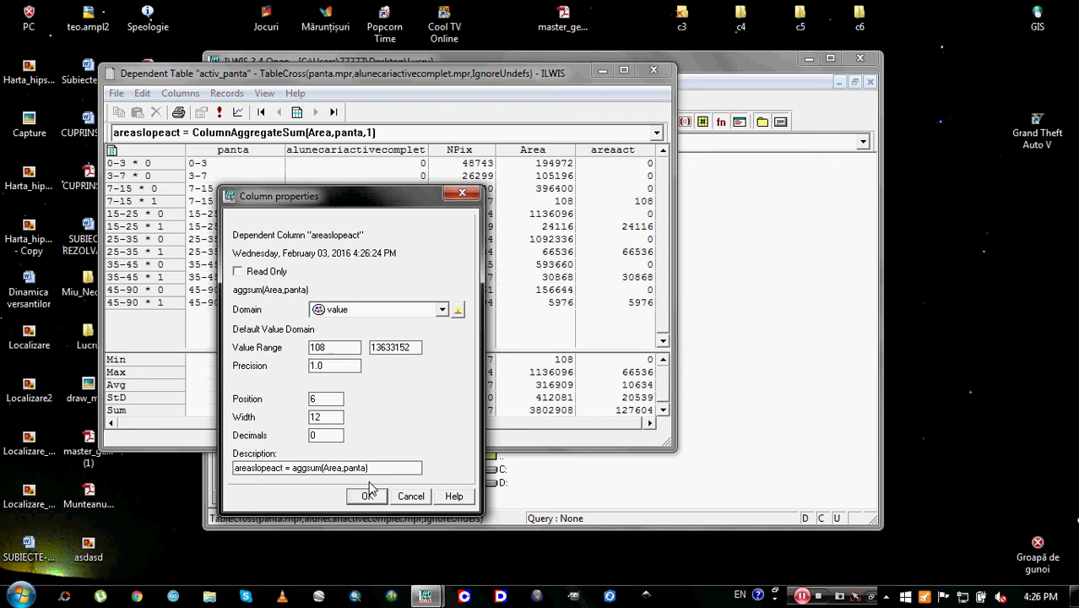
{"action": "left_click_drag", "start_coordinate": [348, 193], "coordinate": [504, 148]}
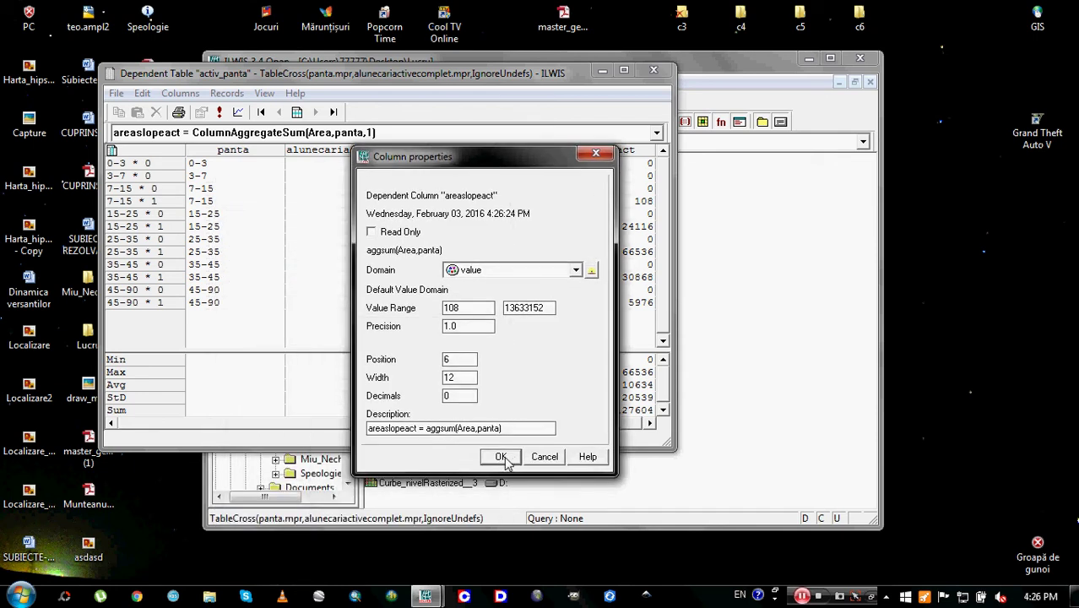
{"action": "left_click", "coordinate": [502, 456]}
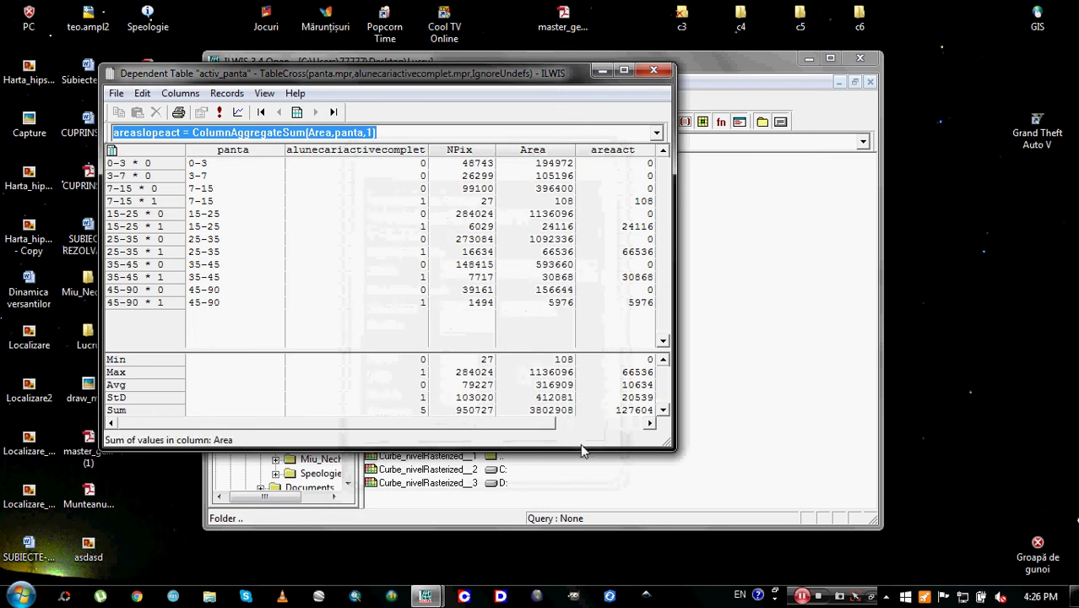
Step: Create a new text document on the desktop and open it in WordPad
{"action": "left_click", "coordinate": [806, 597]}
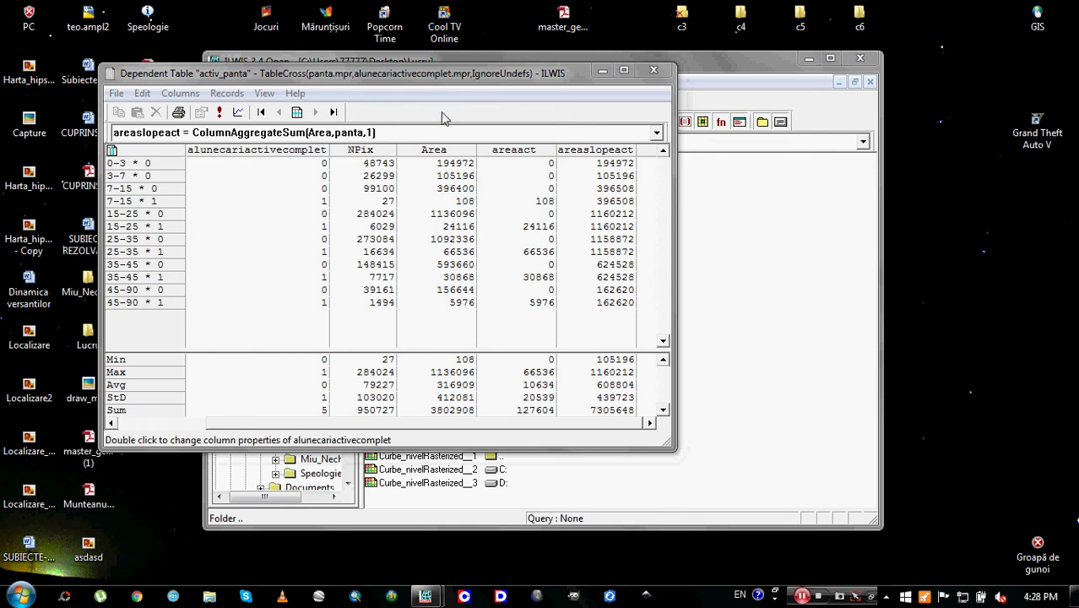
{"action": "left_click_drag", "start_coordinate": [489, 72], "coordinate": [474, 61]}
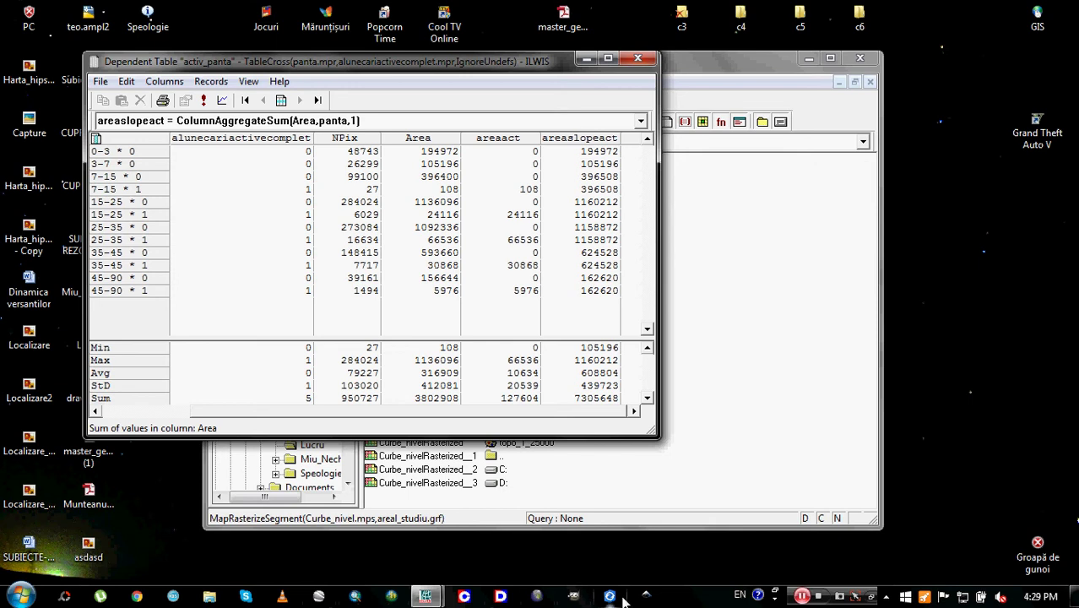
{"action": "left_click", "coordinate": [477, 557]}
{"action": "right_click", "coordinate": [478, 551]}
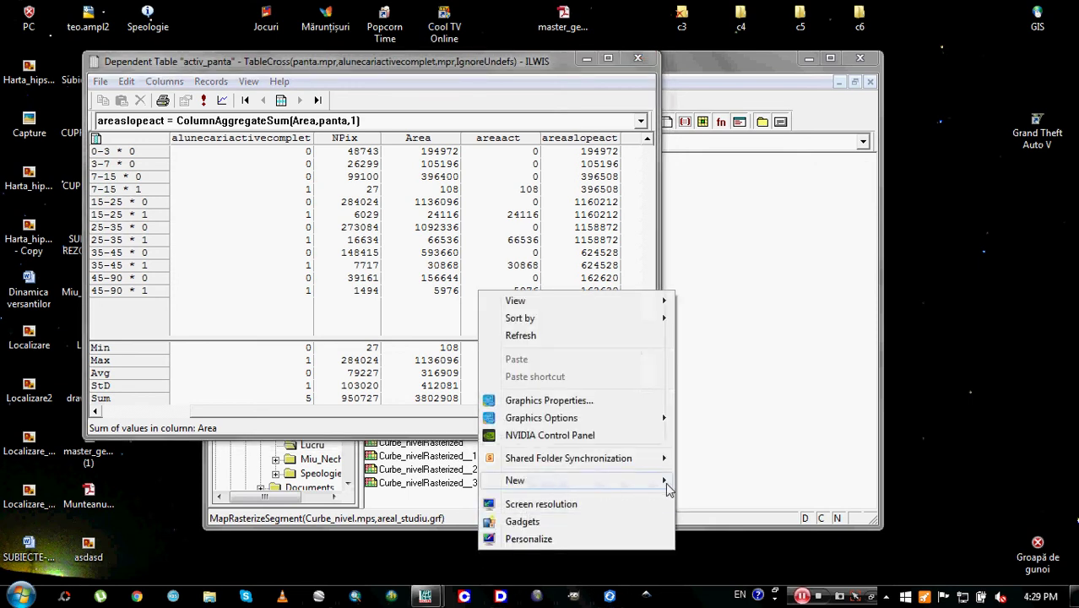
{"action": "mouse_move", "coordinate": [665, 482]}
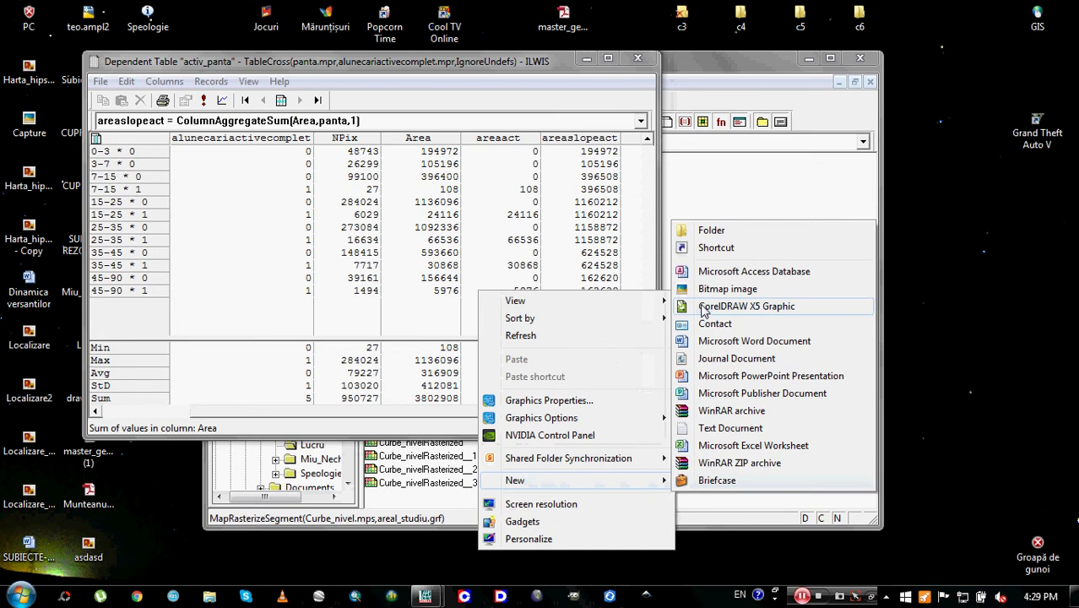
{"action": "left_click", "coordinate": [720, 437]}
{"action": "left_click", "coordinate": [516, 570]}
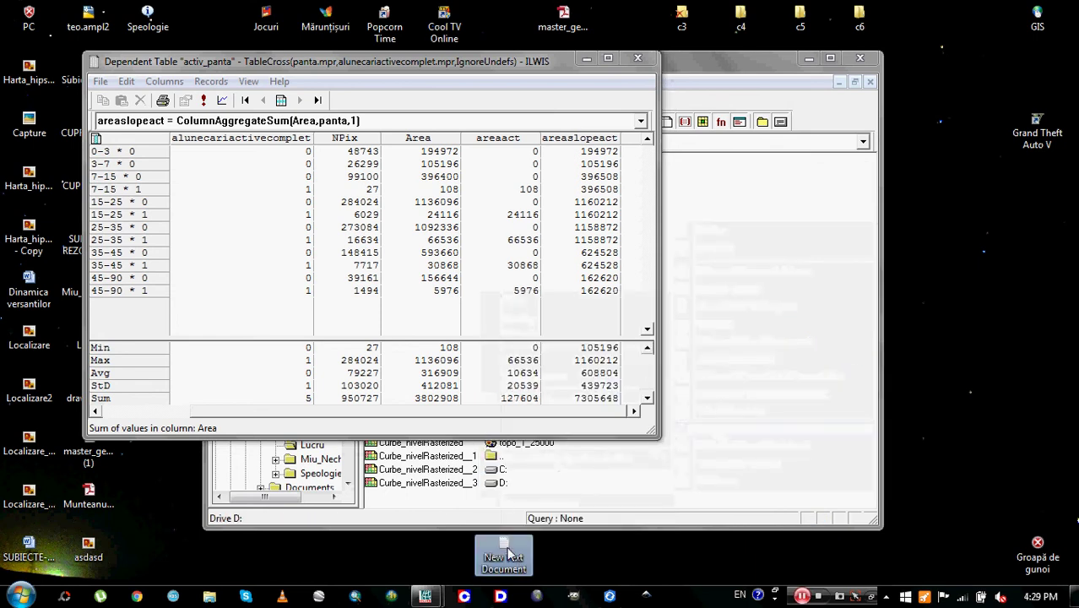
{"action": "double_click", "coordinate": [516, 549]}
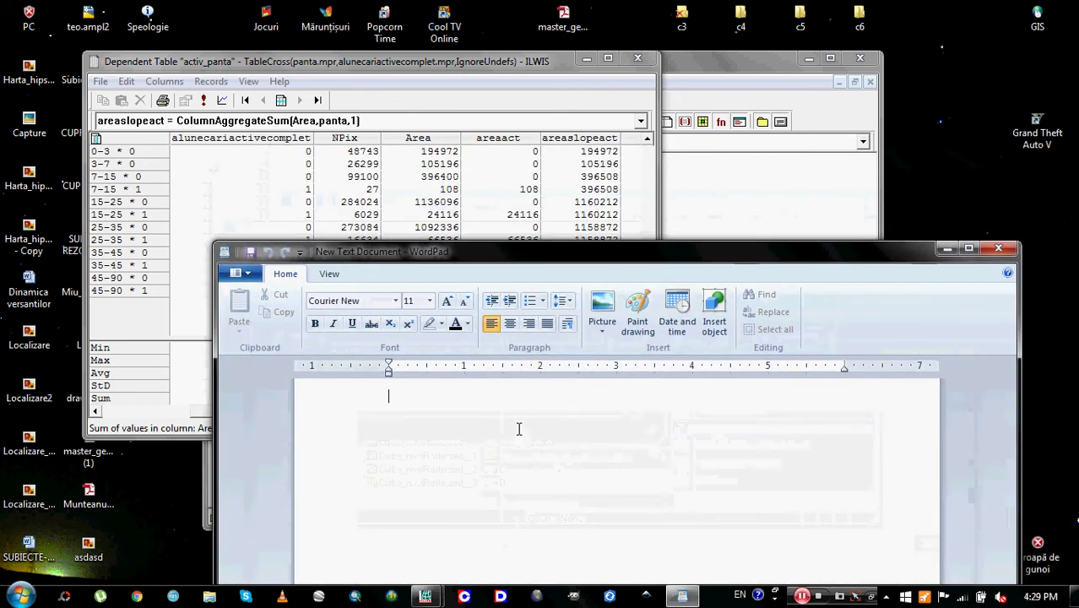
Step: Write the note "am gresit! stergem area slopeact" and colour the word slopeact red
{"action": "type", "text": "am gresi"}
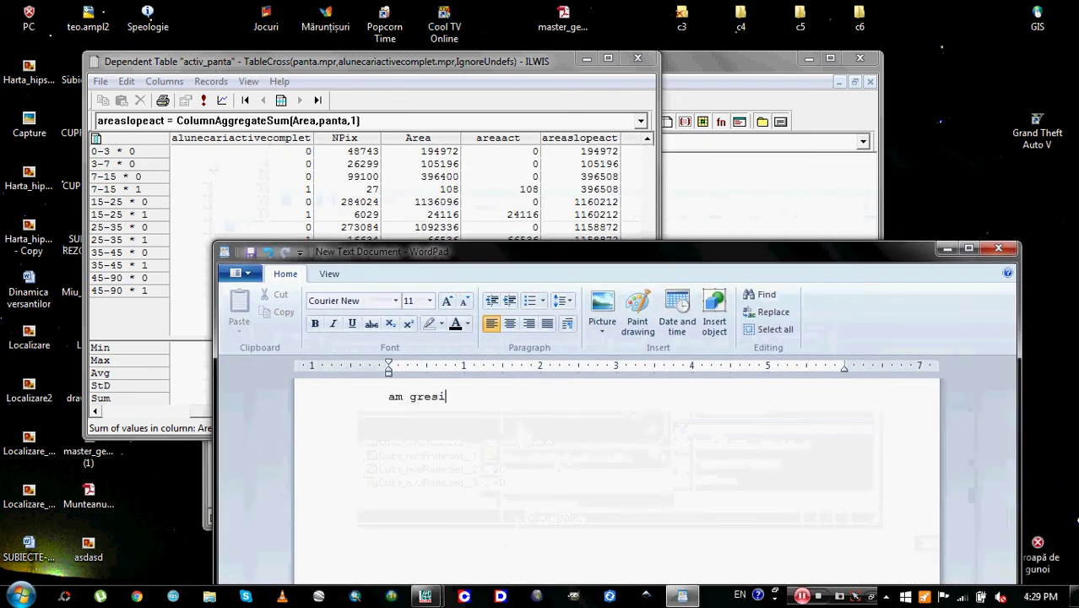
{"action": "type", "text": "t! stergem area slopeact"}
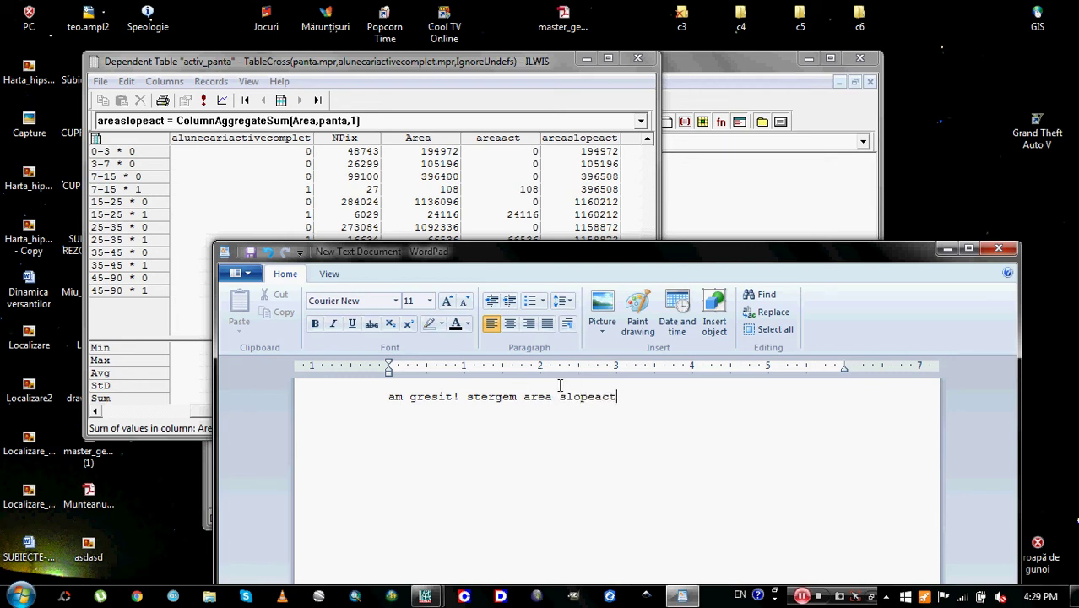
{"action": "left_click_drag", "start_coordinate": [560, 392], "coordinate": [633, 397]}
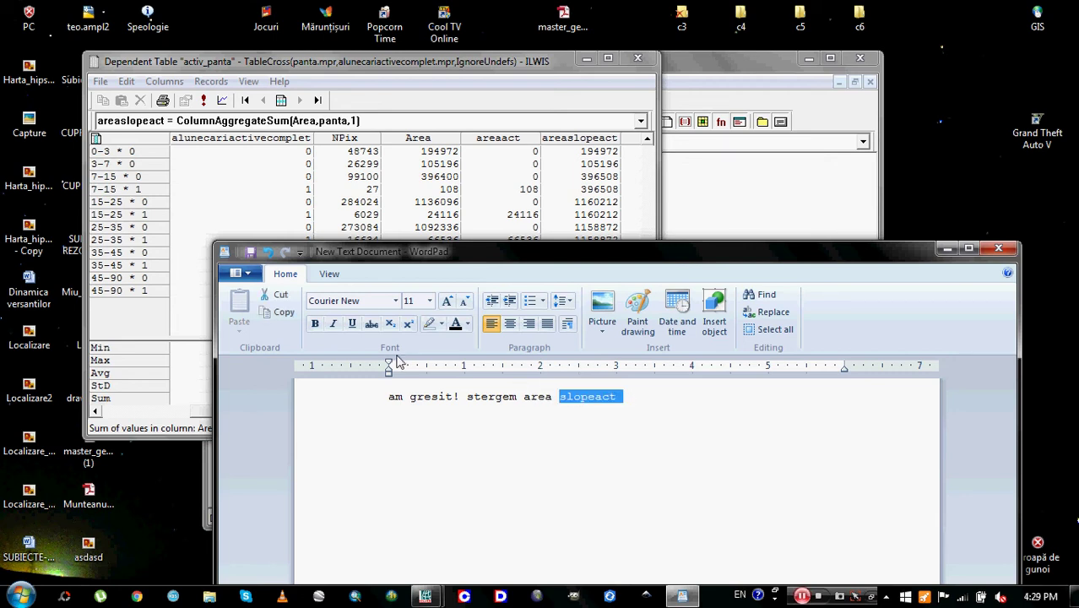
{"action": "left_click", "coordinate": [468, 324]}
{"action": "left_click", "coordinate": [483, 399]}
{"action": "left_click", "coordinate": [628, 453]}
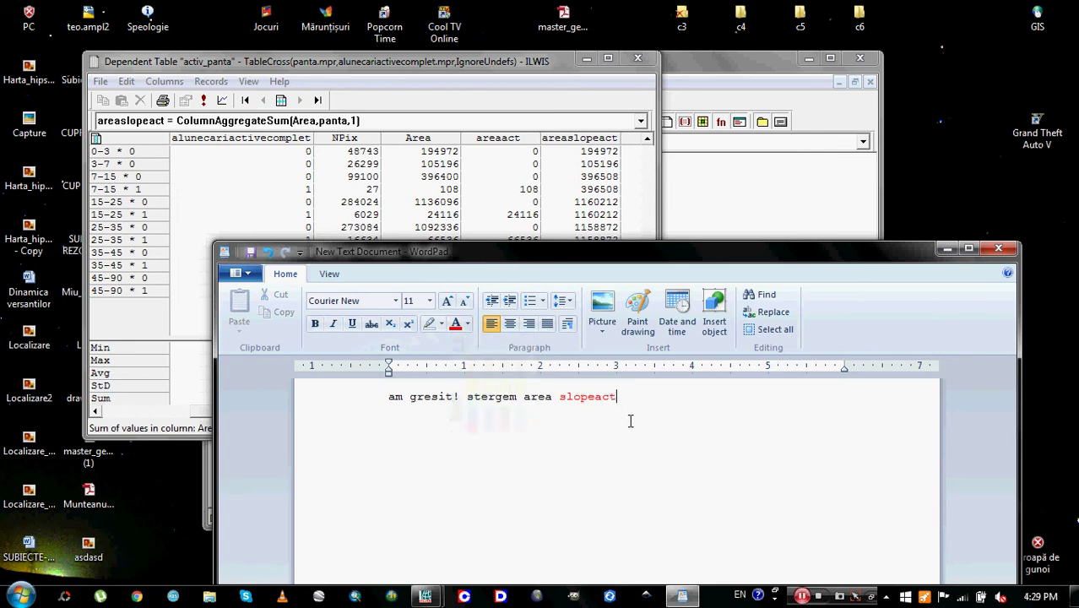
Step: Join the last two words into areaslopeact, format the whole word red, bold and underlined, and minimize the document
{"action": "left_click", "coordinate": [560, 396]}
{"action": "key", "text": "BackSpace"}
{"action": "left_click_drag", "start_coordinate": [524, 397], "coordinate": [617, 397]}
{"action": "left_click", "coordinate": [457, 324]}
{"action": "left_click", "coordinate": [538, 407]}
{"action": "left_click", "coordinate": [315, 323]}
{"action": "left_click", "coordinate": [352, 323]}
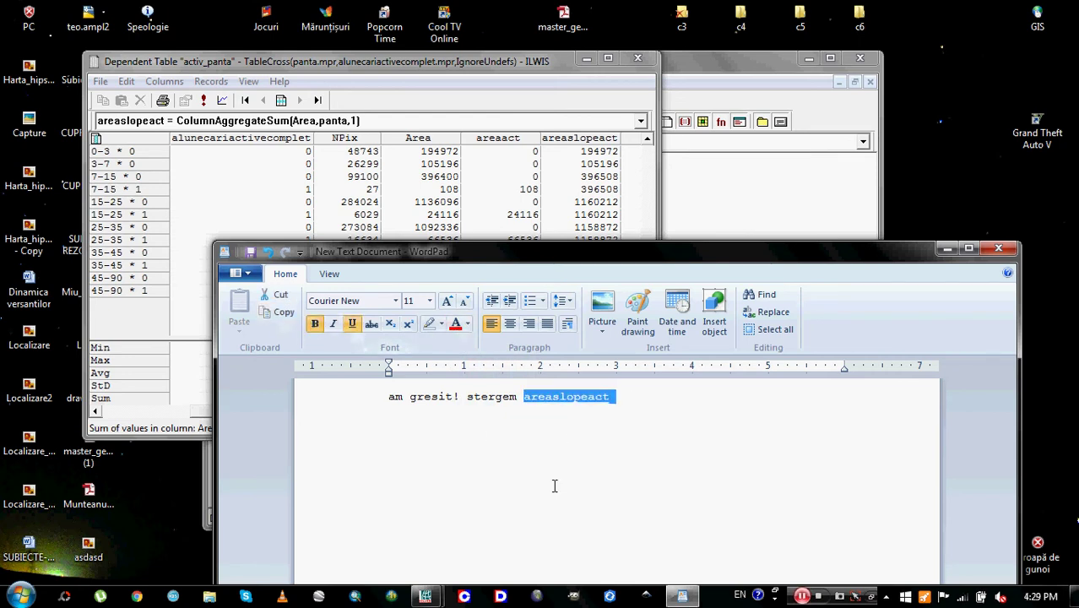
{"action": "left_click", "coordinate": [555, 486]}
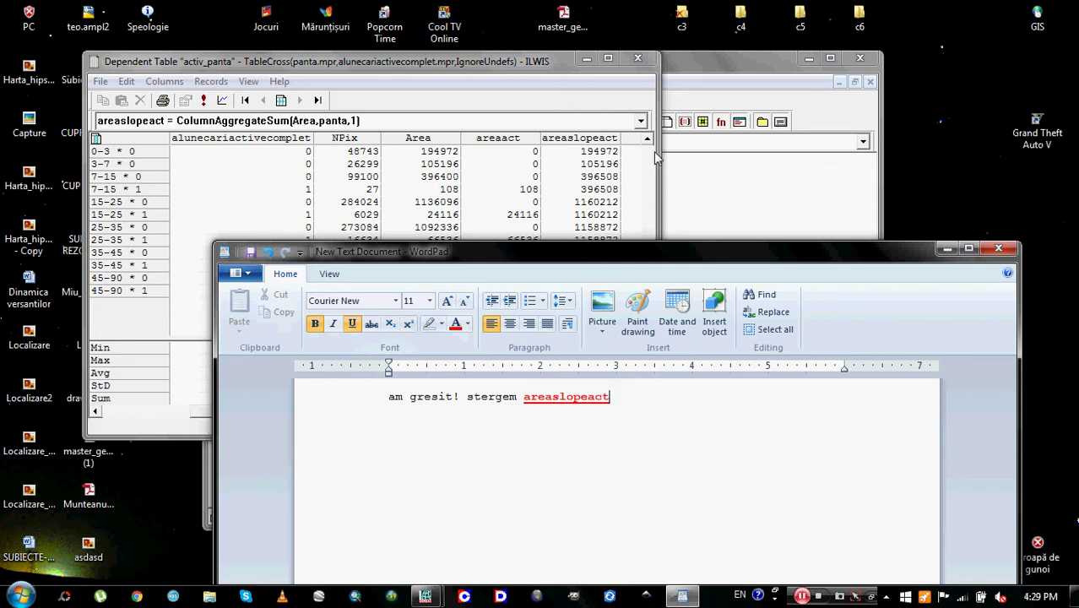
{"action": "left_click", "coordinate": [946, 248]}
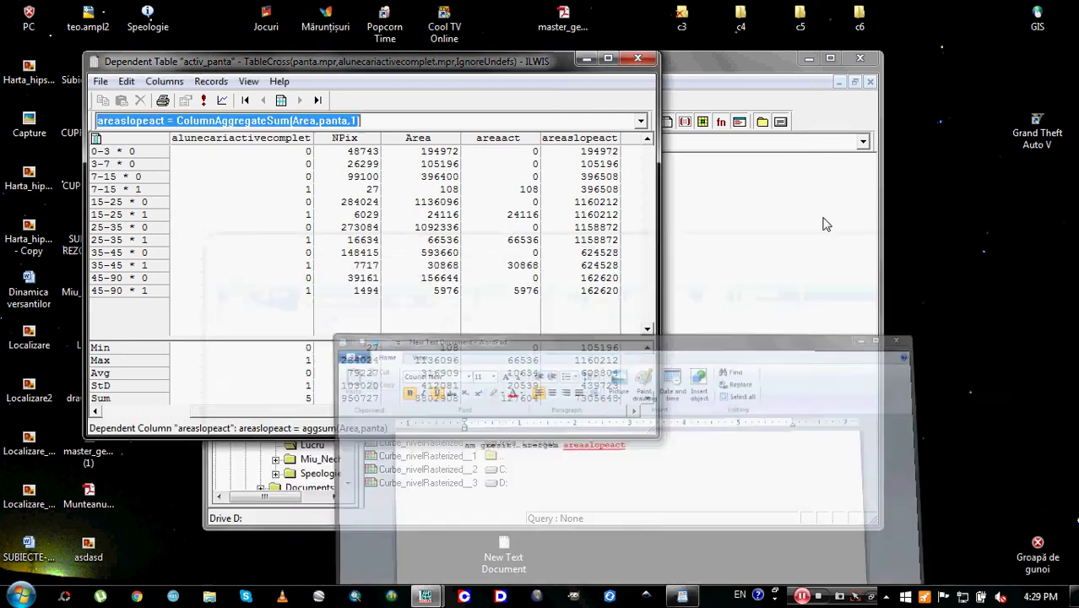
Step: Delete the areaslopeact column from the activ_panta table and close the table
{"action": "left_click", "coordinate": [573, 140]}
{"action": "right_click", "coordinate": [574, 141]}
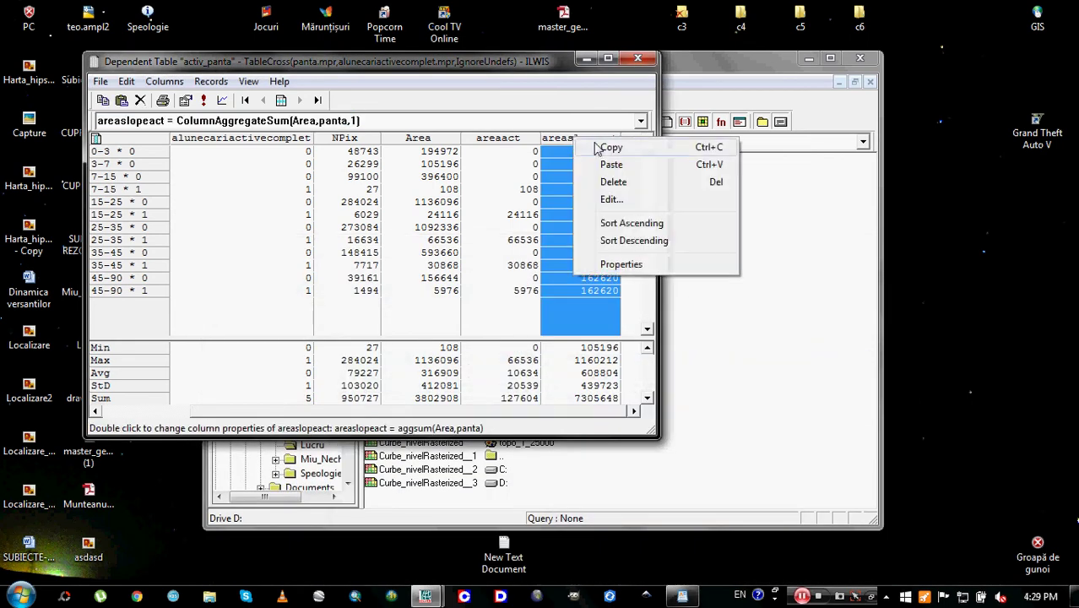
{"action": "left_click", "coordinate": [614, 182]}
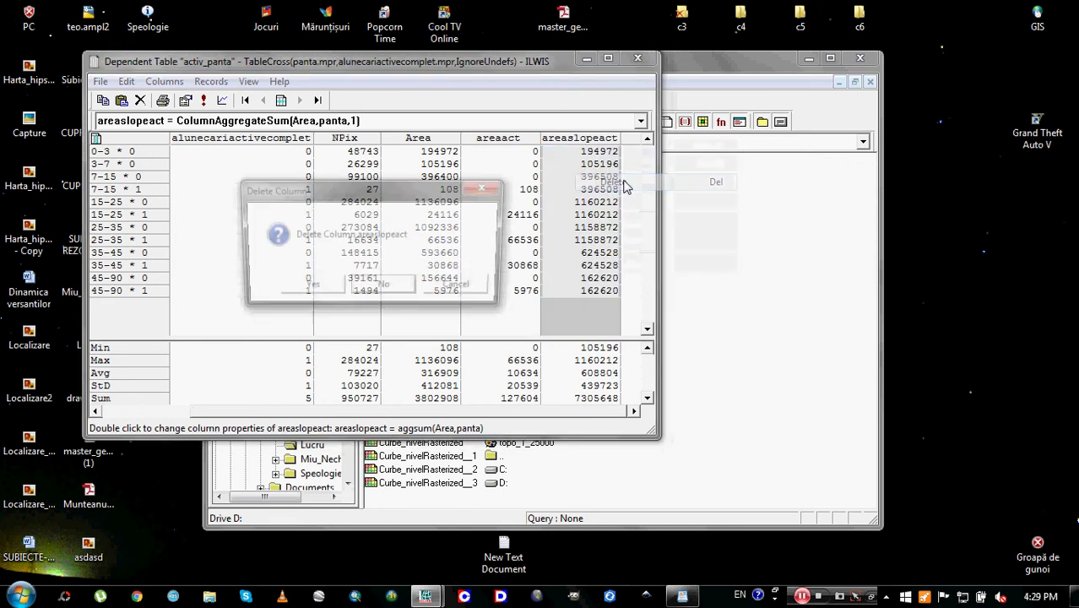
{"action": "left_click", "coordinate": [309, 290]}
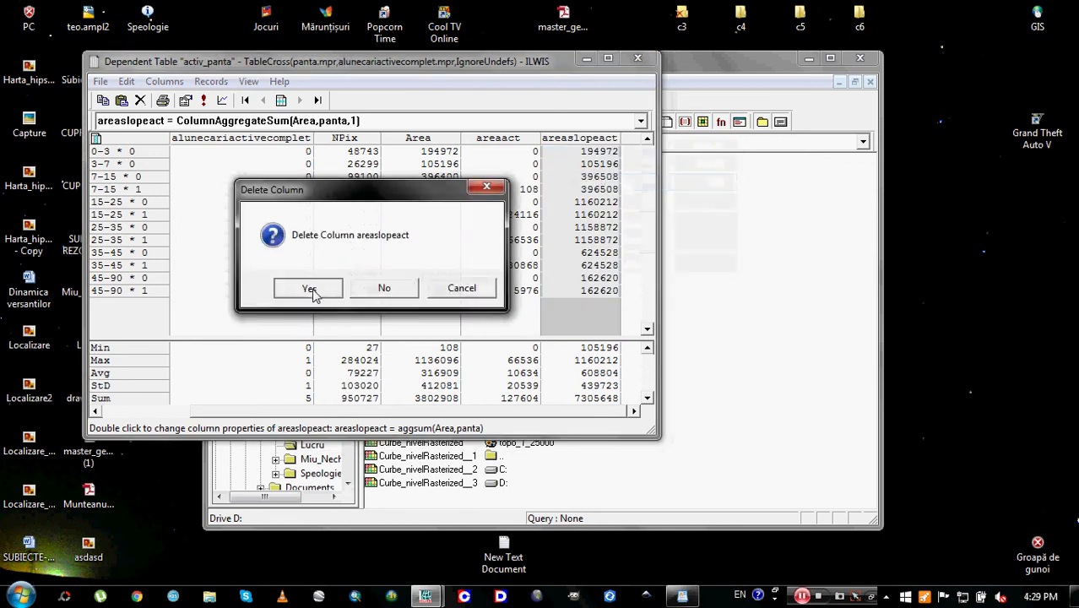
{"action": "left_click_drag", "start_coordinate": [522, 63], "coordinate": [572, 66]}
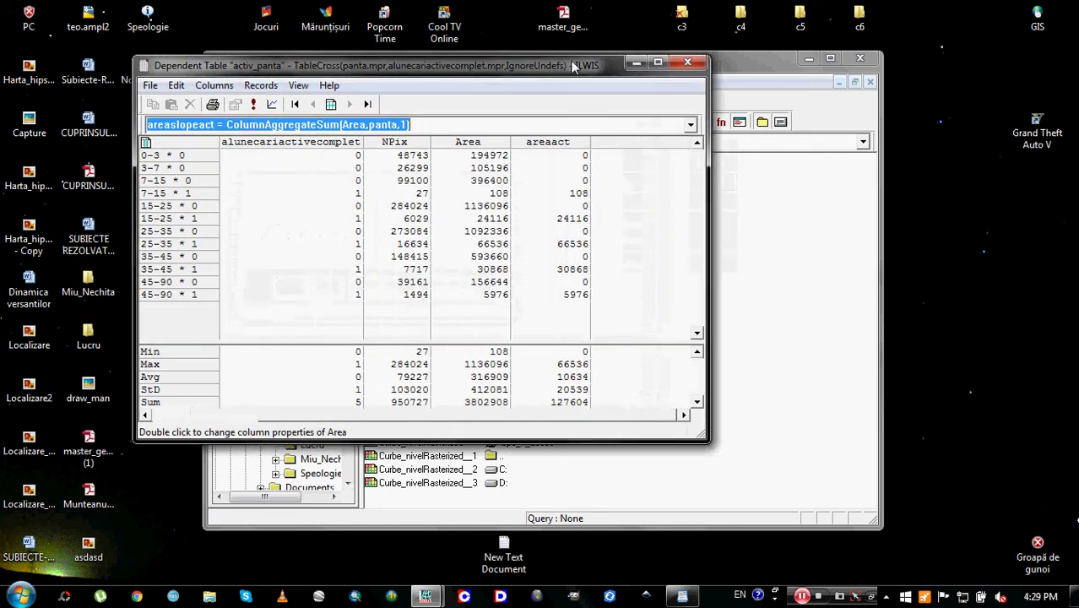
{"action": "left_click", "coordinate": [688, 63]}
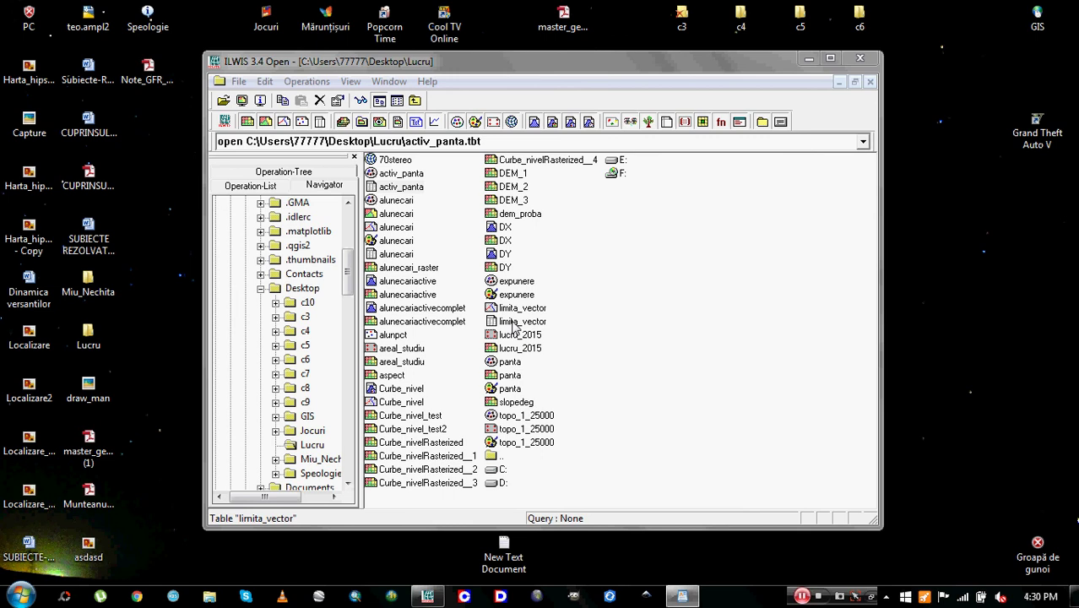
Step: Open the activ_panta table again and set up a column aggregation of Area using the Sum function
{"action": "double_click", "coordinate": [401, 187]}
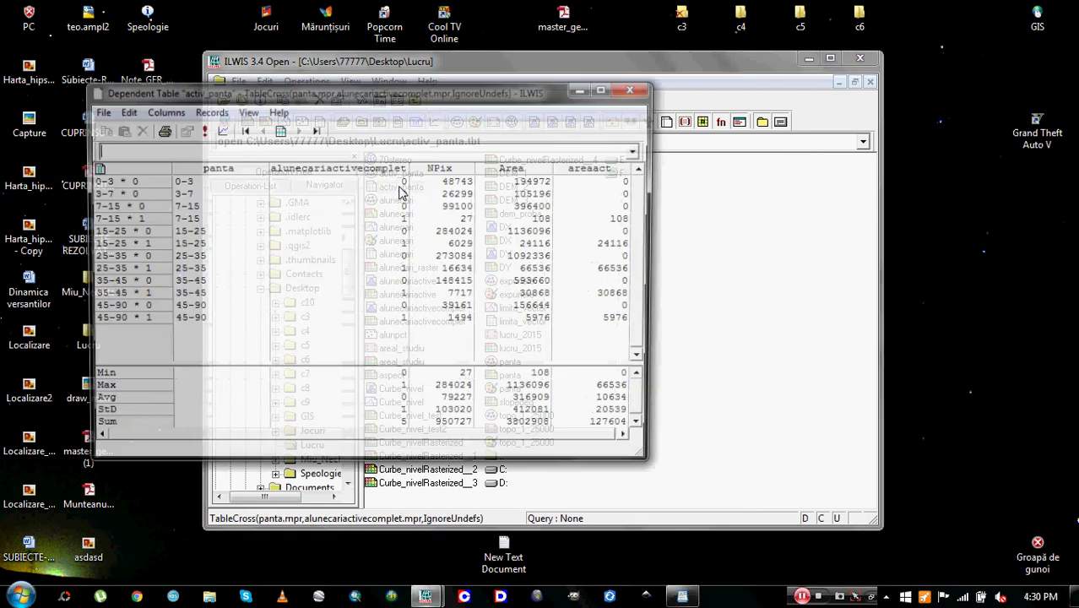
{"action": "left_click_drag", "start_coordinate": [395, 94], "coordinate": [488, 118]}
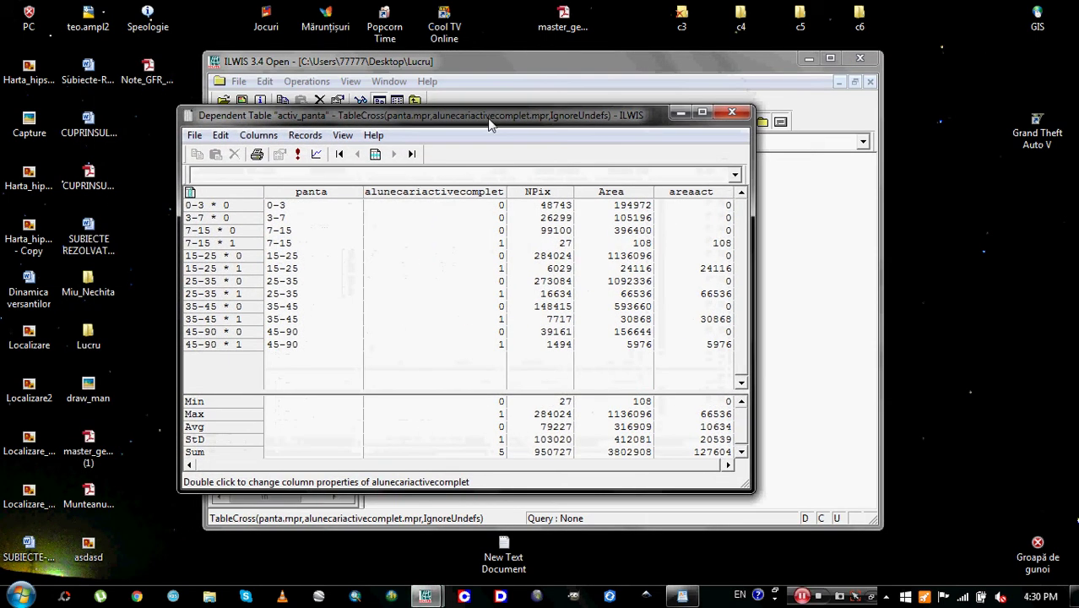
{"action": "left_click", "coordinate": [255, 137]}
{"action": "left_click", "coordinate": [308, 283]}
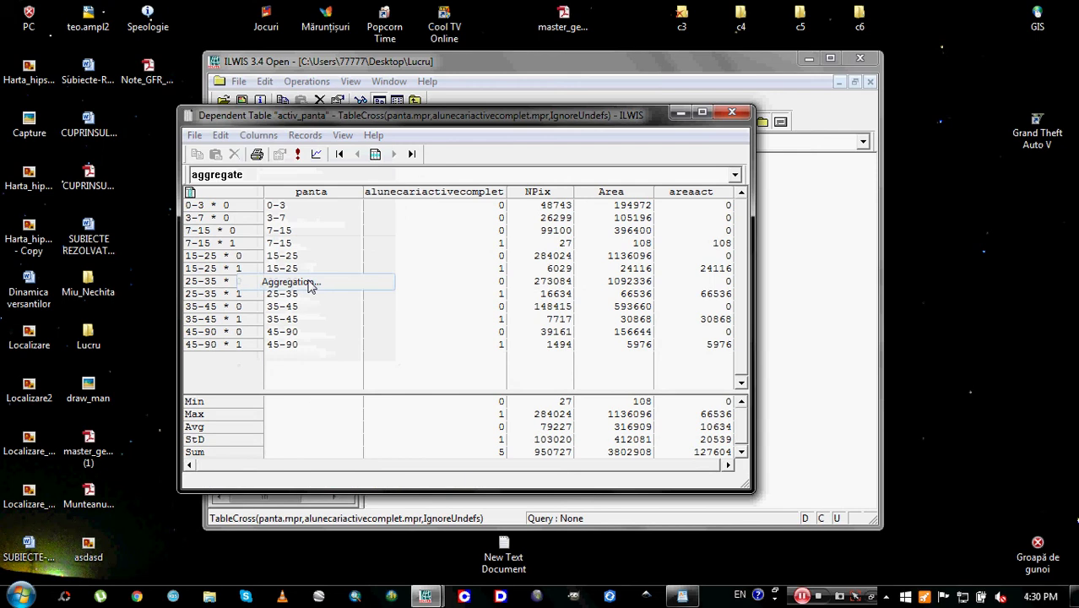
{"action": "left_click", "coordinate": [498, 275]}
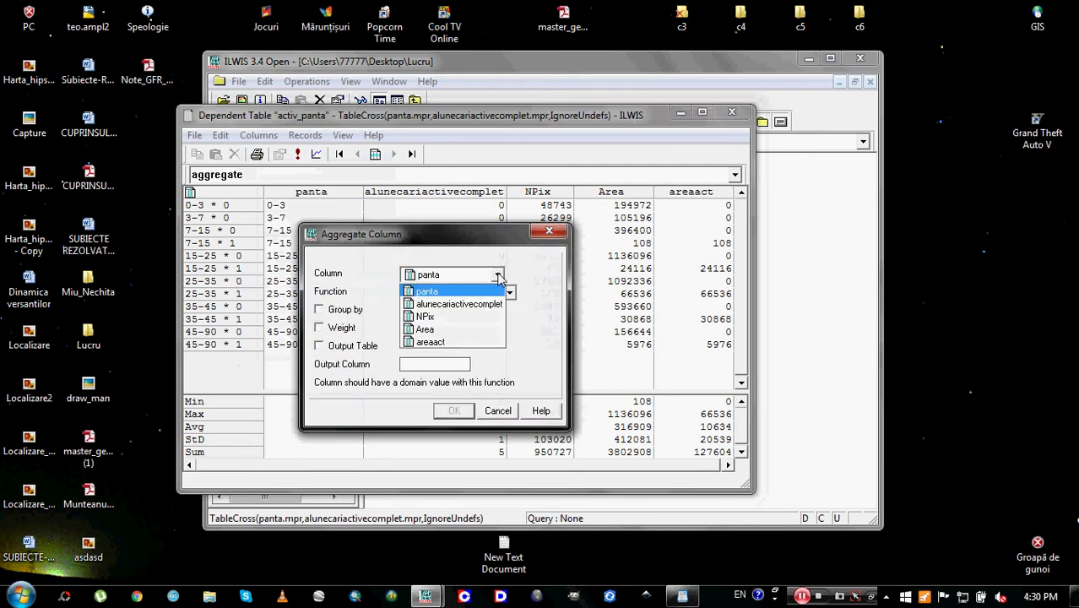
{"action": "left_click", "coordinate": [498, 276]}
{"action": "left_click", "coordinate": [498, 276]}
{"action": "left_click", "coordinate": [427, 328]}
{"action": "left_click", "coordinate": [509, 292]}
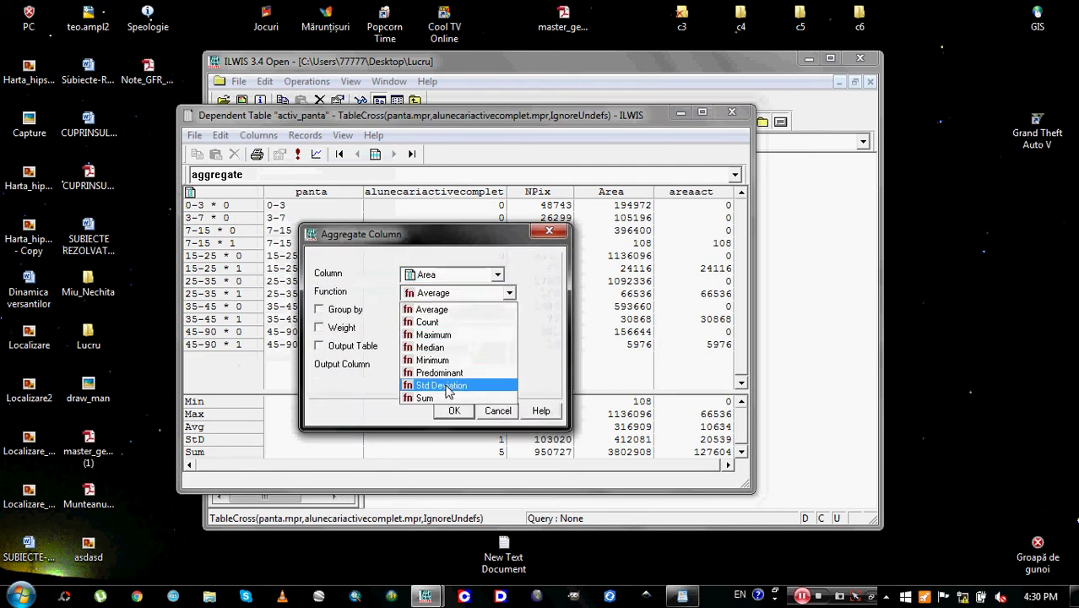
{"action": "left_click", "coordinate": [446, 398]}
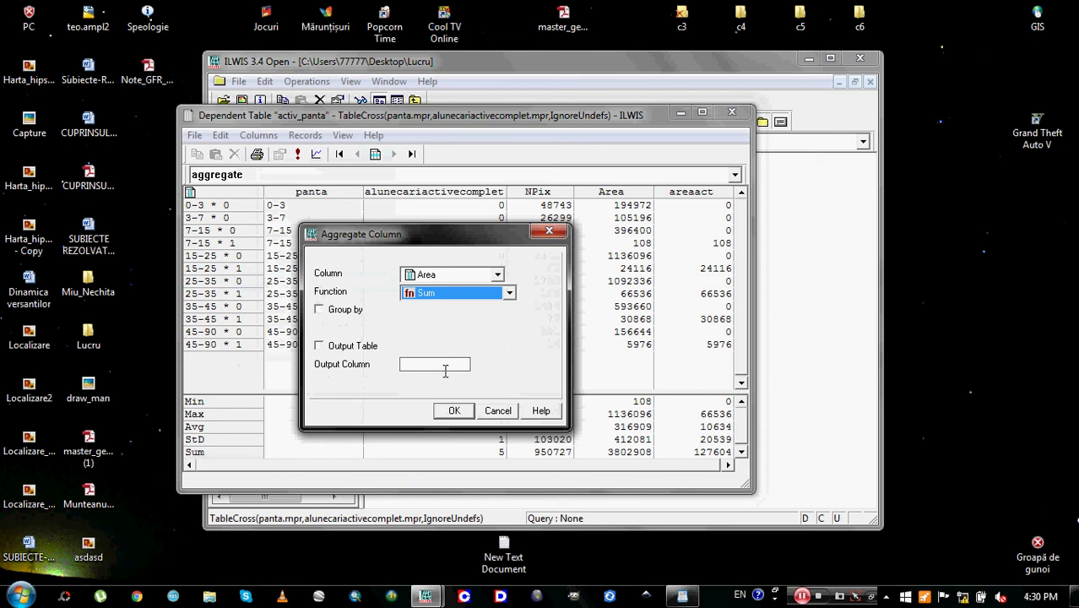
Step: Create the ungrouped aggregate as column areaslopetot with the value domain, range 108 to 13633152 and precision 1.0
{"action": "left_click", "coordinate": [436, 365]}
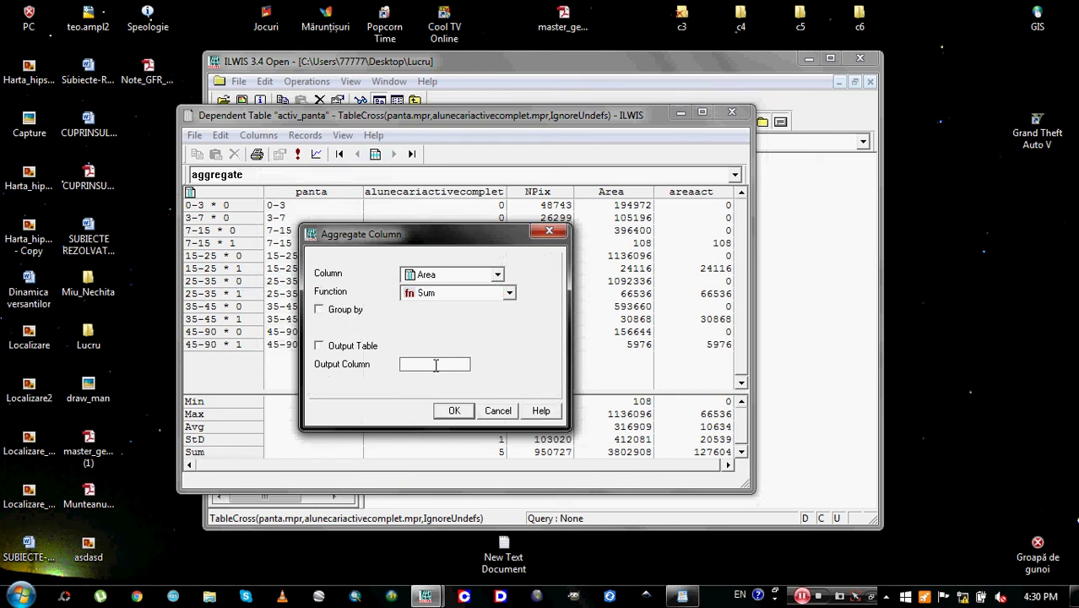
{"action": "type", "text": "areaslopetot"}
{"action": "left_click_drag", "start_coordinate": [464, 241], "coordinate": [533, 232]}
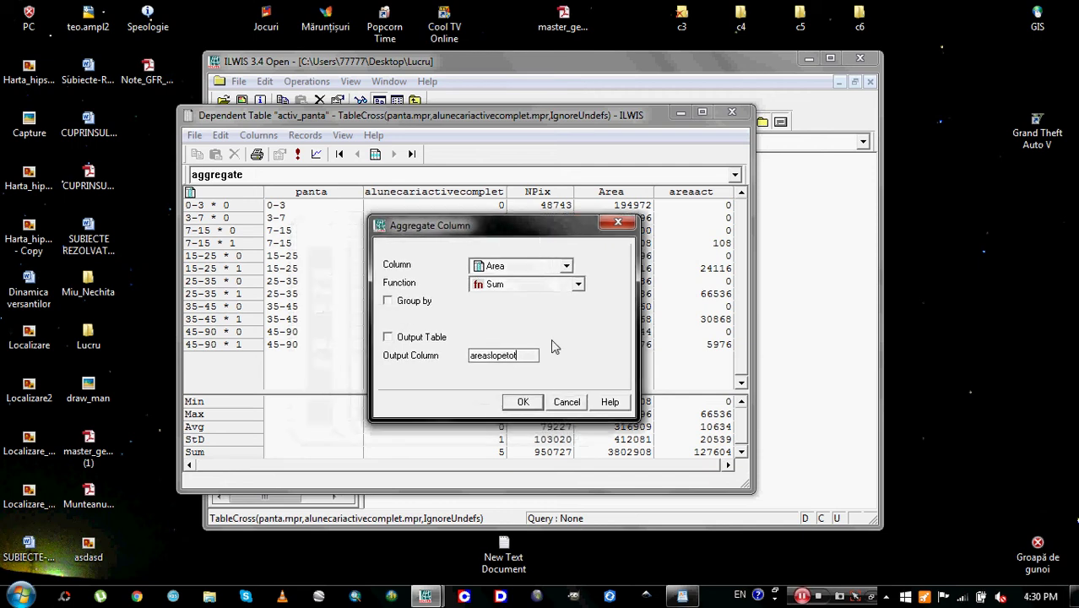
{"action": "left_click", "coordinate": [522, 402]}
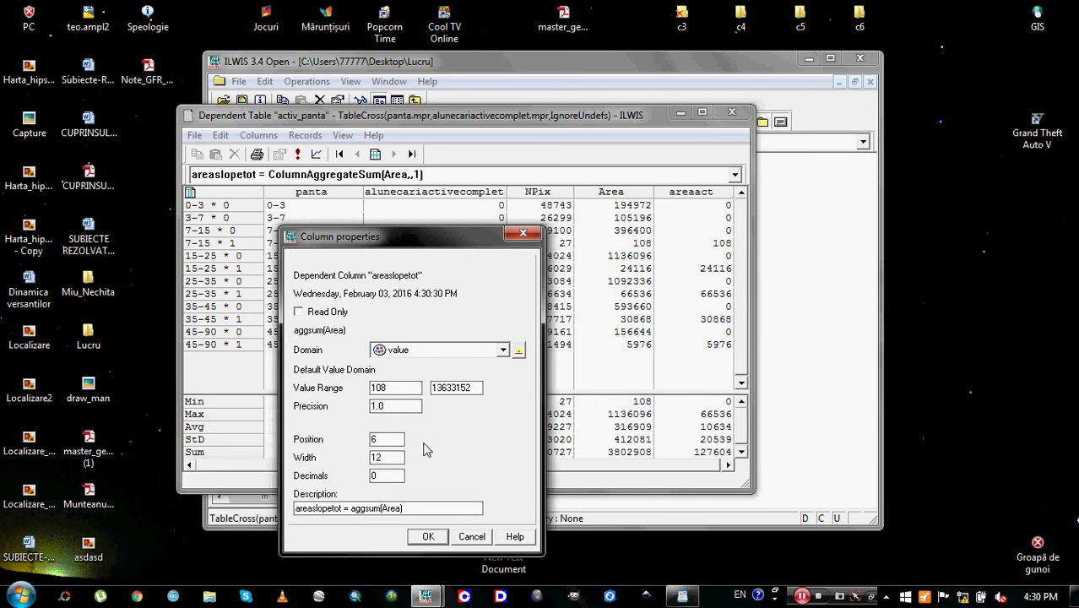
{"action": "left_click", "coordinate": [428, 536]}
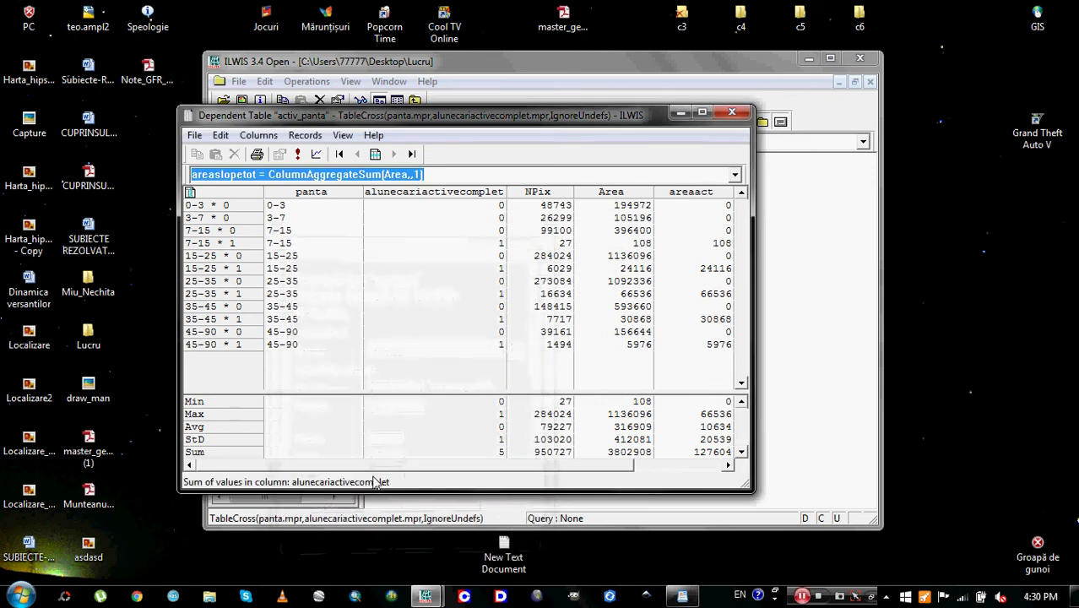
{"action": "left_click", "coordinate": [642, 464]}
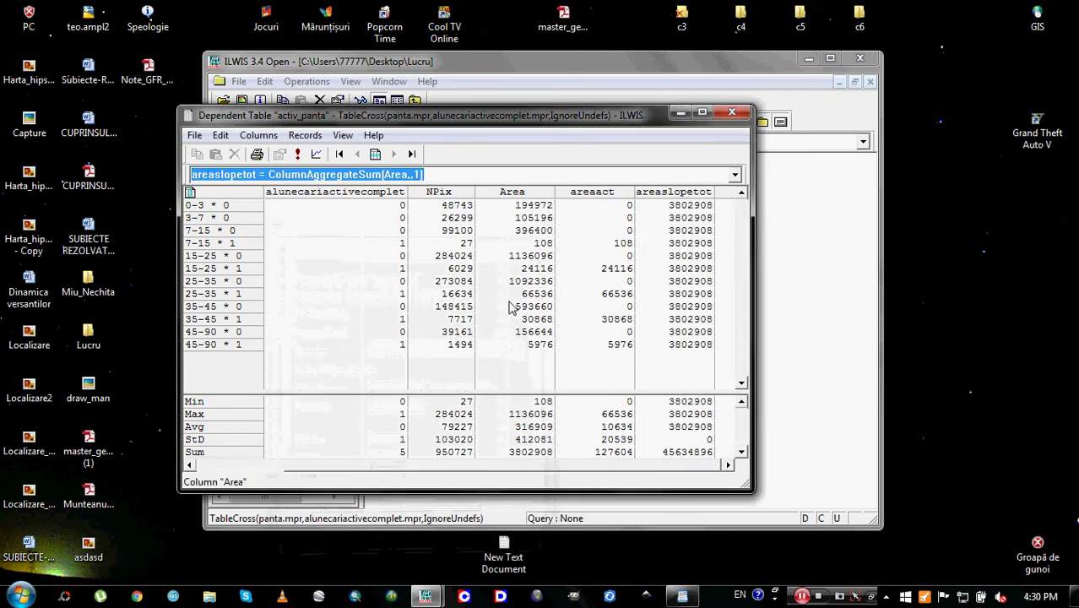
Step: Add the line "gata :ddd" to the WordPad note and minimize it
{"action": "left_click", "coordinate": [802, 596]}
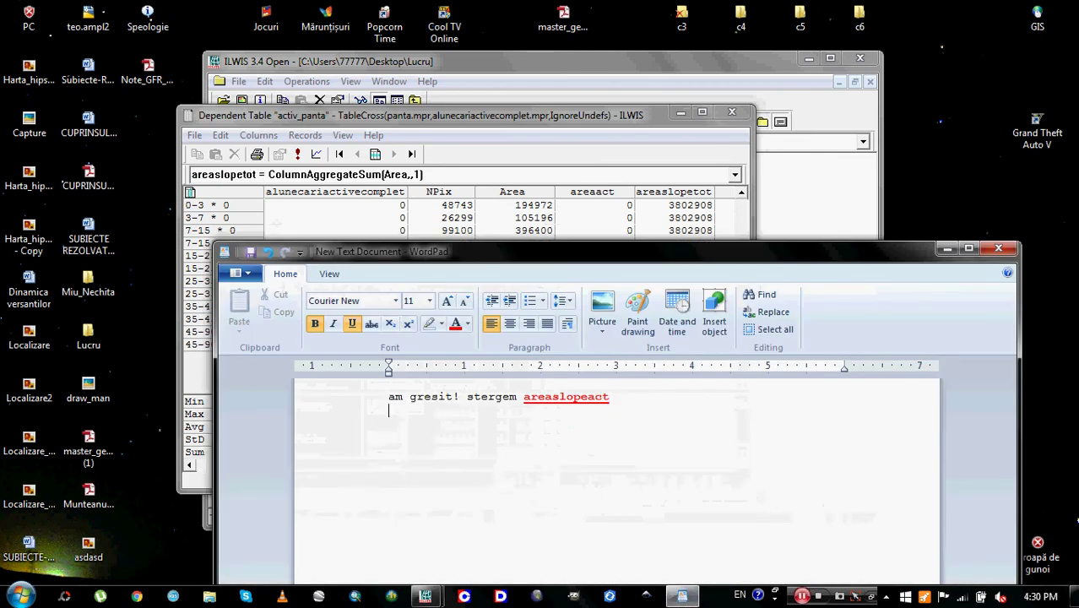
{"action": "type", "text": "ata"}
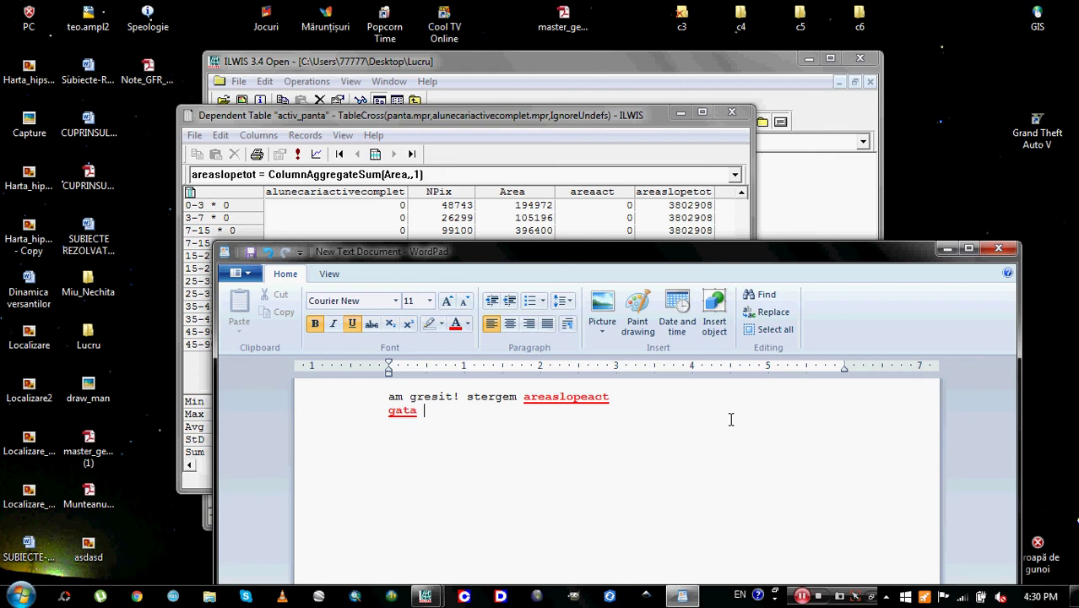
{"action": "type", "text": " :ddd"}
{"action": "left_click", "coordinate": [947, 249]}
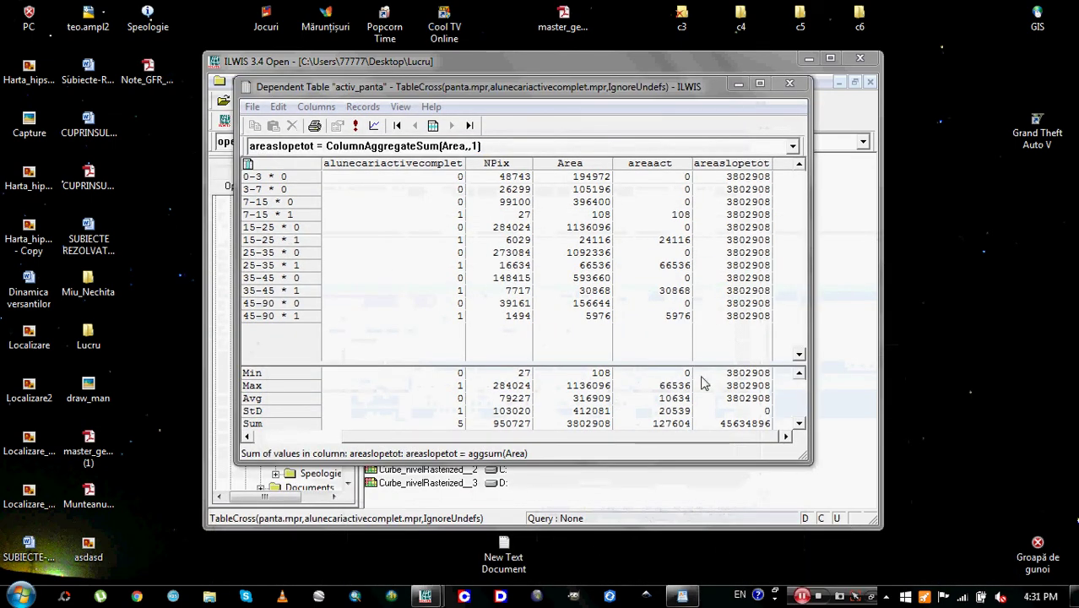
Step: Set up a new column aggregation of areaact in the activ_panta table using the Sum function
{"action": "left_click", "coordinate": [316, 107]}
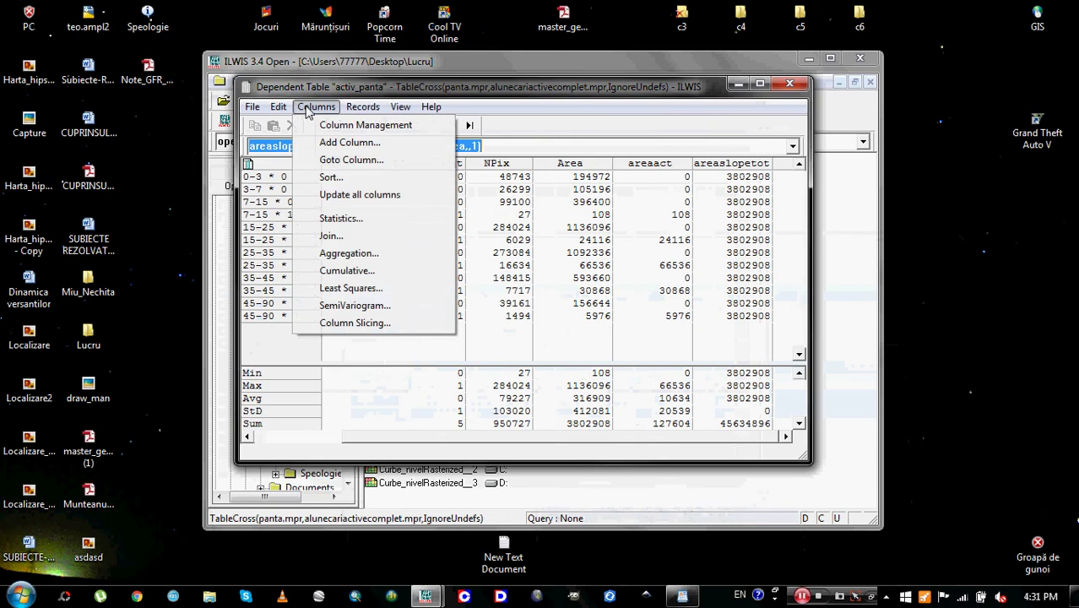
{"action": "left_click", "coordinate": [363, 253]}
{"action": "left_click", "coordinate": [554, 247]}
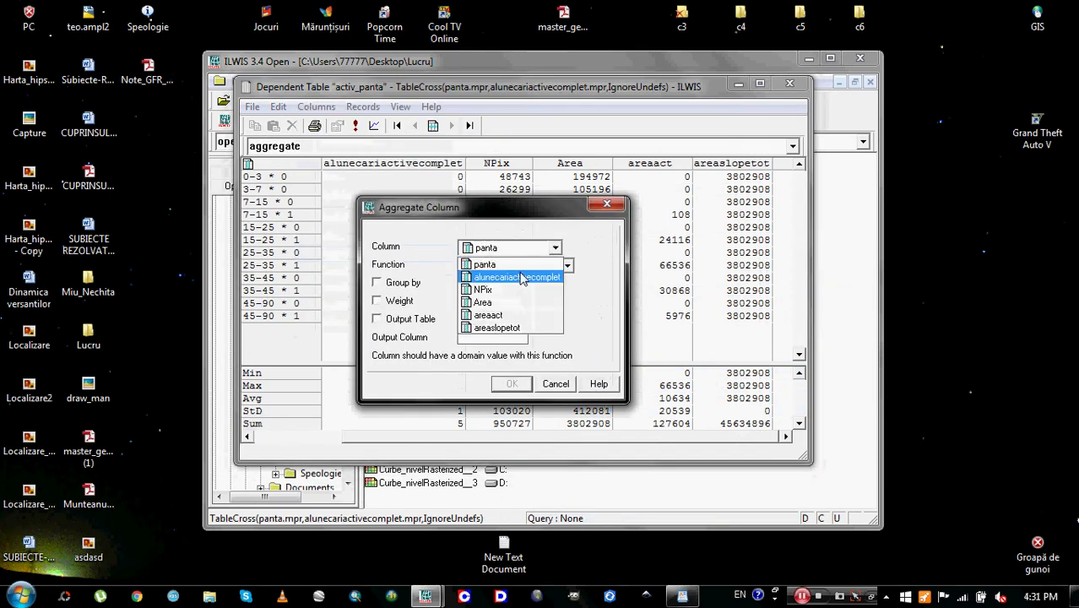
{"action": "left_click", "coordinate": [521, 329]}
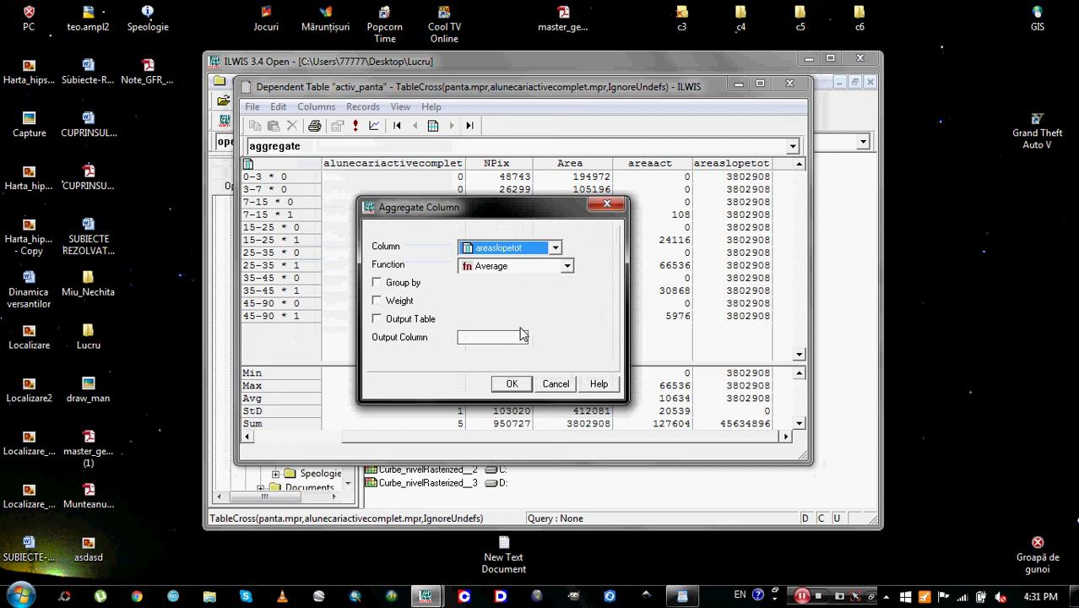
{"action": "left_click", "coordinate": [554, 248]}
{"action": "left_click", "coordinate": [548, 314]}
{"action": "left_click", "coordinate": [567, 266]}
{"action": "left_click", "coordinate": [506, 372]}
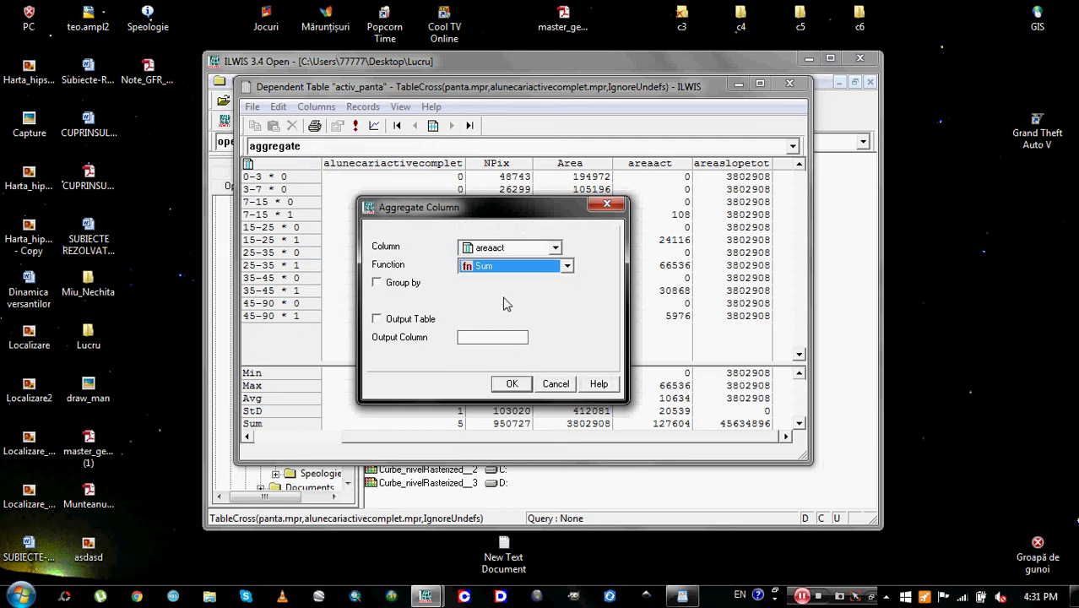
Step: Create the ungrouped areaact sum as column areaslopeact, keeping the value domain, range 0 to 798432 and precision 1.0
{"action": "left_click", "coordinate": [481, 337]}
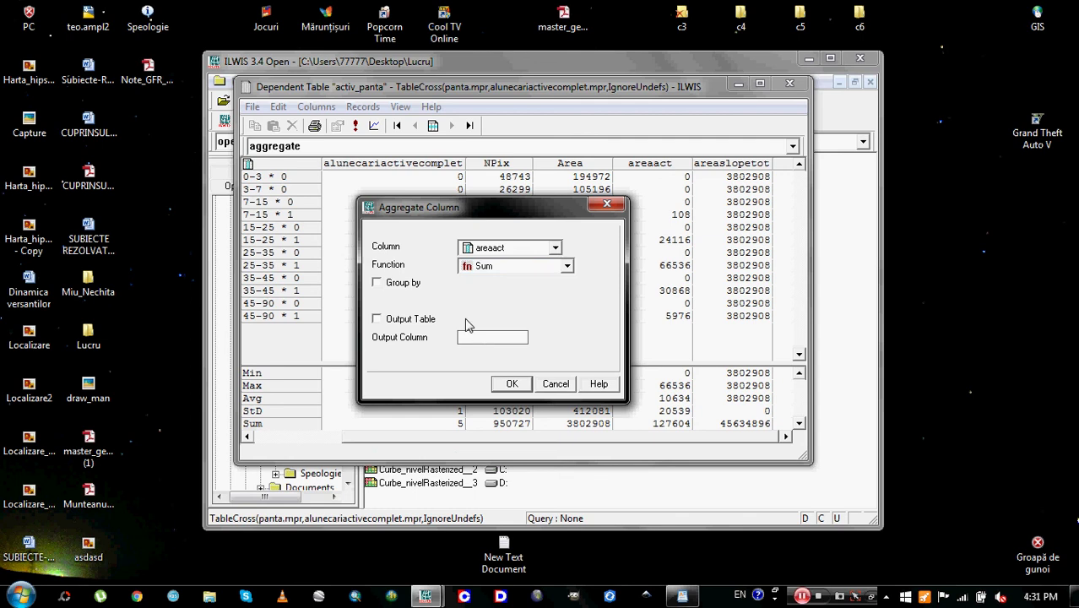
{"action": "type", "text": "areaslopeact"}
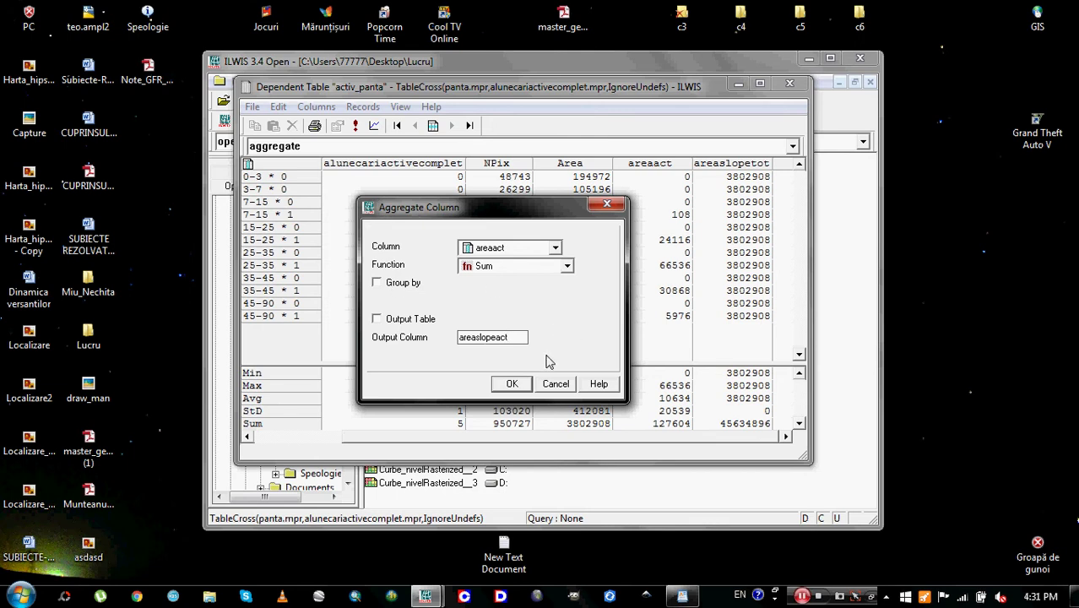
{"action": "left_click", "coordinate": [512, 384]}
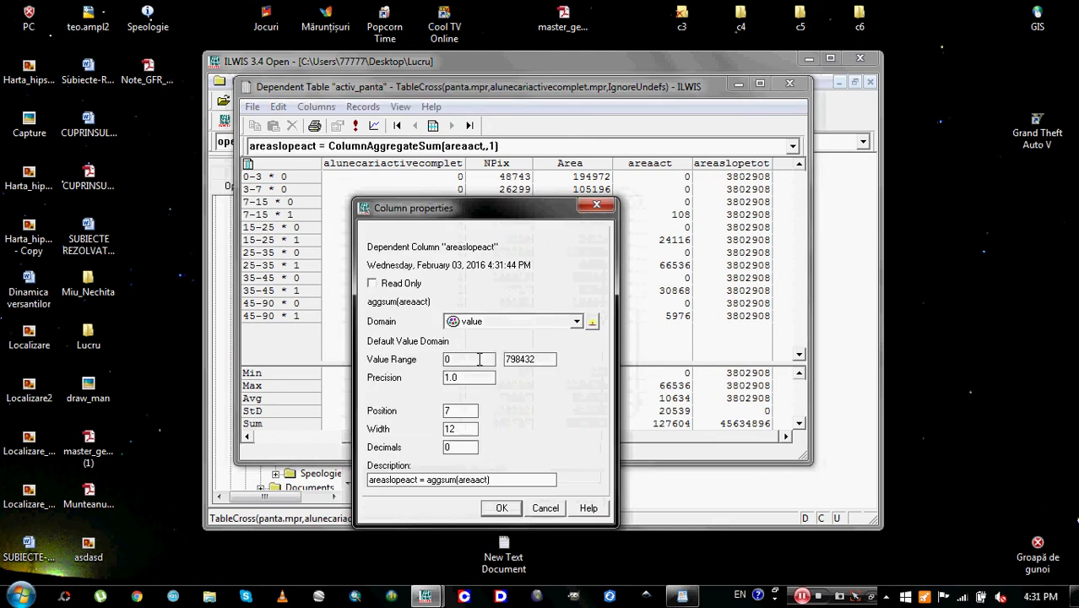
{"action": "left_click", "coordinate": [501, 507]}
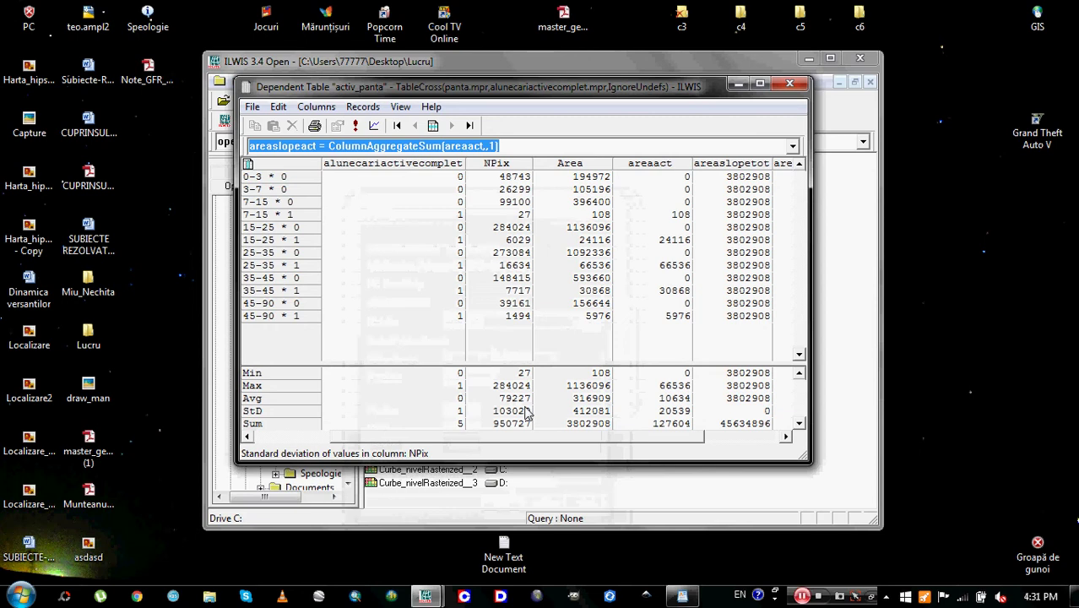
{"action": "left_click_drag", "start_coordinate": [485, 437], "coordinate": [586, 439]}
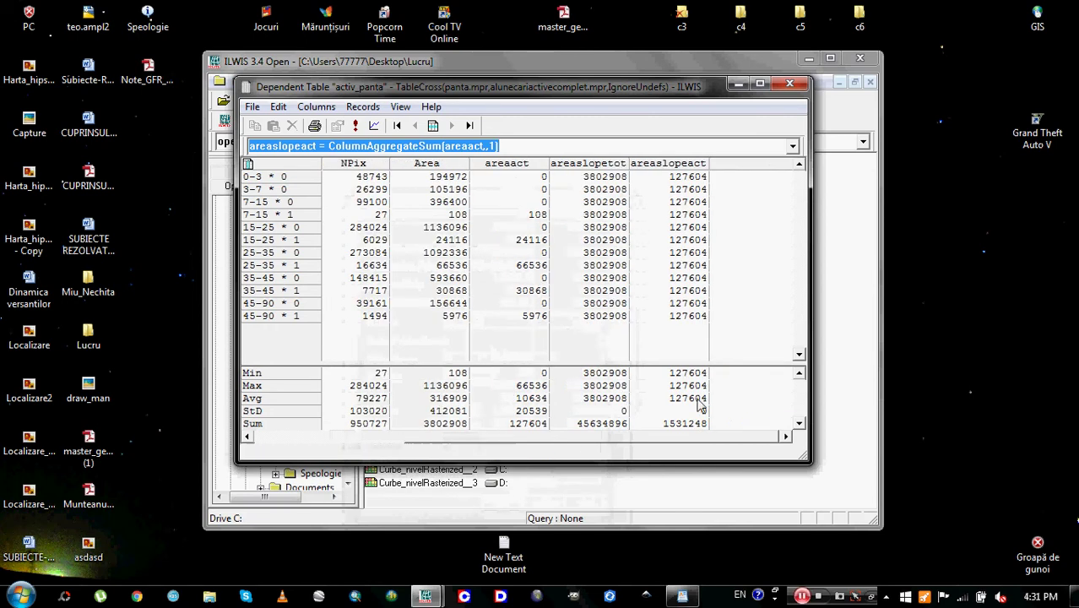
{"action": "left_click", "coordinate": [804, 596]}
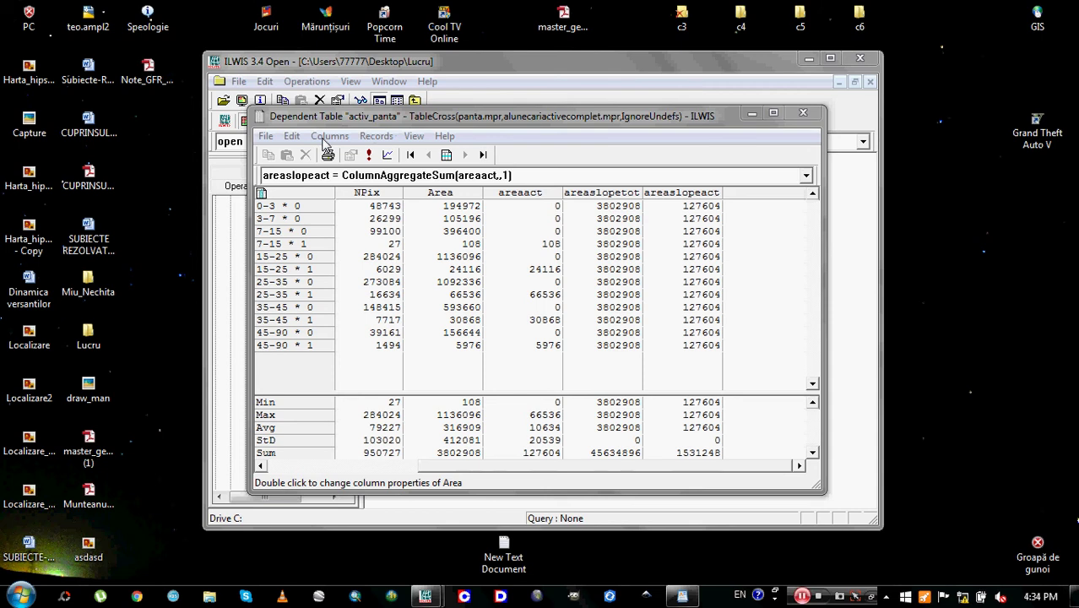
{"action": "mouse_move", "coordinate": [351, 120]}
{"action": "left_mouse_down"}
{"action": "mouse_move", "coordinate": [336, 108]}
{"action": "mouse_move", "coordinate": [347, 124]}
{"action": "left_mouse_up"}
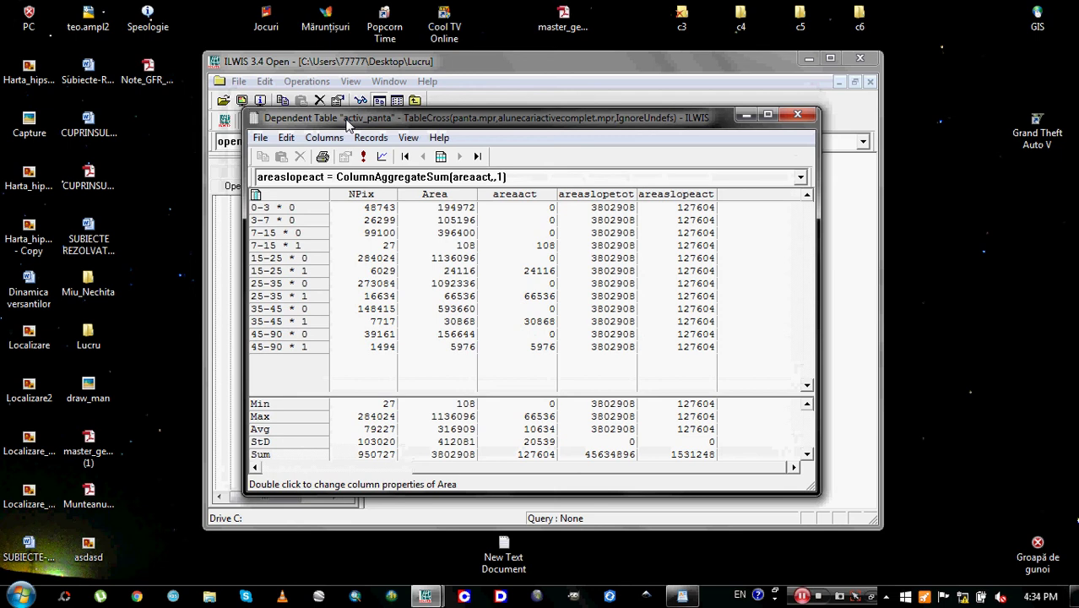
{"action": "mouse_move", "coordinate": [347, 124]}
{"action": "left_mouse_down"}
{"action": "mouse_move", "coordinate": [353, 136]}
{"action": "mouse_move", "coordinate": [356, 121]}
{"action": "left_mouse_up"}
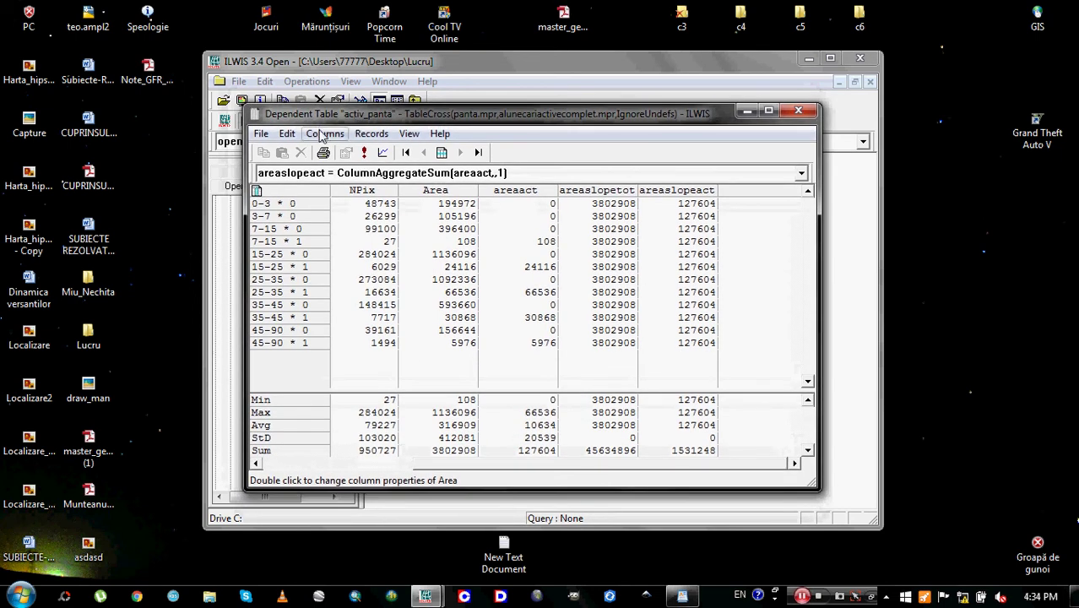
Step: Set up another column aggregation of Area in the activ_panta table using the Sum function
{"action": "left_click", "coordinate": [323, 134]}
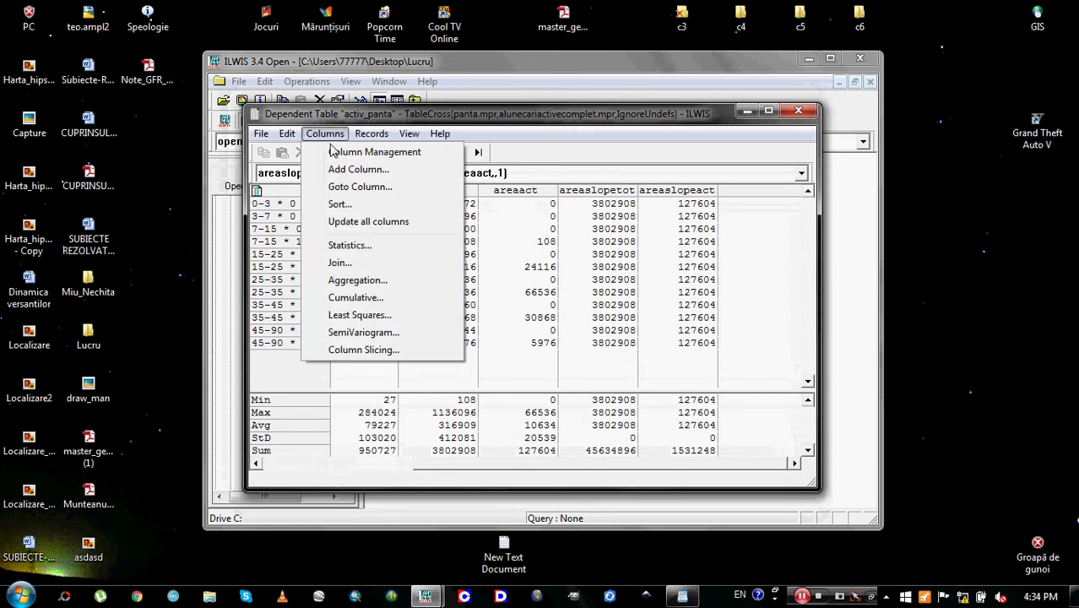
{"action": "left_click", "coordinate": [367, 284]}
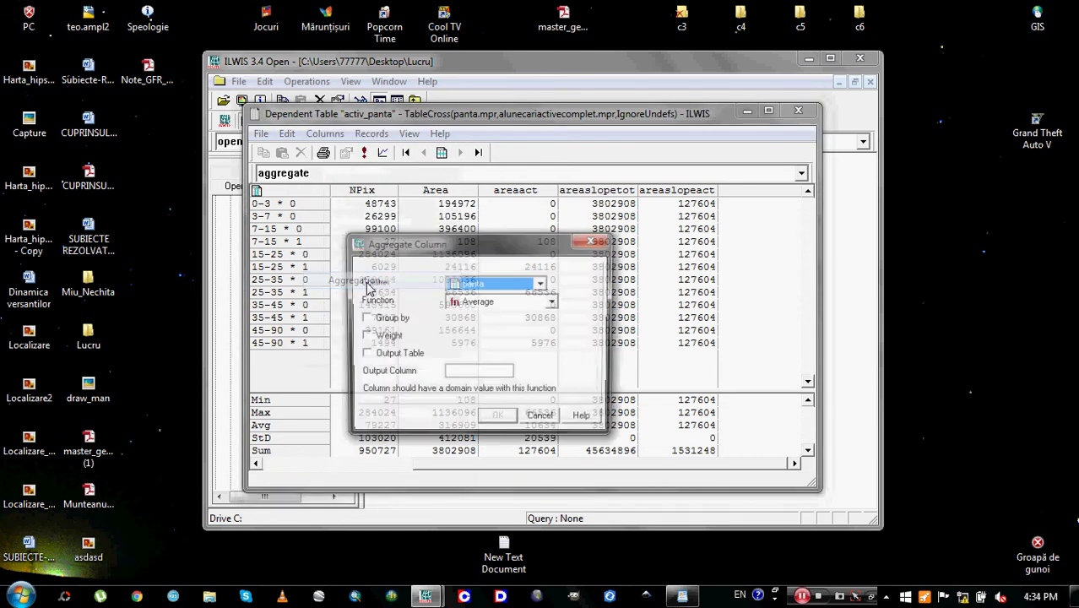
{"action": "left_click", "coordinate": [545, 284]}
{"action": "left_click", "coordinate": [510, 346]}
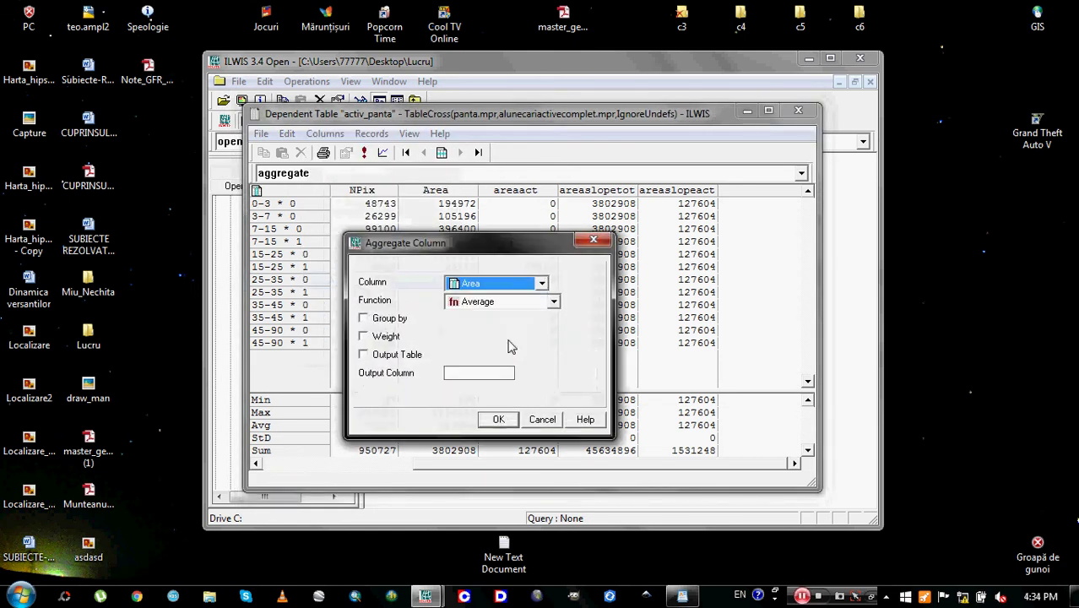
{"action": "left_click", "coordinate": [553, 302]}
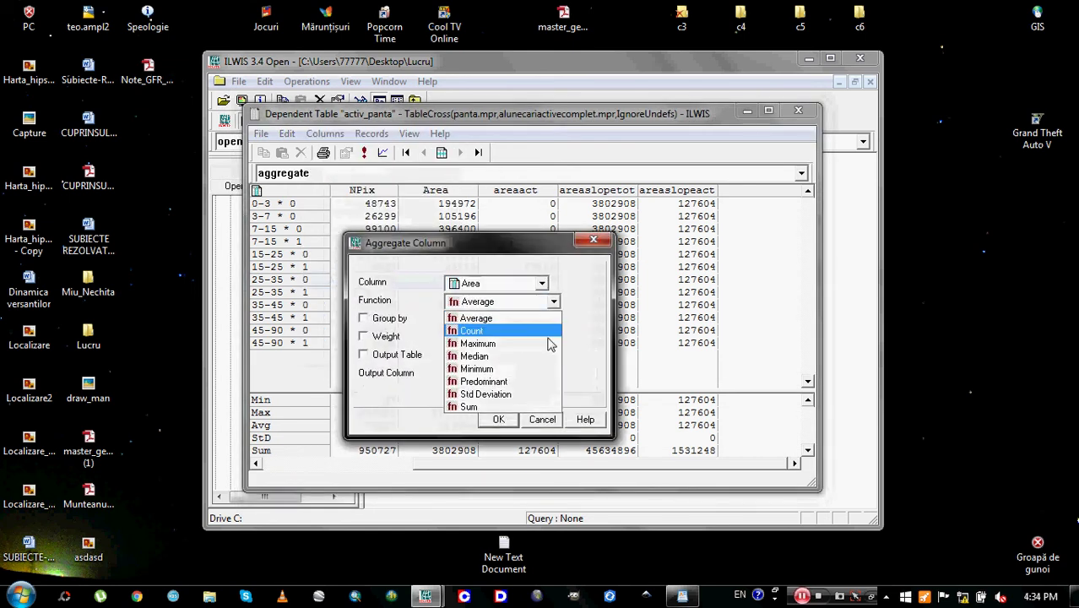
{"action": "left_click", "coordinate": [511, 409]}
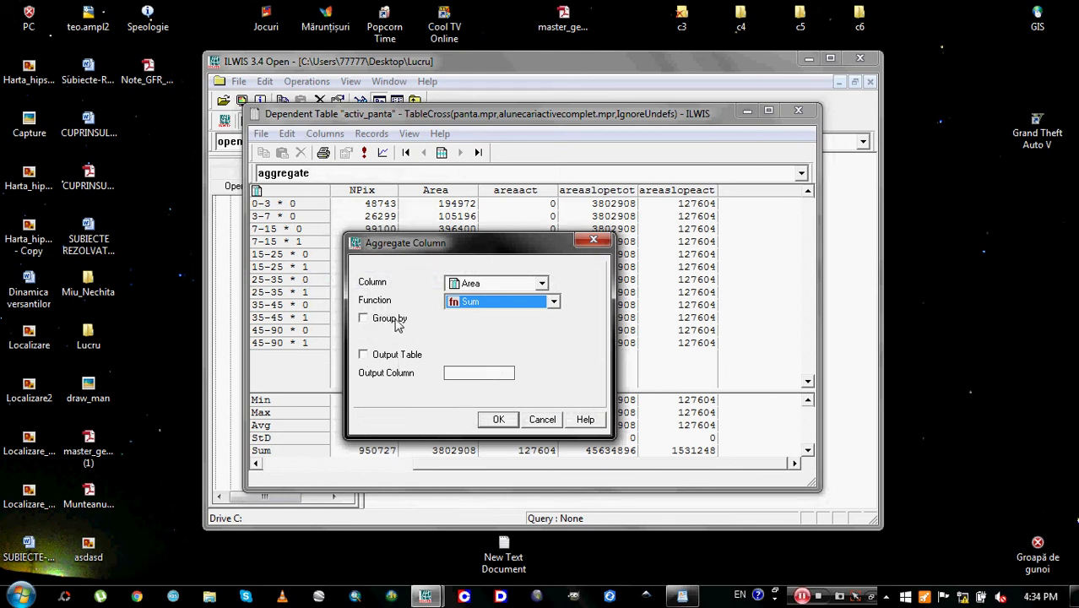
Step: Name the ungrouped Area sum's output column areamaptot and create it with the default column properties
{"action": "left_click", "coordinate": [482, 372]}
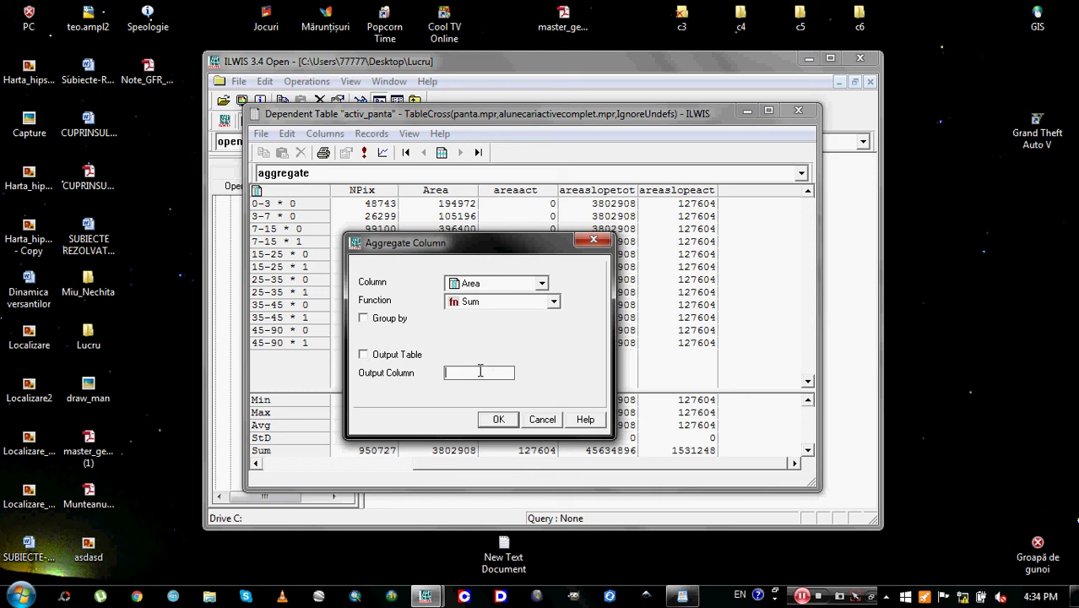
{"action": "type", "text": "areamaptot"}
{"action": "left_click", "coordinate": [498, 419]}
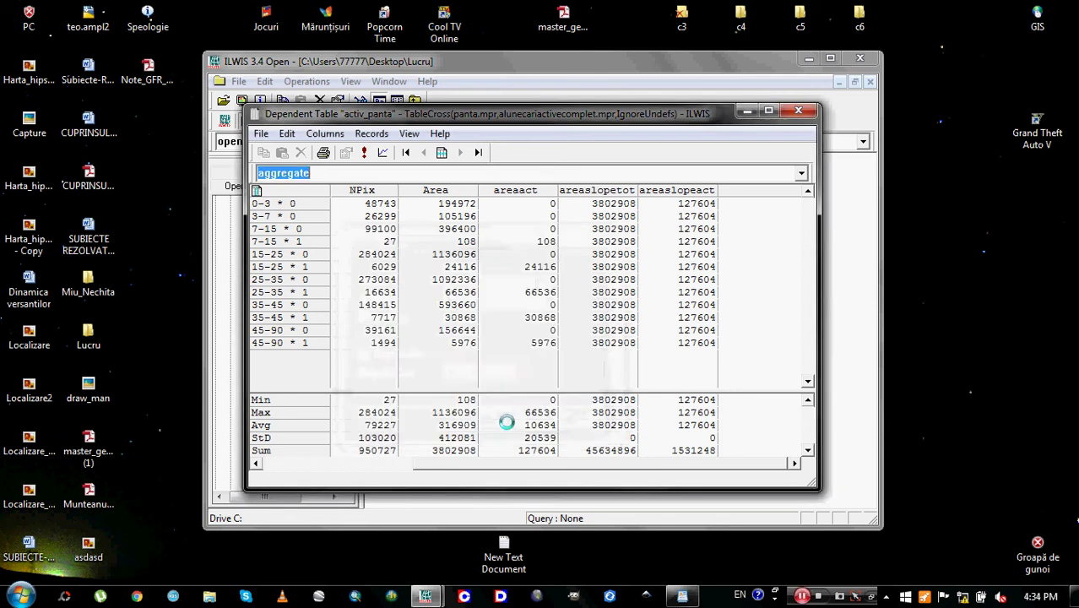
{"action": "left_click", "coordinate": [510, 538]}
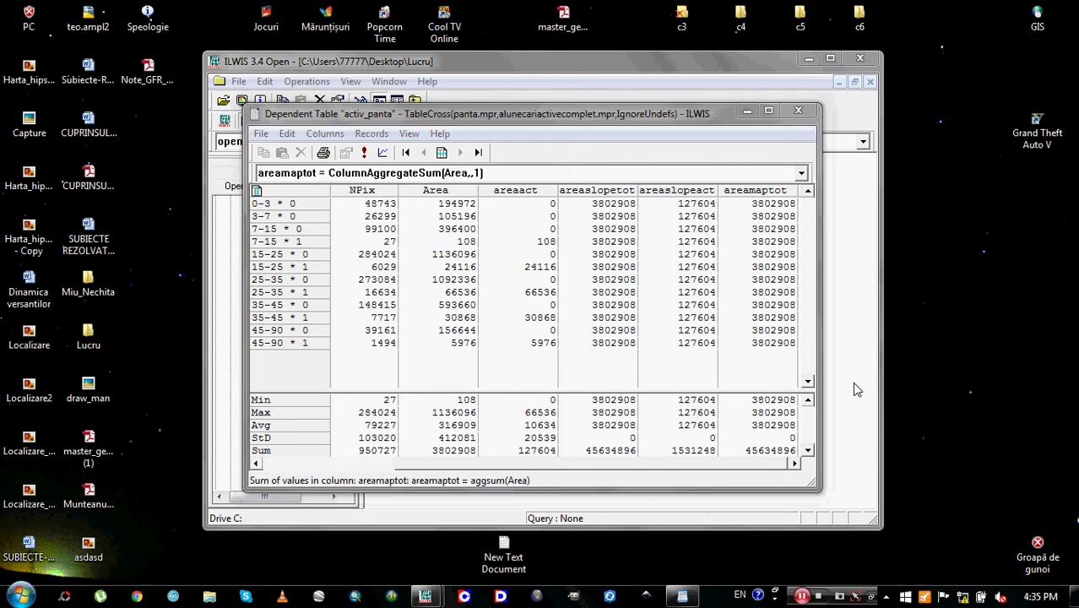
Step: Set up a further Sum aggregation of the areaact column for the whole map
{"action": "left_click", "coordinate": [326, 134]}
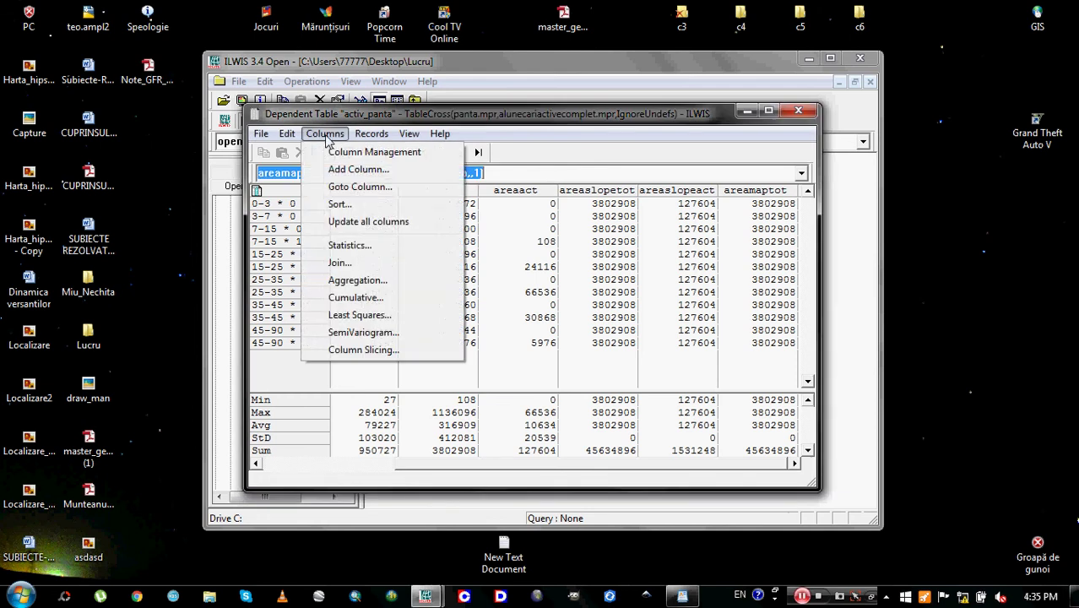
{"action": "left_click", "coordinate": [371, 283]}
{"action": "left_click", "coordinate": [579, 279]}
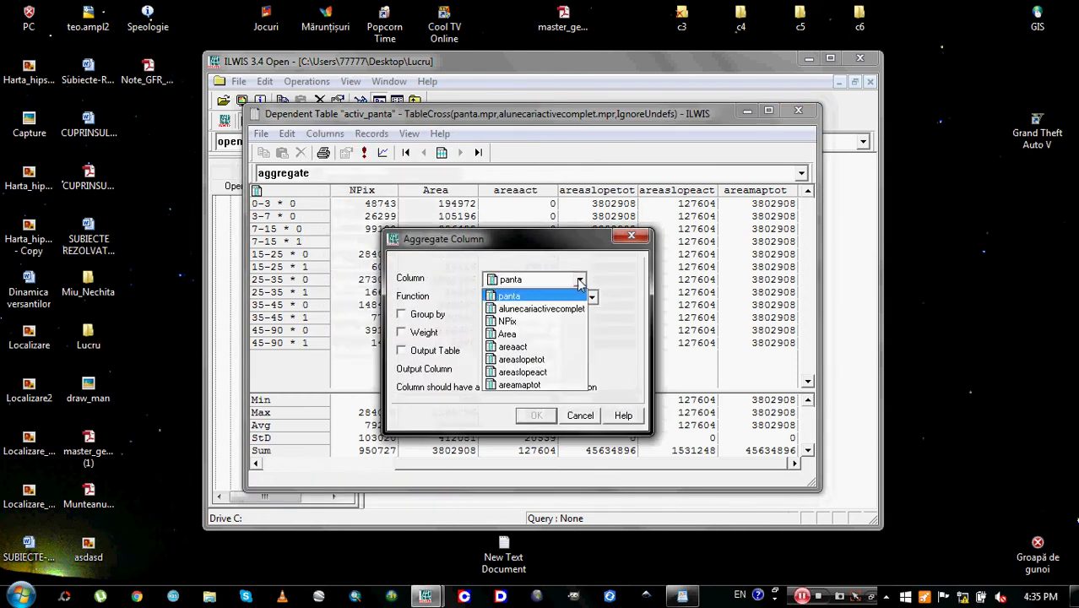
{"action": "left_click", "coordinate": [563, 350]}
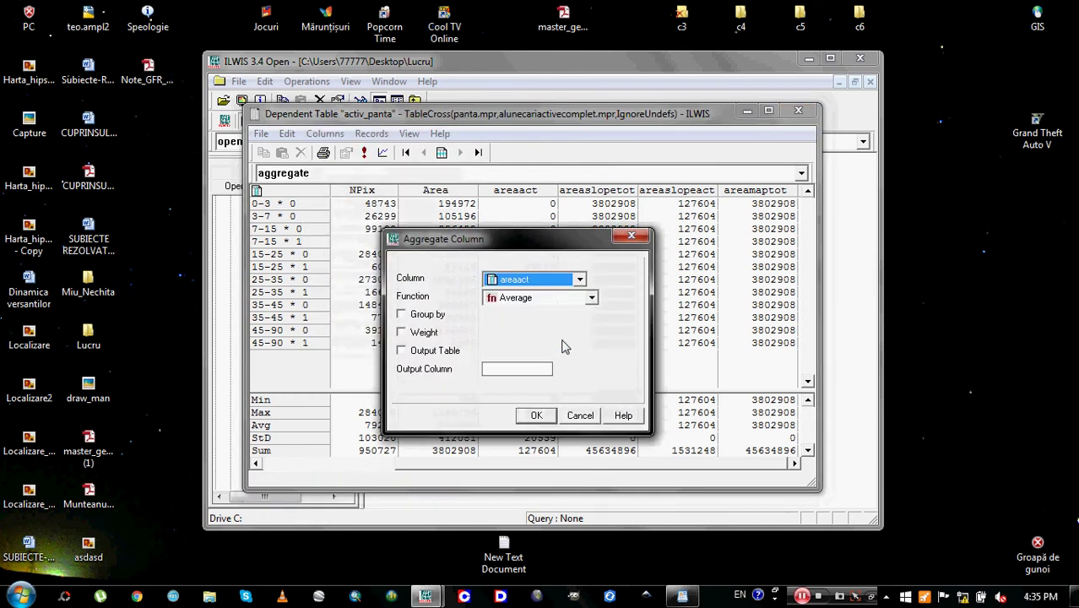
{"action": "left_click", "coordinate": [592, 297]}
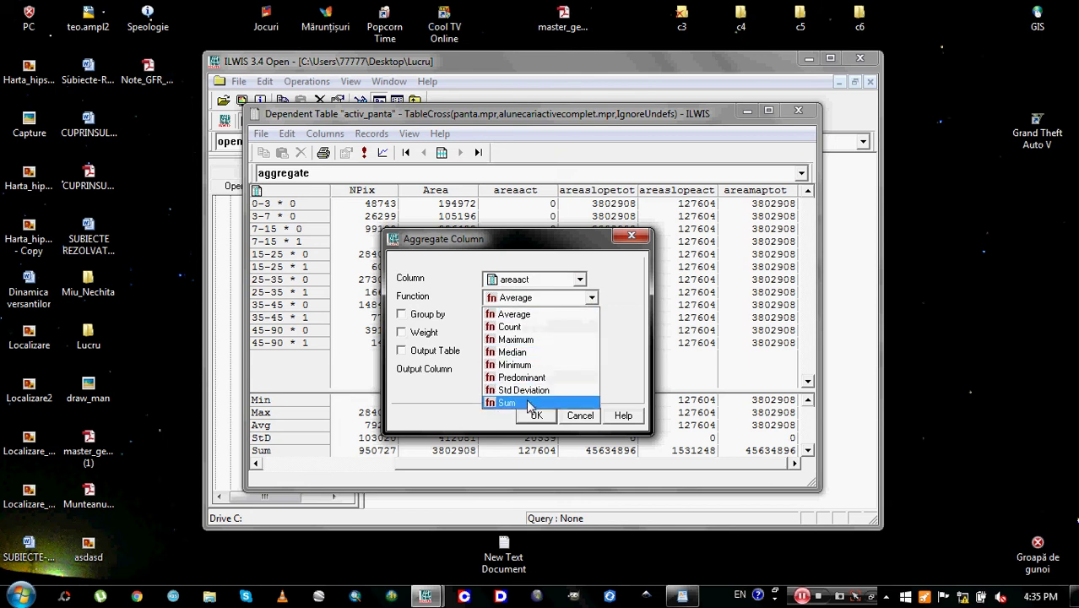
{"action": "left_click", "coordinate": [529, 400]}
Step: Create the ungrouped aggregate as column areamapact, keeping the value domain, range 0 to 798432 and precision 1.0
{"action": "left_click", "coordinate": [515, 366]}
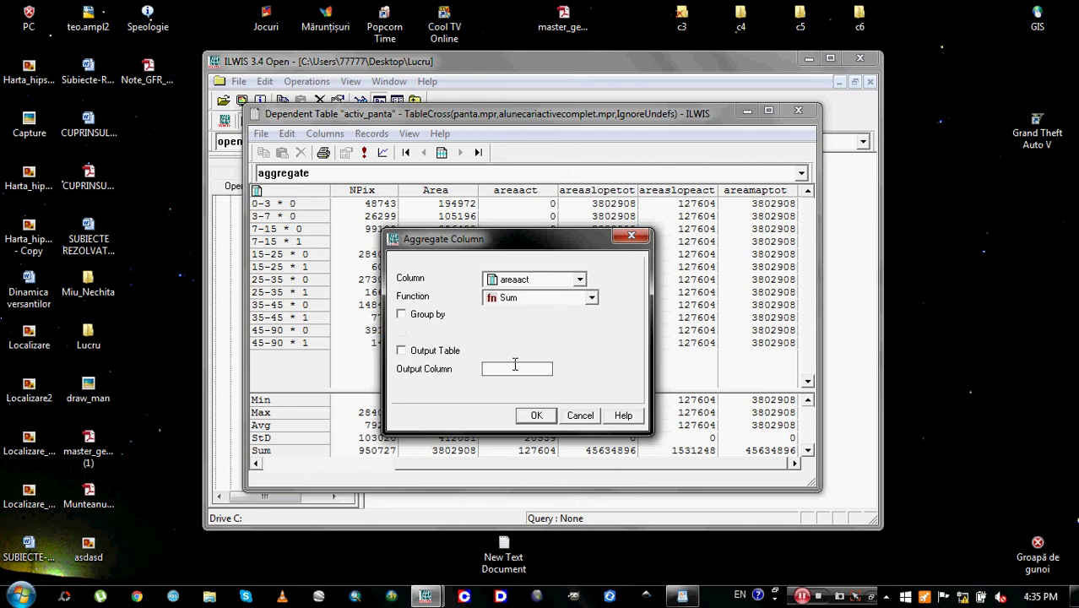
{"action": "type", "text": "areamapact"}
{"action": "left_click", "coordinate": [535, 416]}
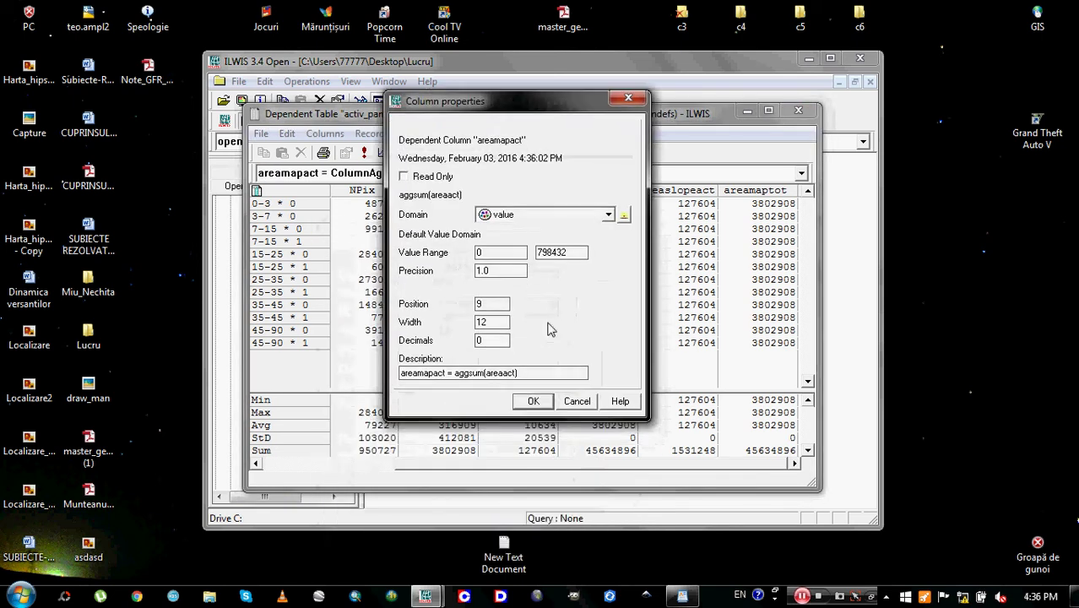
{"action": "left_click", "coordinate": [545, 402]}
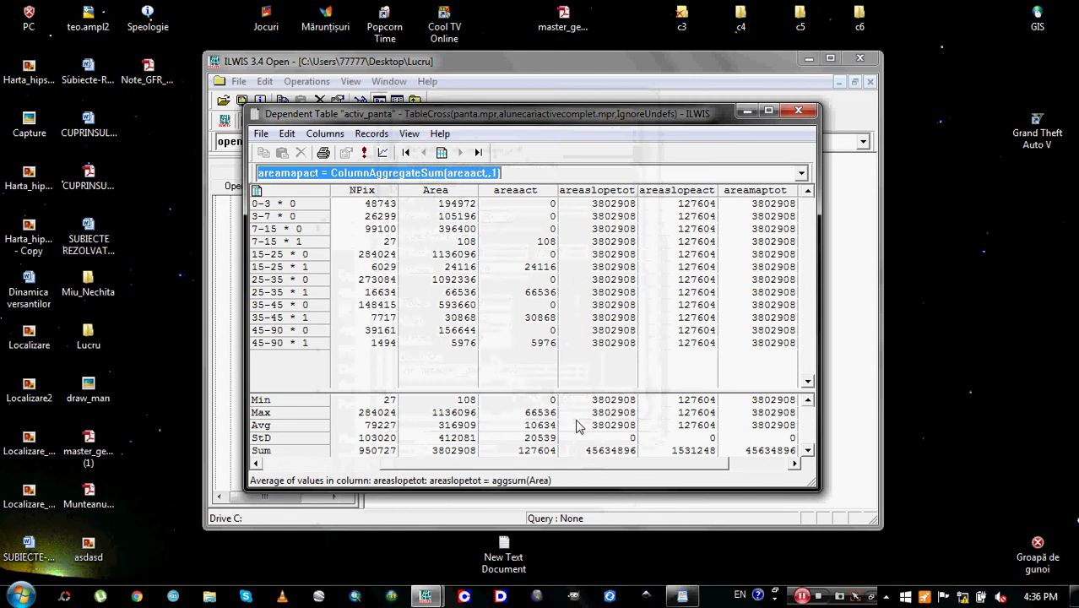
{"action": "left_click_drag", "start_coordinate": [559, 465], "coordinate": [690, 479]}
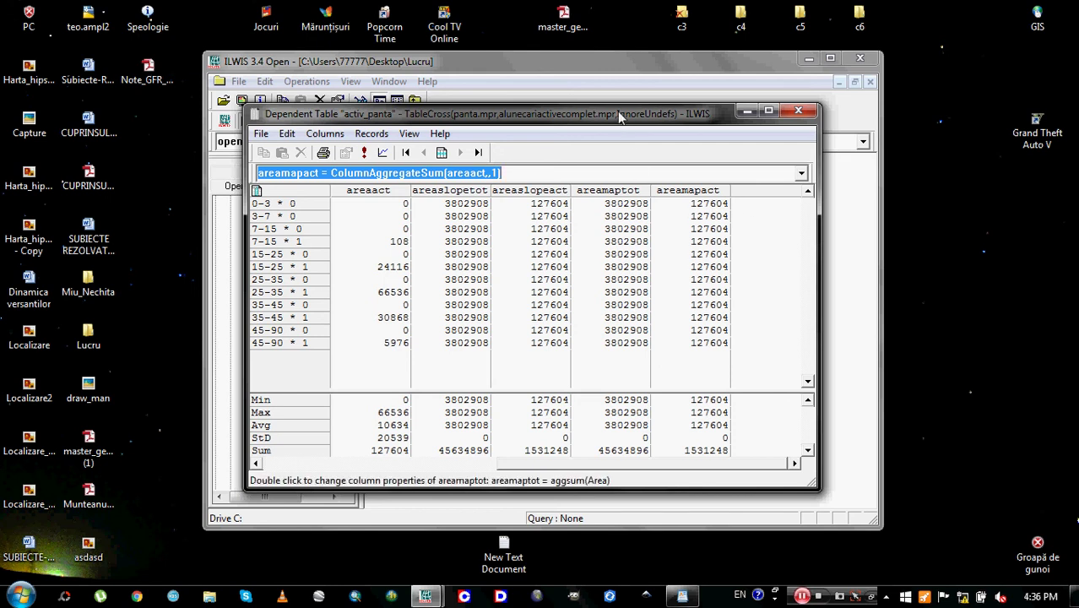
{"action": "left_click_drag", "start_coordinate": [619, 116], "coordinate": [579, 62]}
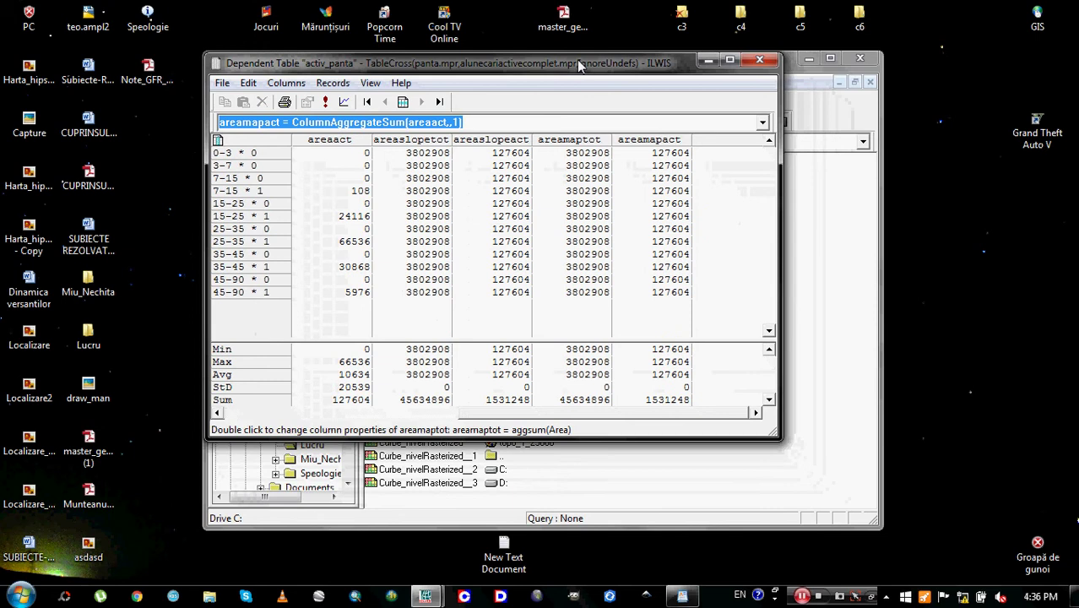
{"action": "left_click_drag", "start_coordinate": [577, 60], "coordinate": [592, 80]}
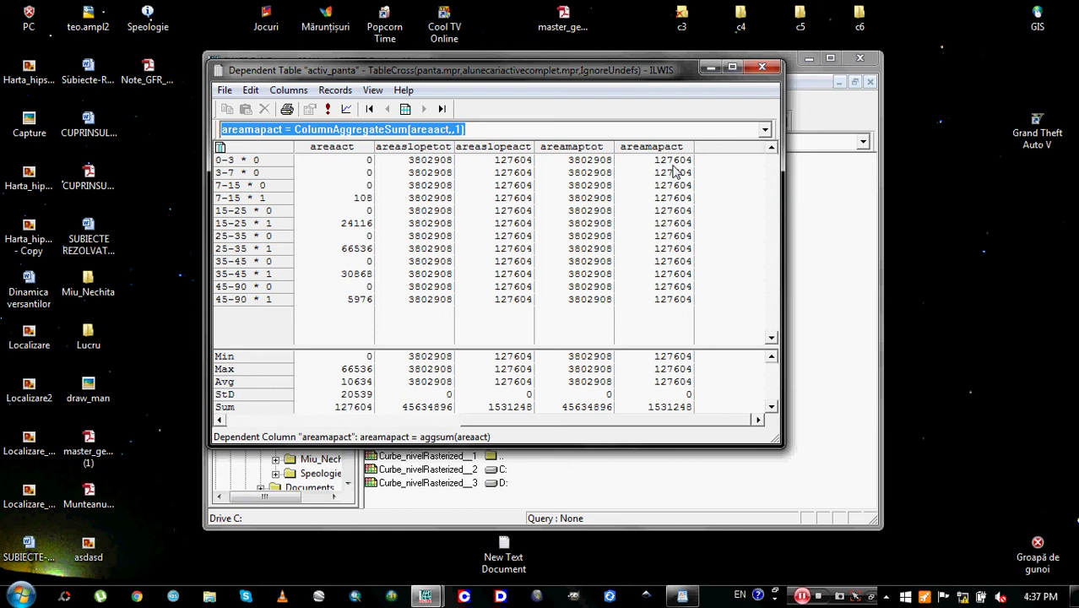
{"action": "left_click_drag", "start_coordinate": [591, 78], "coordinate": [615, 99]}
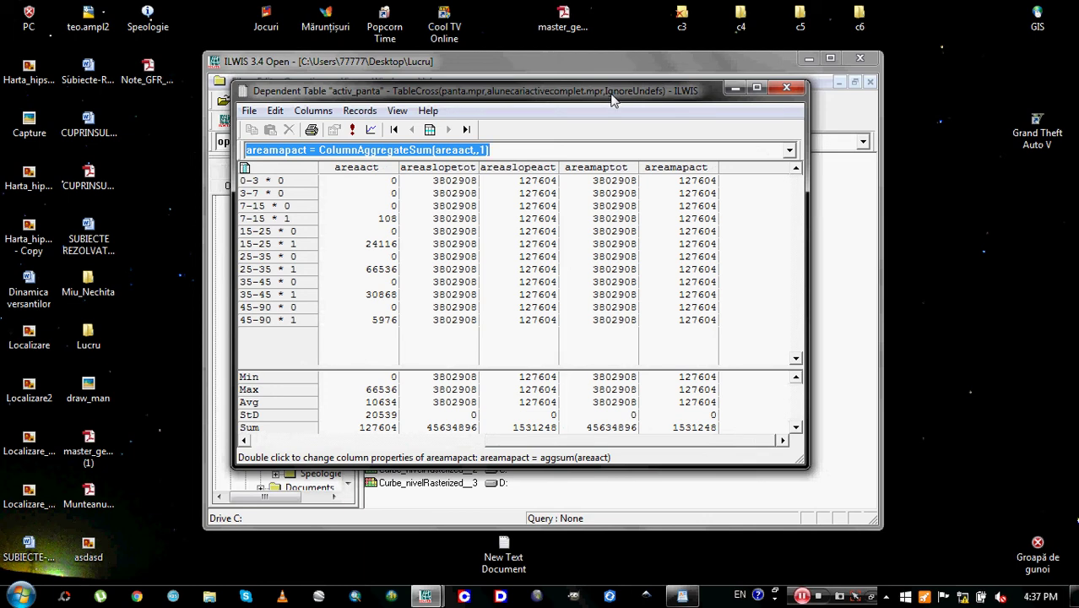
{"action": "mouse_move", "coordinate": [611, 96]}
{"action": "left_mouse_down"}
{"action": "mouse_move", "coordinate": [616, 105]}
{"action": "mouse_move", "coordinate": [596, 83]}
{"action": "mouse_move", "coordinate": [593, 97]}
{"action": "left_mouse_up"}
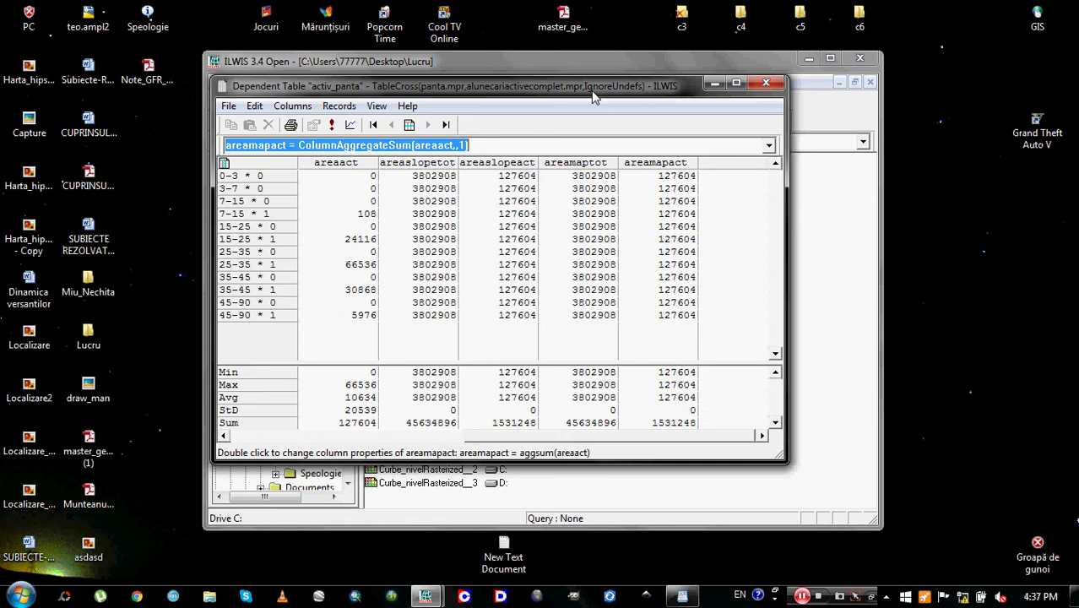
{"action": "left_click_drag", "start_coordinate": [594, 97], "coordinate": [595, 100]}
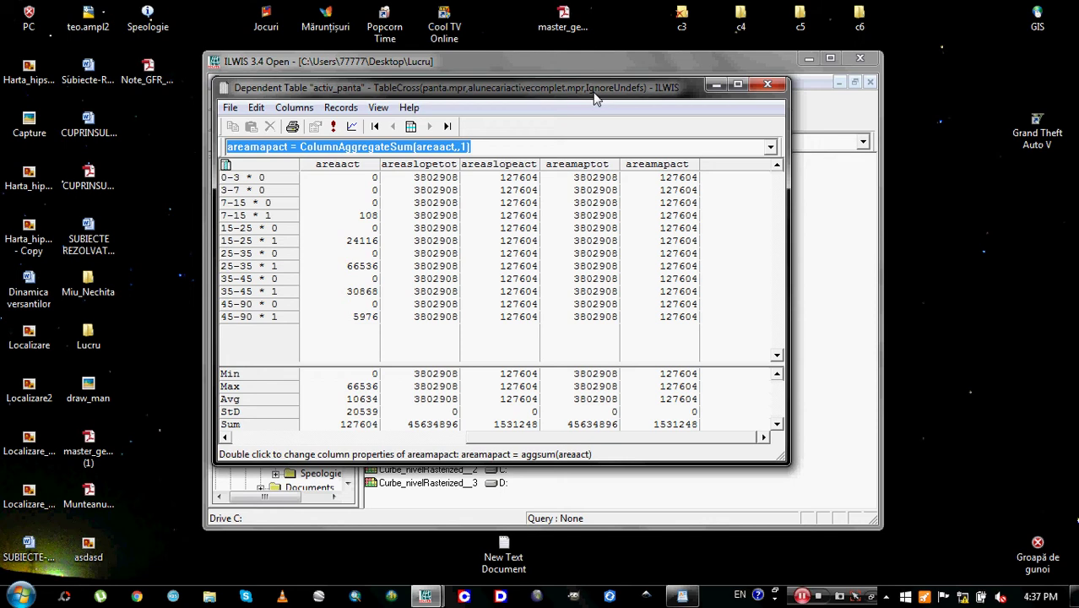
{"action": "left_click", "coordinate": [803, 596]}
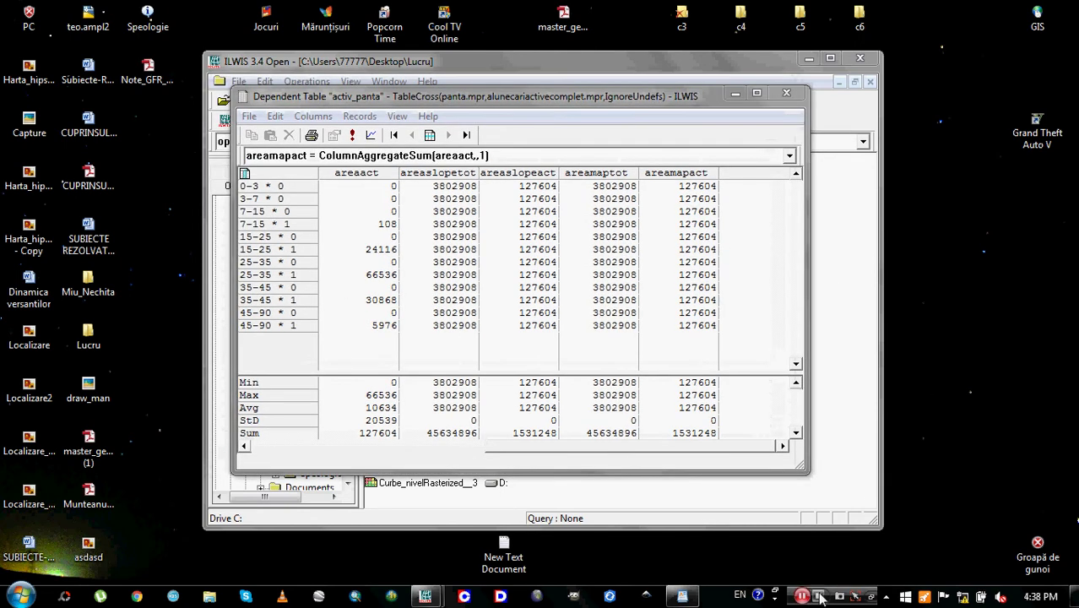
{"action": "left_click", "coordinate": [512, 152]}
{"action": "double_click", "coordinate": [512, 153]}
{"action": "left_click_drag", "start_coordinate": [511, 153], "coordinate": [144, 178]}
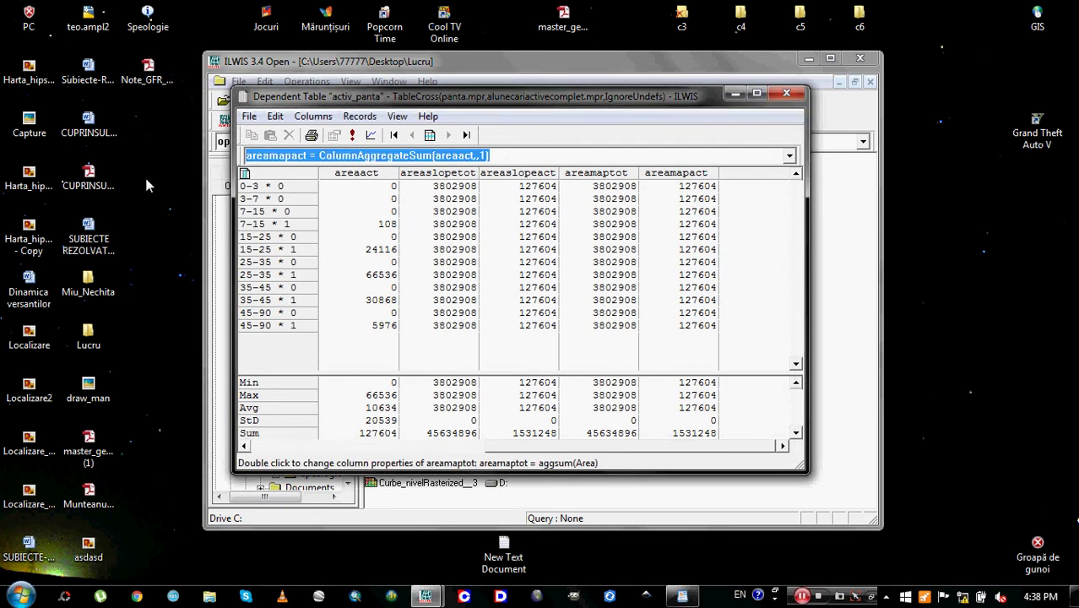
{"action": "type", "text": "area"}
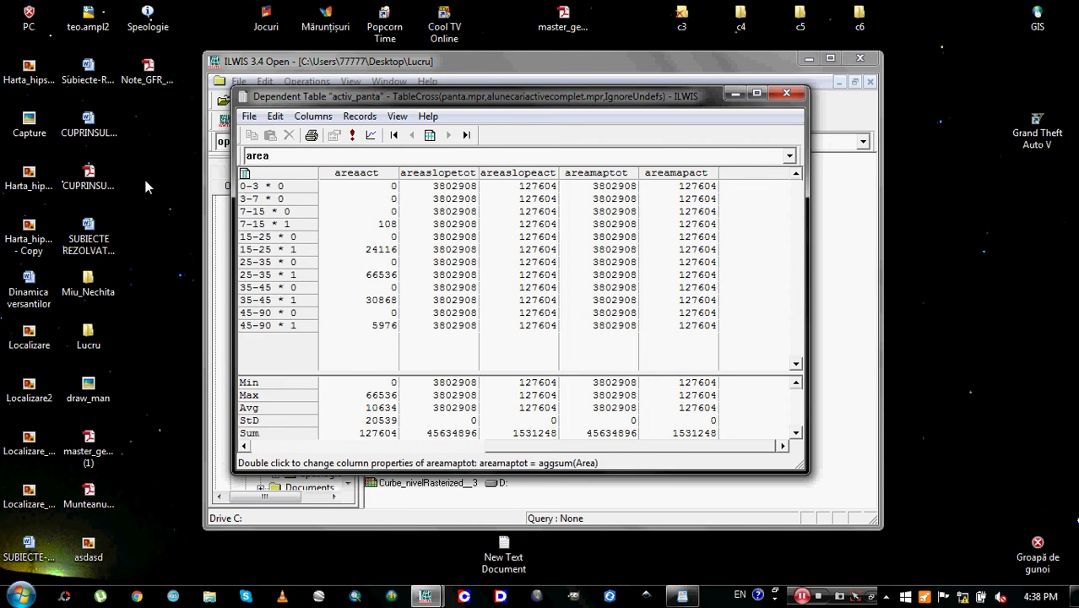
{"action": "type", "text": "slopeact"}
{"action": "key", "text": "BackSpace"}
{"action": "key", "text": "BackSpace"}
{"action": "key", "text": "BackSpace"}
{"action": "key", "text": "BackSpace"}
{"action": "key", "text": "BackSpace"}
{"action": "key", "text": "BackSpace"}
{"action": "key", "text": "BackSpace"}
{"action": "key", "text": "BackSpace"}
{"action": "key", "text": "BackSpace"}
{"action": "key", "text": "BackSpace"}
{"action": "key", "text": "BackSpace"}
{"action": "key", "text": "BackSpace"}
Step: Calculate a new densclass column as areaslopeact/areaslopetot in the activ_panta table, with precision 0.0001
{"action": "type", "text": "densclass"}
{"action": "type", "text": ":"}
{"action": "type", "text": "ar"}
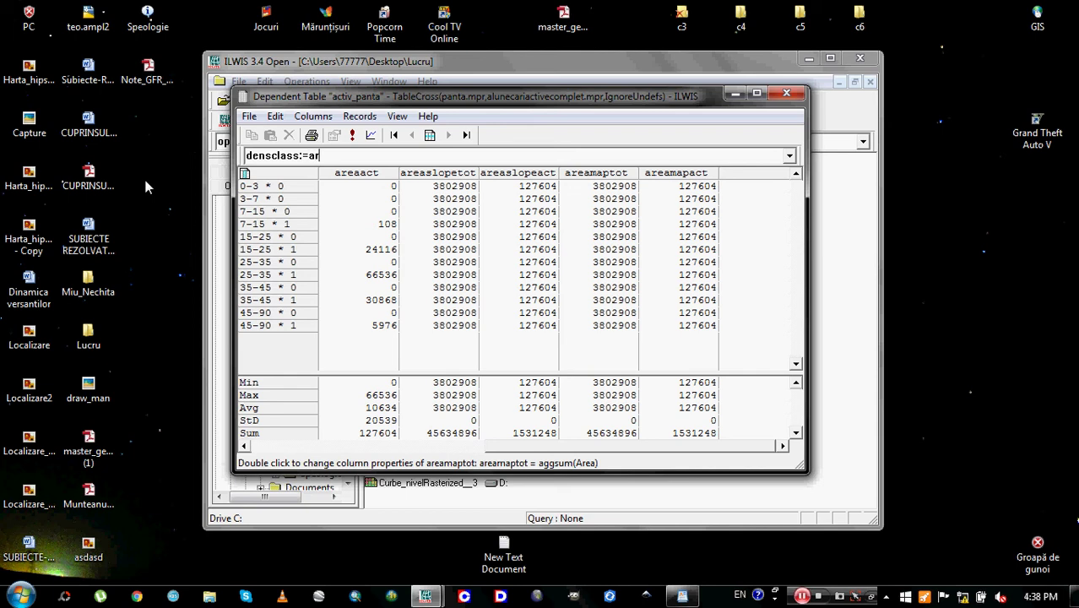
{"action": "type", "text": "easlopeact/"}
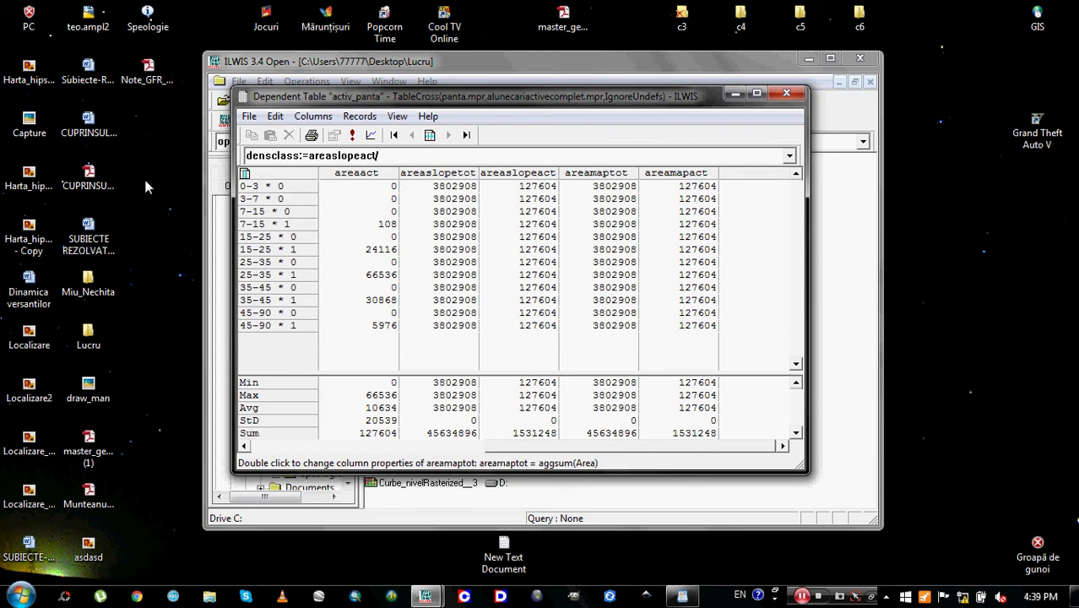
{"action": "type", "text": "areaslopetot"}
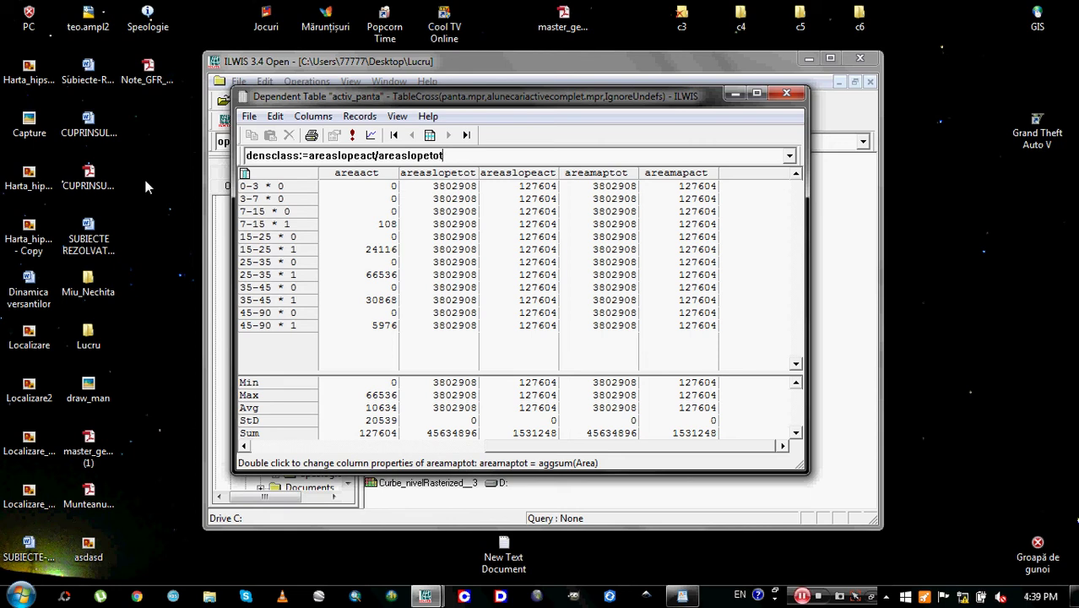
{"action": "key", "text": "Return"}
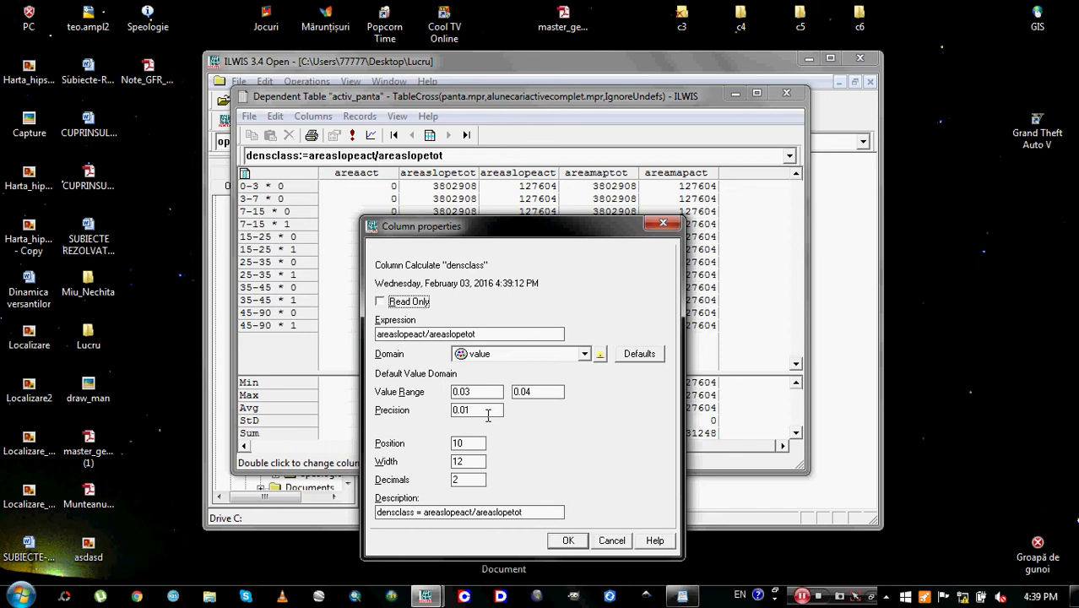
{"action": "left_click", "coordinate": [463, 410]}
{"action": "type", "text": "00"}
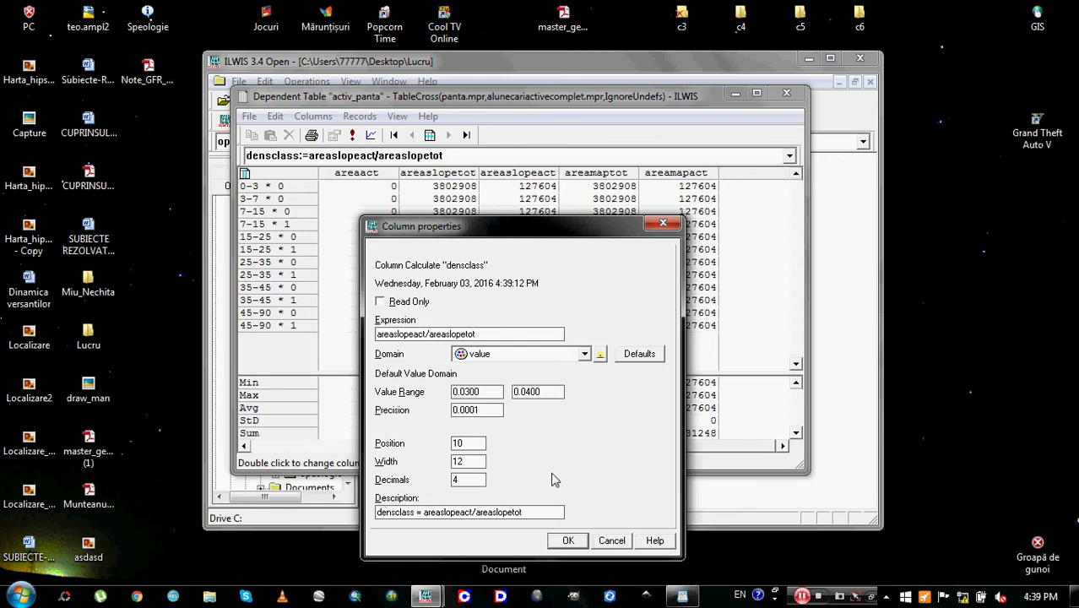
{"action": "left_click", "coordinate": [567, 540]}
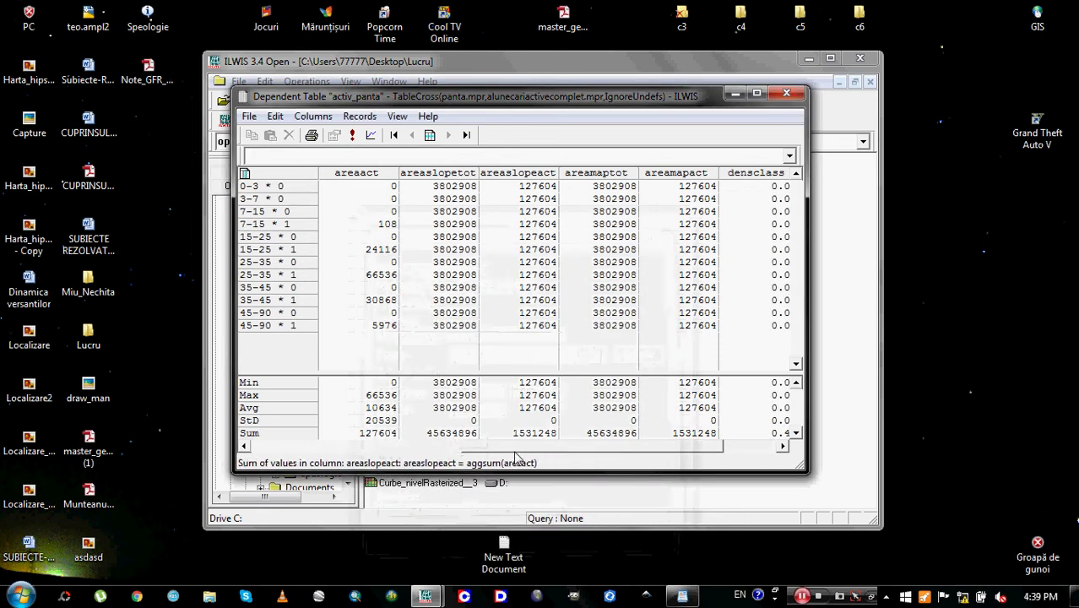
Step: Delete the densclass column from the activ_panta table
{"action": "left_click_drag", "start_coordinate": [516, 453], "coordinate": [568, 454]}
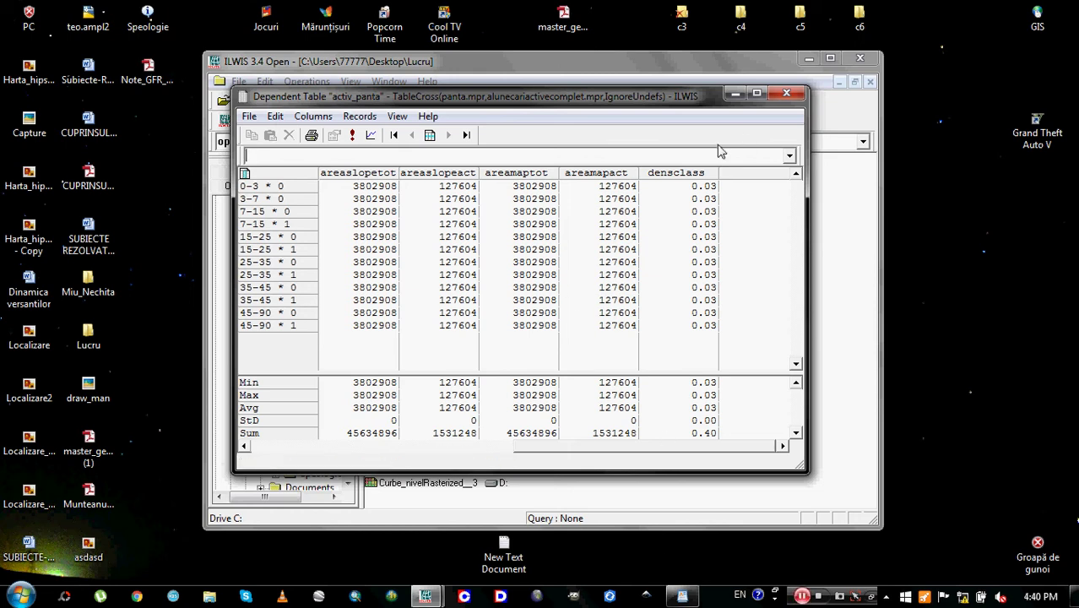
{"action": "left_click", "coordinate": [680, 173]}
{"action": "right_click", "coordinate": [683, 174]}
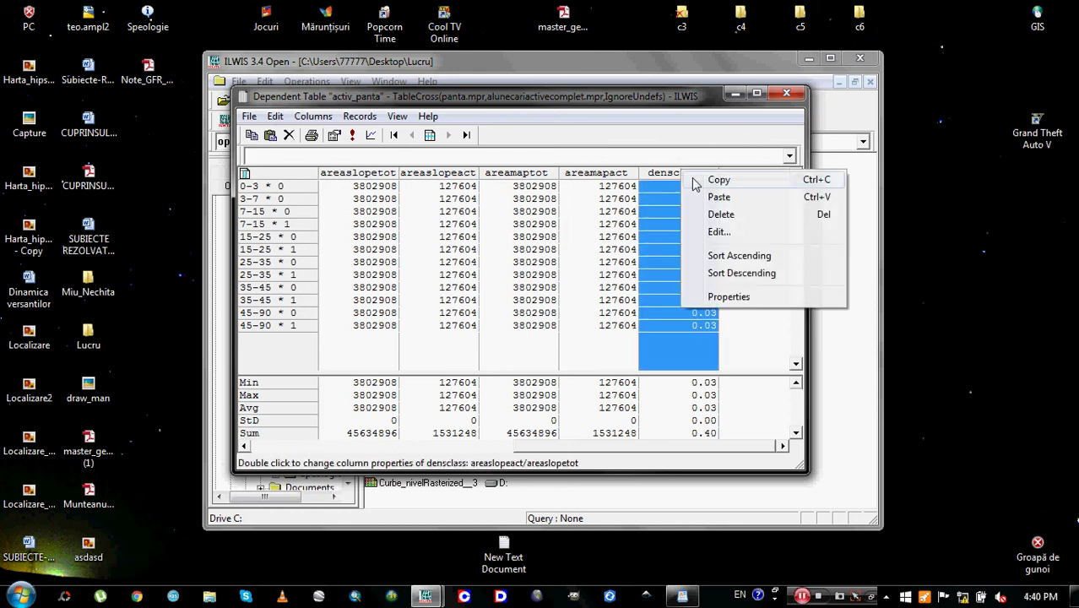
{"action": "left_click", "coordinate": [721, 215]}
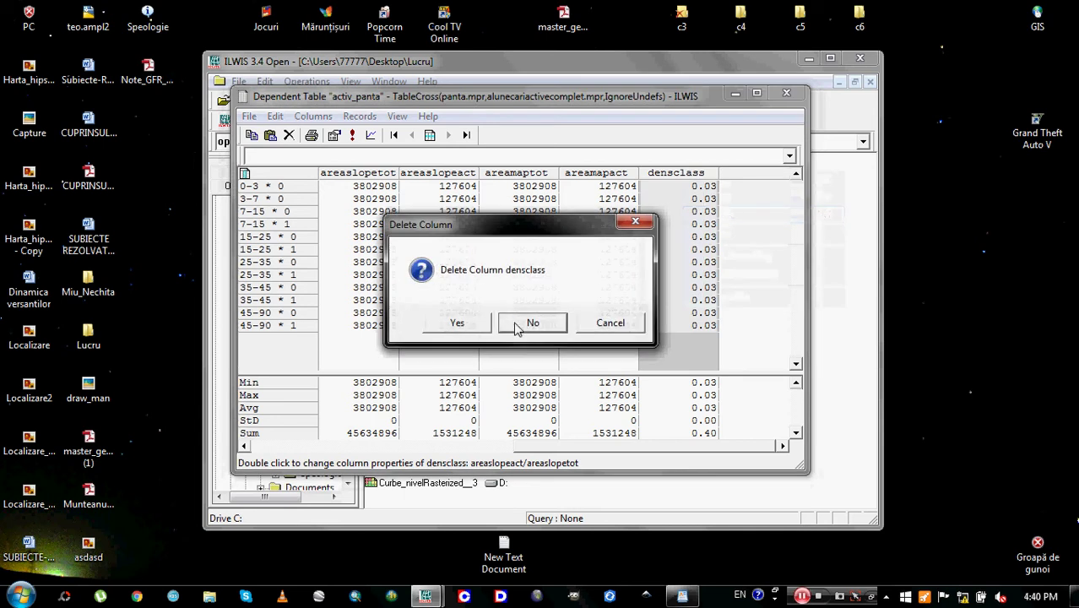
{"action": "left_click", "coordinate": [473, 327]}
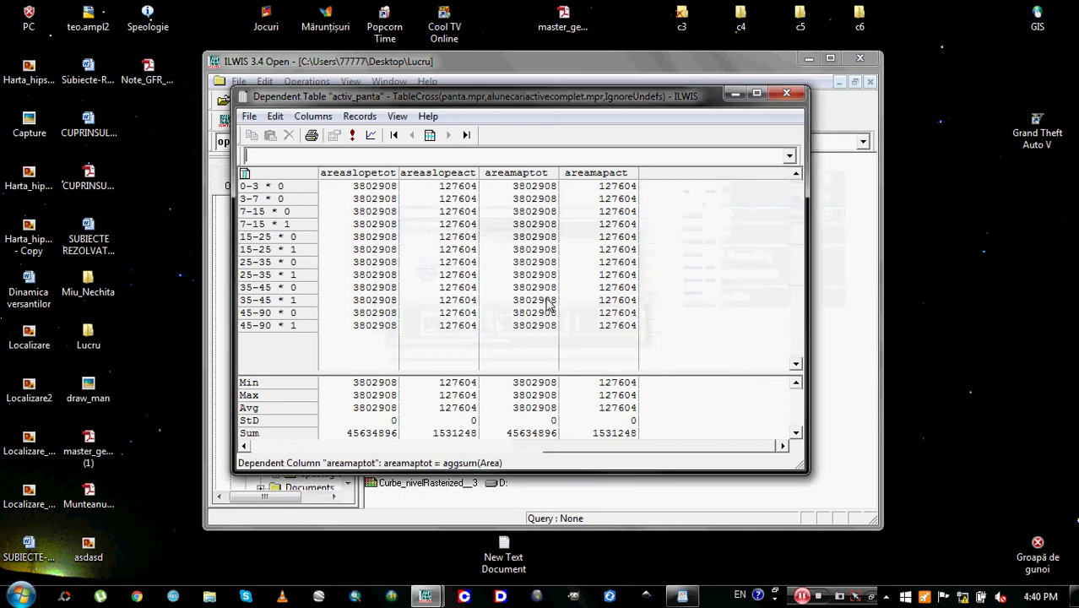
Step: Reuse the earlier expression densclass:=areaslopeact/areaslopetot to recreate the column with precision 0.0001
{"action": "left_click", "coordinate": [789, 156]}
{"action": "left_click", "coordinate": [357, 173]}
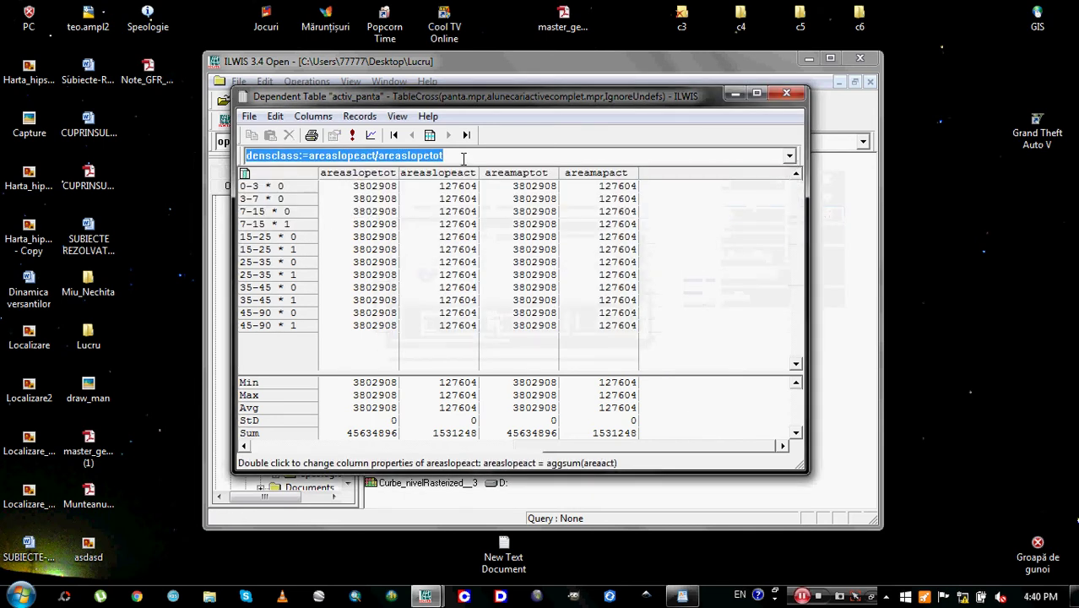
{"action": "left_click", "coordinate": [463, 157]}
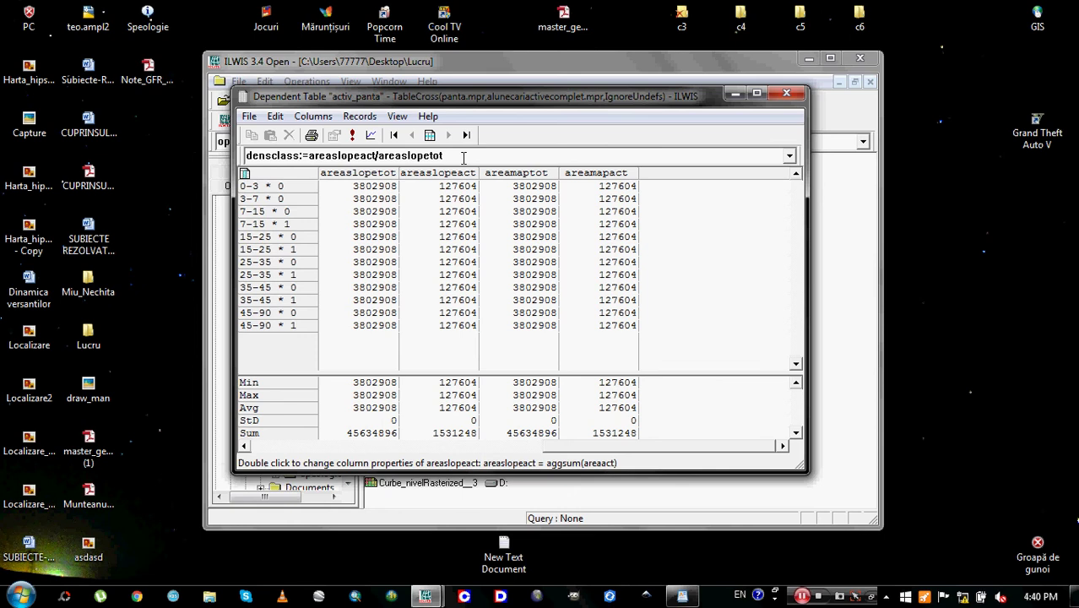
{"action": "key", "text": "Return"}
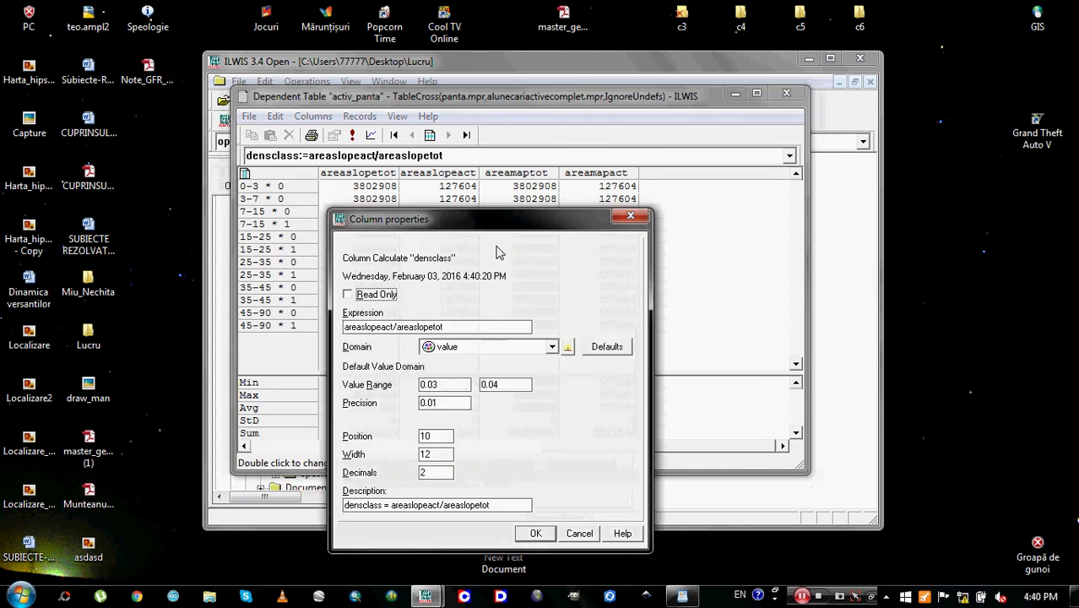
{"action": "left_click_drag", "start_coordinate": [498, 223], "coordinate": [511, 135]}
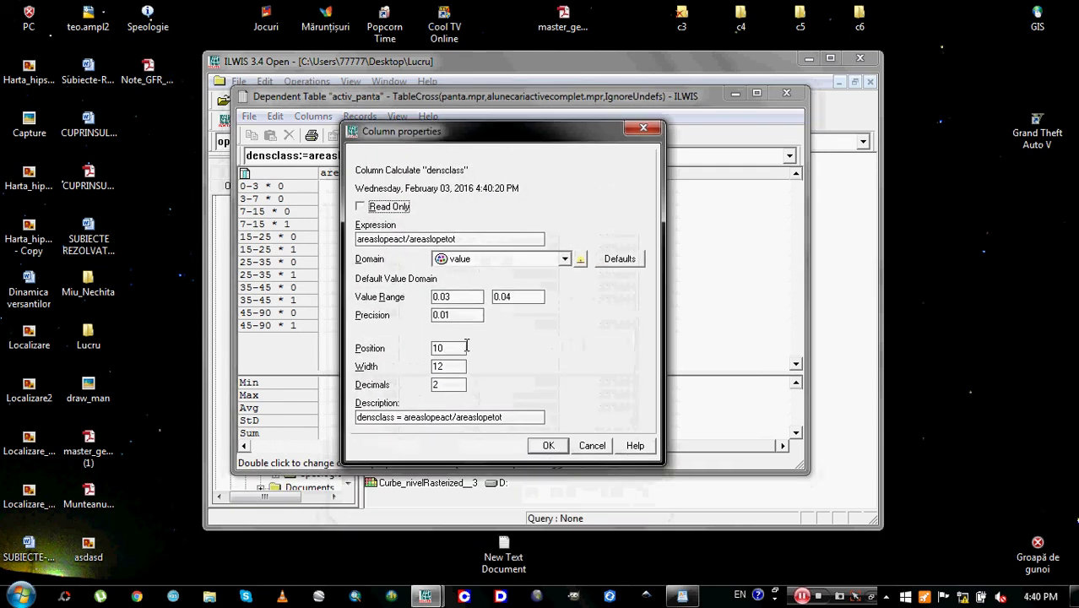
{"action": "left_click", "coordinate": [444, 315]}
{"action": "type", "text": "00"}
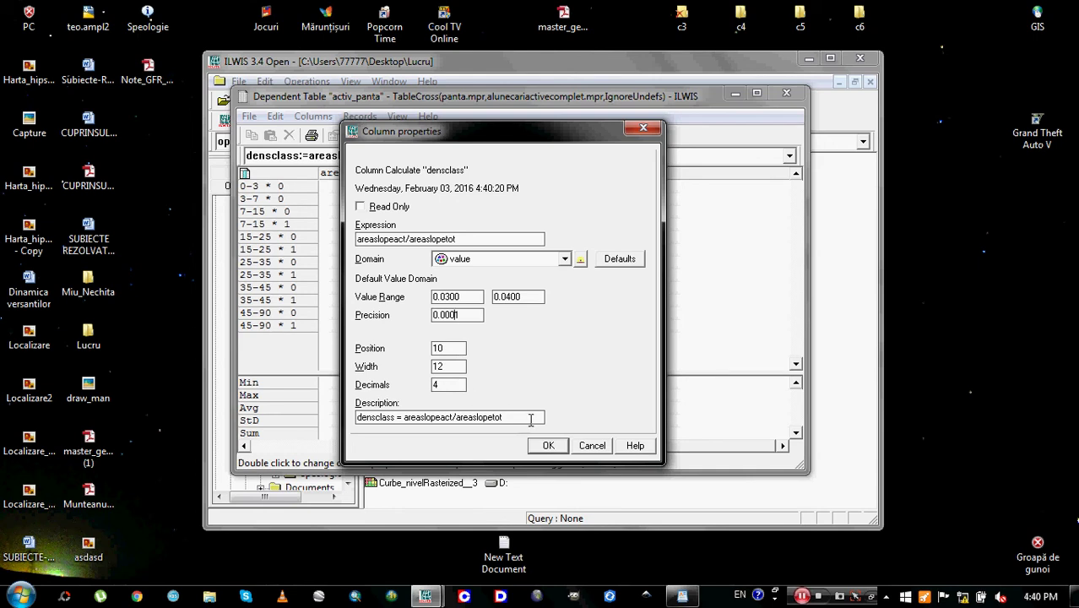
{"action": "left_click", "coordinate": [549, 446]}
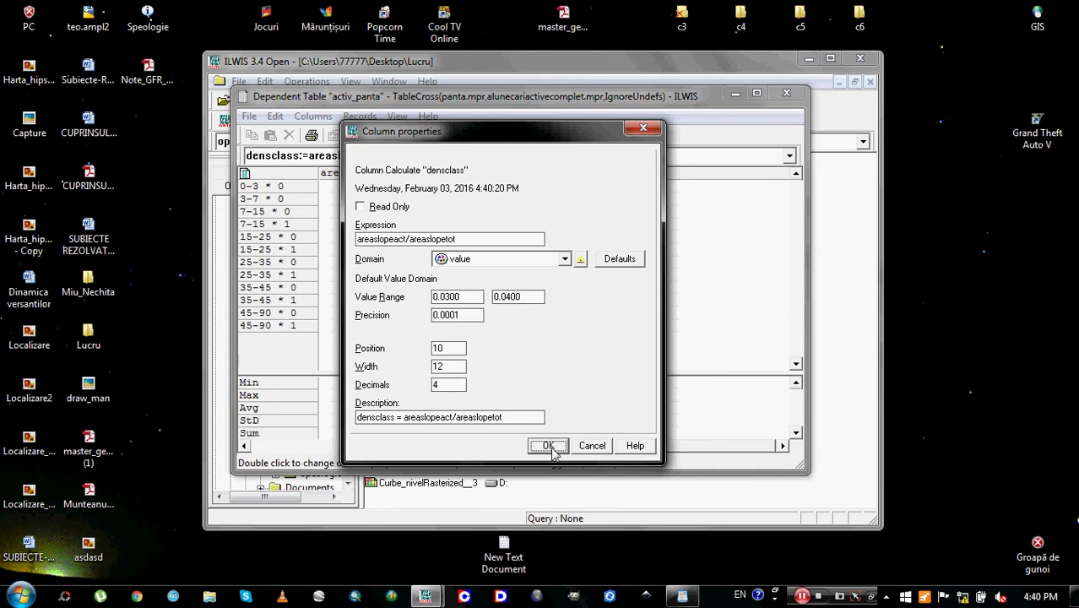
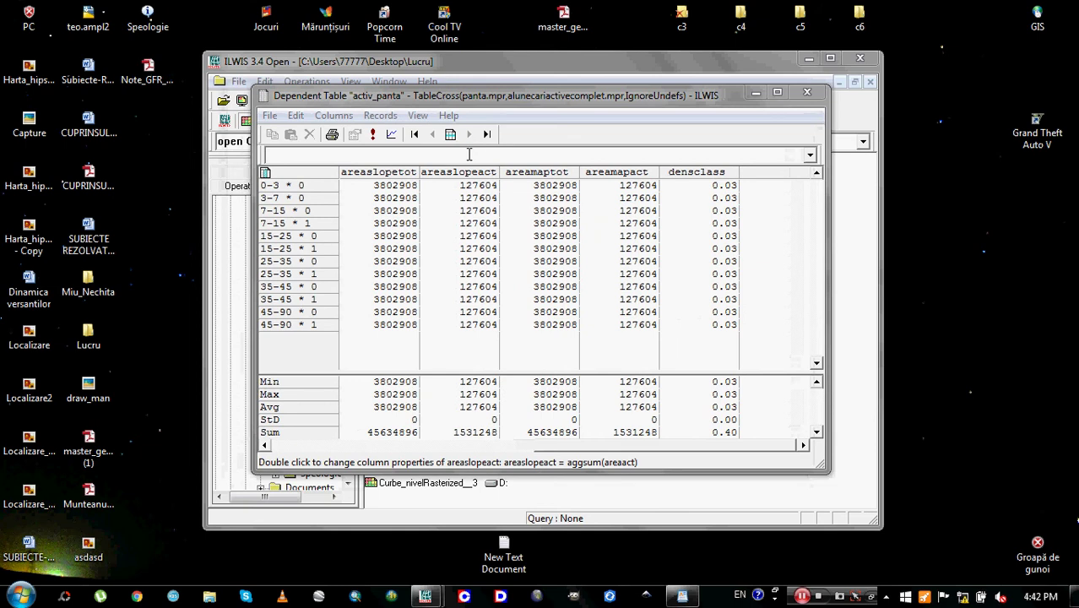
Step: Try to calculate a densmap column with the expression densmap:=areamapact/aremaptot
{"action": "left_click", "coordinate": [470, 157]}
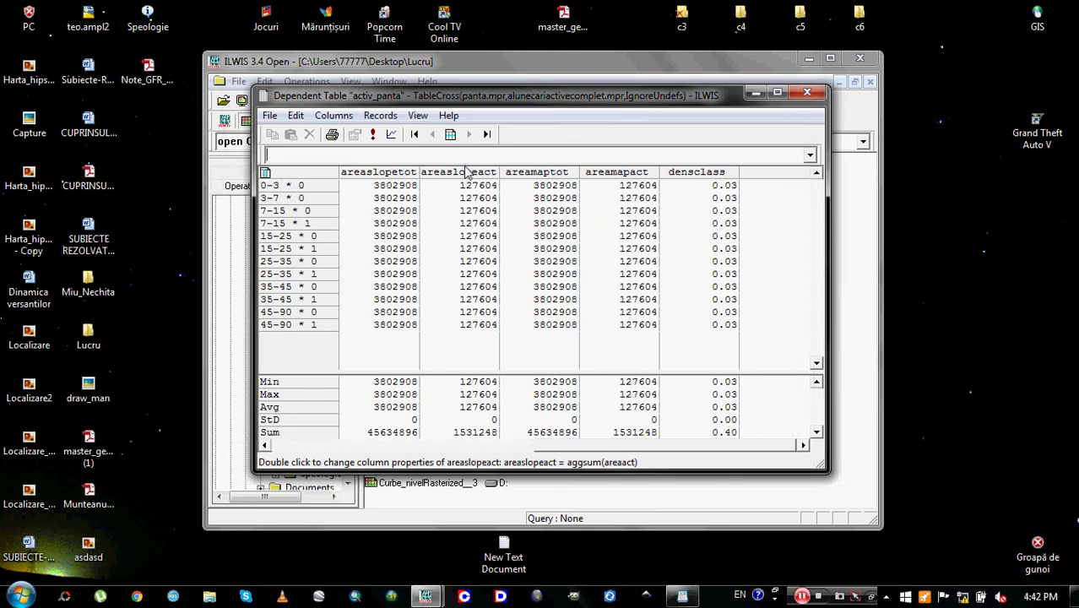
{"action": "type", "text": "densmap:="}
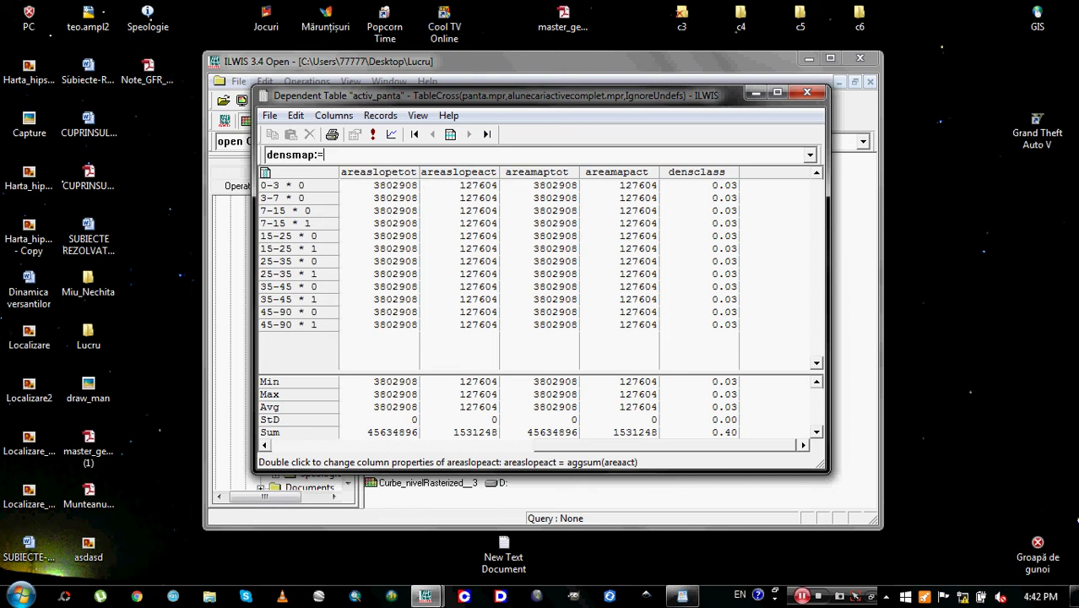
{"action": "type", "text": "area"}
{"action": "type", "text": "mapact"}
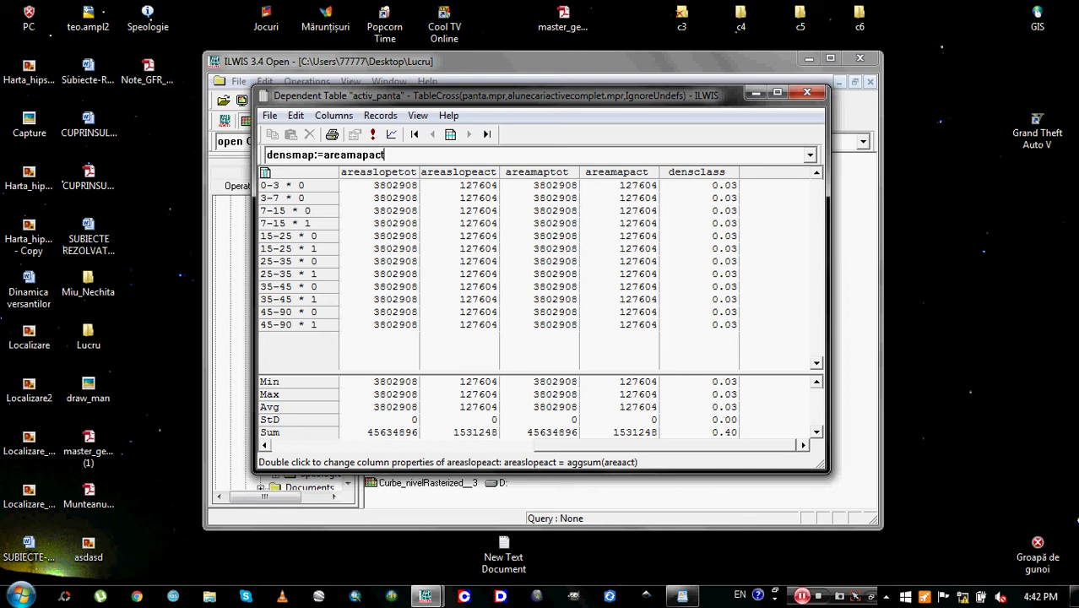
{"action": "type", "text": "/aremaptot"}
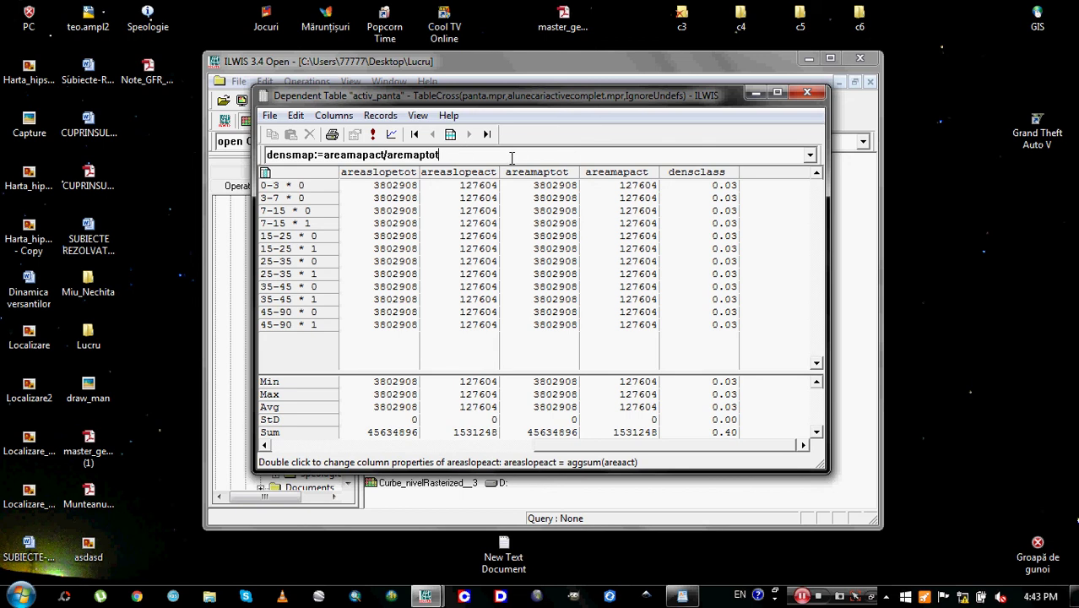
{"action": "key", "text": "Return"}
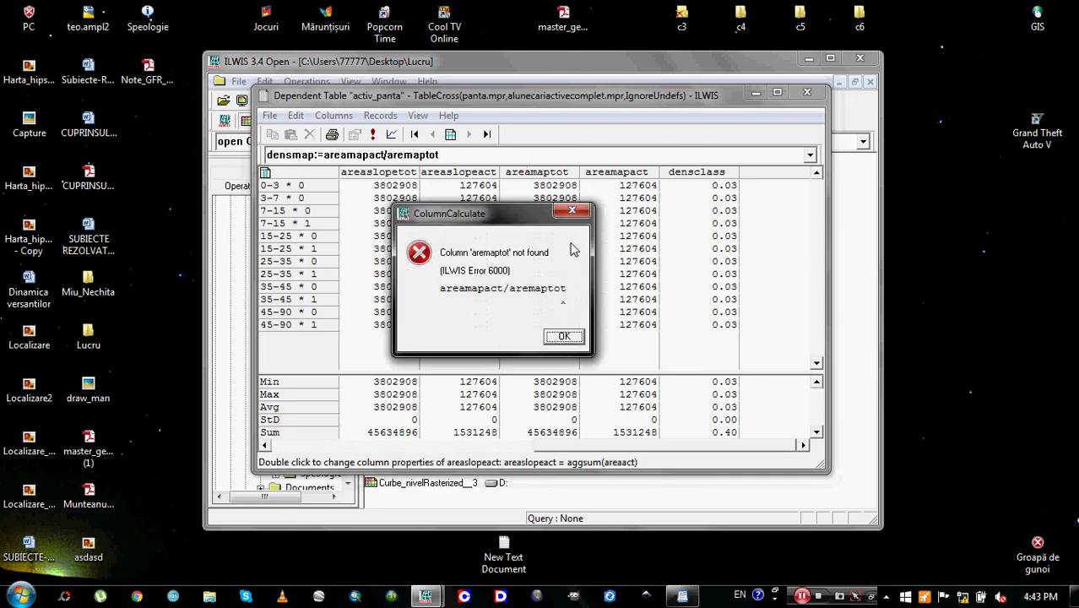
{"action": "left_click", "coordinate": [560, 338]}
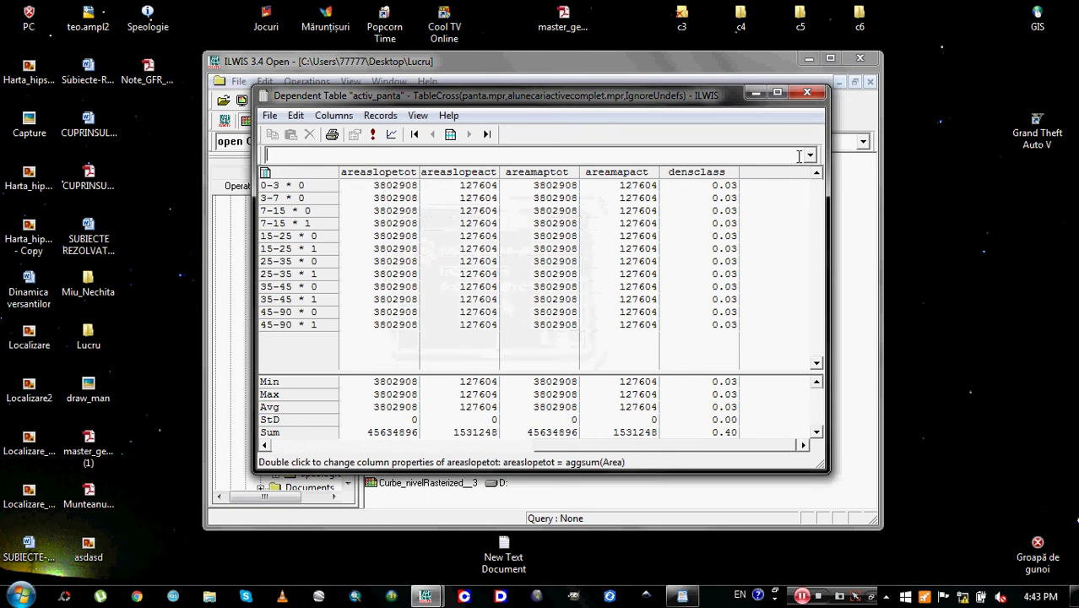
Step: Recall the densmap expression, correct it to densmap:=areamapact/areamaptot and run it
{"action": "left_click", "coordinate": [810, 156]}
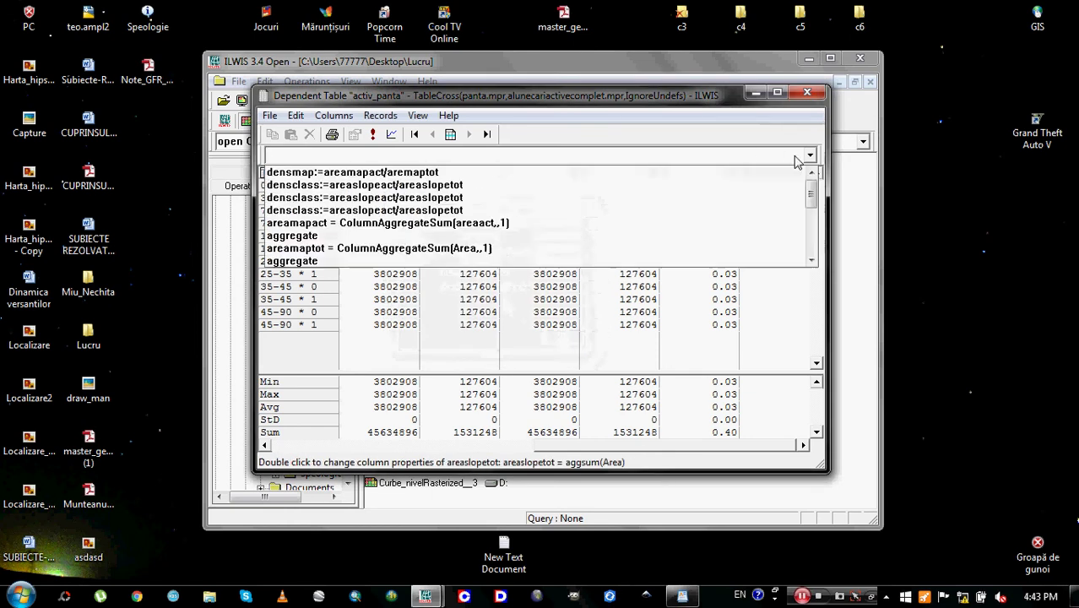
{"action": "left_click", "coordinate": [363, 172]}
{"action": "left_click", "coordinate": [405, 155]}
{"action": "type", "text": "ap:=areamapact/areamaptot"}
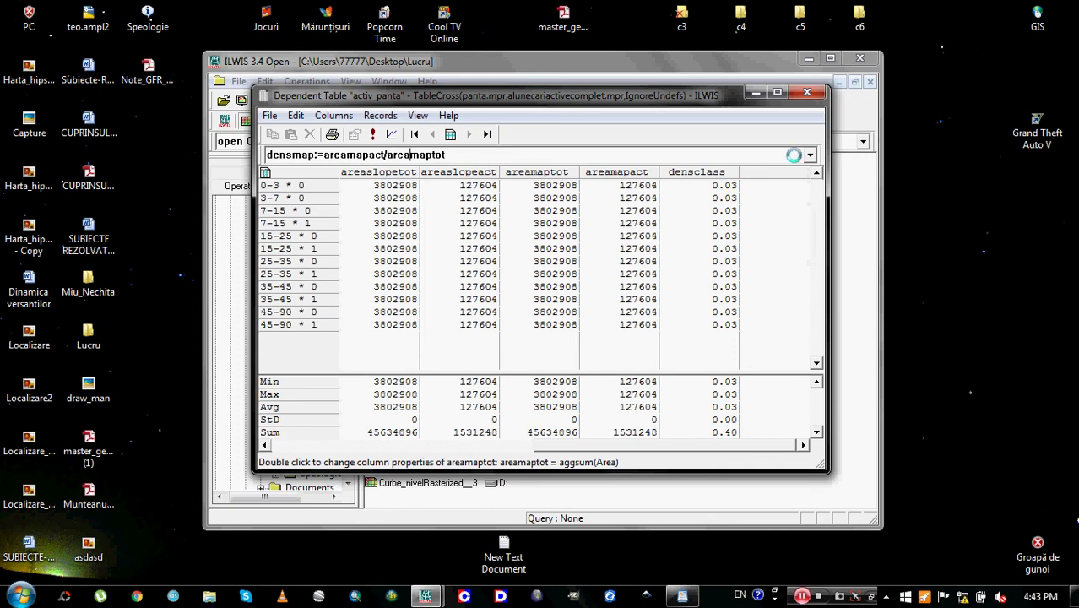
{"action": "key", "text": "Return"}
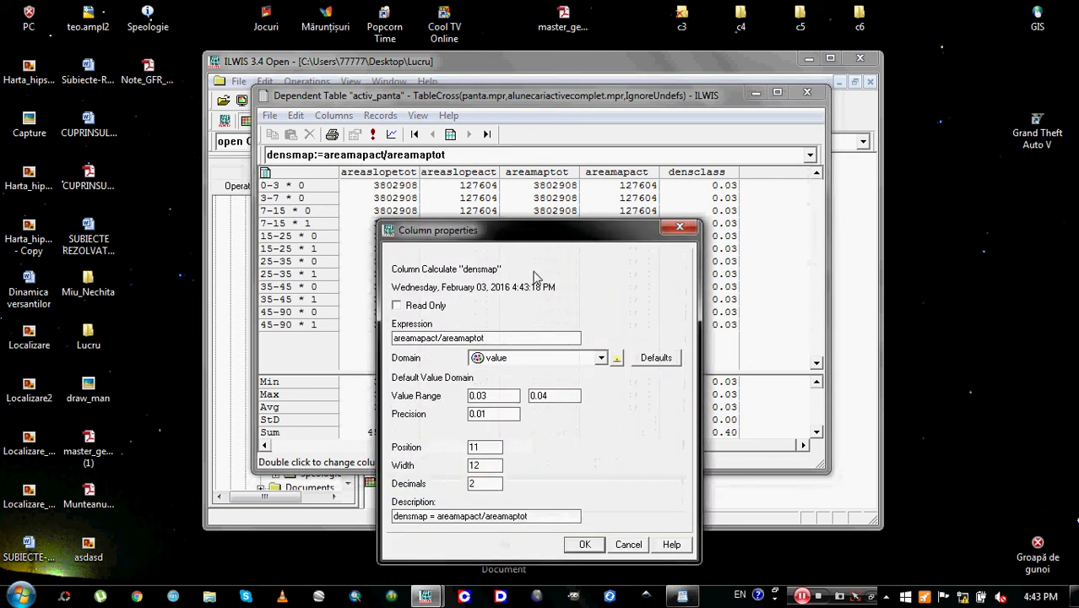
Step: Set the densmap column's precision to 0.0001 and create the column
{"action": "left_click_drag", "start_coordinate": [525, 238], "coordinate": [513, 168]}
{"action": "double_click", "coordinate": [548, 325]}
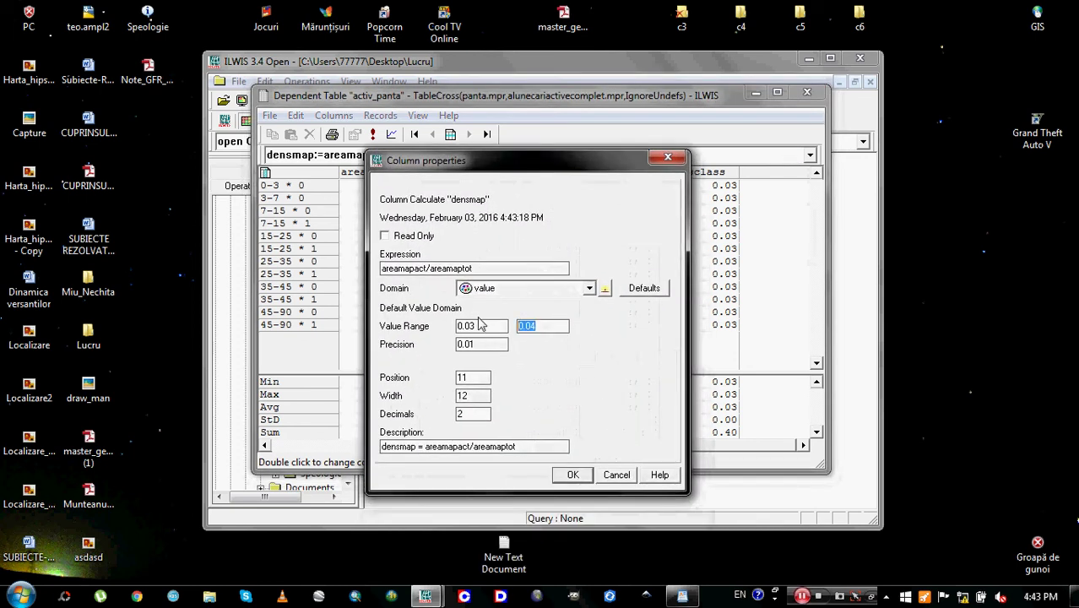
{"action": "double_click", "coordinate": [469, 344]}
{"action": "type", "text": "0"}
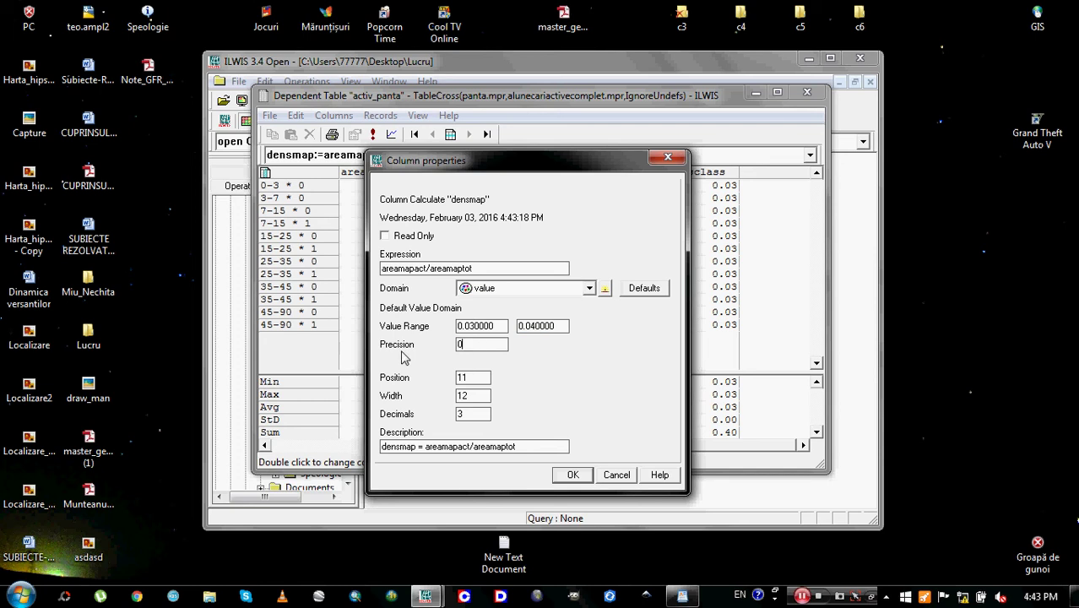
{"action": "type", "text": ".0001"}
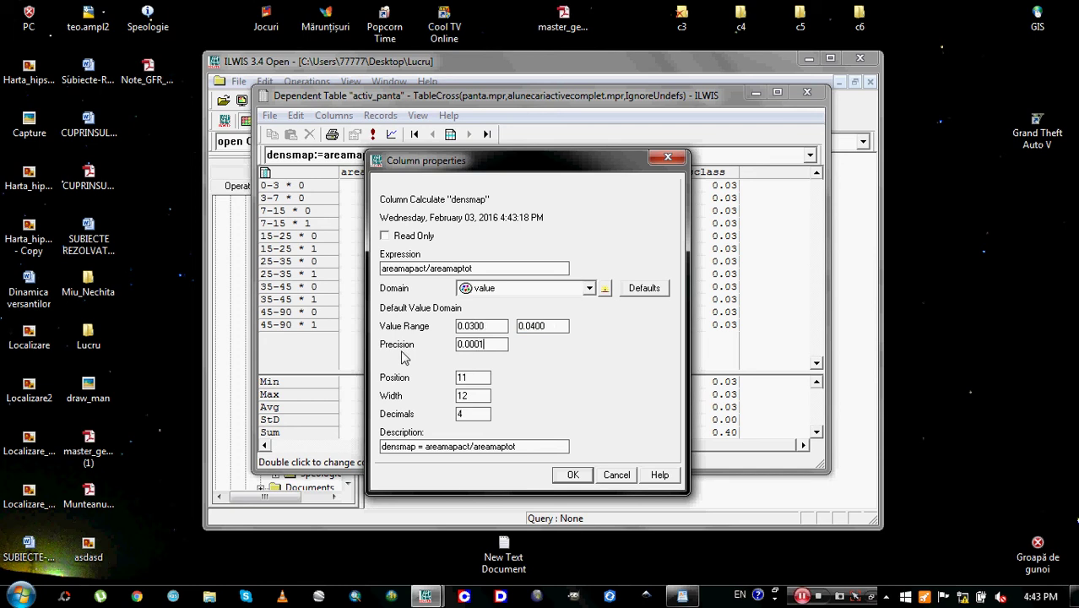
{"action": "left_click", "coordinate": [581, 477]}
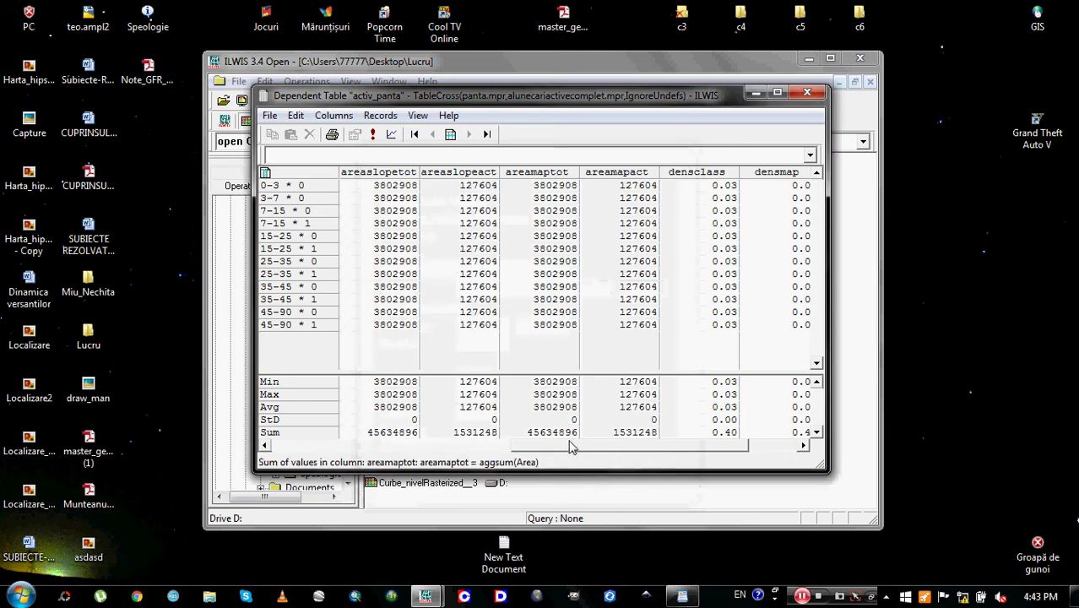
{"action": "left_click_drag", "start_coordinate": [570, 452], "coordinate": [631, 451]}
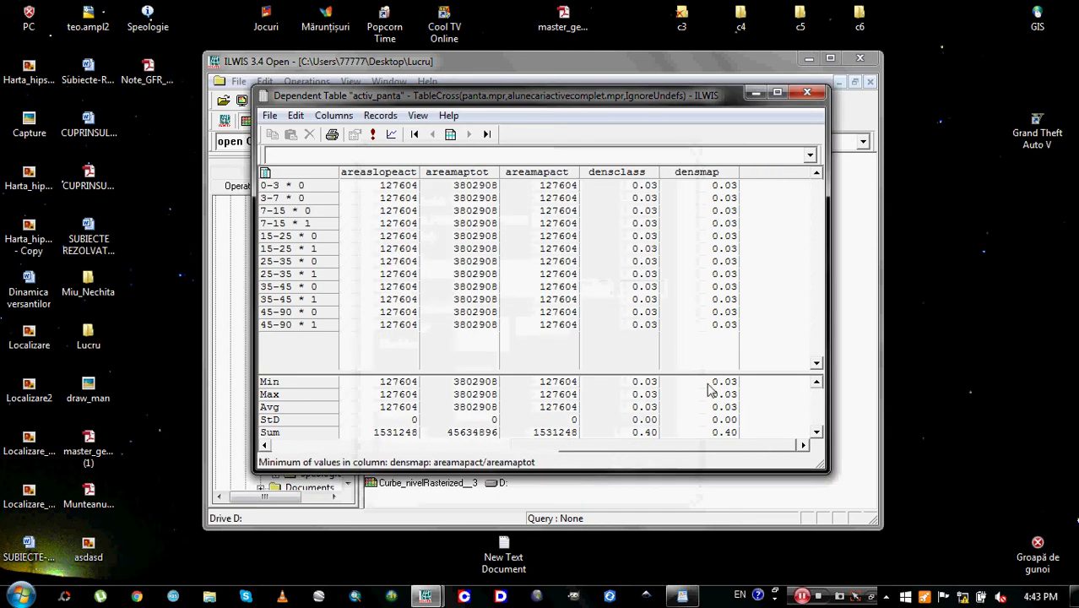
{"action": "left_click_drag", "start_coordinate": [658, 102], "coordinate": [656, 99]}
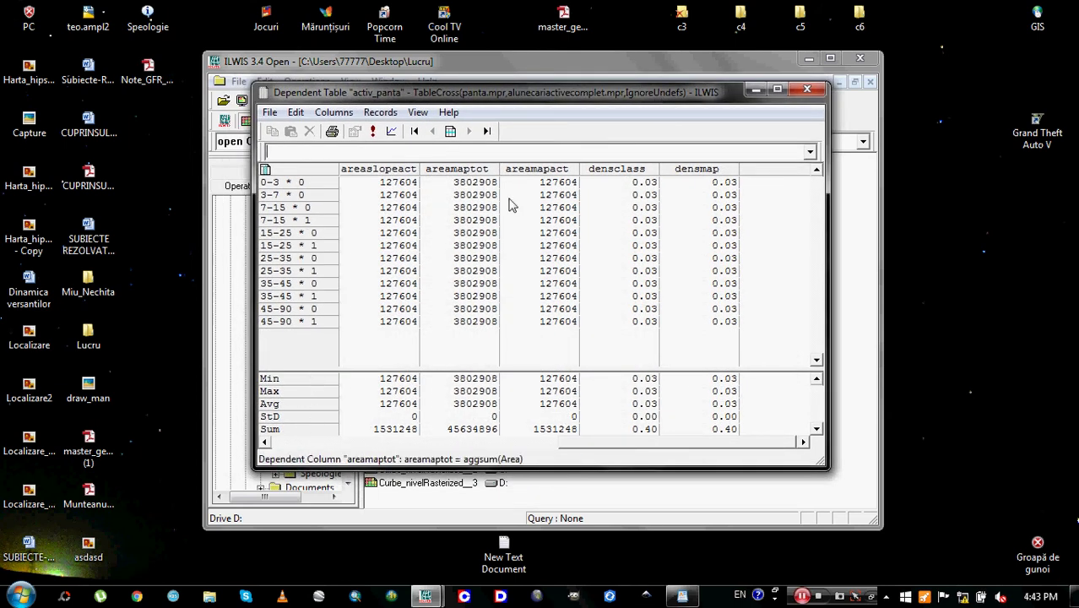
{"action": "left_click_drag", "start_coordinate": [517, 101], "coordinate": [533, 98]}
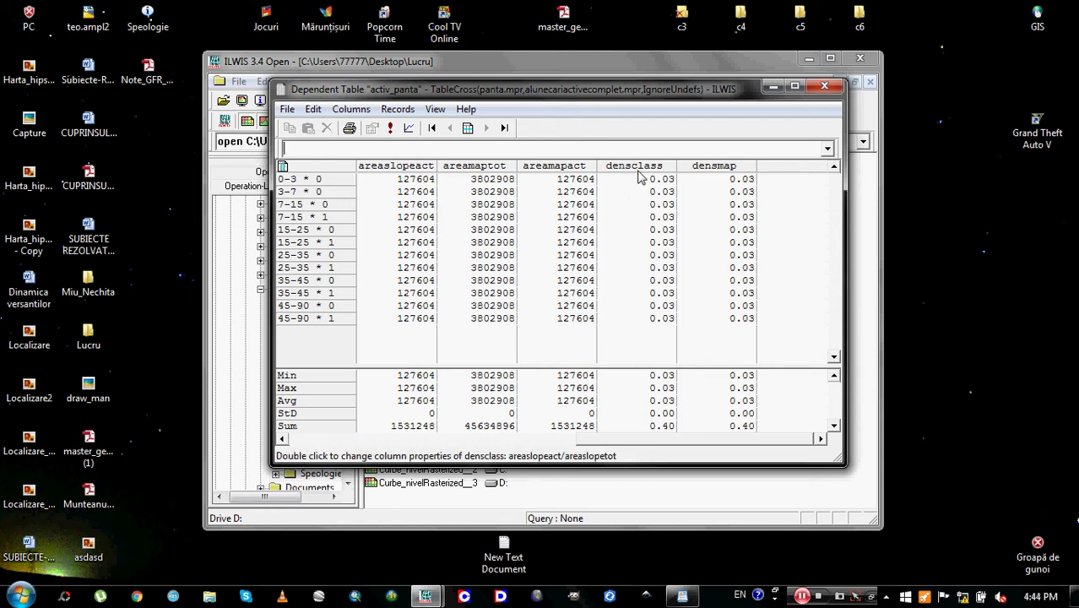
Step: Set the densmap column's number of decimals to 4 in its column properties
{"action": "right_click", "coordinate": [713, 168]}
{"action": "left_click", "coordinate": [714, 168]}
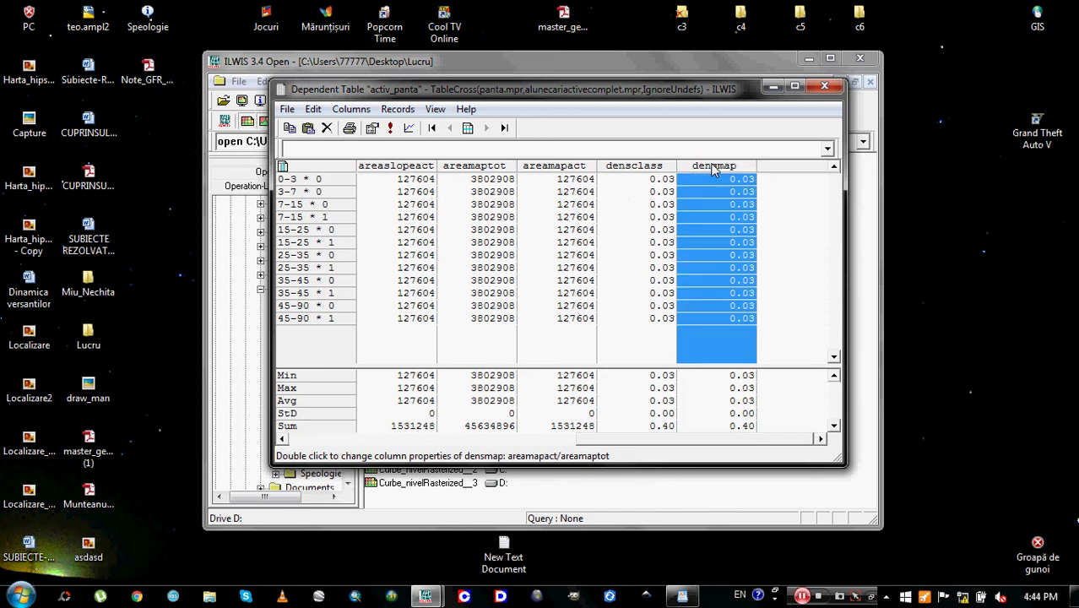
{"action": "right_click", "coordinate": [713, 168]}
{"action": "left_click", "coordinate": [787, 292]}
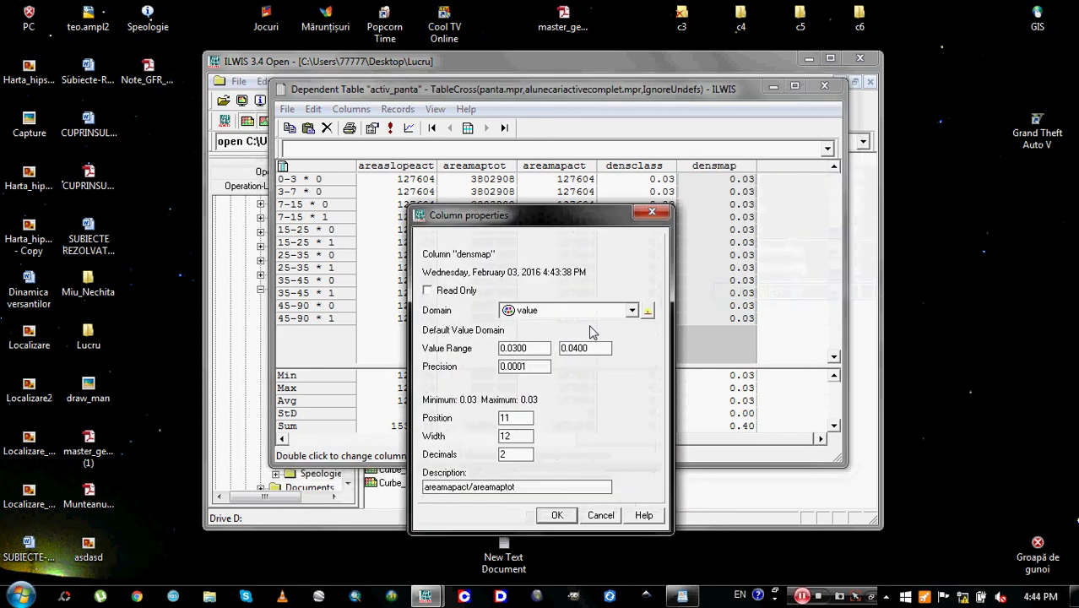
{"action": "double_click", "coordinate": [517, 454]}
{"action": "type", "text": "4"}
{"action": "left_click", "coordinate": [557, 517]}
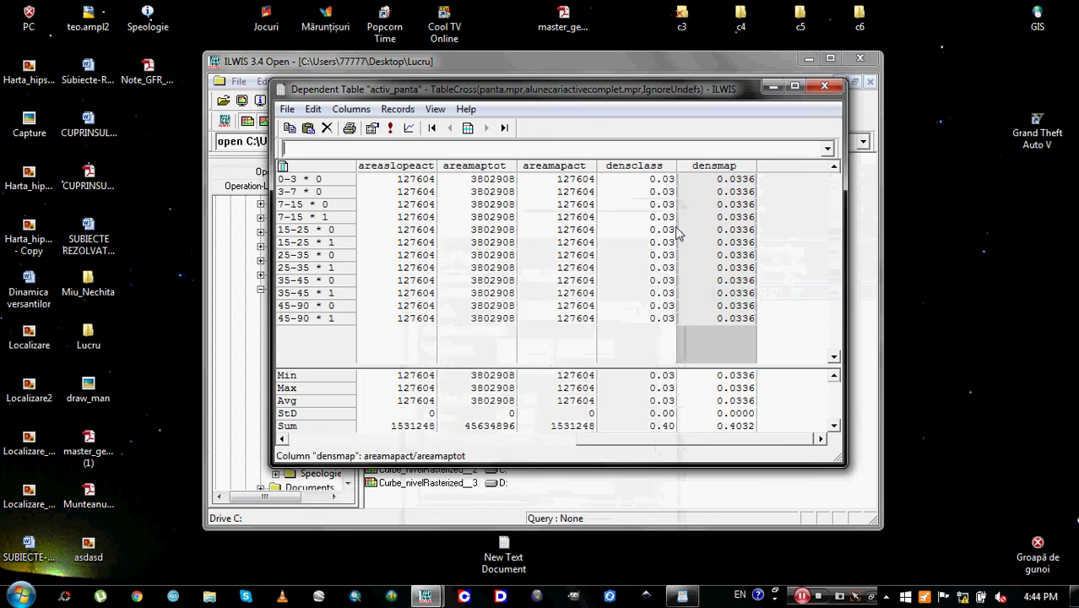
Step: Set the densclass column's number of decimals to 4 in its column properties
{"action": "left_click", "coordinate": [633, 167]}
{"action": "right_click", "coordinate": [652, 162]}
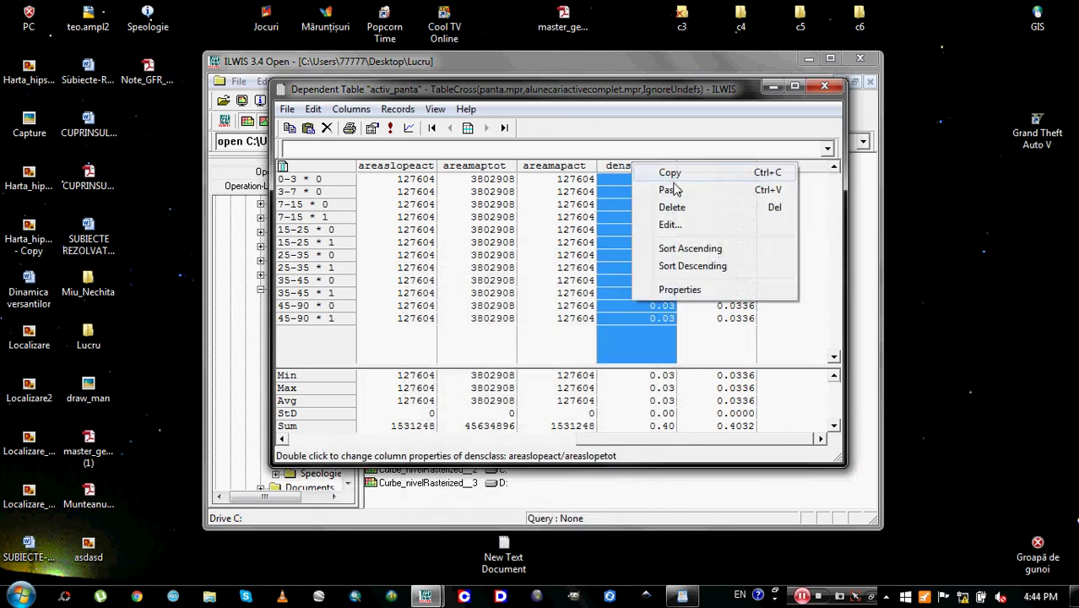
{"action": "left_click", "coordinate": [705, 289]}
{"action": "double_click", "coordinate": [497, 452]}
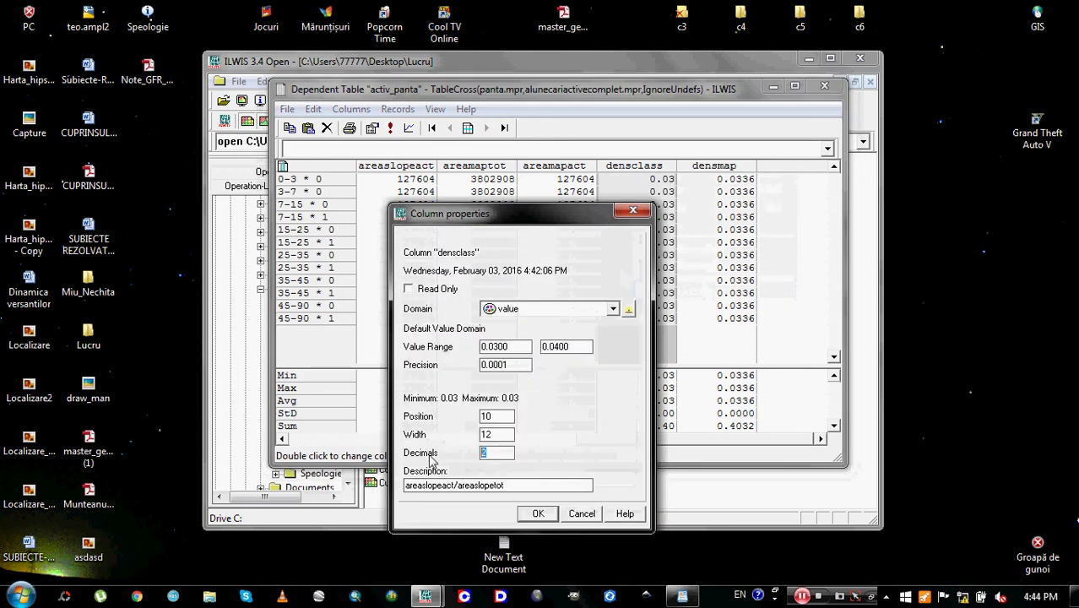
{"action": "type", "text": "4"}
{"action": "left_click", "coordinate": [538, 514]}
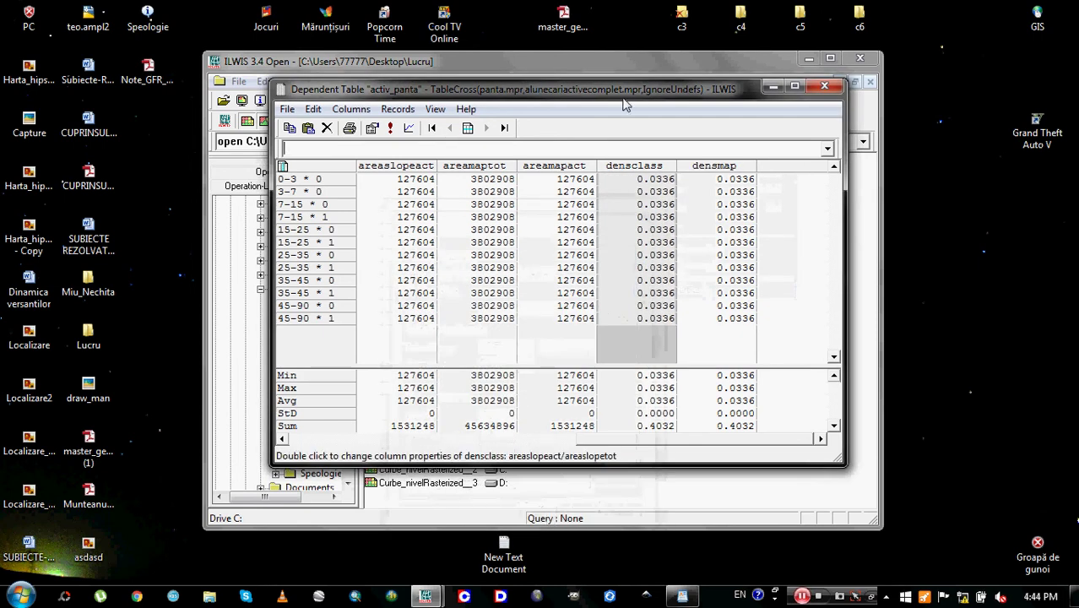
{"action": "key", "text": "ctrl+a"}
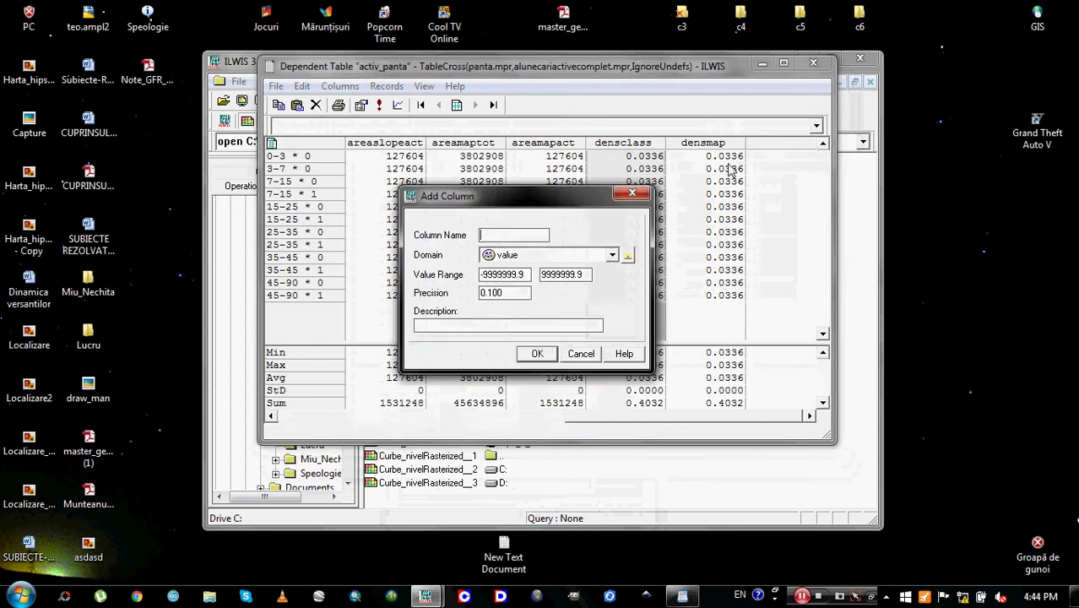
{"action": "left_click", "coordinate": [635, 195]}
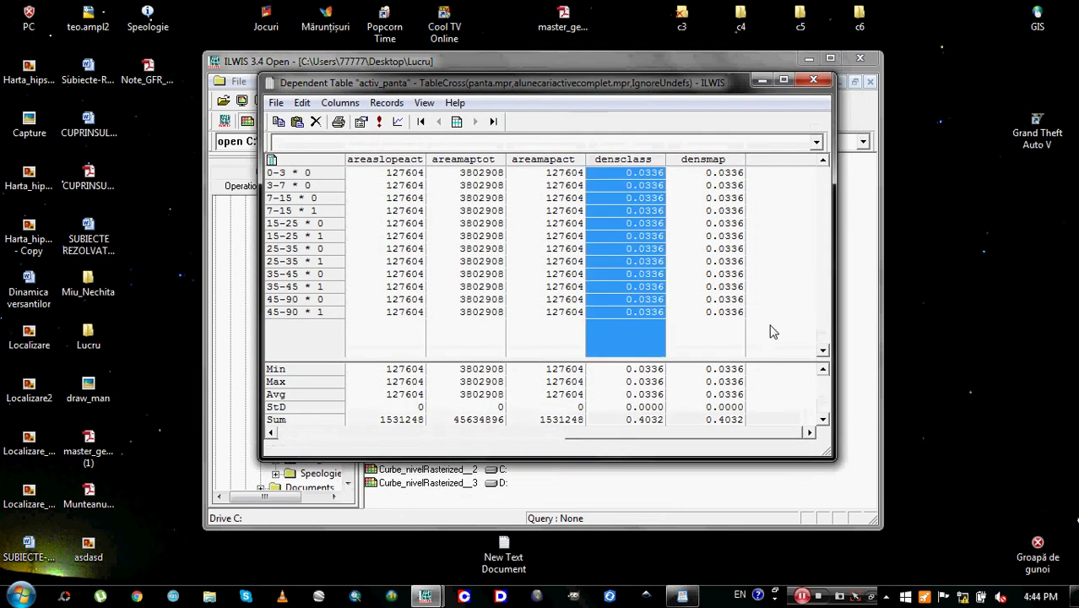
{"action": "left_click", "coordinate": [739, 185]}
{"action": "left_click", "coordinate": [773, 173]}
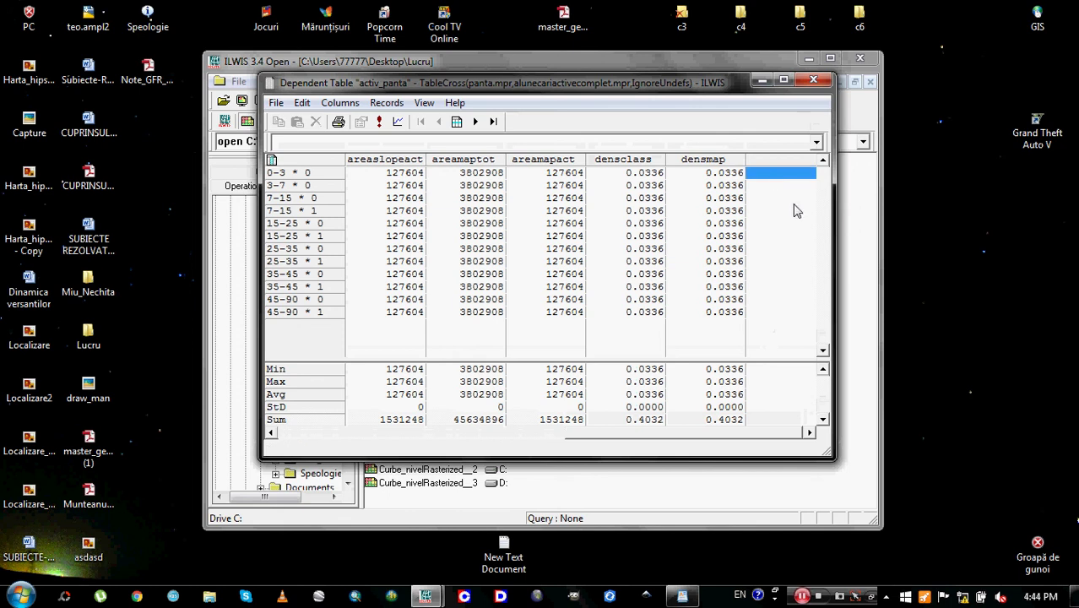
{"action": "left_click", "coordinate": [801, 596]}
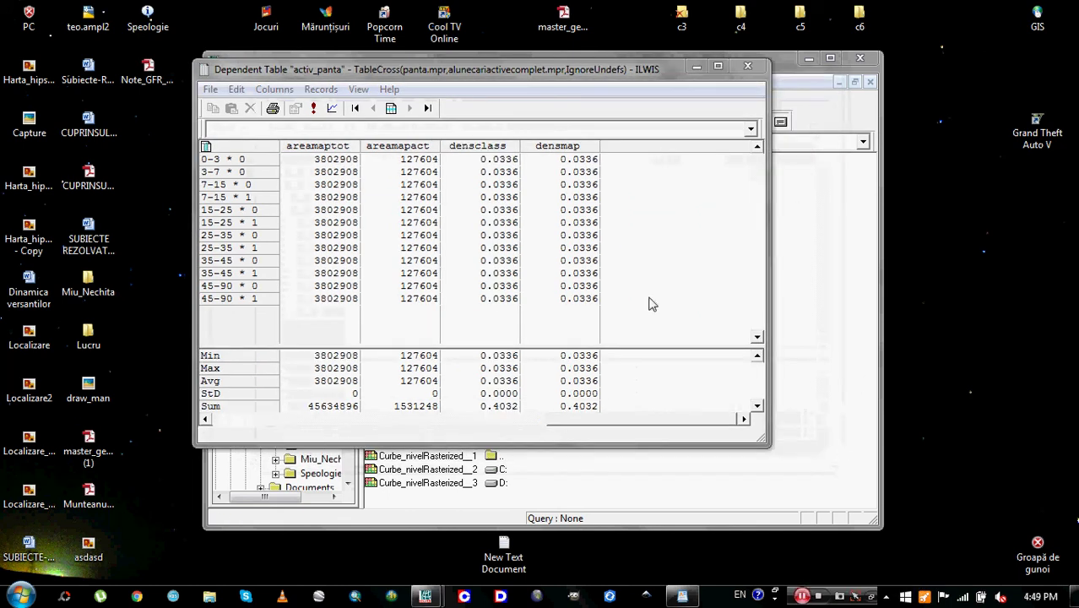
Step: Recall the expression w:=ln(densclass/densmap) from the command history and create the w column with precision 0.0001 and 4 decimals
{"action": "left_click", "coordinate": [750, 129]}
{"action": "scroll", "coordinate": [751, 169], "scroll_direction": "up", "scroll_amount": 1}
{"action": "left_click", "coordinate": [750, 130]}
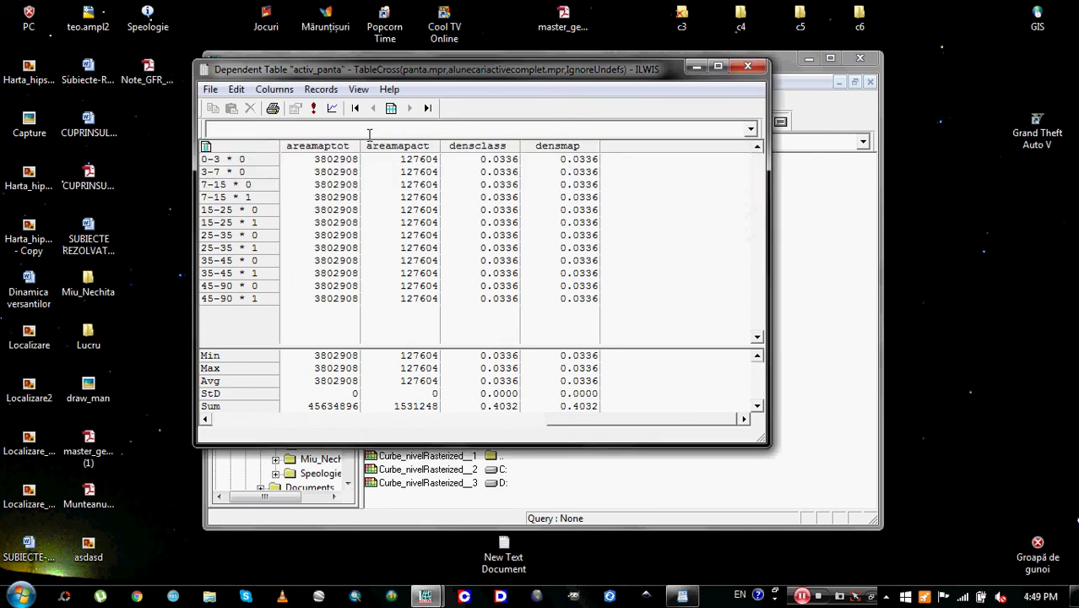
{"action": "left_click", "coordinate": [750, 129]}
{"action": "left_click", "coordinate": [378, 146]}
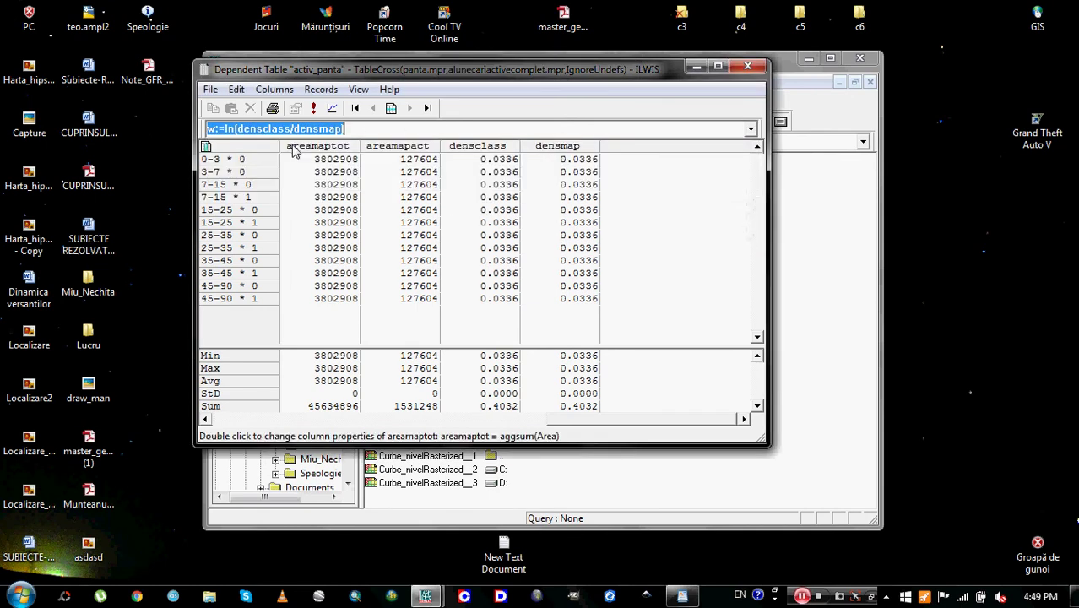
{"action": "left_click", "coordinate": [377, 133]}
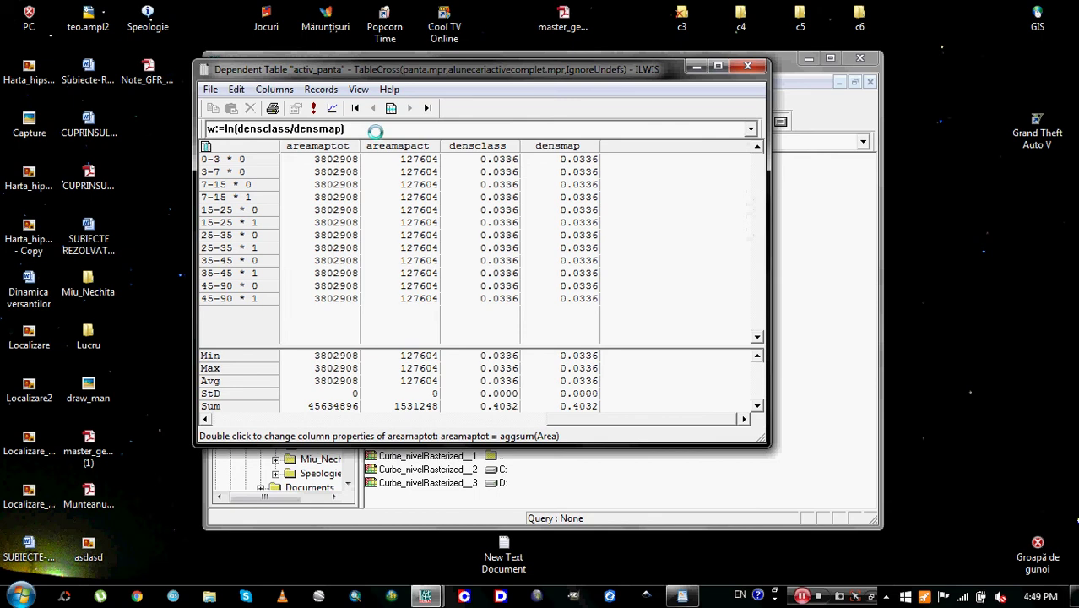
{"action": "key", "text": "Return"}
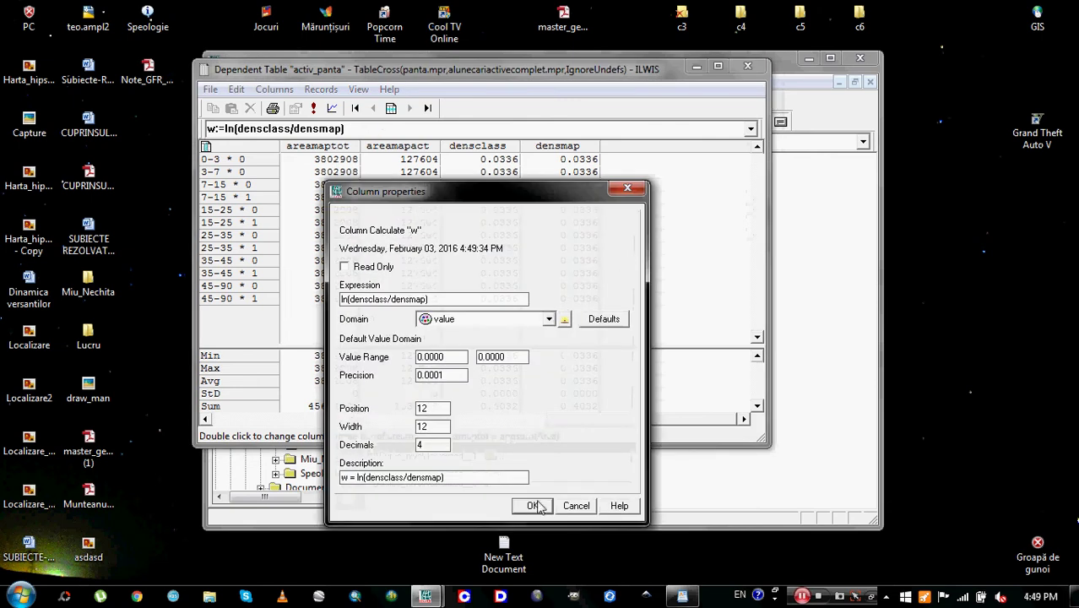
{"action": "left_click", "coordinate": [532, 503]}
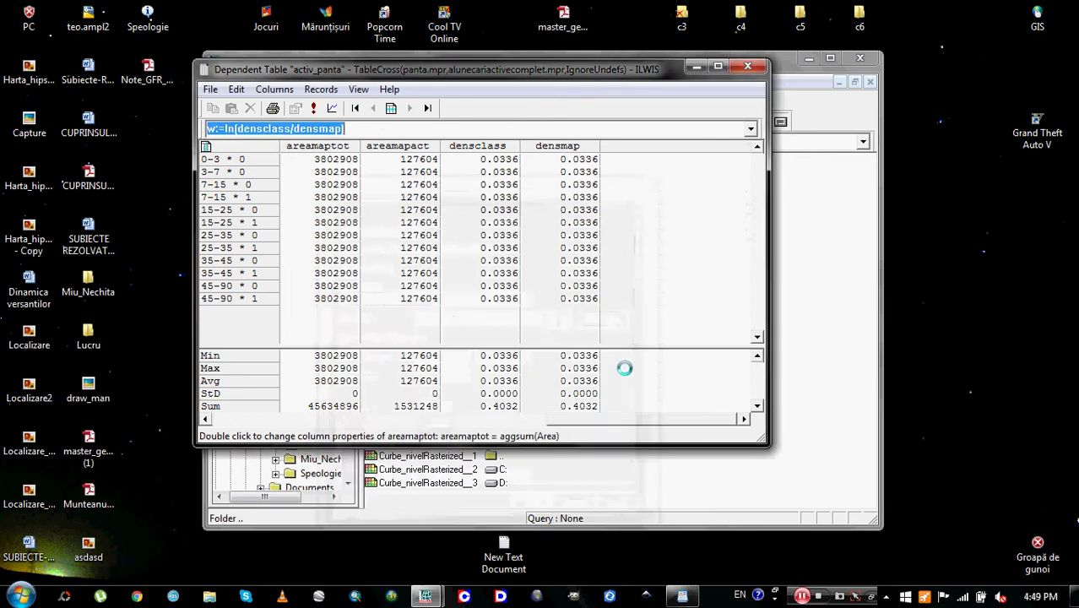
{"action": "left_click", "coordinate": [802, 596]}
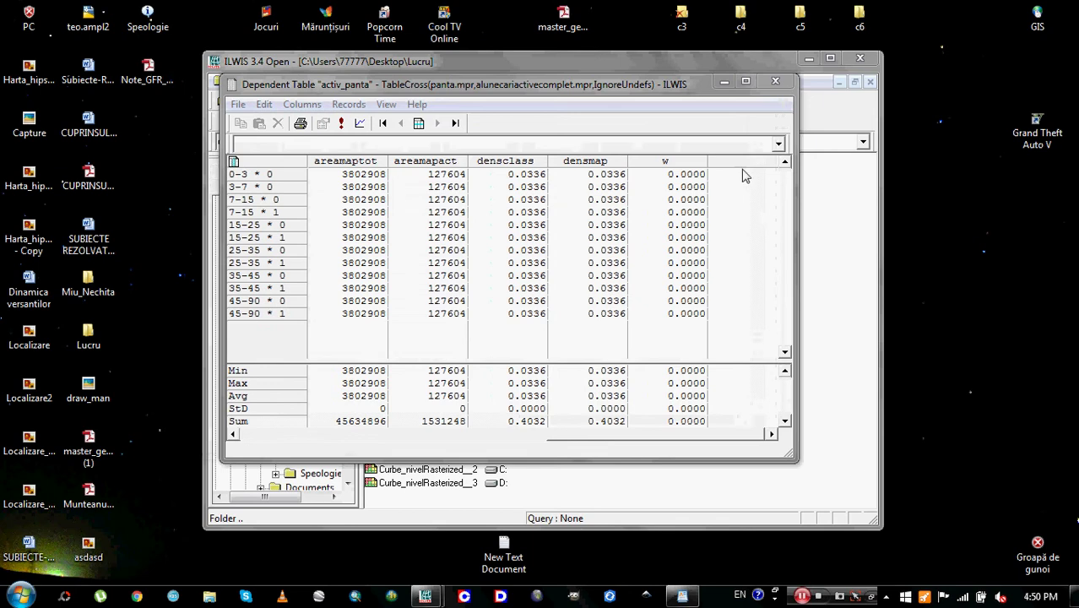
Step: Close the activ_panta cross table and create a new table named panta_w with the panta domain
{"action": "left_click", "coordinate": [775, 81]}
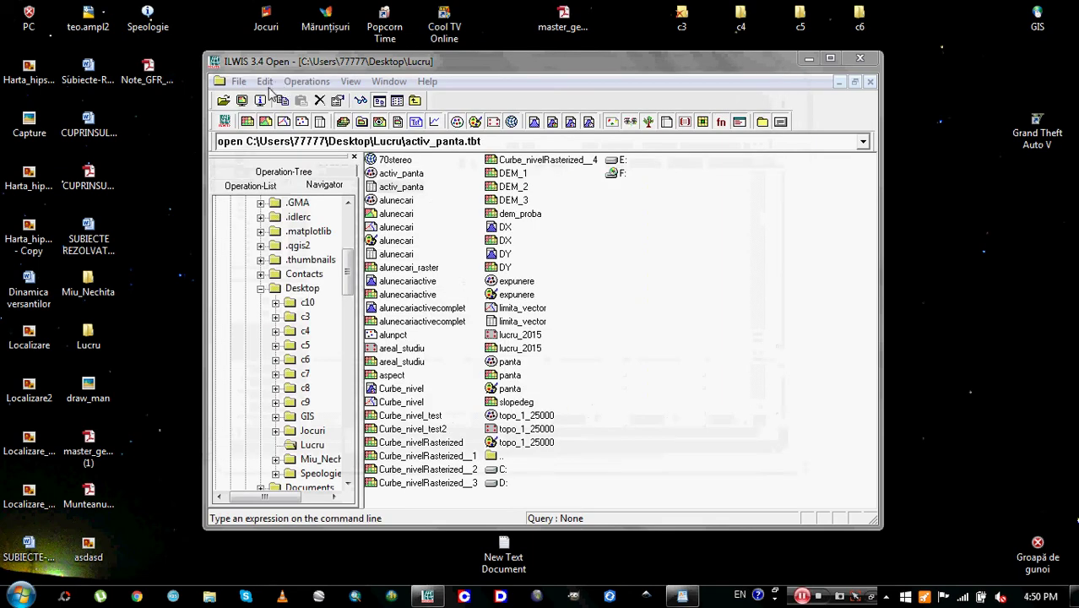
{"action": "left_click", "coordinate": [295, 82]}
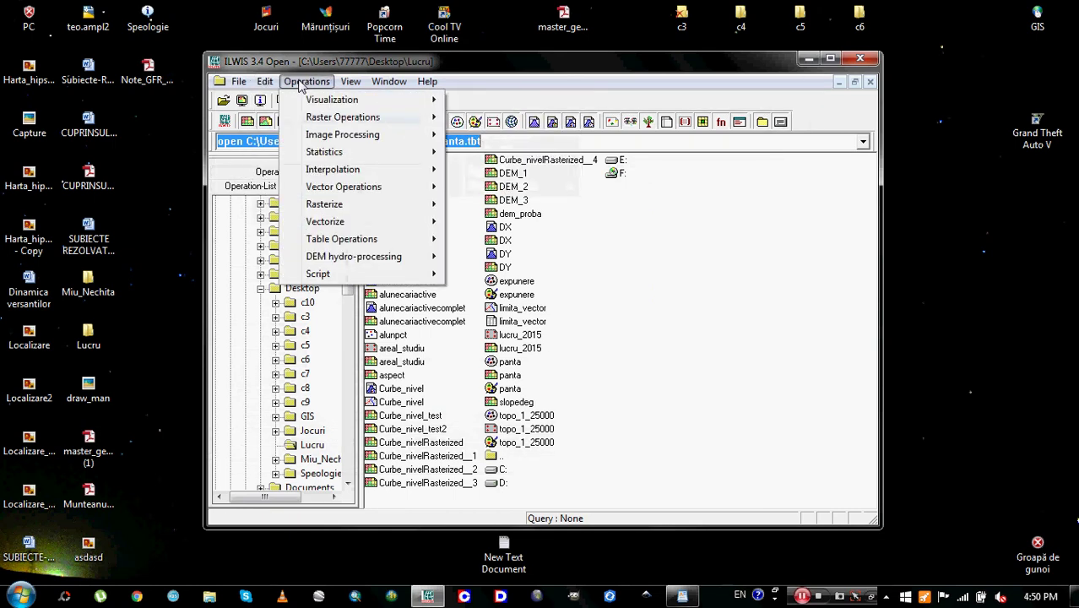
{"action": "mouse_move", "coordinate": [239, 82]}
{"action": "mouse_move", "coordinate": [270, 99]}
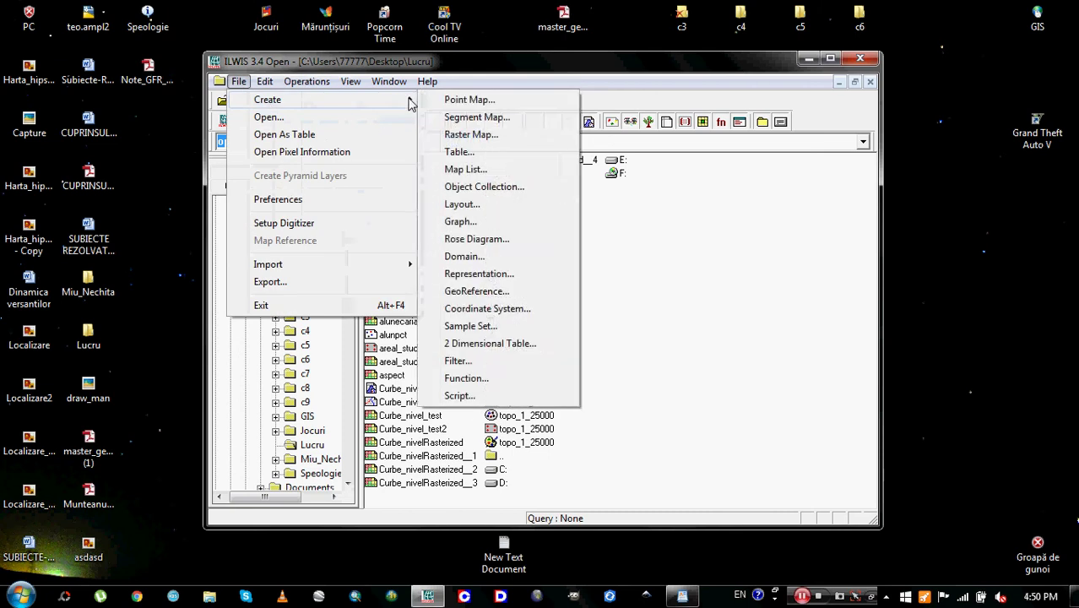
{"action": "left_click", "coordinate": [473, 159]}
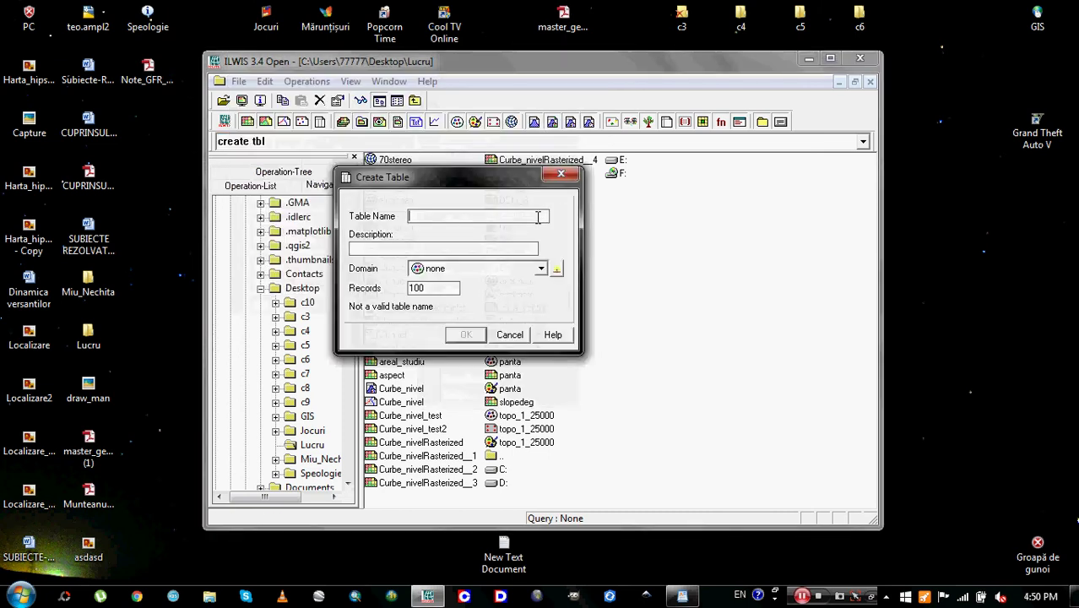
{"action": "type", "text": "panta_w"}
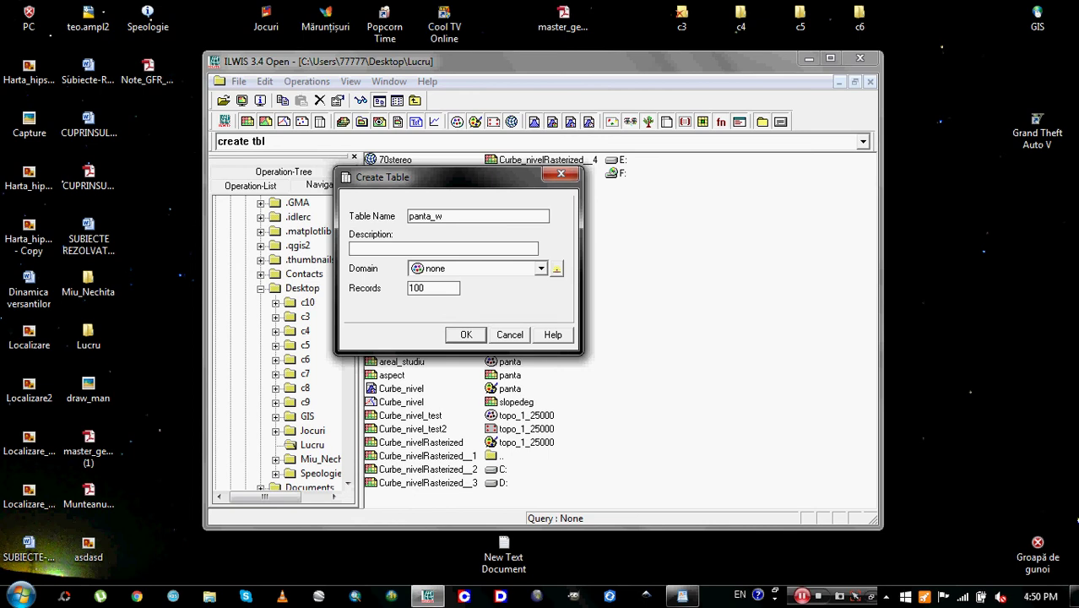
{"action": "left_click", "coordinate": [541, 268]}
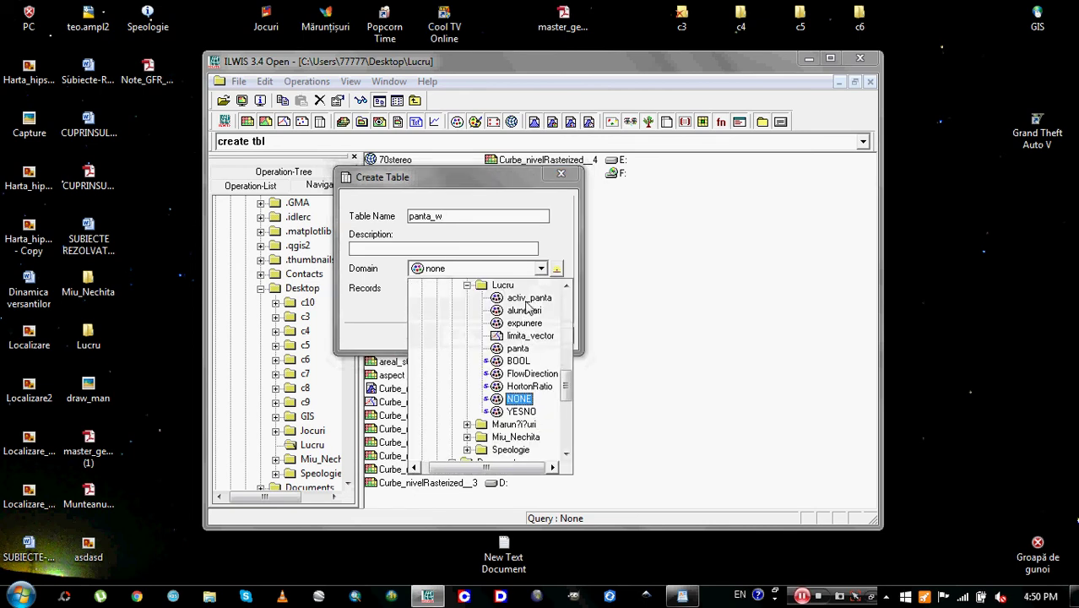
{"action": "left_click", "coordinate": [520, 349]}
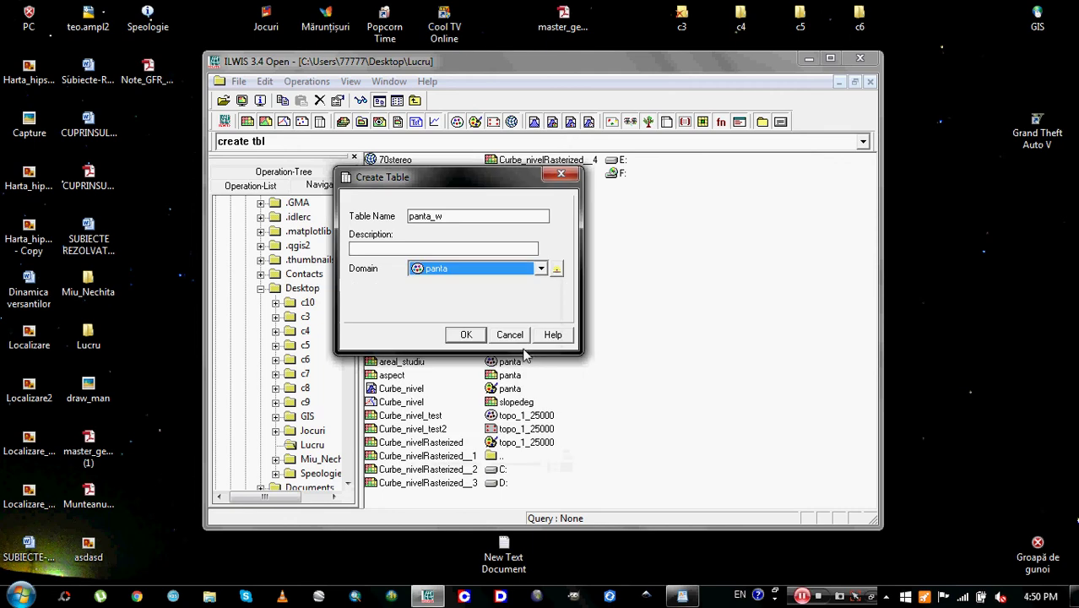
{"action": "left_click", "coordinate": [460, 336]}
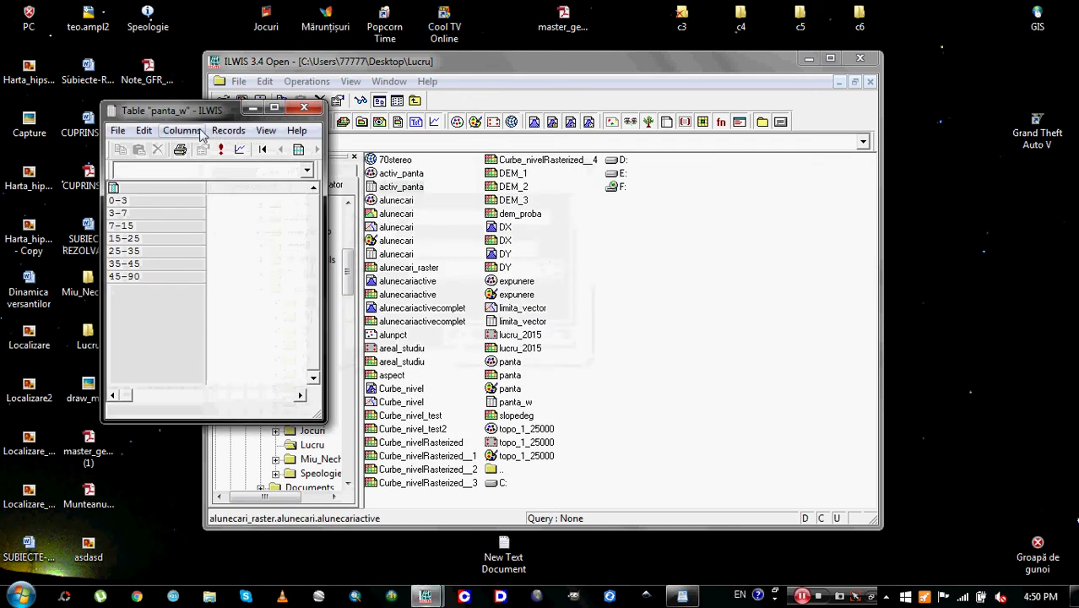
Step: Start joining a column into the panta_w table, choosing activ_panta from the Lucru folder as the source table
{"action": "left_click_drag", "start_coordinate": [239, 117], "coordinate": [457, 143]}
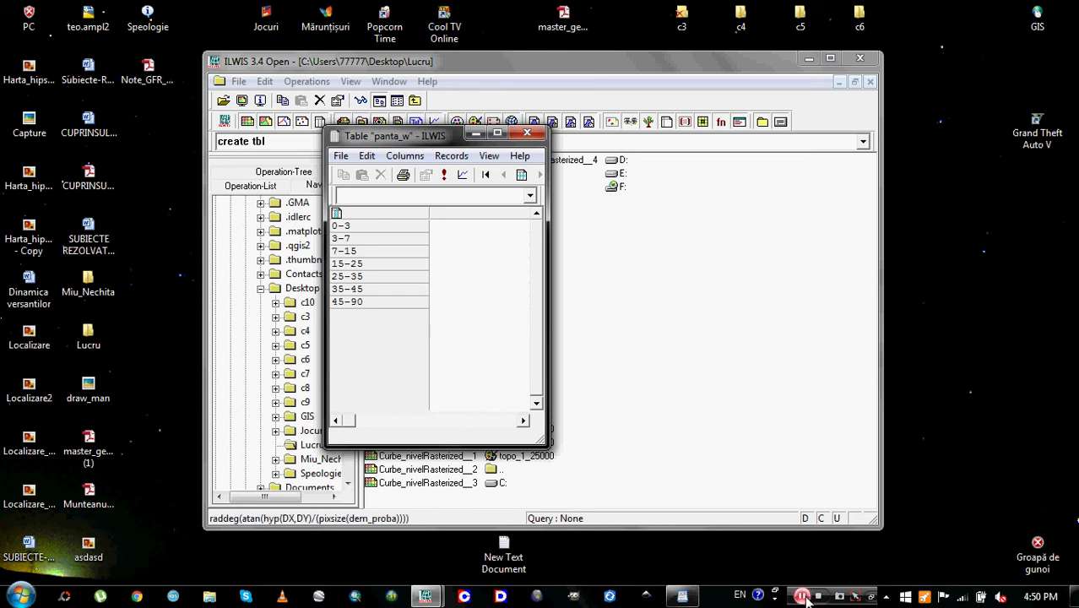
{"action": "left_click", "coordinate": [402, 158]}
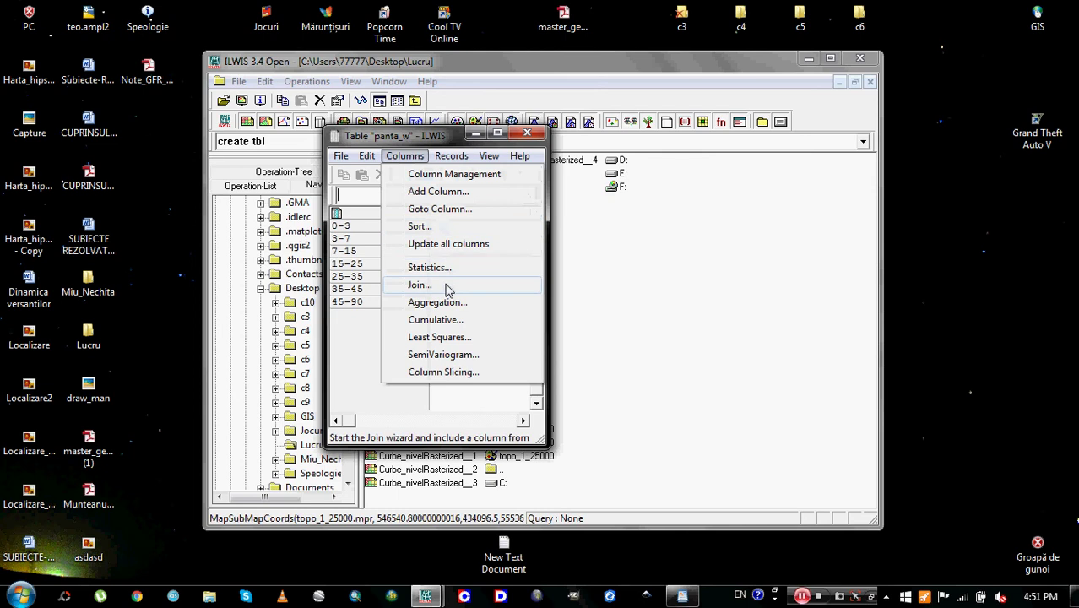
{"action": "left_click", "coordinate": [420, 285]}
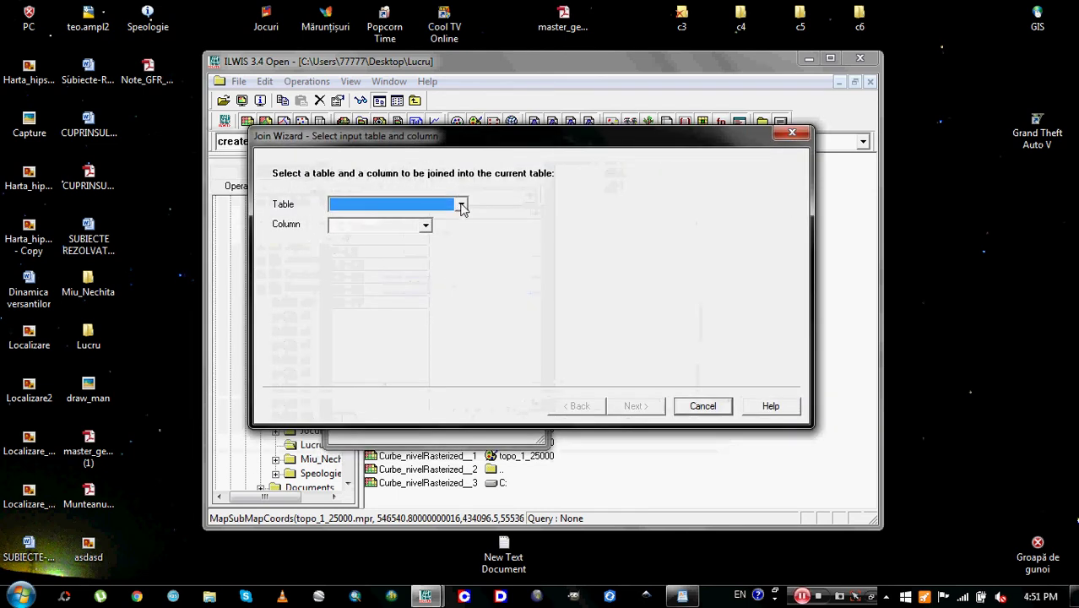
{"action": "left_click", "coordinate": [460, 205]}
{"action": "mouse_move", "coordinate": [484, 310]}
{"action": "left_mouse_down"}
{"action": "mouse_move", "coordinate": [485, 348]}
{"action": "mouse_move", "coordinate": [484, 240]}
{"action": "mouse_move", "coordinate": [486, 306]}
{"action": "left_mouse_up"}
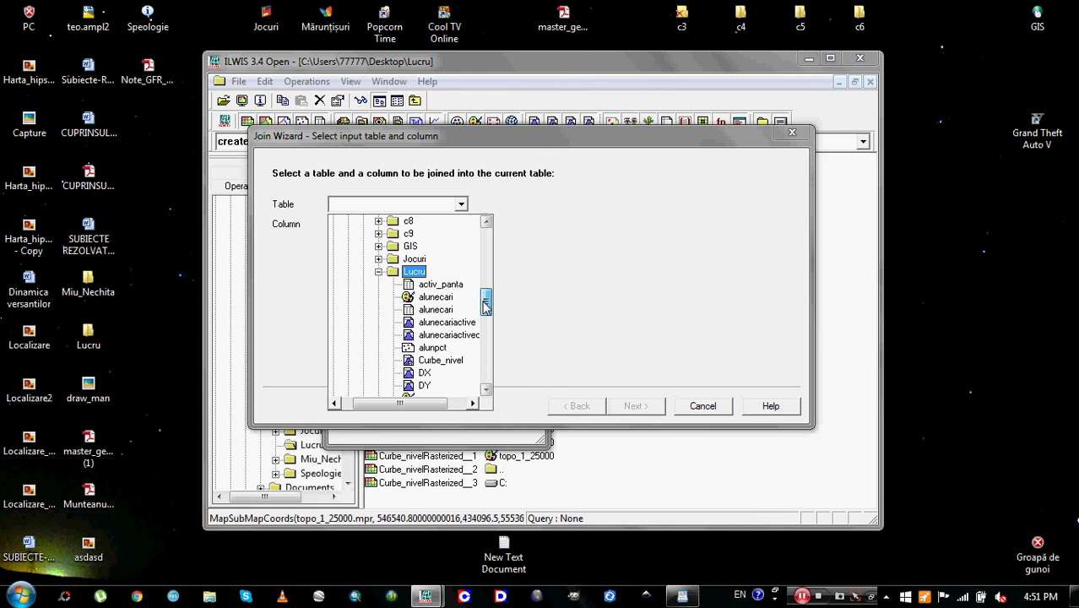
{"action": "left_click_drag", "start_coordinate": [485, 307], "coordinate": [484, 310]}
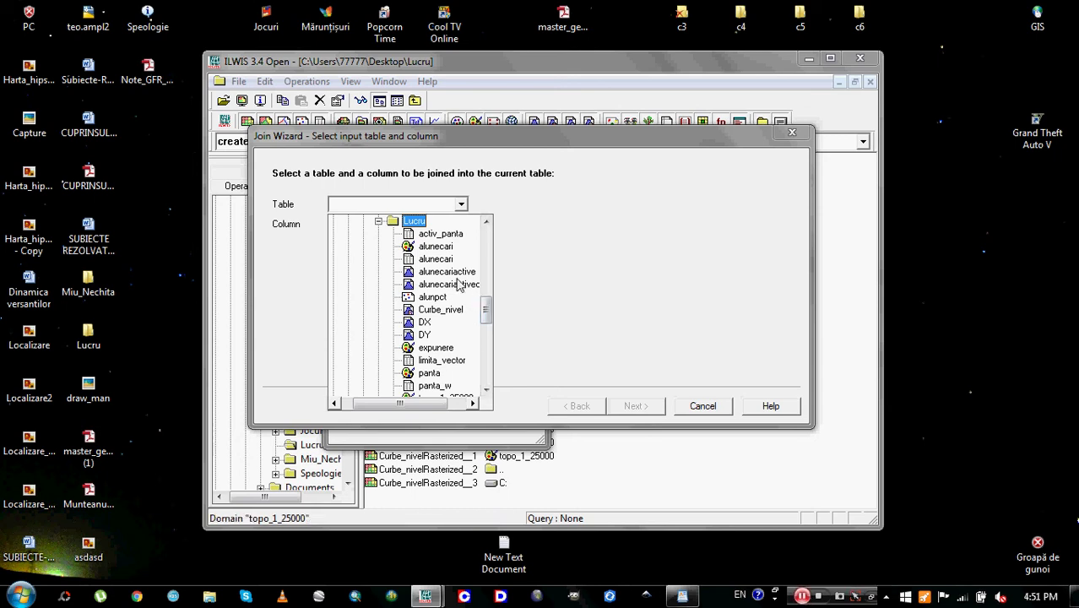
{"action": "left_click", "coordinate": [451, 235]}
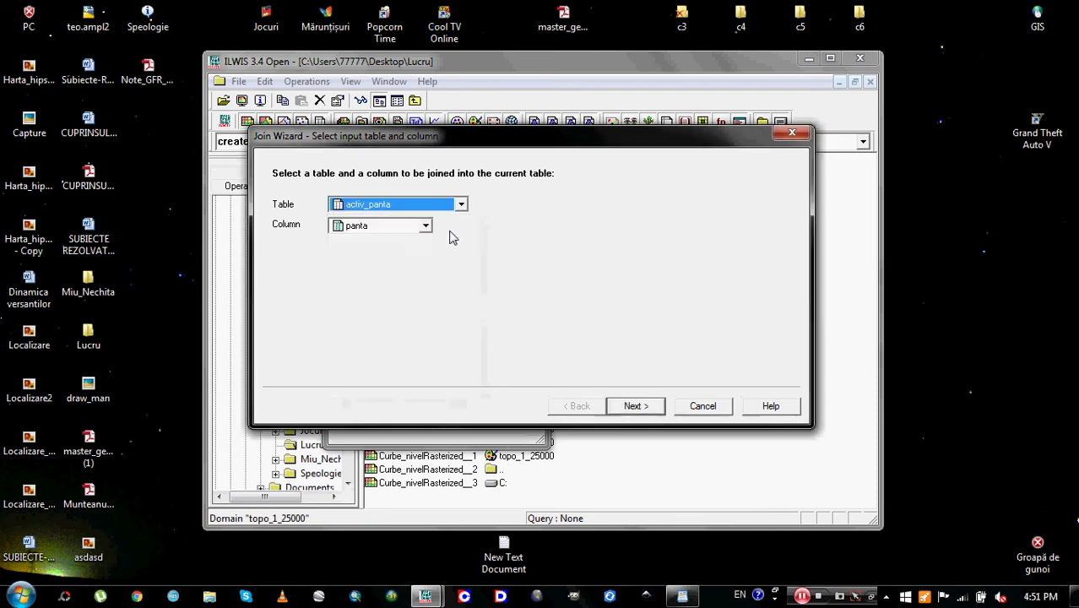
Step: Choose Area as the column to join from activ_panta and proceed to the join method
{"action": "left_click", "coordinate": [424, 226]}
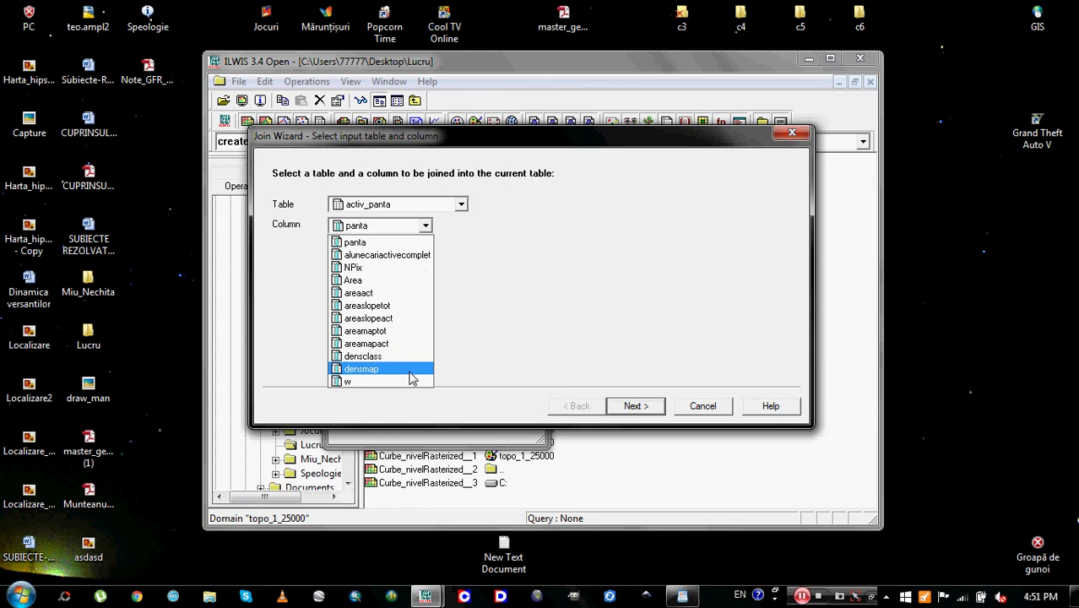
{"action": "left_click", "coordinate": [524, 311]}
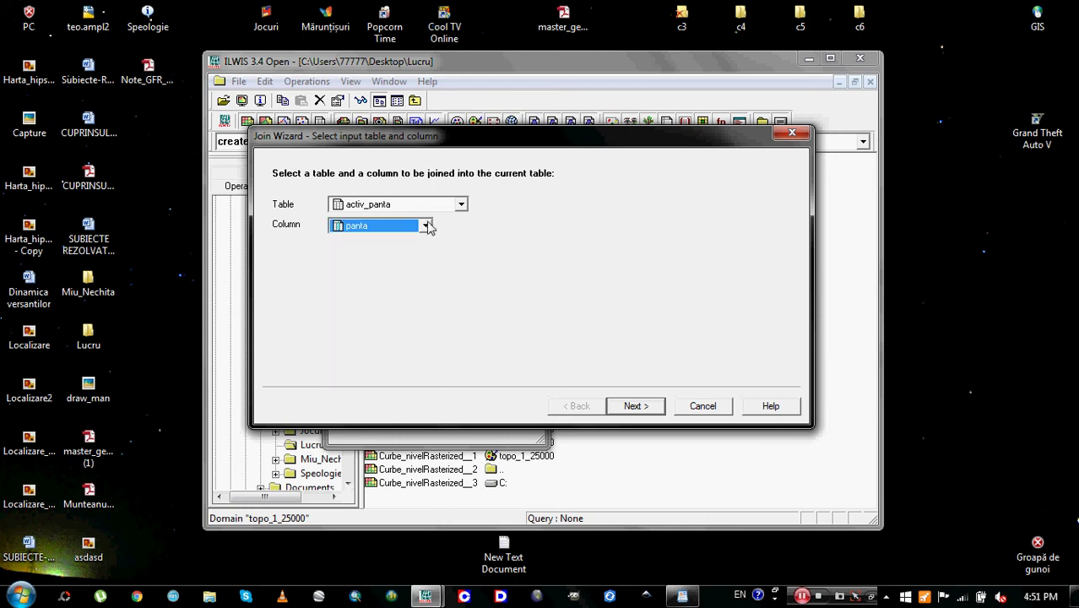
{"action": "left_click", "coordinate": [426, 226]}
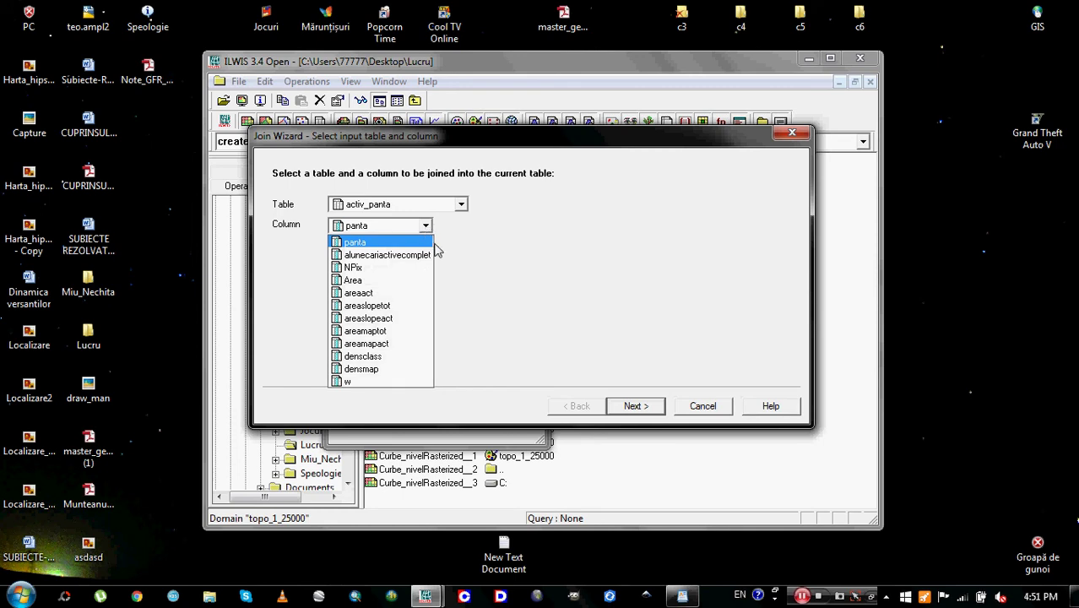
{"action": "left_click", "coordinate": [404, 281]}
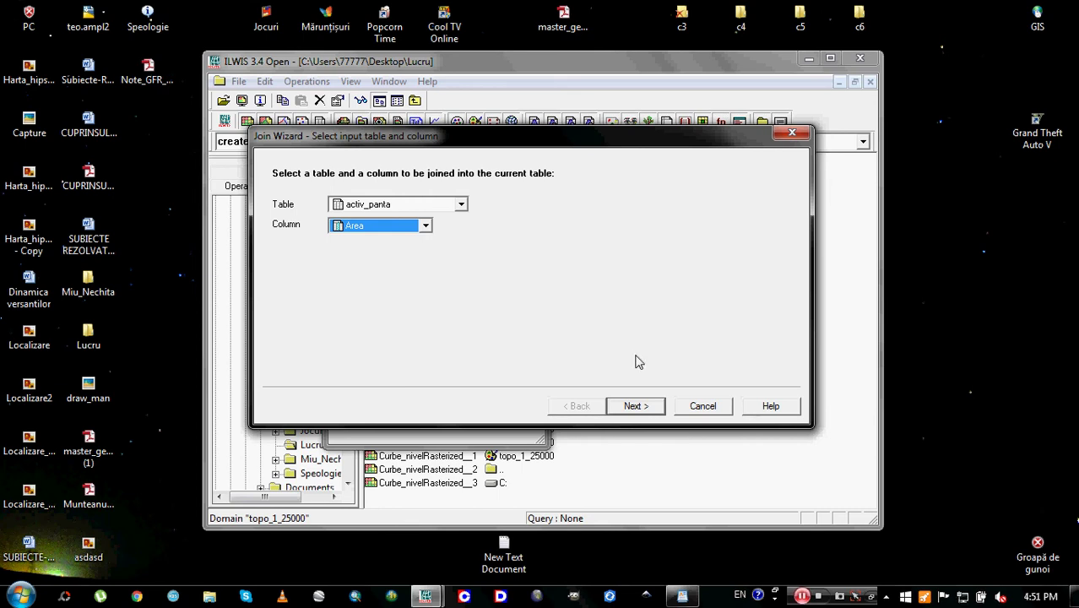
{"action": "left_click", "coordinate": [645, 406]}
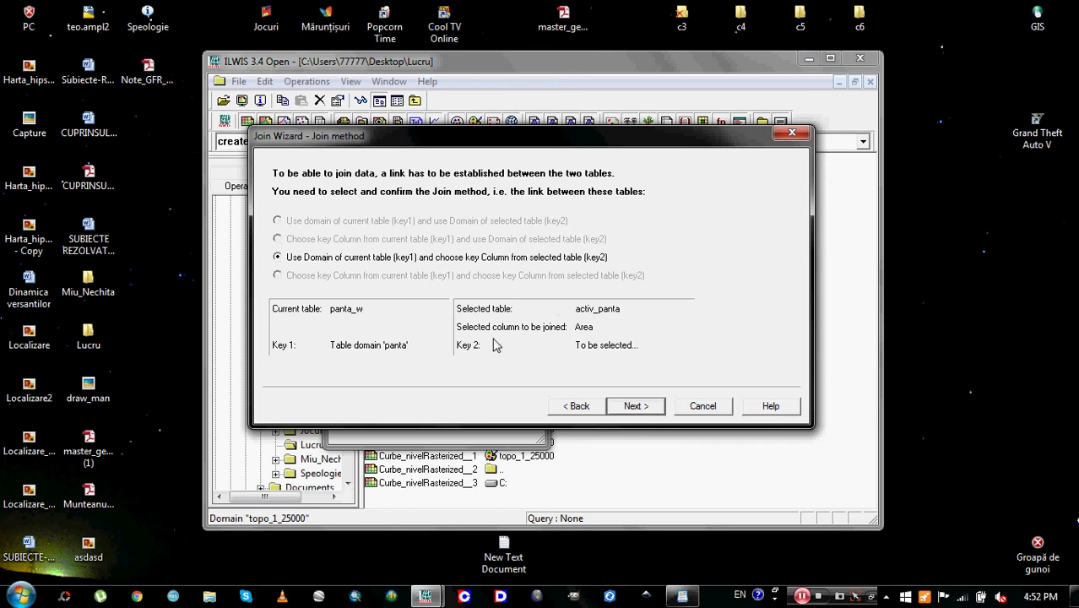
Step: Link the panta domain of panta_w to the panta key column of activ_panta for the Area join
{"action": "left_click", "coordinate": [637, 408]}
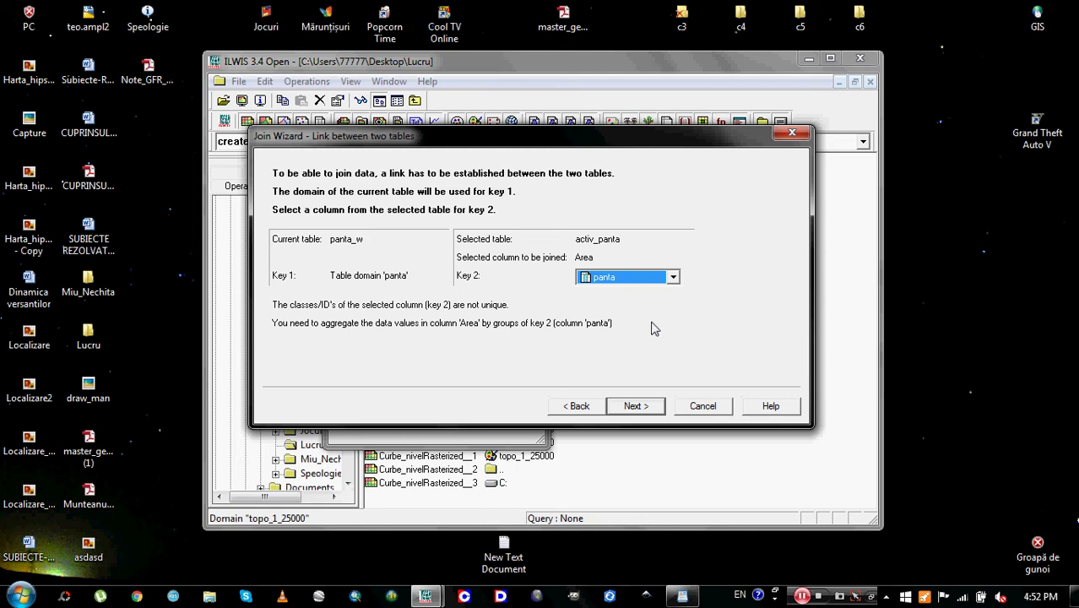
{"action": "left_click", "coordinate": [589, 409]}
{"action": "left_click", "coordinate": [579, 406]}
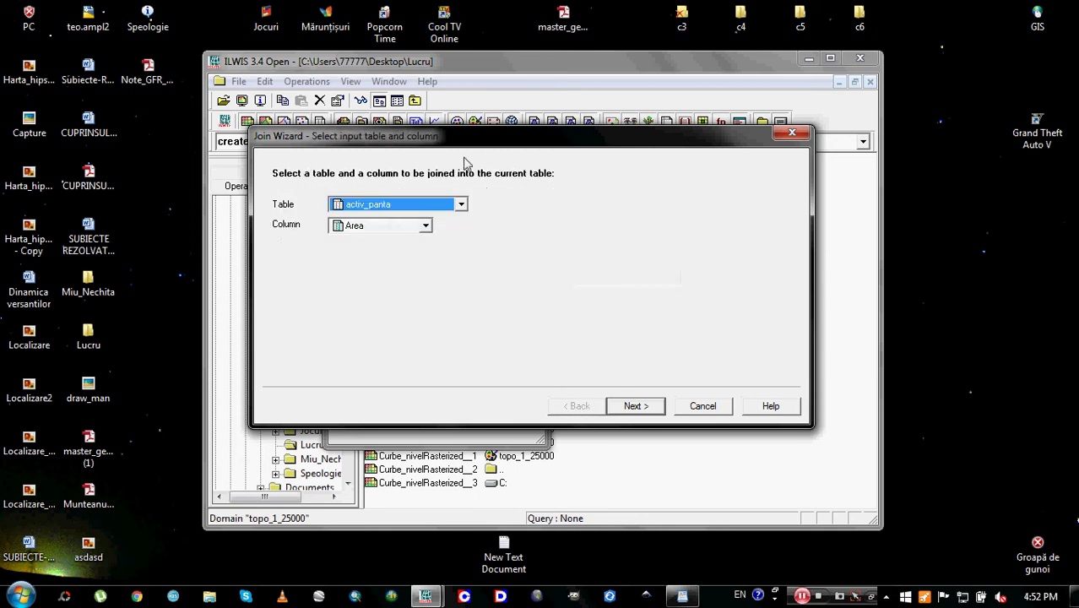
{"action": "left_click_drag", "start_coordinate": [462, 140], "coordinate": [492, 160]}
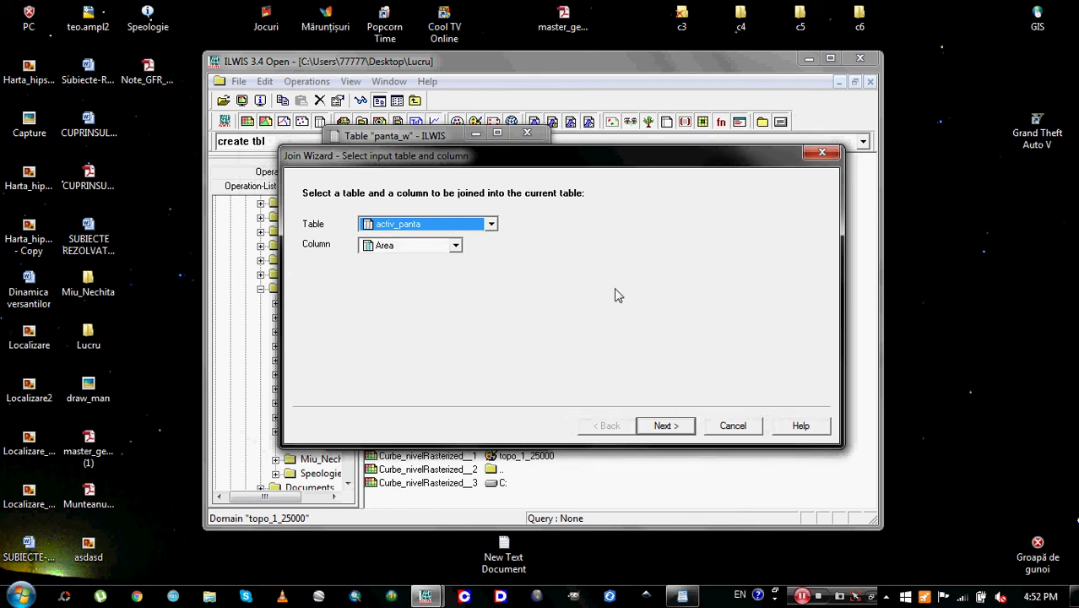
{"action": "left_click", "coordinate": [667, 427]}
{"action": "left_click", "coordinate": [667, 426]}
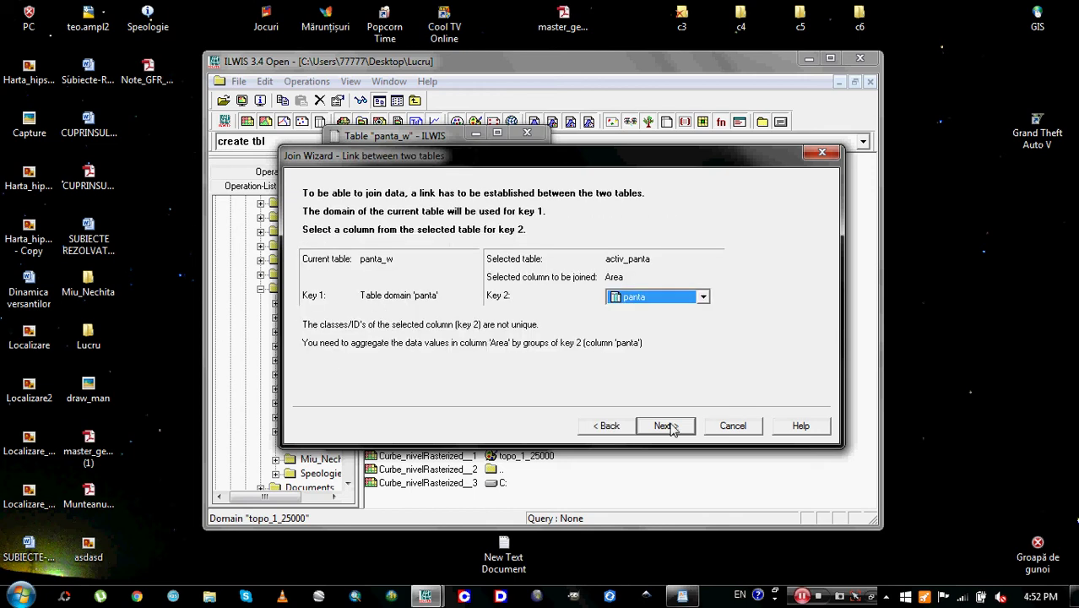
{"action": "left_click", "coordinate": [704, 296]}
{"action": "left_click", "coordinate": [704, 297]}
{"action": "left_click", "coordinate": [665, 426]}
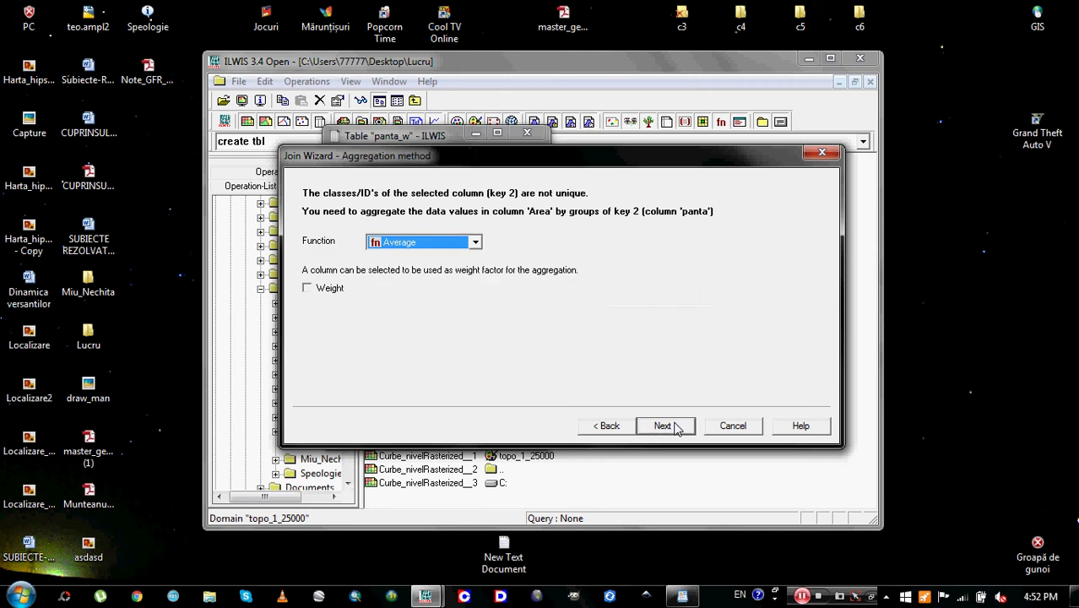
Step: Aggregate Area with the Sum function into an output column named Areaslopetot, and create it with the default column properties
{"action": "left_click", "coordinate": [476, 244]}
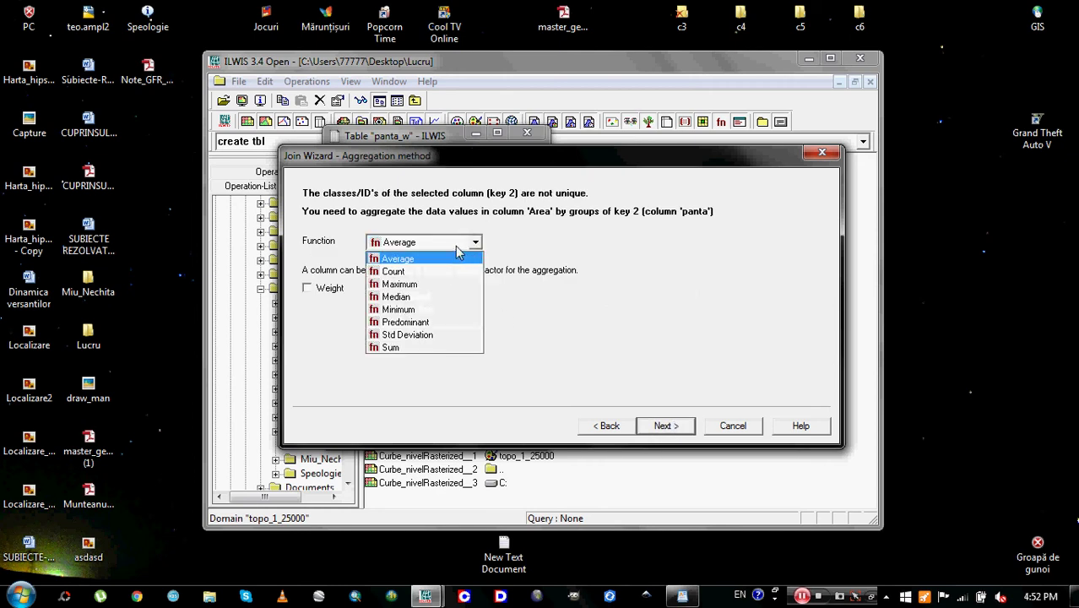
{"action": "left_click", "coordinate": [421, 347]}
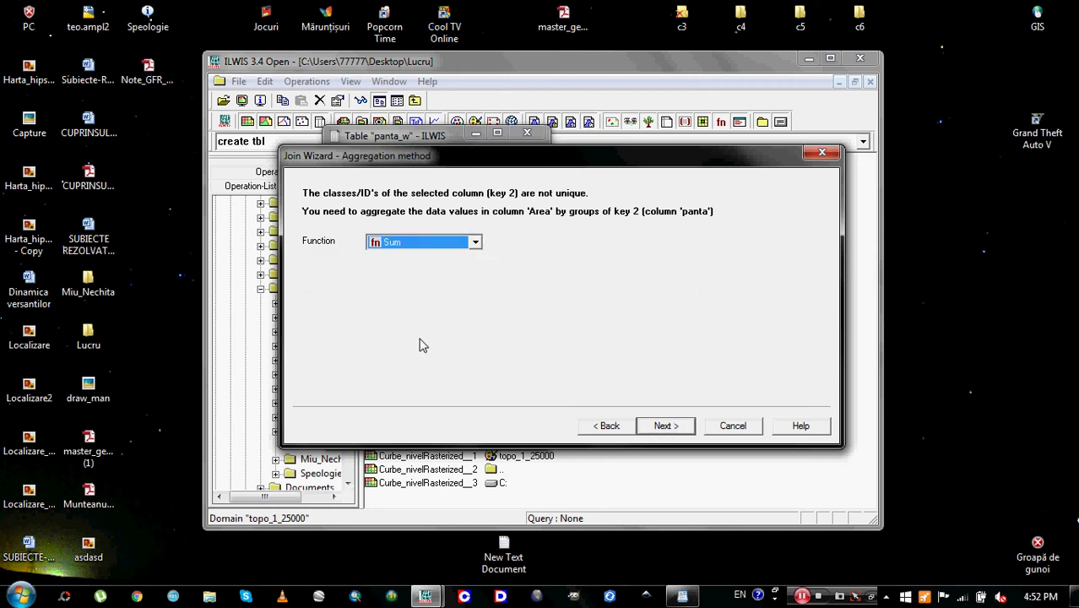
{"action": "left_click", "coordinate": [686, 428]}
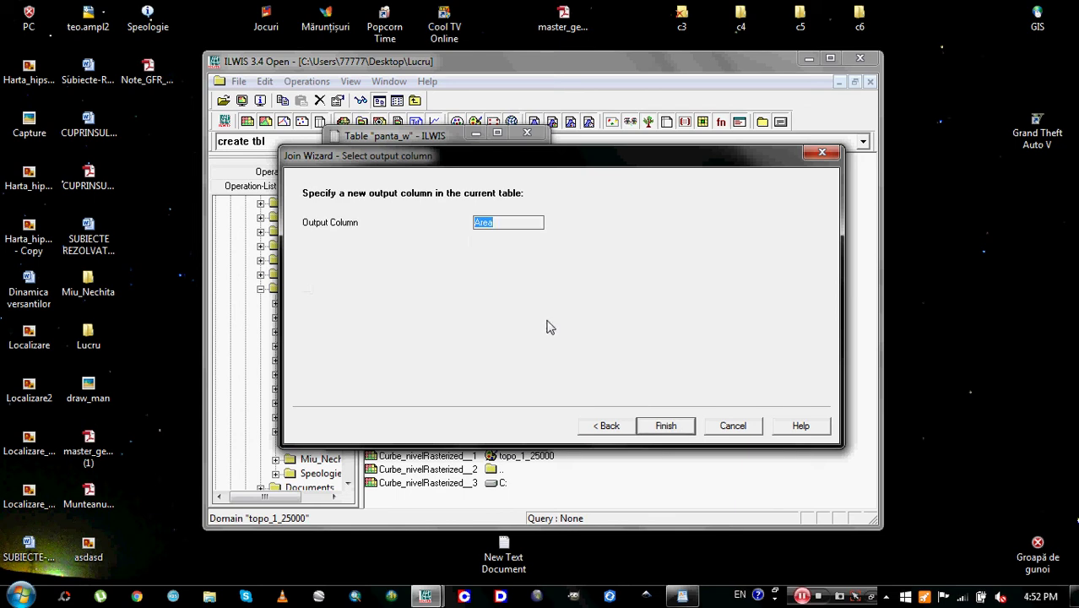
{"action": "left_click", "coordinate": [513, 222]}
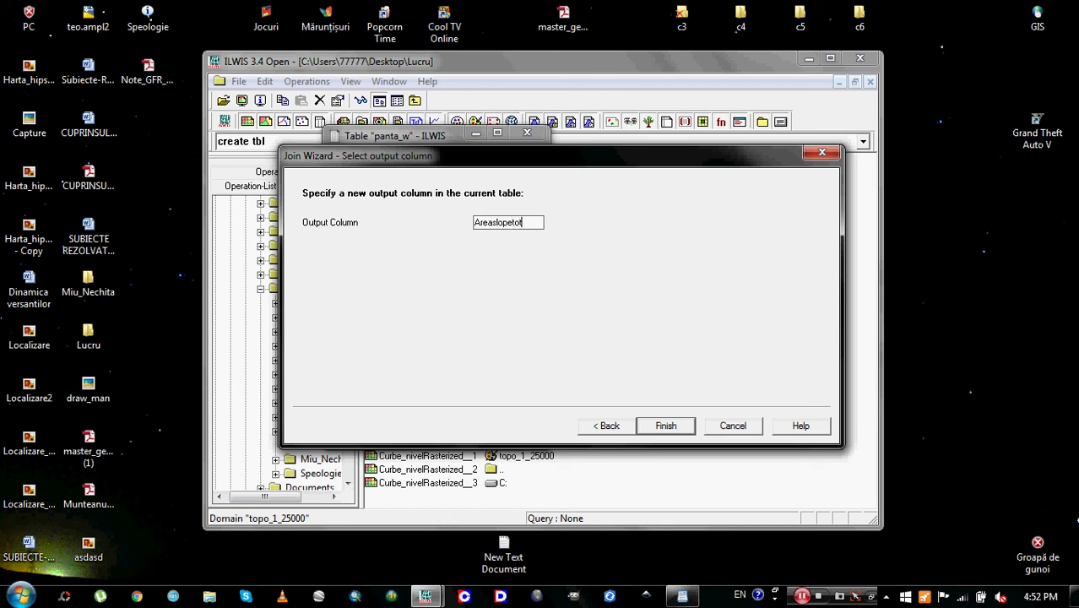
{"action": "type", "text": "slopetot"}
{"action": "left_click", "coordinate": [666, 424]}
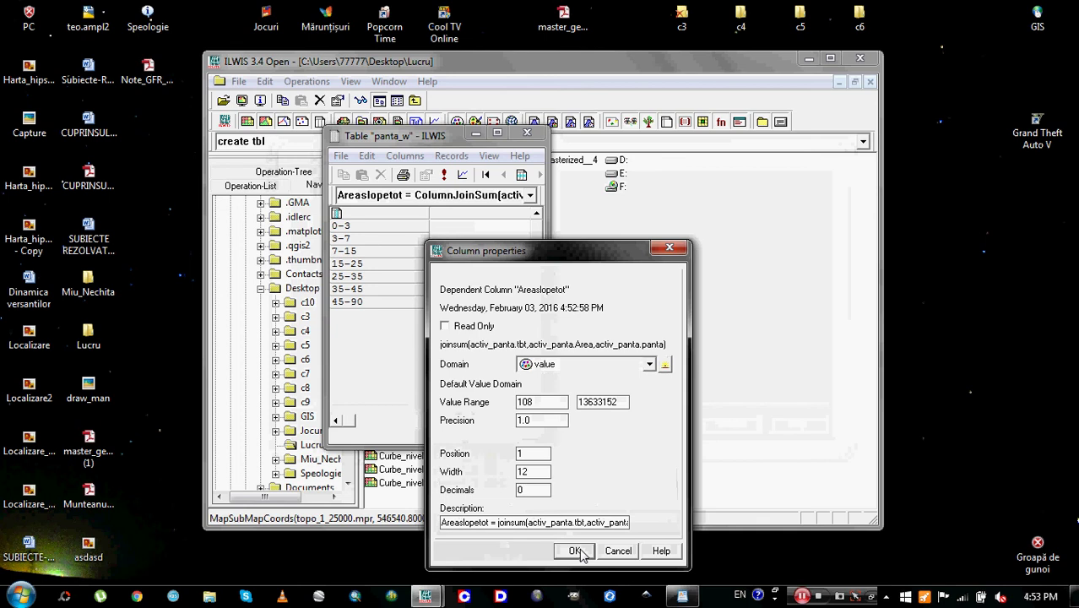
{"action": "left_click", "coordinate": [575, 551]}
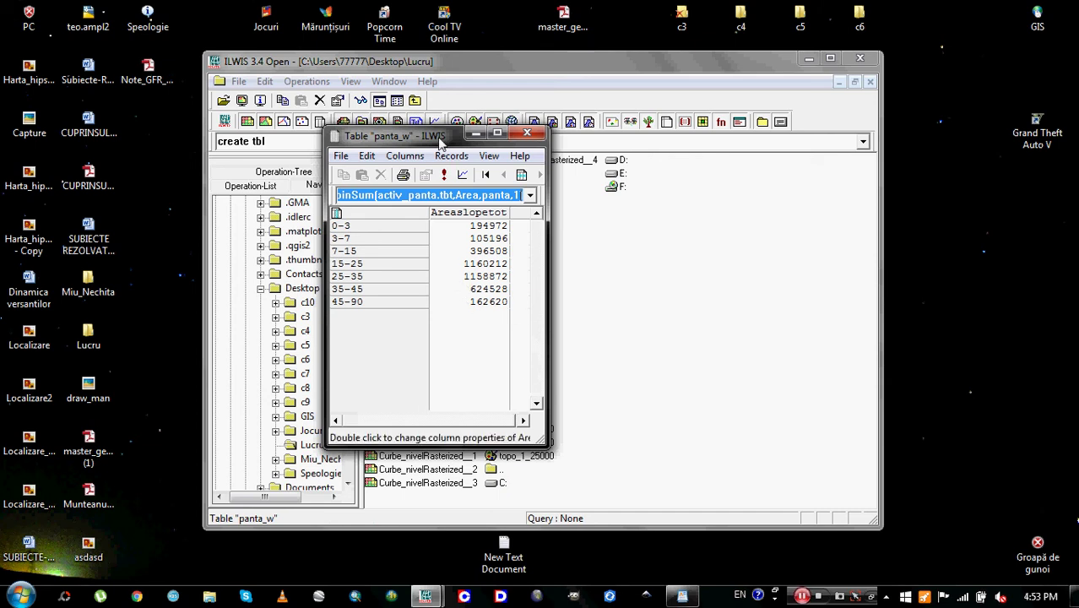
Step: Start another column join in panta_w, choosing activ_panta as the source table and areaact as the column
{"action": "left_click_drag", "start_coordinate": [439, 136], "coordinate": [512, 150]}
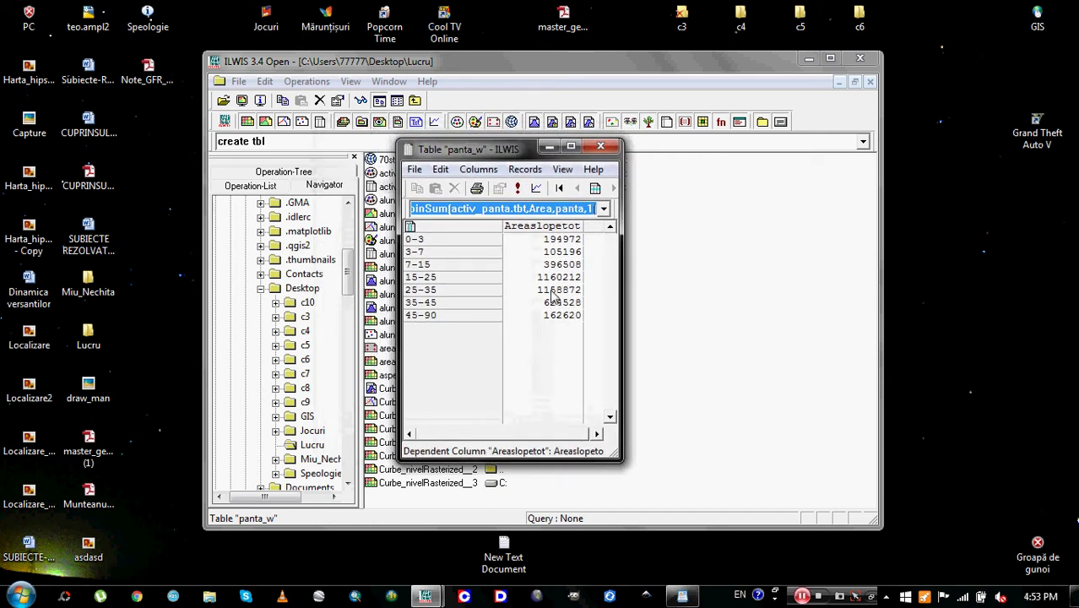
{"action": "left_click_drag", "start_coordinate": [485, 151], "coordinate": [474, 173]}
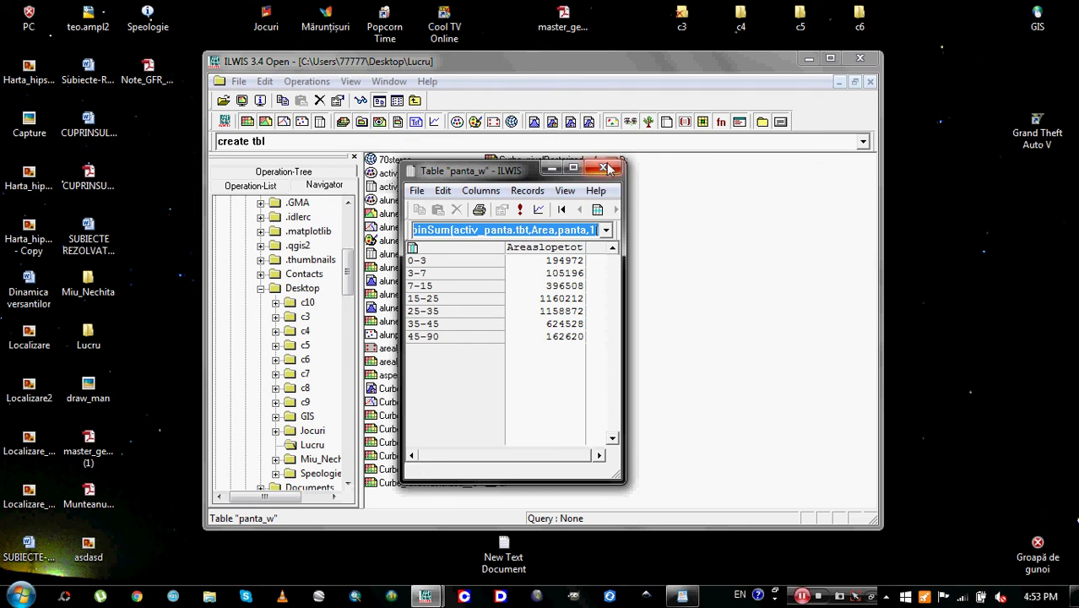
{"action": "left_click", "coordinate": [480, 196]}
{"action": "left_click", "coordinate": [503, 323]}
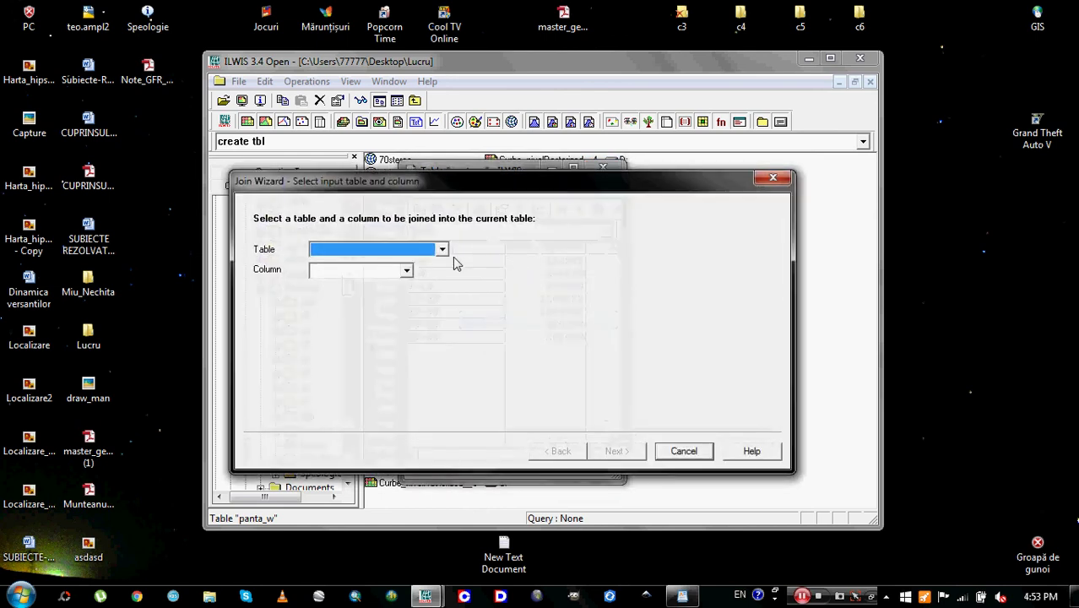
{"action": "left_click", "coordinate": [441, 249]}
{"action": "left_click", "coordinate": [419, 279]}
{"action": "left_click", "coordinate": [407, 270]}
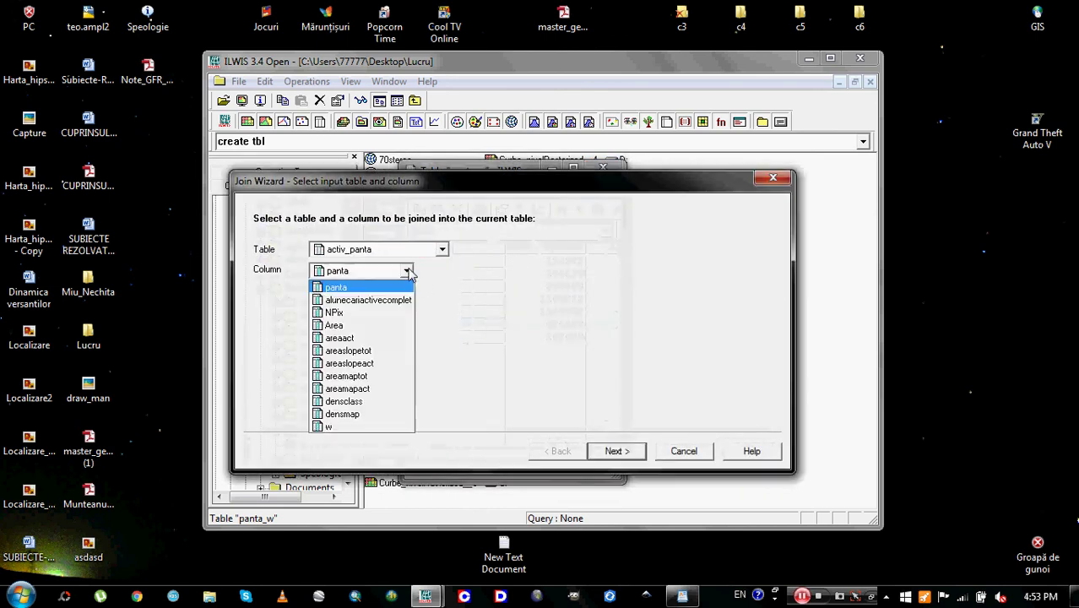
{"action": "left_click", "coordinate": [372, 338]}
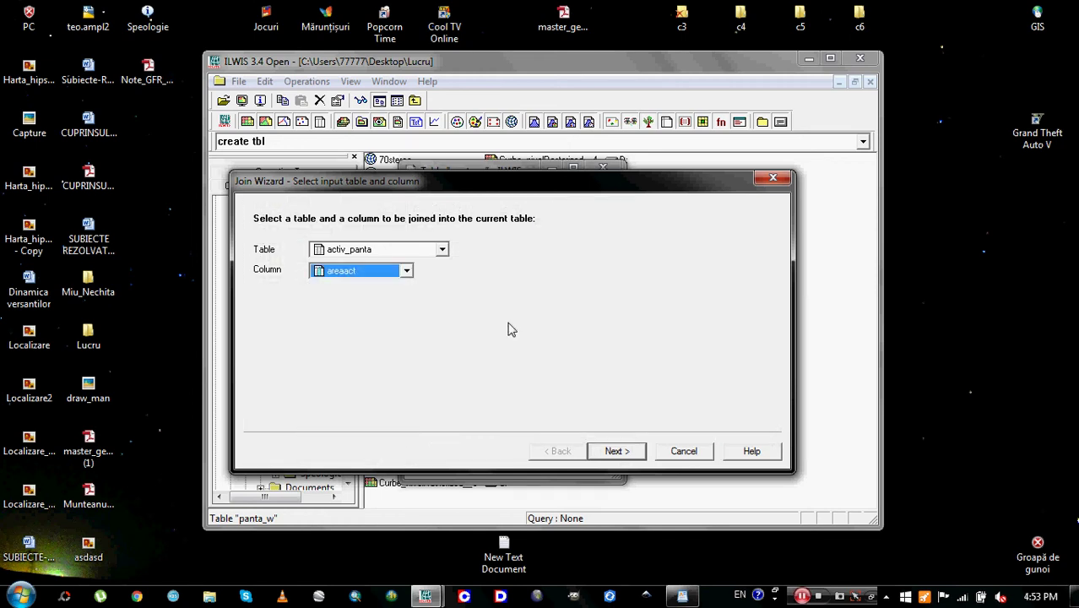
{"action": "left_click", "coordinate": [616, 451]}
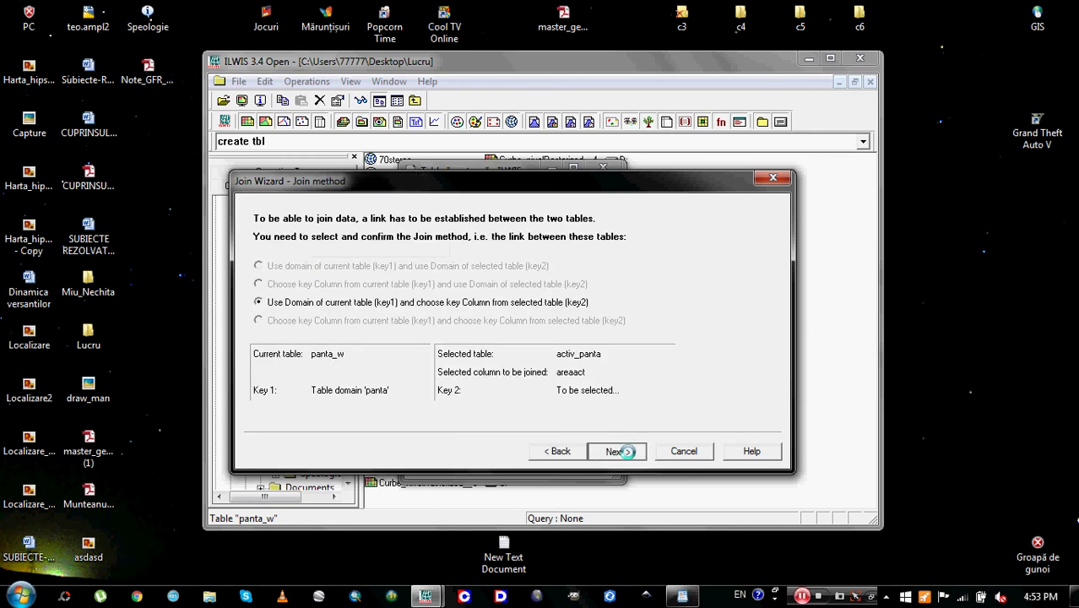
Step: Link the tables through the panta key column and aggregate areaact with the Sum function
{"action": "left_click", "coordinate": [616, 451]}
{"action": "left_click", "coordinate": [617, 451]}
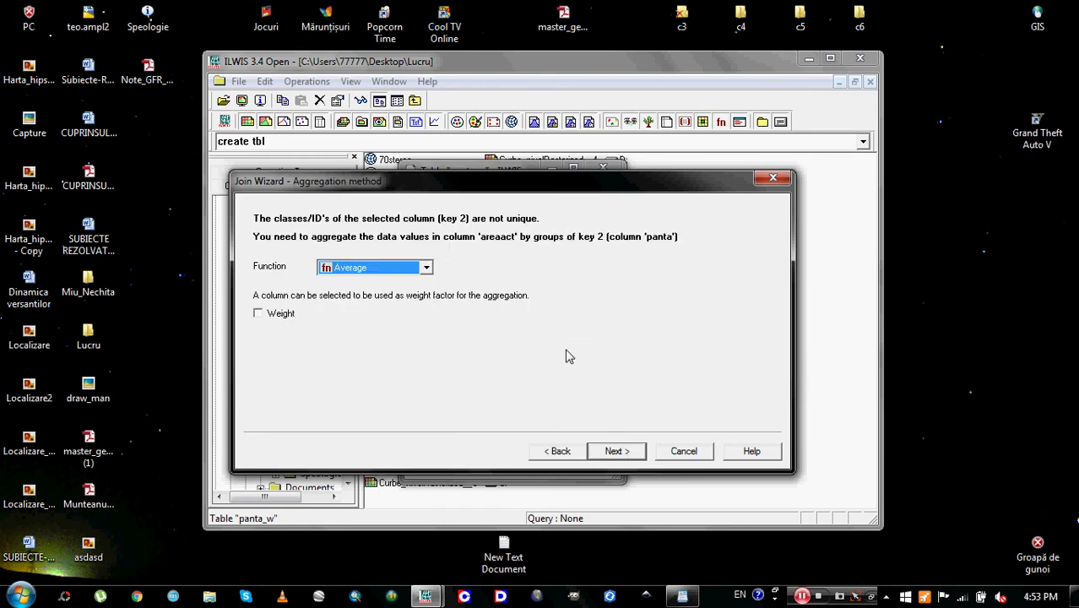
{"action": "left_click", "coordinate": [567, 451]}
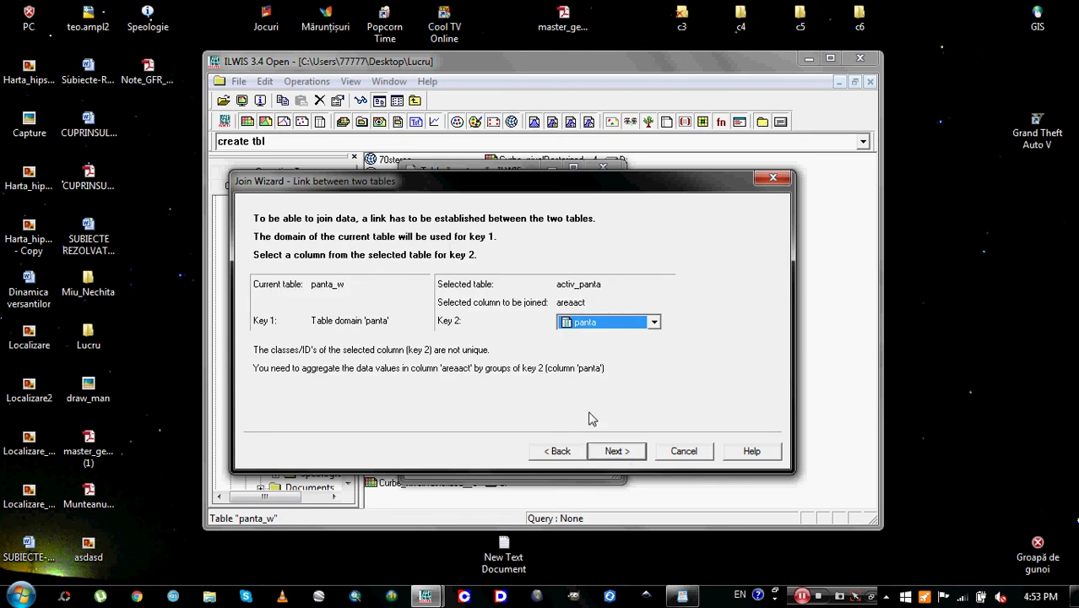
{"action": "left_click", "coordinate": [616, 450]}
{"action": "left_click", "coordinate": [426, 269]}
{"action": "left_click", "coordinate": [346, 370]}
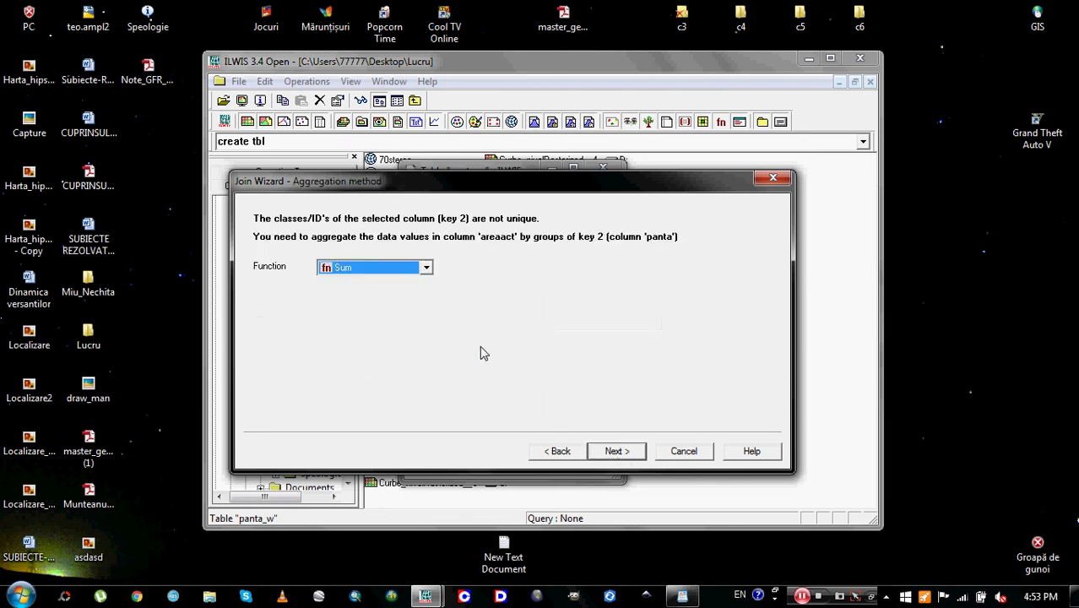
{"action": "left_click", "coordinate": [616, 451]}
Step: Name the joined output column areslopeact and create it with the default column properties
{"action": "left_click", "coordinate": [465, 248]}
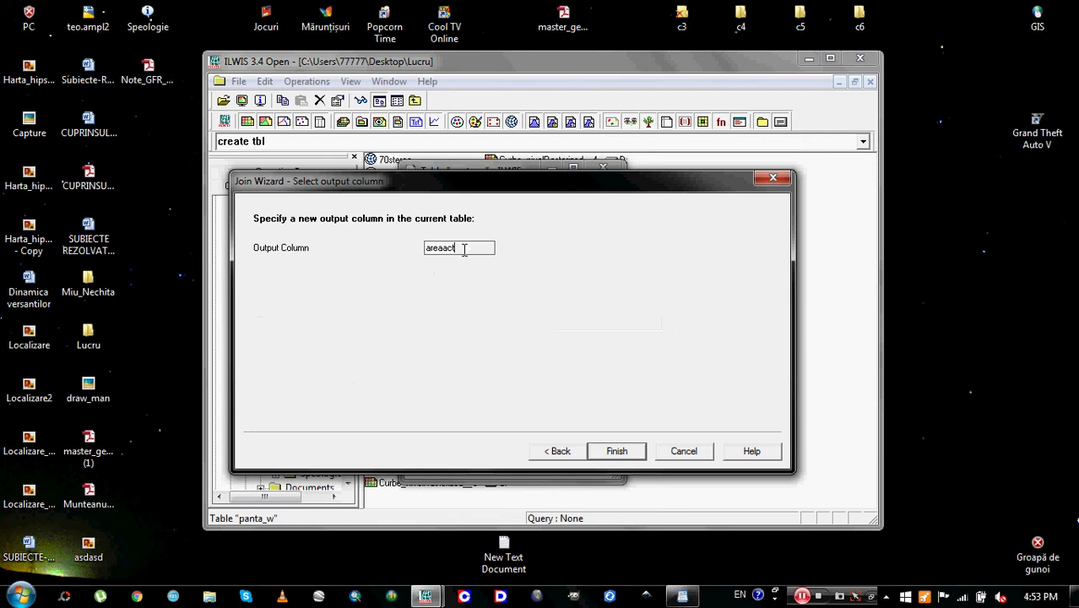
{"action": "mouse_move", "coordinate": [465, 247]}
{"action": "left_mouse_down"}
{"action": "mouse_move", "coordinate": [432, 247]}
{"action": "mouse_move", "coordinate": [470, 251]}
{"action": "left_mouse_up"}
{"action": "left_click", "coordinate": [437, 247]}
{"action": "type", "text": "slopeact"}
{"action": "left_click", "coordinate": [617, 451]}
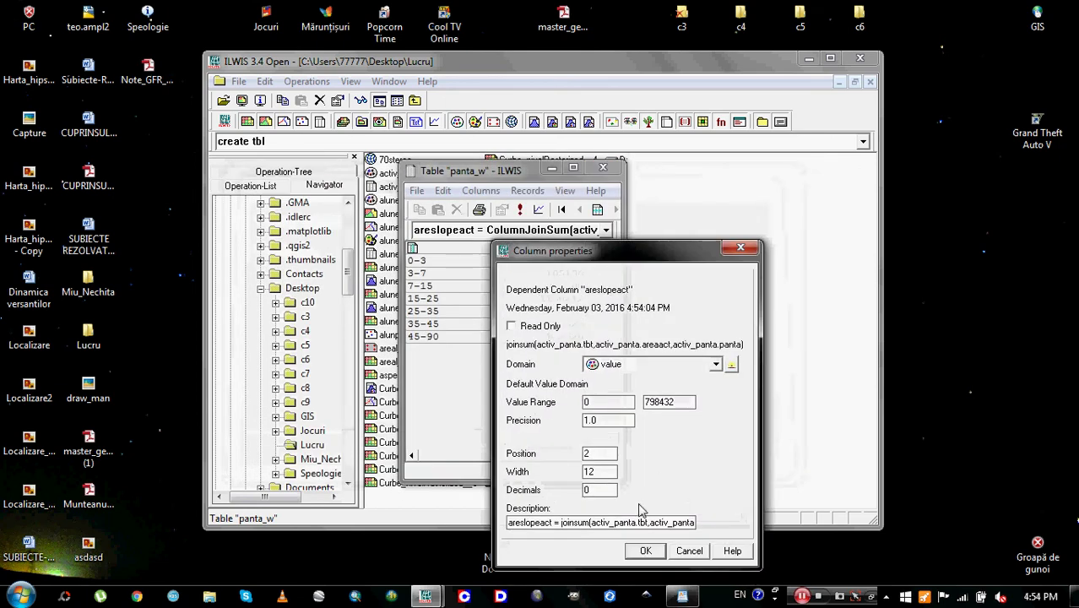
{"action": "left_click", "coordinate": [639, 550]}
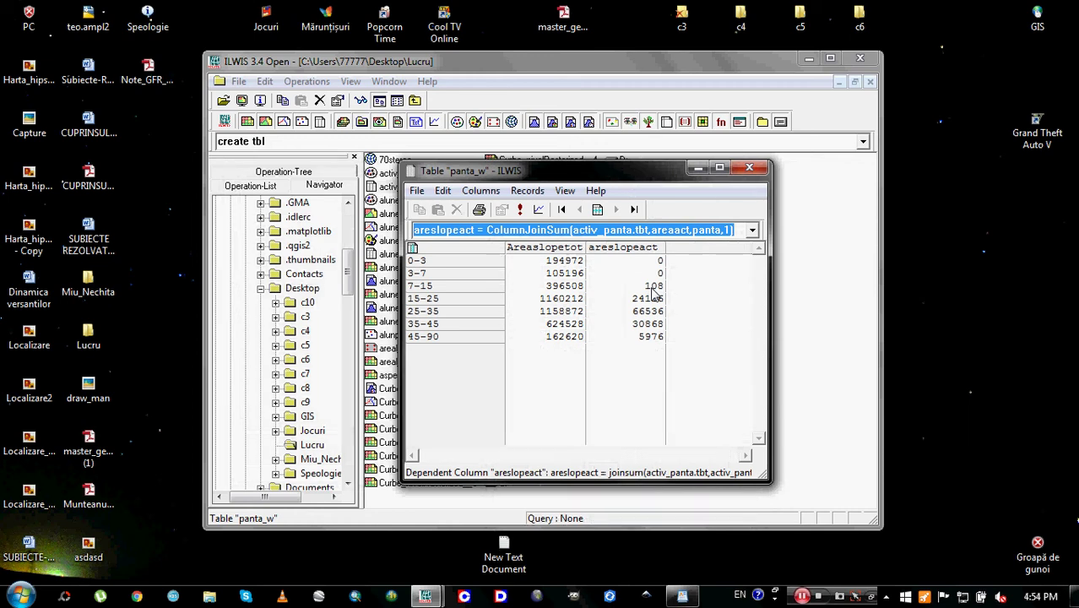
Step: Try to calculate a class density column in panta_w with the expression densclass:=areaslopeact/areslopetot
{"action": "left_click_drag", "start_coordinate": [617, 178], "coordinate": [578, 171]}
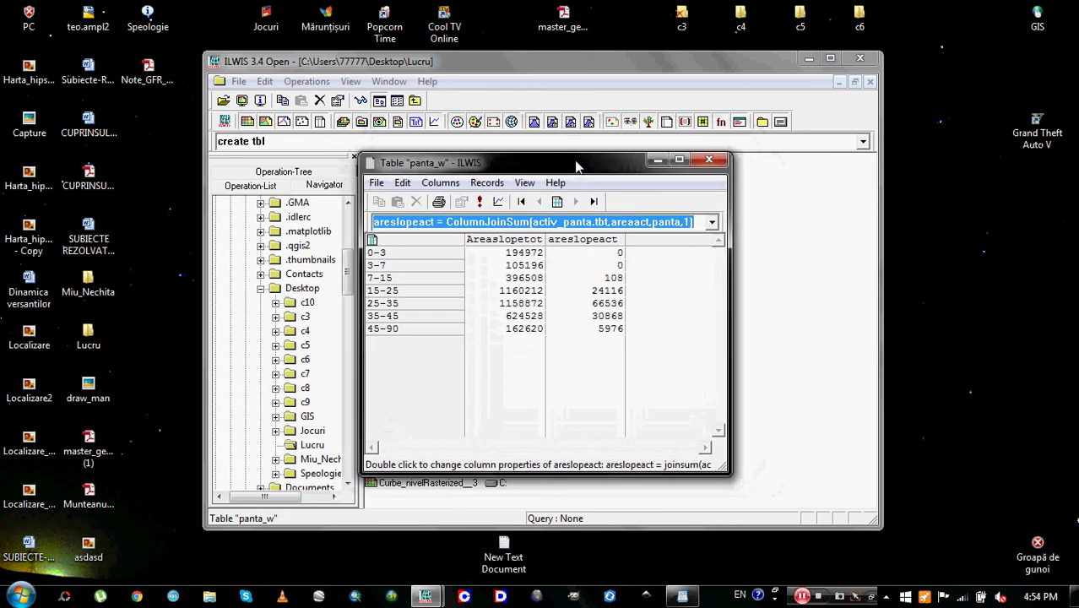
{"action": "mouse_move", "coordinate": [576, 166]}
{"action": "left_mouse_down"}
{"action": "mouse_move", "coordinate": [612, 173]}
{"action": "mouse_move", "coordinate": [602, 156]}
{"action": "mouse_move", "coordinate": [588, 158]}
{"action": "left_mouse_up"}
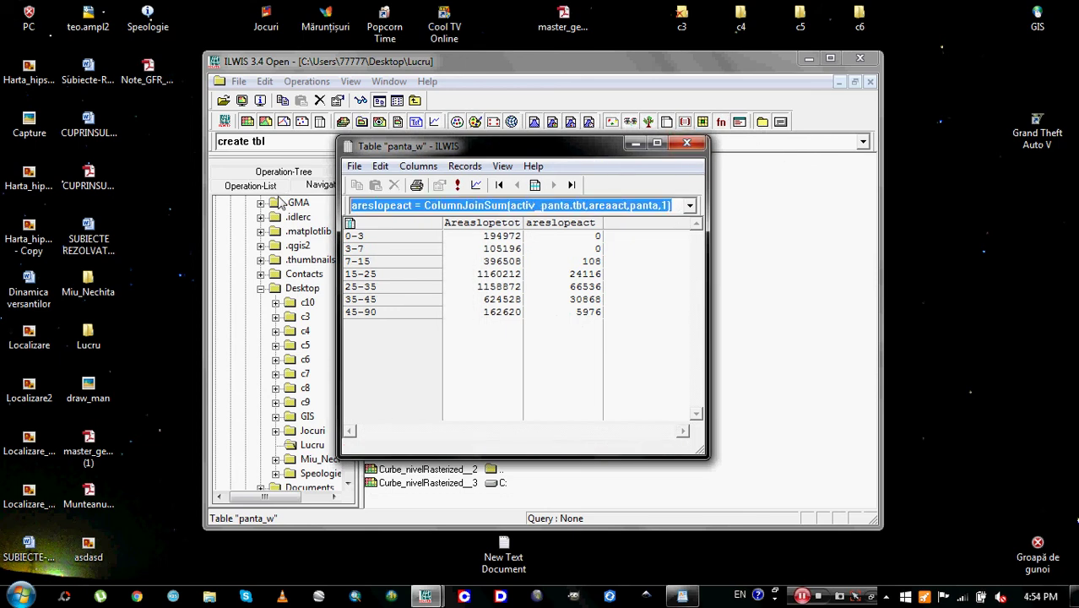
{"action": "type", "text": "denscla"}
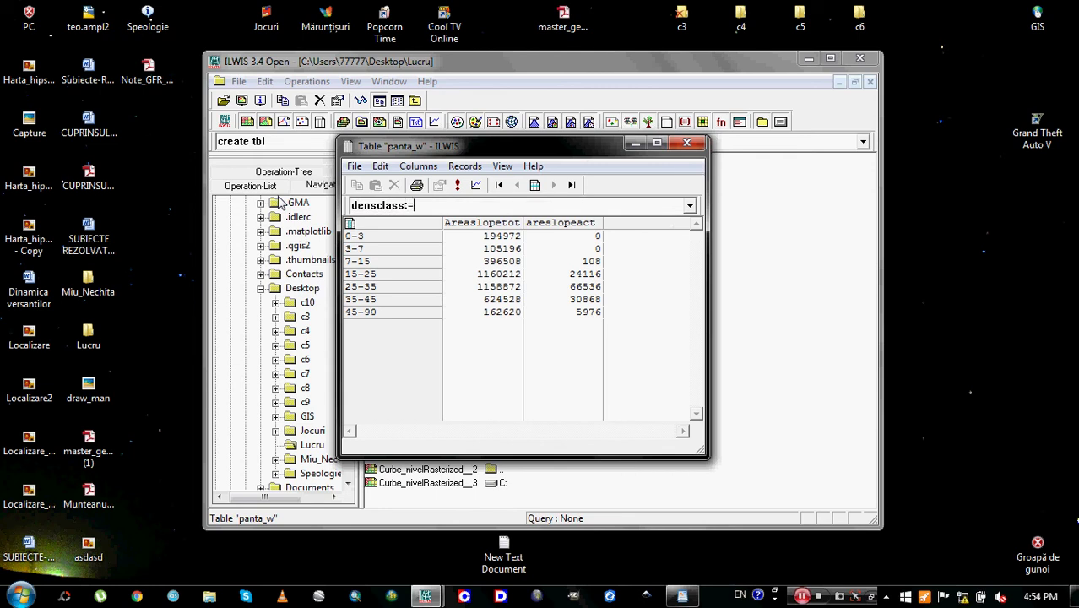
{"action": "type", "text": "ss:=areaslopeact"}
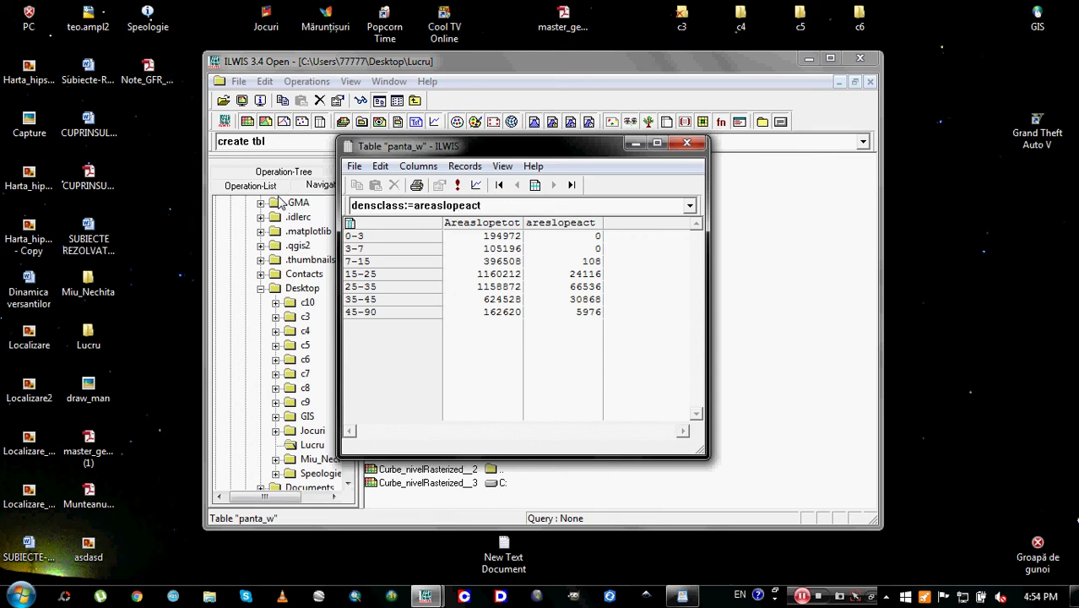
{"action": "type", "text": "/areslopetot"}
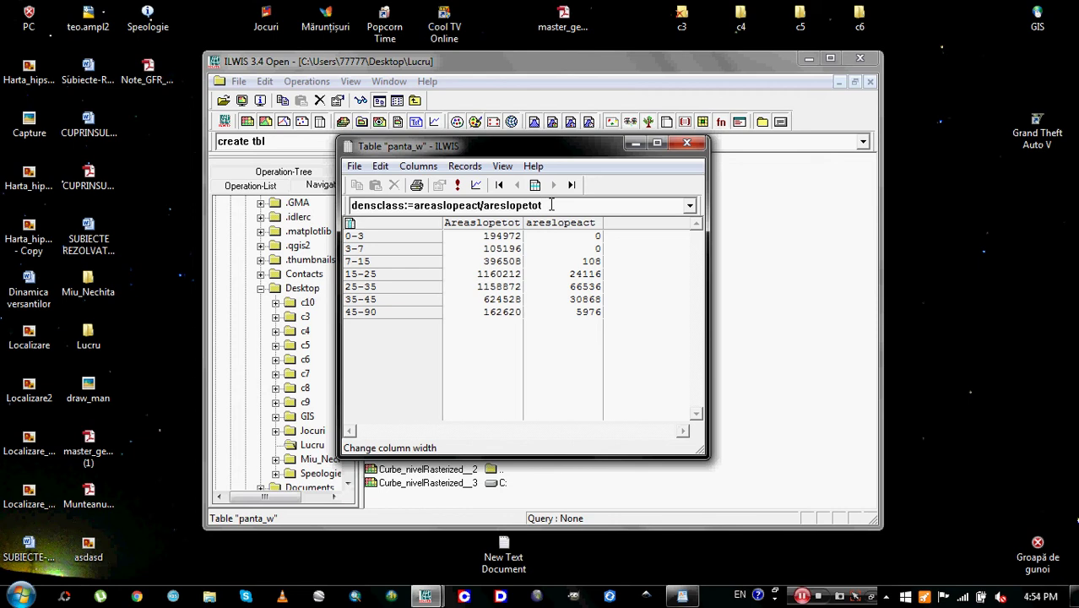
{"action": "key", "text": "Return"}
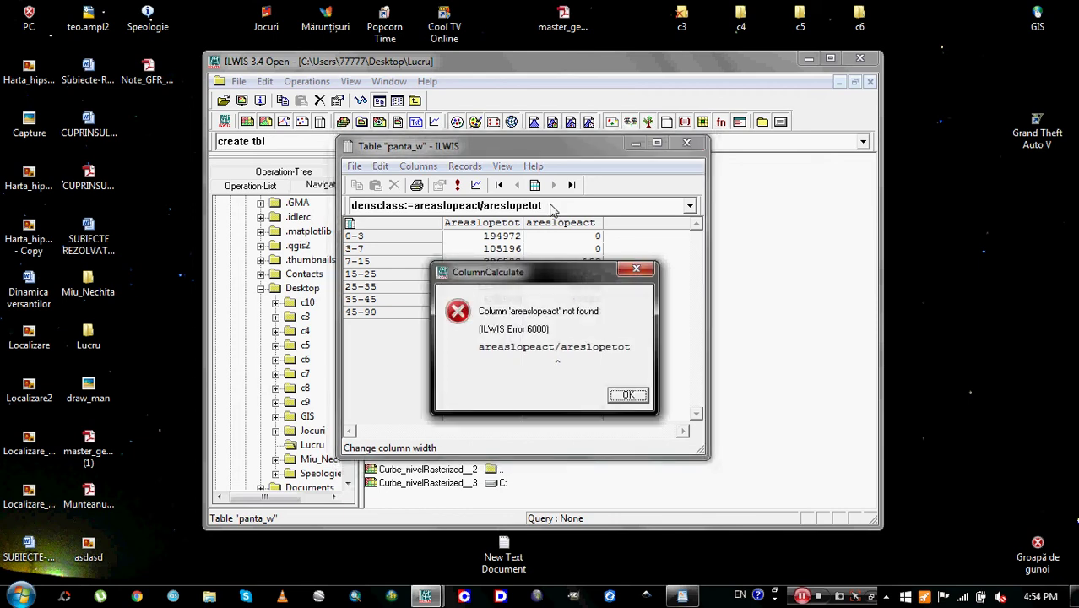
{"action": "left_click", "coordinate": [628, 395]}
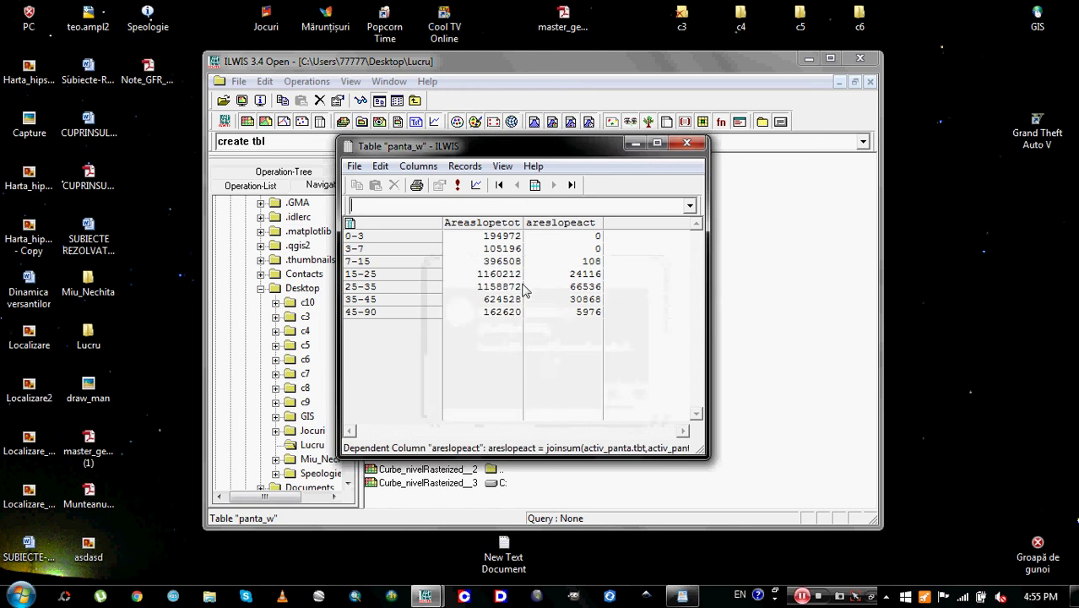
Step: Recall the density expression, correct its divisor to areaslopetot, and try to run densclass:=areaslopeact/areaslopetot
{"action": "left_click", "coordinate": [689, 206]}
{"action": "left_click", "coordinate": [458, 218]}
{"action": "left_click", "coordinate": [439, 205]}
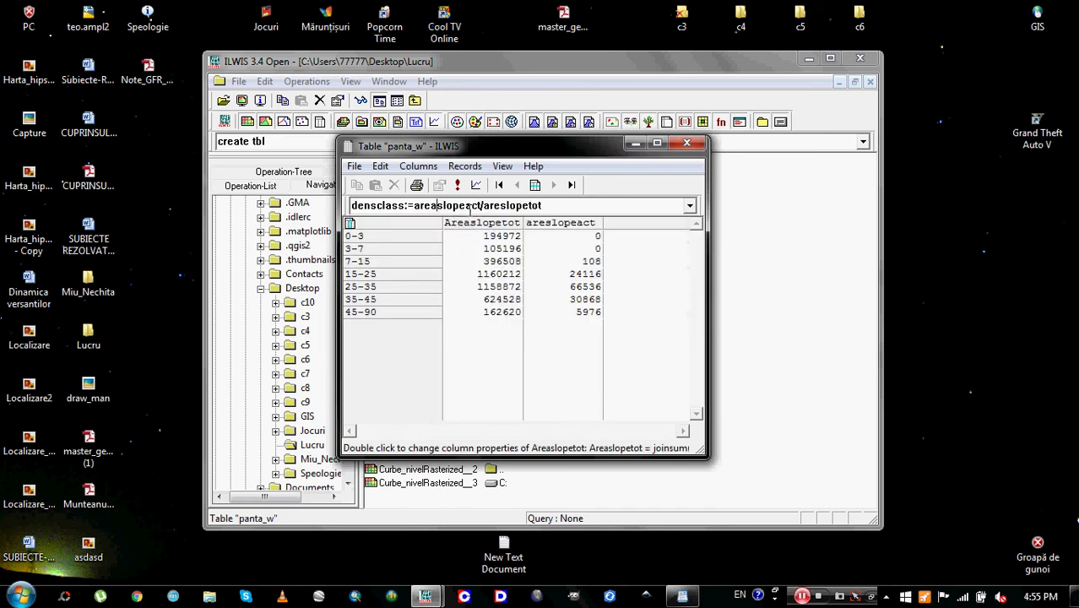
{"action": "left_click", "coordinate": [505, 206]}
{"action": "type", "text": "a"}
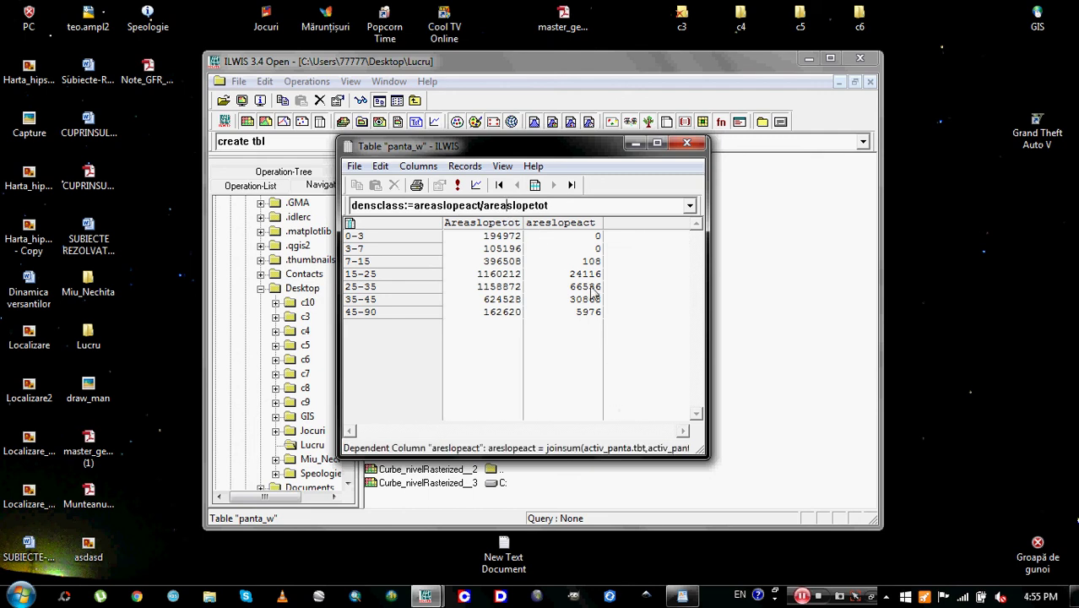
{"action": "key", "text": "Return"}
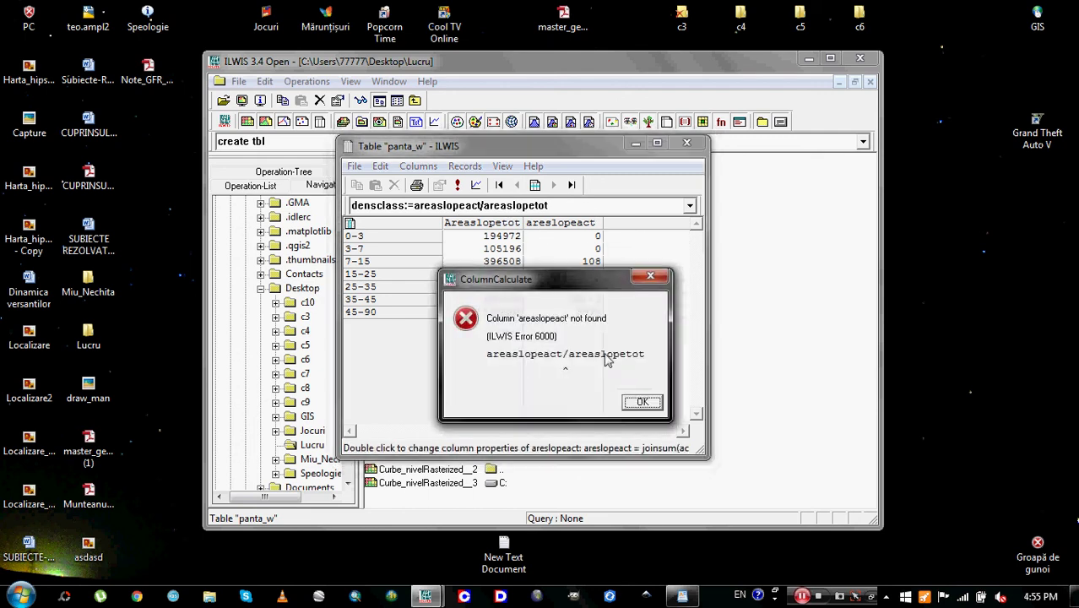
{"action": "left_click", "coordinate": [642, 402]}
Step: Recall the density expression and try again to run densclass:=areaslopeact/areaslopetot in the panta_w table
{"action": "key", "text": "alt+Down"}
{"action": "scroll", "coordinate": [513, 253], "scroll_direction": "up", "scroll_amount": 2}
{"action": "left_click", "coordinate": [510, 224]}
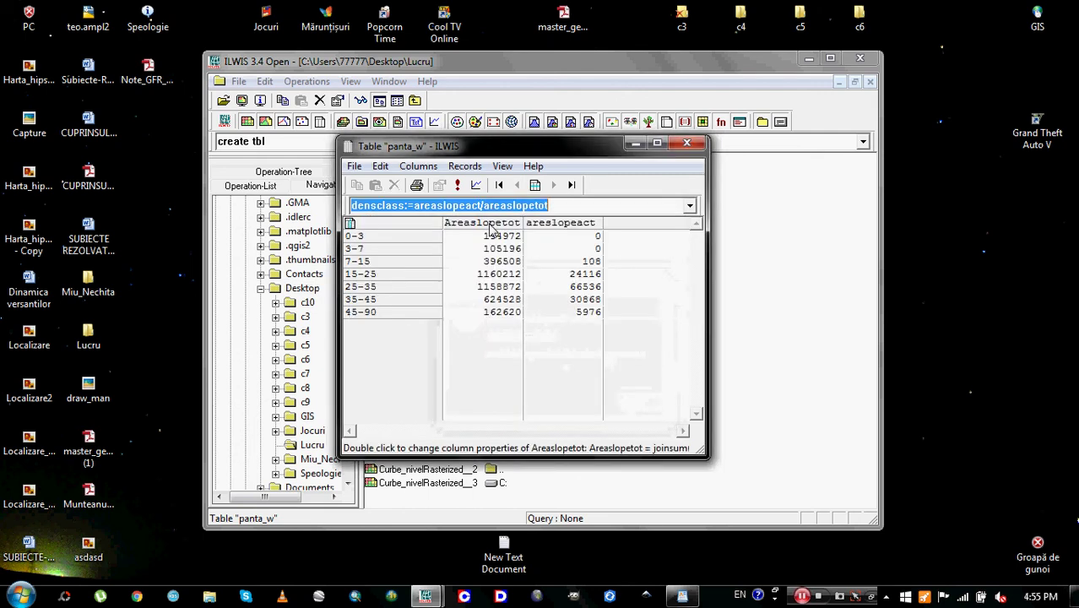
{"action": "left_click", "coordinate": [379, 211]}
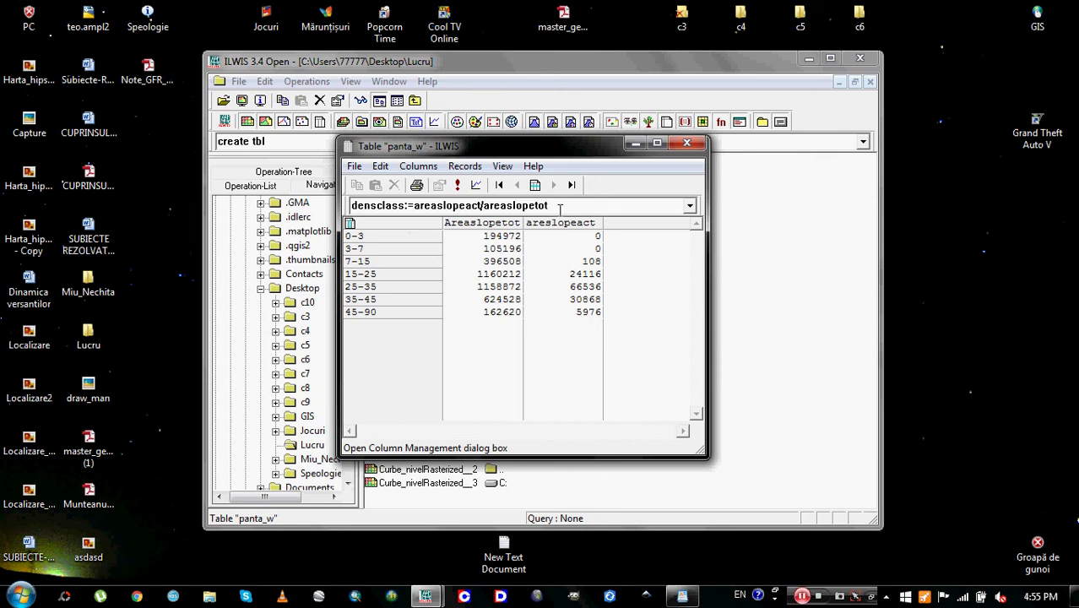
{"action": "key", "text": "Return"}
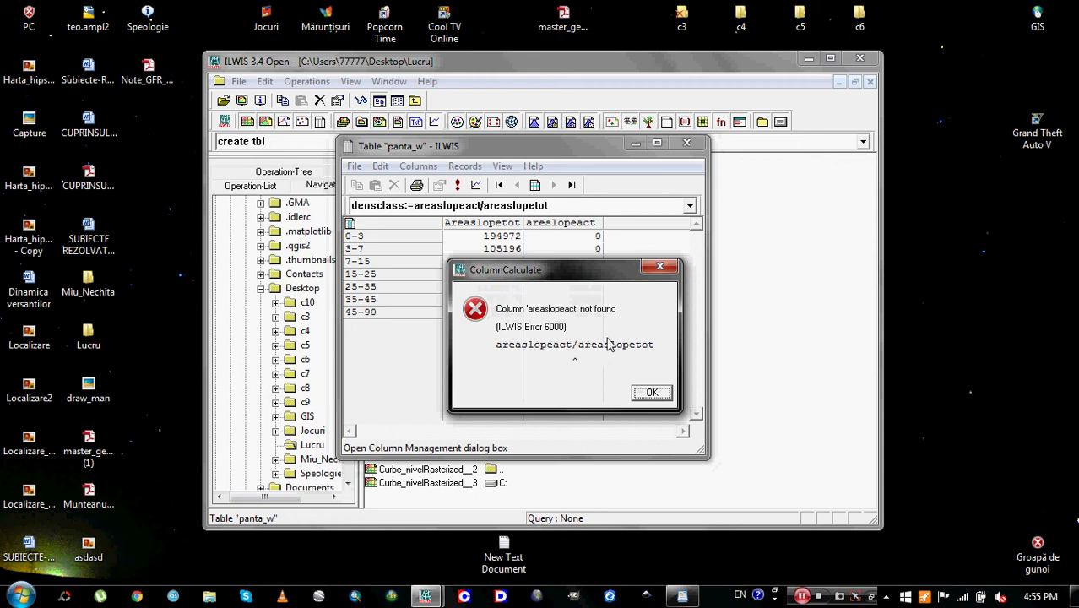
{"action": "left_click", "coordinate": [648, 393]}
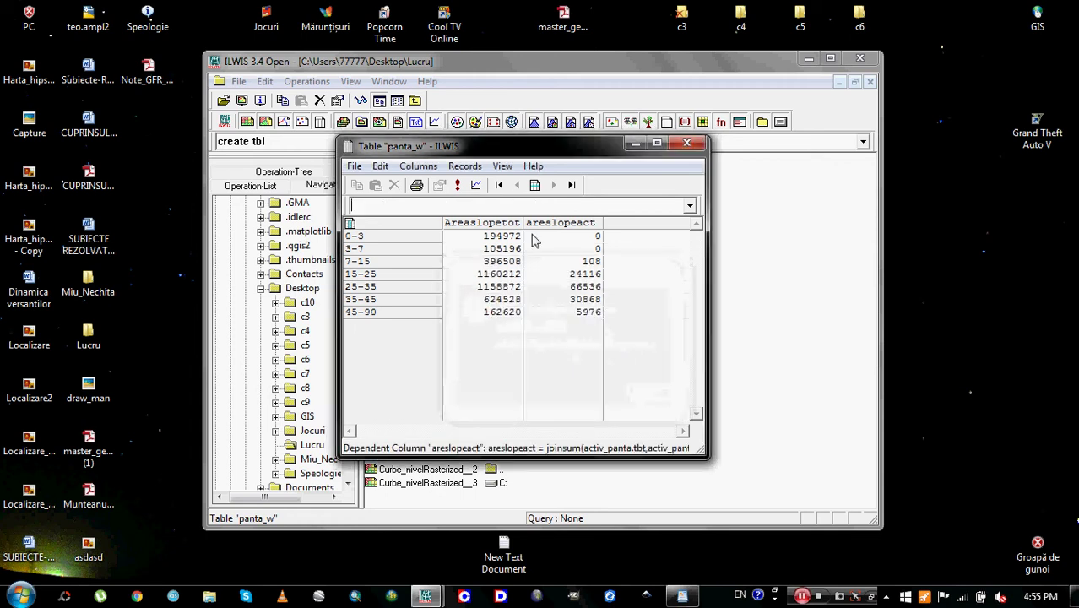
Step: Recall the expression, correct its dividend to areslopeact, and run densclass:=areslopeact/areaslopetot
{"action": "left_click", "coordinate": [690, 205]}
{"action": "left_click", "coordinate": [534, 224]}
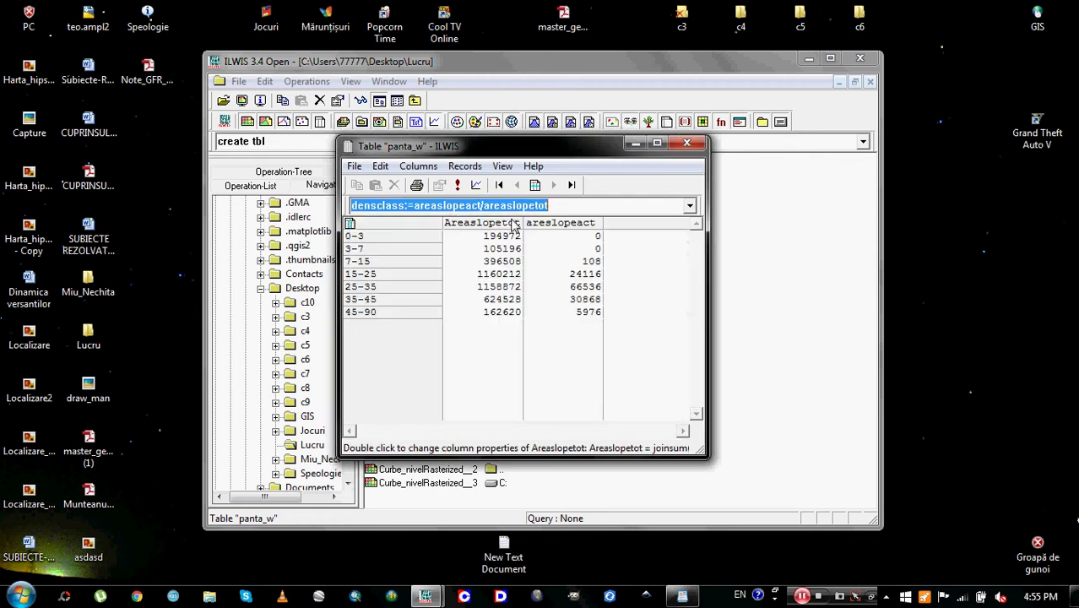
{"action": "left_click", "coordinate": [505, 206]}
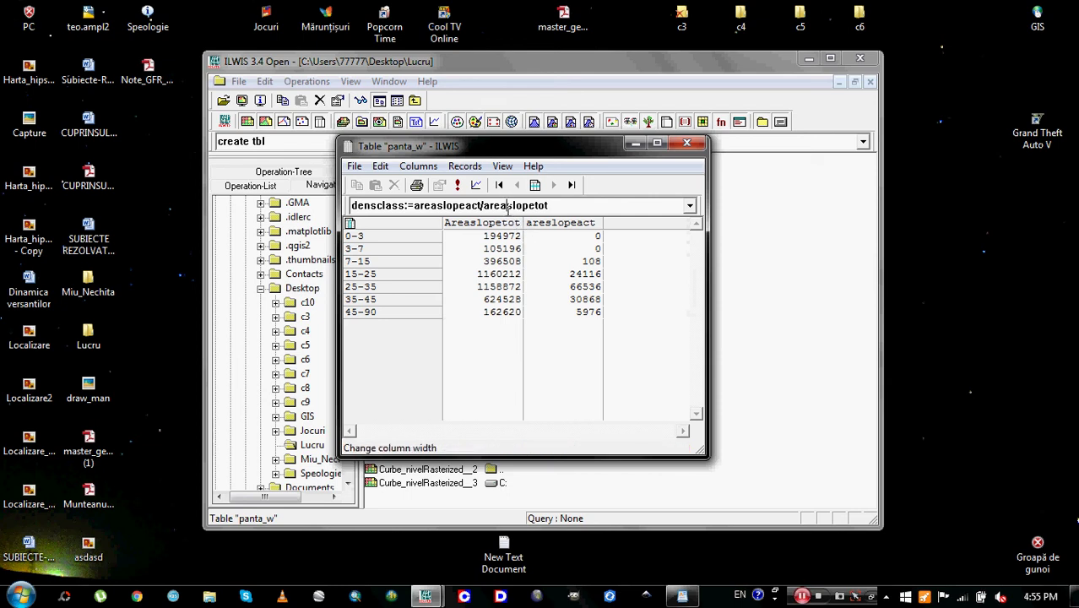
{"action": "key", "text": "BackSpace"}
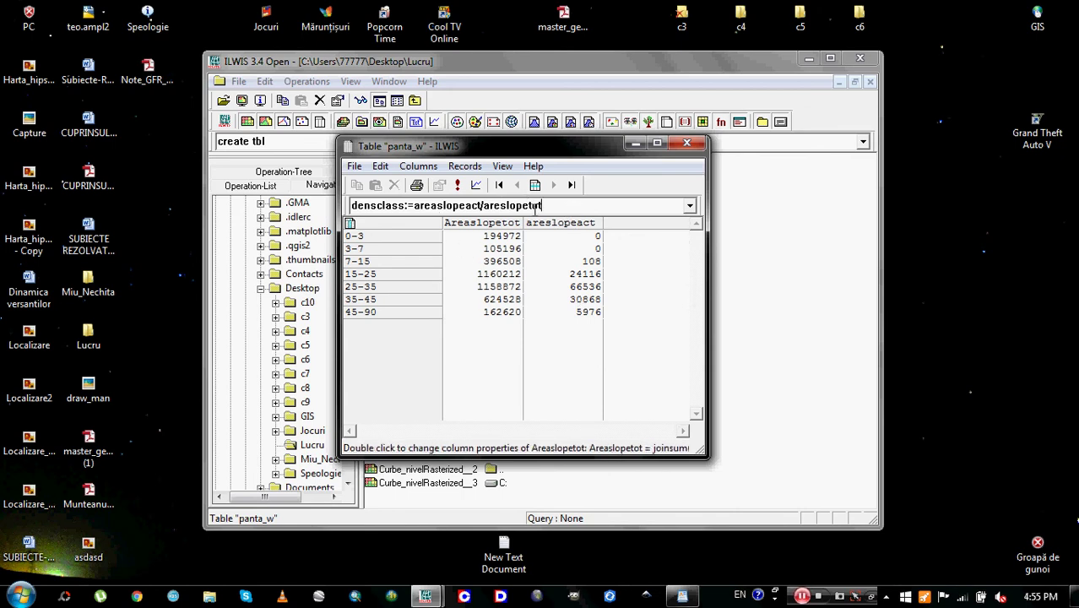
{"action": "left_click", "coordinate": [504, 206]}
{"action": "type", "text": "a"}
{"action": "left_click", "coordinate": [437, 205]}
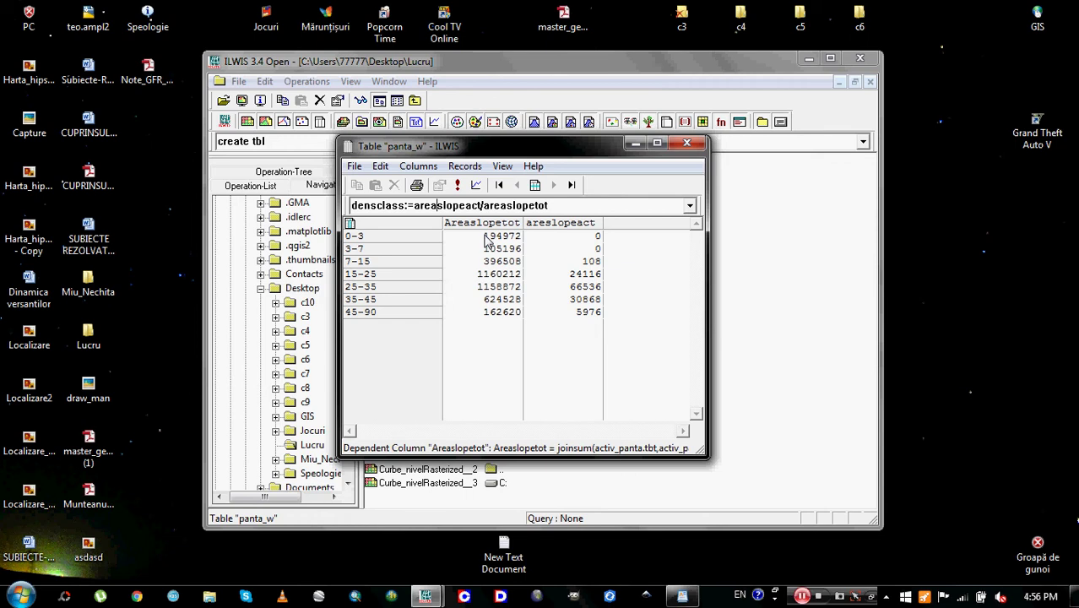
{"action": "key", "text": "BackSpace"}
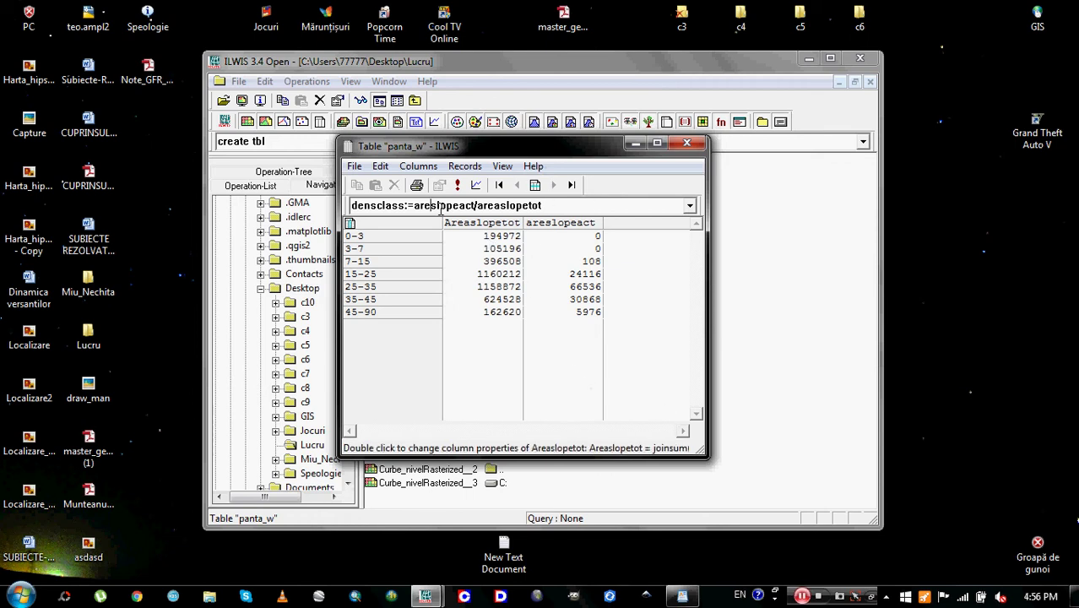
{"action": "key", "text": "Return"}
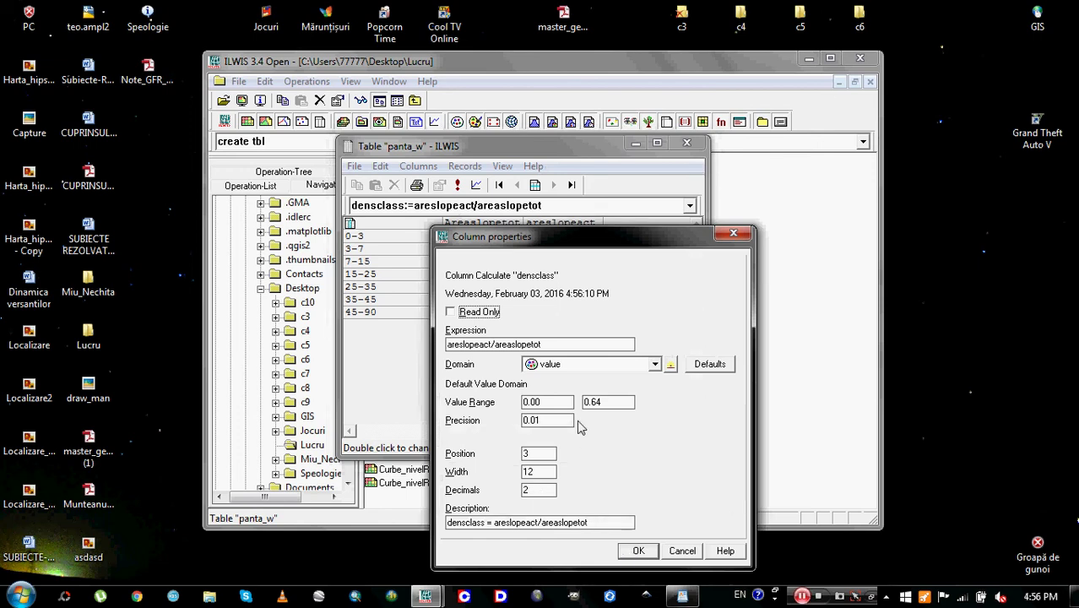
Step: Enter 4 decimals and a precision of 0.0001 for densclass and create the column
{"action": "double_click", "coordinate": [537, 491]}
{"action": "type", "text": "4"}
{"action": "left_click", "coordinate": [533, 420]}
{"action": "type", "text": "00"}
{"action": "left_click", "coordinate": [639, 550]}
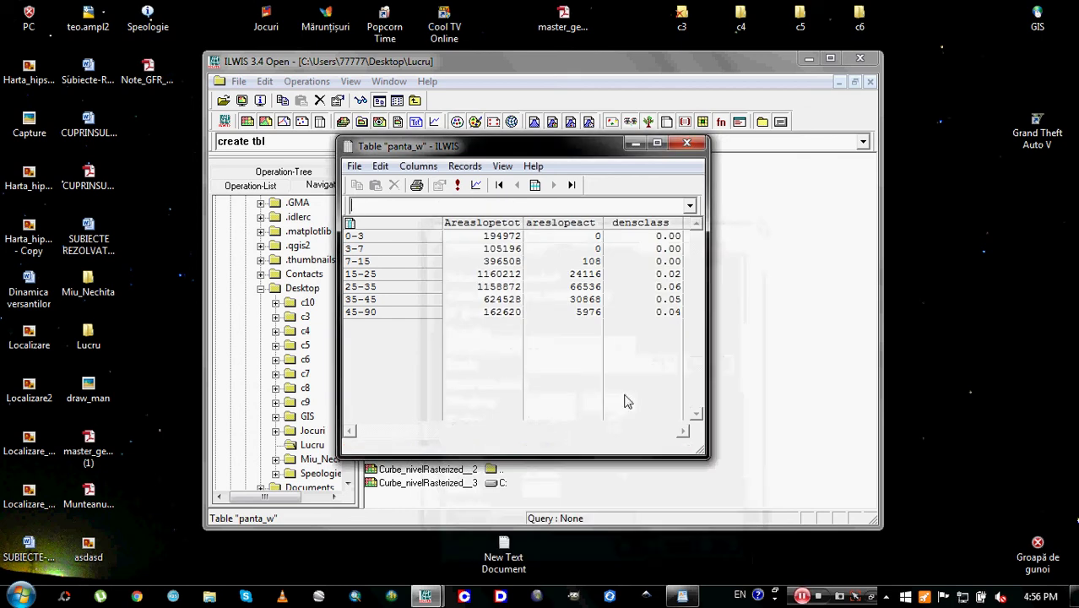
Step: Edit the properties of the densclass column and set its decimals to 4
{"action": "right_click", "coordinate": [629, 226]}
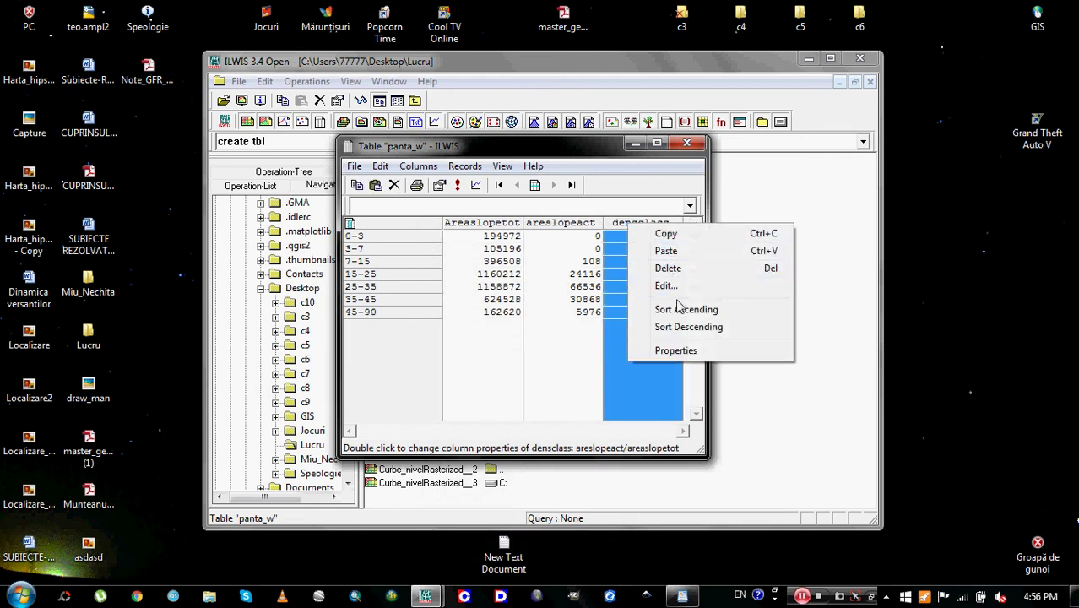
{"action": "left_click", "coordinate": [680, 350]}
{"action": "double_click", "coordinate": [525, 490]}
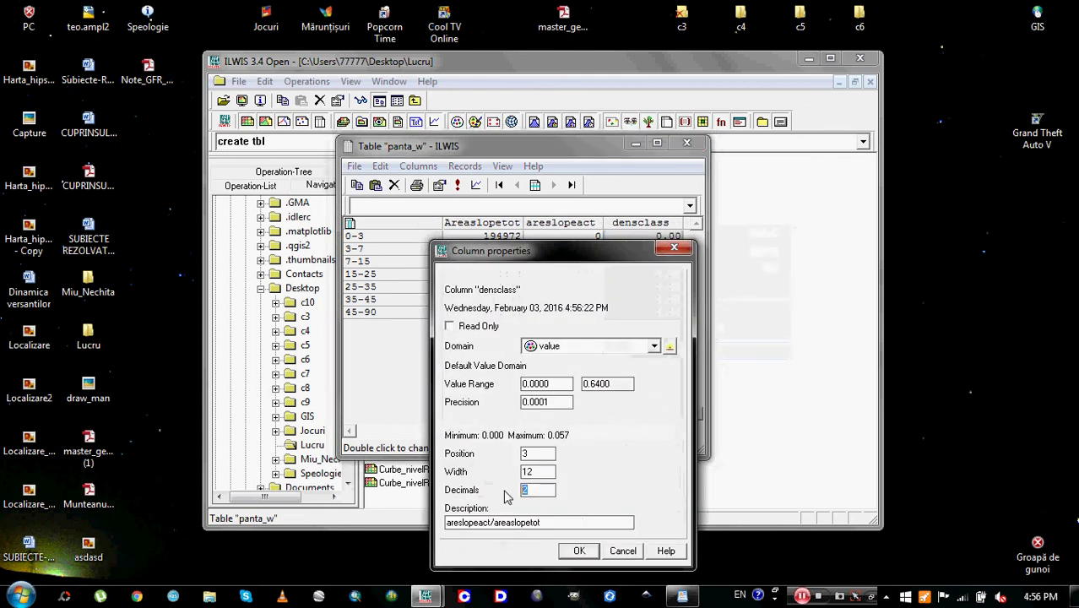
{"action": "type", "text": "4"}
{"action": "left_click", "coordinate": [576, 553]}
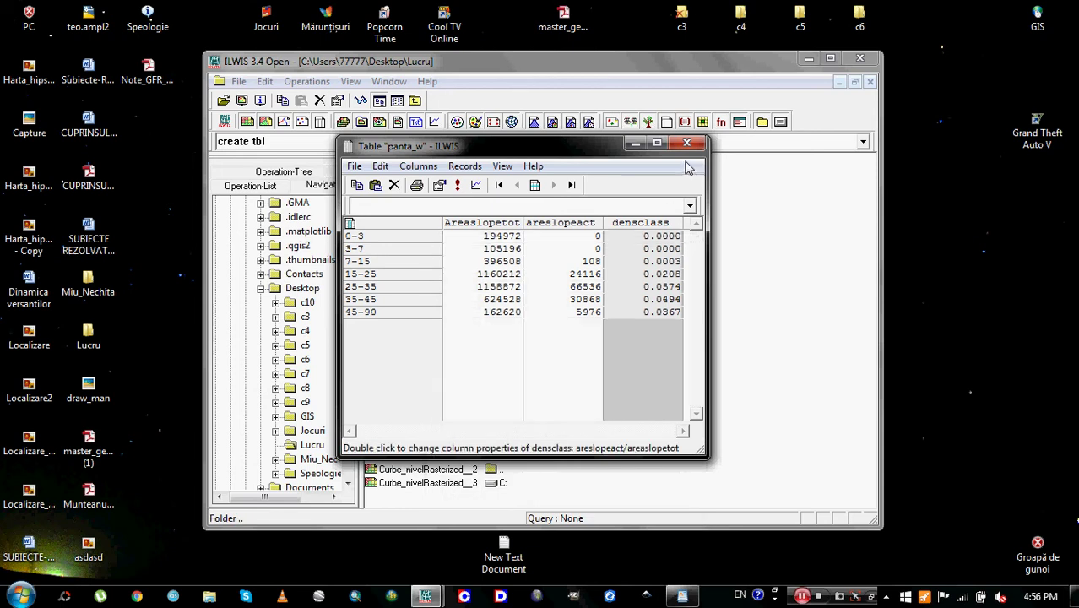
{"action": "left_click_drag", "start_coordinate": [589, 152], "coordinate": [699, 179]}
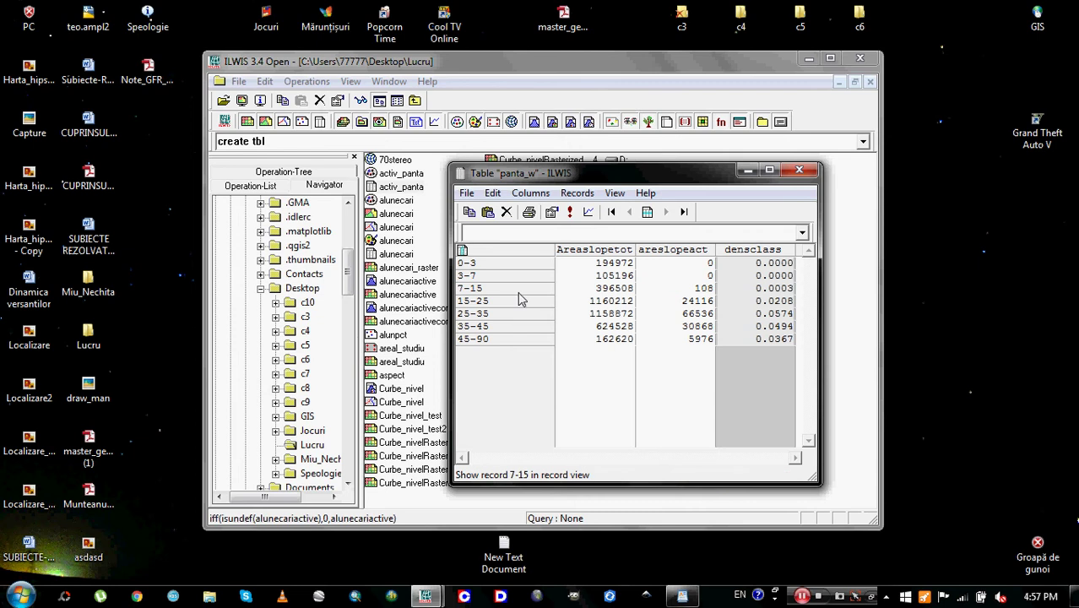
{"action": "mouse_move", "coordinate": [602, 174]}
{"action": "left_mouse_down"}
{"action": "mouse_move", "coordinate": [580, 185]}
{"action": "mouse_move", "coordinate": [589, 187]}
{"action": "left_mouse_up"}
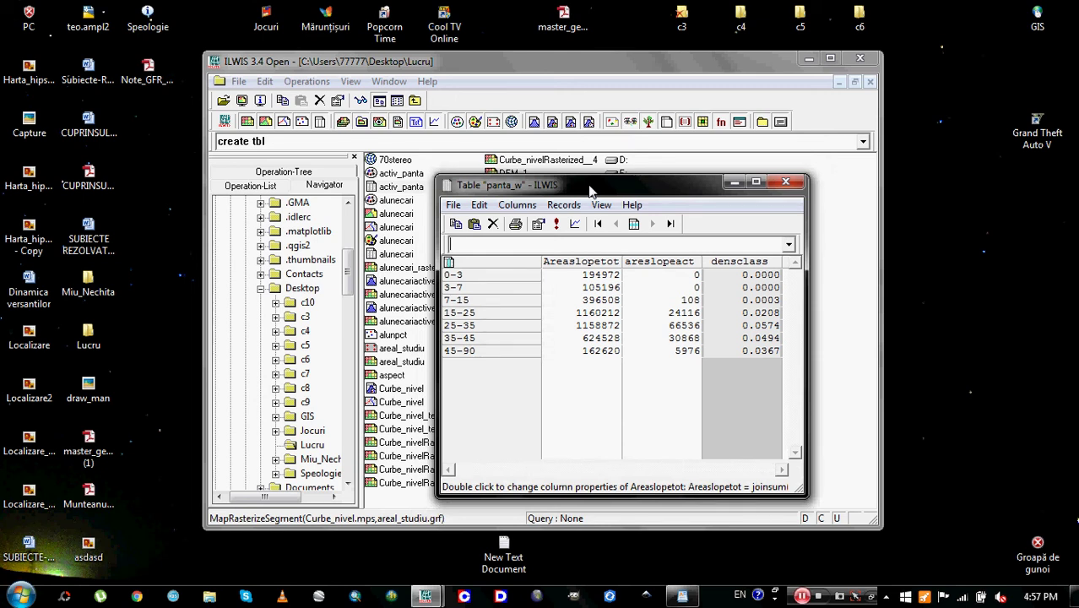
{"action": "left_click_drag", "start_coordinate": [591, 191], "coordinate": [584, 184]}
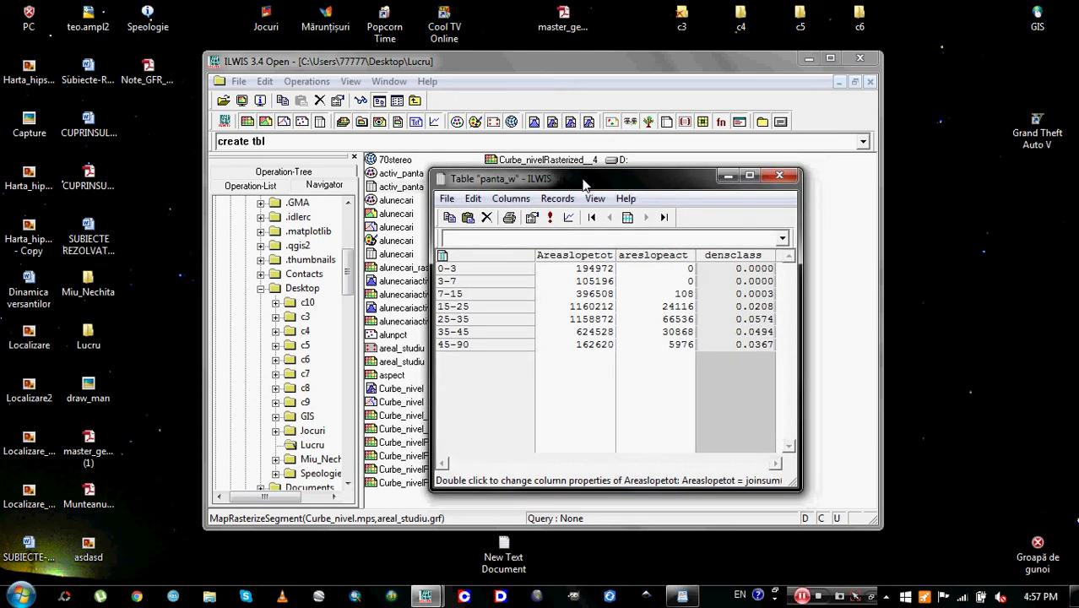
{"action": "left_click_drag", "start_coordinate": [590, 179], "coordinate": [573, 149]}
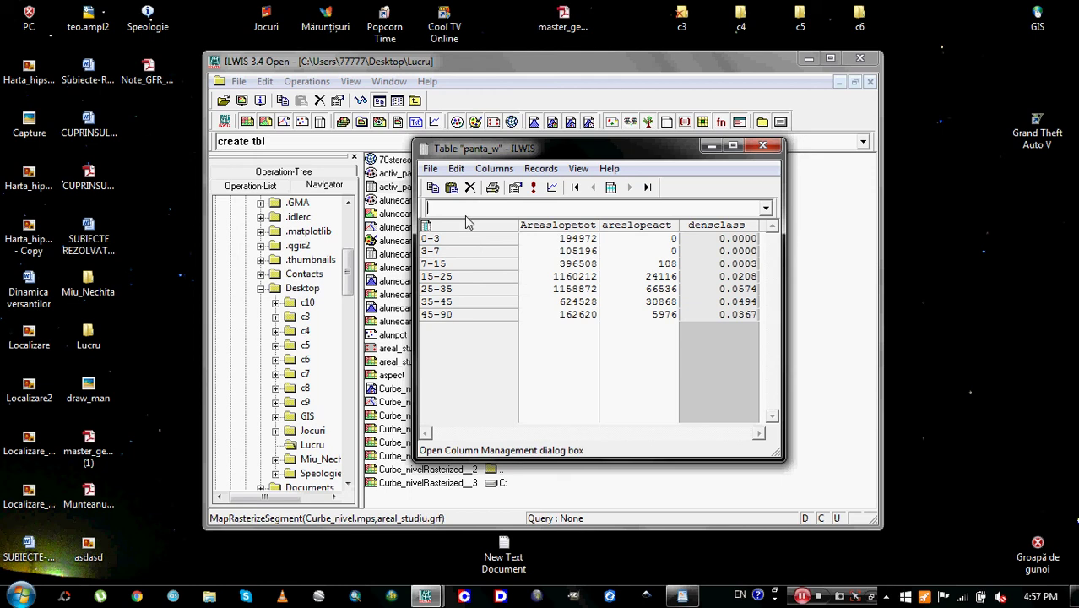
Step: Calculate a Dclas column with Dclas:=iff(densclass=0,0.0001,densclass), keeping the default column properties, and bring the column into view
{"action": "type", "text": "Dclass"}
{"action": "key", "text": "BackSpace"}
{"action": "type", "text": ":=iff("}
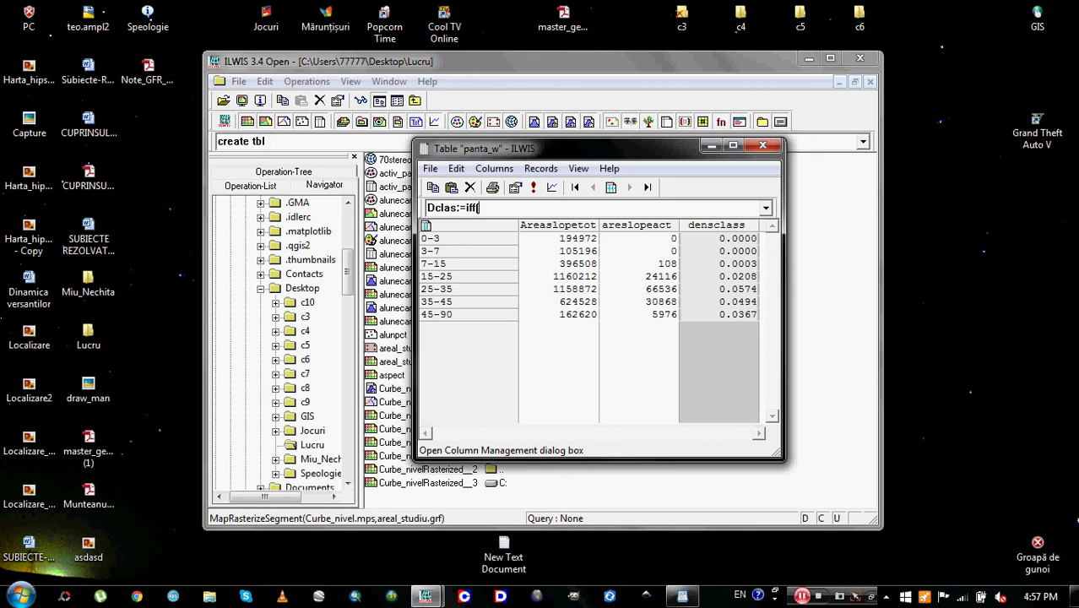
{"action": "type", "text": "densclass=0,"}
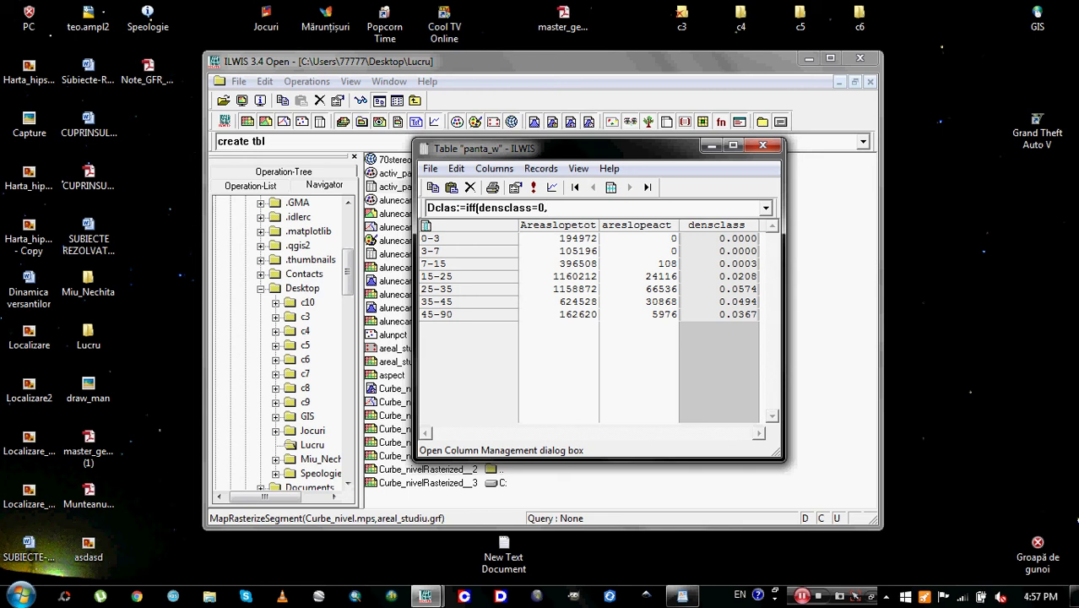
{"action": "type", "text": "0.0001,"}
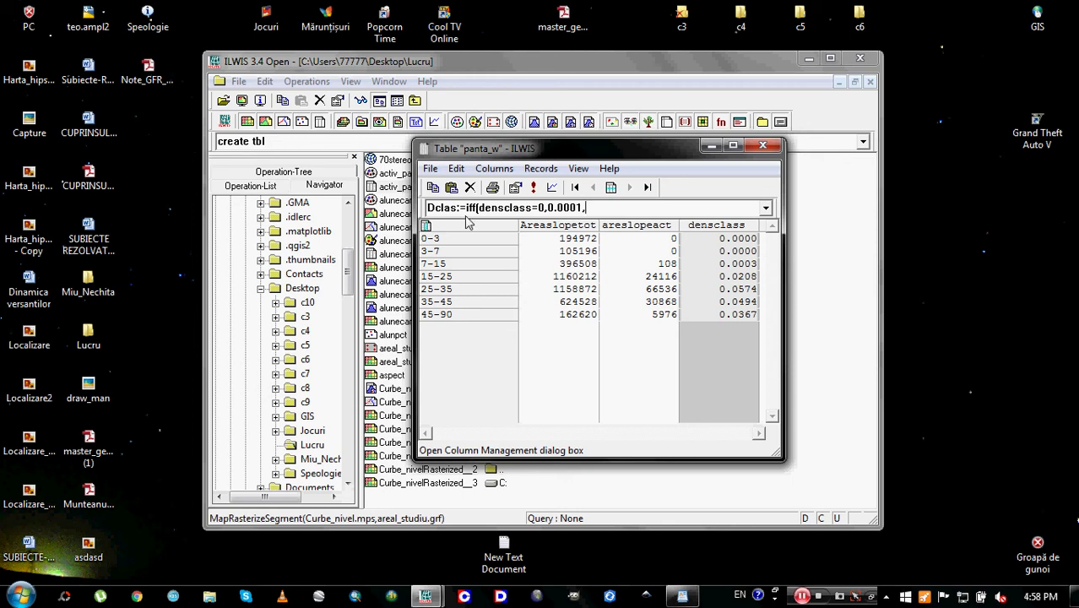
{"action": "type", "text": "densclass)"}
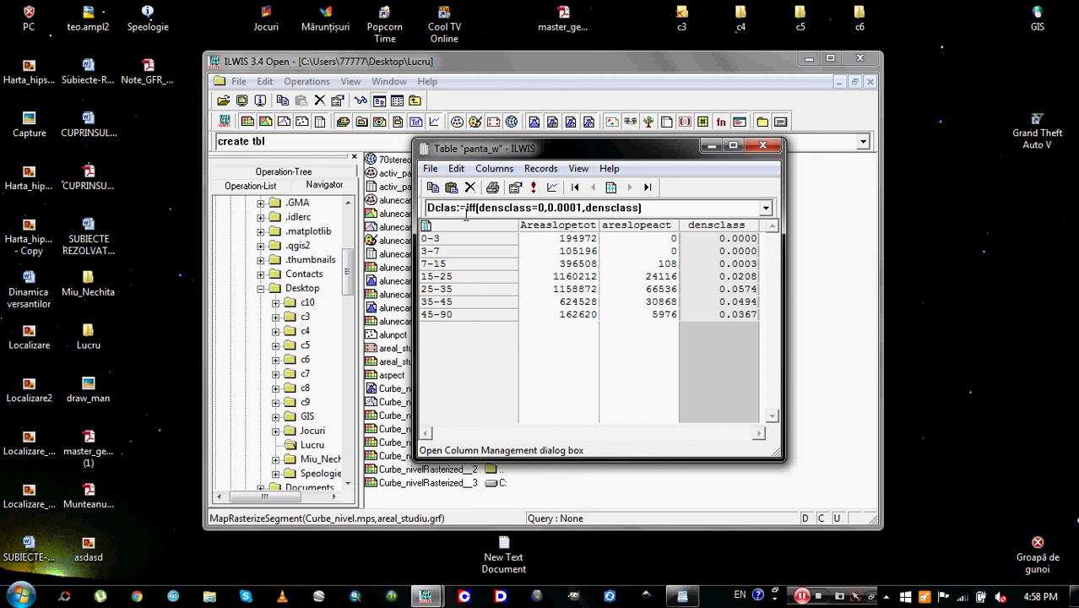
{"action": "key", "text": "Return"}
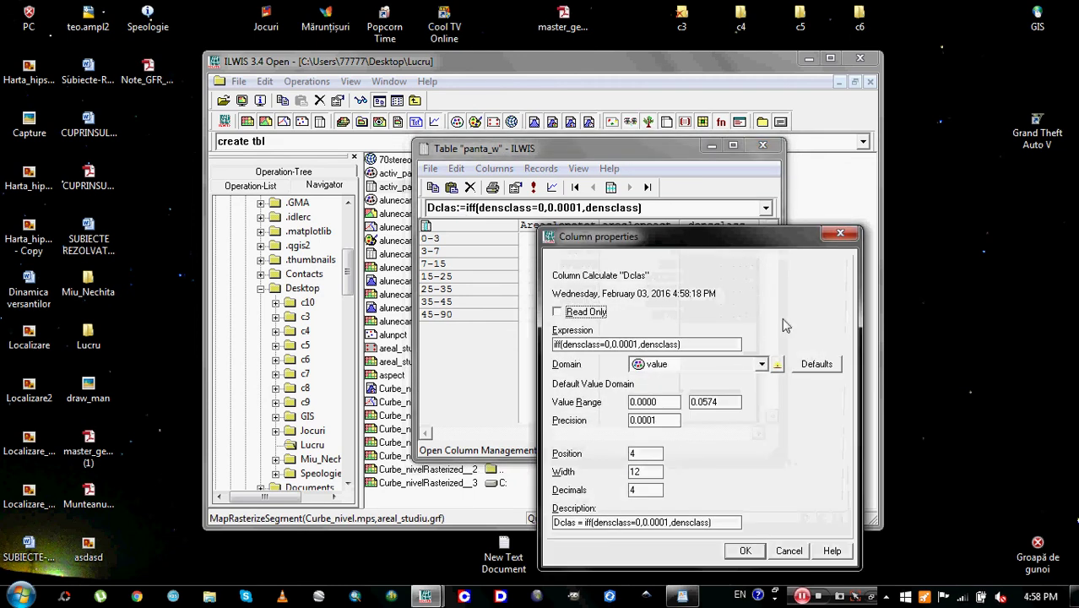
{"action": "left_click", "coordinate": [741, 551]}
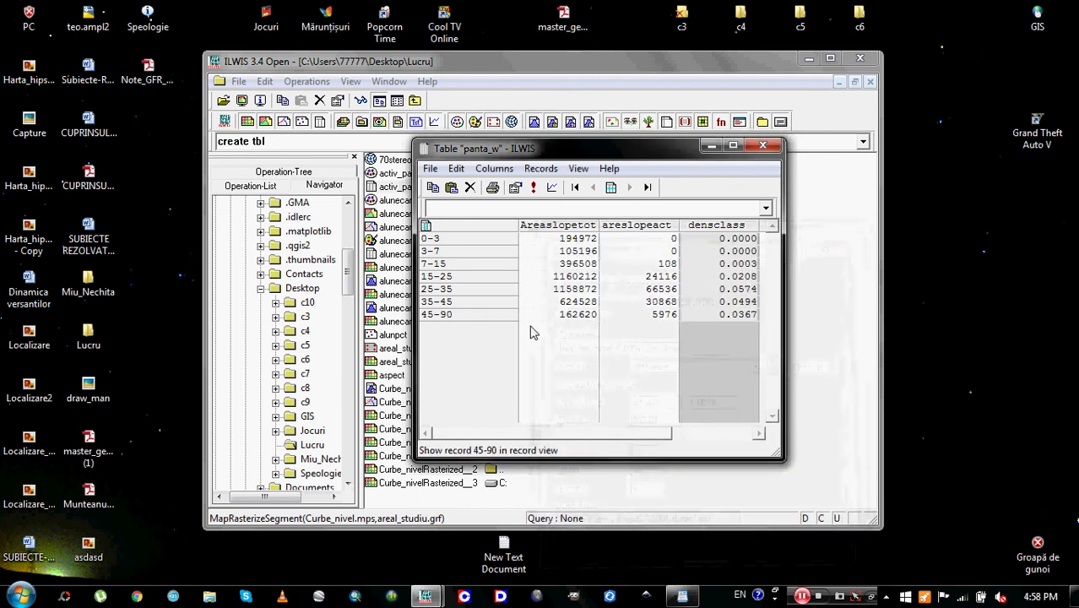
{"action": "left_click_drag", "start_coordinate": [571, 434], "coordinate": [710, 436]}
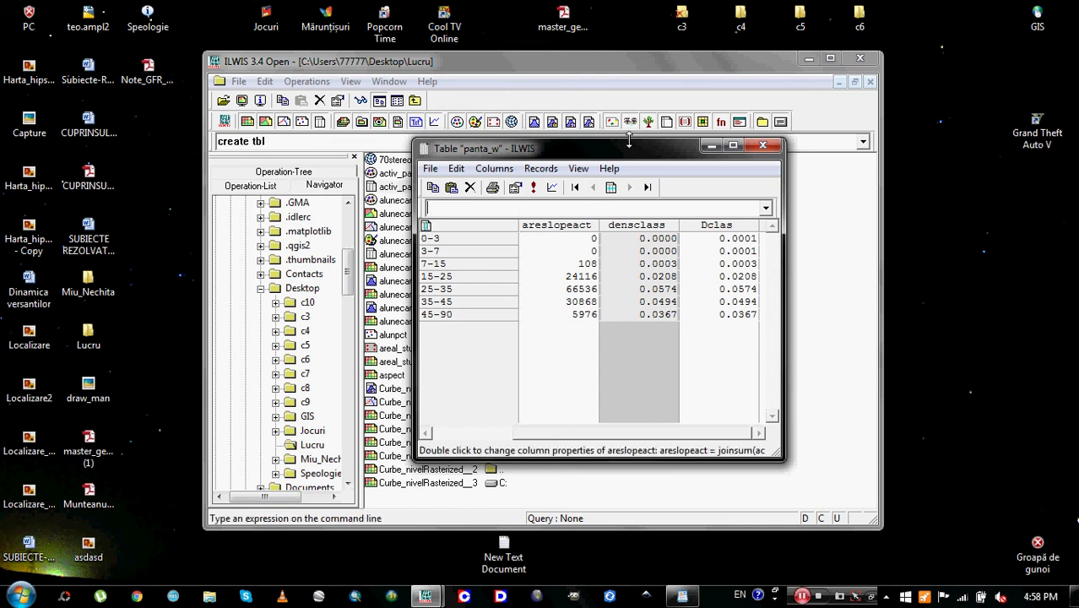
Step: Enlarge the panta_w table window to make room for more columns
{"action": "left_click_drag", "start_coordinate": [628, 153], "coordinate": [577, 172]}
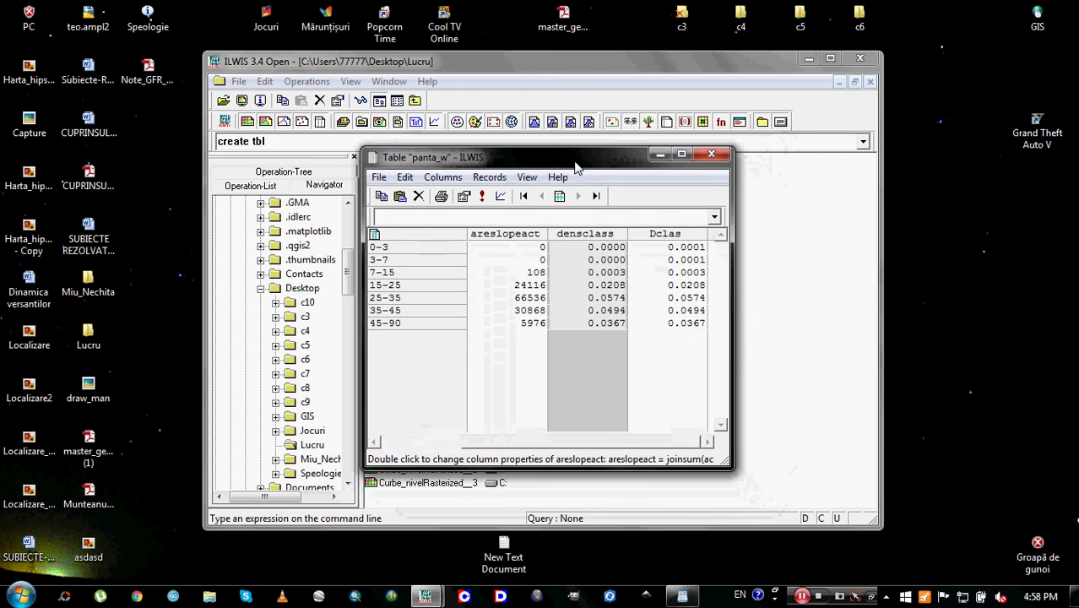
{"action": "left_click_drag", "start_coordinate": [576, 172], "coordinate": [406, 61]}
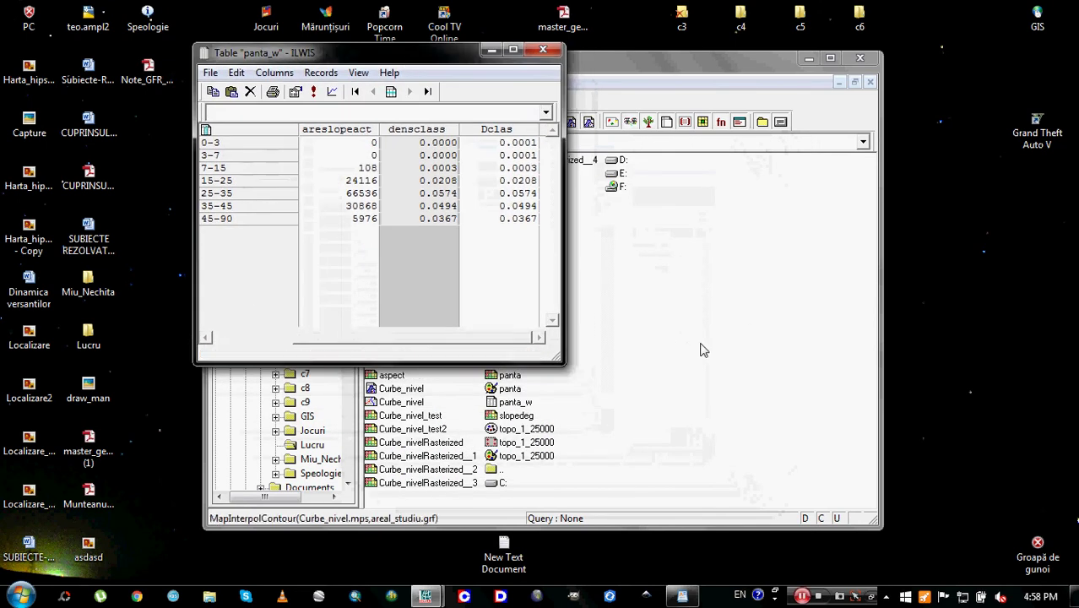
{"action": "left_click_drag", "start_coordinate": [559, 358], "coordinate": [886, 535]}
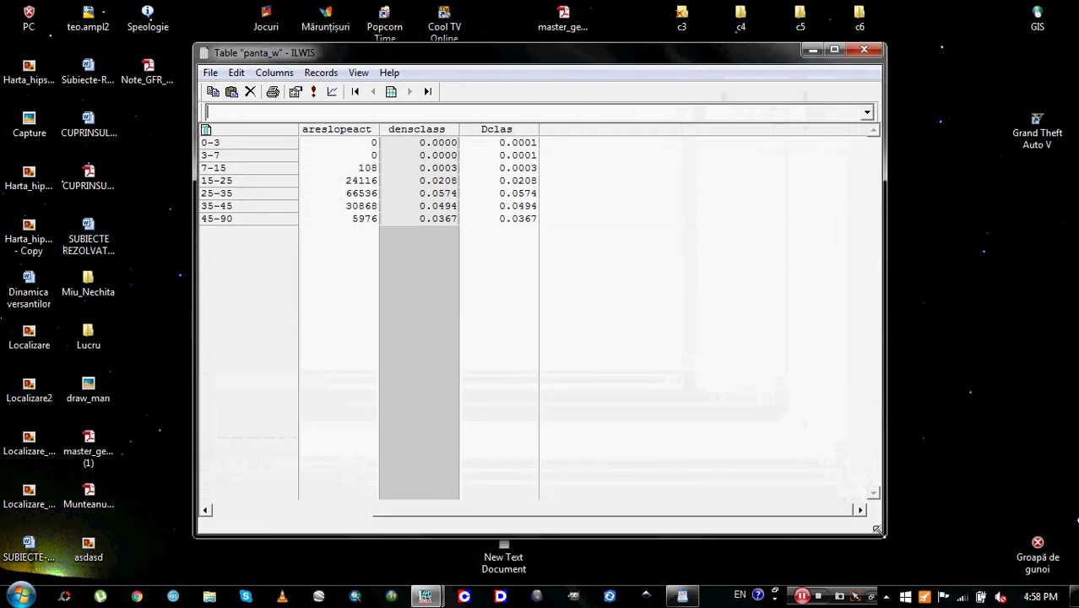
{"action": "left_click_drag", "start_coordinate": [637, 57], "coordinate": [618, 65]}
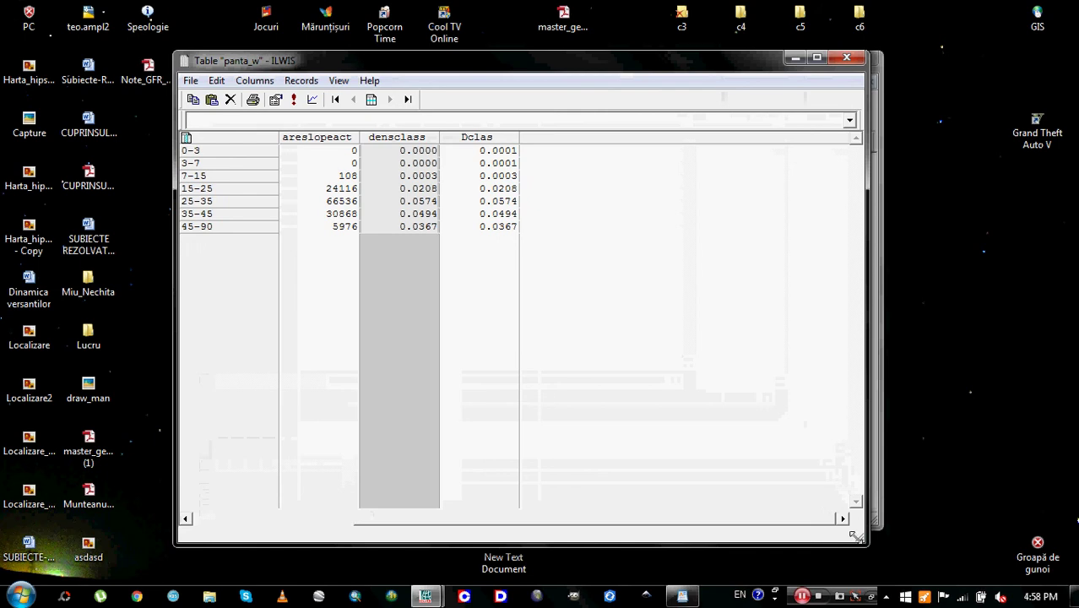
{"action": "left_click_drag", "start_coordinate": [867, 543], "coordinate": [582, 306]}
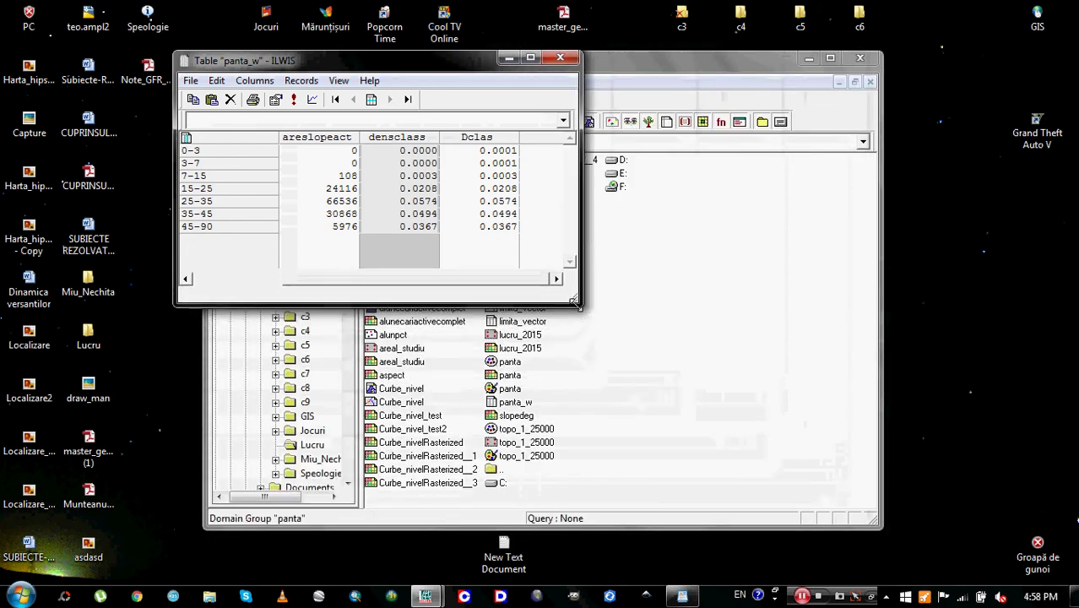
{"action": "left_click_drag", "start_coordinate": [426, 66], "coordinate": [611, 163]}
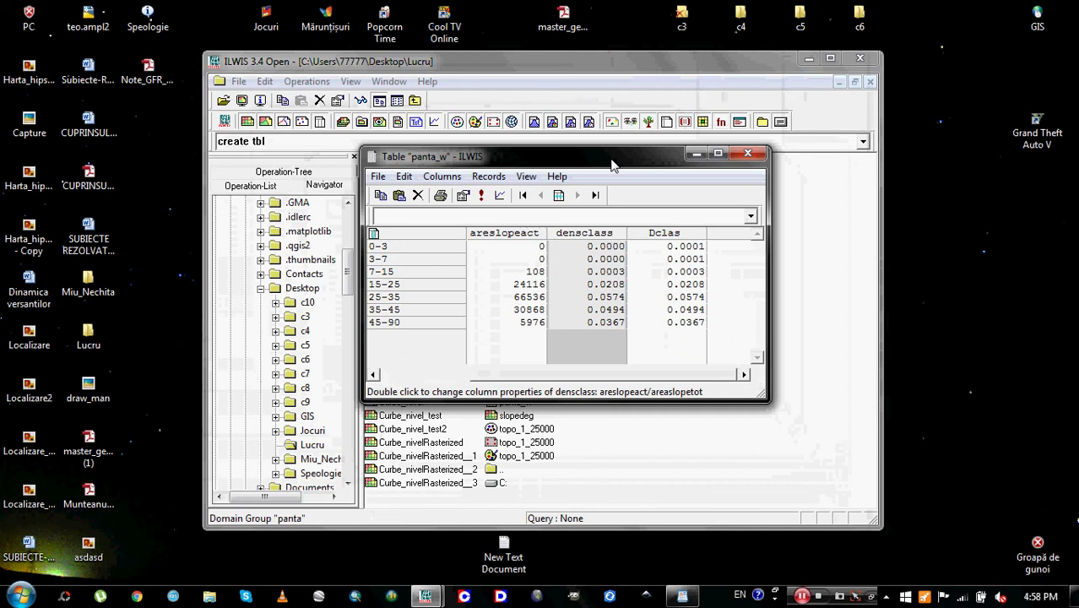
{"action": "left_click_drag", "start_coordinate": [758, 390], "coordinate": [869, 518]}
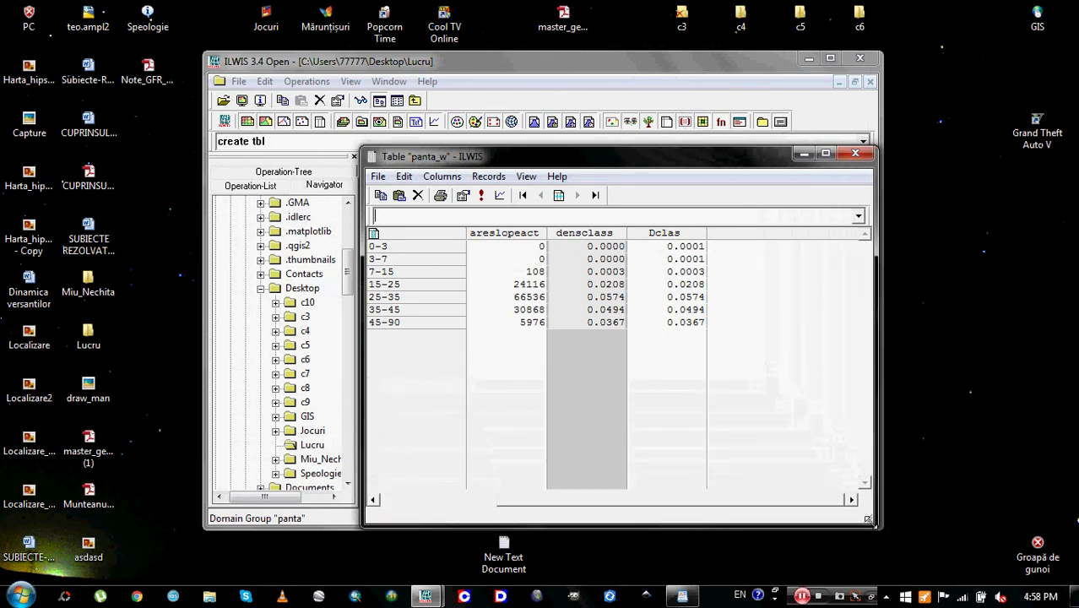
{"action": "left_click_drag", "start_coordinate": [623, 160], "coordinate": [601, 111]}
{"action": "left_click_drag", "start_coordinate": [617, 121], "coordinate": [581, 113]}
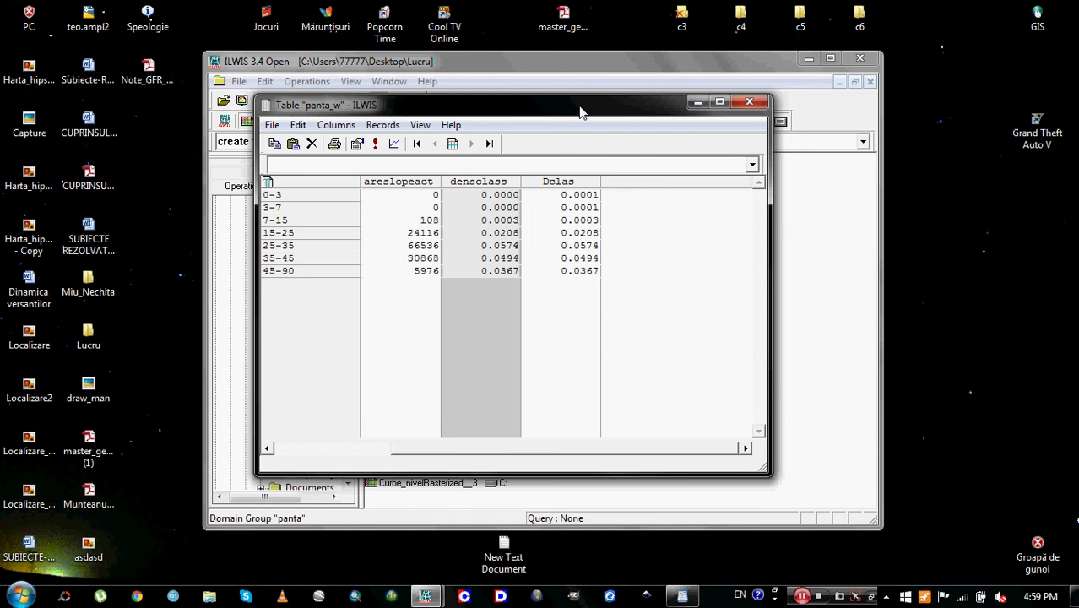
{"action": "left_click_drag", "start_coordinate": [580, 113], "coordinate": [554, 93]}
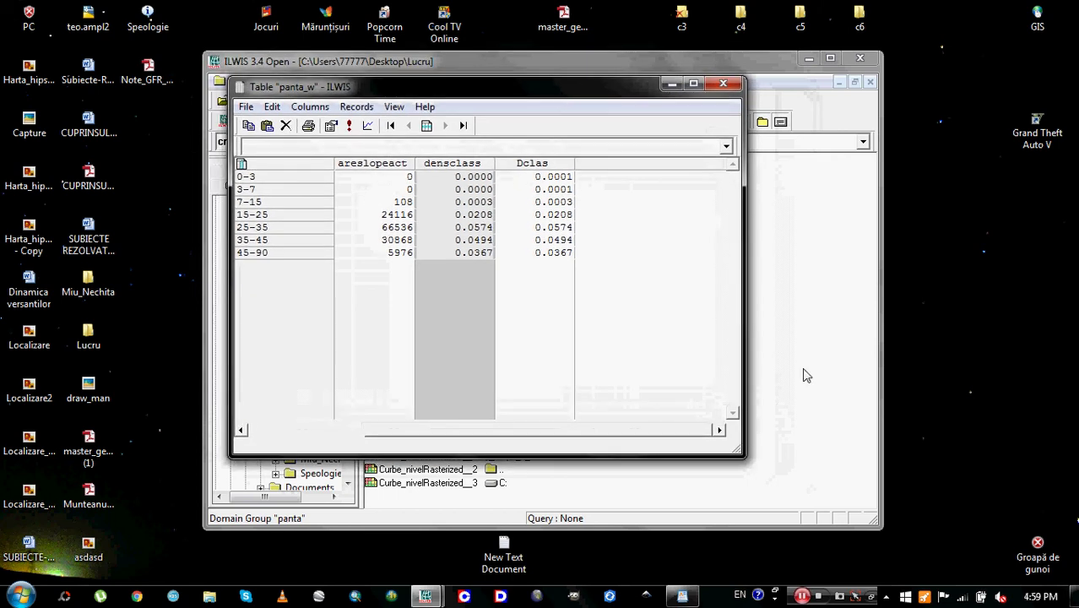
{"action": "left_click", "coordinate": [800, 597]}
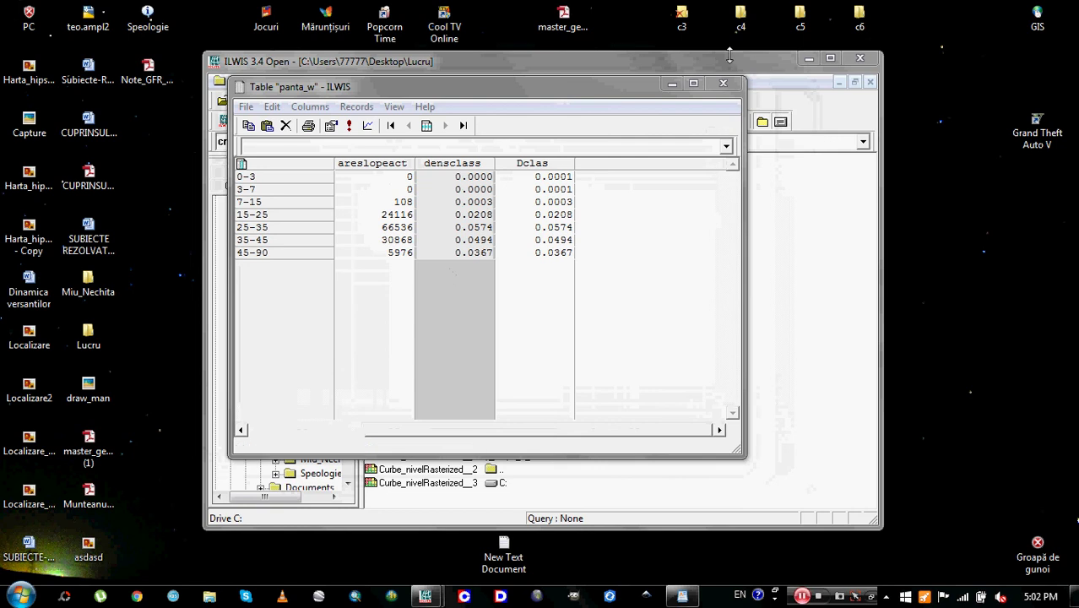
Step: Minimize the panta_w table, open the activ_panta table and examine its densmap column
{"action": "left_click", "coordinate": [669, 86]}
{"action": "left_click", "coordinate": [671, 85]}
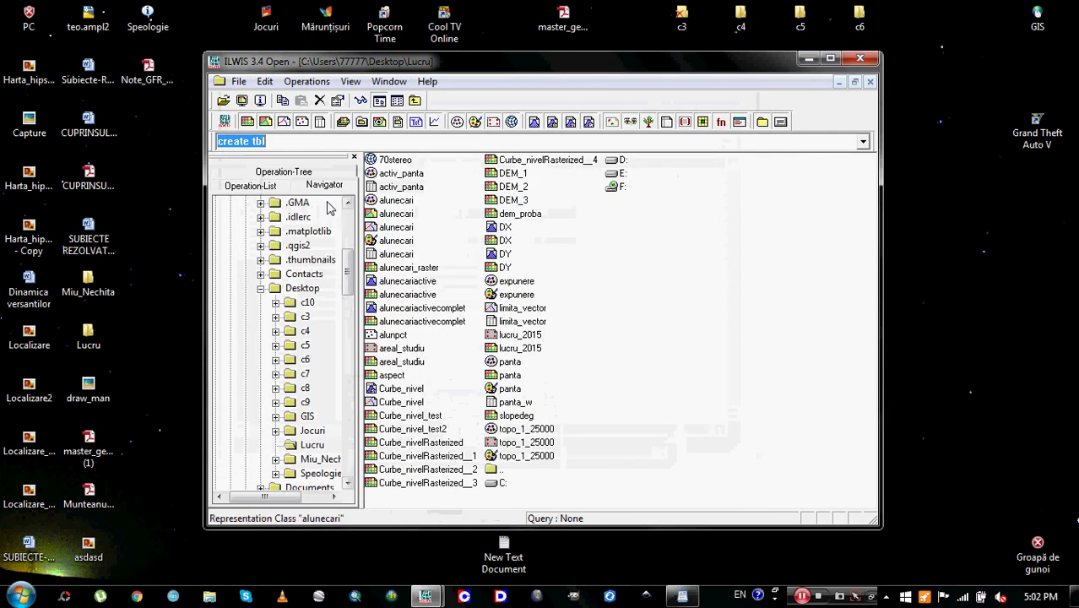
{"action": "double_click", "coordinate": [411, 187]}
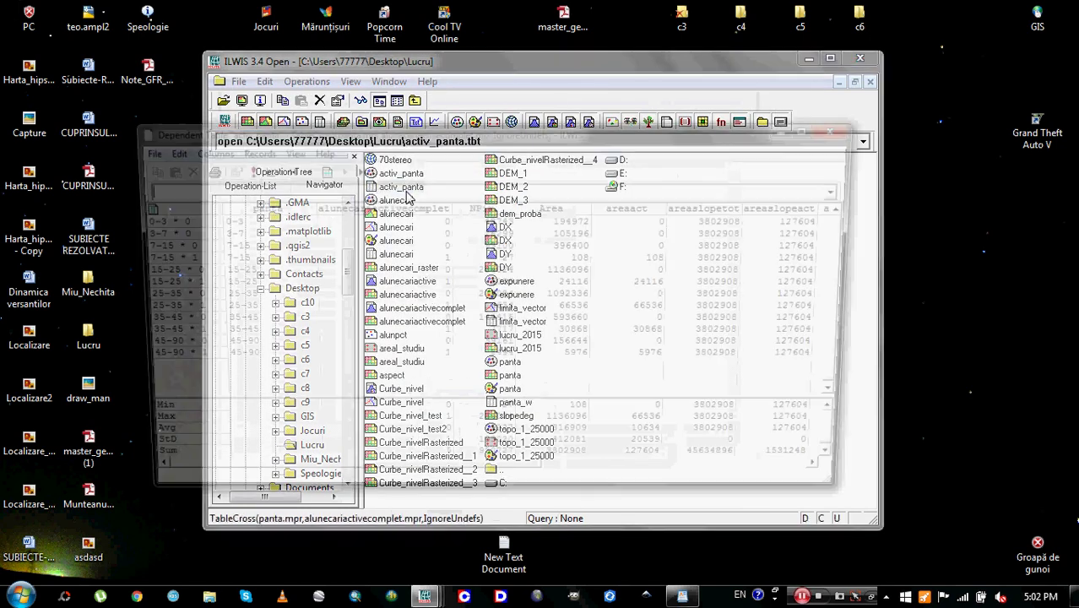
{"action": "left_click_drag", "start_coordinate": [399, 479], "coordinate": [675, 493]}
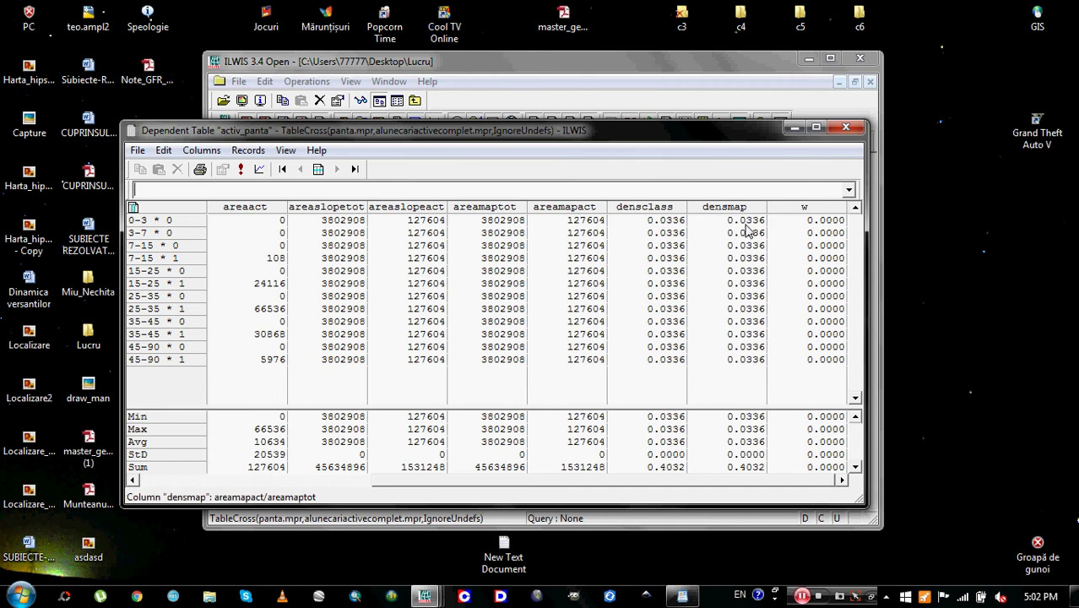
Step: Switch to the WordPad note, add the line "o tinem minte bai praduitorilor: 0.0336" and minimize it
{"action": "left_click", "coordinate": [683, 596]}
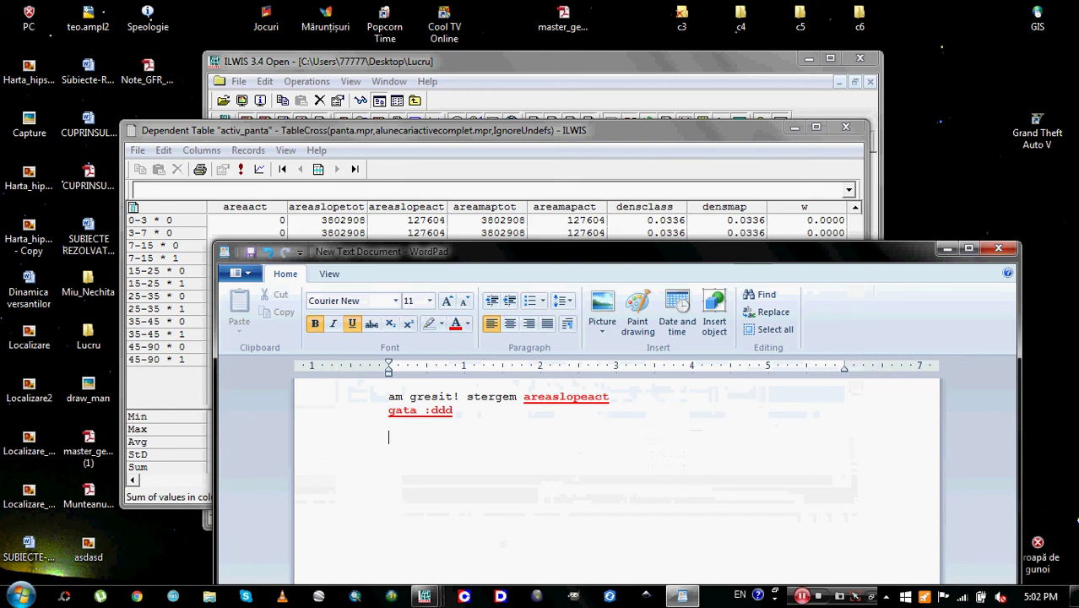
{"action": "type", "text": "o tinem mint"}
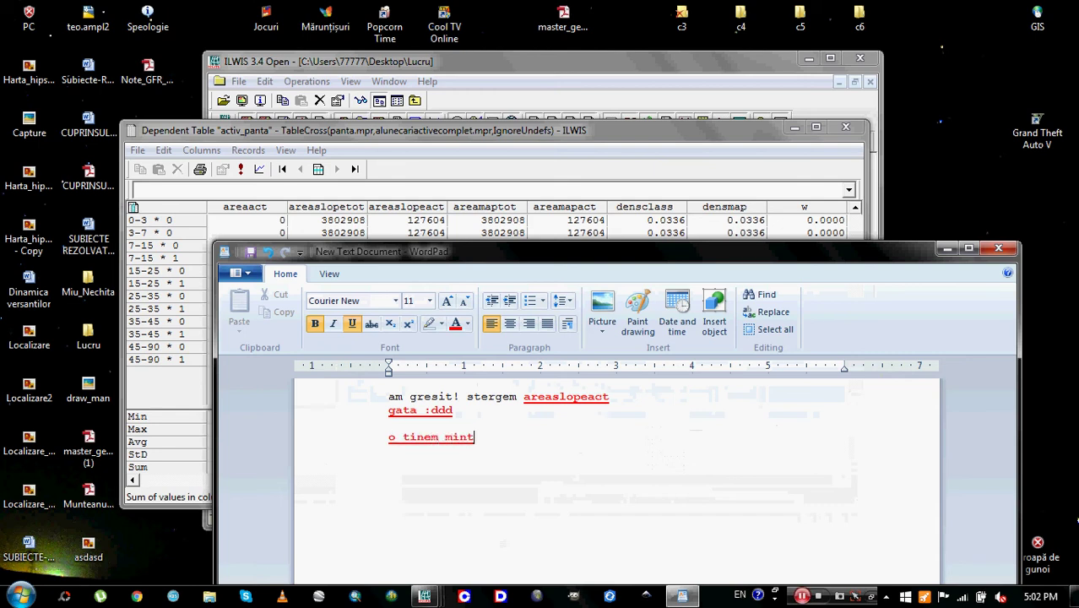
{"action": "type", "text": "e ba praduitori"}
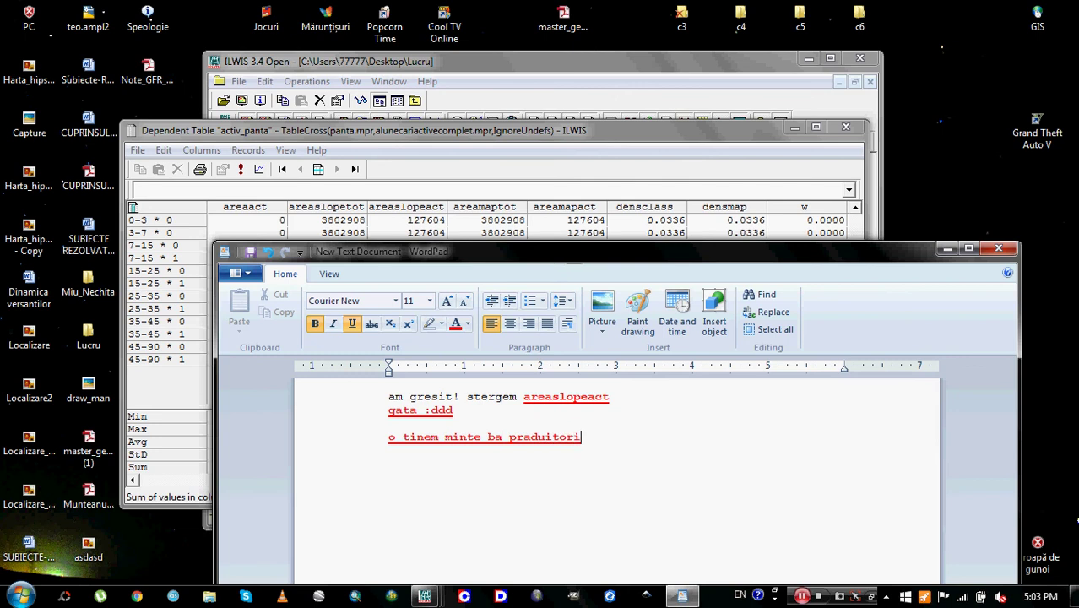
{"action": "type", "text": "lor:"}
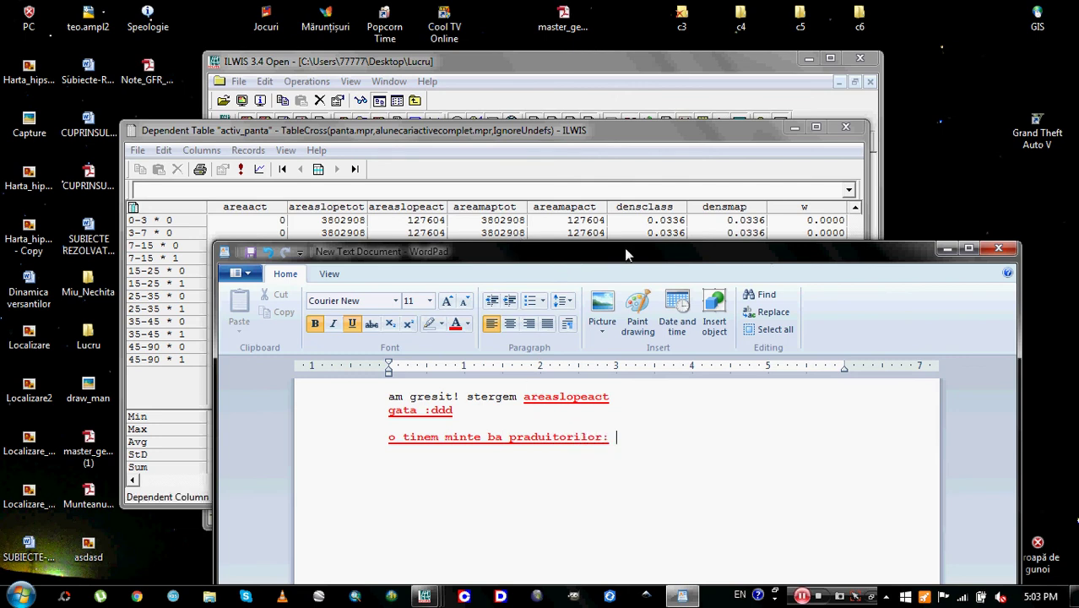
{"action": "left_click_drag", "start_coordinate": [640, 258], "coordinate": [635, 269]}
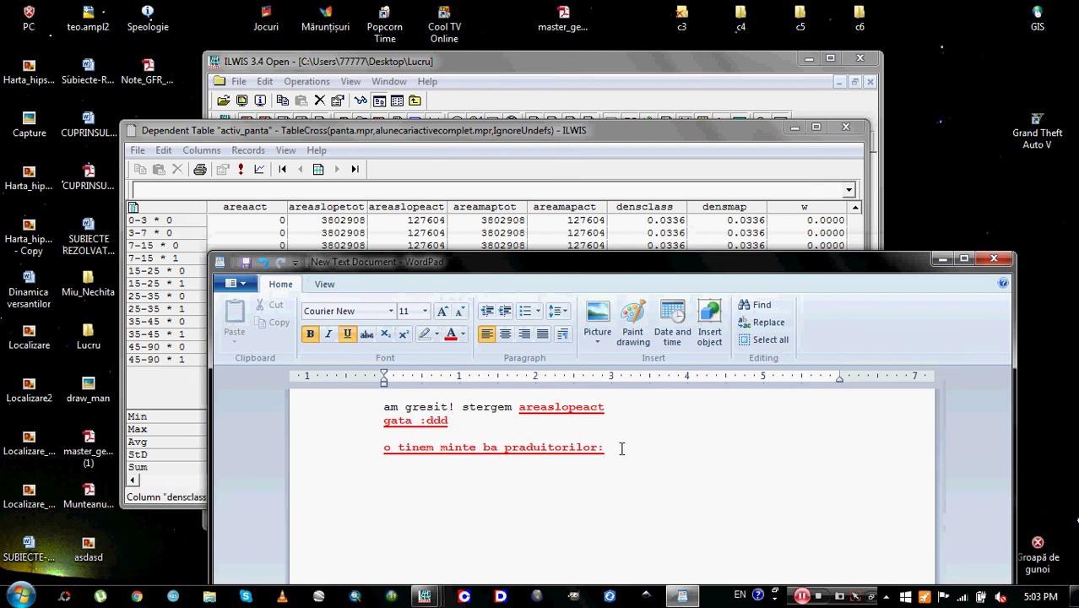
{"action": "type", "text": "0"}
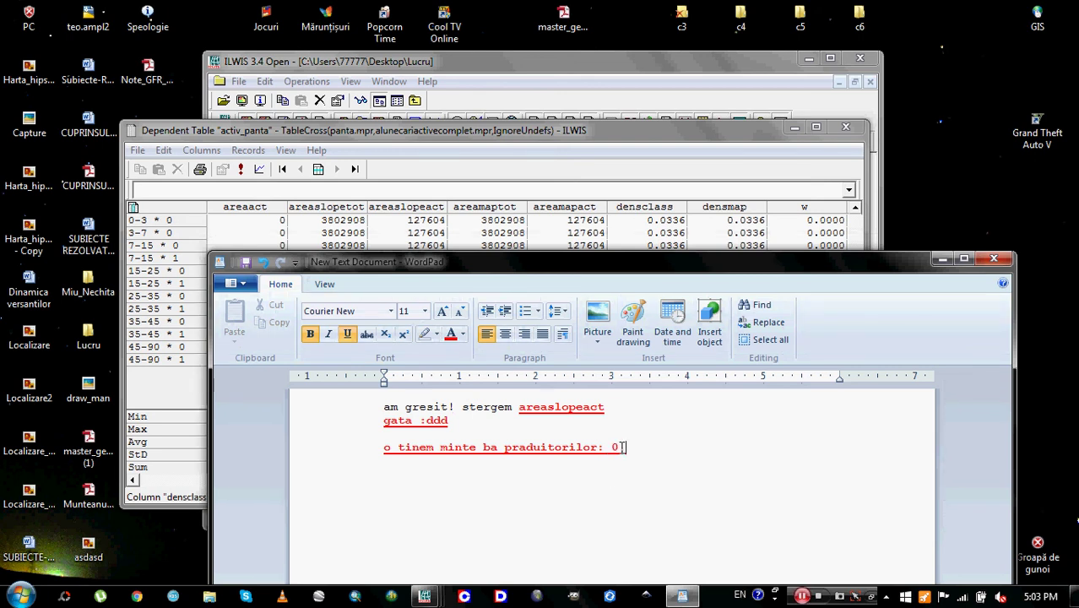
{"action": "type", "text": ".0336"}
{"action": "type", "text": "i"}
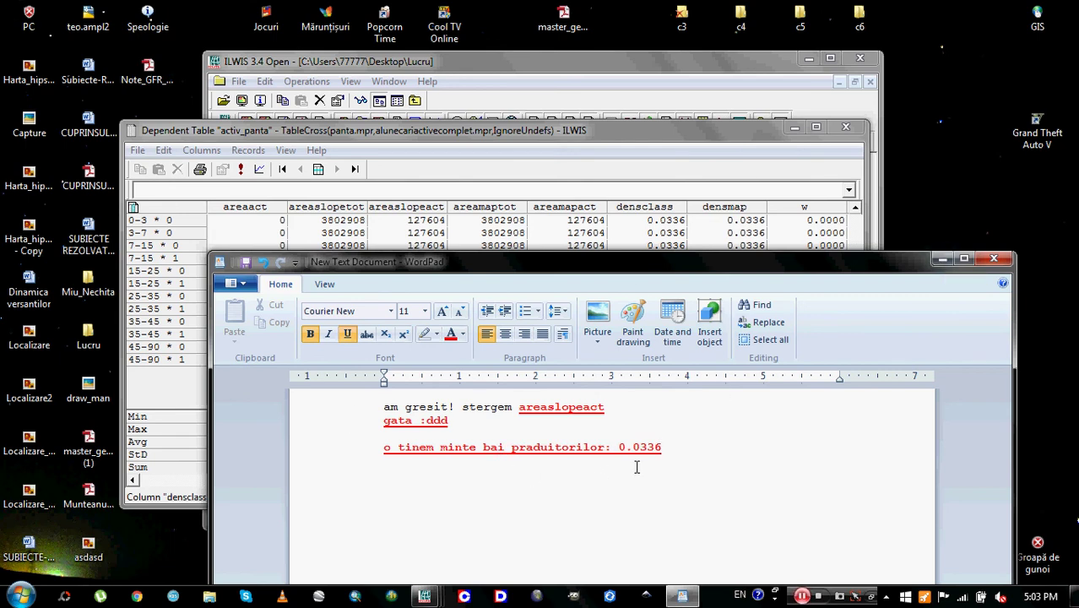
{"action": "left_click", "coordinate": [940, 258]}
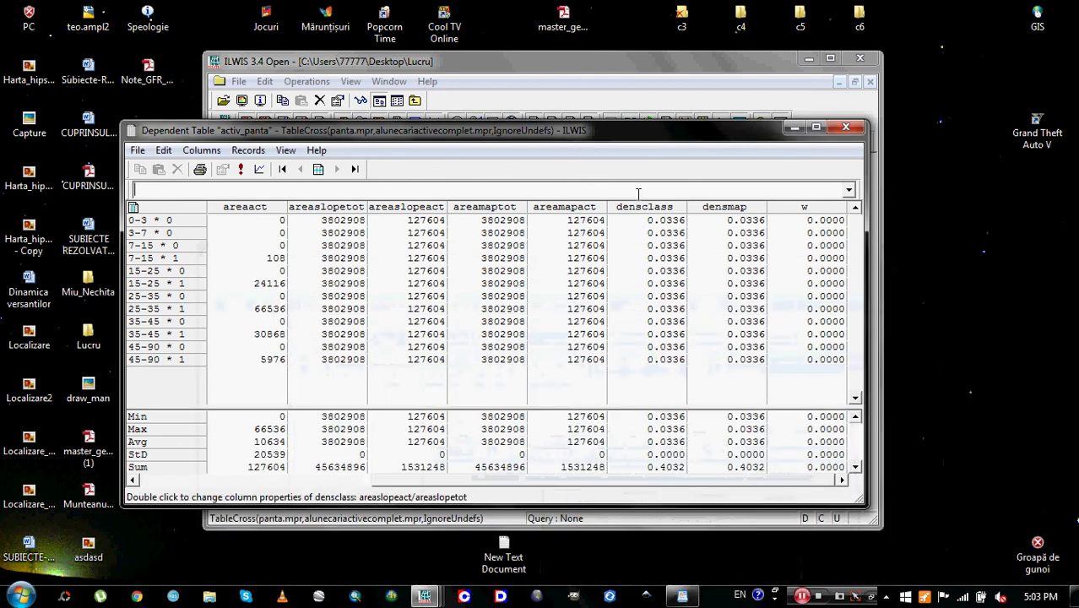
Step: Close the activ_panta table and return to the panta_w table
{"action": "left_click", "coordinate": [845, 128]}
{"action": "mouse_move", "coordinate": [424, 596]}
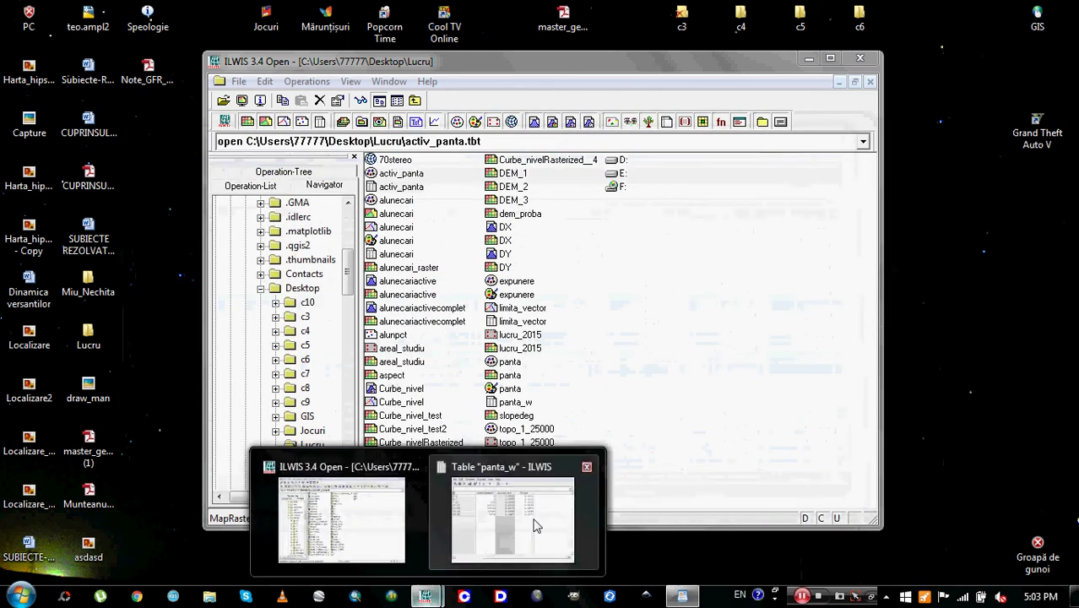
{"action": "left_click", "coordinate": [532, 511]}
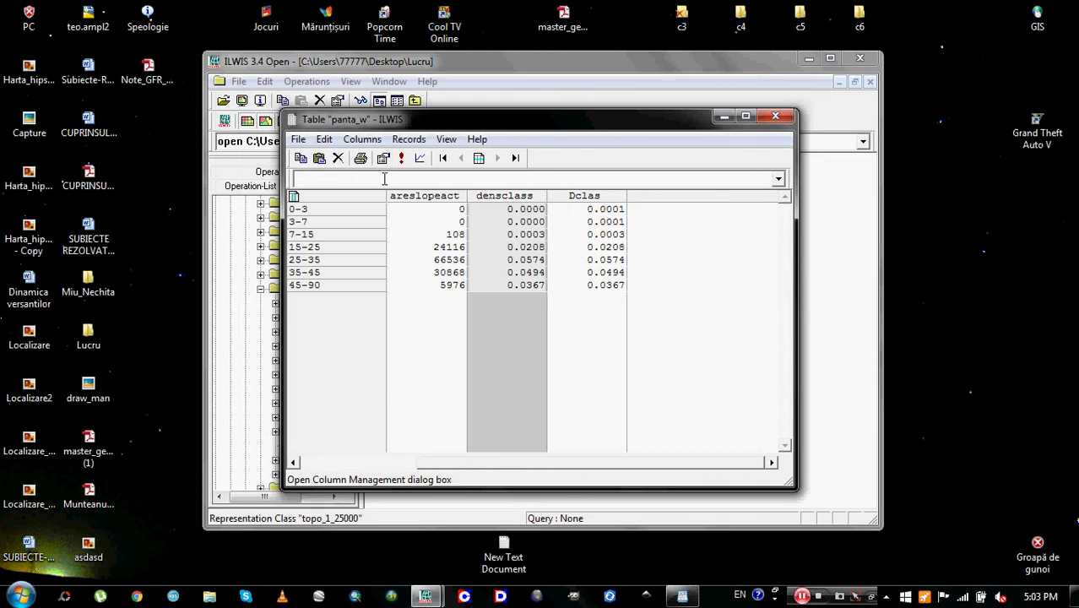
Step: Begin the formula for a weight column in the panta_w command line with weight:=ln(Dclas/
{"action": "type", "text": "weight"}
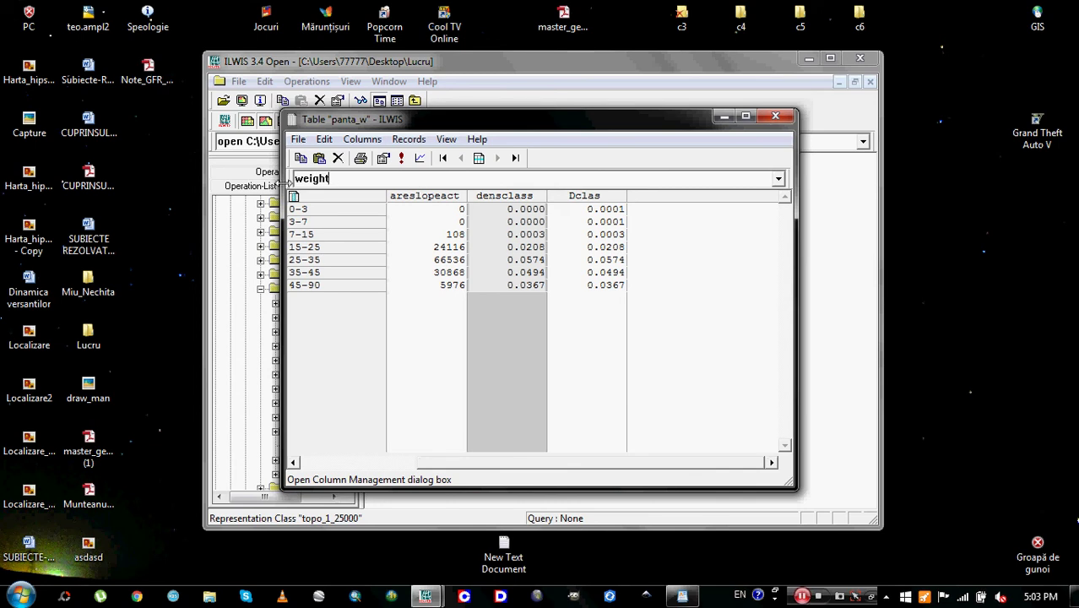
{"action": "type", "text": ":="}
{"action": "type", "text": "ln(Dcla"}
{"action": "key", "text": "BackSpace"}
{"action": "key", "text": "BackSpace"}
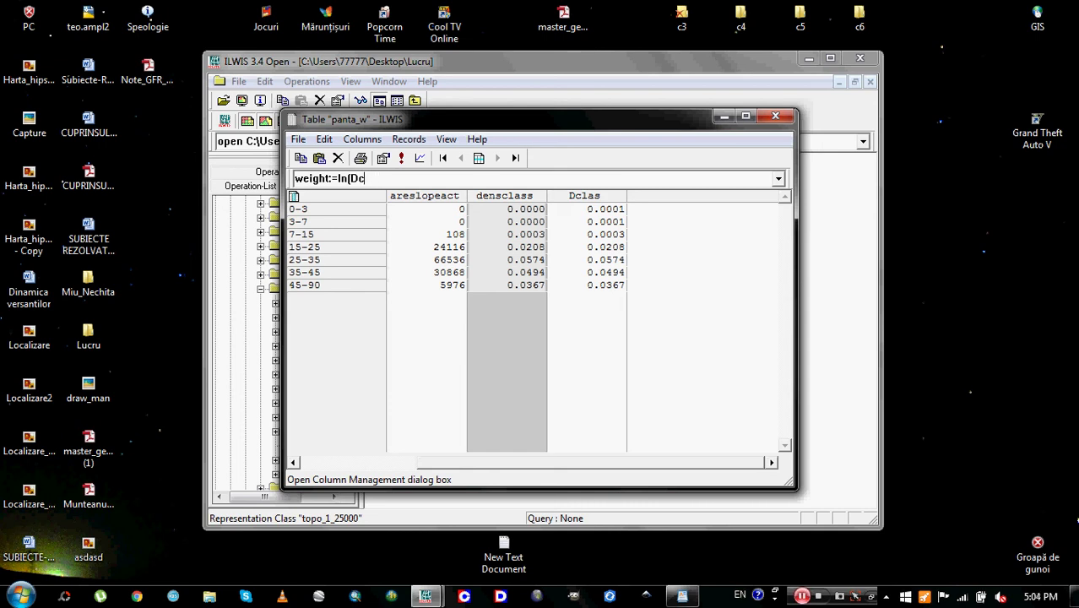
{"action": "type", "text": "las/"}
Step: Consult the map density in the WordPad note and append 0.0336 to the weight formula as the divisor
{"action": "left_click", "coordinate": [682, 596]}
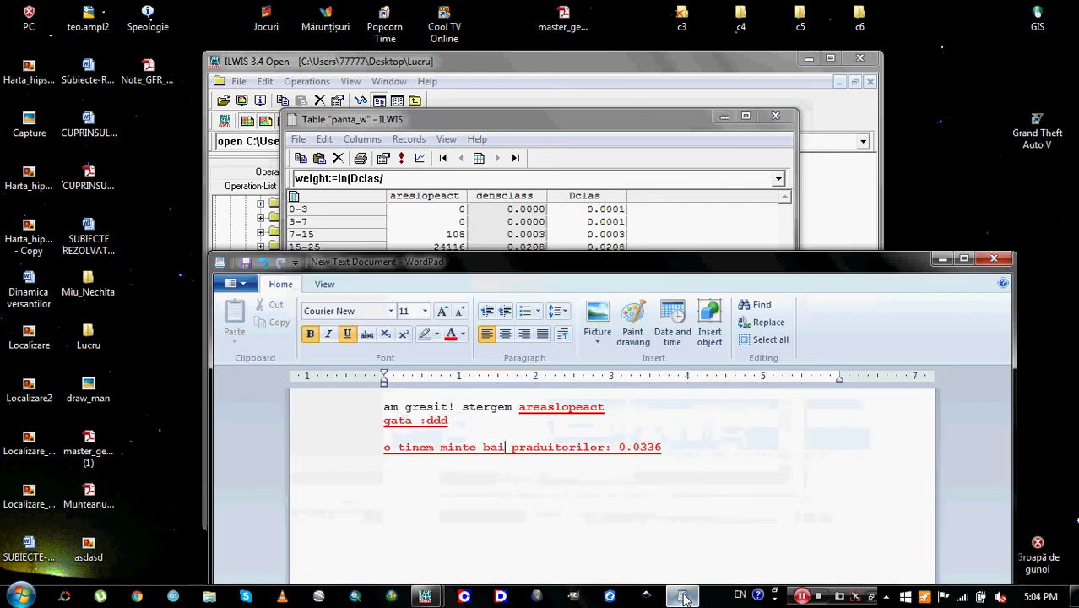
{"action": "left_click", "coordinate": [434, 184]}
{"action": "left_click_drag", "start_coordinate": [533, 125], "coordinate": [329, 81]}
{"action": "left_click", "coordinate": [323, 137]}
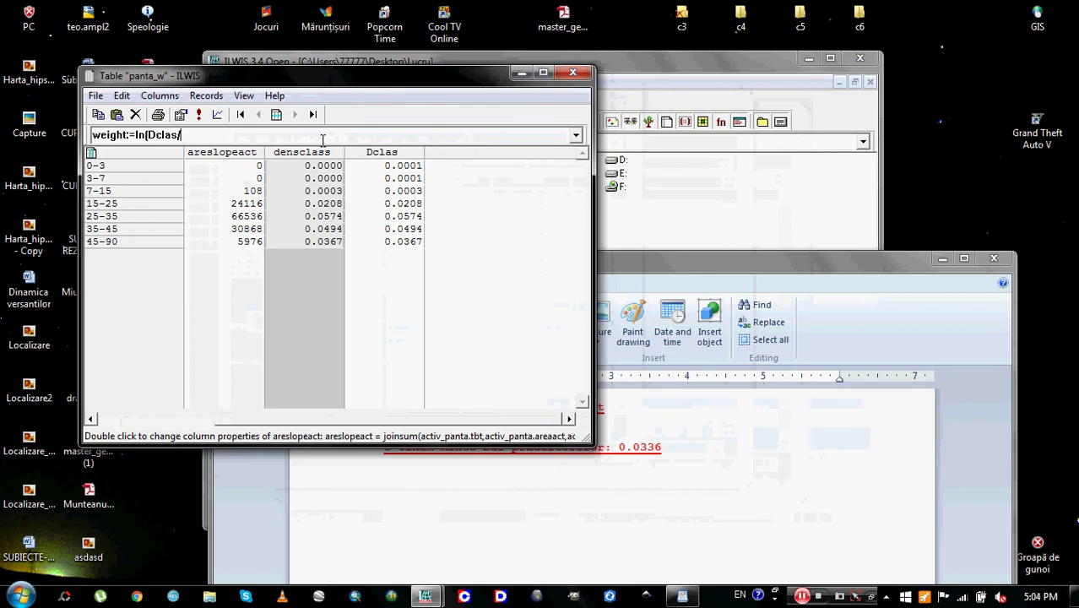
{"action": "type", "text": "0.0336"}
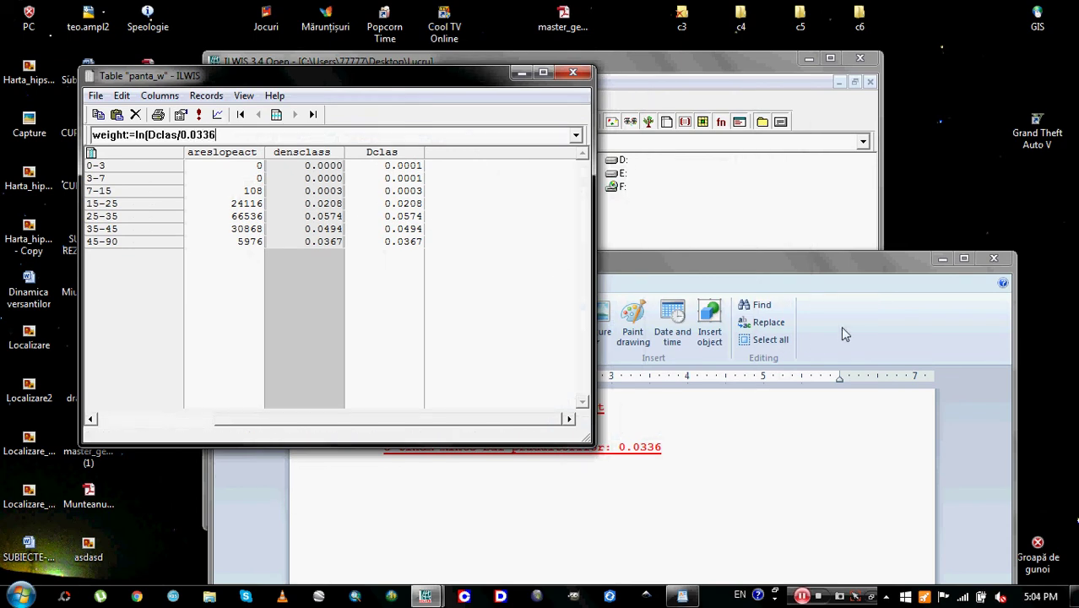
Step: Minimize the note, complete the formula as weight:=ln(Dclas/0.0336) and create the column with default properties
{"action": "left_click", "coordinate": [942, 258]}
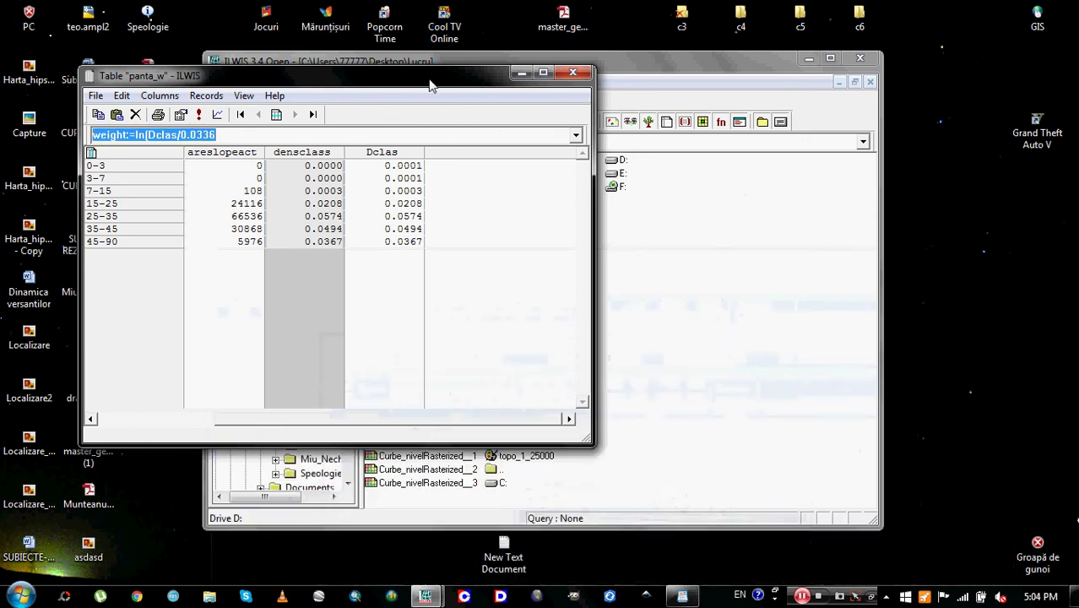
{"action": "left_click_drag", "start_coordinate": [429, 84], "coordinate": [696, 136]}
{"action": "left_click", "coordinate": [558, 192]}
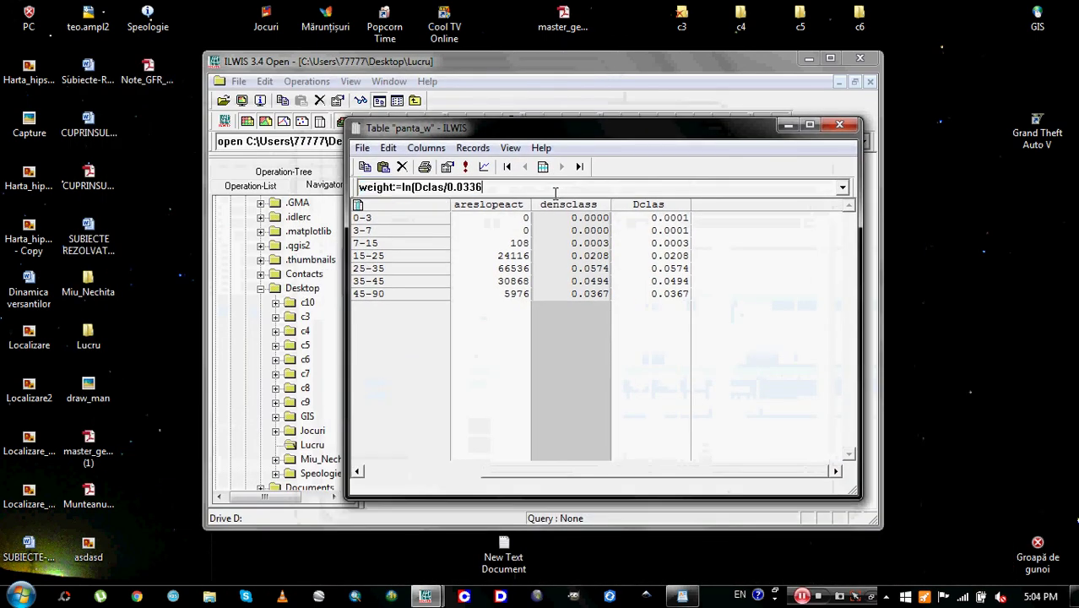
{"action": "type", "text": ")"}
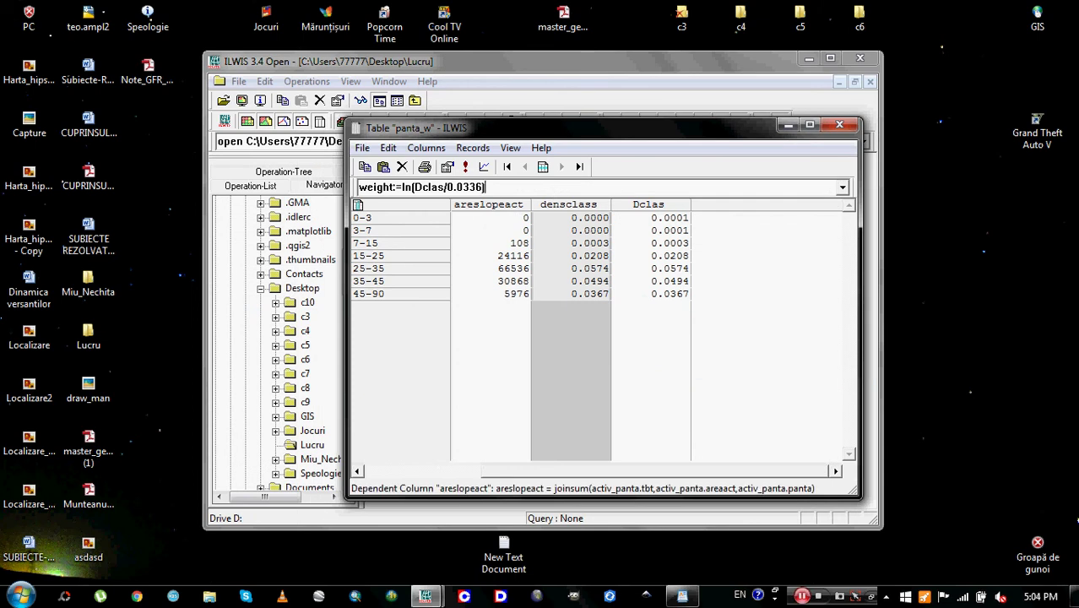
{"action": "key", "text": "Return"}
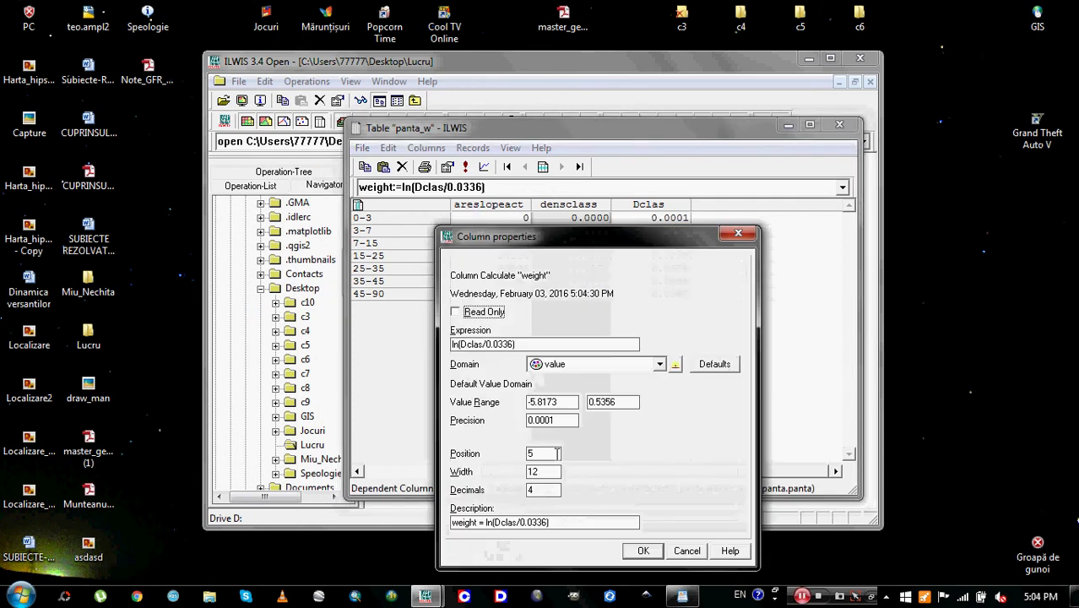
{"action": "left_click", "coordinate": [638, 552]}
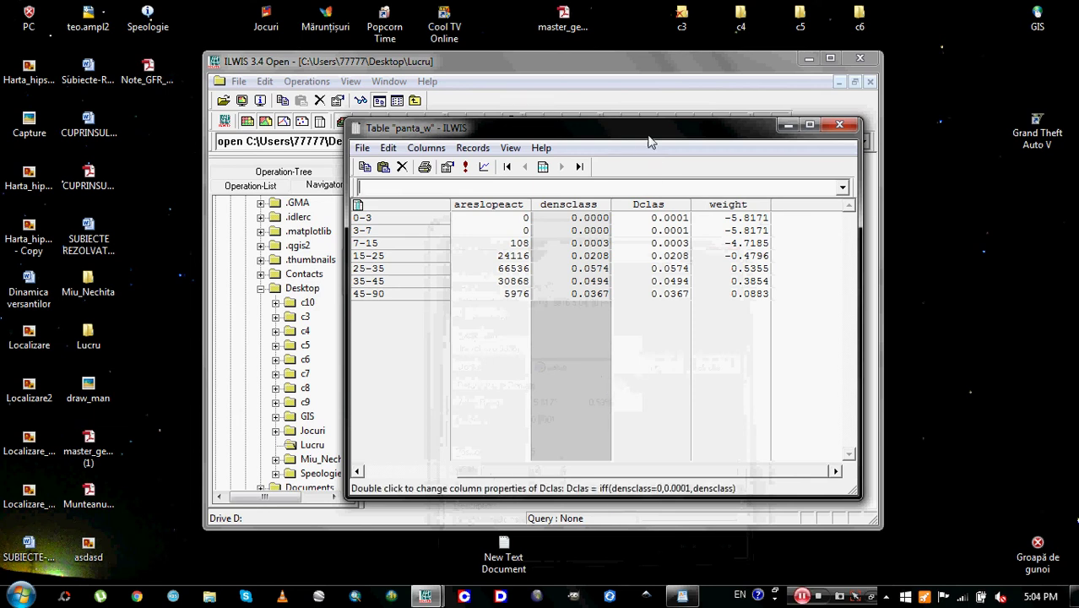
{"action": "left_click_drag", "start_coordinate": [641, 135], "coordinate": [540, 95]}
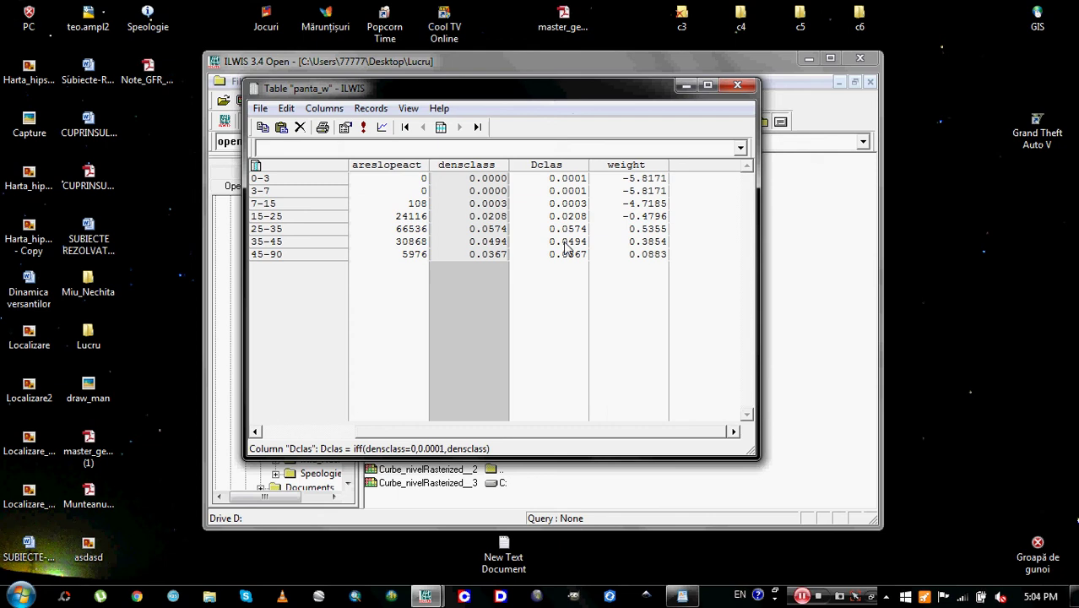
{"action": "left_click_drag", "start_coordinate": [550, 83], "coordinate": [588, 105]}
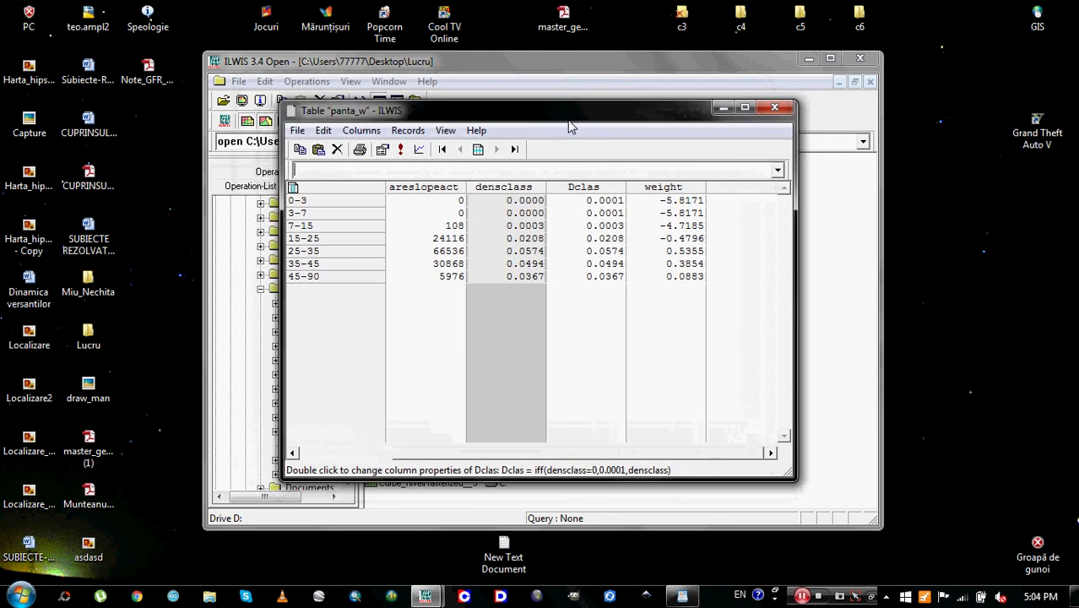
{"action": "mouse_move", "coordinate": [569, 121]}
{"action": "left_mouse_down"}
{"action": "mouse_move", "coordinate": [593, 121]}
{"action": "mouse_move", "coordinate": [543, 119]}
{"action": "mouse_move", "coordinate": [551, 93]}
{"action": "mouse_move", "coordinate": [565, 145]}
{"action": "mouse_move", "coordinate": [556, 84]}
{"action": "mouse_move", "coordinate": [557, 104]}
{"action": "mouse_move", "coordinate": [576, 119]}
{"action": "left_mouse_up"}
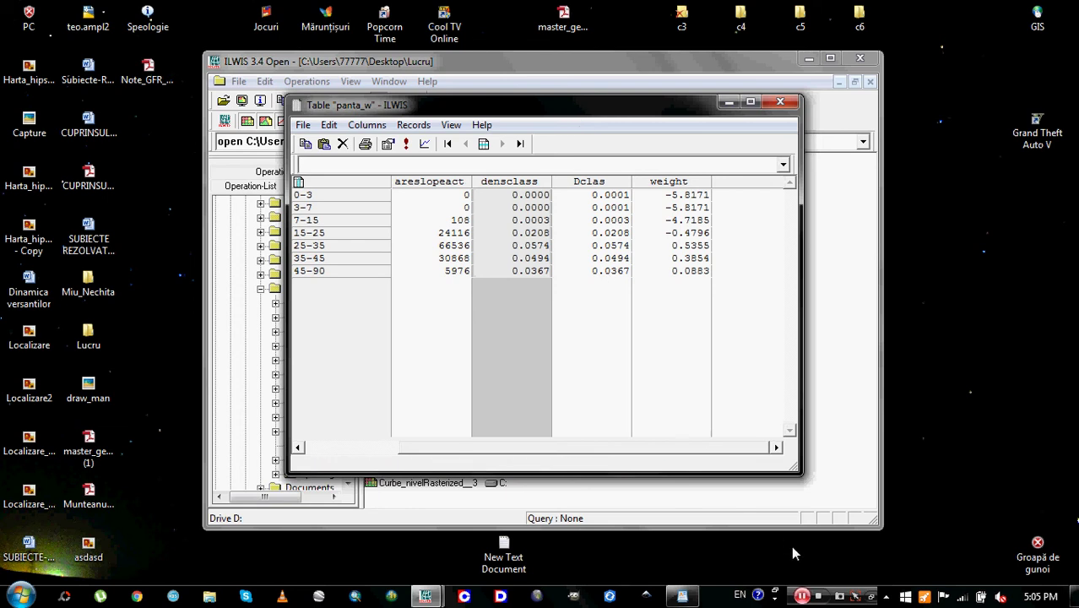
{"action": "left_click_drag", "start_coordinate": [613, 118], "coordinate": [615, 130]}
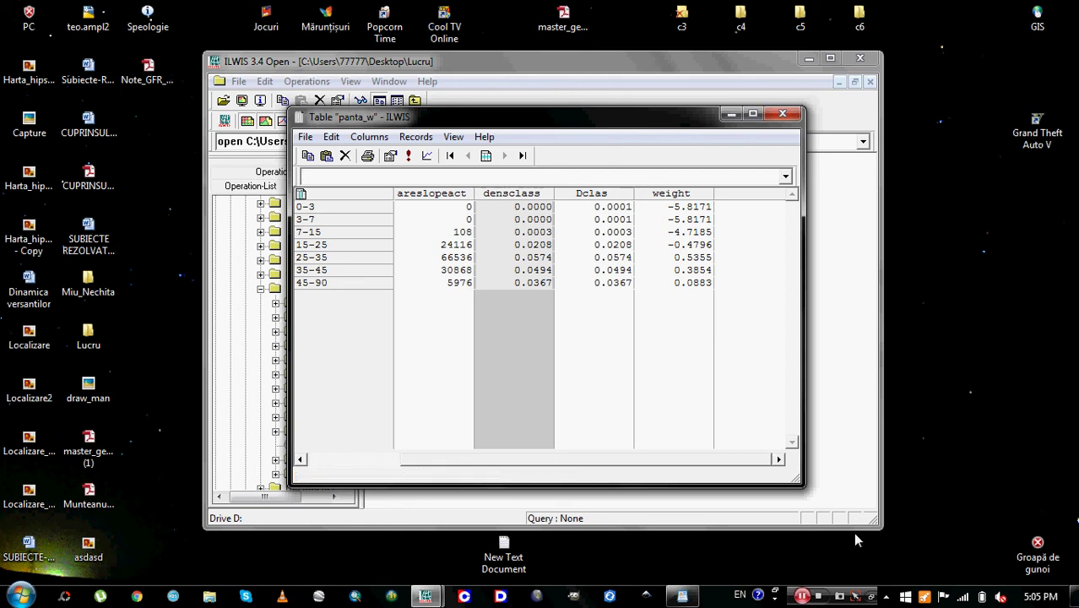
{"action": "left_click", "coordinate": [802, 596]}
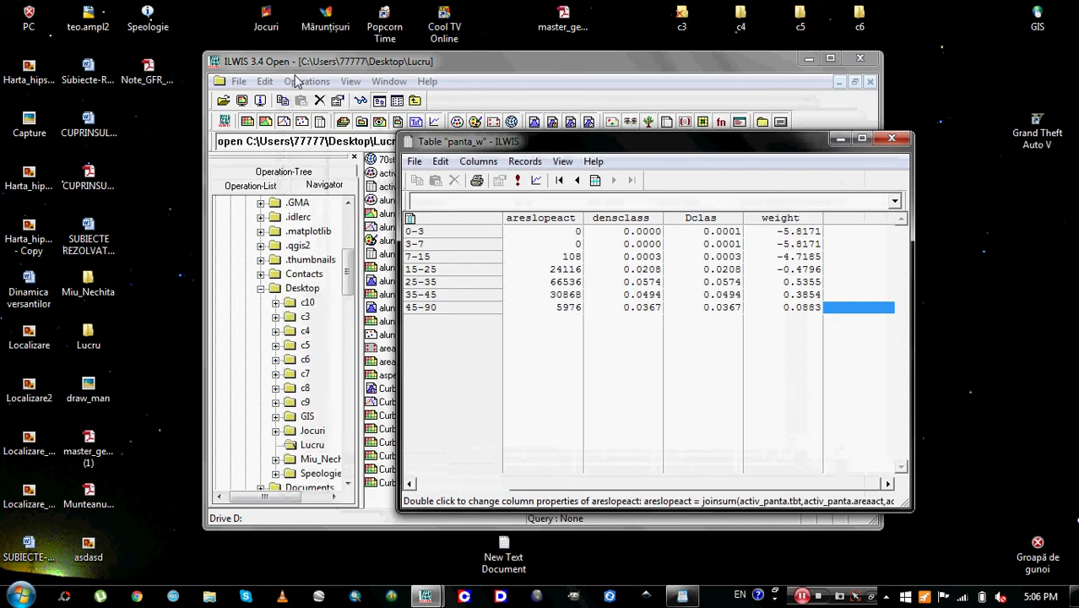
Step: Start the Attribute Map raster operation from the ILWIS main window and choose panta as the raster map
{"action": "left_click", "coordinate": [296, 80]}
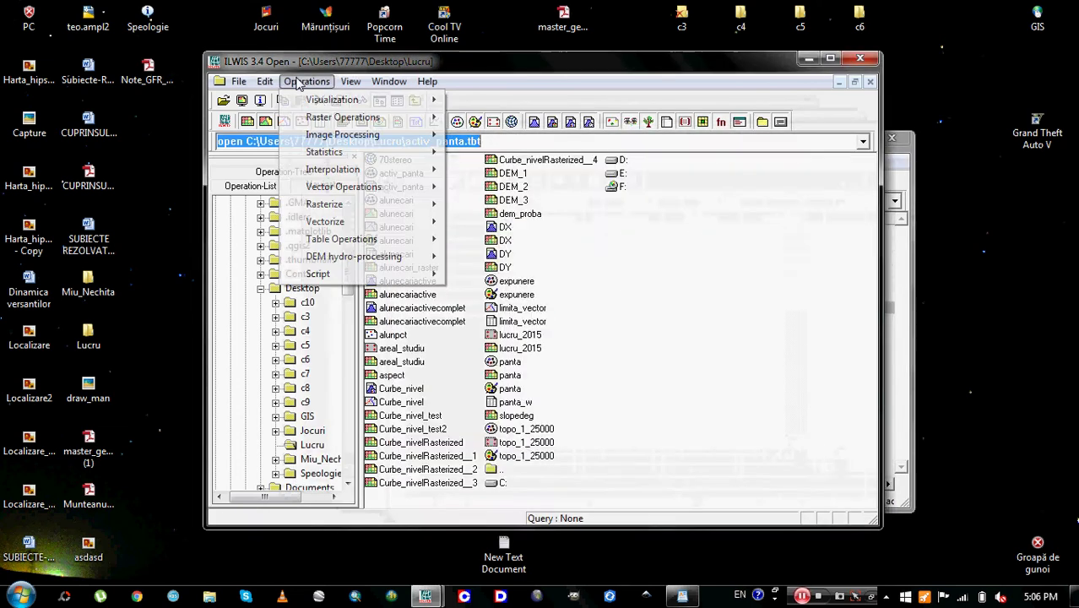
{"action": "mouse_move", "coordinate": [350, 122]}
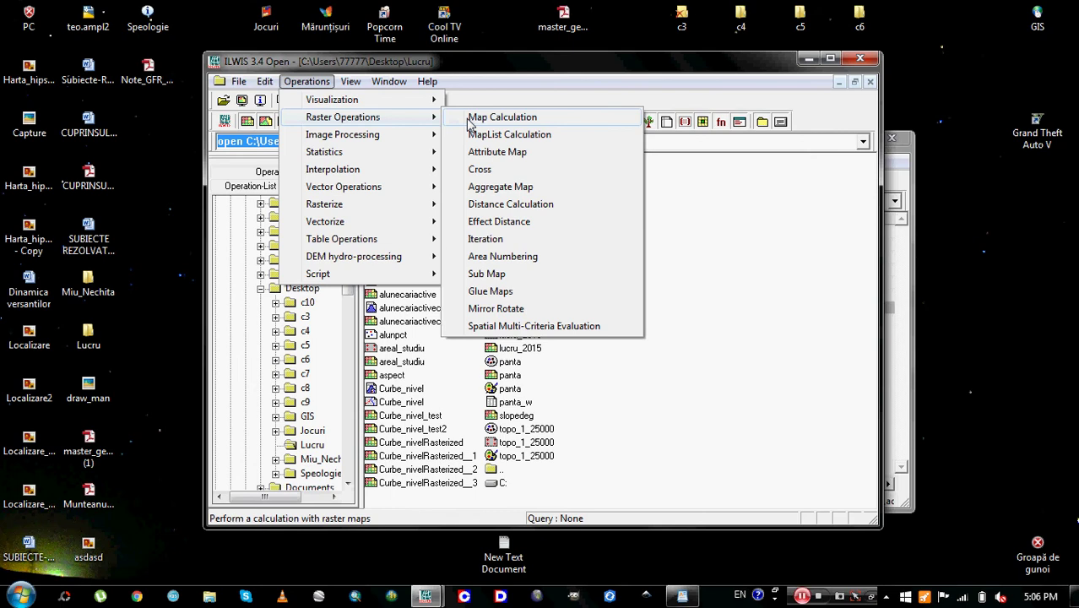
{"action": "left_click", "coordinate": [496, 151]}
{"action": "left_click_drag", "start_coordinate": [504, 209], "coordinate": [481, 146]}
{"action": "left_click", "coordinate": [551, 168]}
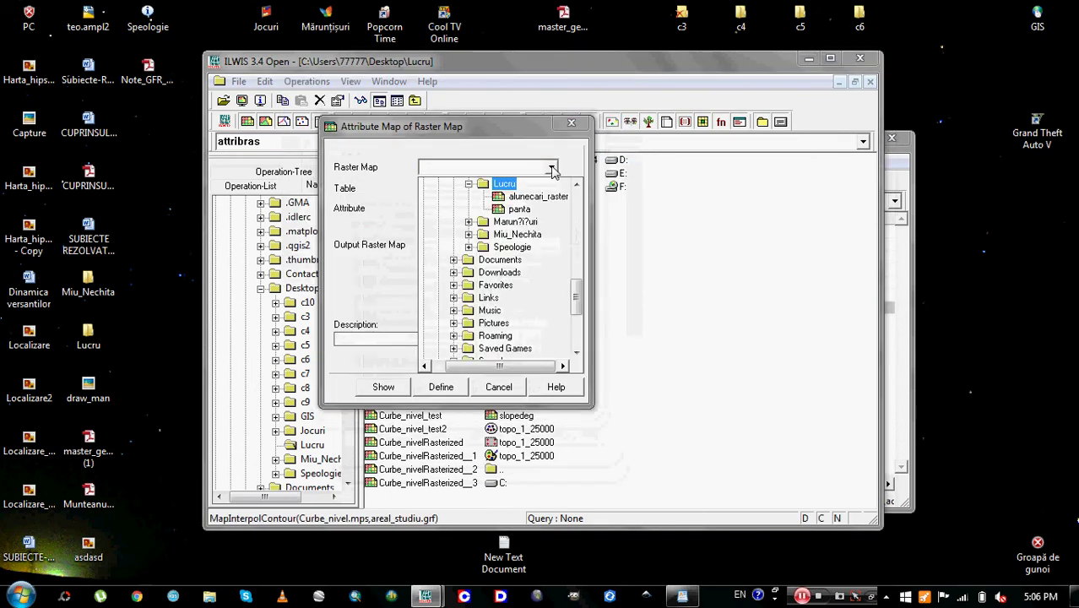
{"action": "left_click", "coordinate": [521, 210]}
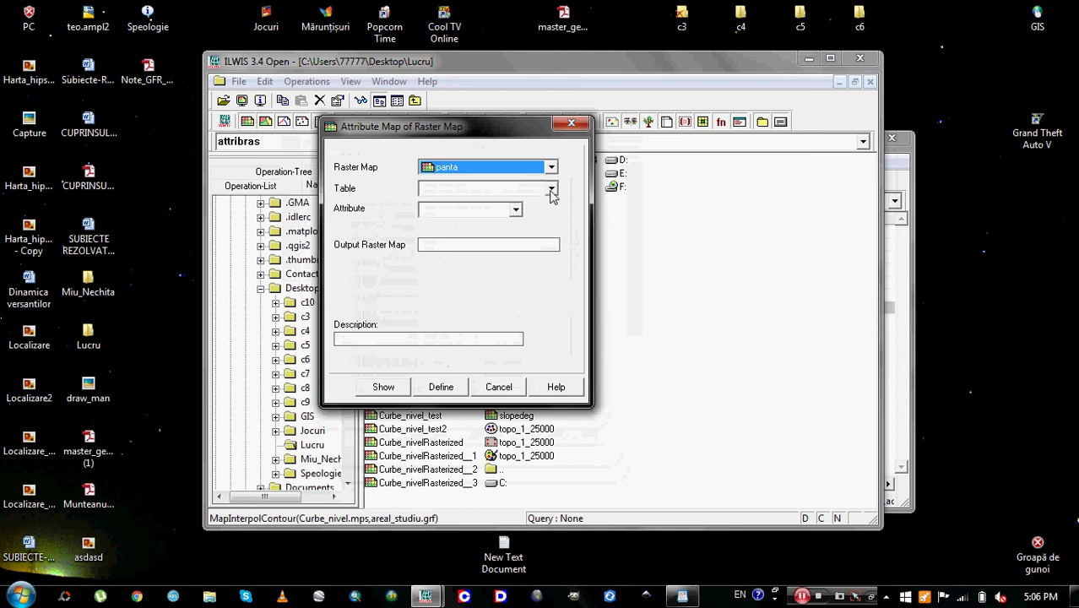
Step: Select panta_w as the attribute table and weight as the attribute for the attribute map of panta
{"action": "left_click", "coordinate": [551, 189]}
{"action": "left_click", "coordinate": [550, 235]}
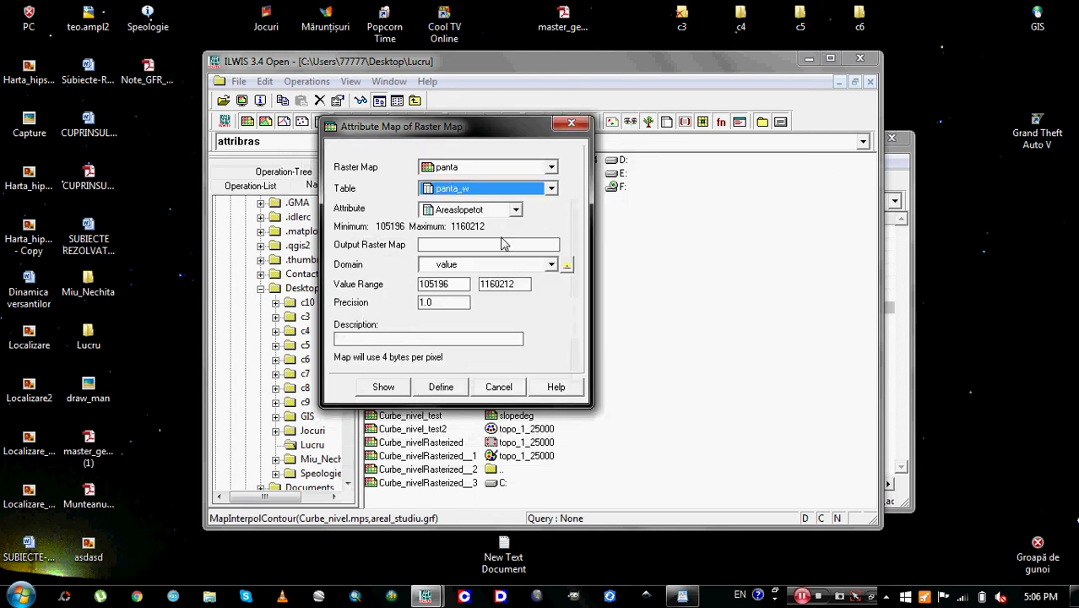
{"action": "left_click", "coordinate": [515, 210]}
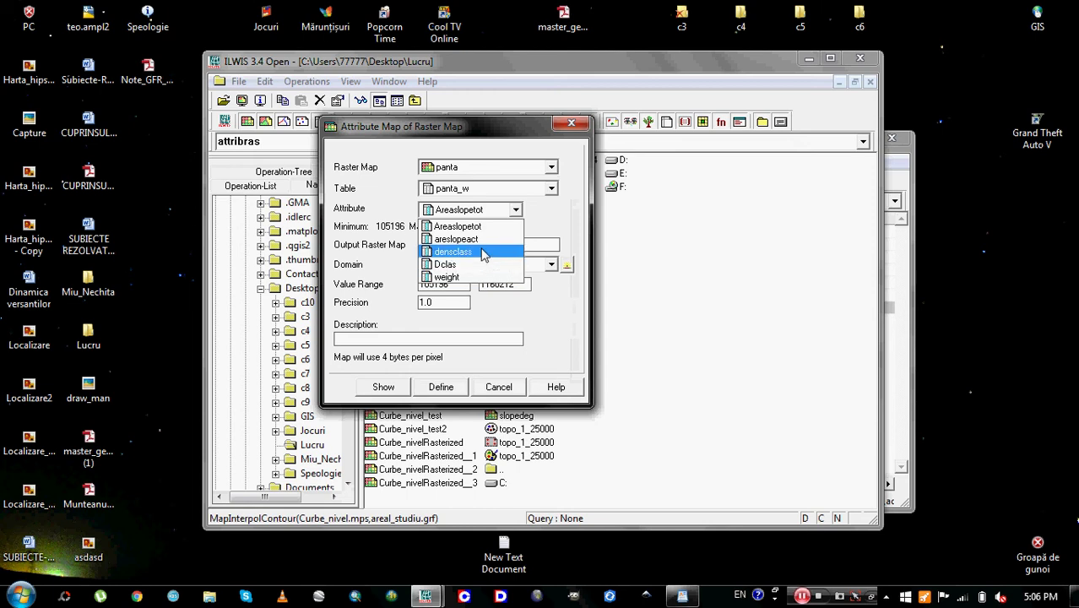
{"action": "left_click", "coordinate": [455, 277]}
Step: Name the output raster map w_pante, create it and display it with the default display options
{"action": "left_click", "coordinate": [450, 247]}
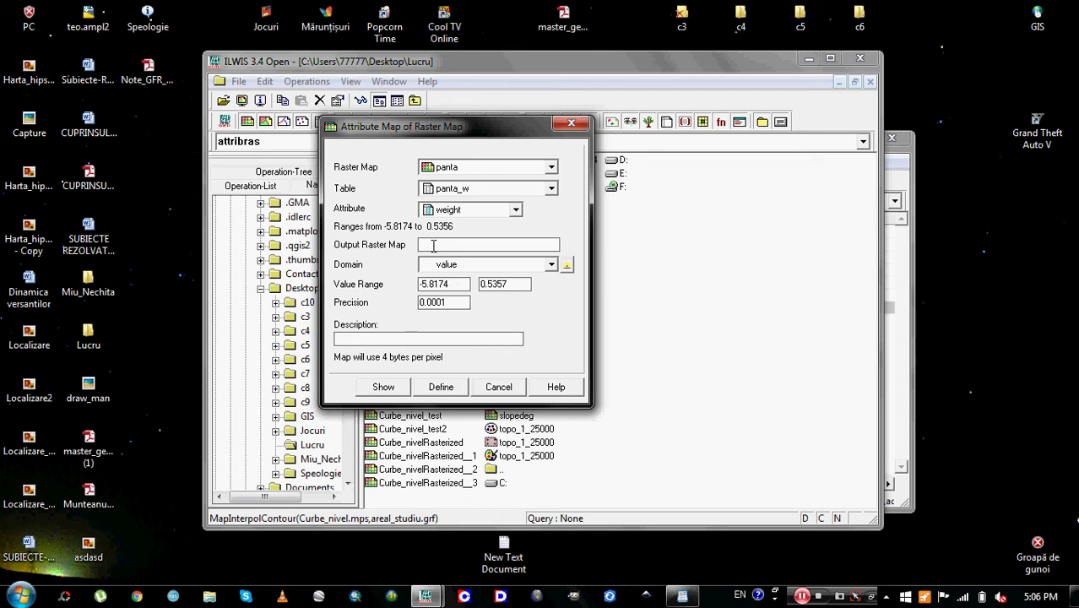
{"action": "type", "text": "w"}
{"action": "type", "text": "_pna"}
{"action": "type", "text": "nte"}
{"action": "left_click", "coordinate": [405, 392]}
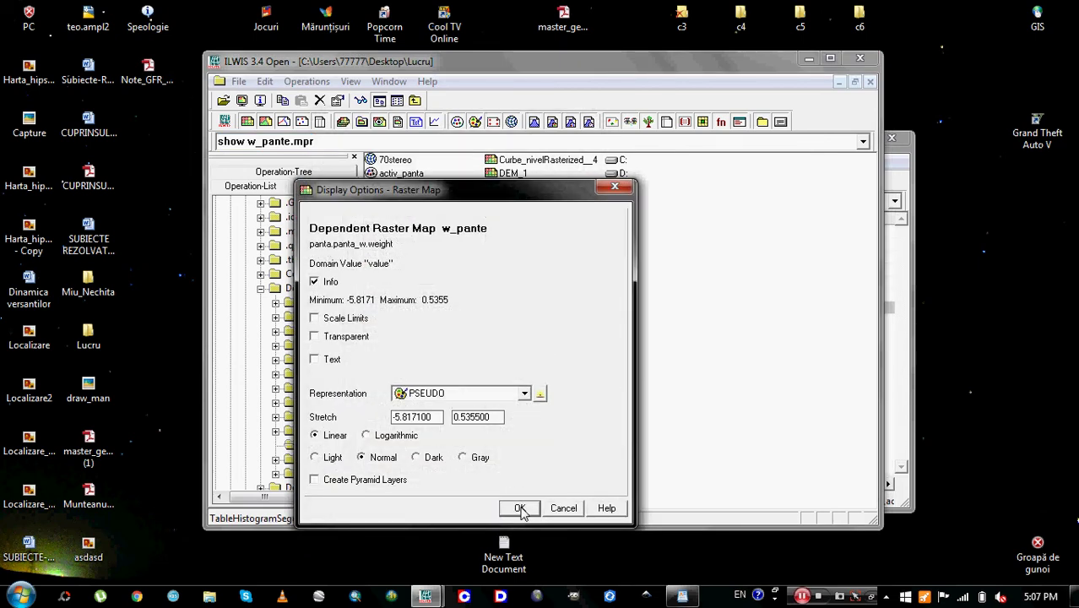
{"action": "left_click", "coordinate": [520, 509]}
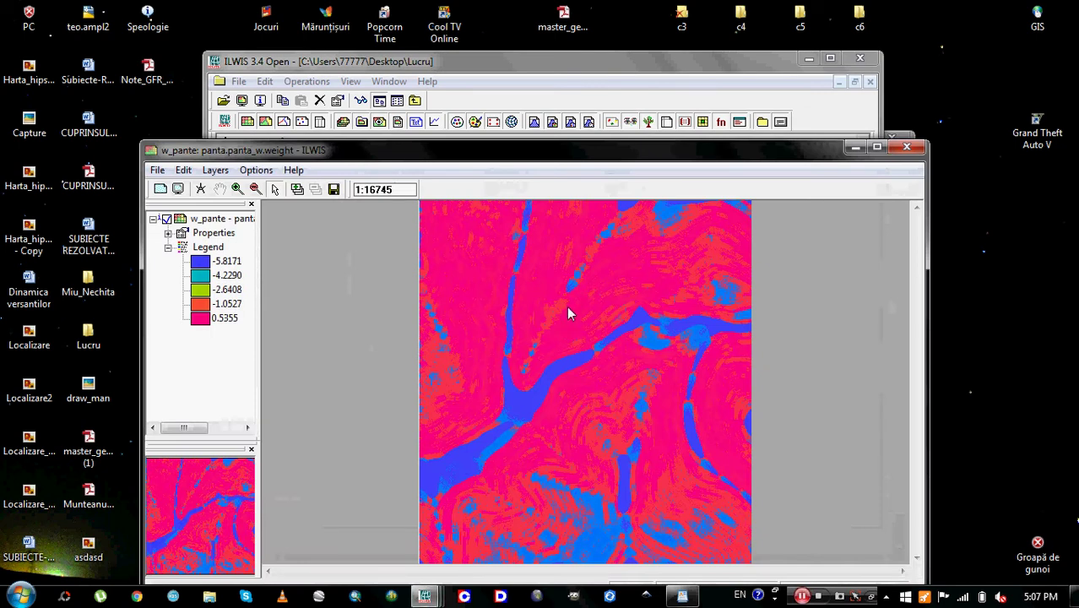
{"action": "left_click_drag", "start_coordinate": [574, 154], "coordinate": [557, 16]}
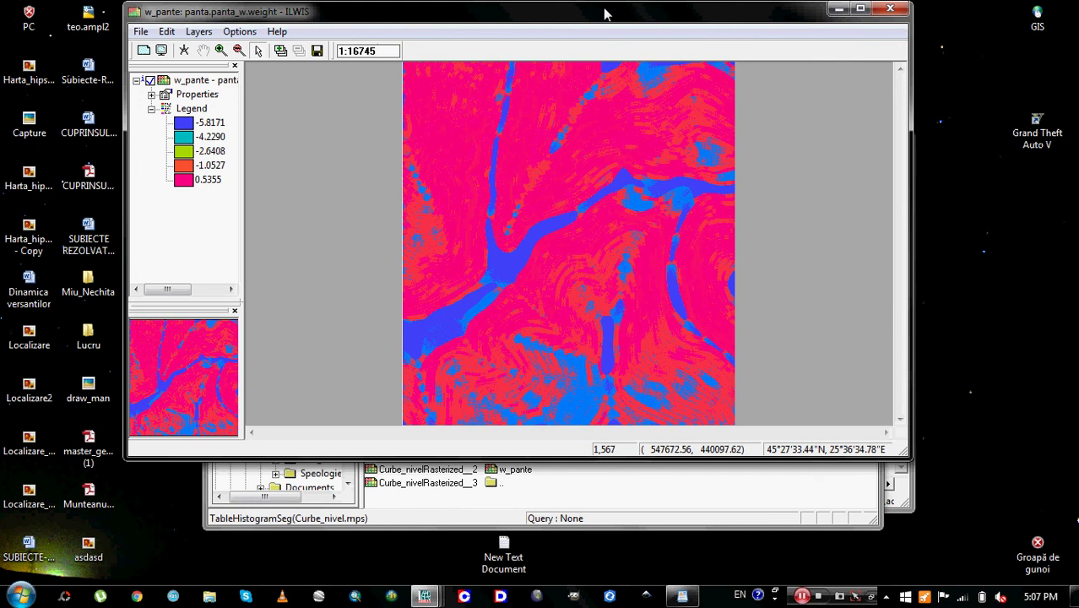
{"action": "left_click_drag", "start_coordinate": [604, 13], "coordinate": [564, 56]}
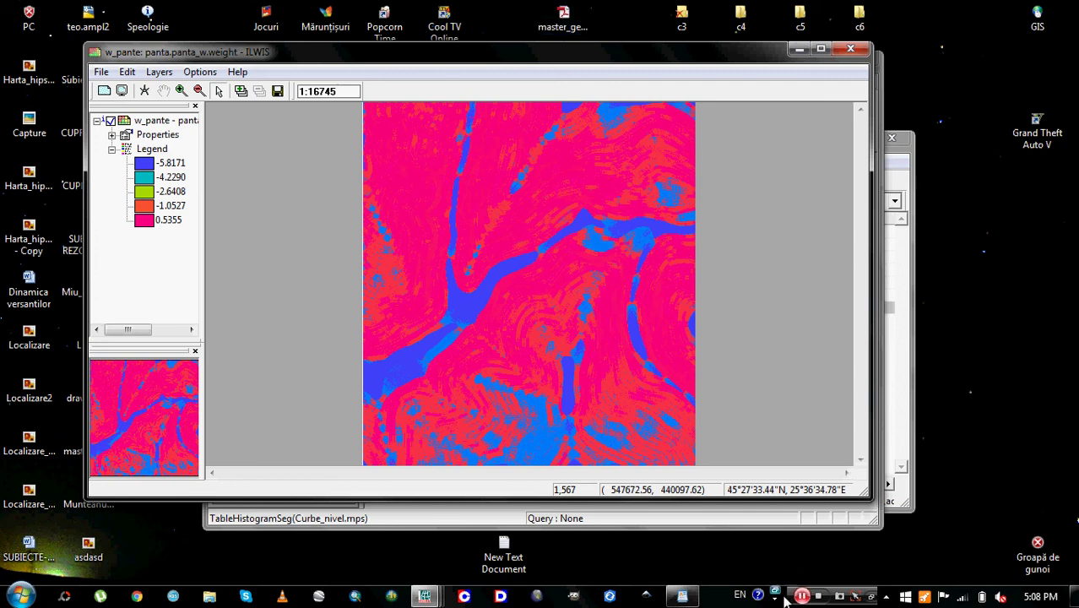
Step: Add the line "iau o pauza" to the WordPad note and minimize the note
{"action": "left_click", "coordinate": [683, 596]}
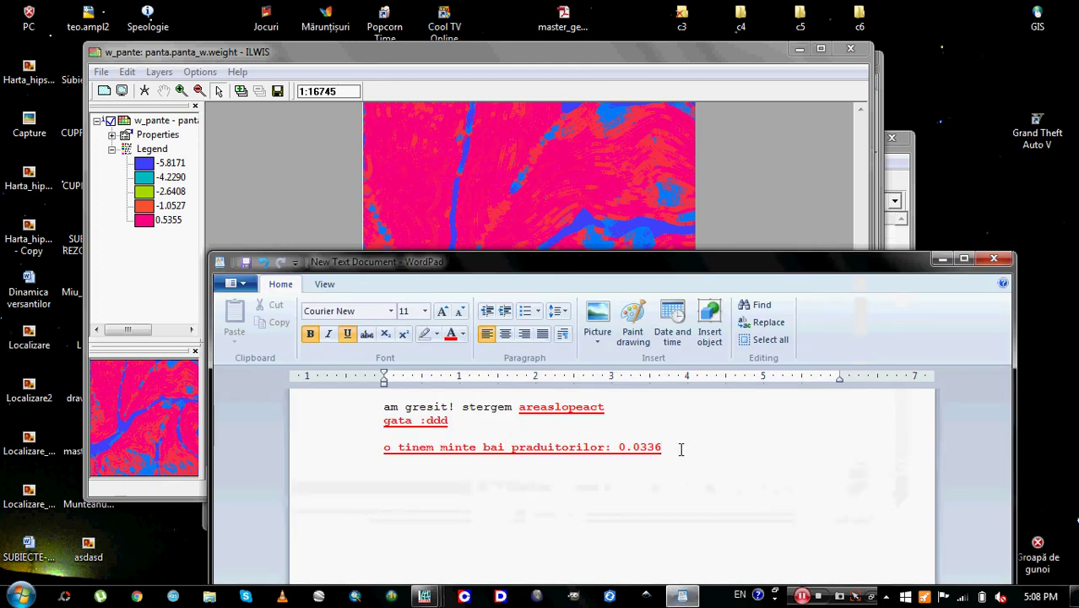
{"action": "type", "text": "i"}
{"action": "key", "text": "BackSpace"}
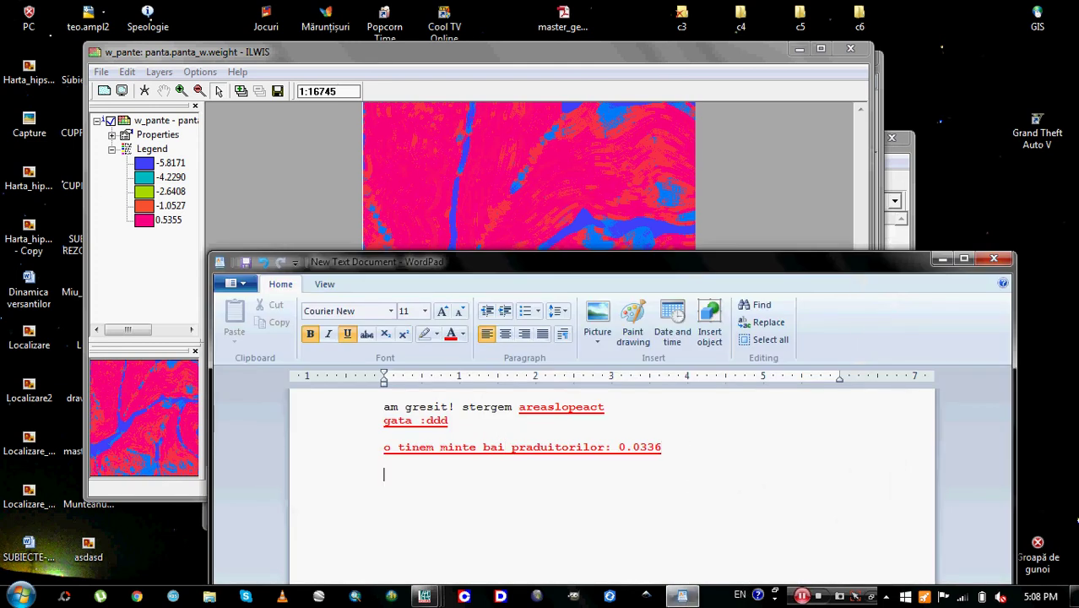
{"action": "type", "text": "iau o pauza"}
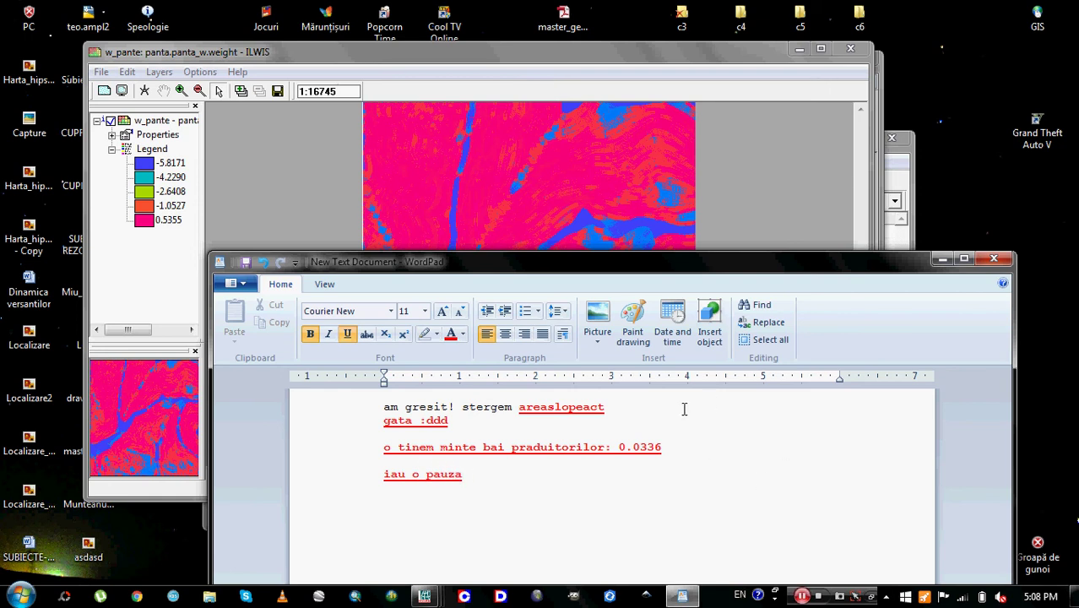
{"action": "left_click", "coordinate": [804, 540]}
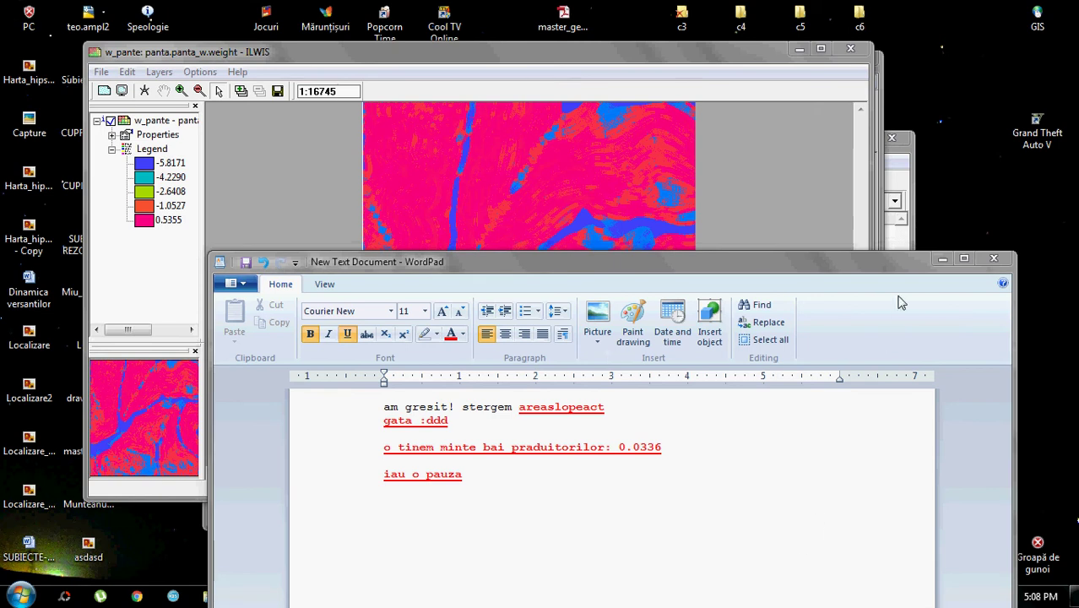
{"action": "left_click", "coordinate": [941, 259]}
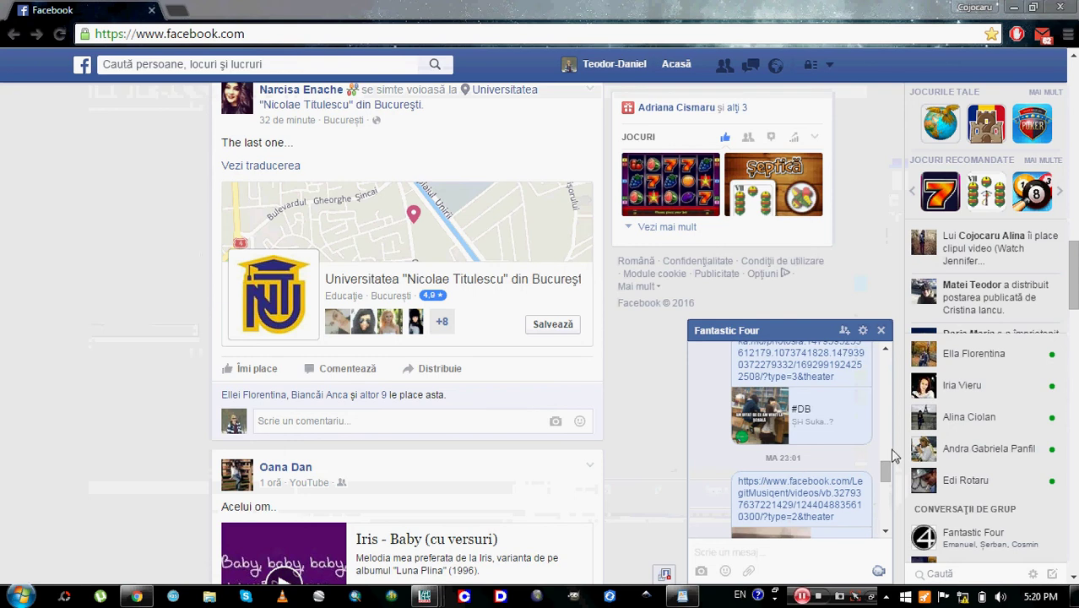
Step: In Facebook, play the Legit Musiq video shared in the Fantastic Four group chat, skip ahead through it and close it
{"action": "left_click_drag", "start_coordinate": [885, 470], "coordinate": [888, 496]}
{"action": "left_click", "coordinate": [770, 407]}
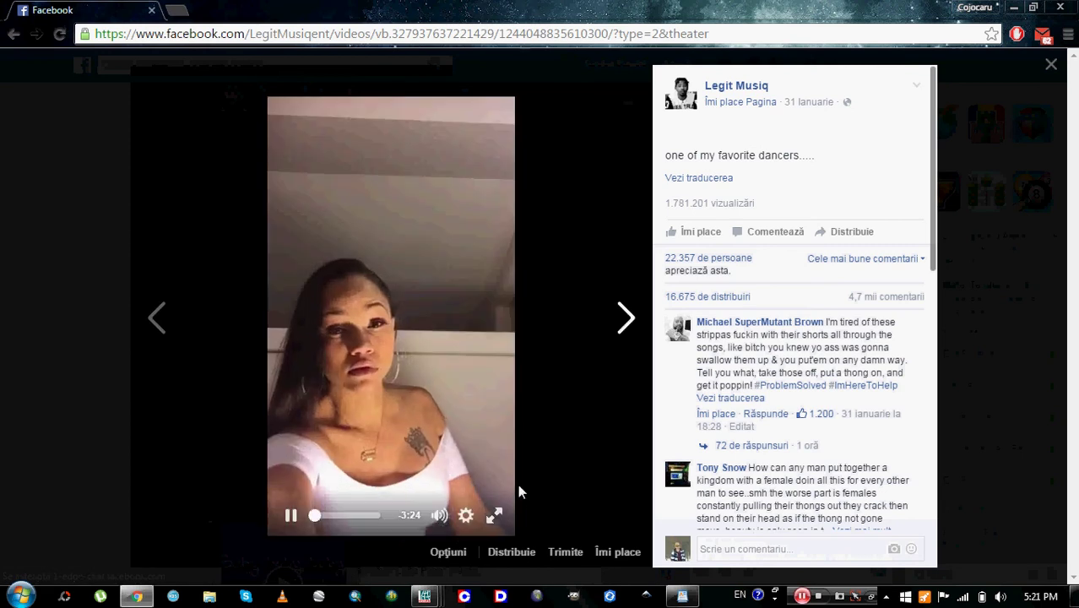
{"action": "left_click", "coordinate": [494, 515]}
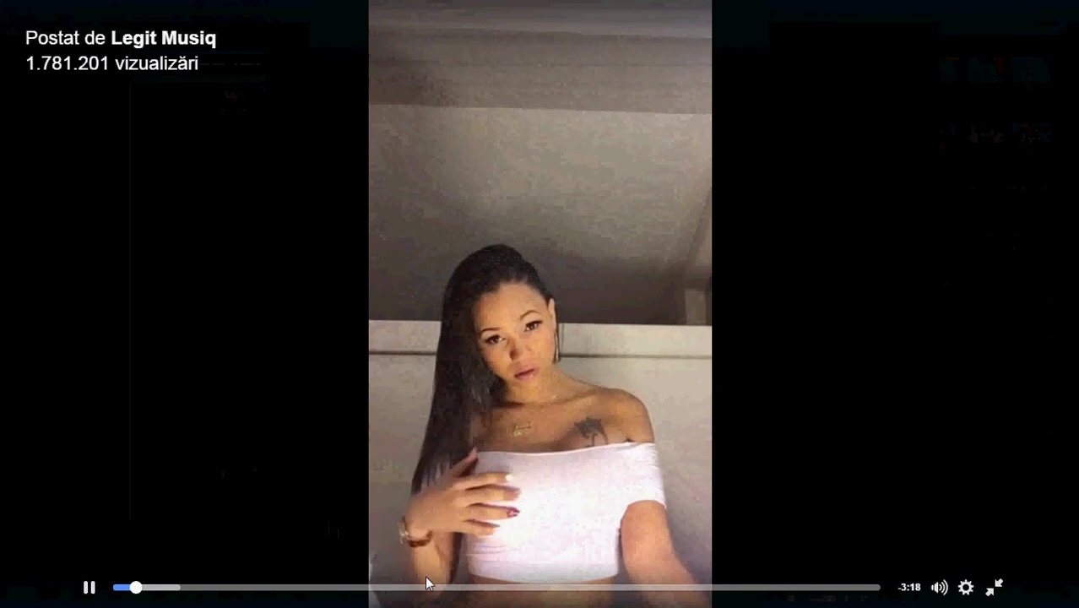
{"action": "left_click", "coordinate": [446, 587]}
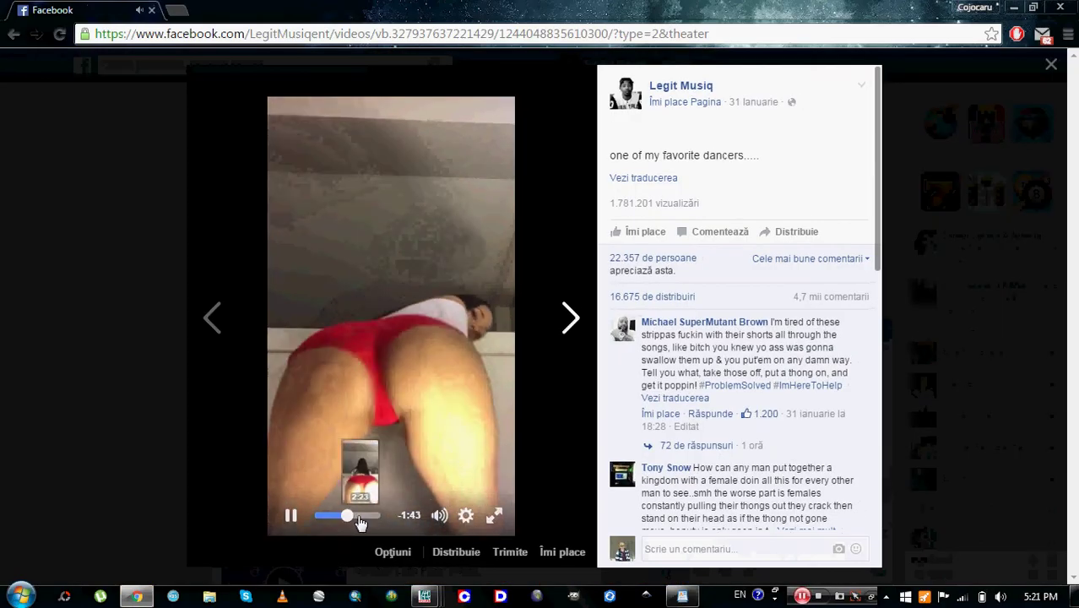
{"action": "left_click", "coordinate": [361, 518]}
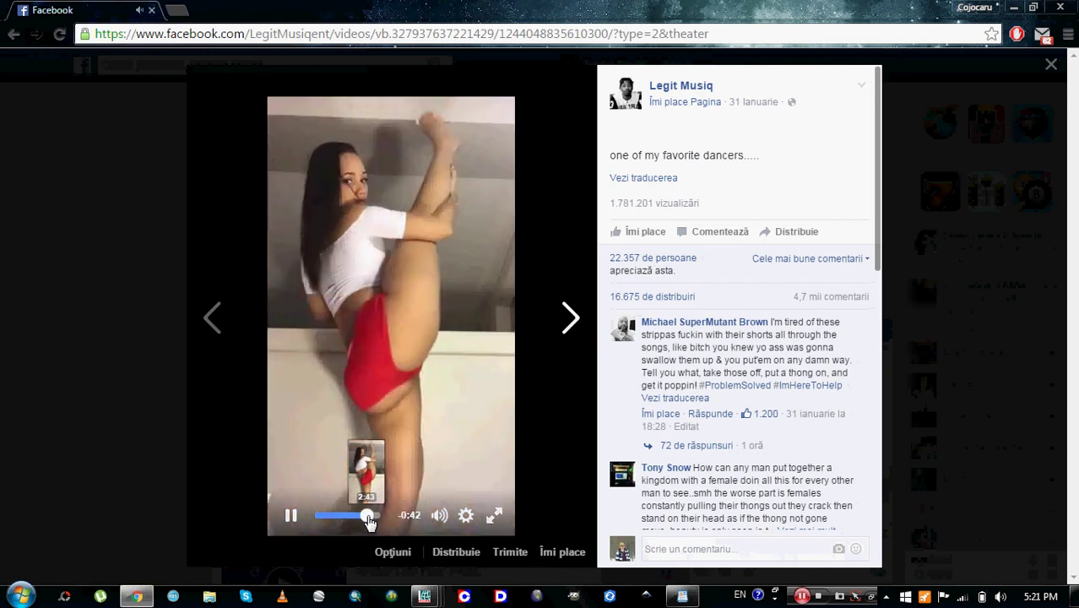
{"action": "left_click", "coordinate": [75, 279]}
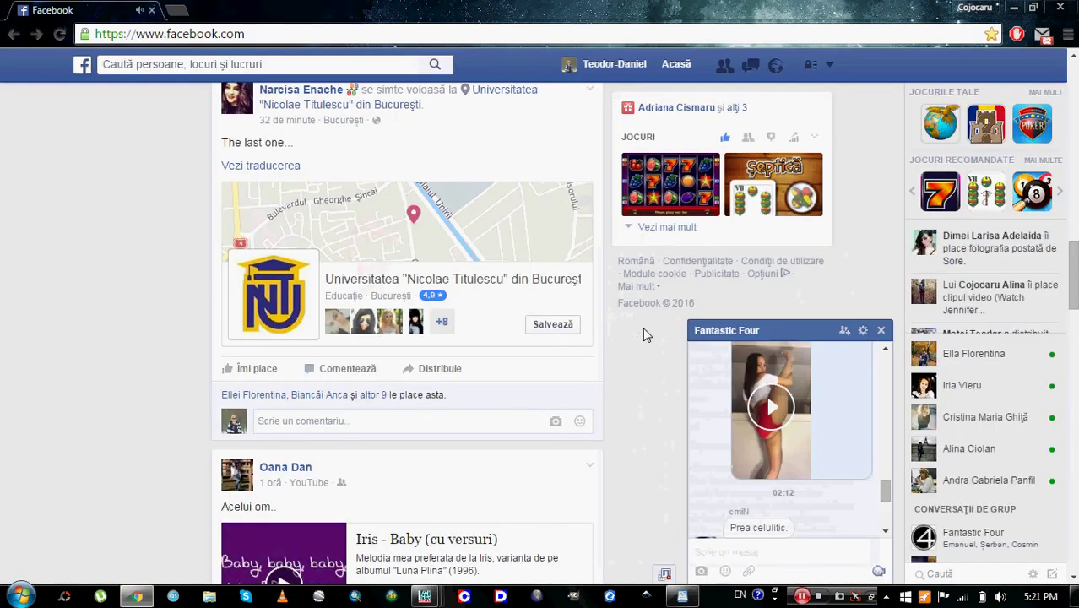
Step: Look back through the older messages of the Fantastic Four group chat and close the chat
{"action": "scroll", "coordinate": [849, 473], "scroll_direction": "up", "scroll_amount": 5}
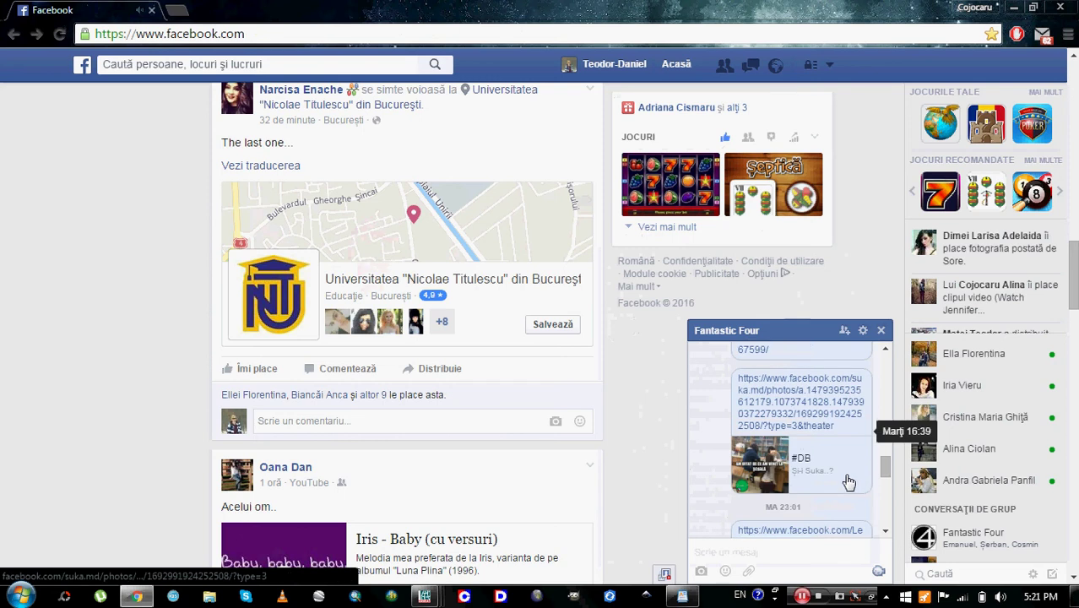
{"action": "scroll", "coordinate": [833, 483], "scroll_direction": "up", "scroll_amount": 6}
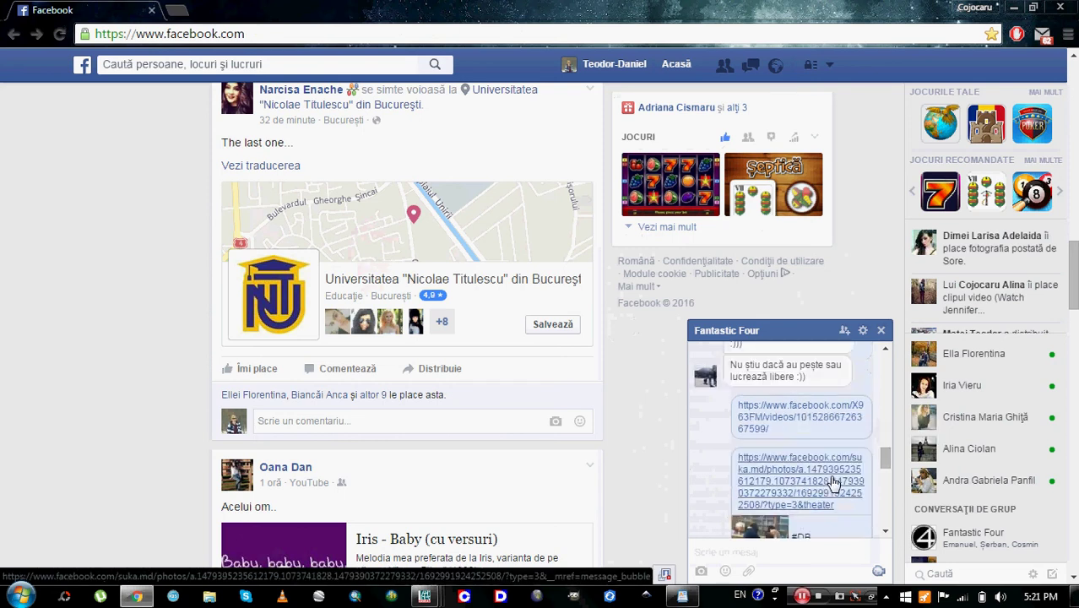
{"action": "scroll", "coordinate": [833, 483], "scroll_direction": "up", "scroll_amount": 2}
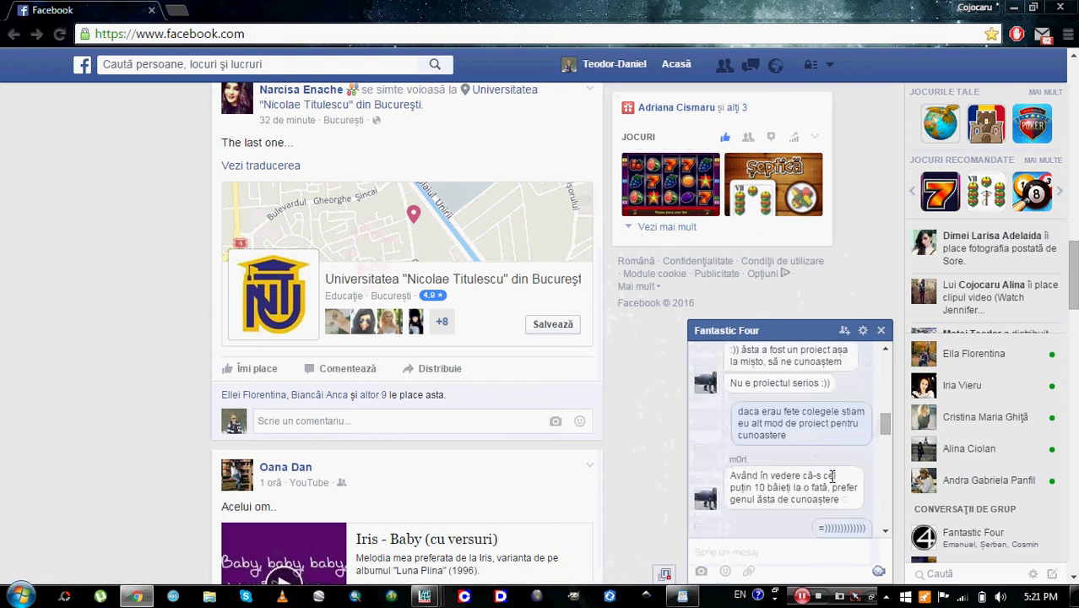
{"action": "scroll", "coordinate": [829, 475], "scroll_direction": "up", "scroll_amount": 2}
{"action": "left_click", "coordinate": [880, 330]}
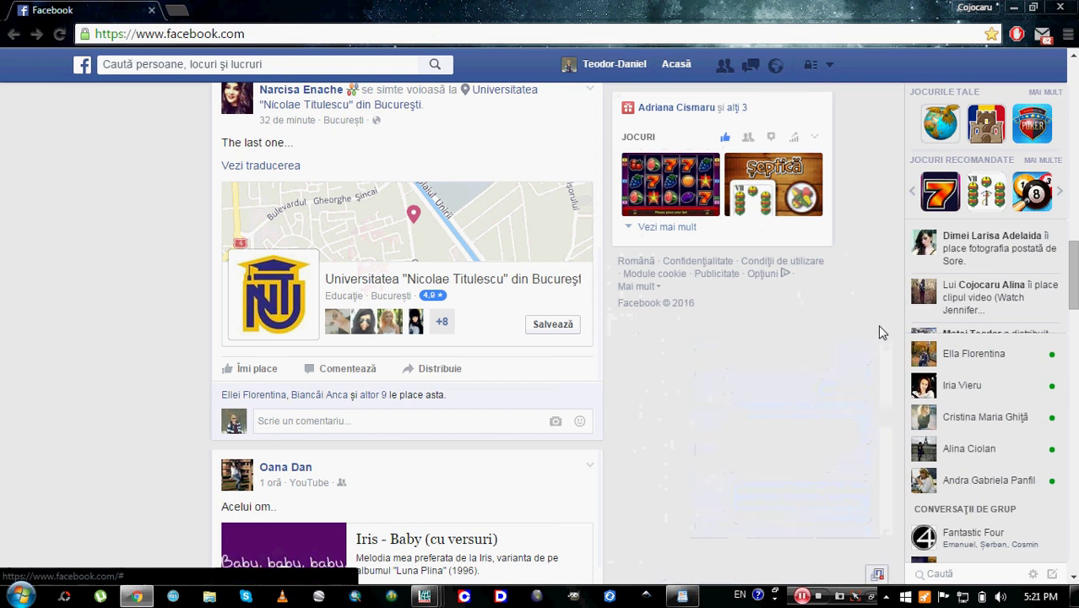
{"action": "left_click", "coordinate": [804, 597]}
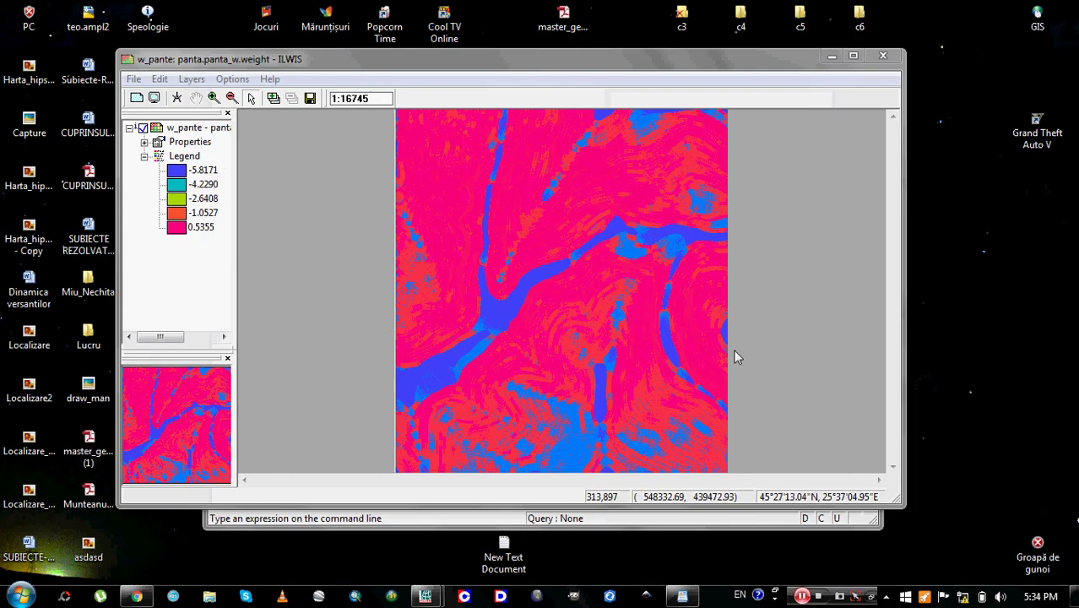
Step: Close the w_pante map and start a Slicing operation with aspect as the input raster map
{"action": "left_click", "coordinate": [883, 55]}
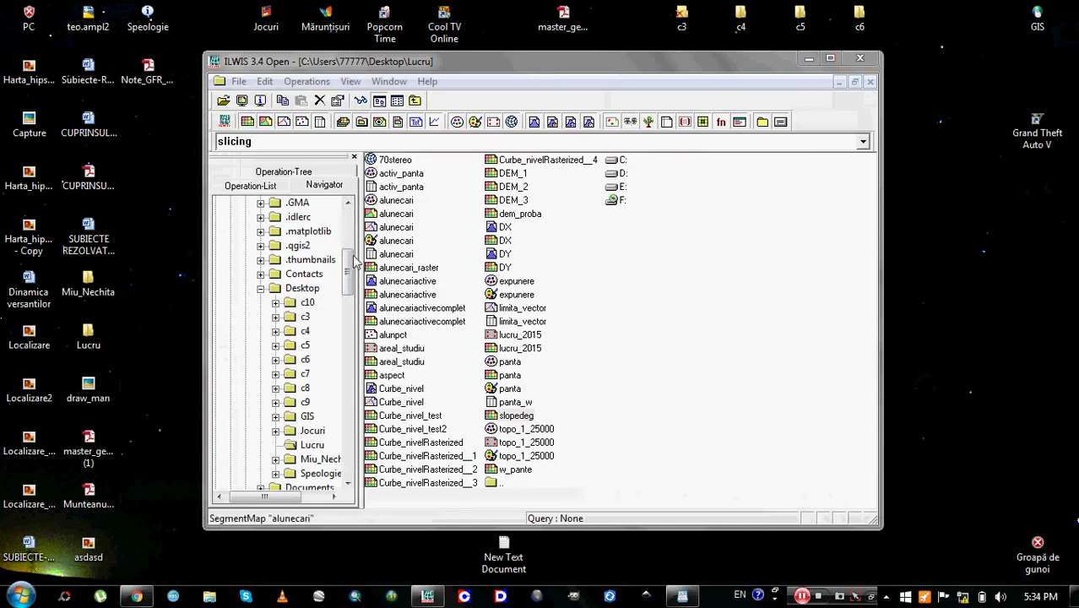
{"action": "left_click", "coordinate": [307, 82]}
{"action": "mouse_move", "coordinate": [348, 139]}
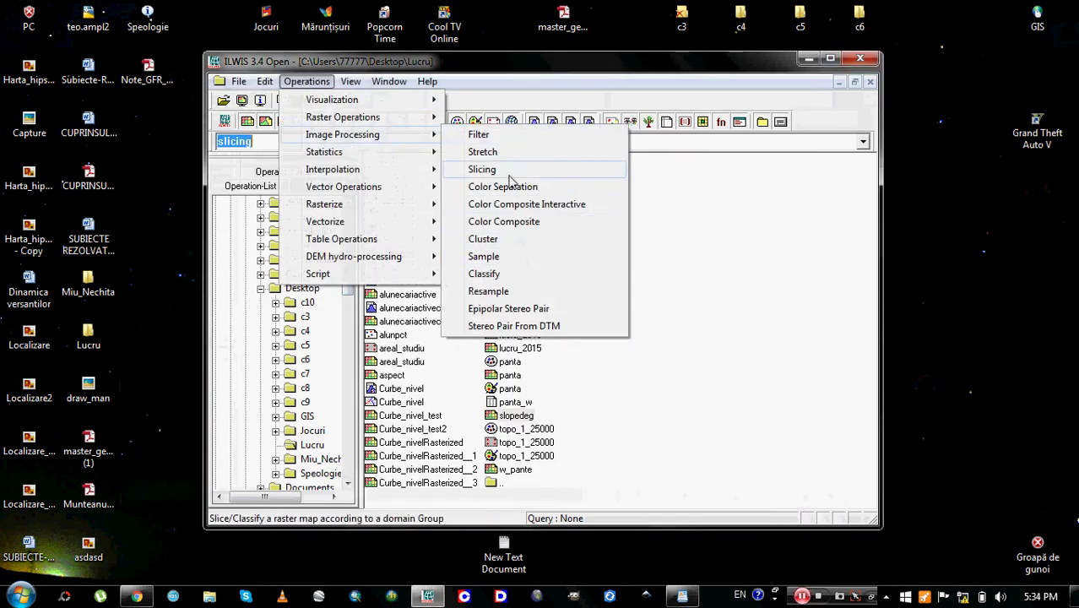
{"action": "left_click", "coordinate": [510, 175]}
{"action": "left_click", "coordinate": [543, 232]}
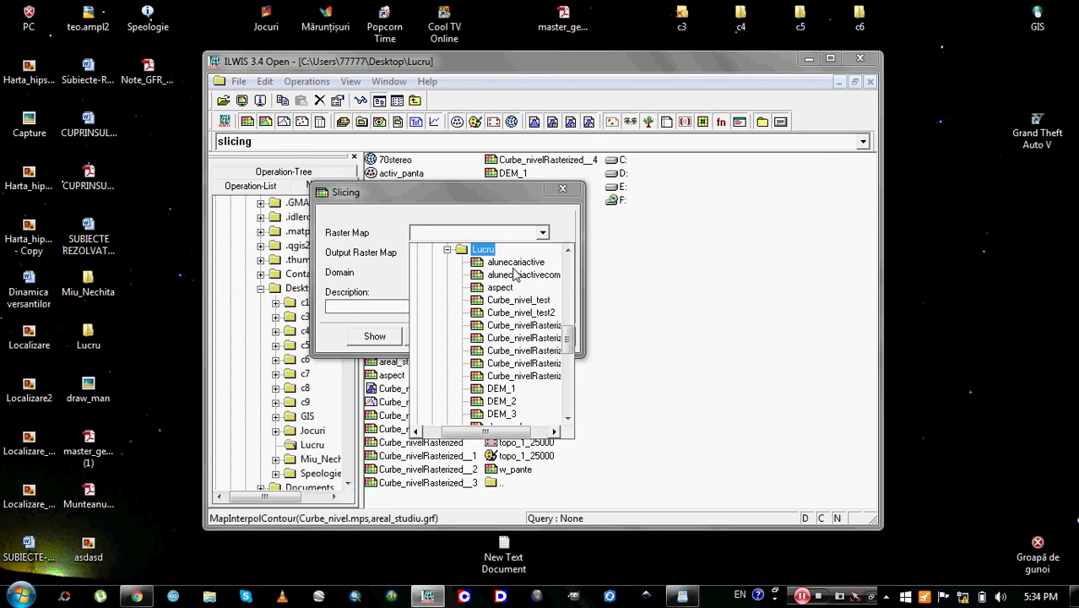
{"action": "left_click_drag", "start_coordinate": [569, 340], "coordinate": [570, 351]}
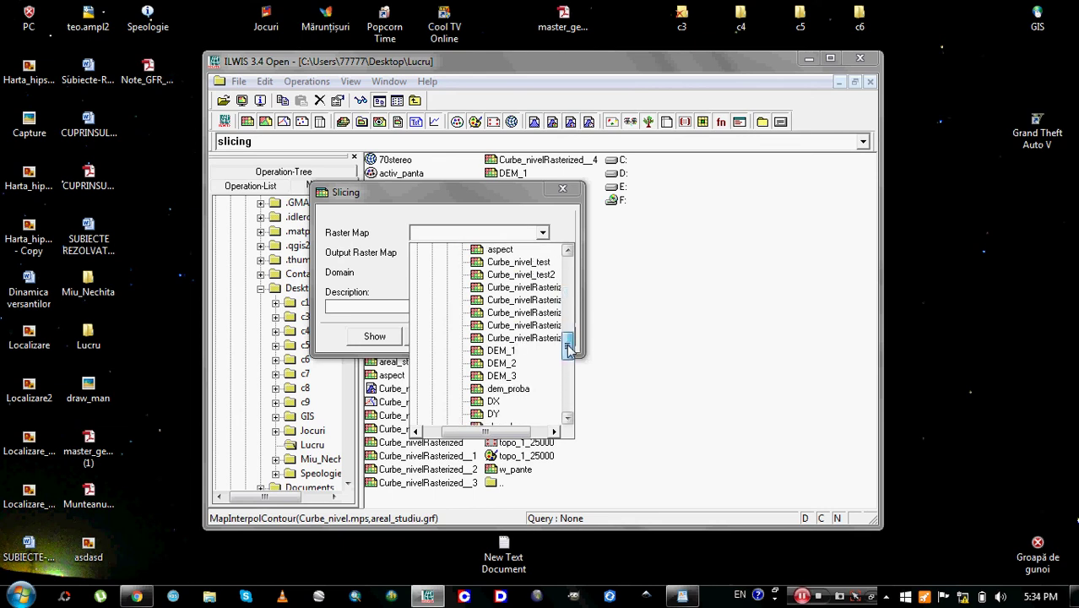
{"action": "scroll", "coordinate": [507, 313], "scroll_direction": "up", "scroll_amount": 2}
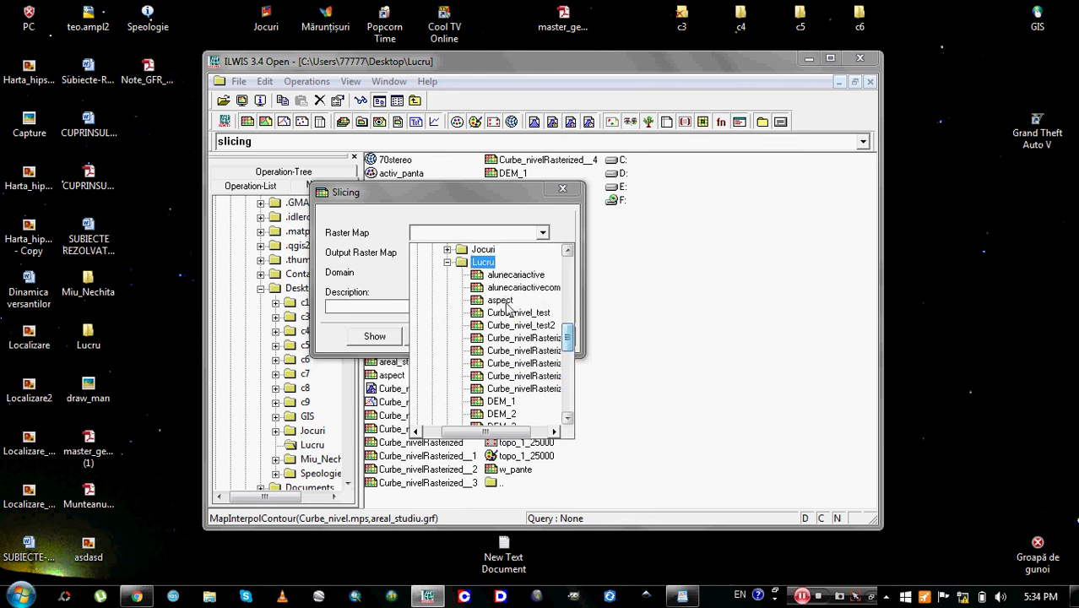
{"action": "left_click", "coordinate": [496, 302]}
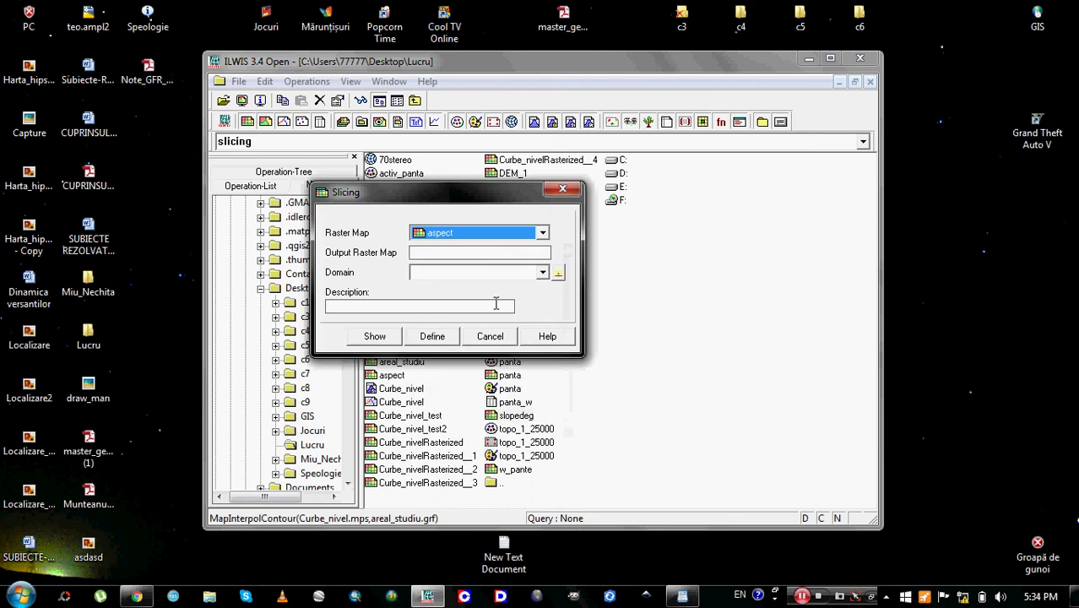
Step: Slice the aspect map into an output raster named expunere using the expunere domain, display it, and close the map view
{"action": "left_click", "coordinate": [538, 253]}
{"action": "type", "text": "exp"}
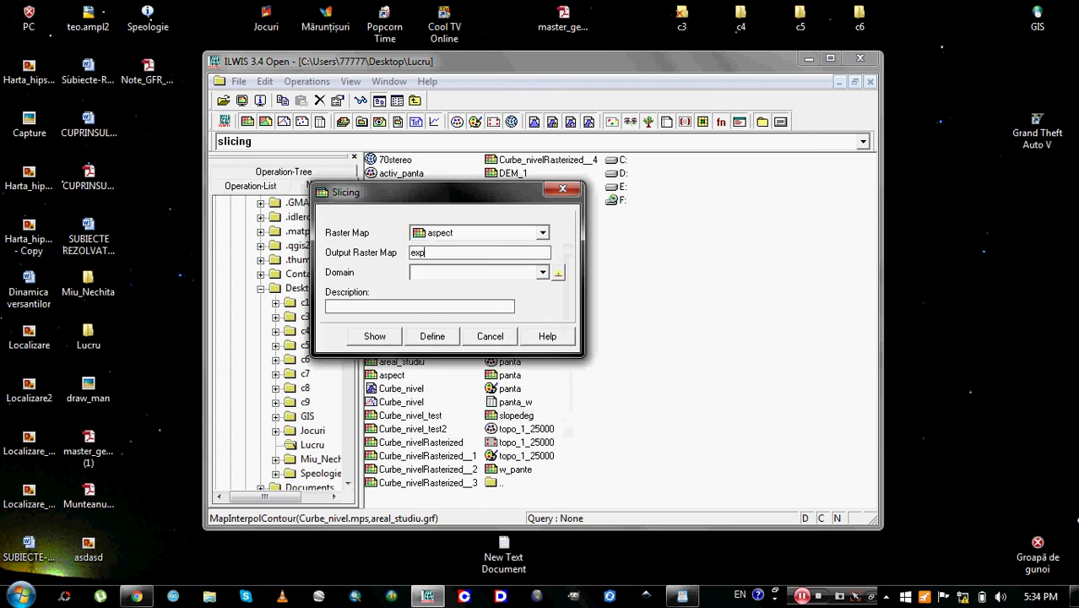
{"action": "type", "text": "unere"}
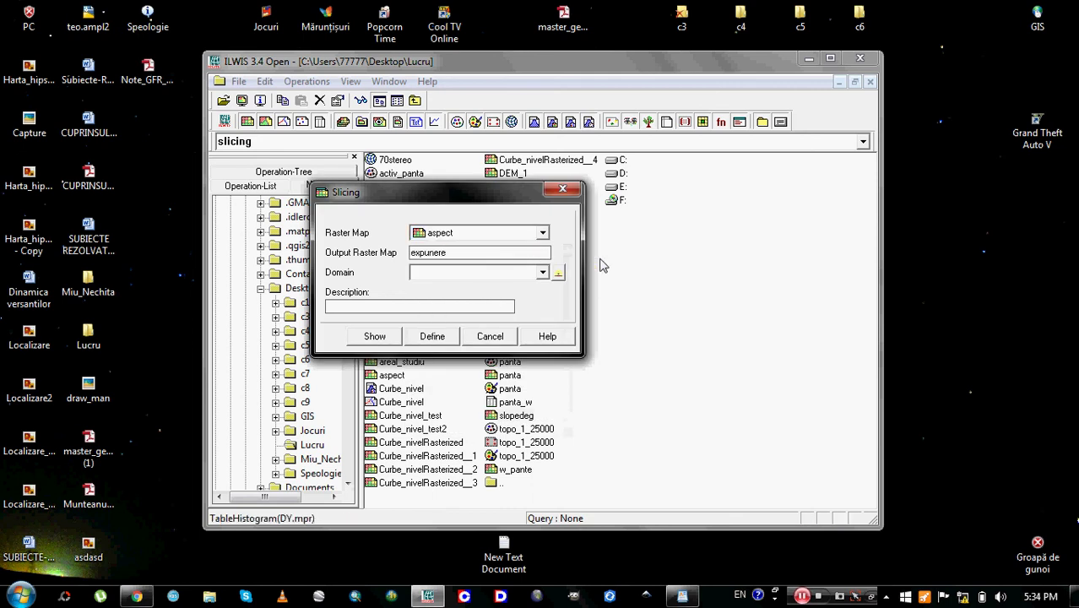
{"action": "left_click", "coordinate": [542, 272]}
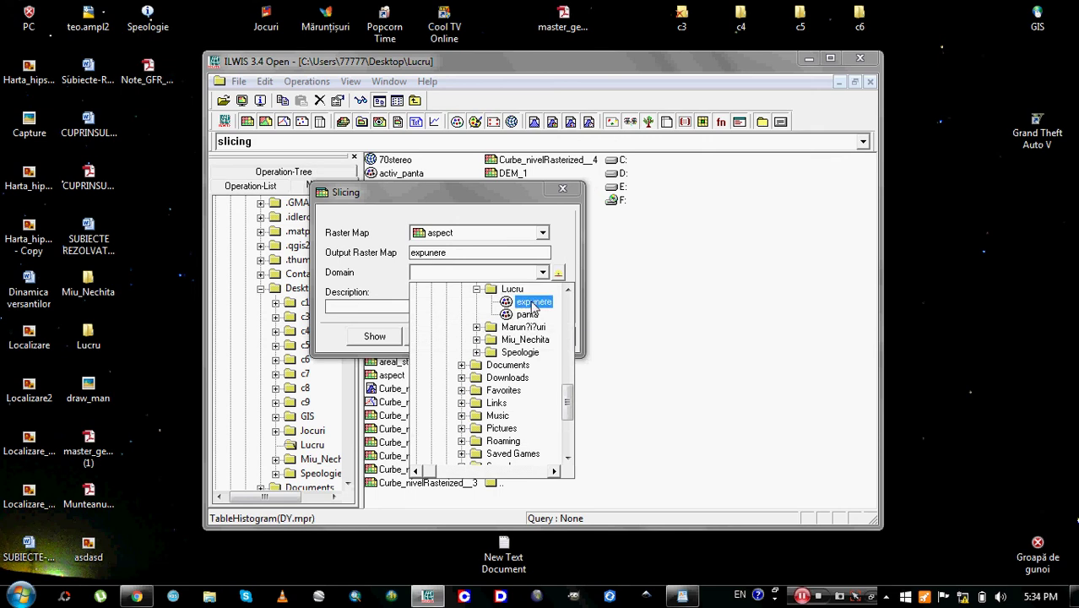
{"action": "left_click", "coordinate": [532, 302]}
{"action": "left_click", "coordinate": [394, 336]}
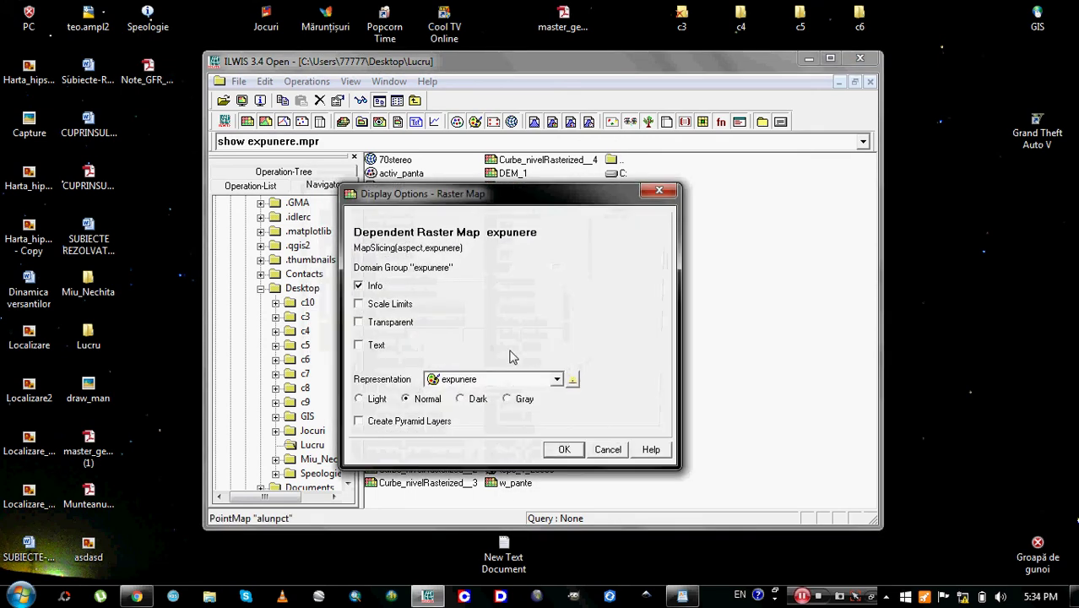
{"action": "left_click", "coordinate": [564, 450]}
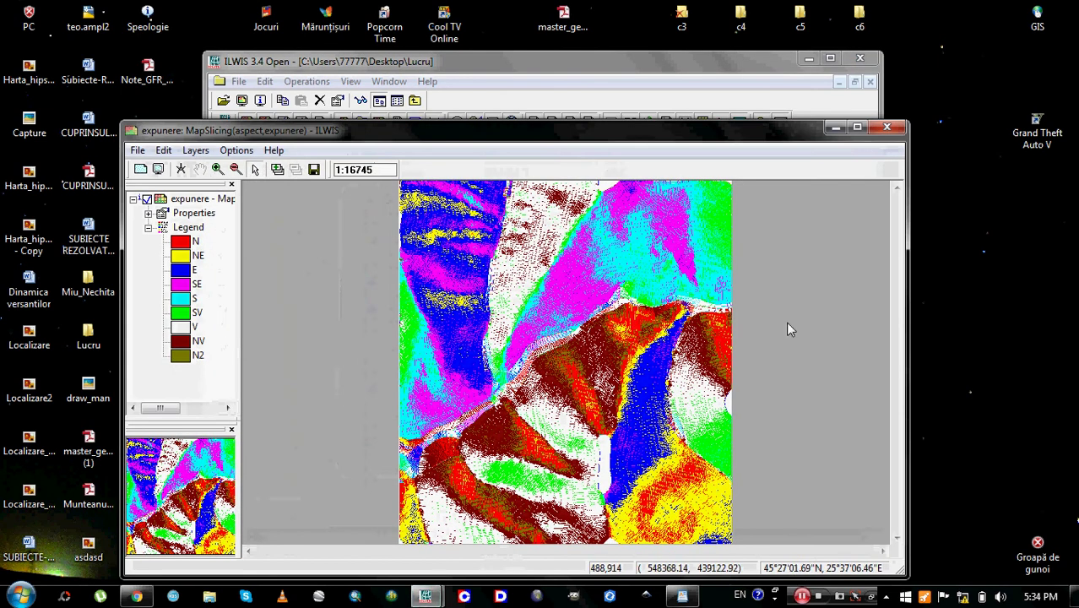
{"action": "left_click", "coordinate": [887, 126]}
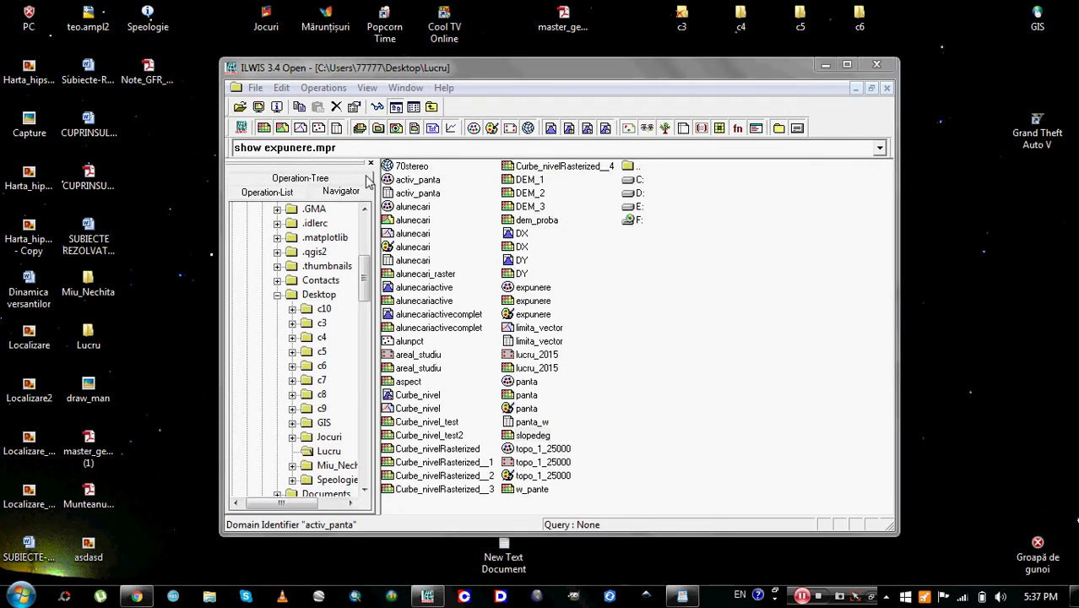
Step: Start a Cross raster operation with expunere as the first map
{"action": "left_click", "coordinate": [323, 87]}
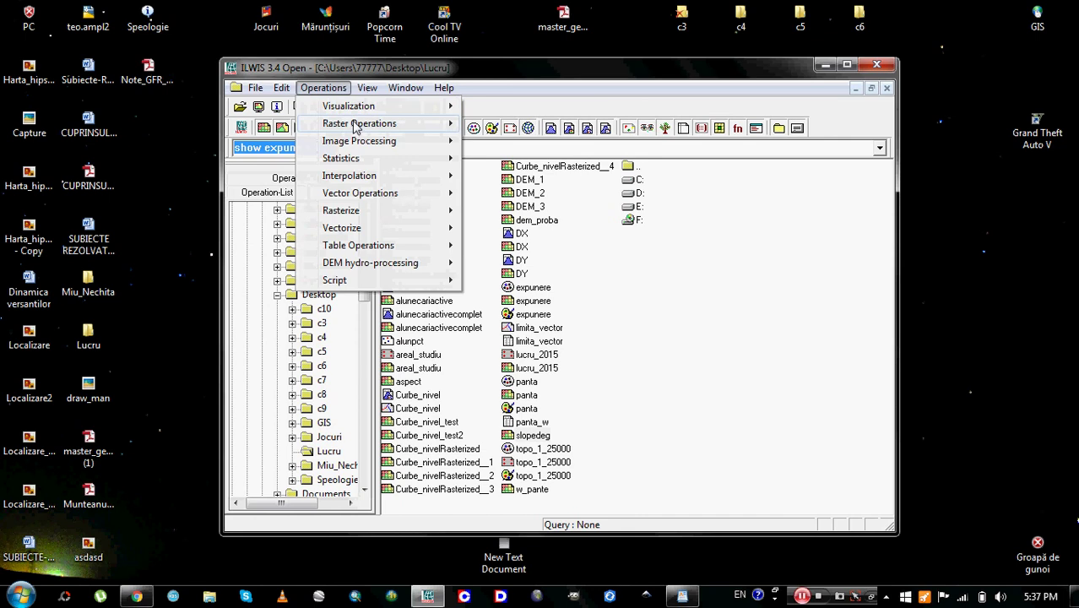
{"action": "mouse_move", "coordinate": [356, 125]}
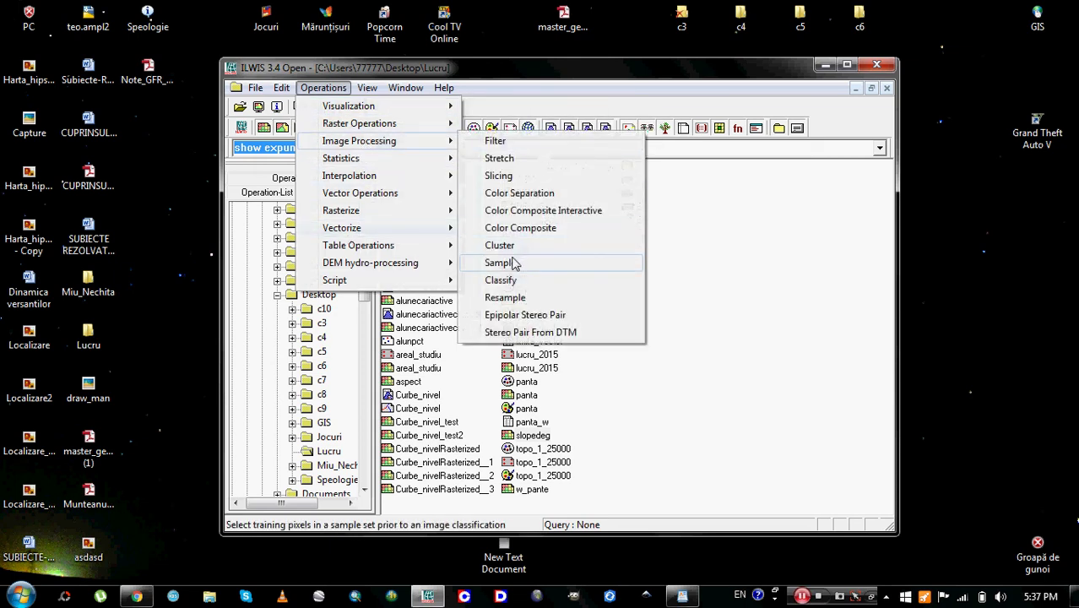
{"action": "mouse_move", "coordinate": [279, 91]}
{"action": "mouse_move", "coordinate": [323, 88]}
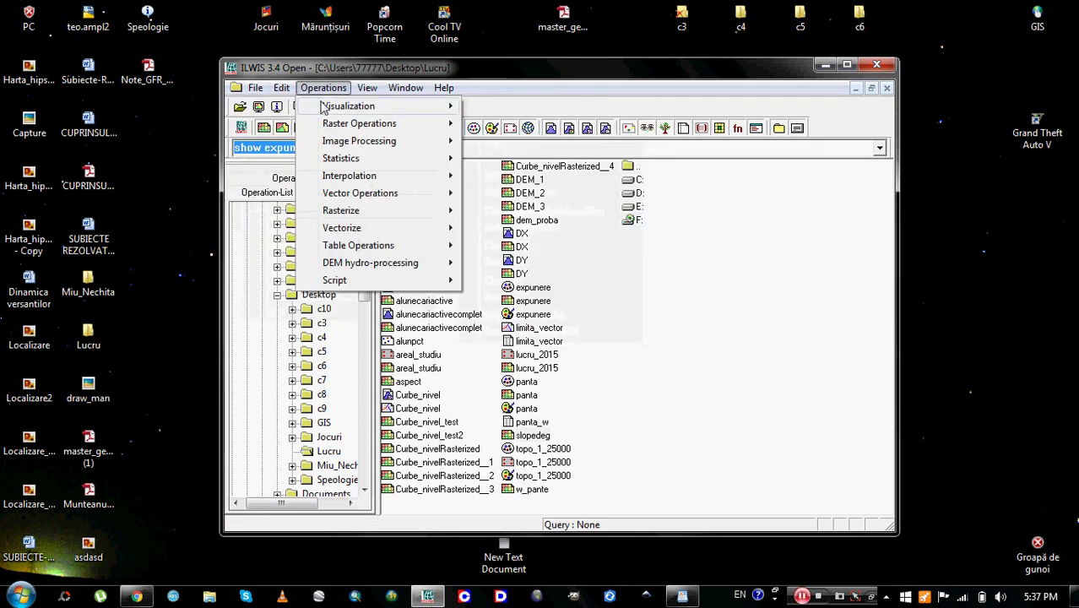
{"action": "mouse_move", "coordinate": [399, 125]}
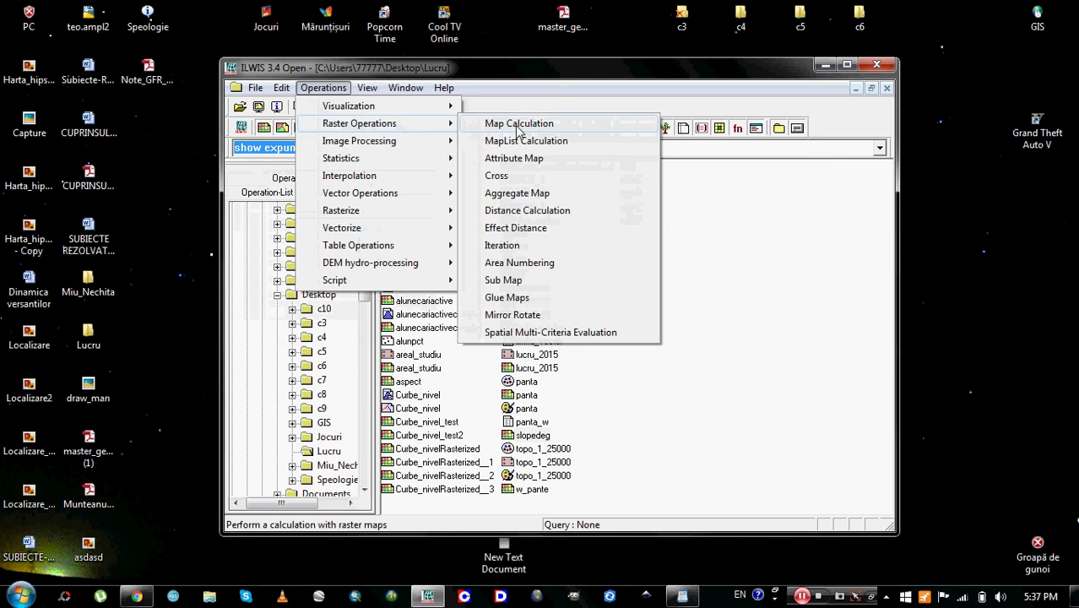
{"action": "left_click", "coordinate": [519, 175]}
{"action": "left_click", "coordinate": [577, 235]}
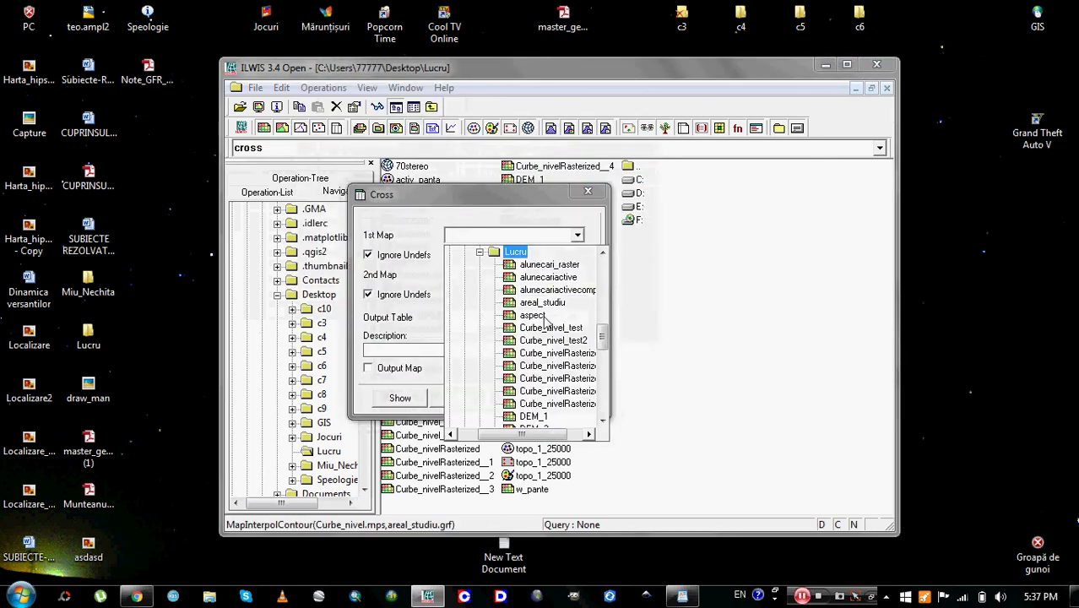
{"action": "left_click_drag", "start_coordinate": [602, 336], "coordinate": [602, 361]}
{"action": "left_click", "coordinate": [547, 355]}
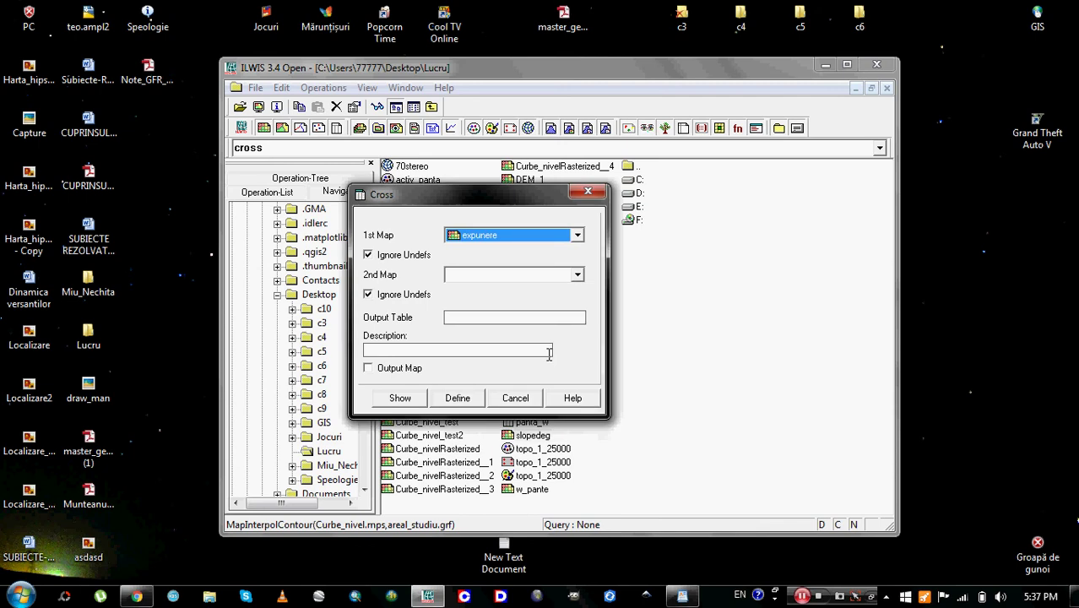
Step: Cross it with alunecariactivecomplet as the second map and show the output table named activexpunere
{"action": "left_click", "coordinate": [577, 275]}
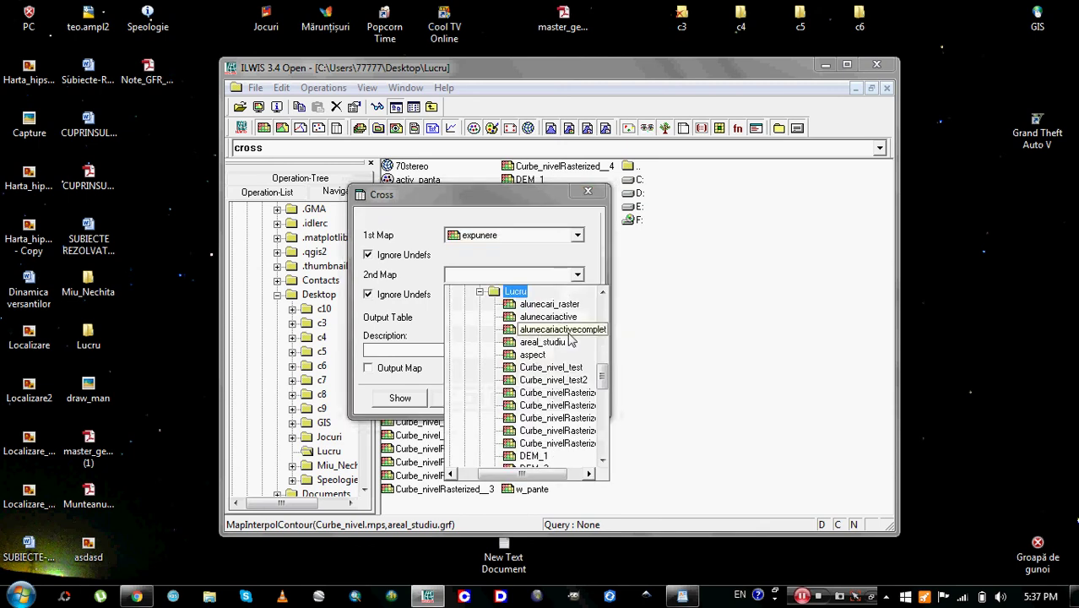
{"action": "left_click", "coordinate": [562, 329]}
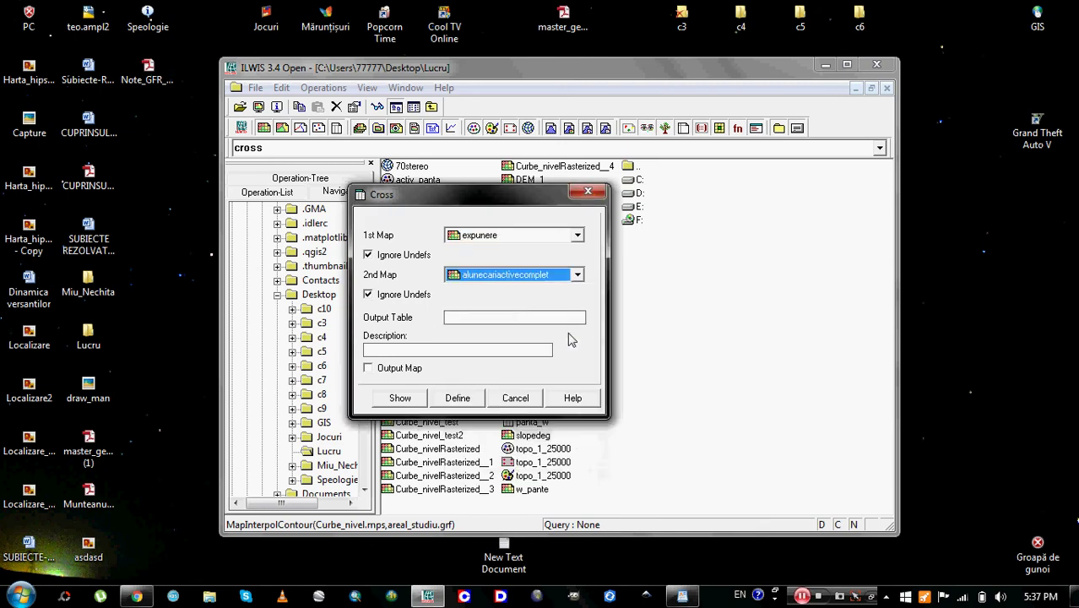
{"action": "left_click", "coordinate": [480, 320]}
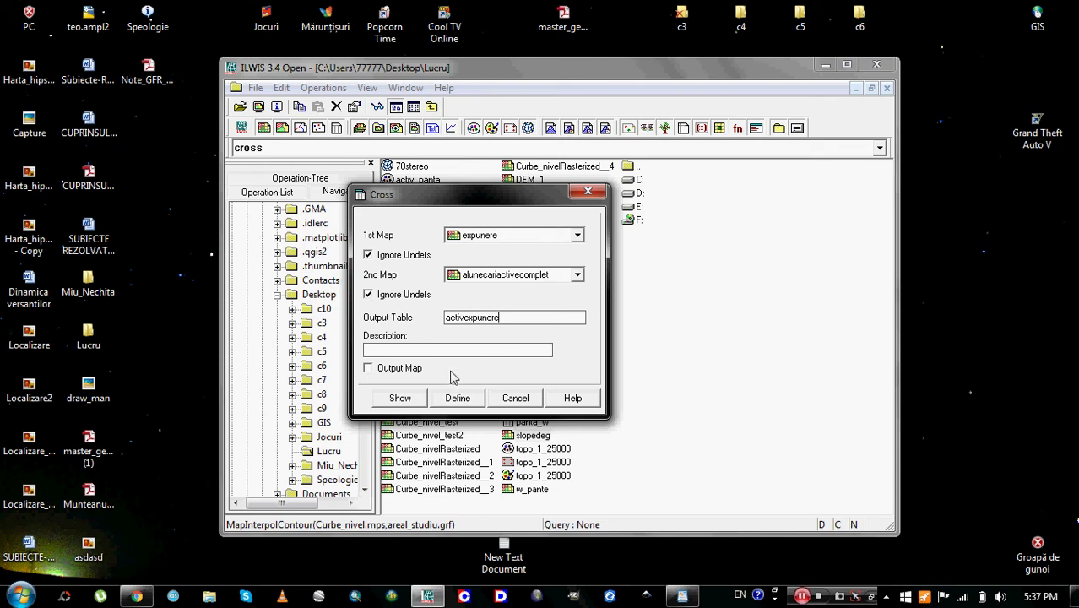
{"action": "left_click", "coordinate": [400, 397]}
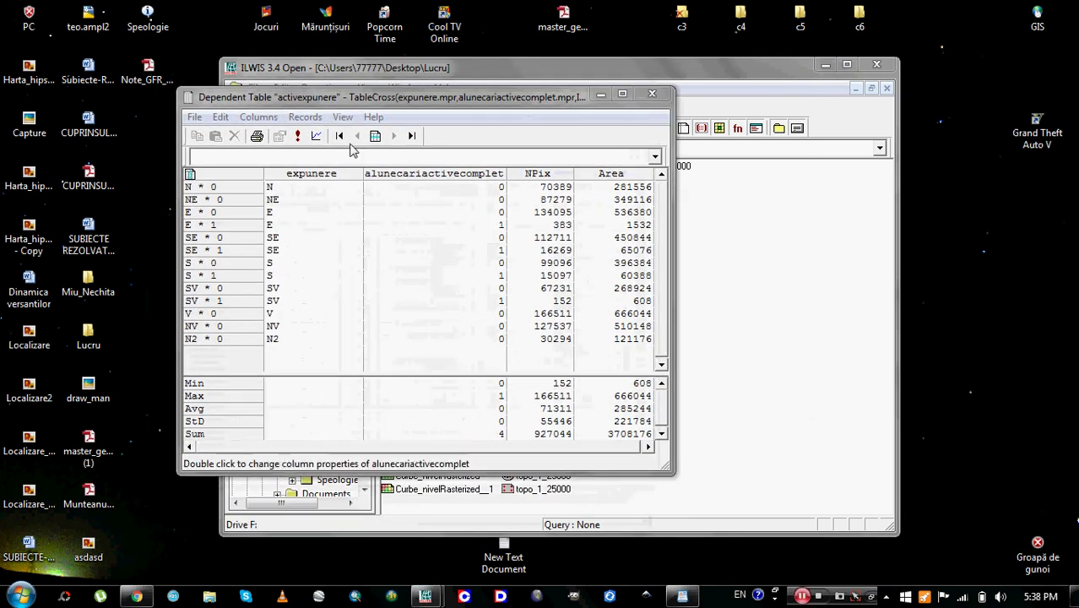
Step: Start a column aggregation in the activexpunere table on the Area column with the Sum function
{"action": "left_click", "coordinate": [258, 118]}
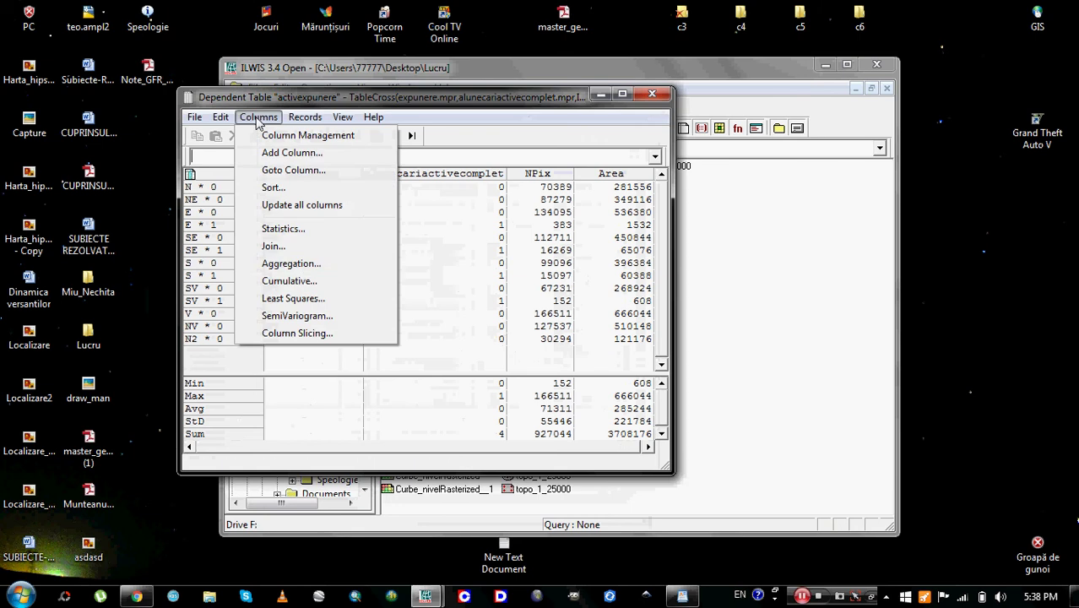
{"action": "left_click", "coordinate": [309, 266]}
{"action": "left_click", "coordinate": [502, 270]}
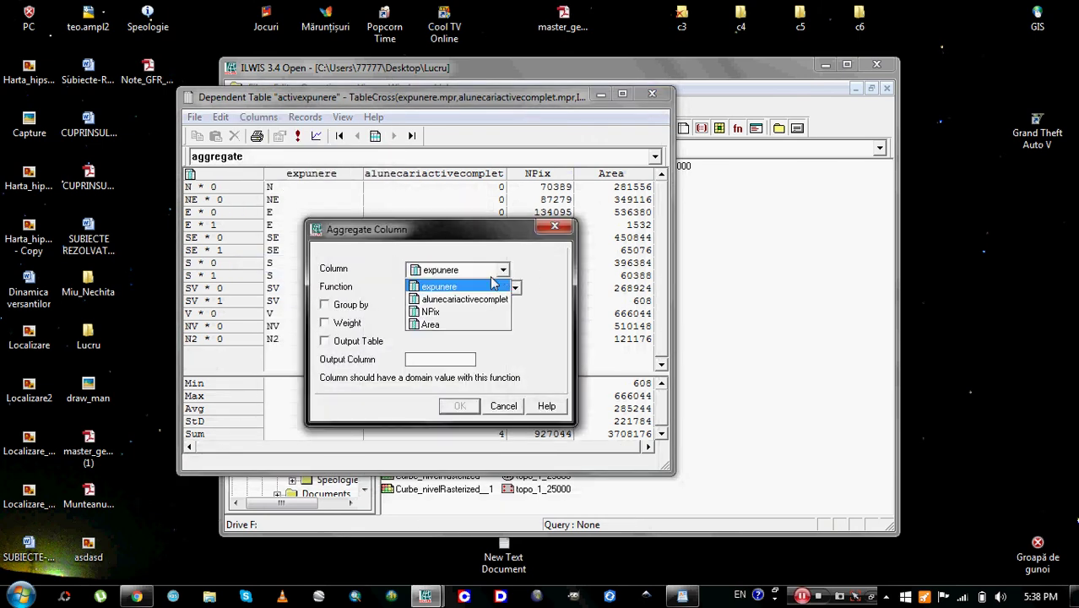
{"action": "left_click", "coordinate": [468, 325]}
{"action": "left_click", "coordinate": [515, 288]}
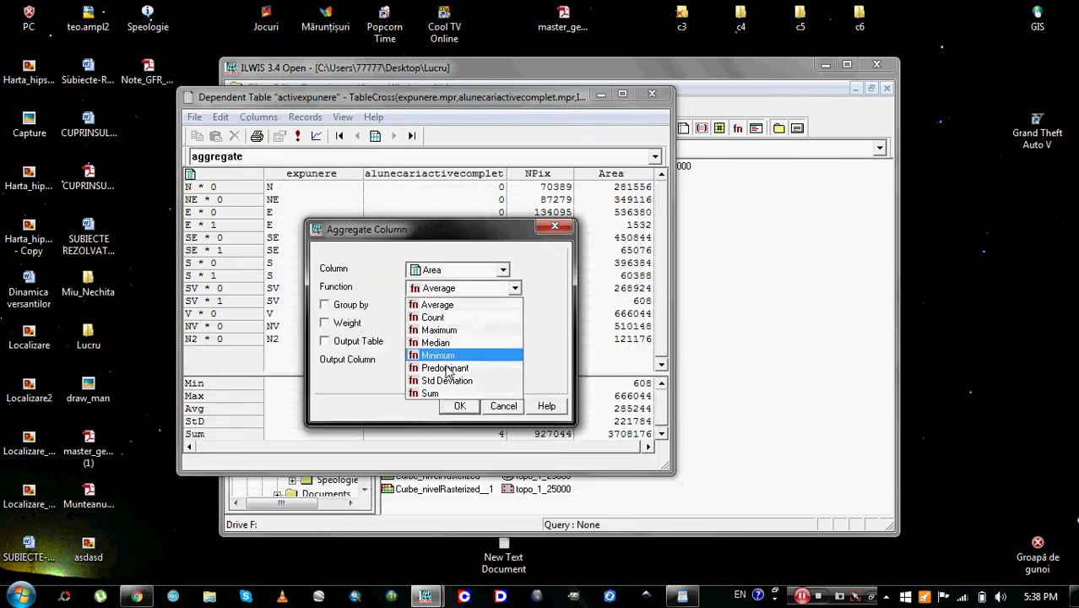
{"action": "left_click", "coordinate": [444, 393]}
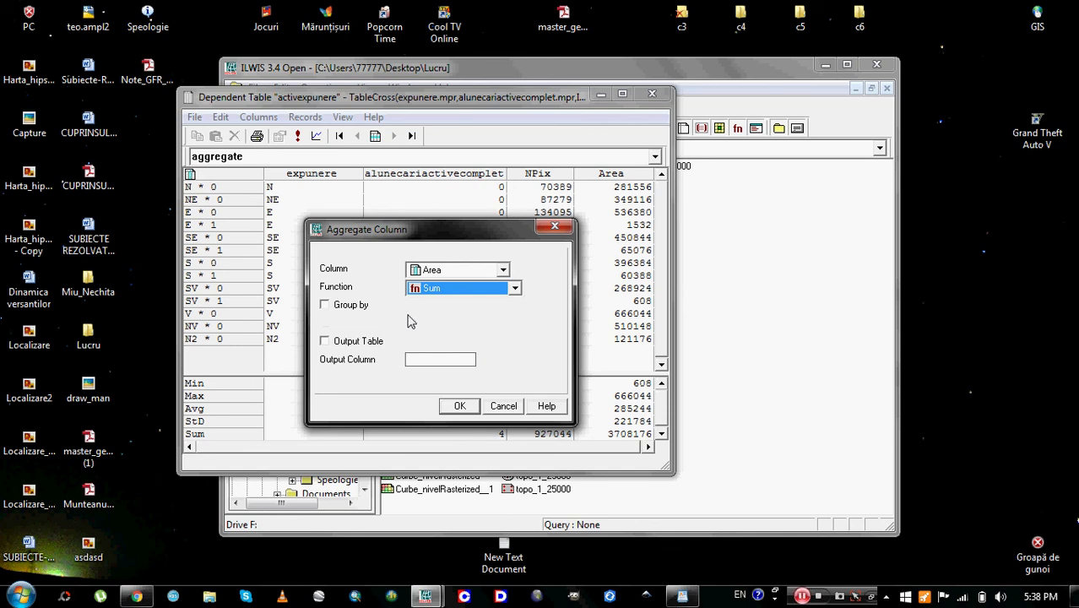
Step: Group the aggregation by expunere, name the output column areaexptotal, and create it with the default column properties
{"action": "left_click", "coordinate": [342, 309]}
{"action": "left_click", "coordinate": [455, 361]}
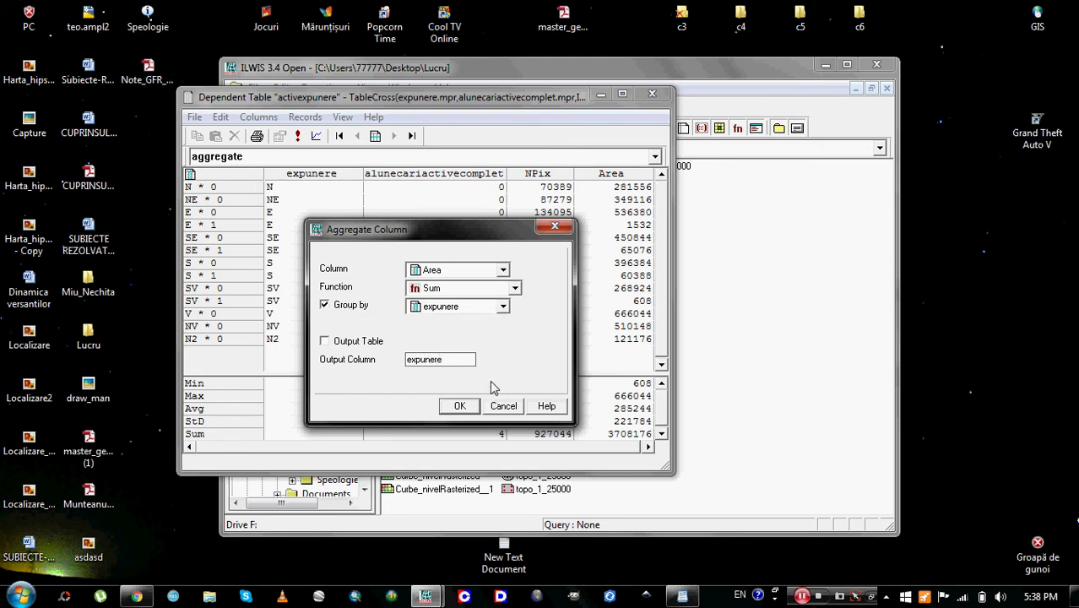
{"action": "left_click_drag", "start_coordinate": [452, 359], "coordinate": [389, 359]}
{"action": "type", "text": "areaexptotal"}
{"action": "left_click", "coordinate": [459, 406]}
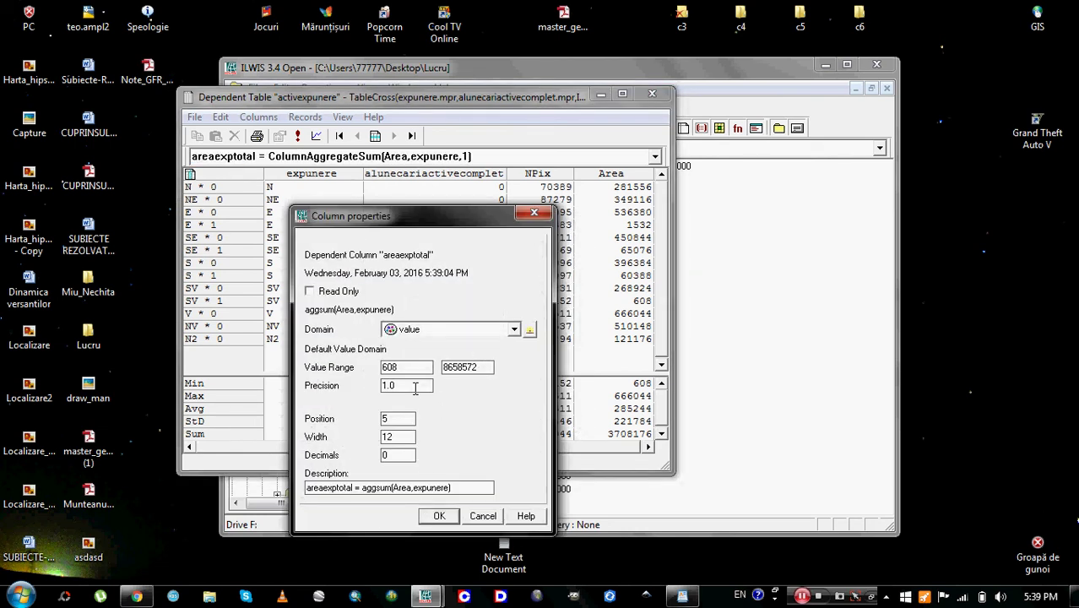
{"action": "left_click", "coordinate": [438, 517]}
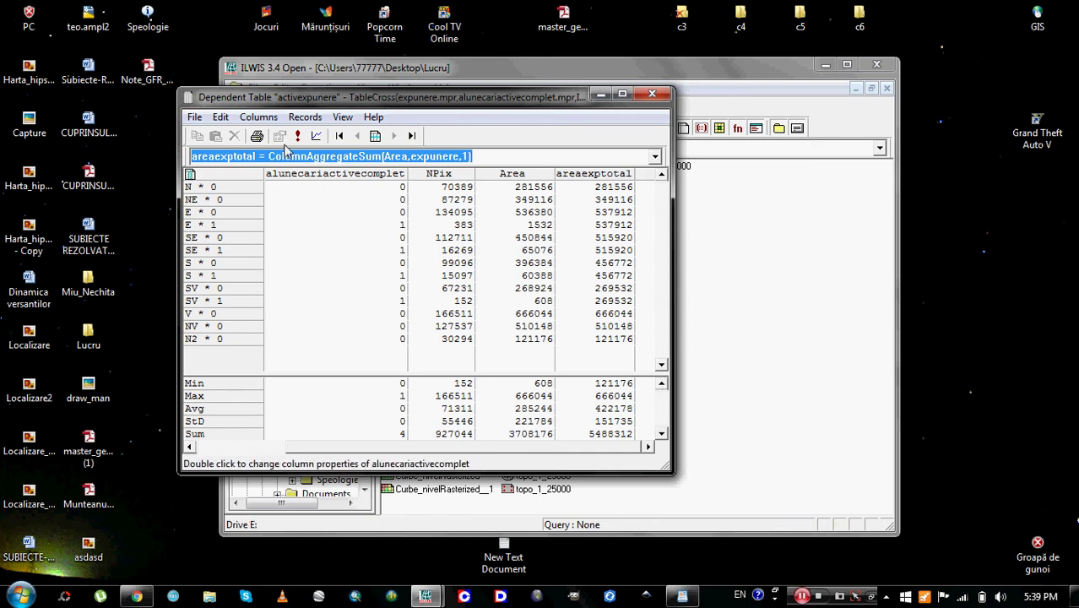
{"action": "left_click", "coordinate": [258, 116]}
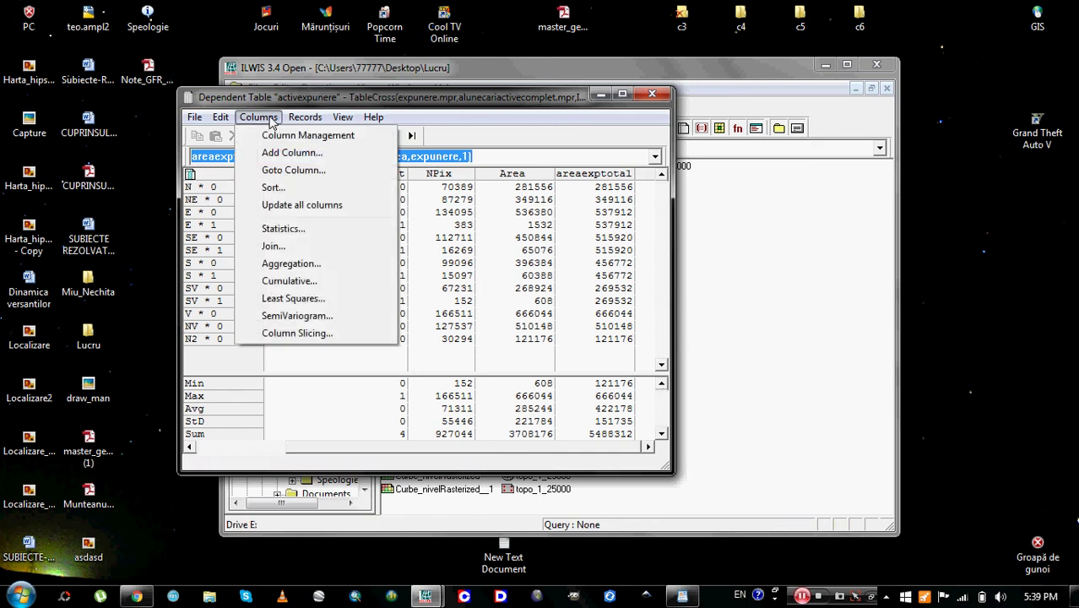
{"action": "left_click", "coordinate": [291, 263]}
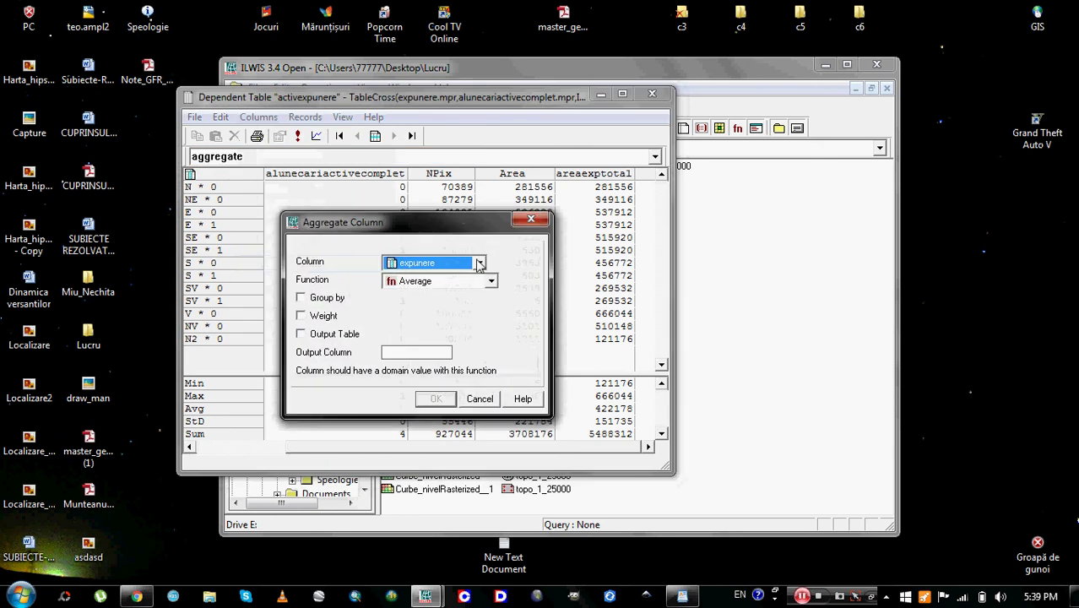
{"action": "left_click", "coordinate": [477, 263]}
{"action": "left_click", "coordinate": [434, 320]}
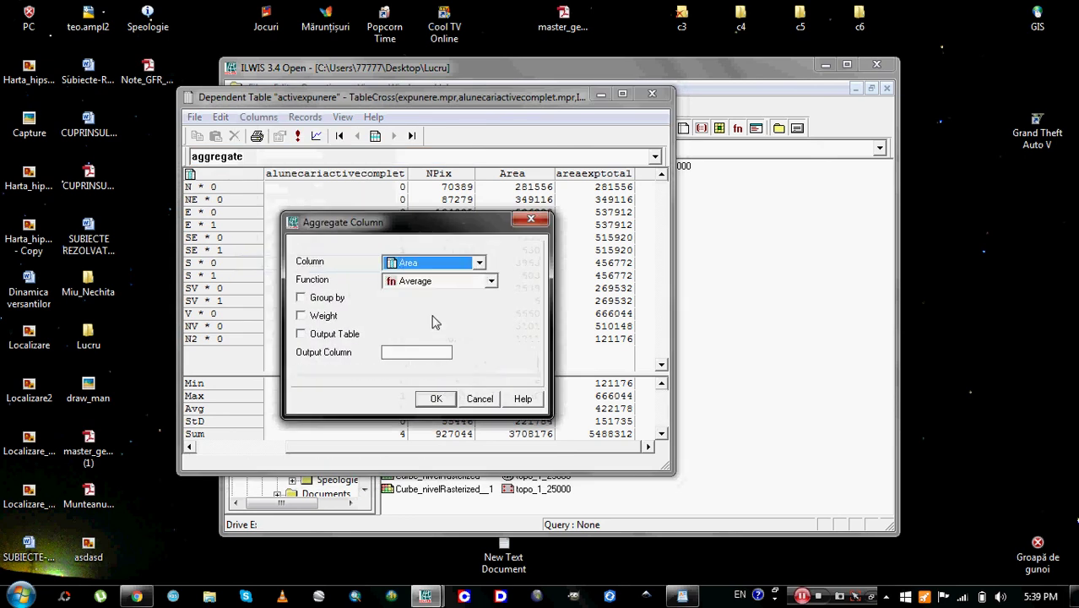
{"action": "left_click", "coordinate": [490, 281]}
{"action": "left_click", "coordinate": [414, 386]}
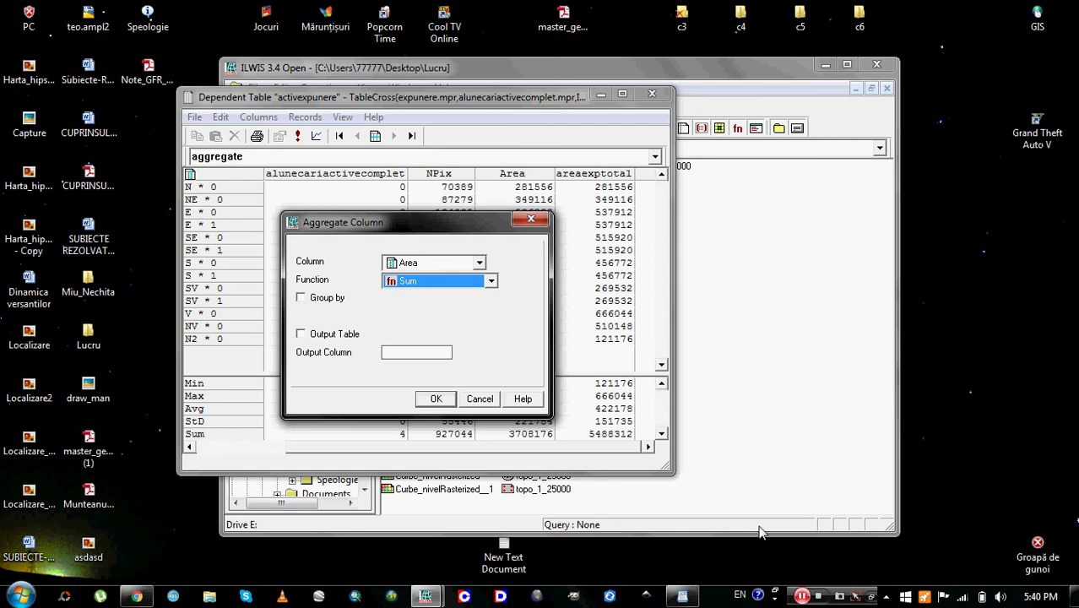
{"action": "left_click", "coordinate": [803, 598]}
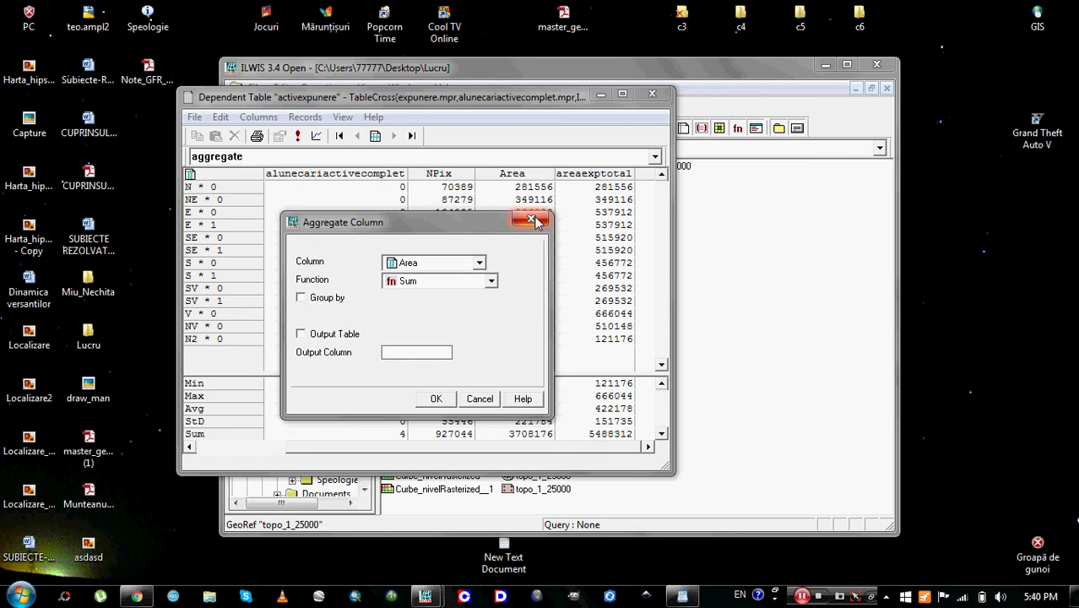
{"action": "left_click", "coordinate": [480, 398]}
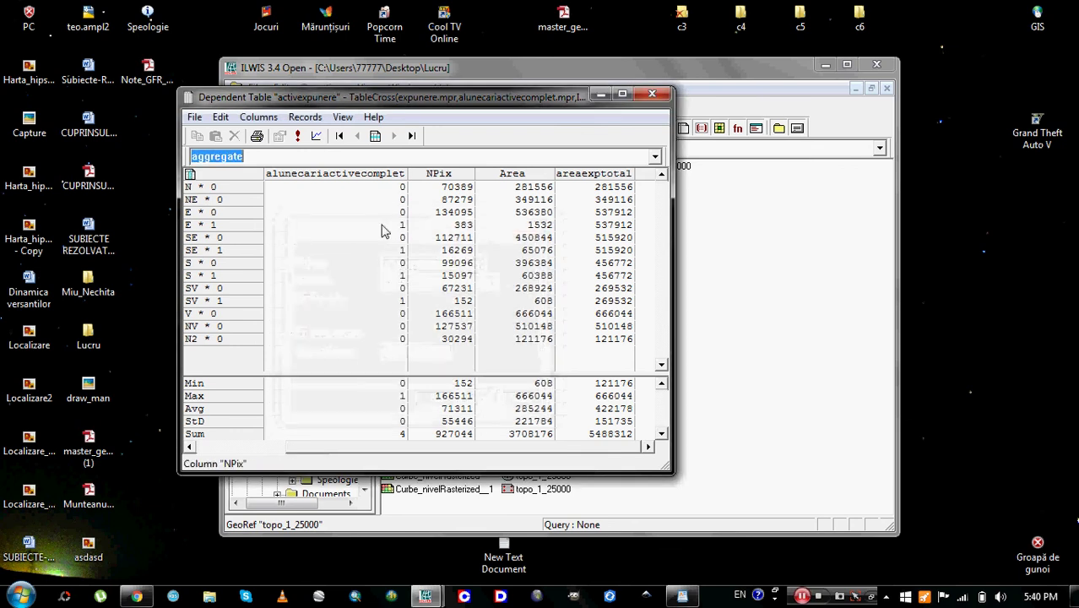
{"action": "double_click", "coordinate": [246, 155]}
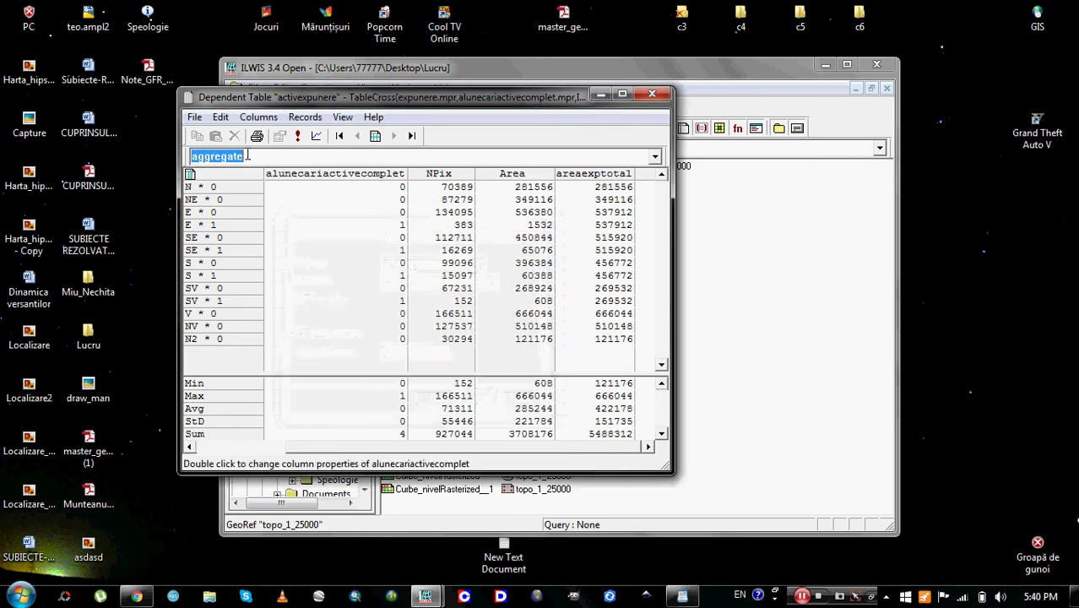
{"action": "type", "text": "areaact"}
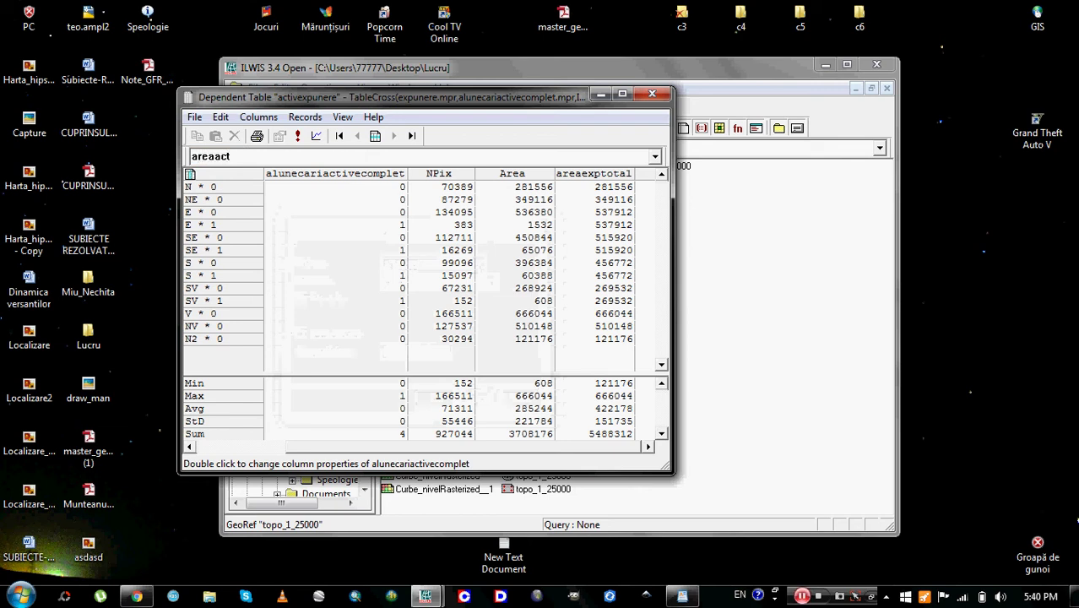
{"action": "type", "text": ":="}
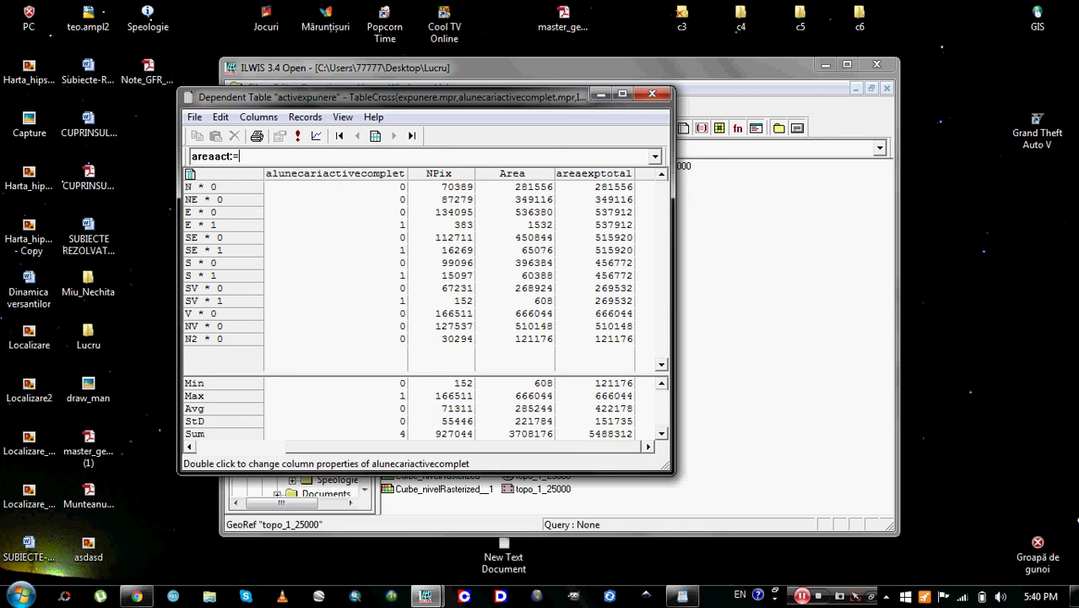
{"action": "key", "text": "BackSpace"}
{"action": "key", "text": "BackSpace"}
{"action": "key", "text": "BackSpace"}
{"action": "key", "text": "BackSpace"}
{"action": "key", "text": "BackSpace"}
{"action": "key", "text": "BackSpace"}
{"action": "key", "text": "BackSpace"}
{"action": "key", "text": "BackSpace"}
{"action": "key", "text": "BackSpace"}
Step: Delete the areaexptotal column from the activexpunere table and confirm the deletion
{"action": "left_click", "coordinate": [586, 174]}
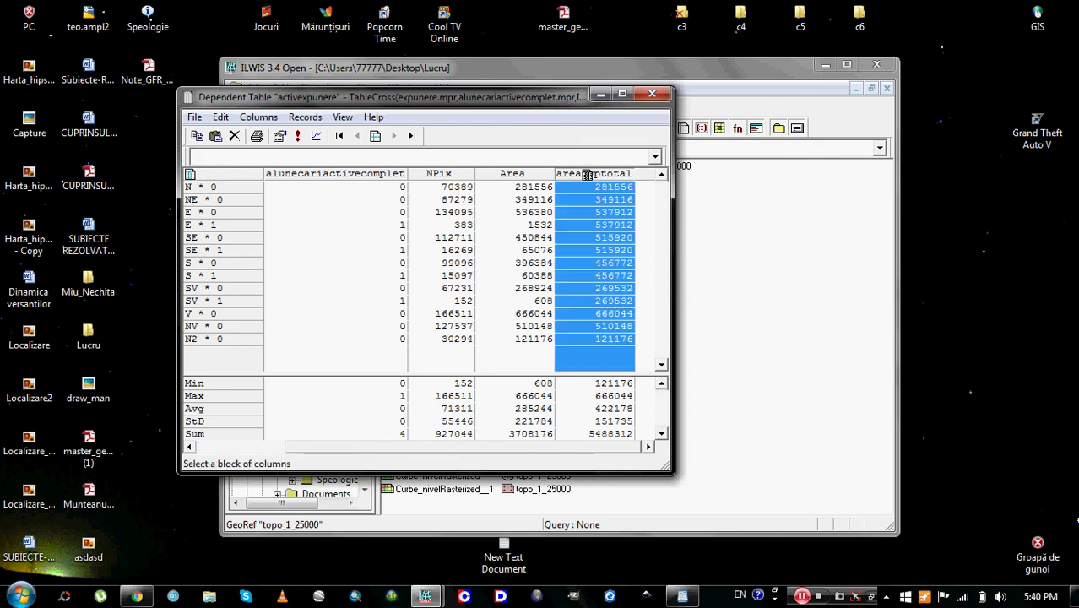
{"action": "right_click", "coordinate": [586, 175]}
{"action": "left_click", "coordinate": [649, 220]}
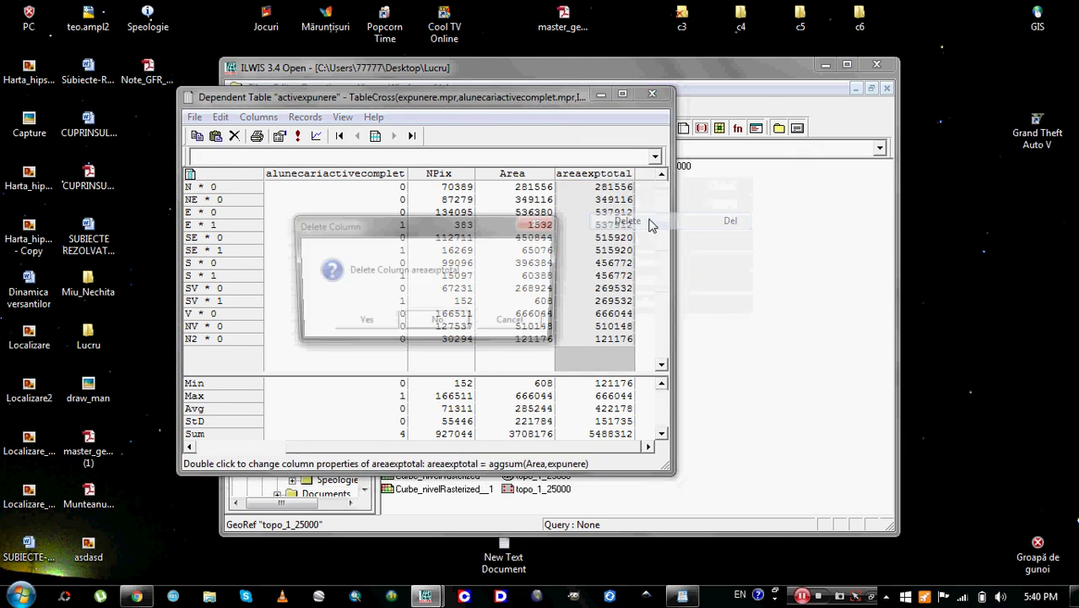
{"action": "left_click", "coordinate": [372, 329]}
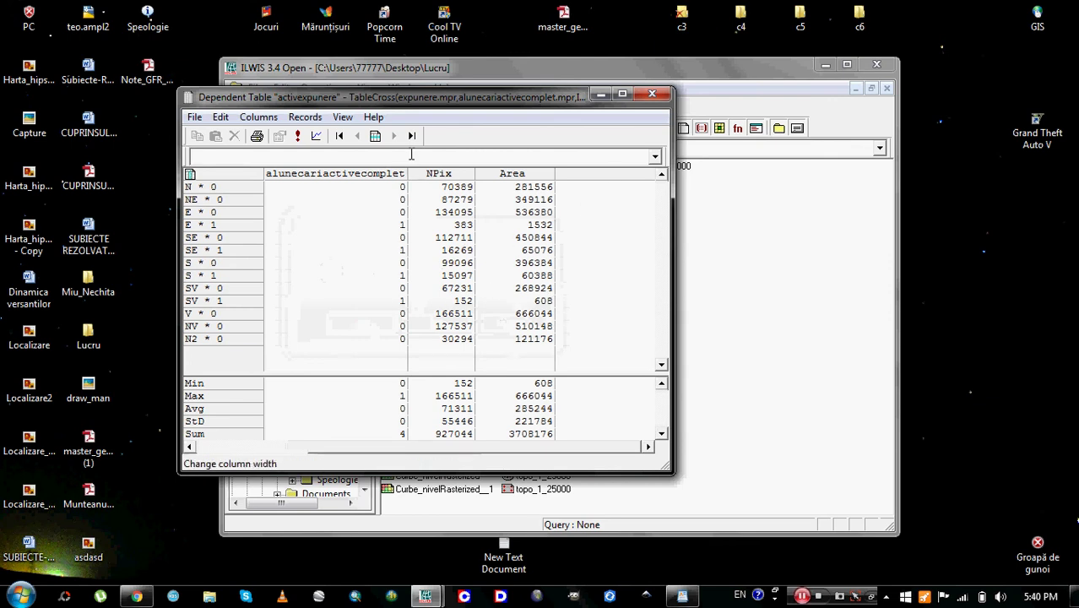
Step: Create a calculated column with the formula areaact:=iff(alunecariactivecomplet=1,area,0), keeping the default column properties
{"action": "type", "text": "areaact:=iff("}
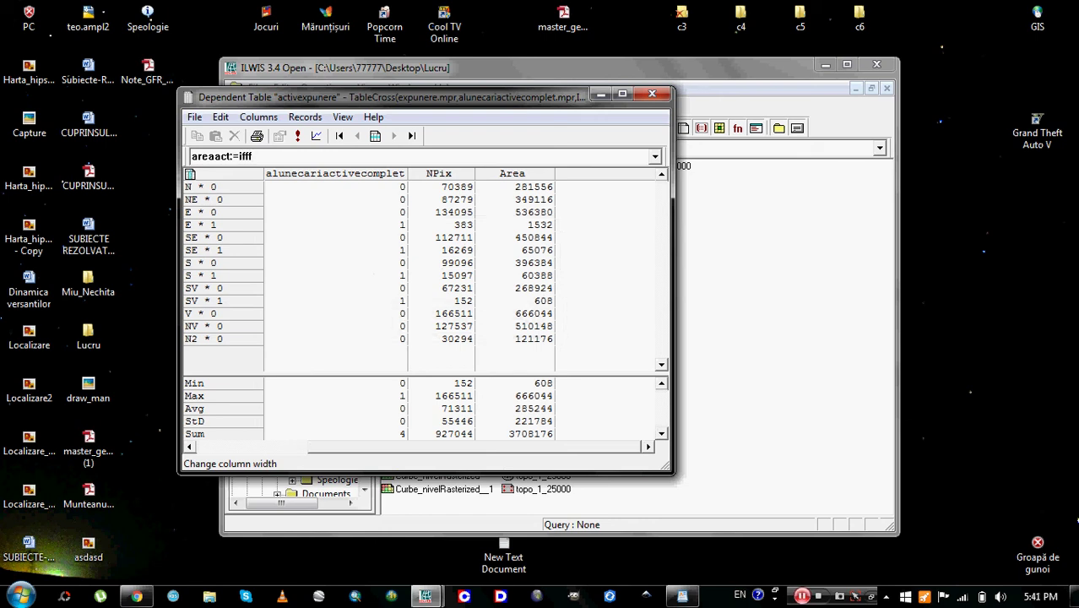
{"action": "key", "text": "BackSpace"}
{"action": "type", "text": "(alunecaria"}
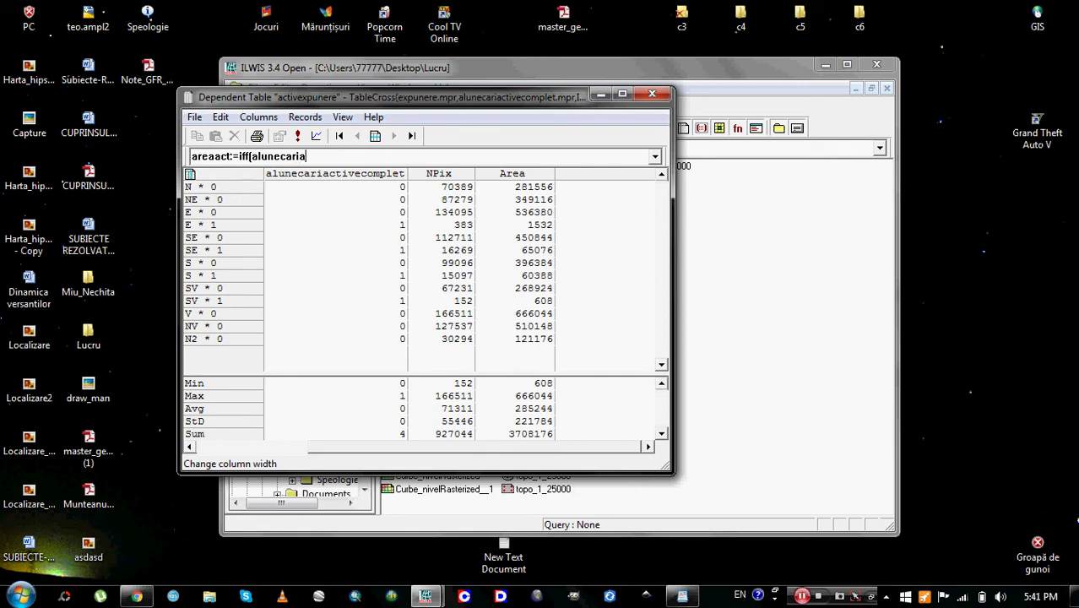
{"action": "type", "text": "ctivecomplet=1"}
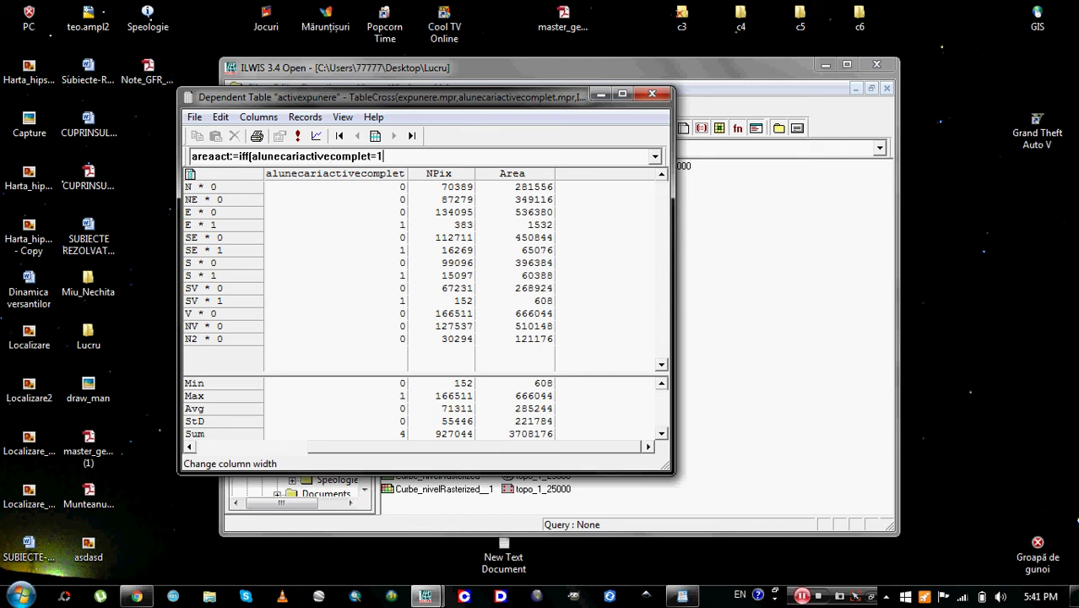
{"action": "type", "text": ",area"}
{"action": "type", "text": ",0"}
{"action": "type", "text": ")"}
{"action": "key", "text": "Return"}
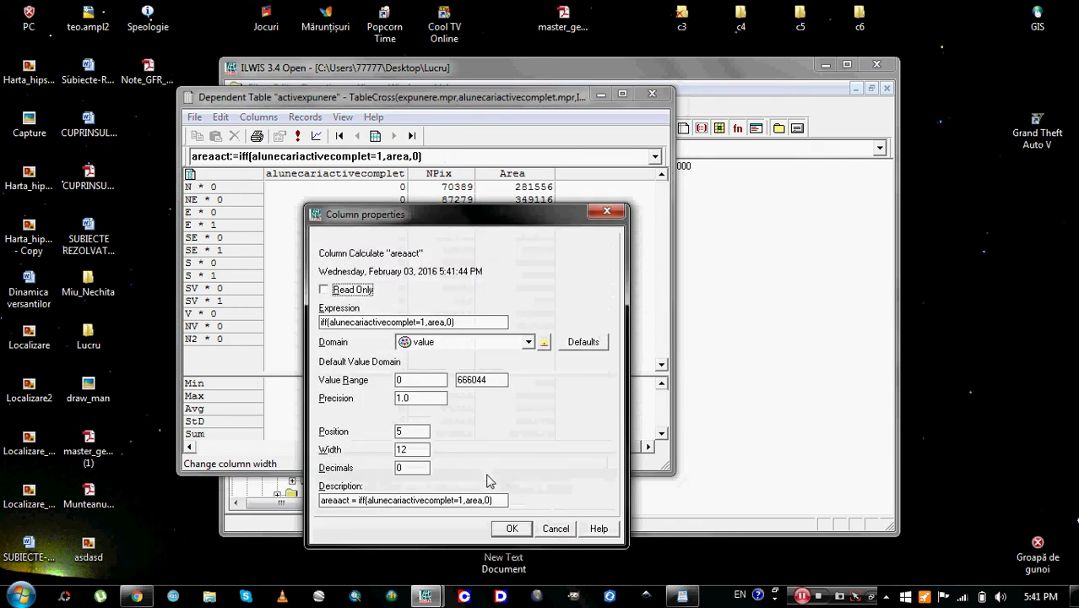
{"action": "left_click", "coordinate": [512, 529]}
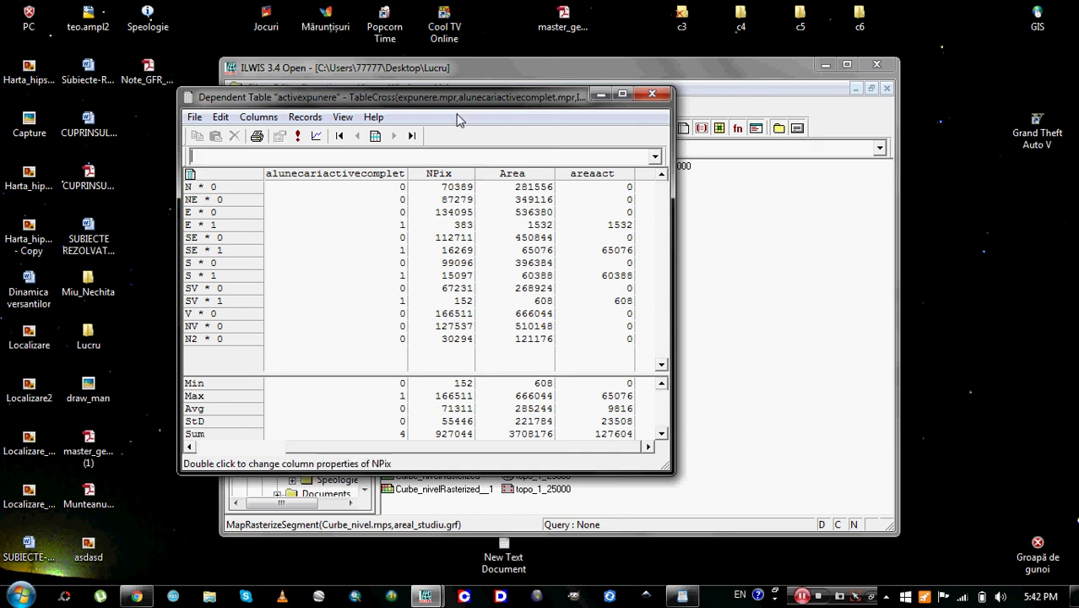
Step: Start a new column aggregation in the activexpunere table, using the Sum function on the Area column
{"action": "left_click_drag", "start_coordinate": [456, 110], "coordinate": [523, 113]}
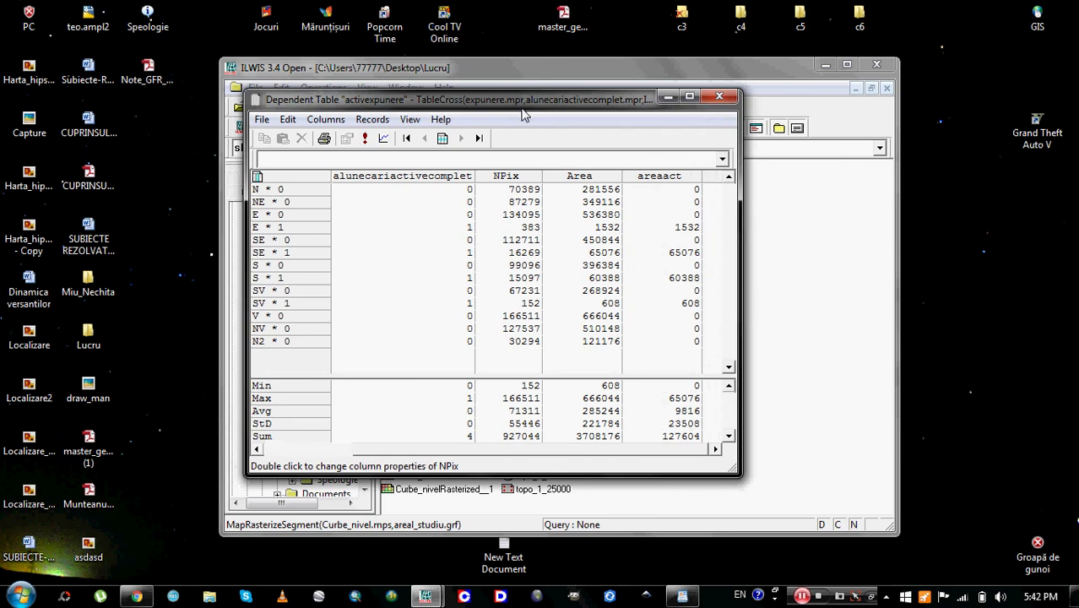
{"action": "left_click", "coordinate": [328, 121]}
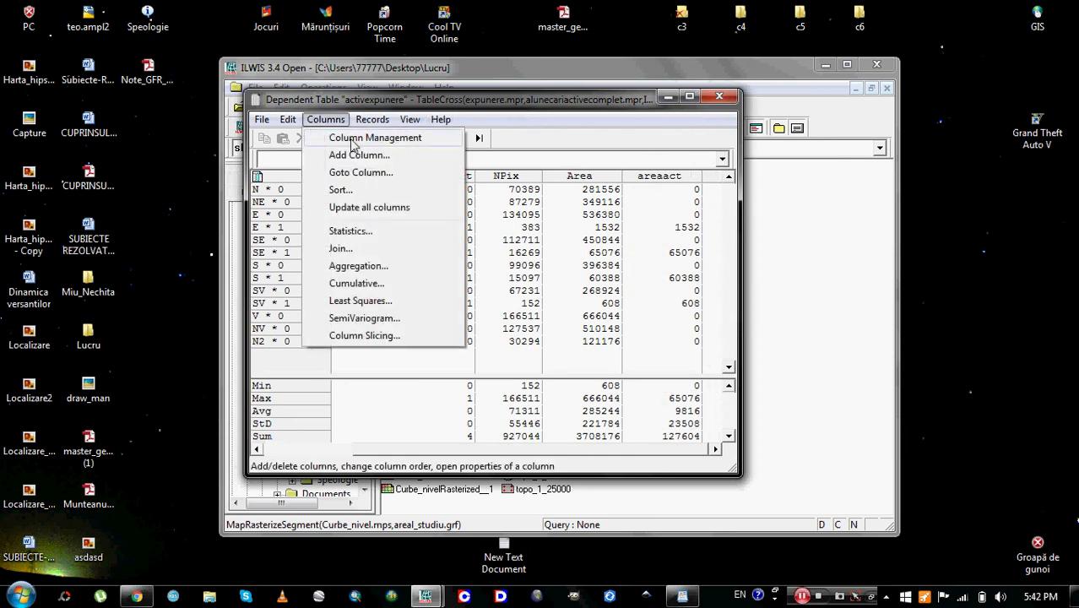
{"action": "left_click", "coordinate": [372, 267]}
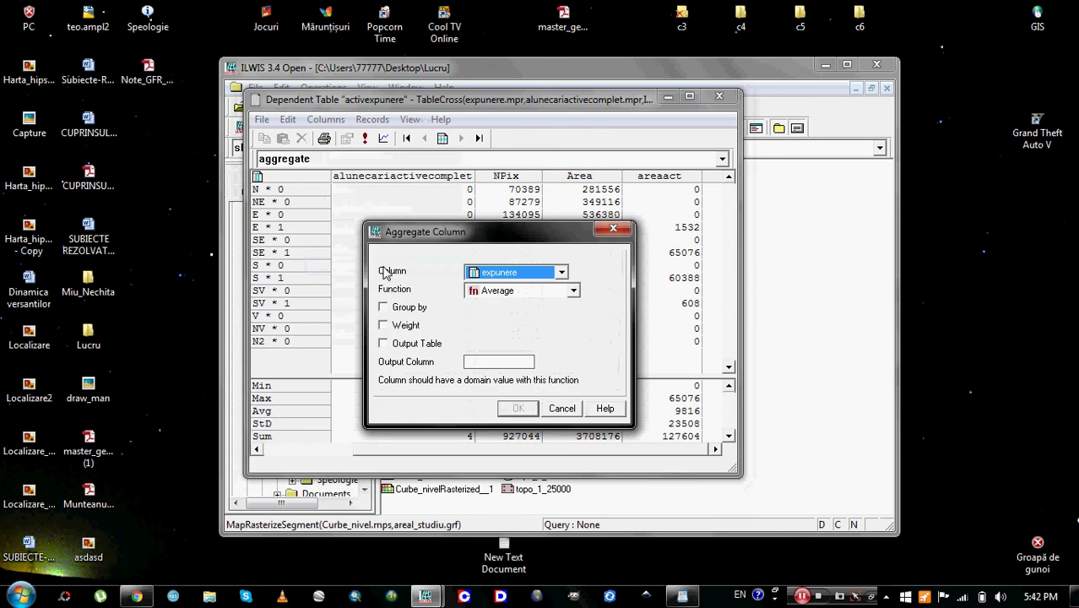
{"action": "left_click", "coordinate": [573, 290]}
{"action": "left_click", "coordinate": [507, 395]}
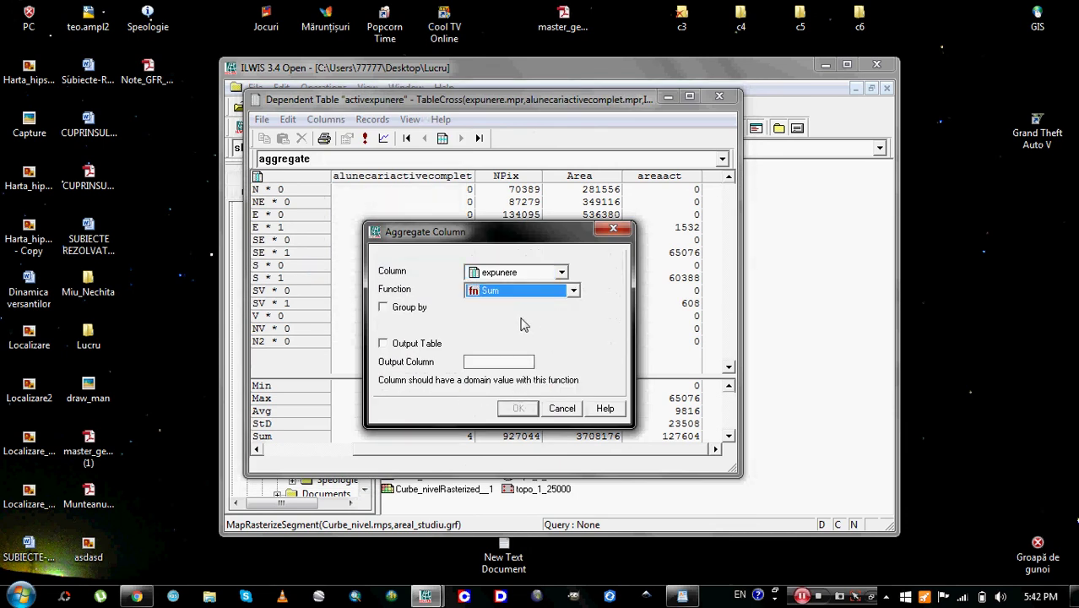
{"action": "left_click", "coordinate": [560, 273]}
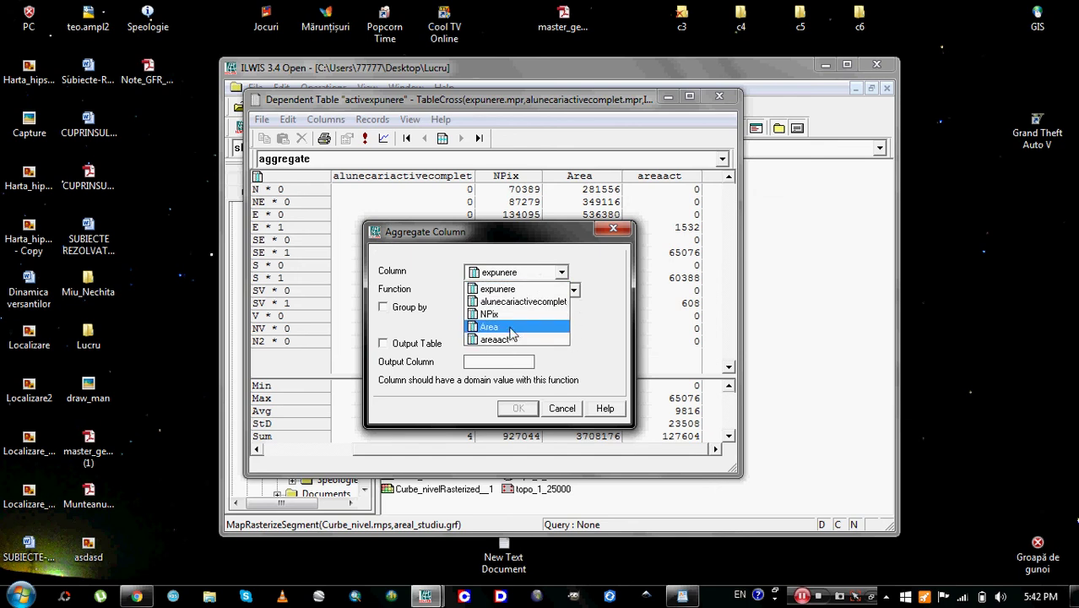
{"action": "left_click", "coordinate": [498, 327]}
{"action": "left_click", "coordinate": [573, 290]}
{"action": "left_click", "coordinate": [573, 290]}
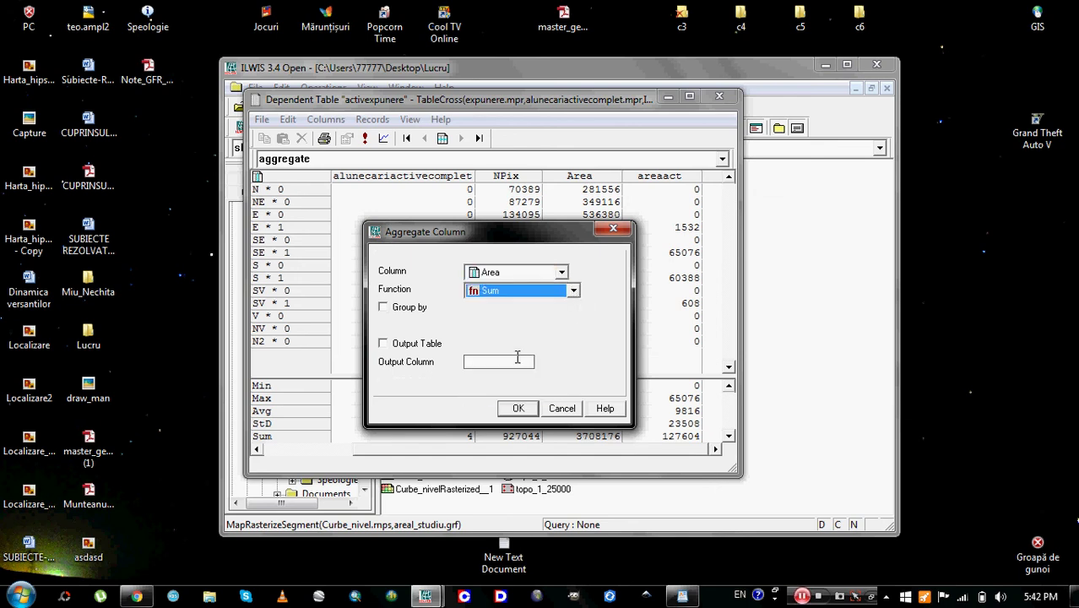
{"action": "left_click", "coordinate": [561, 271]}
{"action": "left_click", "coordinate": [506, 328]}
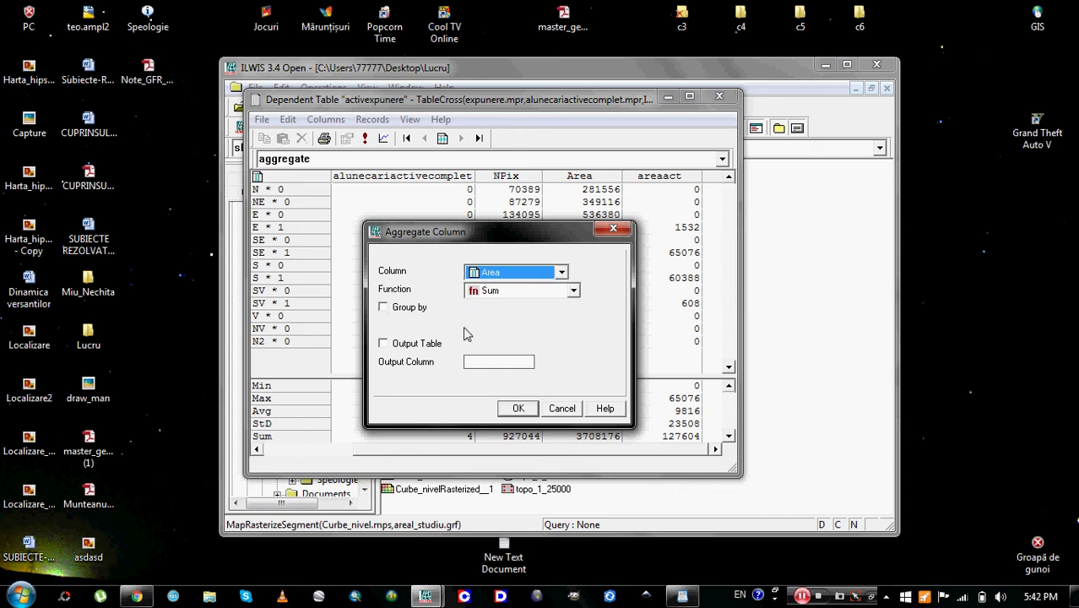
Step: Group the Area sum by expunere, name the output column areaexptotal, and create it with the default column properties
{"action": "left_click", "coordinate": [412, 309]}
{"action": "left_click", "coordinate": [561, 309]}
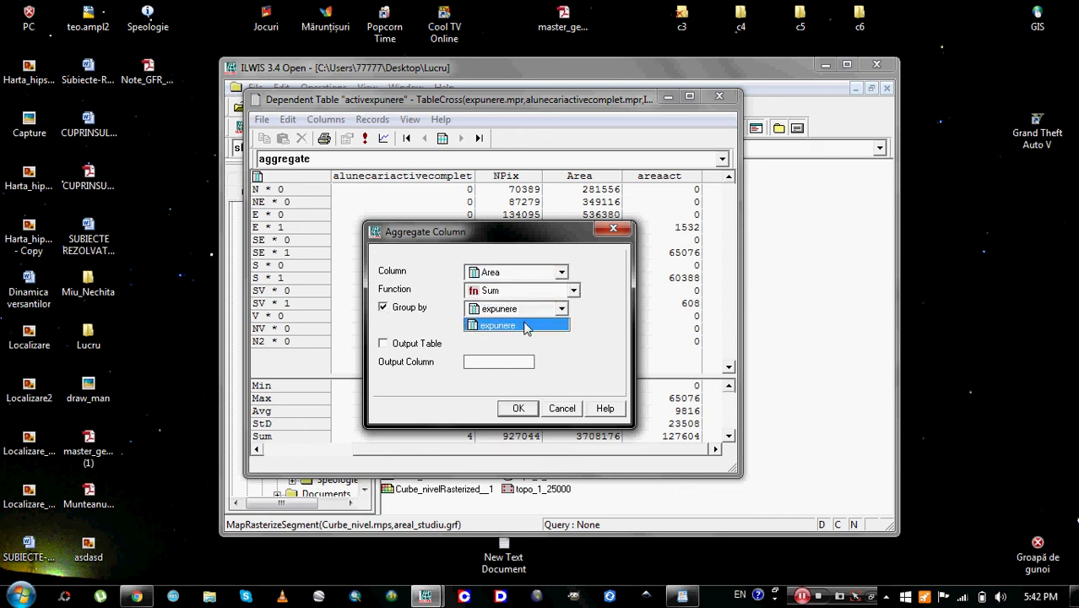
{"action": "left_click", "coordinate": [528, 328]}
{"action": "left_click", "coordinate": [499, 362]}
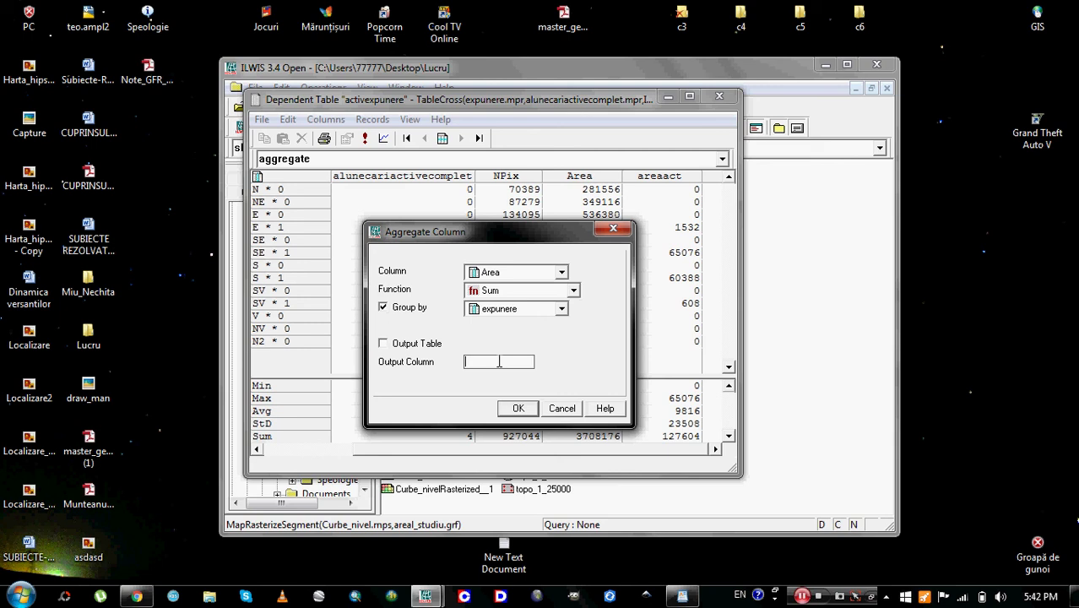
{"action": "type", "text": "areaexptotal"}
{"action": "left_click", "coordinate": [518, 409]}
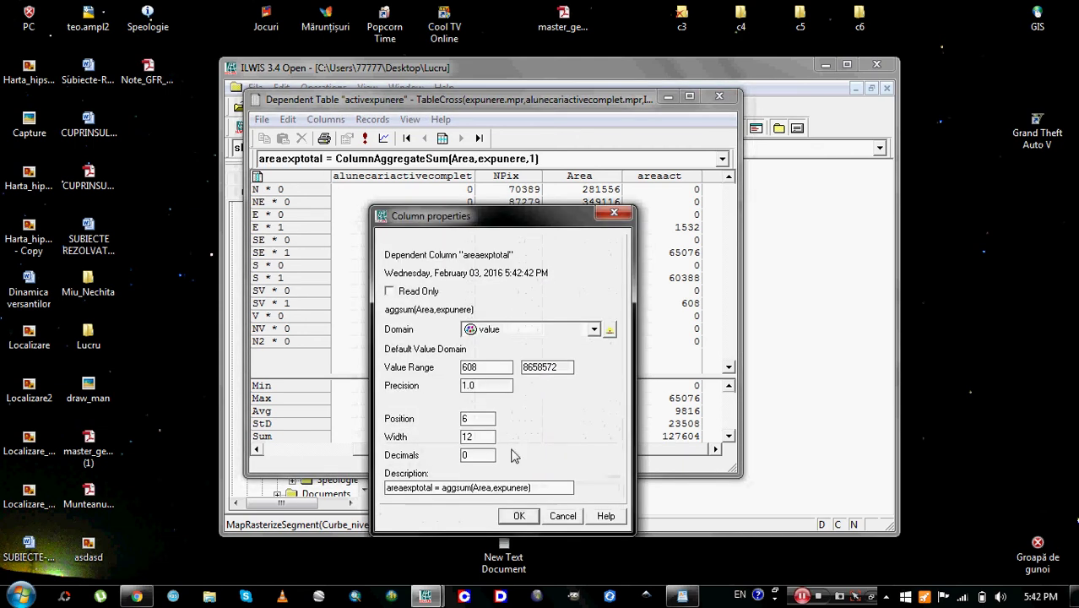
{"action": "left_click", "coordinate": [518, 515]}
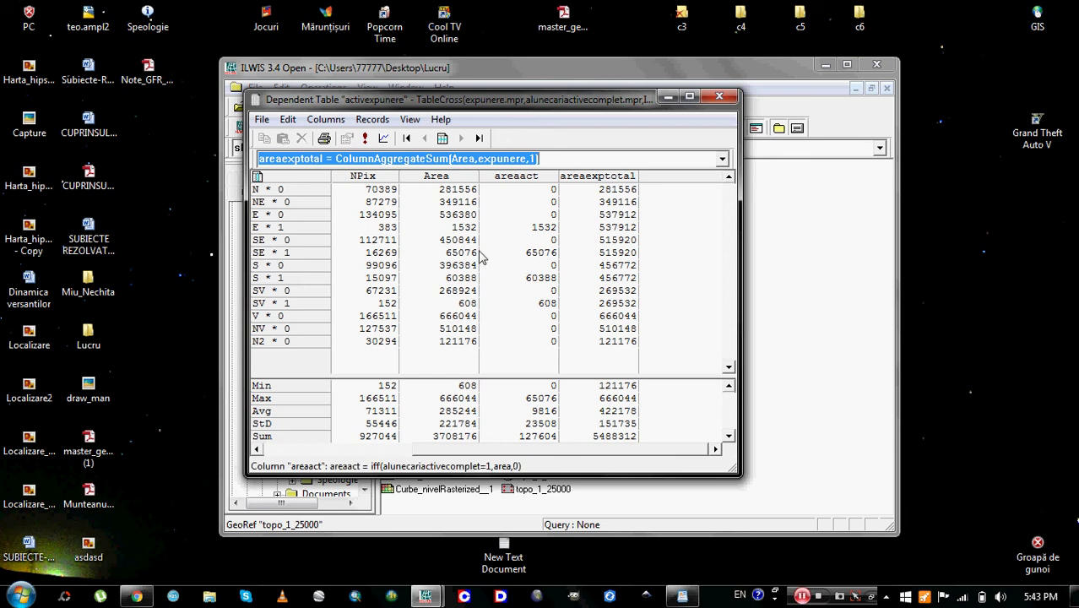
Step: Start another column aggregation, using the Sum function on the areaact column
{"action": "left_click", "coordinate": [325, 119]}
{"action": "left_click", "coordinate": [358, 265]}
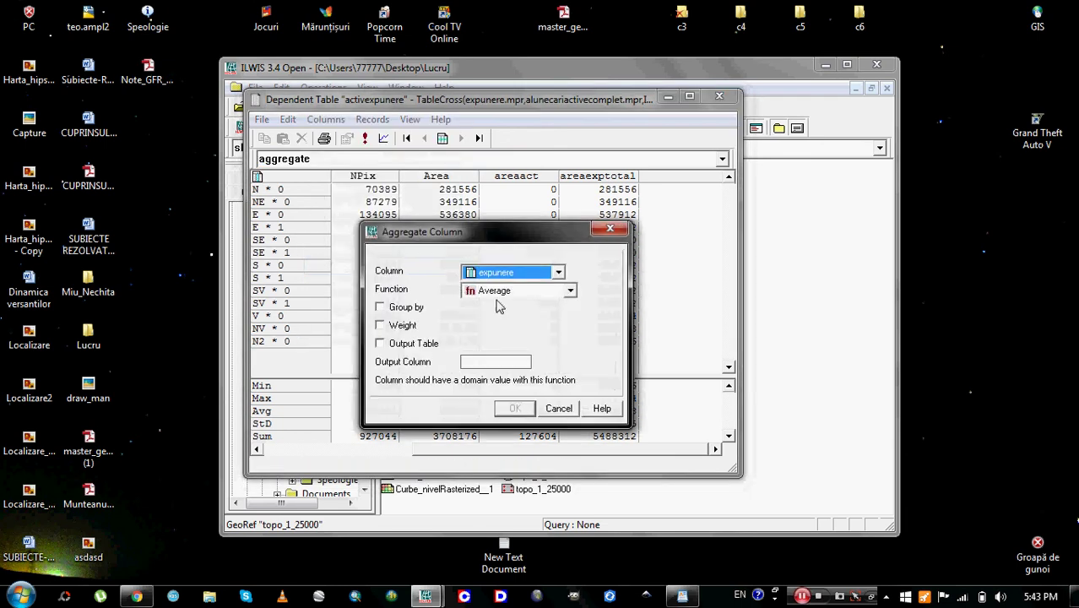
{"action": "left_click", "coordinate": [558, 272]}
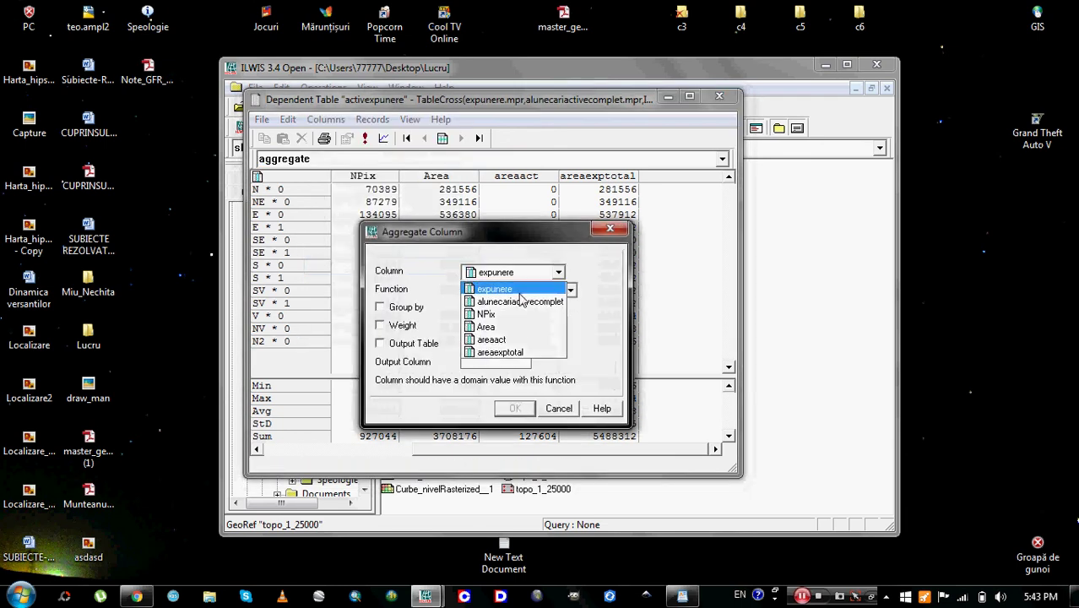
{"action": "left_click", "coordinate": [507, 340]}
{"action": "left_click", "coordinate": [570, 290]}
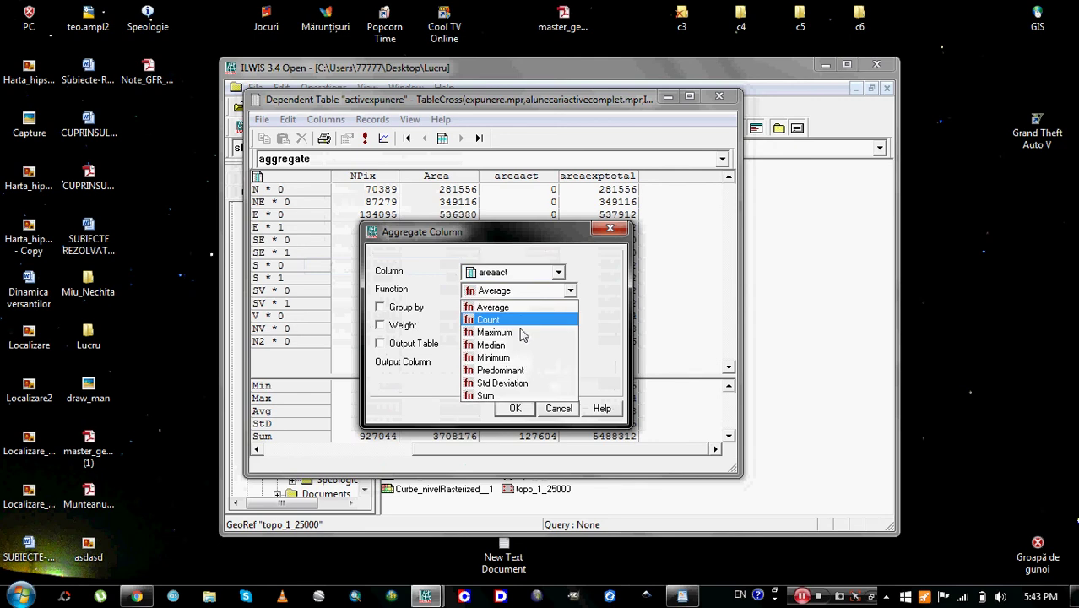
{"action": "left_click", "coordinate": [486, 396]}
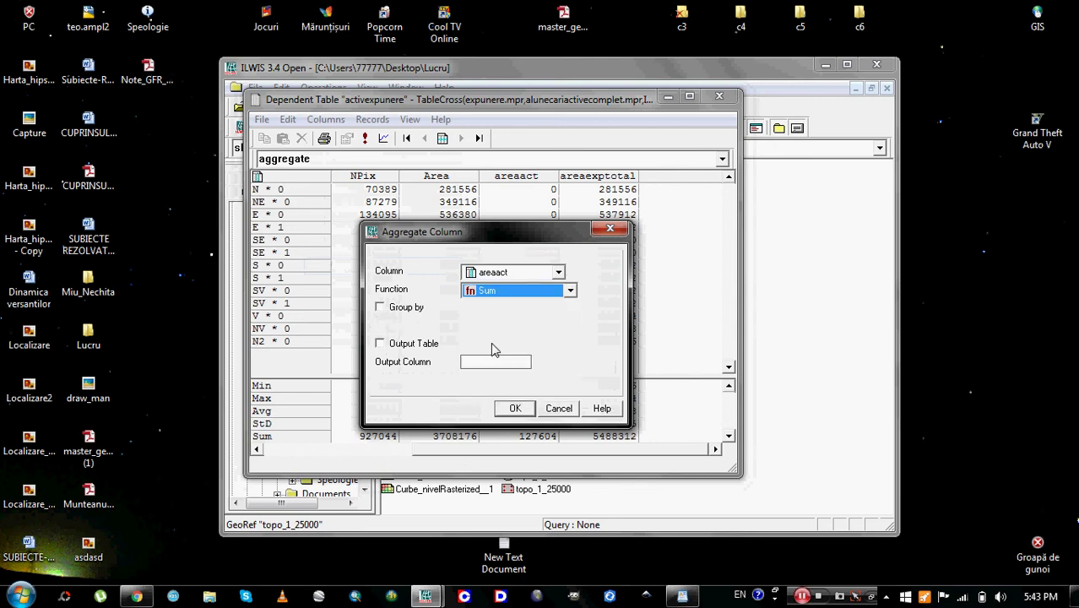
Step: Group the areaact sum by expunere, name the output column areaexpact, and create it with the default column properties
{"action": "left_click", "coordinate": [403, 307]}
{"action": "left_click", "coordinate": [529, 312]}
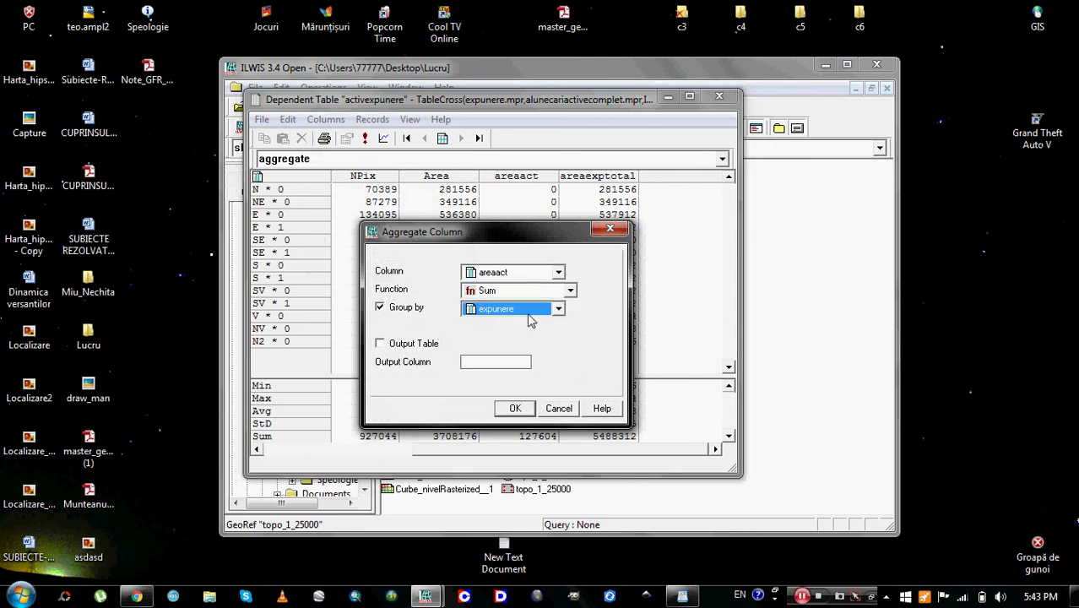
{"action": "left_click", "coordinate": [511, 367]}
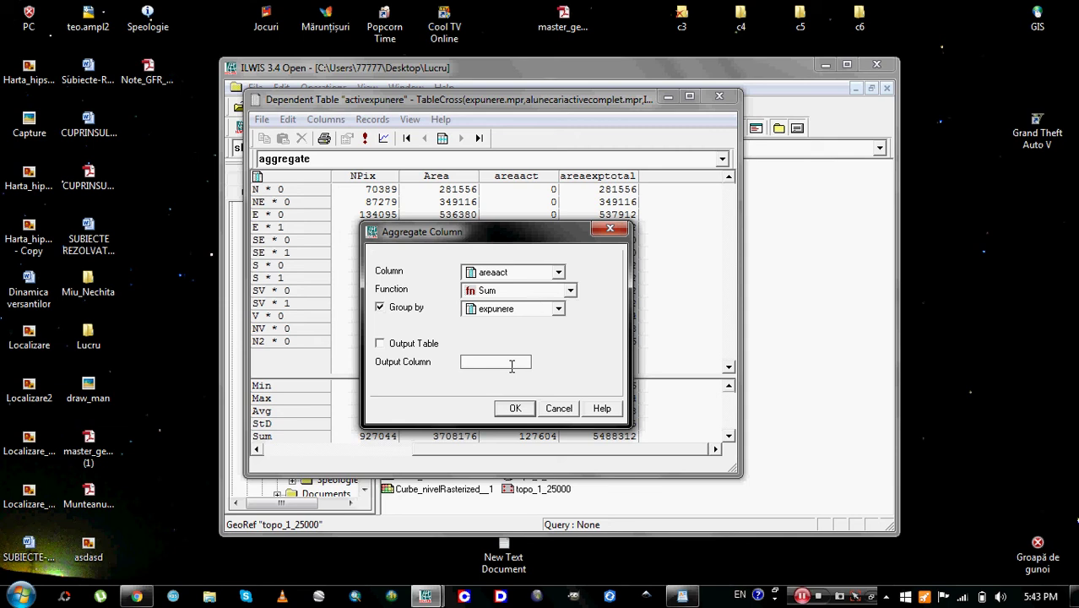
{"action": "type", "text": "areaexpact"}
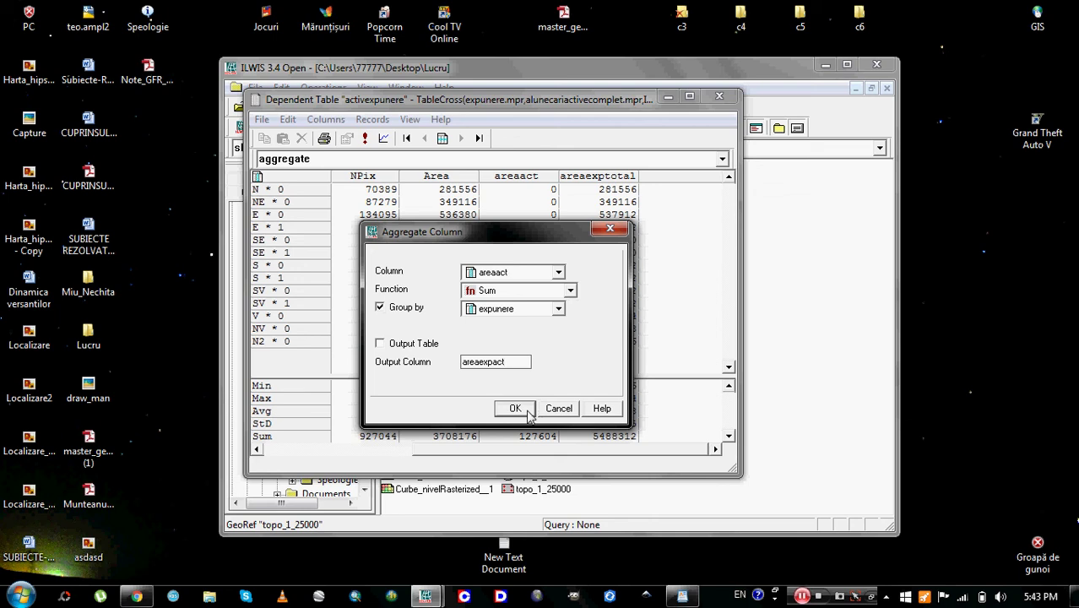
{"action": "left_click", "coordinate": [515, 409]}
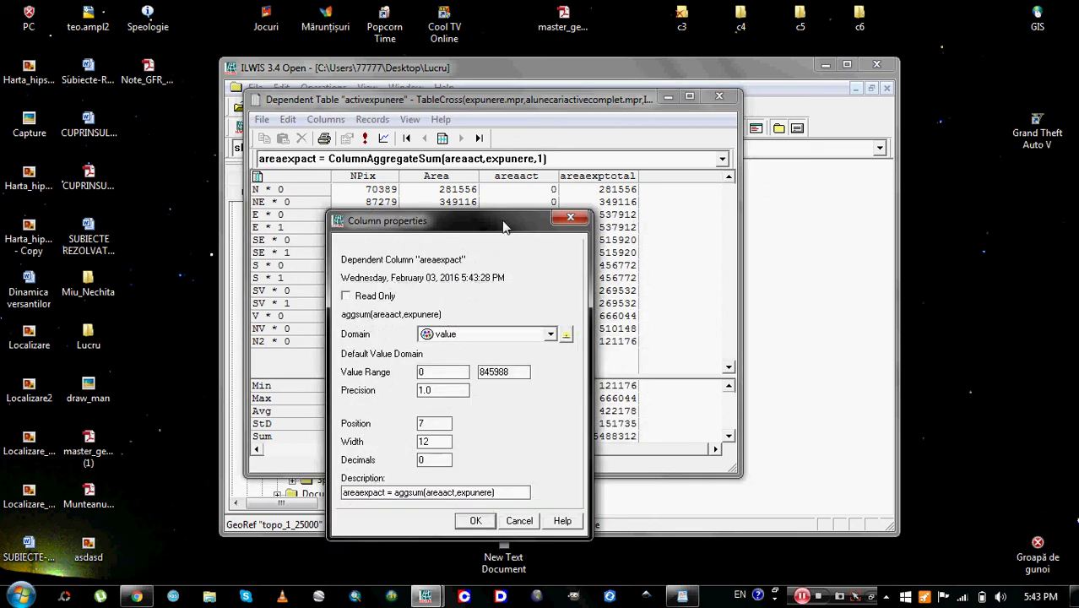
{"action": "left_click_drag", "start_coordinate": [505, 226], "coordinate": [569, 123]}
{"action": "left_click", "coordinate": [542, 422]}
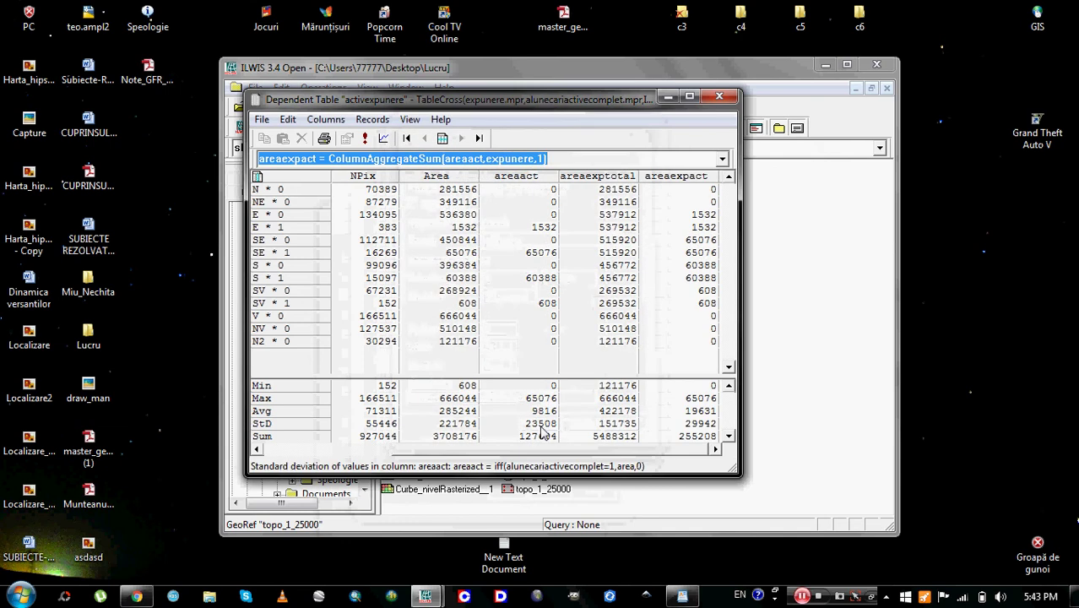
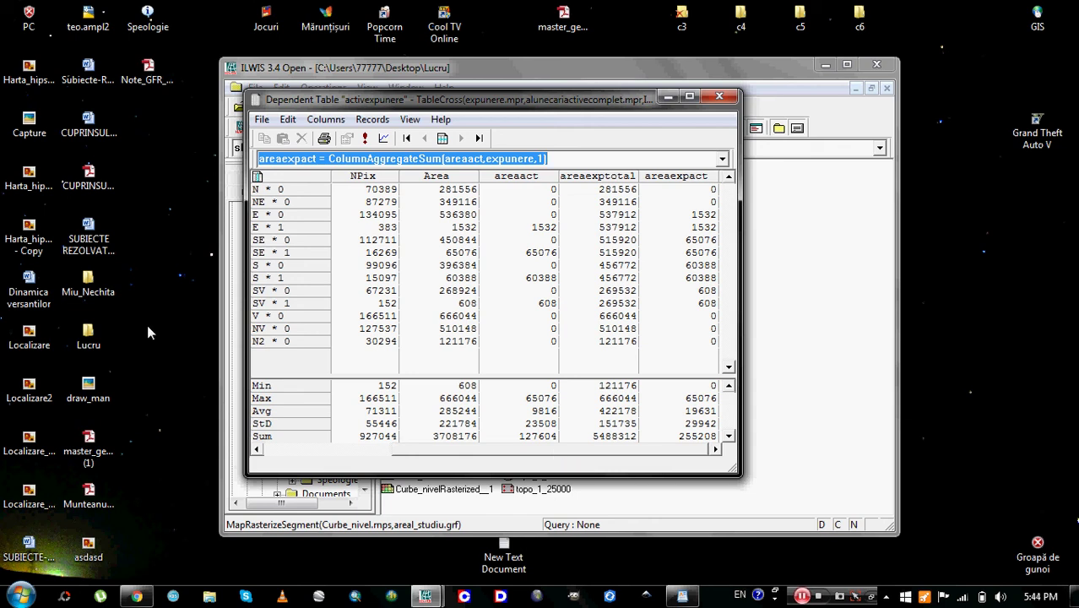
Step: Start a column aggregation in the activexpunere table, using the Sum function on the Area column without grouping
{"action": "left_click", "coordinate": [326, 119]}
{"action": "left_click", "coordinate": [358, 265]}
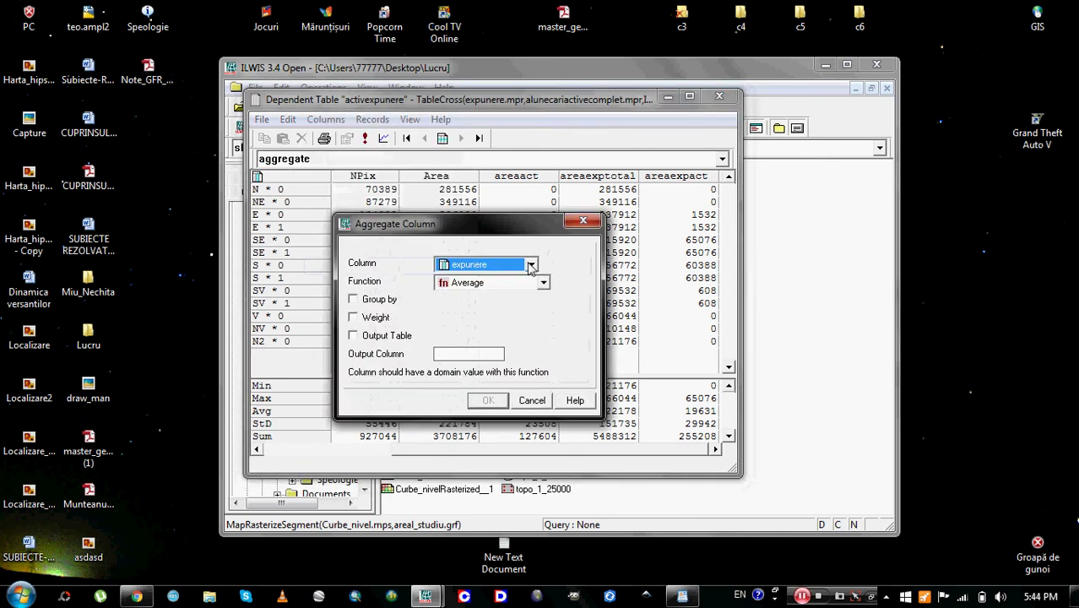
{"action": "left_click", "coordinate": [530, 265]}
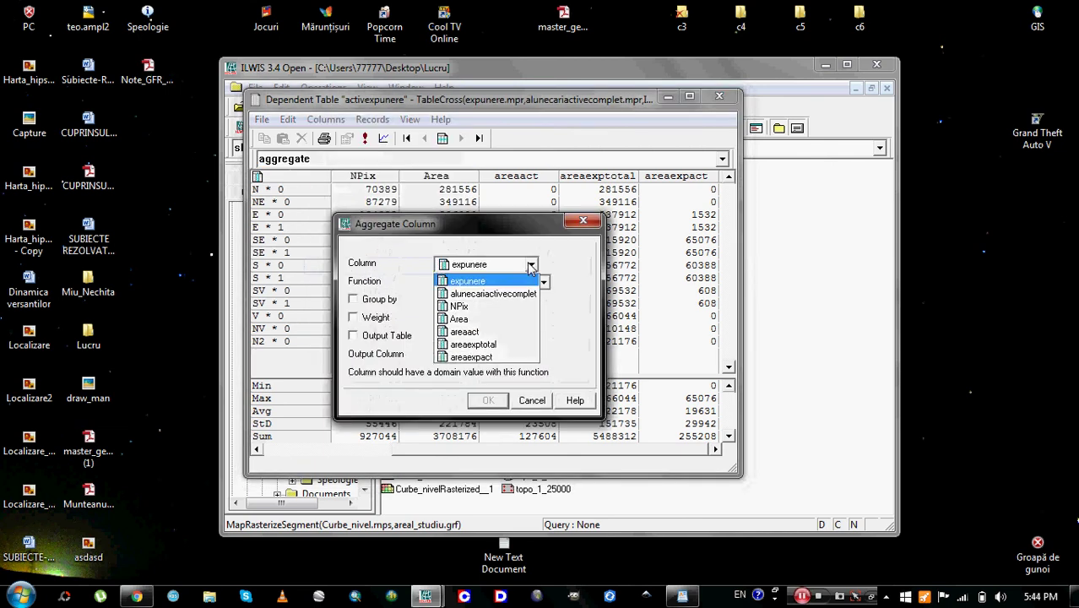
{"action": "left_click", "coordinate": [496, 358]}
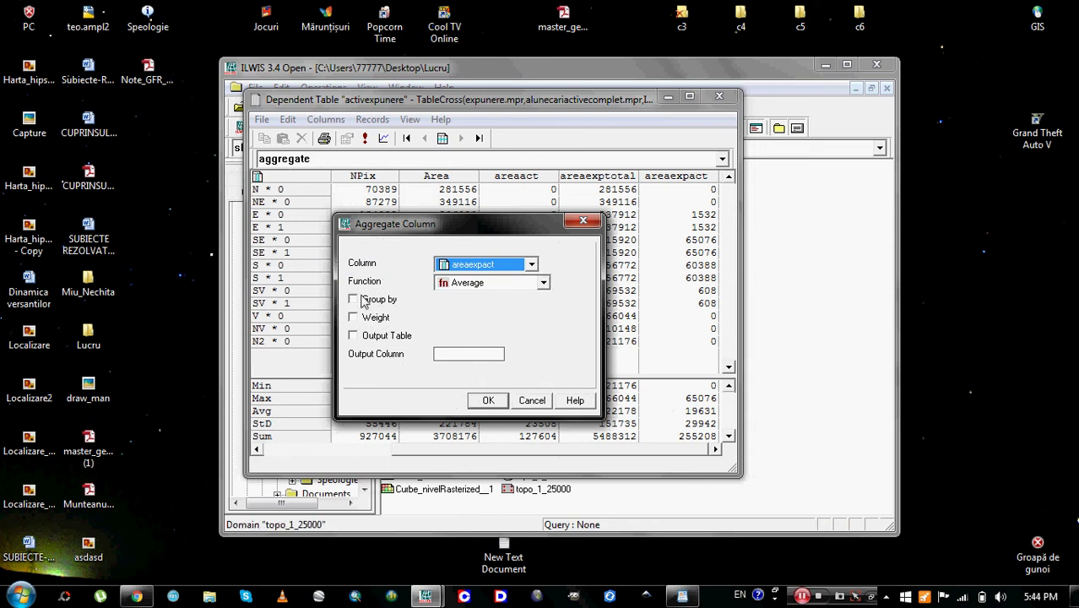
{"action": "left_click", "coordinate": [531, 264]}
{"action": "left_click", "coordinate": [498, 319]}
{"action": "left_click", "coordinate": [544, 282]}
{"action": "left_click", "coordinate": [478, 388]}
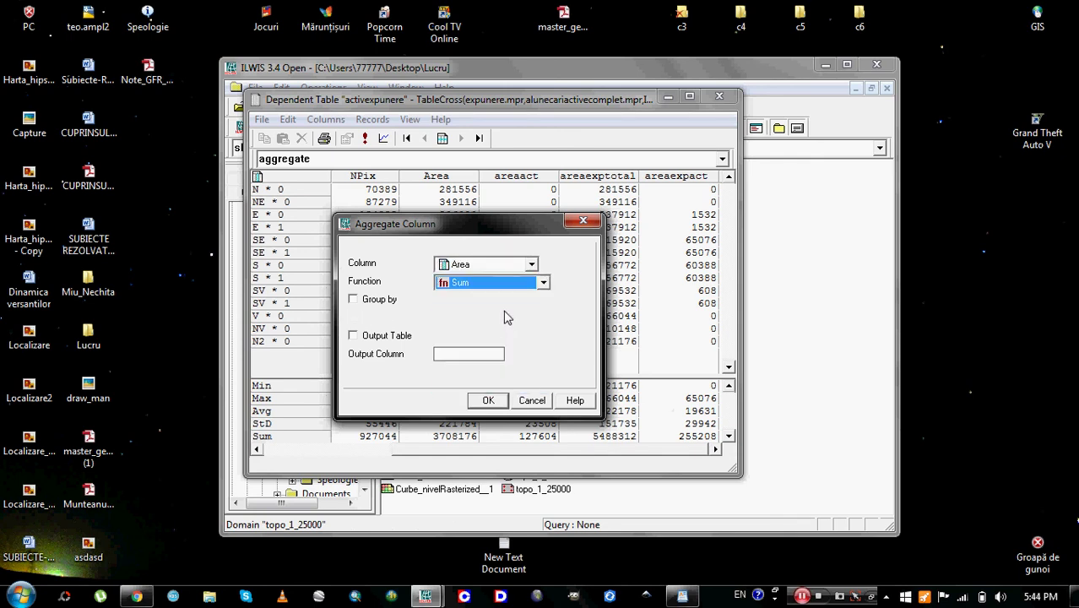
Step: Name the aggregation's output column areamaptotal and create it with the default column properties
{"action": "left_click", "coordinate": [487, 356]}
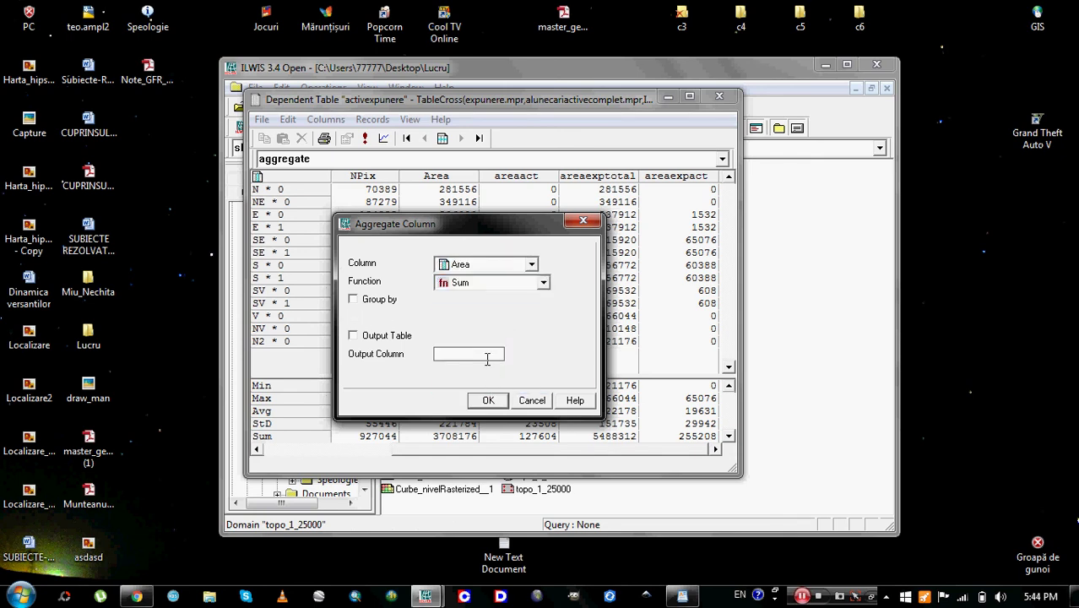
{"action": "type", "text": "area"}
{"action": "type", "text": "maptotal"}
{"action": "left_click", "coordinate": [485, 401]}
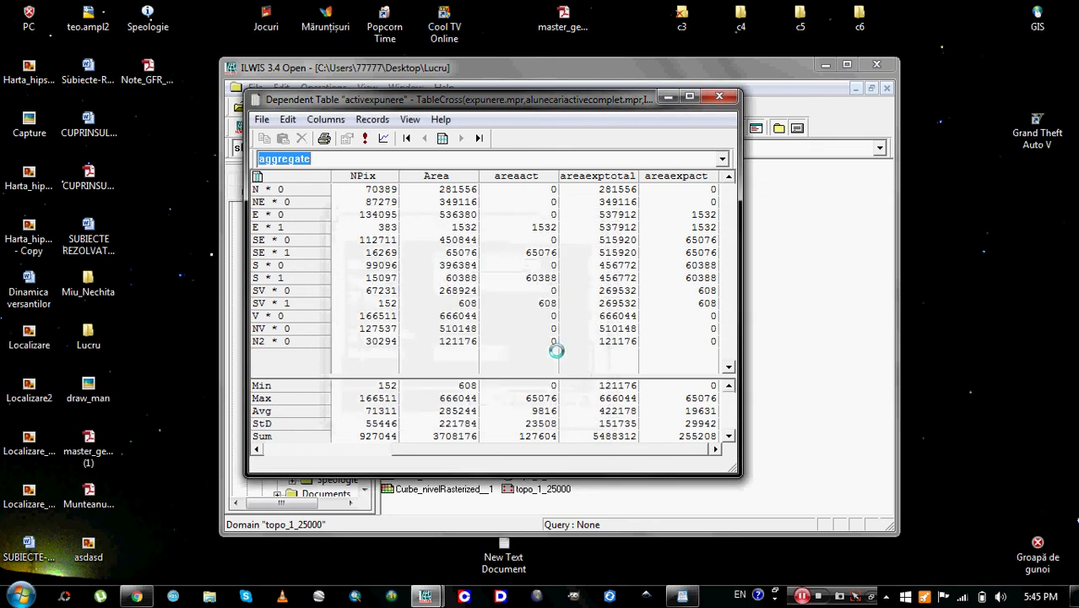
{"action": "left_click", "coordinate": [532, 520]}
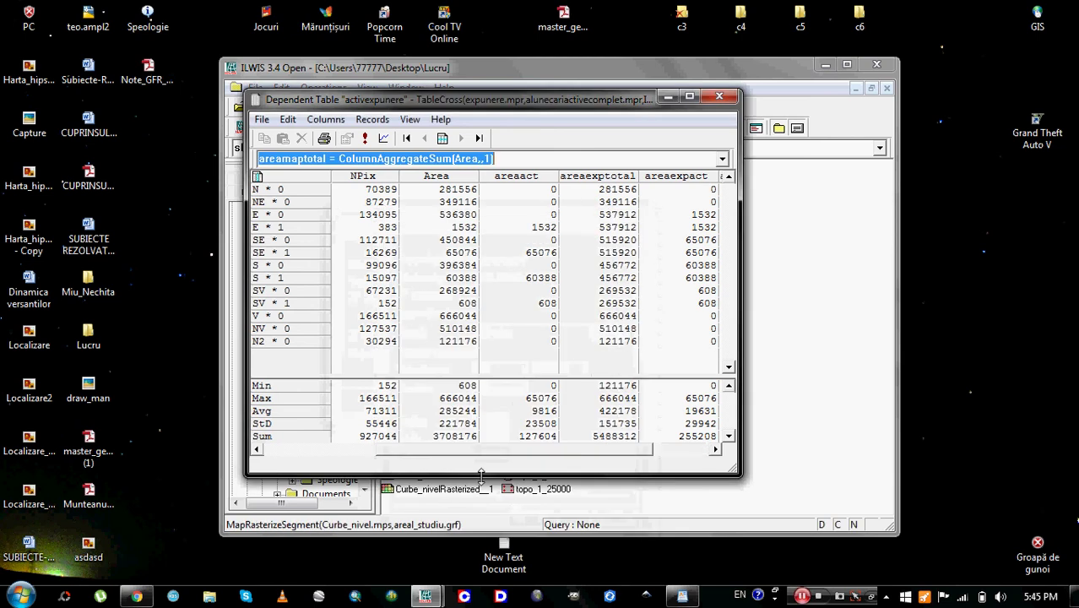
{"action": "left_click_drag", "start_coordinate": [465, 450], "coordinate": [588, 452]}
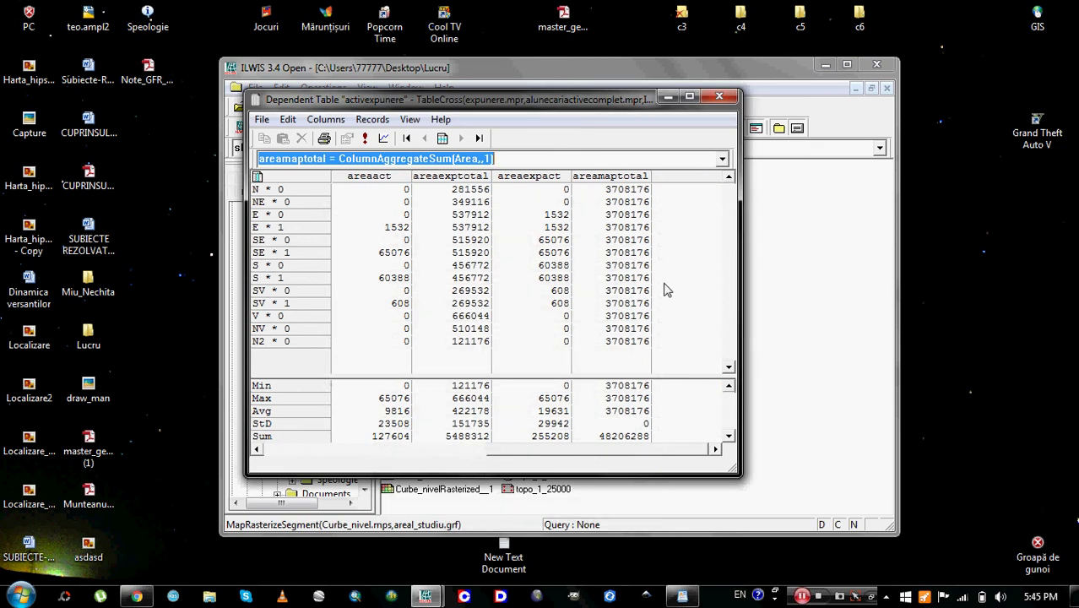
Step: Start another ungrouped column aggregation, using the Sum function on the areaact column
{"action": "left_click_drag", "start_coordinate": [612, 105], "coordinate": [619, 102]}
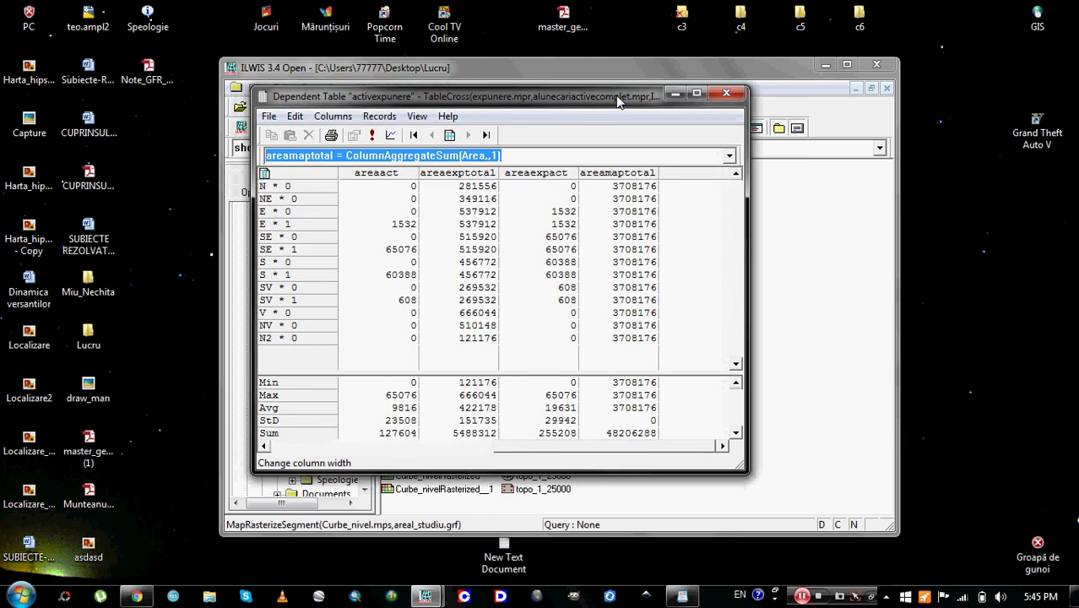
{"action": "left_click_drag", "start_coordinate": [618, 102], "coordinate": [680, 117]}
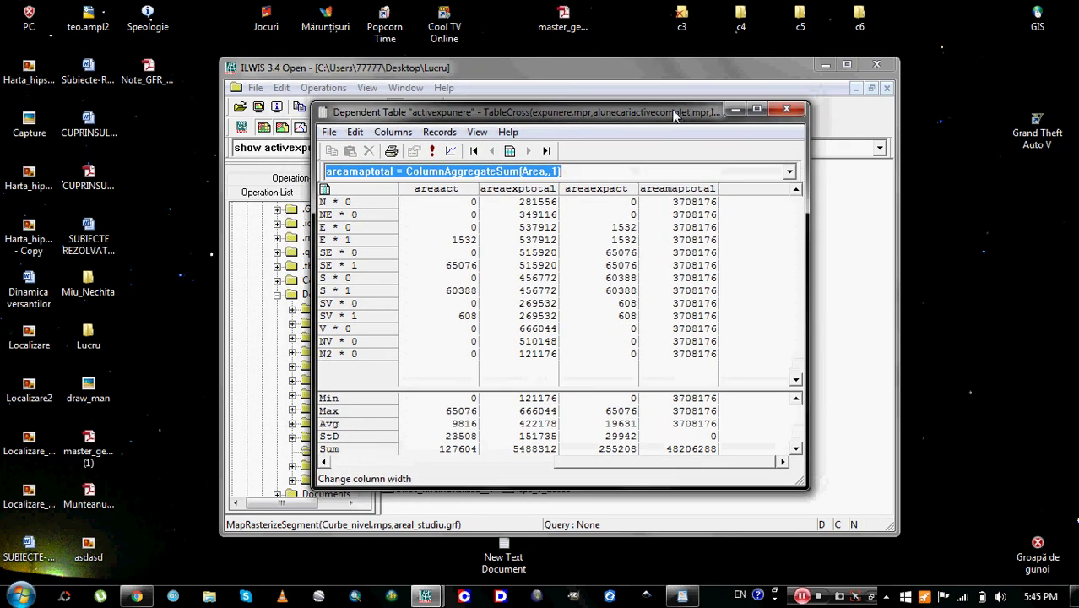
{"action": "left_click", "coordinate": [392, 133]}
{"action": "left_click", "coordinate": [426, 279]}
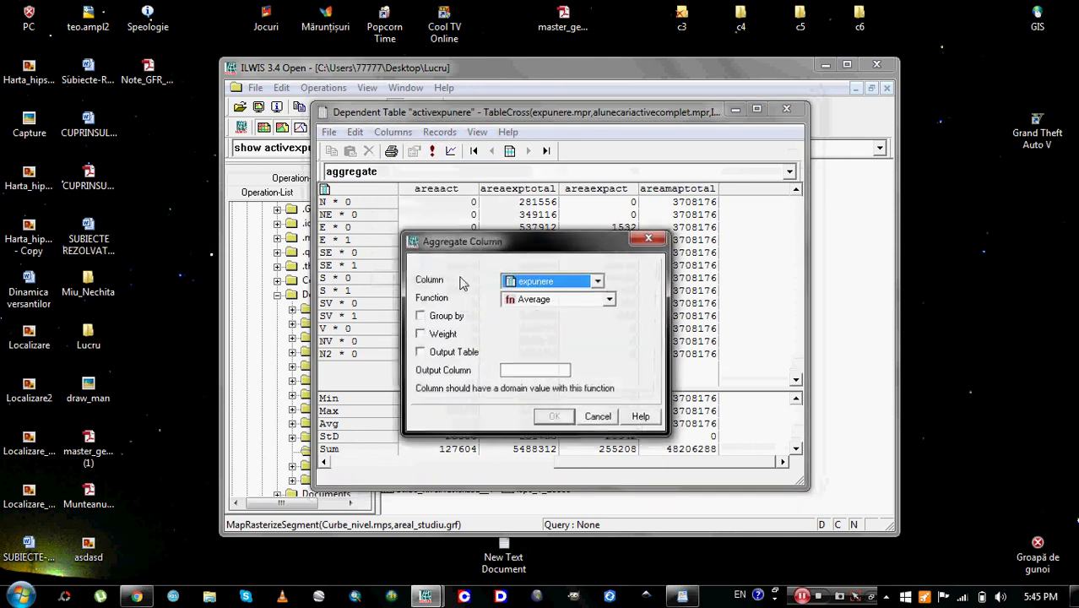
{"action": "left_click", "coordinate": [598, 281]}
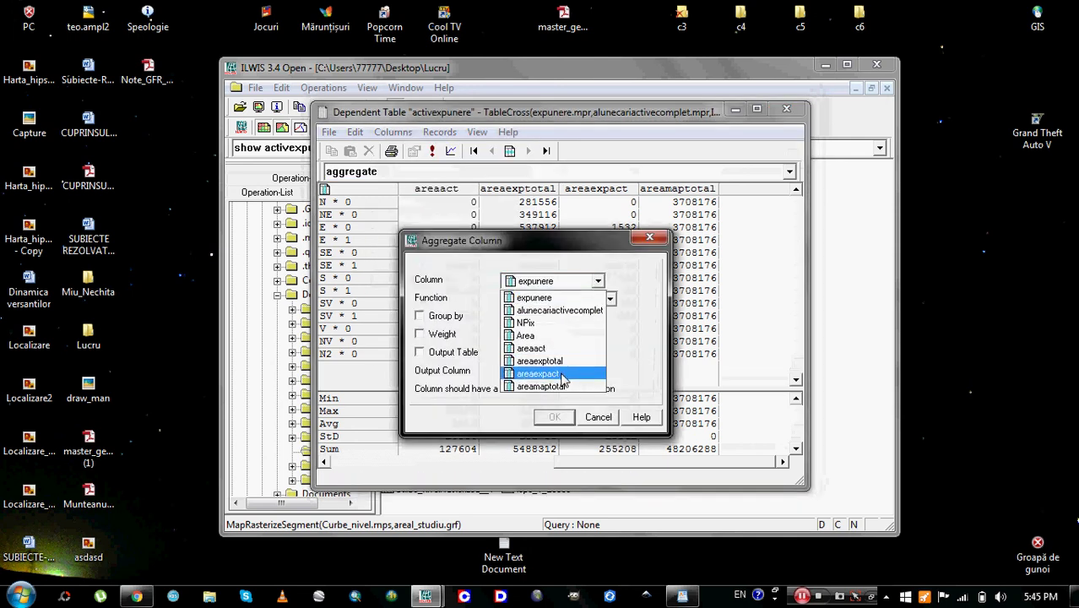
{"action": "left_click", "coordinate": [540, 349]}
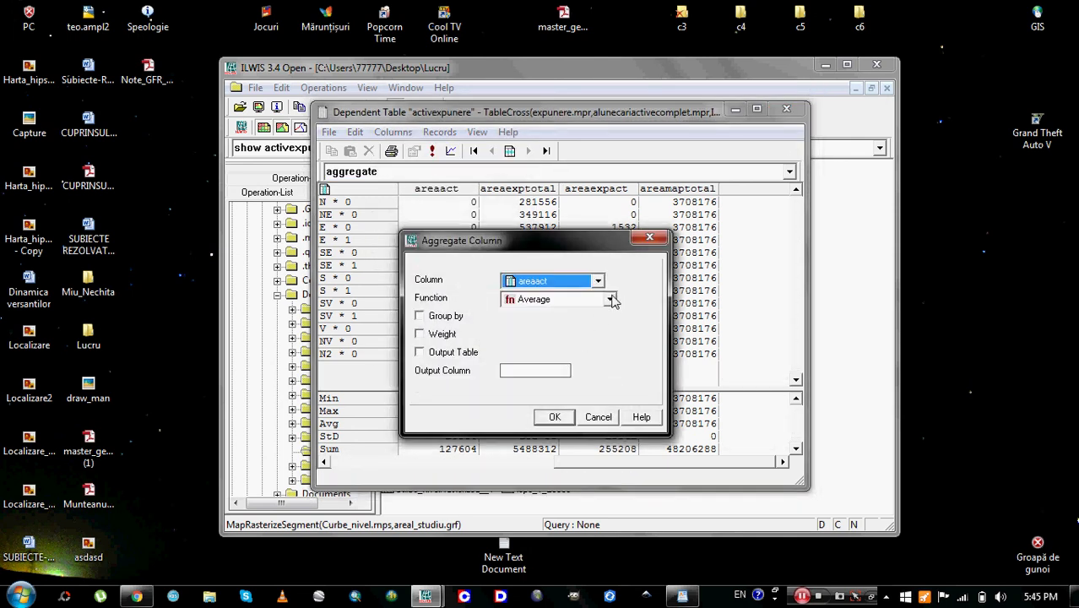
{"action": "left_click", "coordinate": [610, 299]}
{"action": "left_click", "coordinate": [540, 404]}
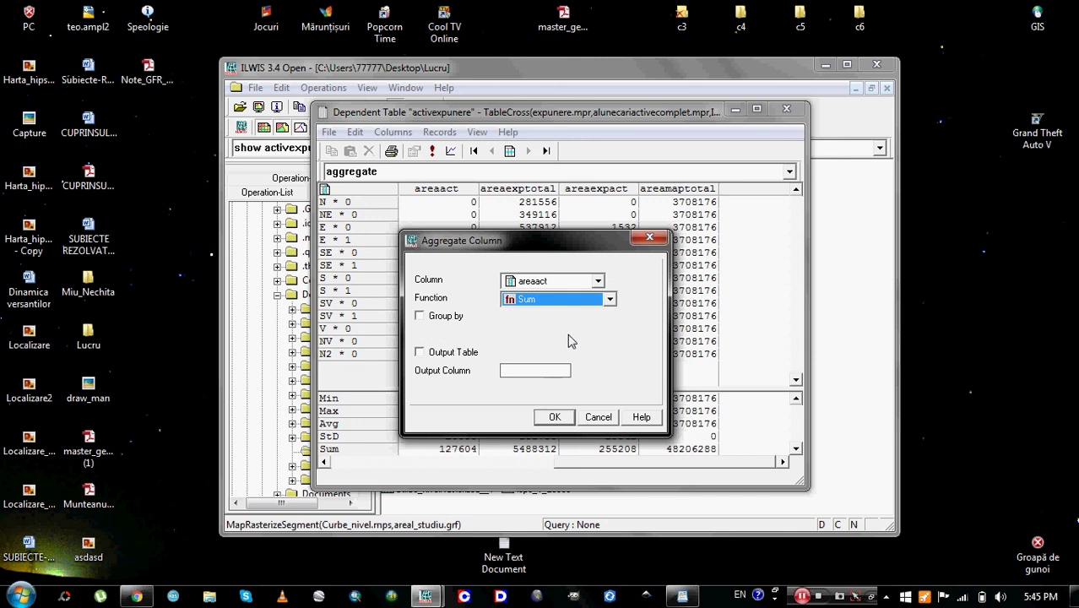
Step: Name the output column of the areaact sum areamapact and create it with the default column properties
{"action": "left_click", "coordinate": [544, 369]}
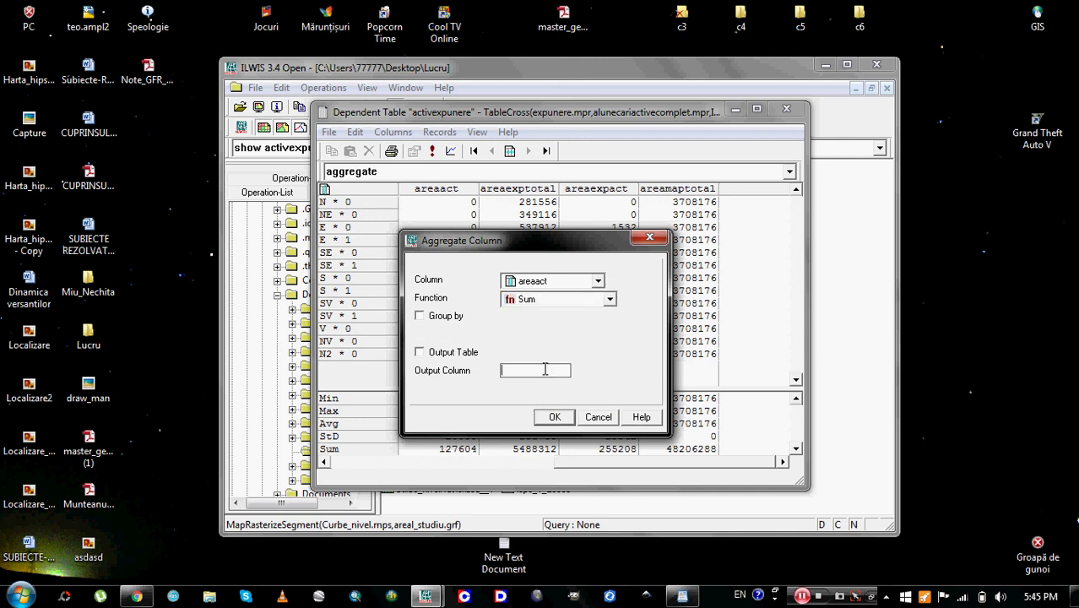
{"action": "type", "text": "areamapact"}
{"action": "left_click", "coordinate": [556, 418]}
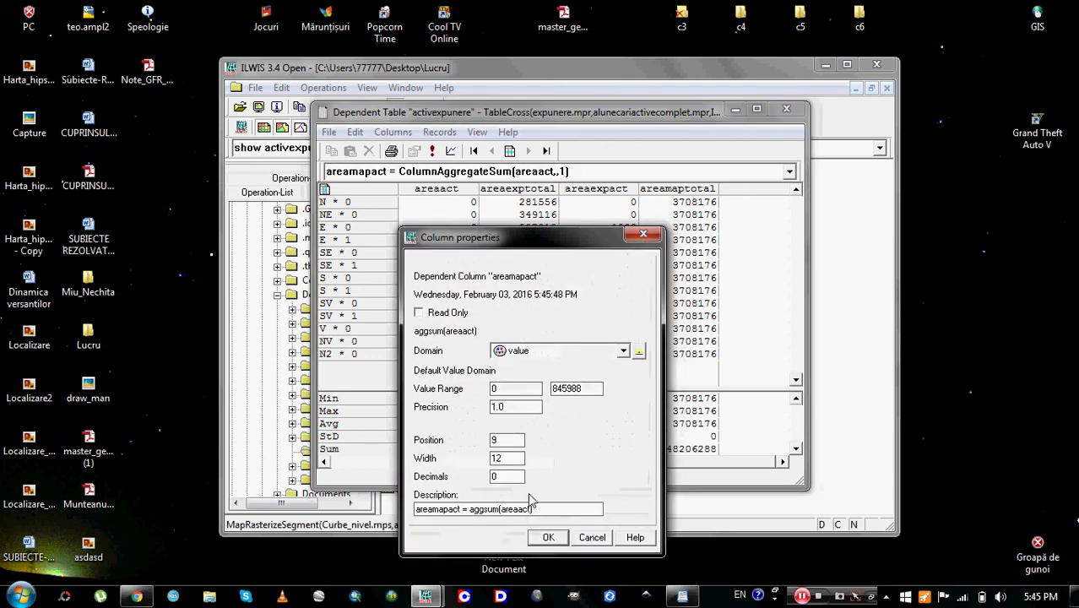
{"action": "left_click", "coordinate": [548, 537]}
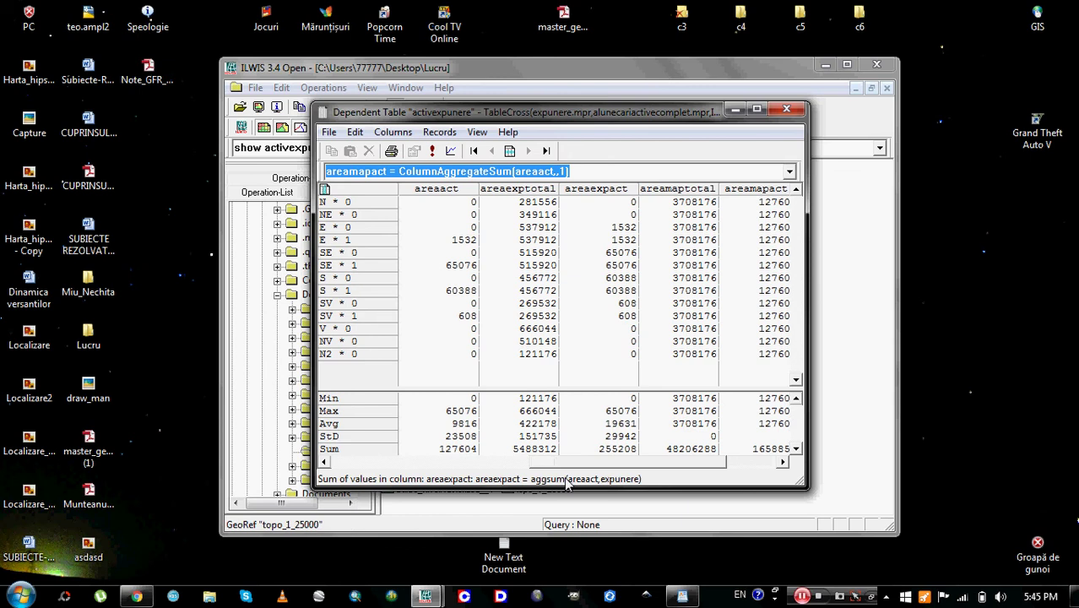
{"action": "left_click_drag", "start_coordinate": [568, 463], "coordinate": [614, 467]}
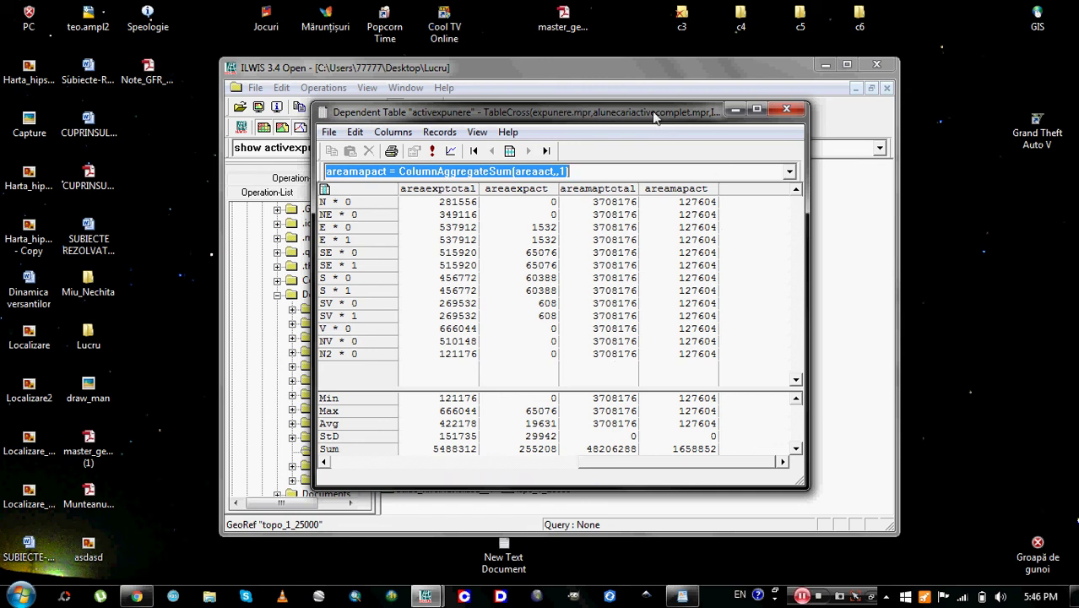
Step: Calculate a new column with the formula densclass:=areaexpact/areaexptotal, using a precision of 0.0001
{"action": "mouse_move", "coordinate": [650, 111]}
{"action": "left_mouse_down"}
{"action": "mouse_move", "coordinate": [639, 90]}
{"action": "mouse_move", "coordinate": [649, 108]}
{"action": "left_mouse_up"}
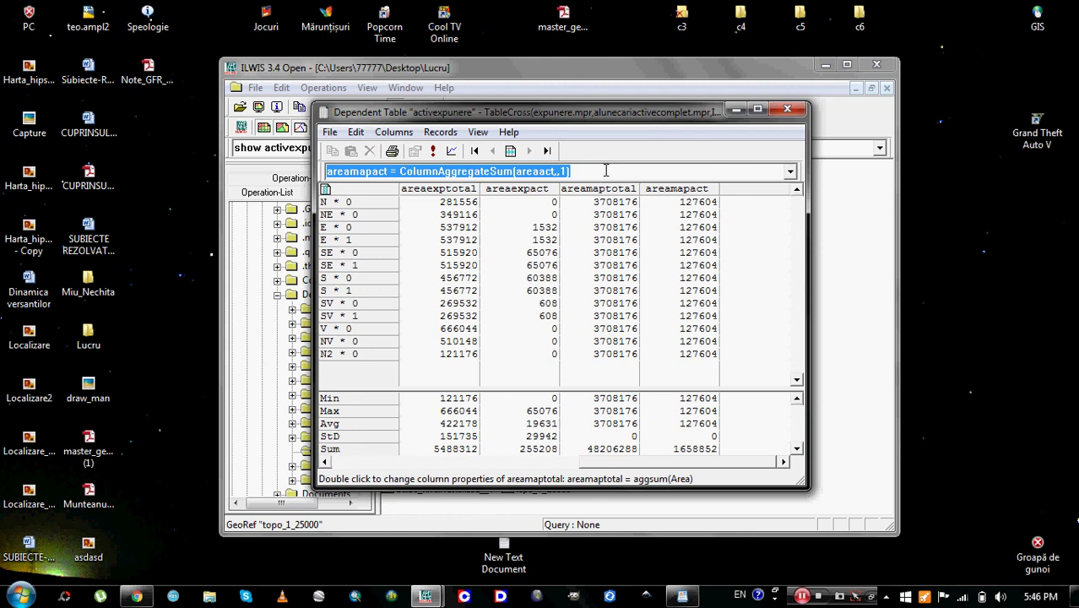
{"action": "key", "text": "Delete"}
{"action": "type", "text": "densclas"}
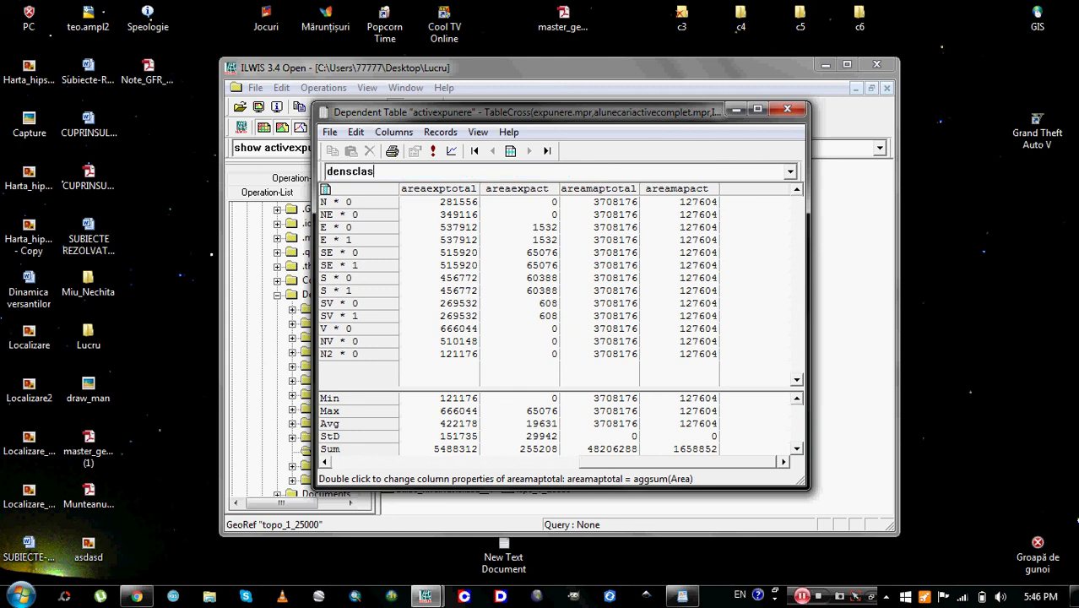
{"action": "type", "text": "s:=areaexpact/areaexp"}
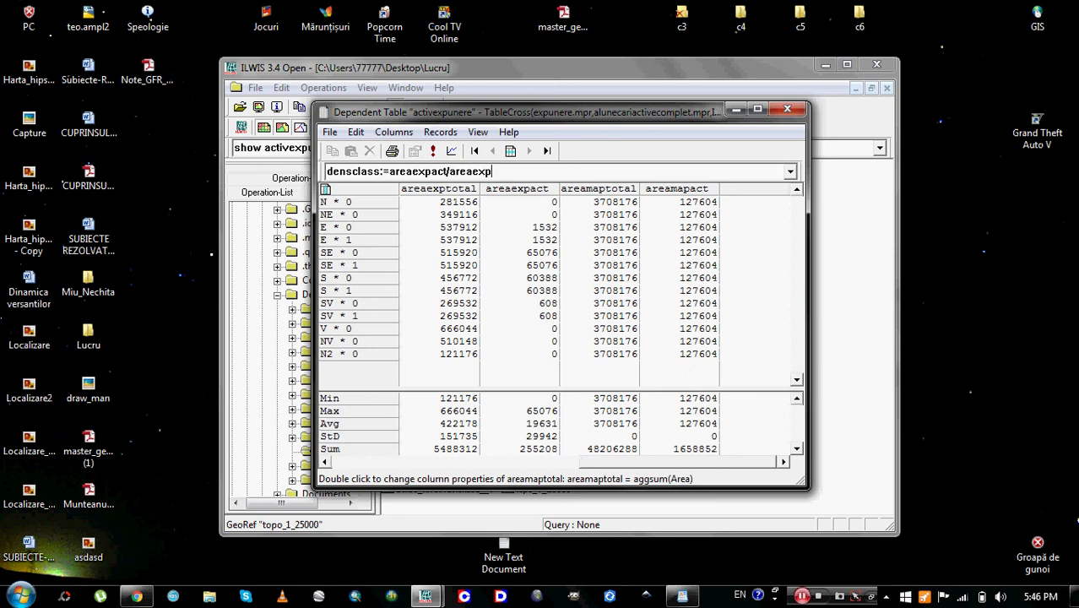
{"action": "type", "text": "total"}
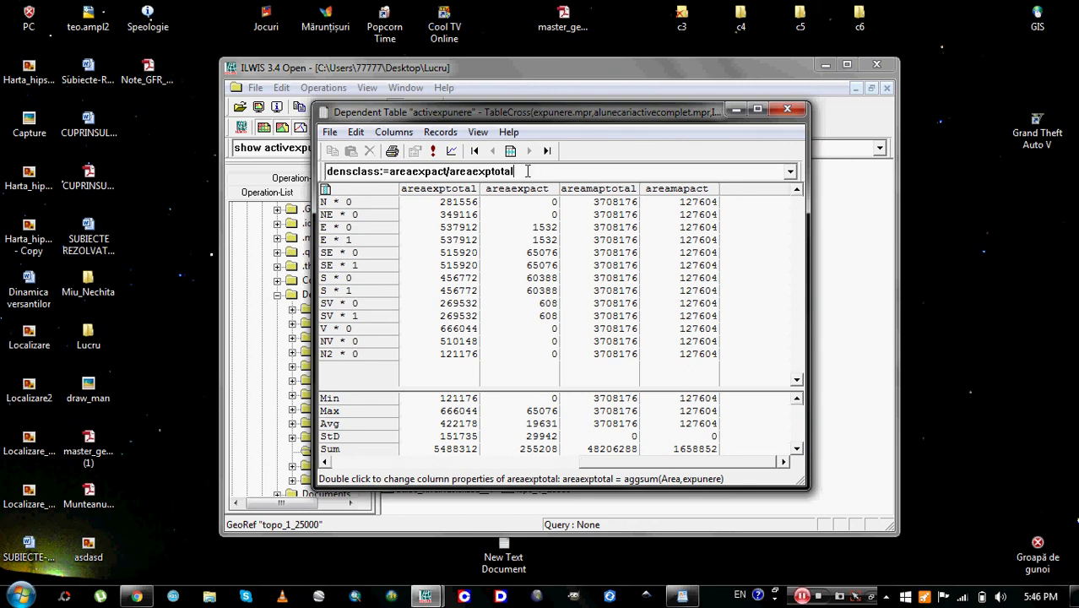
{"action": "key", "text": "Return"}
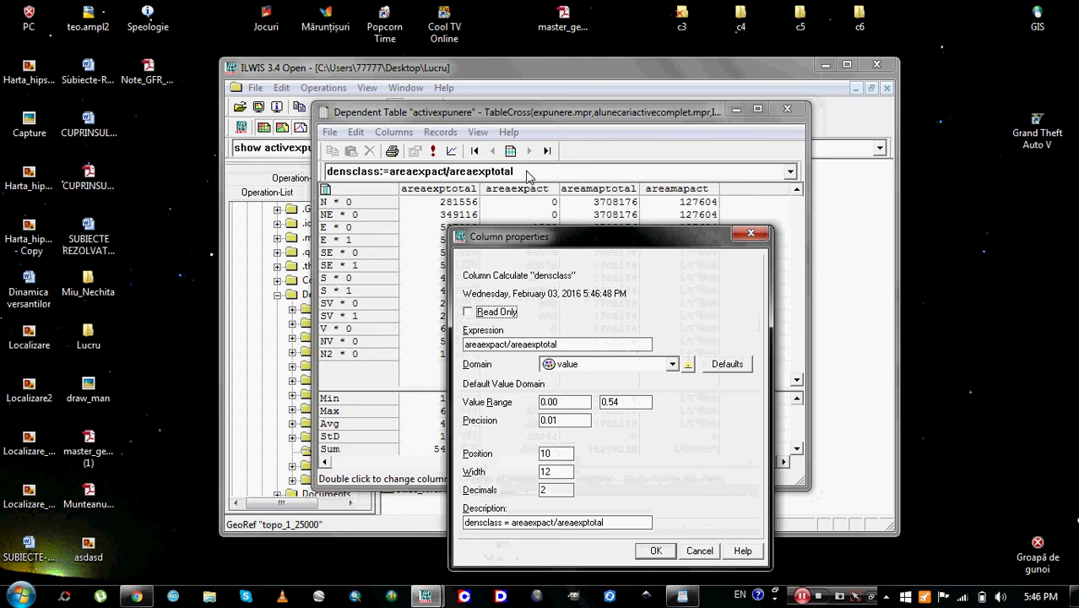
{"action": "left_click", "coordinate": [553, 420]}
{"action": "type", "text": "00"}
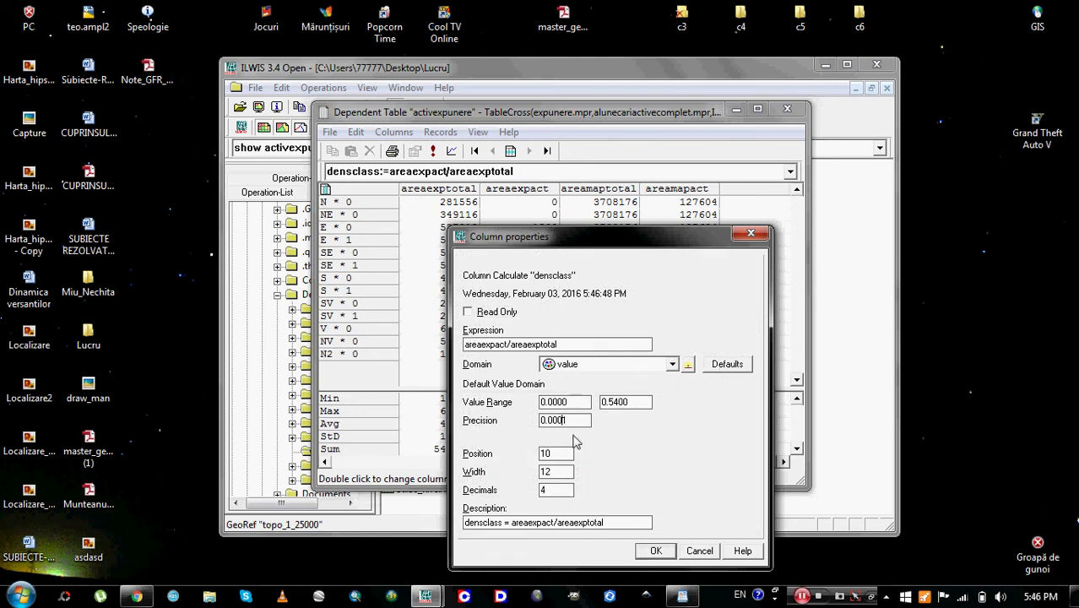
{"action": "left_click", "coordinate": [659, 550]}
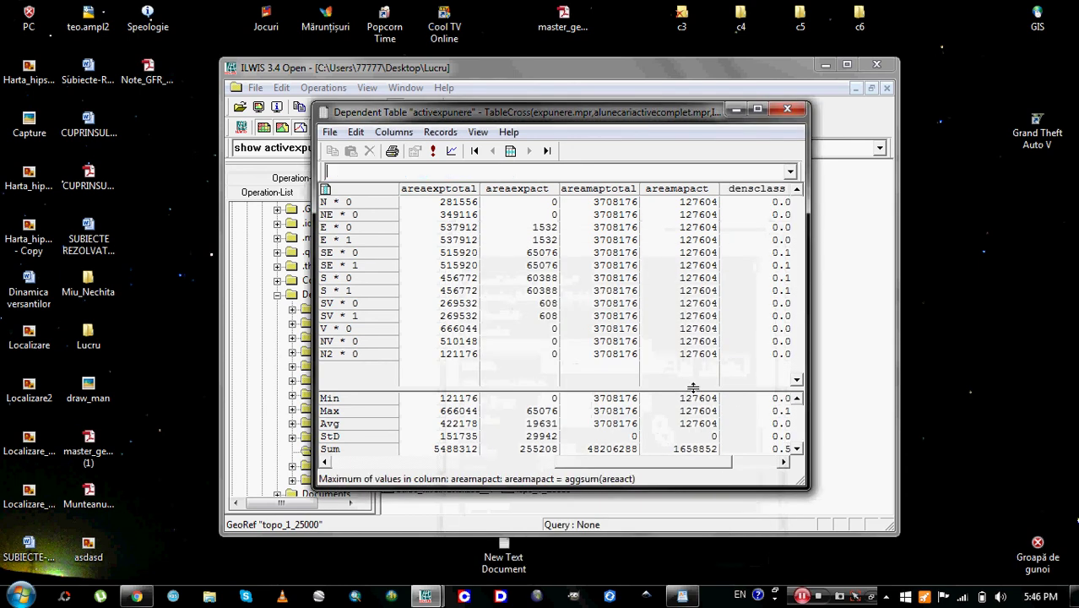
Step: Set the densclass column to show 4 decimals in its column properties
{"action": "left_click_drag", "start_coordinate": [607, 462], "coordinate": [646, 462]}
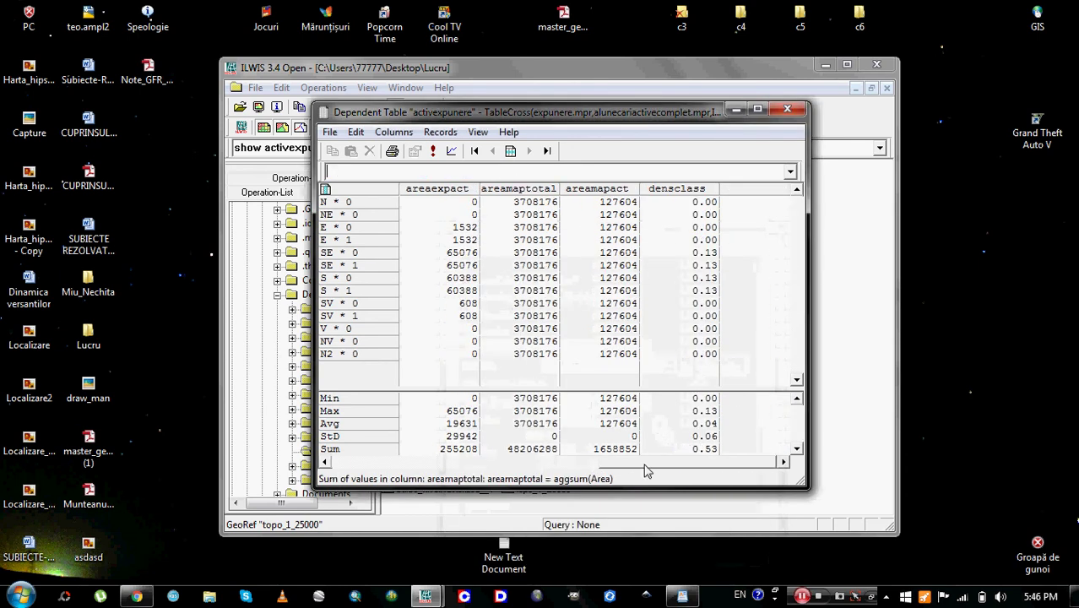
{"action": "right_click", "coordinate": [701, 194]}
{"action": "right_click", "coordinate": [688, 196]}
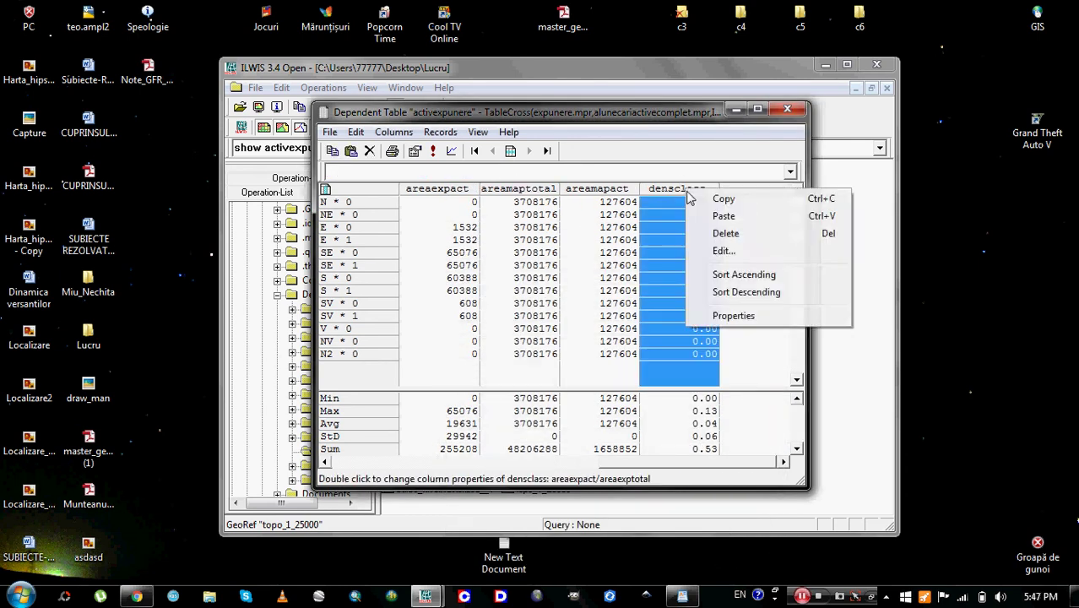
{"action": "left_click", "coordinate": [731, 315]}
{"action": "left_click_drag", "start_coordinate": [556, 478], "coordinate": [502, 488]}
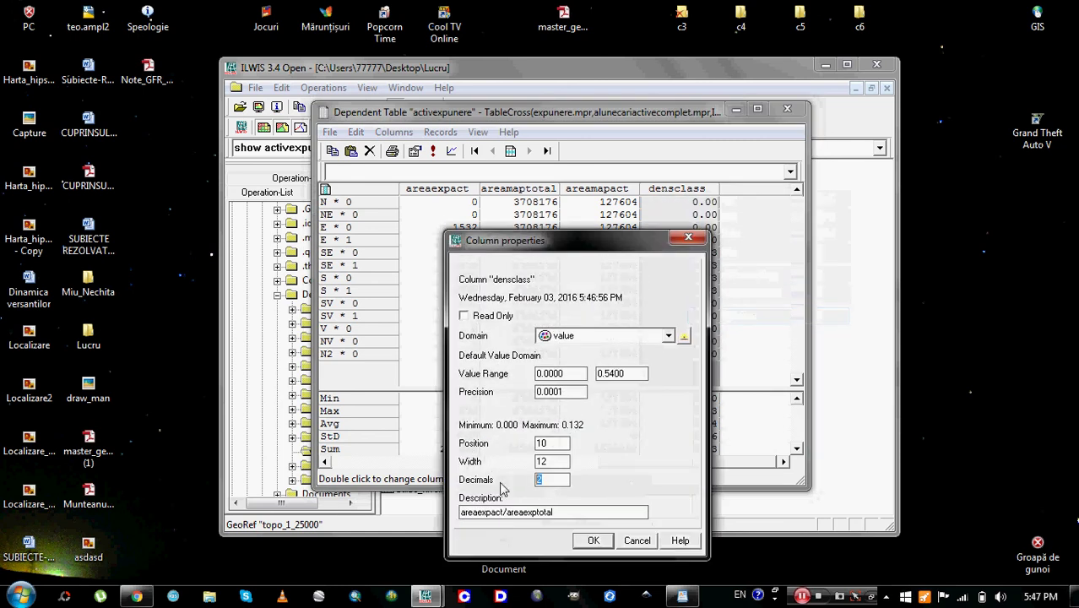
{"action": "type", "text": "4"}
{"action": "left_click", "coordinate": [594, 540]}
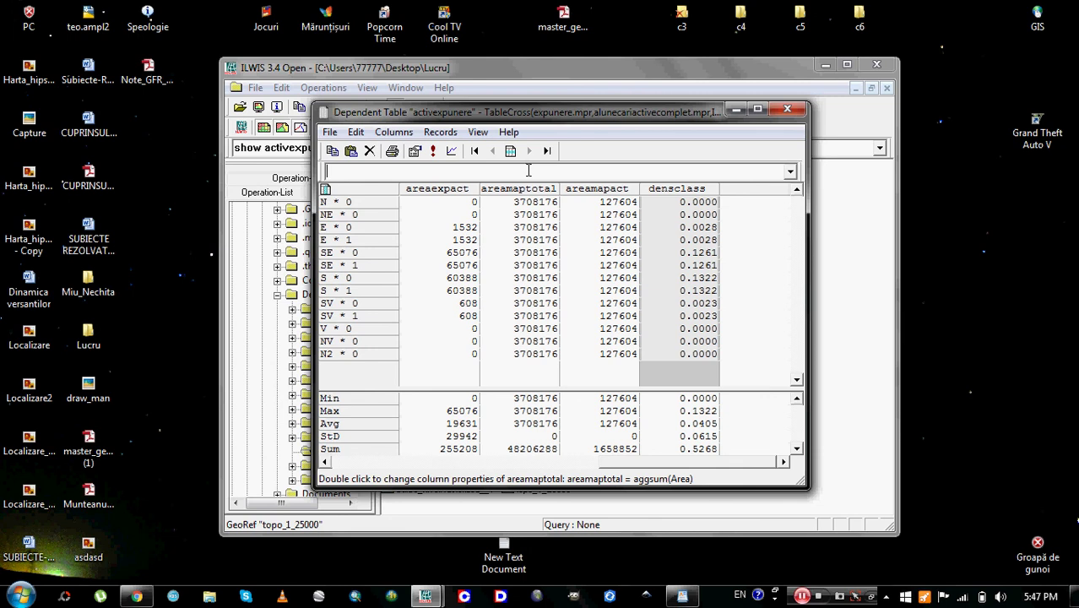
Step: Calculate a new column with the formula densmap:=areamapact/areamaptotal, using a precision of 0.0001
{"action": "type", "text": "densmap"}
{"action": "type", "text": ":=areamapact"}
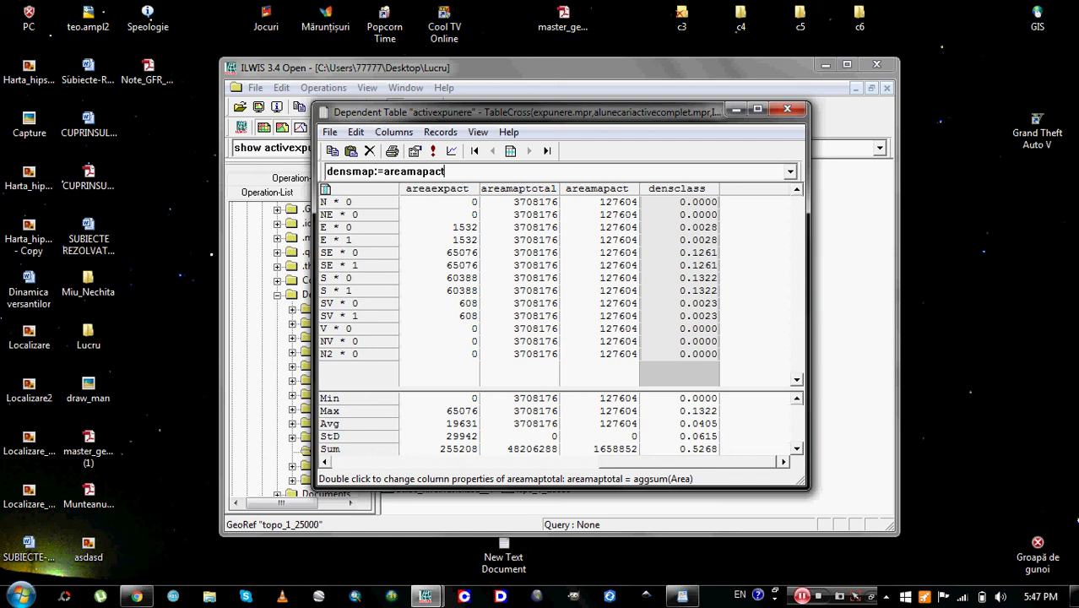
{"action": "type", "text": "/areamaptotal"}
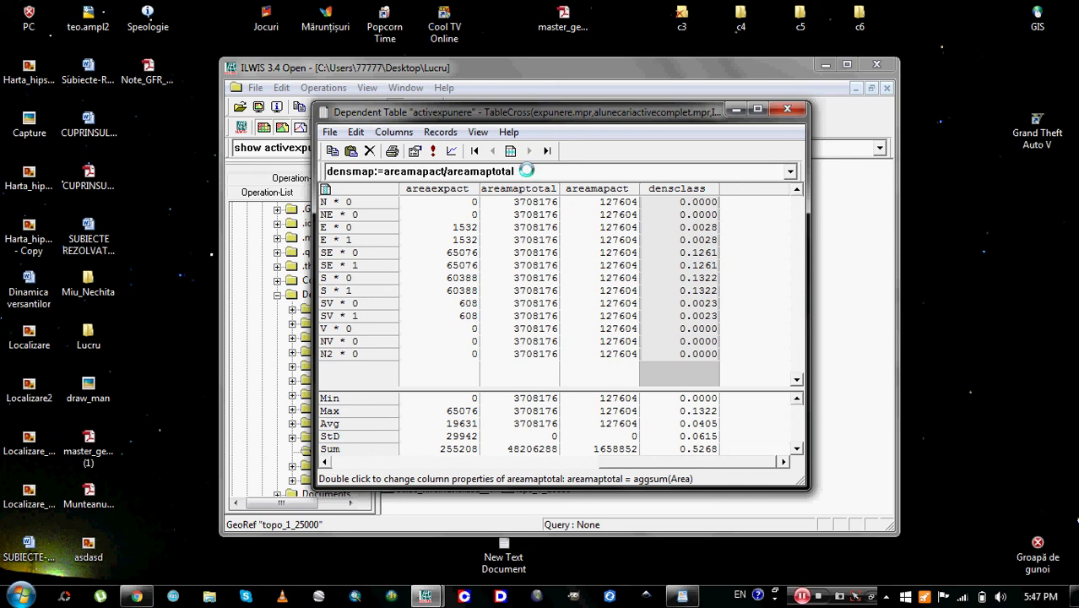
{"action": "key", "text": "Return"}
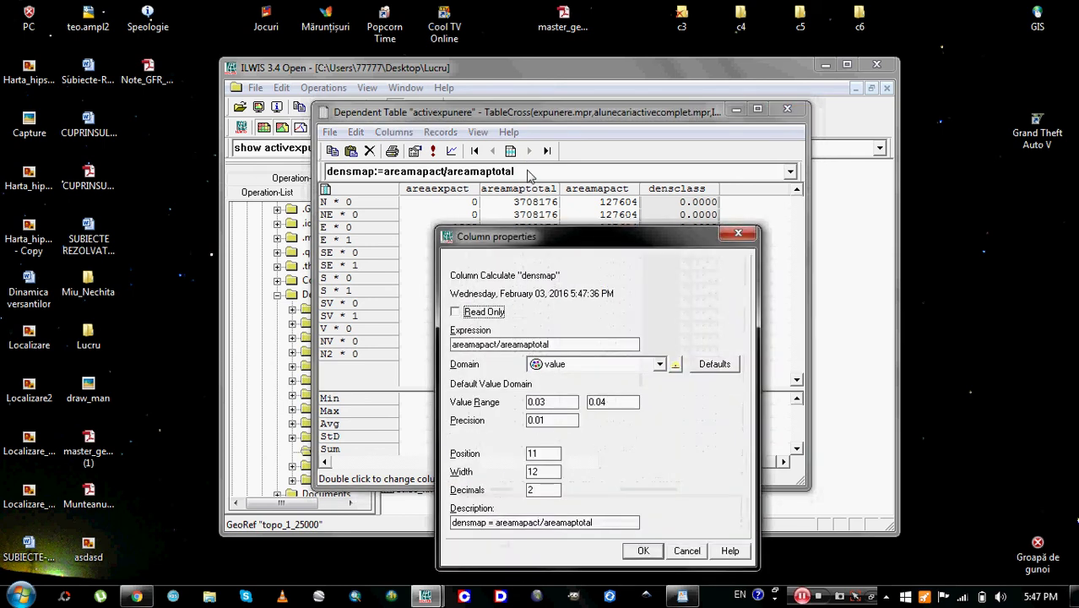
{"action": "left_click", "coordinate": [541, 423]}
{"action": "type", "text": "00"}
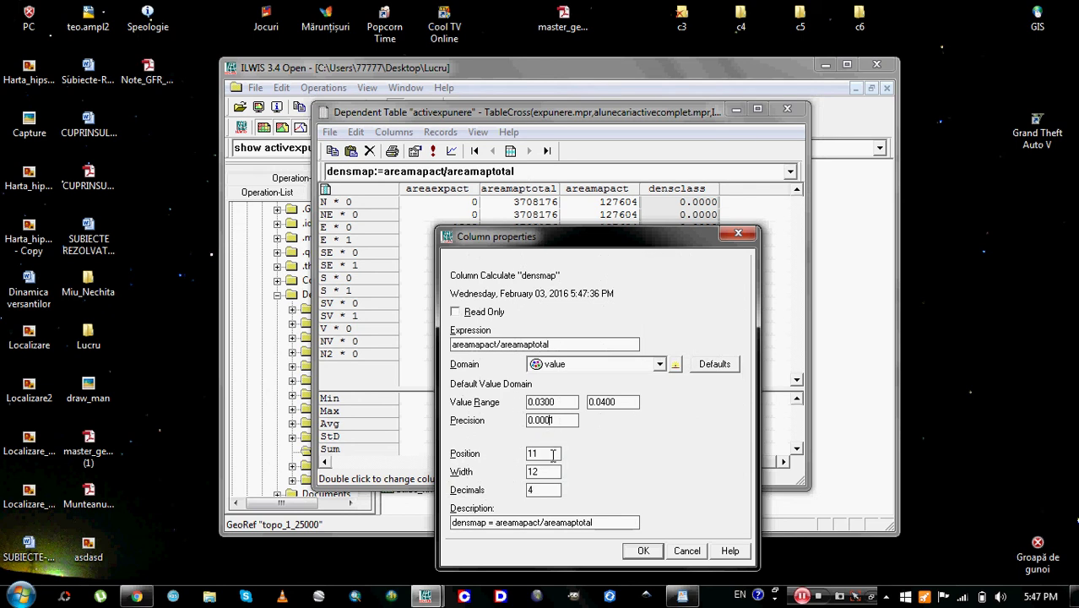
{"action": "left_click", "coordinate": [642, 547]}
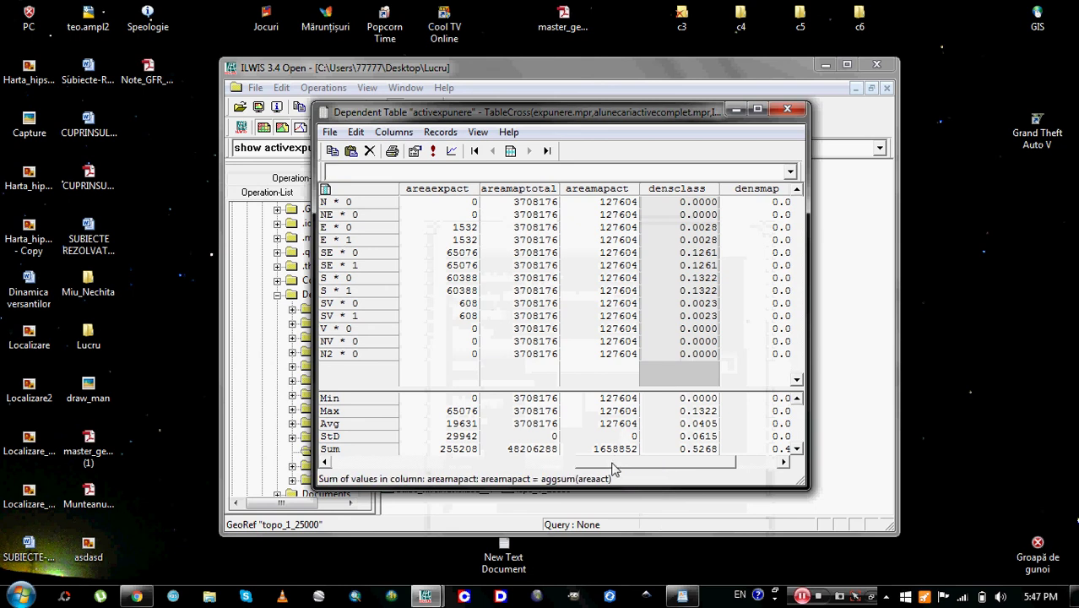
Step: Set the densmap column to show 4 decimals in its column properties
{"action": "left_click_drag", "start_coordinate": [633, 464], "coordinate": [675, 464]}
{"action": "left_click", "coordinate": [688, 189]}
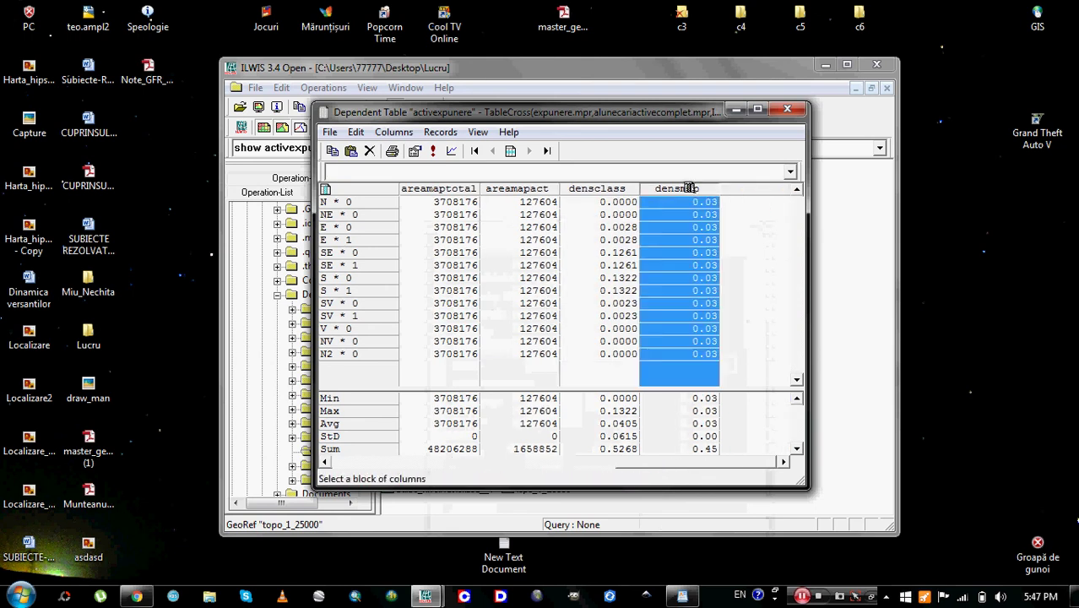
{"action": "right_click", "coordinate": [691, 193]}
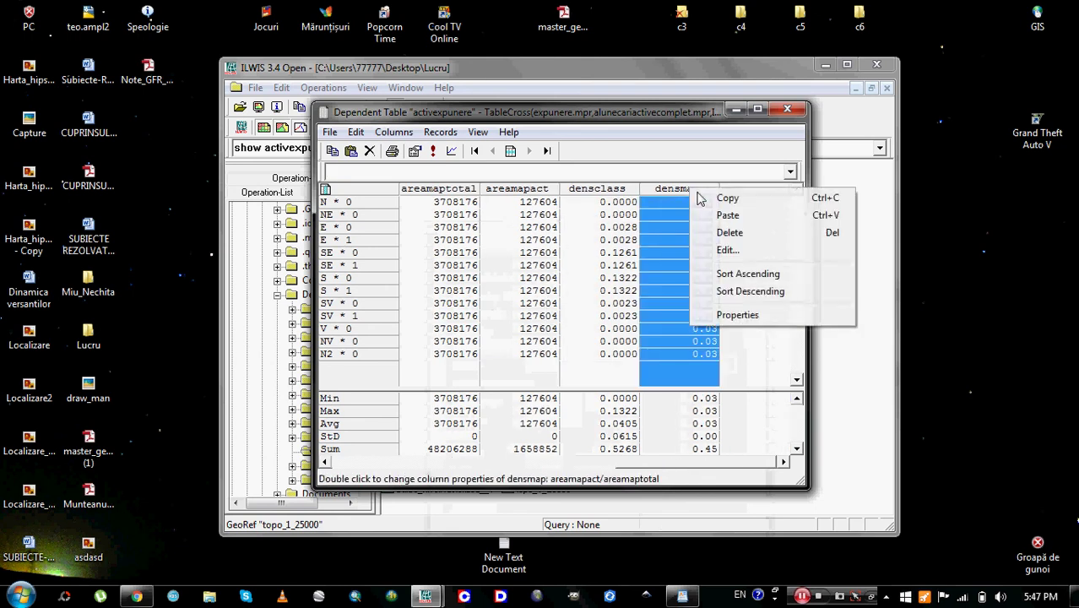
{"action": "left_click", "coordinate": [748, 322]}
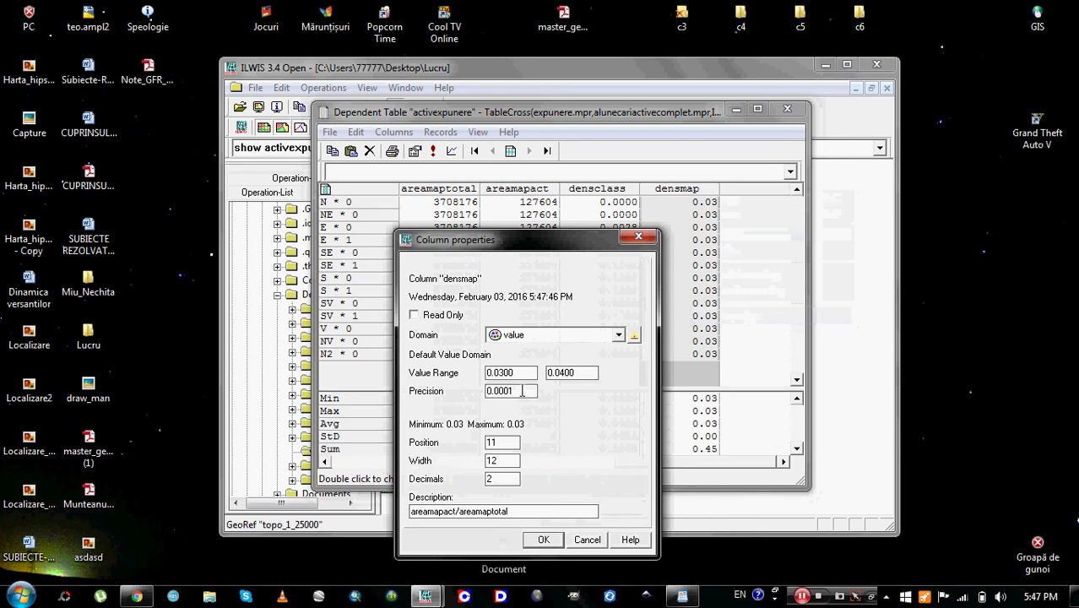
{"action": "double_click", "coordinate": [497, 478]}
{"action": "type", "text": "4"}
{"action": "left_click", "coordinate": [543, 541]}
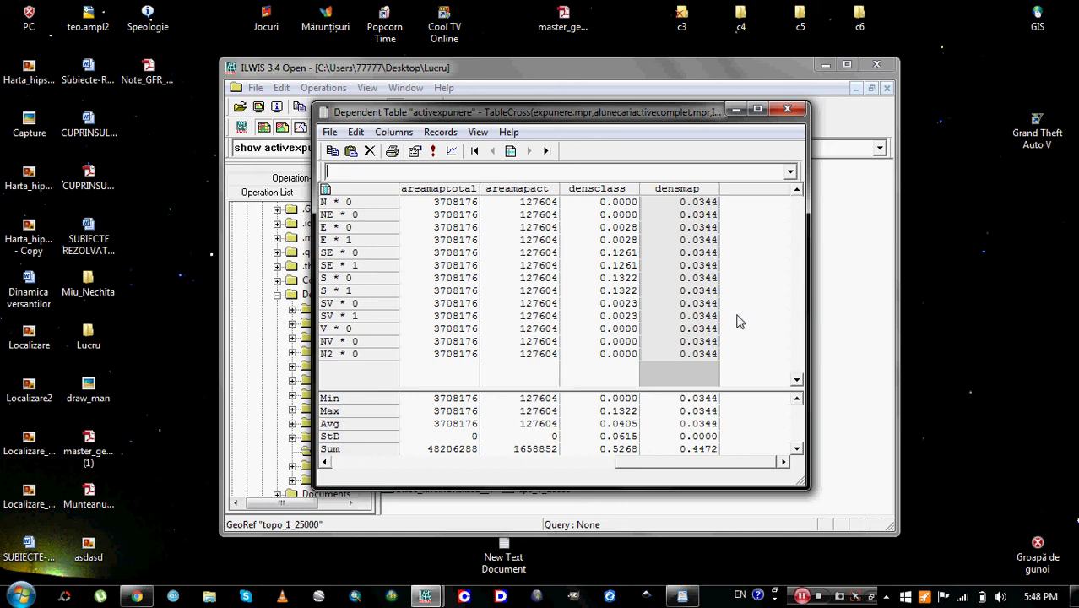
{"action": "left_click_drag", "start_coordinate": [619, 118], "coordinate": [608, 116]}
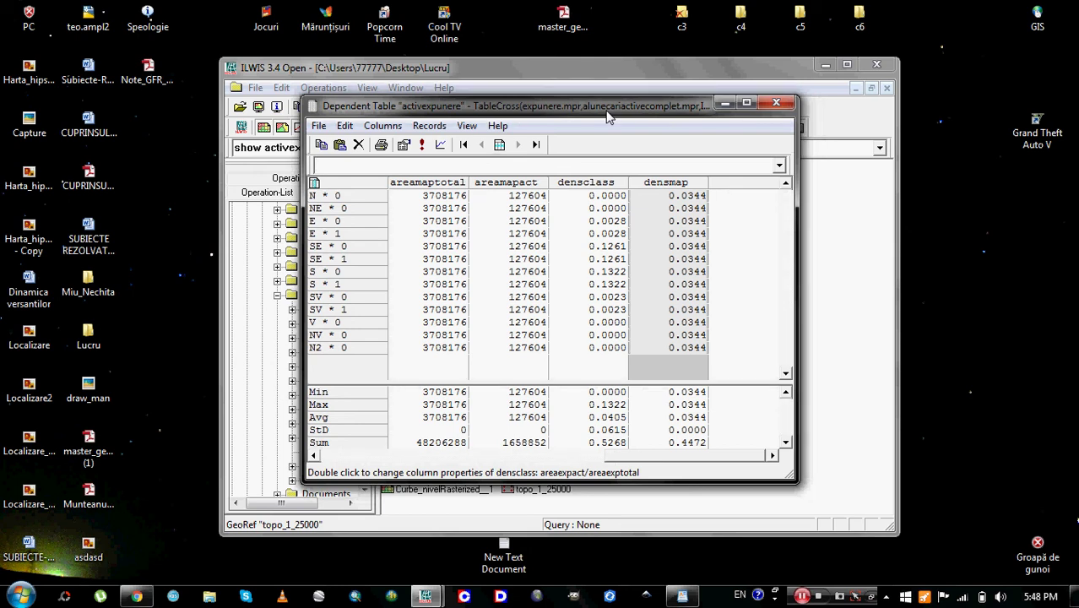
{"action": "left_click_drag", "start_coordinate": [611, 109], "coordinate": [584, 108]}
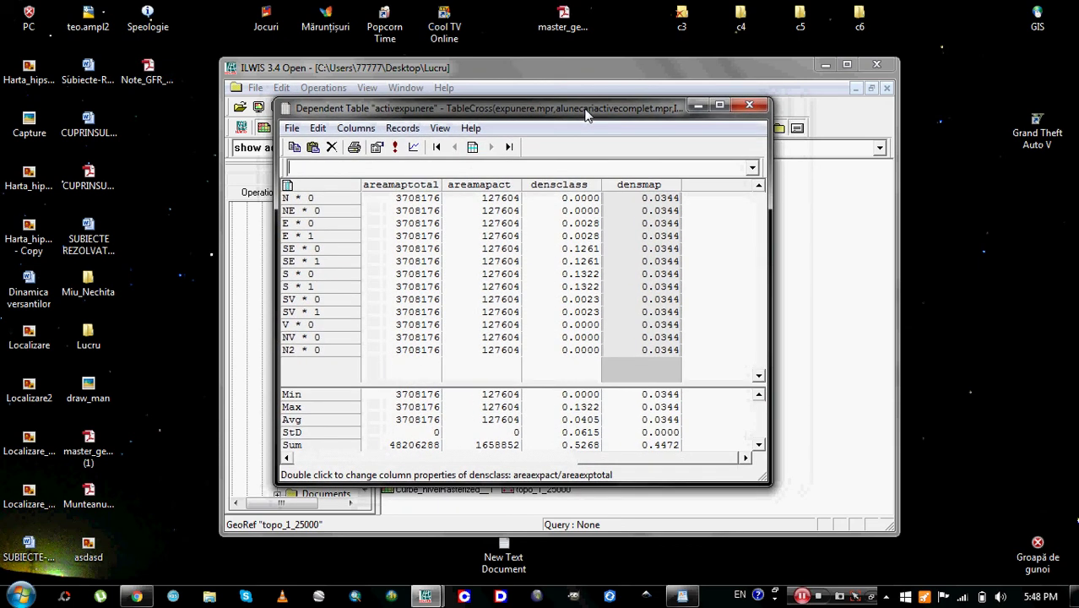
{"action": "left_click", "coordinate": [802, 597]}
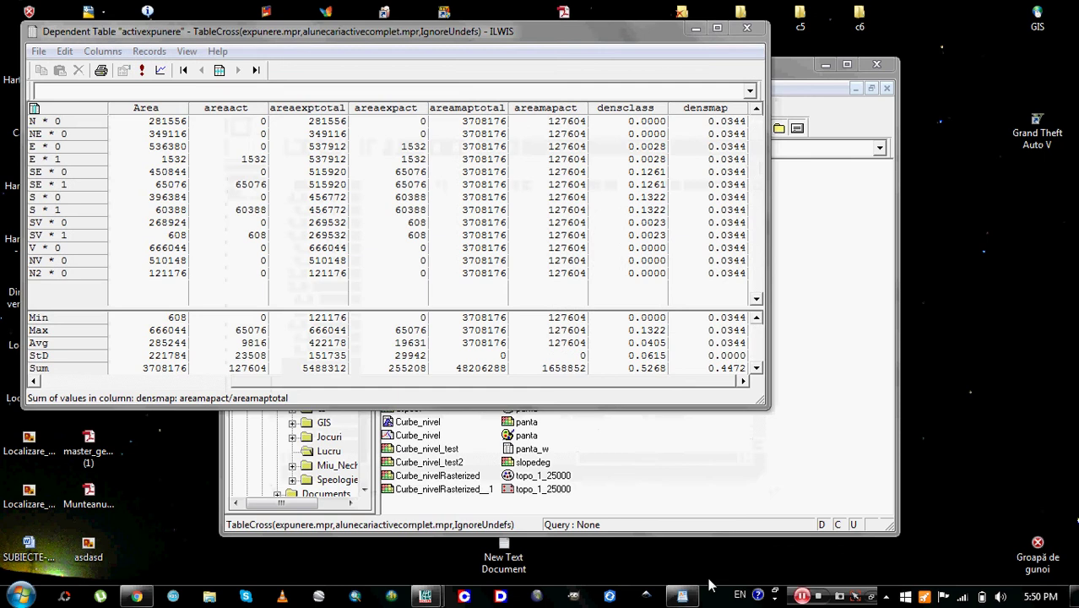
Step: Switch to WordPad and review the note that records the densmap value
{"action": "left_click", "coordinate": [683, 596]}
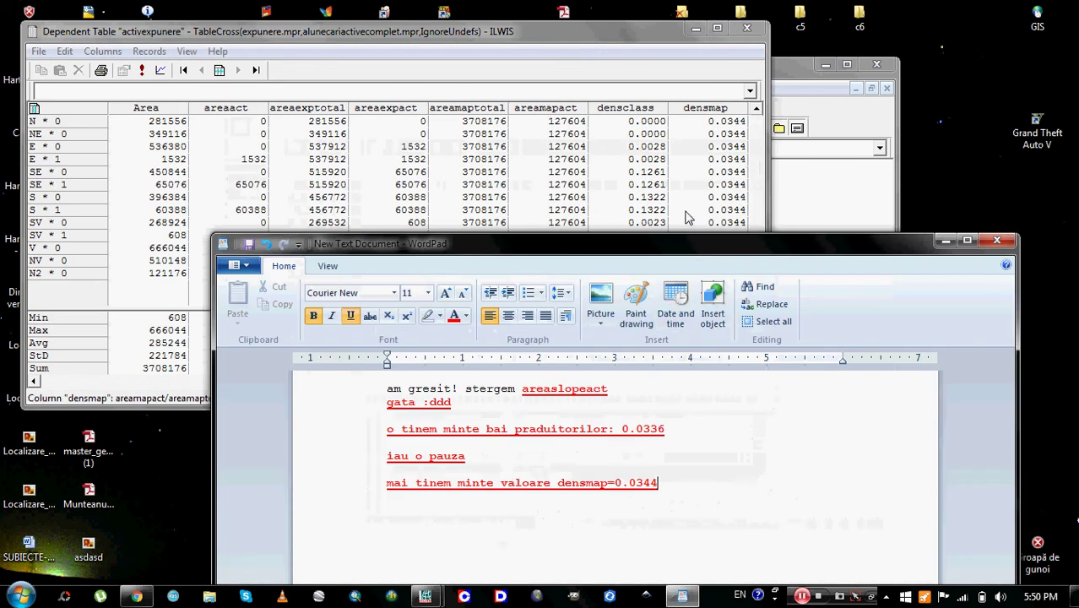
{"action": "left_click", "coordinate": [374, 488]}
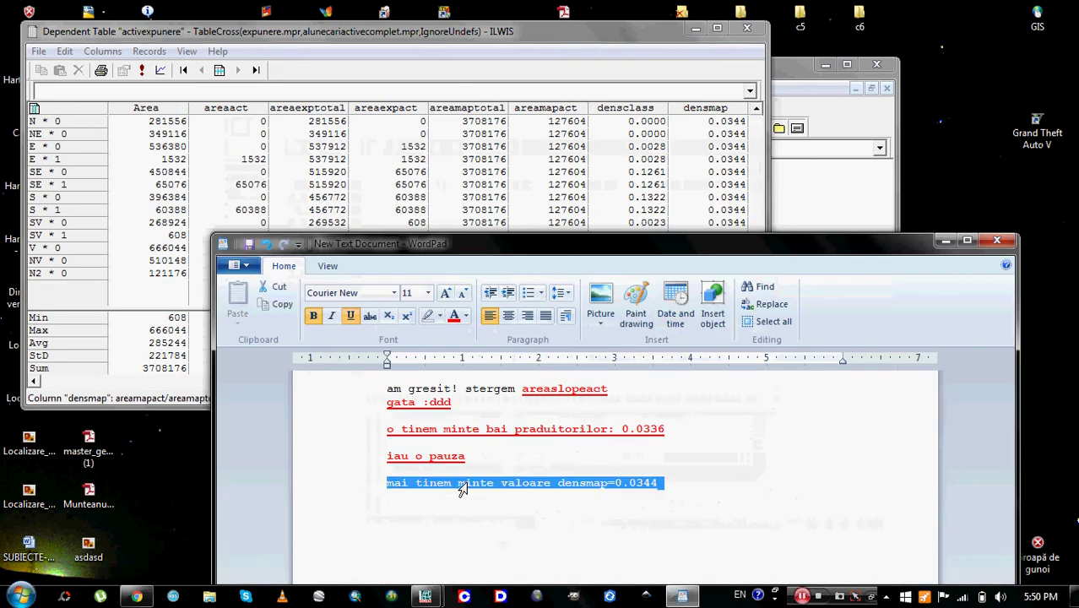
{"action": "left_click", "coordinate": [668, 483]}
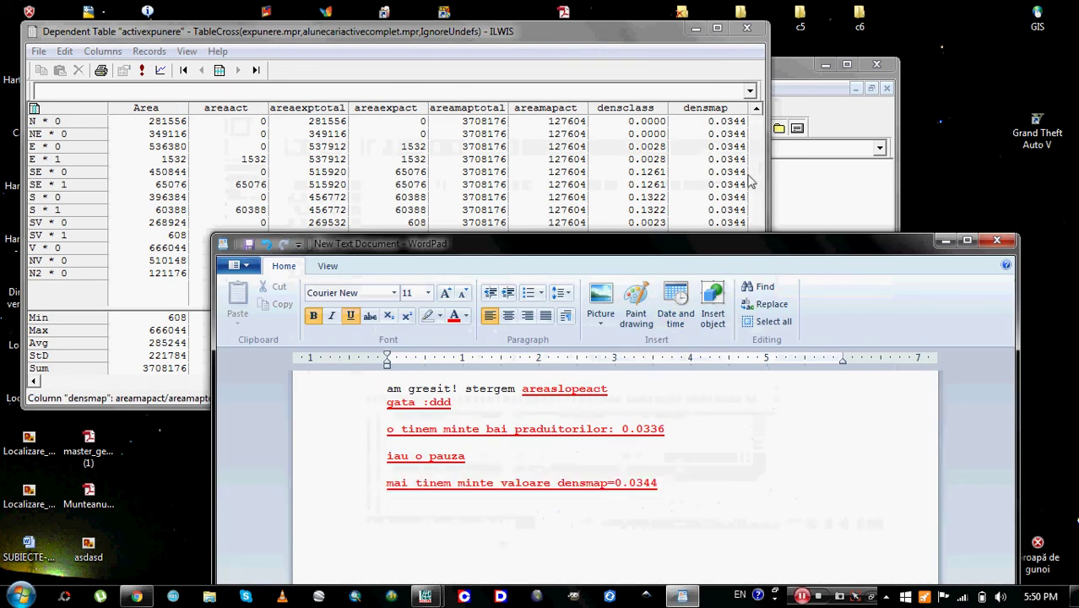
{"action": "left_click", "coordinate": [967, 241]}
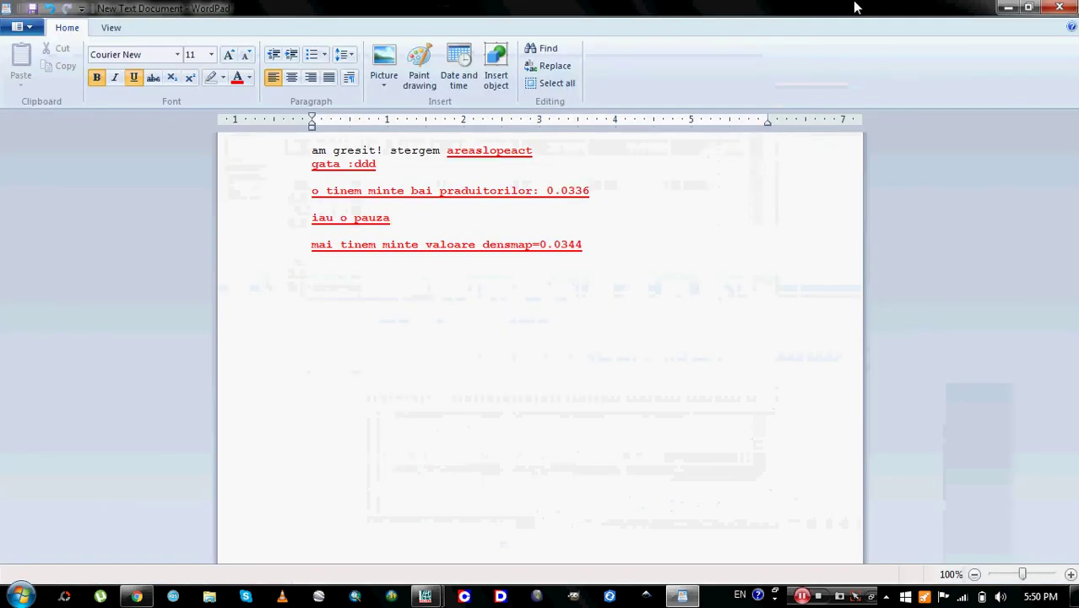
{"action": "key", "text": "super+Down"}
{"action": "left_click", "coordinate": [945, 240]}
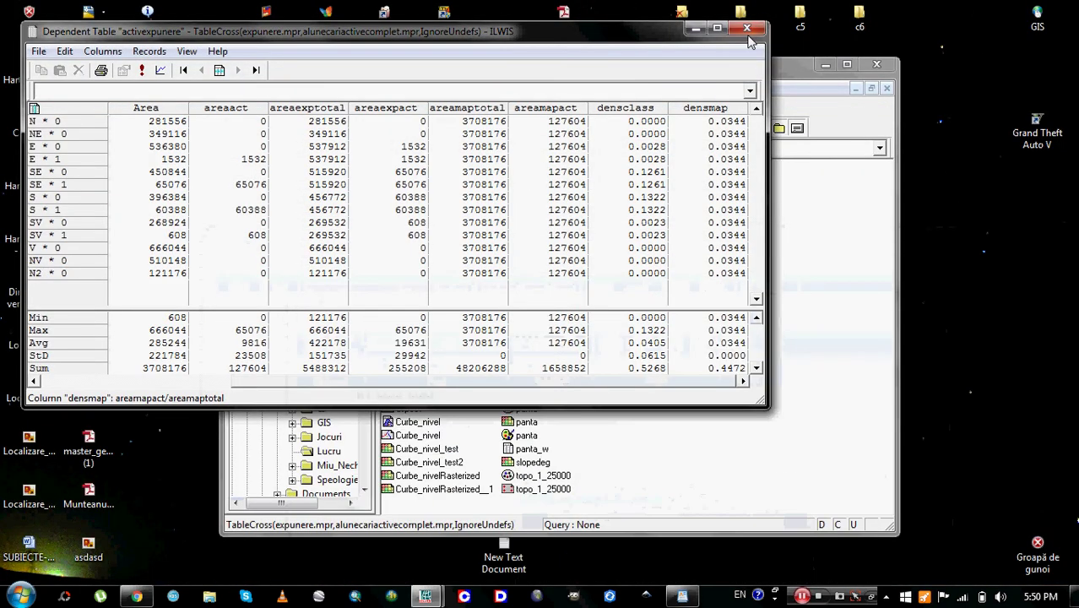
Step: Close the activexpunere table and create a new table named expunere_w with the expunere domain
{"action": "left_click", "coordinate": [746, 28]}
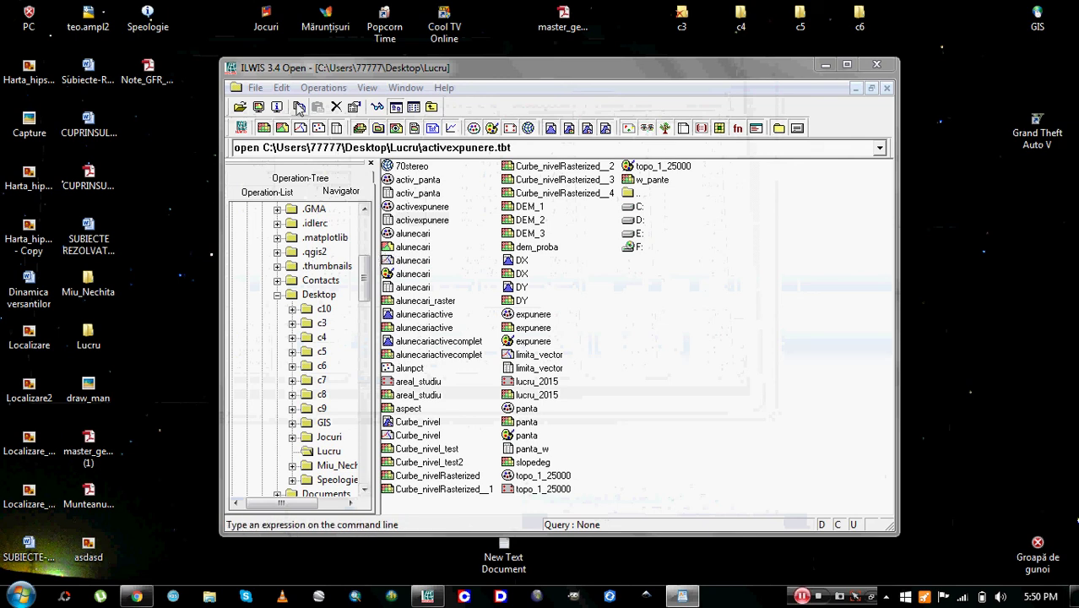
{"action": "left_click", "coordinate": [255, 88]}
{"action": "mouse_move", "coordinate": [405, 110]}
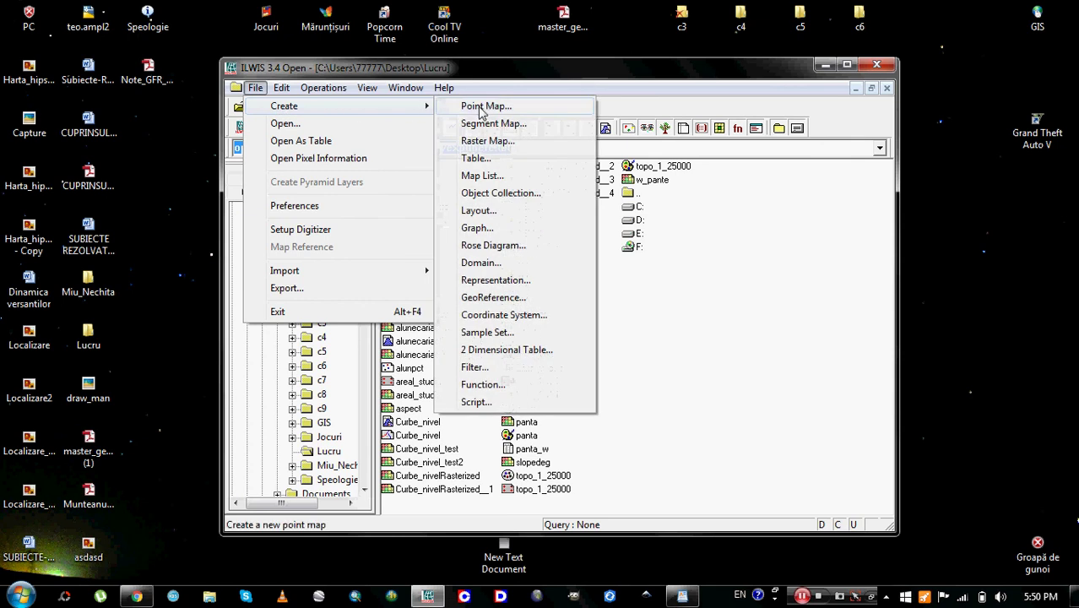
{"action": "left_click", "coordinate": [475, 159]}
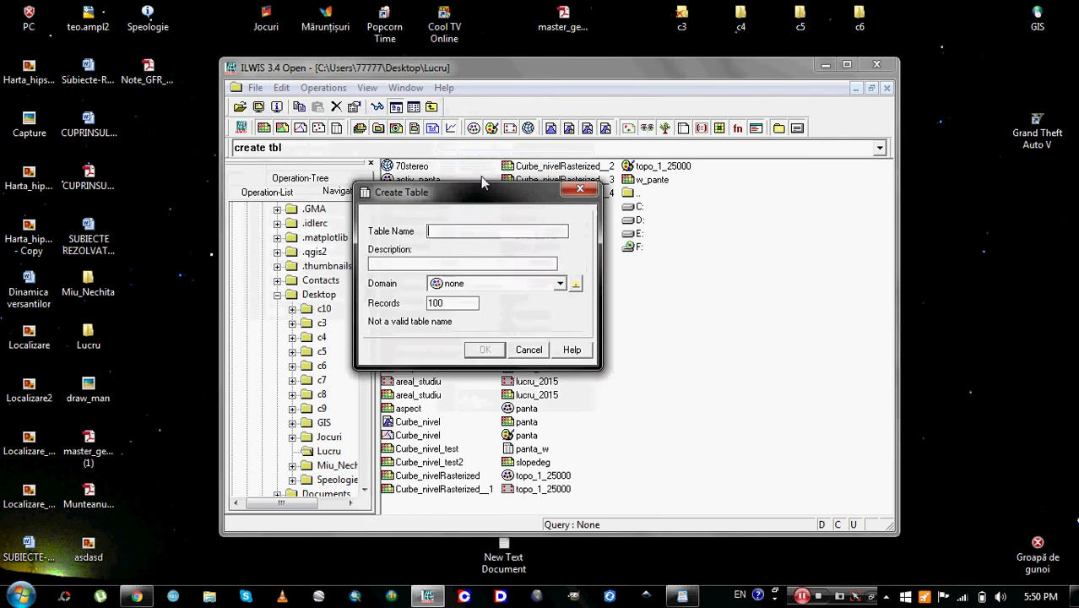
{"action": "type", "text": "expunere"}
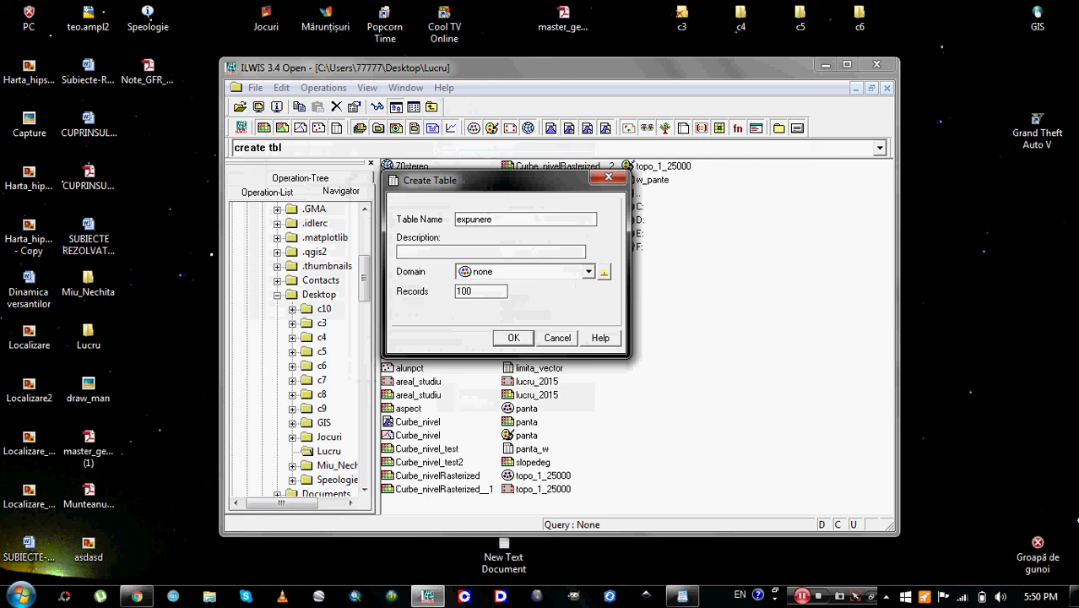
{"action": "type", "text": "_w"}
{"action": "left_click", "coordinate": [587, 271]}
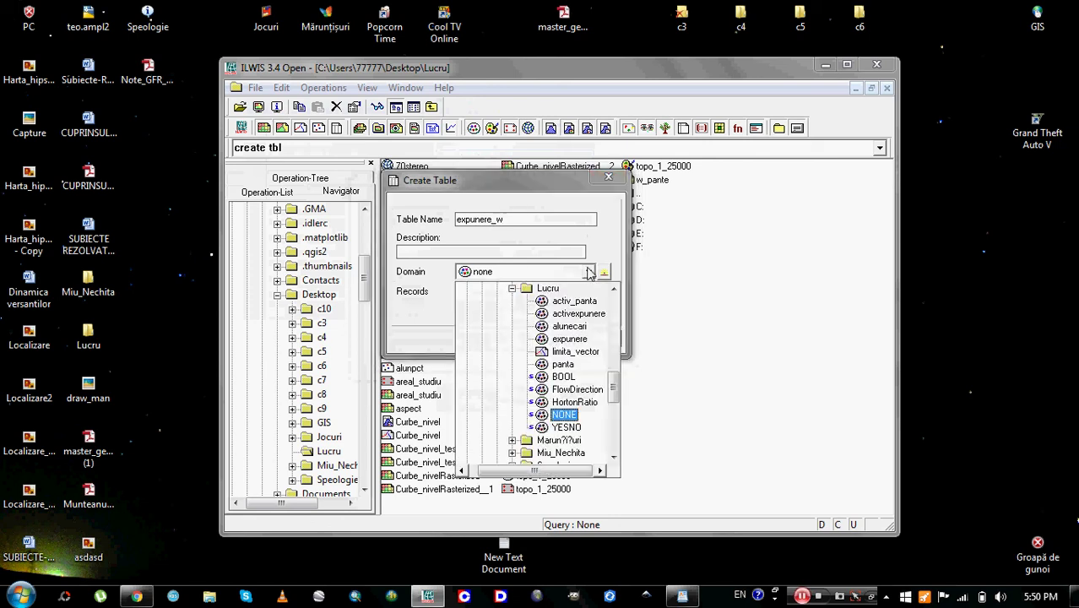
{"action": "left_click", "coordinate": [570, 338]}
{"action": "left_click", "coordinate": [513, 338]}
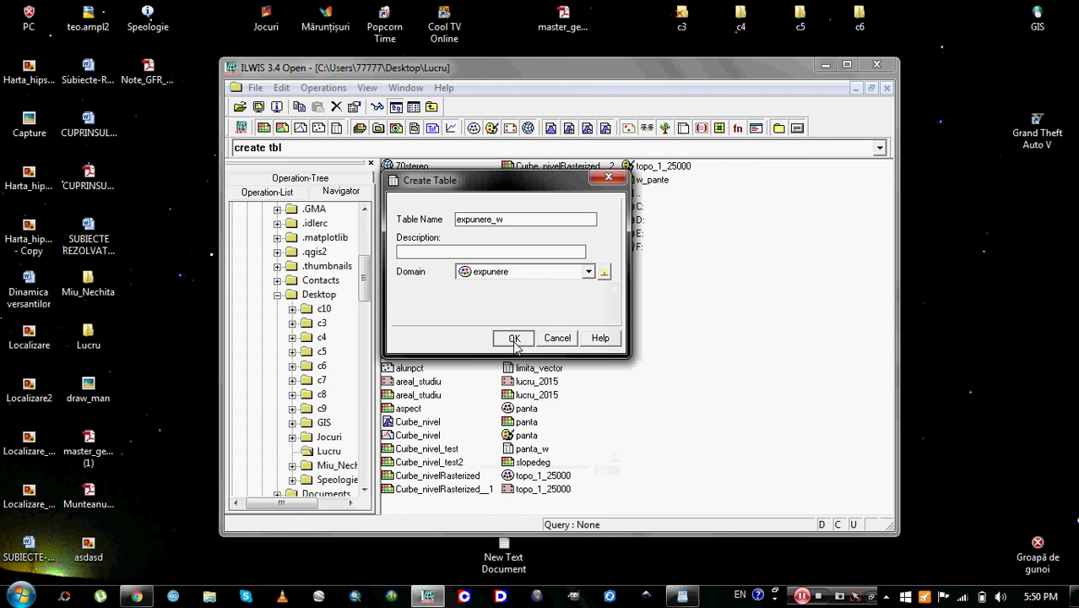
Step: Start a column join in the expunere_w table, choosing the Area column of the activexpunere table as input
{"action": "left_click_drag", "start_coordinate": [121, 38], "coordinate": [450, 149]}
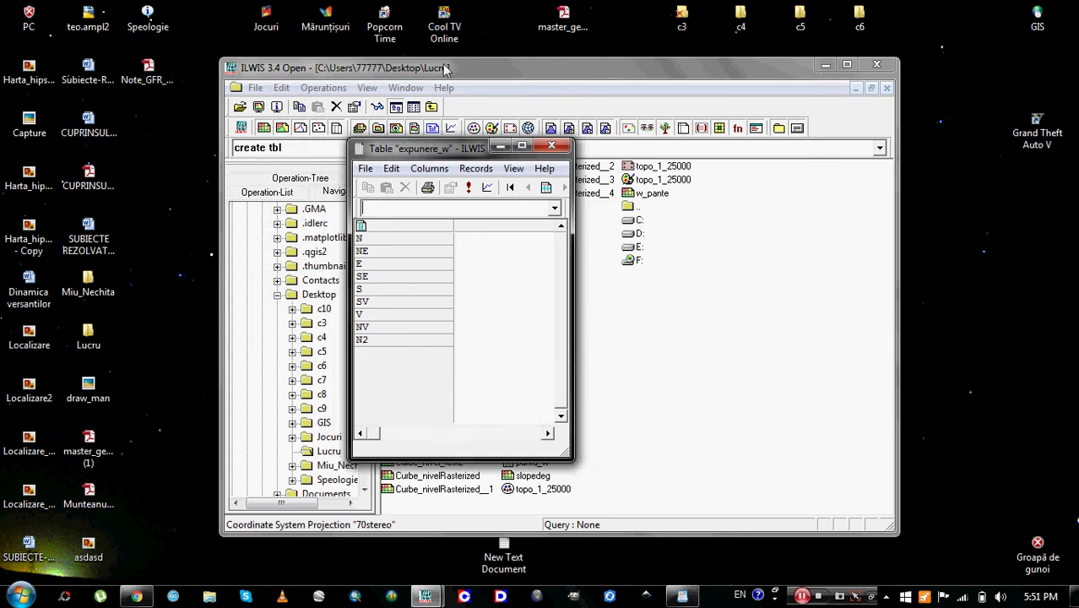
{"action": "left_click", "coordinate": [392, 169]}
{"action": "mouse_move", "coordinate": [359, 172]}
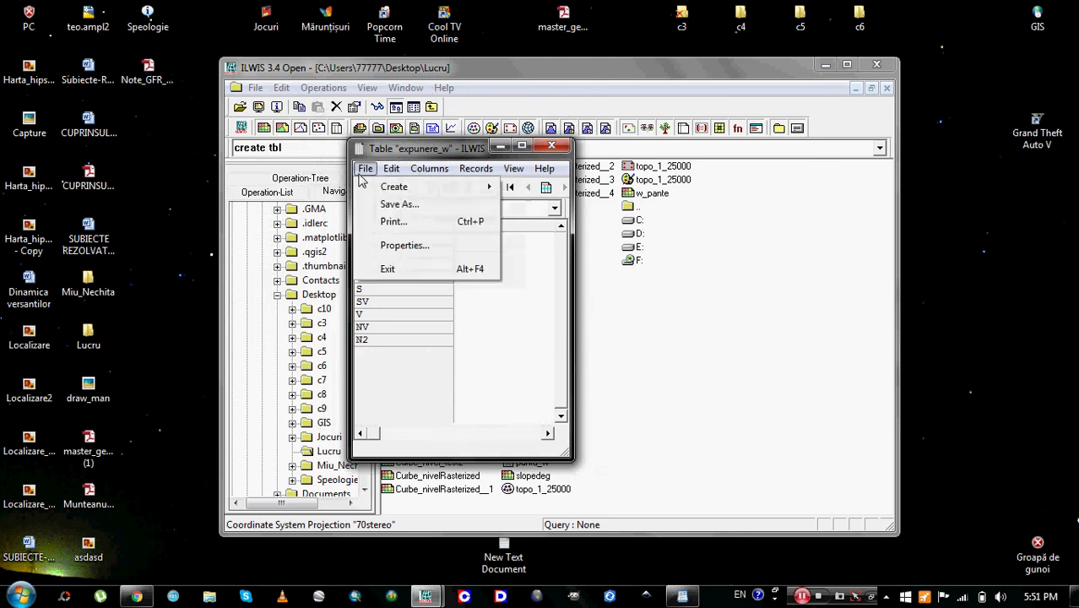
{"action": "mouse_move", "coordinate": [429, 169]}
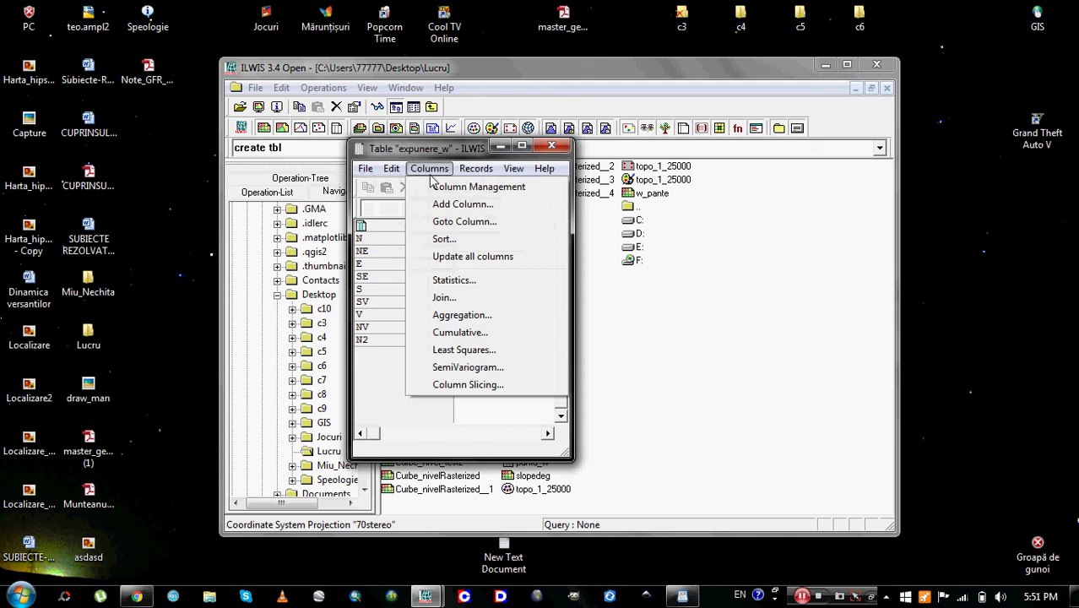
{"action": "left_click", "coordinate": [447, 289]}
{"action": "left_click", "coordinate": [390, 227]}
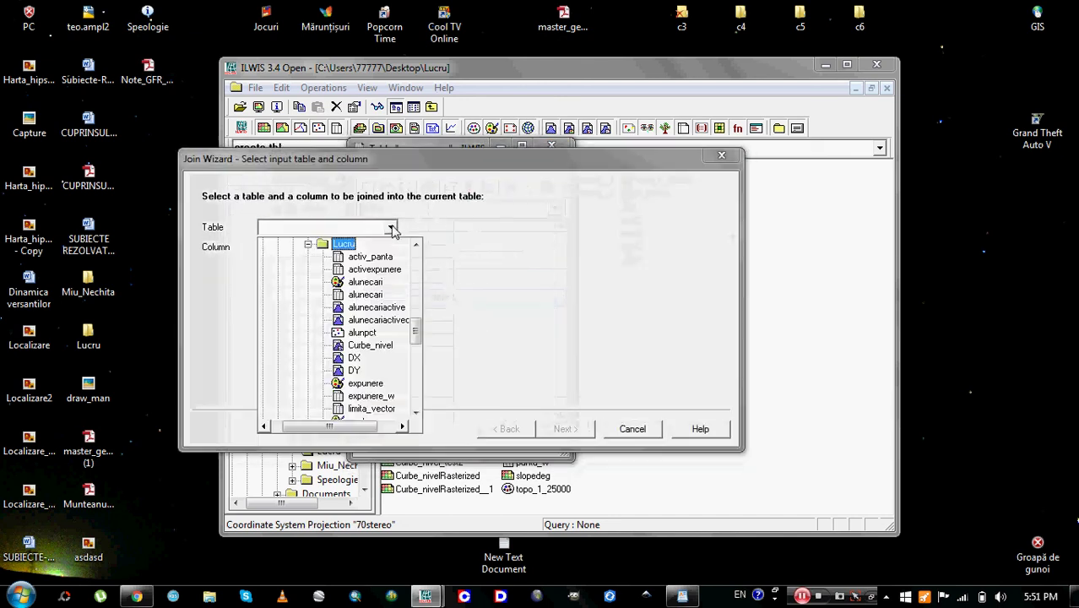
{"action": "left_click", "coordinate": [379, 270]}
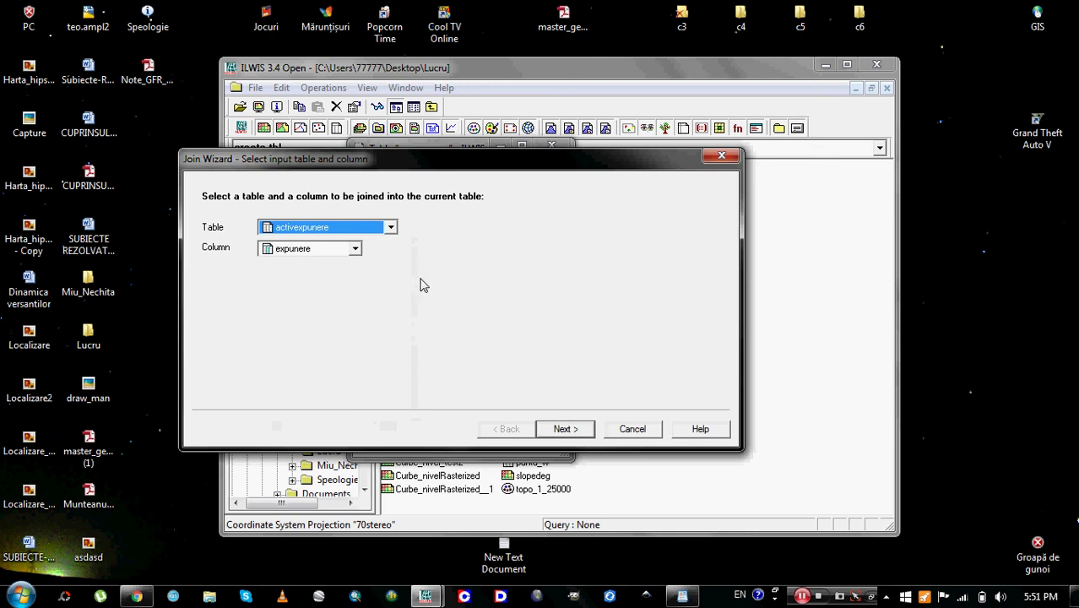
{"action": "left_click", "coordinate": [355, 250]}
{"action": "left_click", "coordinate": [355, 249]}
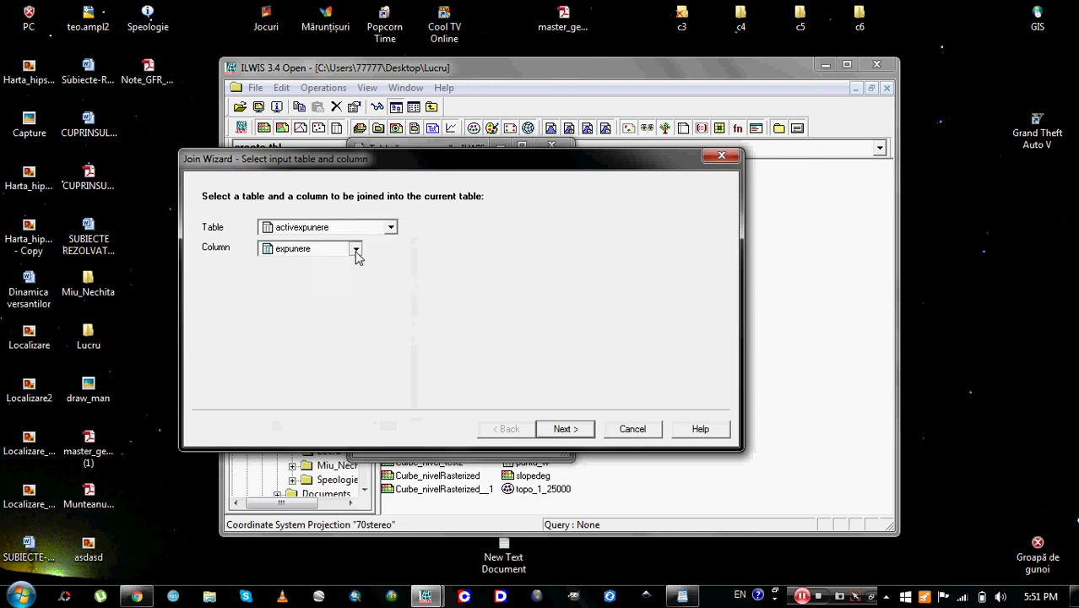
{"action": "left_click", "coordinate": [356, 250]}
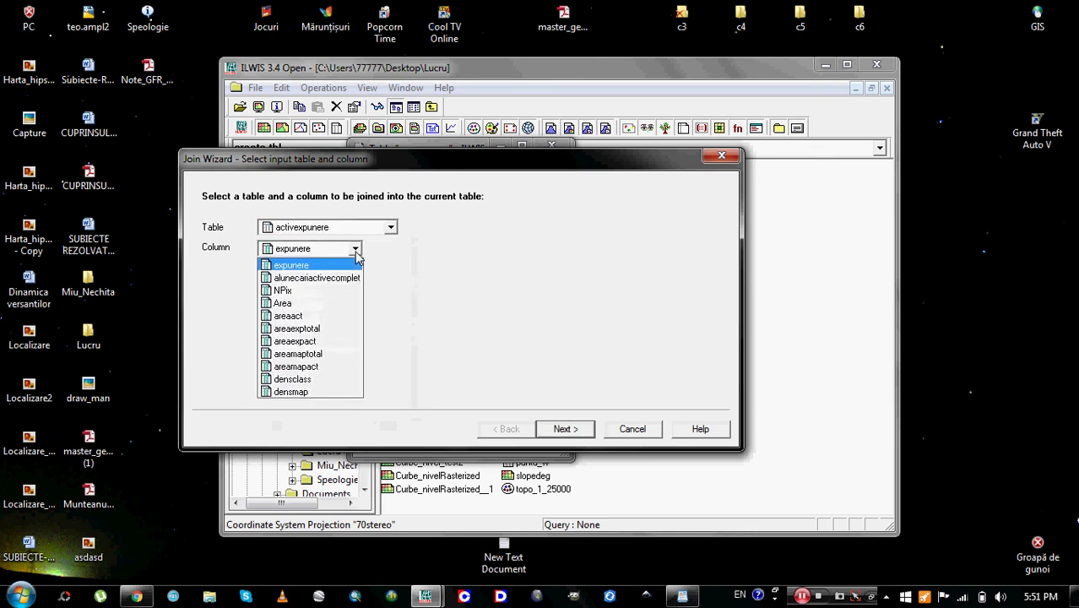
{"action": "left_click", "coordinate": [309, 307]}
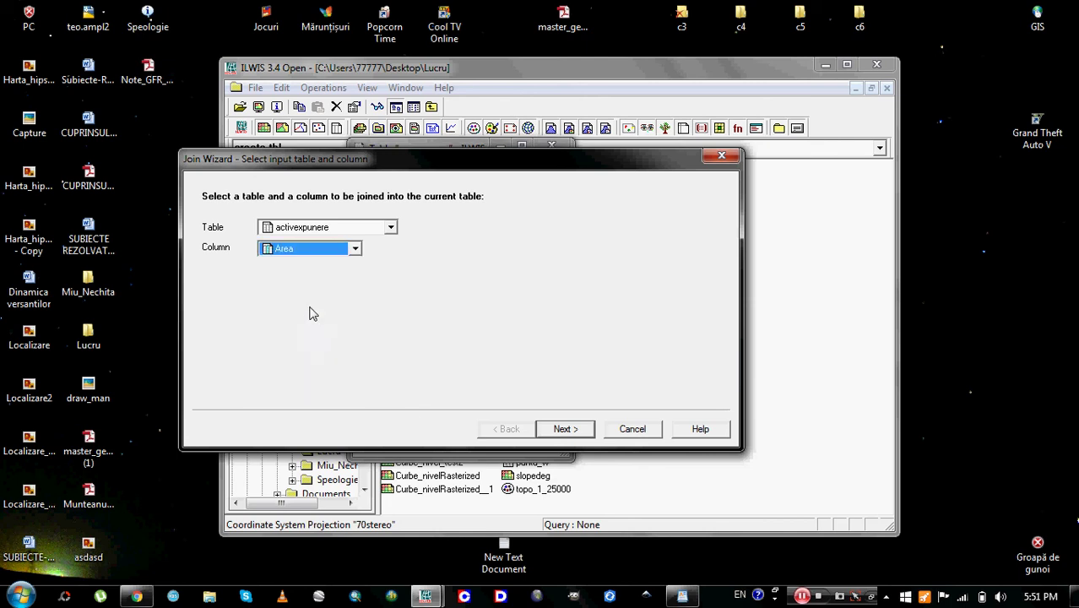
Step: Link the two tables through the expunere key and aggregate the Area values with the Sum function
{"action": "left_click", "coordinate": [559, 429]}
{"action": "left_click", "coordinate": [560, 428]}
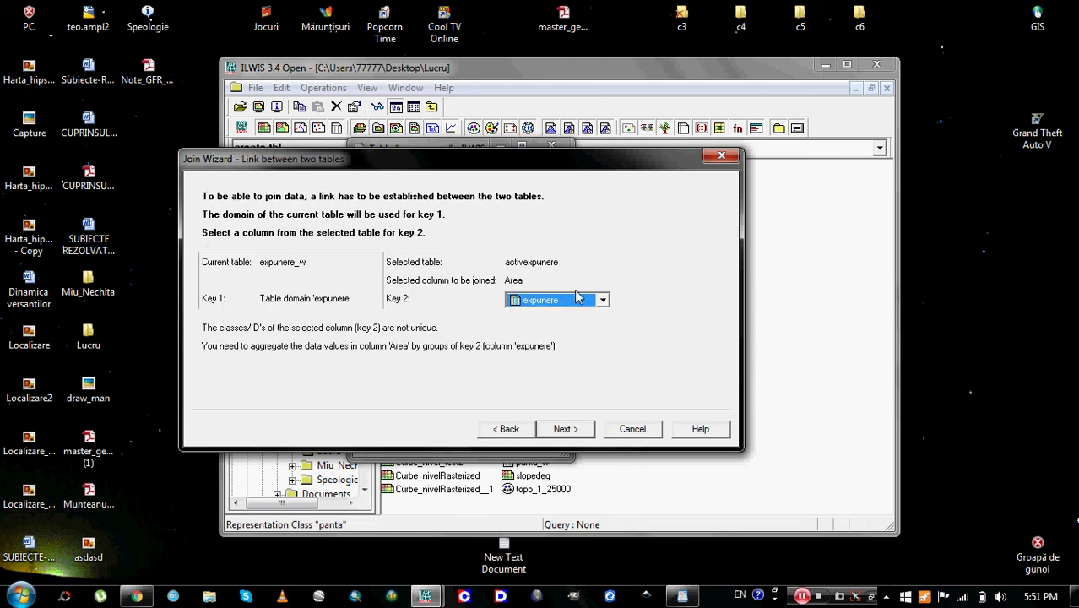
{"action": "left_click", "coordinate": [565, 427]}
{"action": "left_click", "coordinate": [375, 246]}
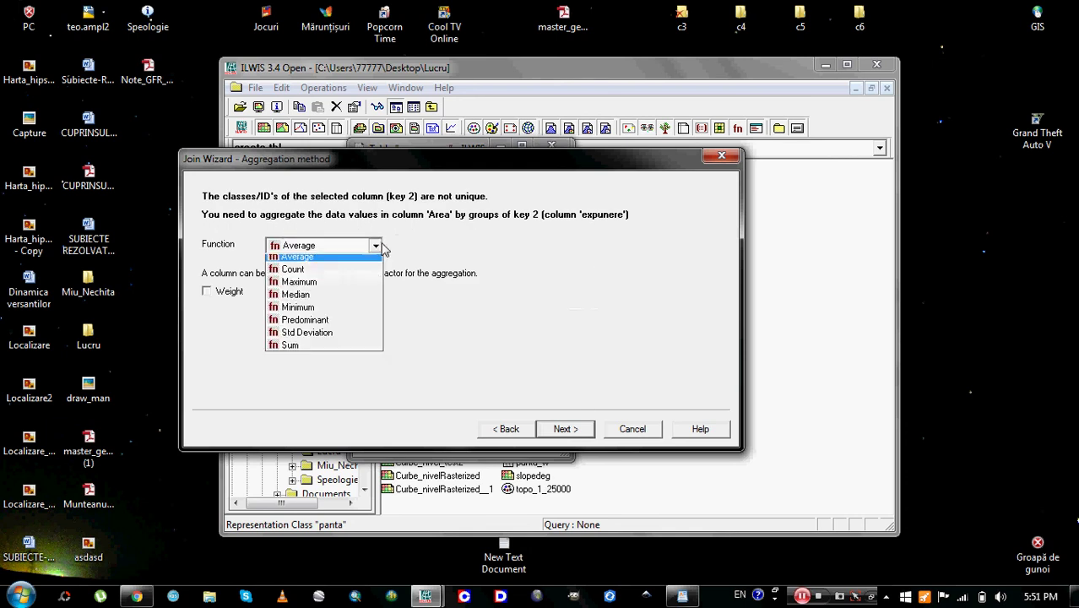
{"action": "left_click", "coordinate": [320, 351]}
{"action": "left_click", "coordinate": [563, 429]}
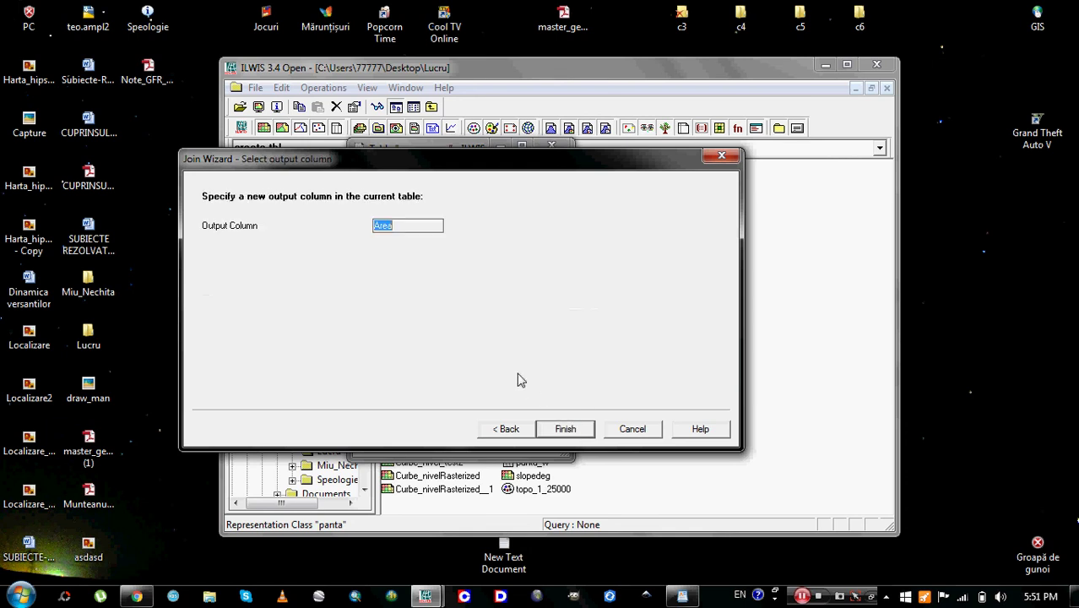
Step: Name the joined output column Areaexptotal and create it with the default column properties
{"action": "left_click", "coordinate": [418, 228]}
{"action": "type", "text": "exptotal"}
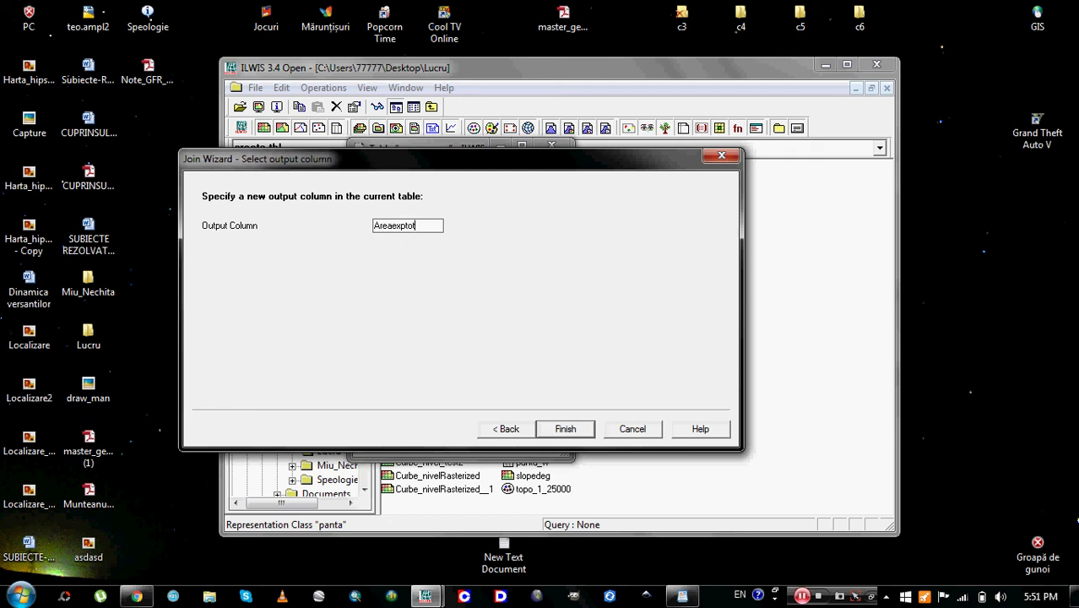
{"action": "left_click", "coordinate": [564, 428]}
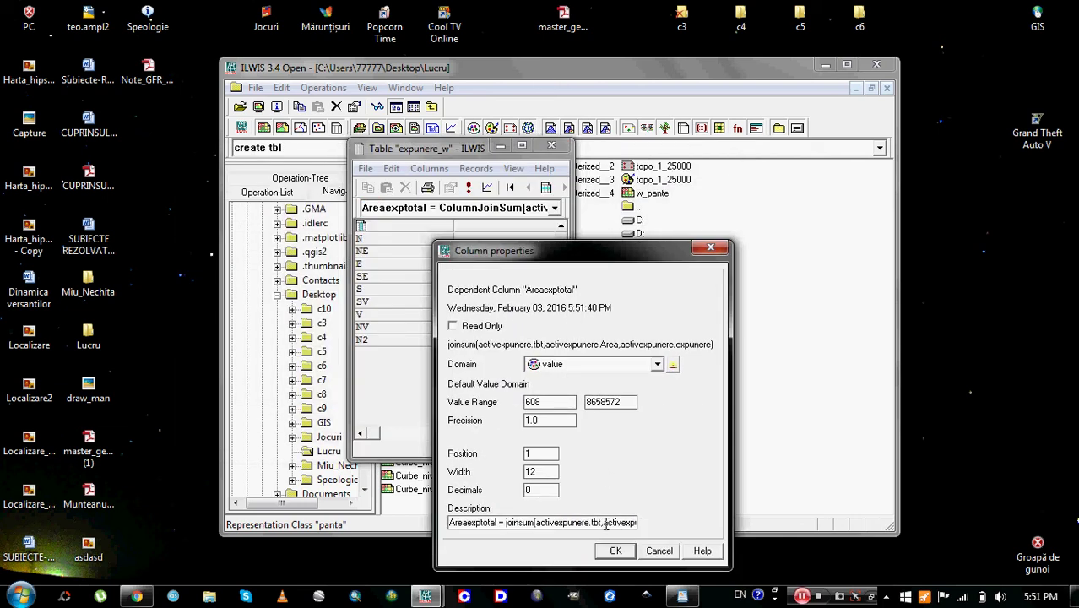
{"action": "left_click", "coordinate": [616, 551]}
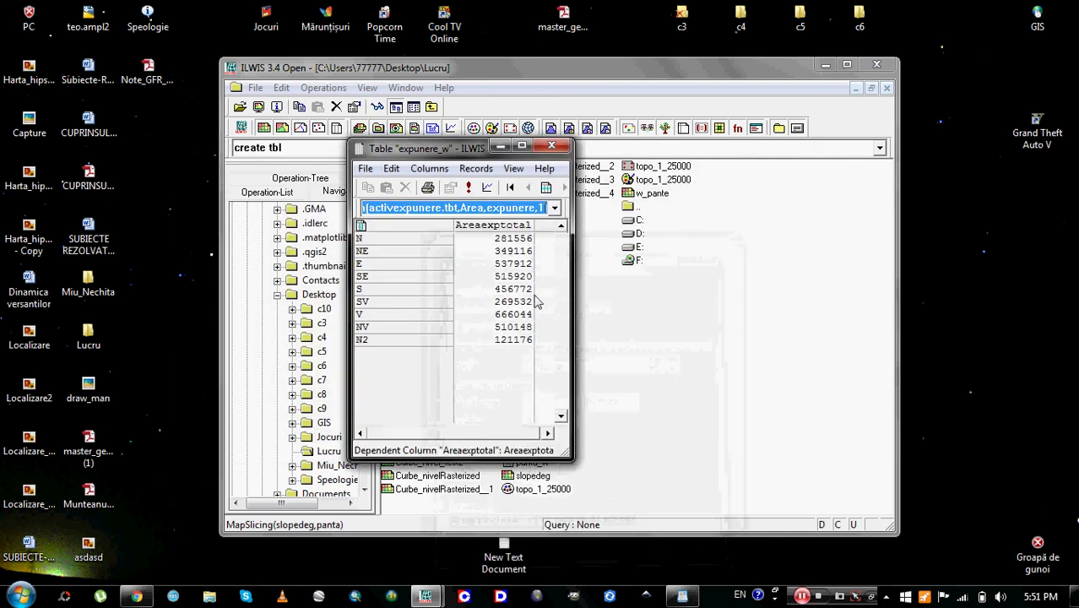
Step: Start another column join in the expunere_w table, choosing the areaact column of the activexpunere table as input
{"action": "left_click", "coordinate": [428, 169]}
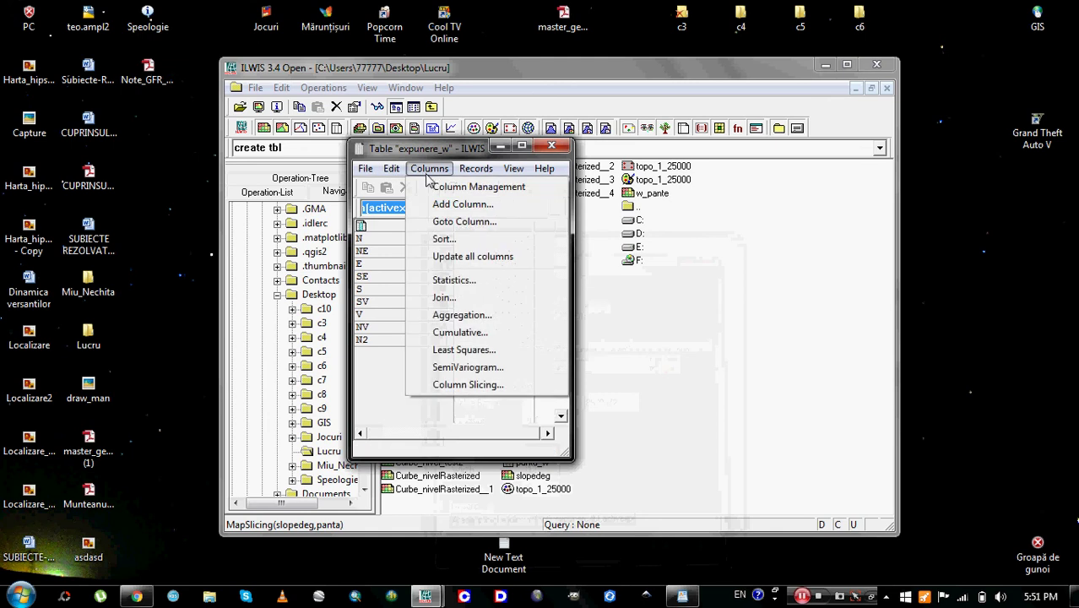
{"action": "left_click", "coordinate": [437, 297]}
{"action": "left_click_drag", "start_coordinate": [524, 158], "coordinate": [556, 142]}
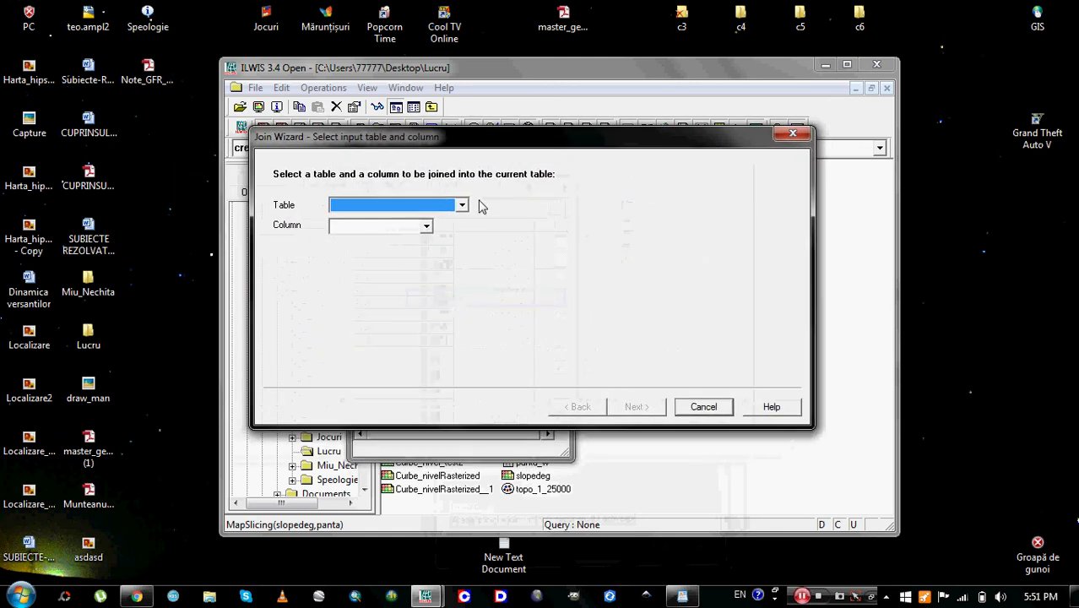
{"action": "left_click", "coordinate": [462, 204]}
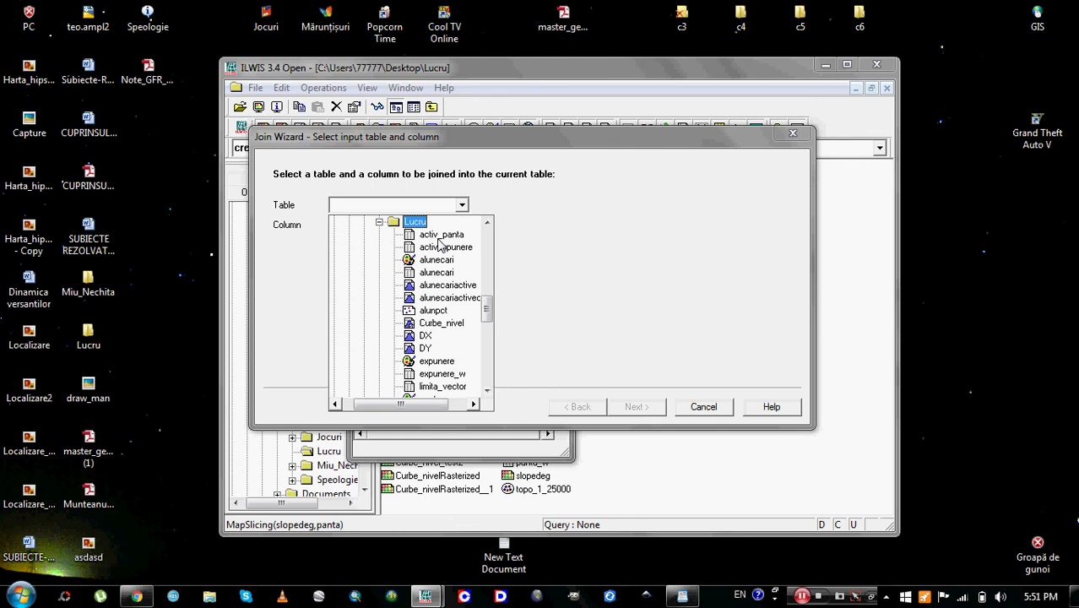
{"action": "left_click", "coordinate": [442, 249]}
{"action": "left_click", "coordinate": [426, 228]}
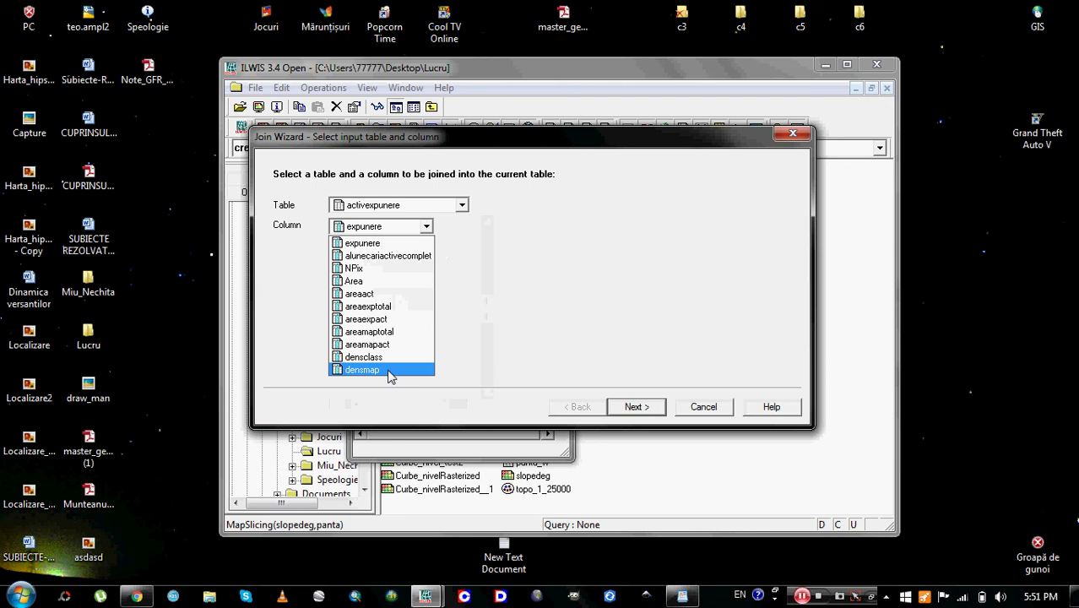
{"action": "left_click", "coordinate": [385, 293]}
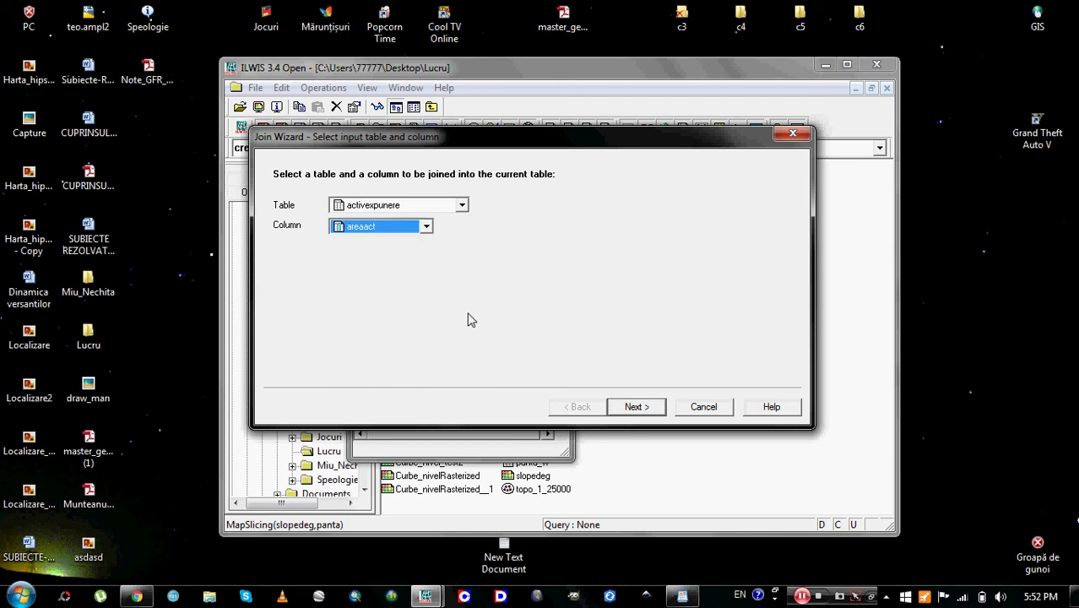
Step: Accept the expunere key for the join and aggregate the areaact values with the Sum function
{"action": "left_click", "coordinate": [618, 410]}
{"action": "left_click", "coordinate": [619, 410]}
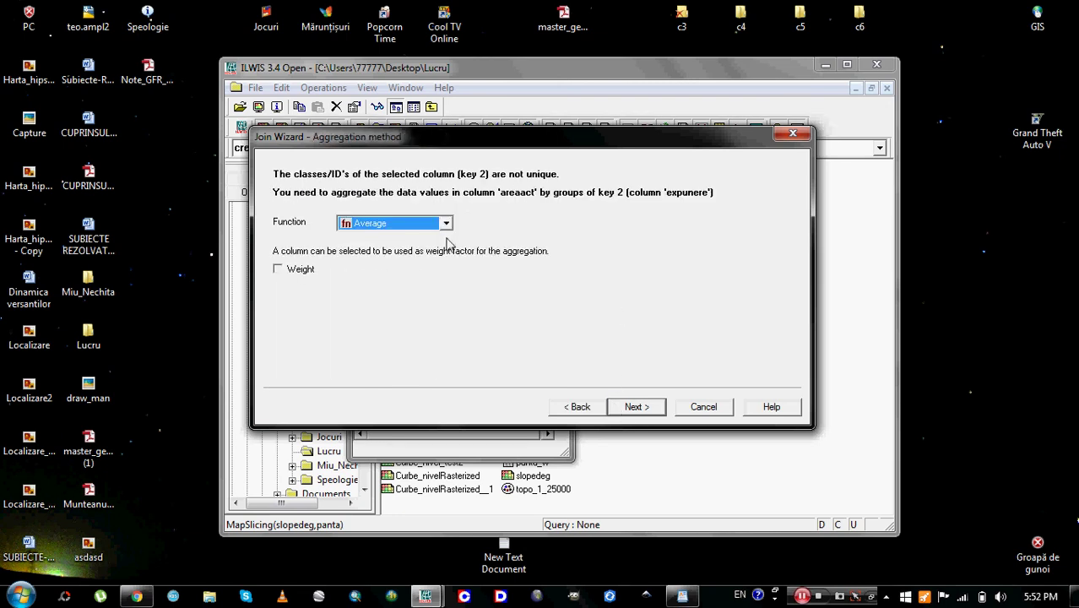
{"action": "left_click", "coordinate": [446, 224]}
{"action": "left_click", "coordinate": [385, 328]}
{"action": "left_click", "coordinate": [644, 405]}
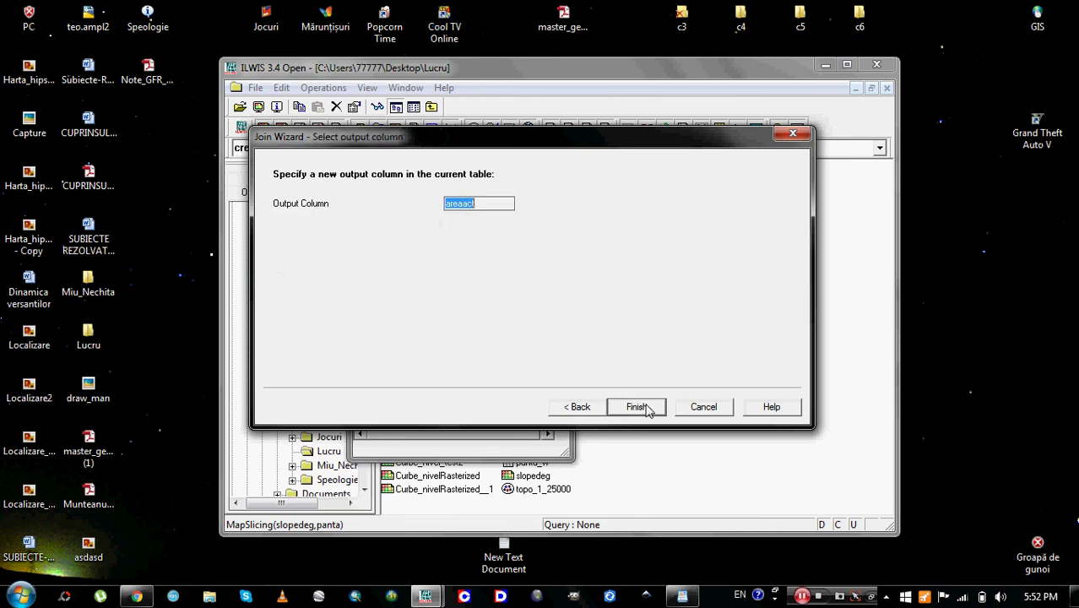
Step: Name the joined output column areaexpact and create it with the default column properties
{"action": "left_click_drag", "start_coordinate": [498, 207], "coordinate": [402, 213]}
{"action": "left_click", "coordinate": [482, 206]}
{"action": "type", "text": "areaexpac"}
{"action": "left_click", "coordinate": [635, 409]}
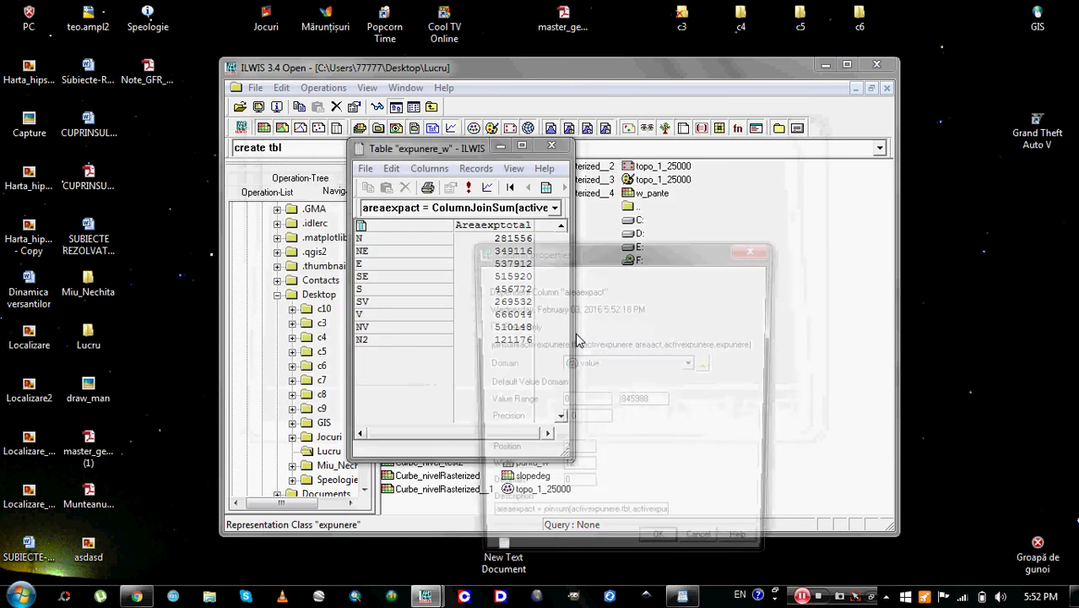
{"action": "left_click", "coordinate": [659, 551]}
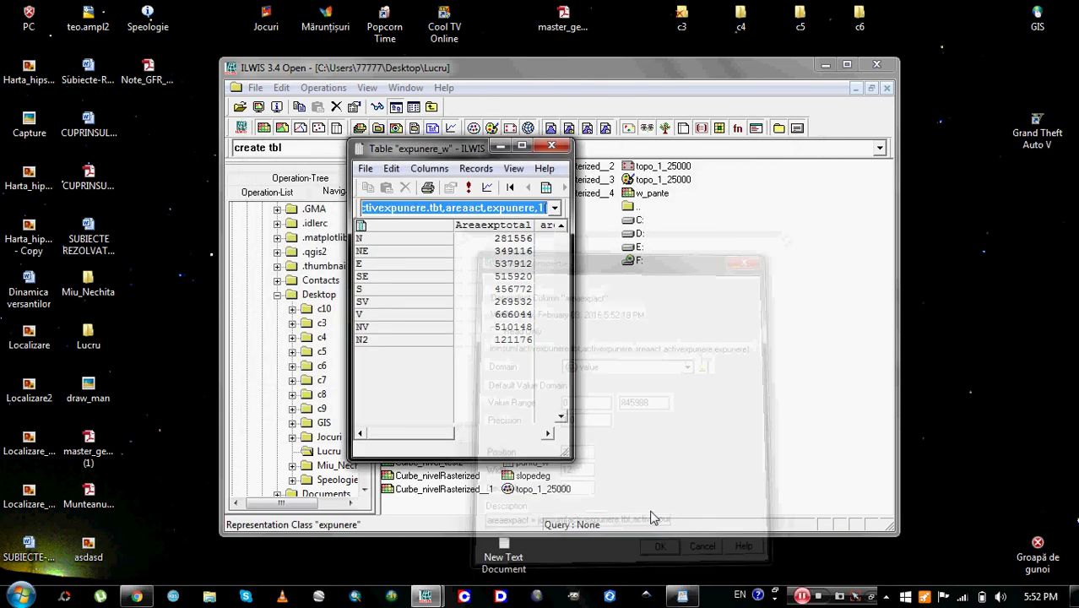
Step: Widen the expunere_w table window and run the column formula densclass:=areaexpact/areaexptotal
{"action": "left_click_drag", "start_coordinate": [571, 281], "coordinate": [778, 261]}
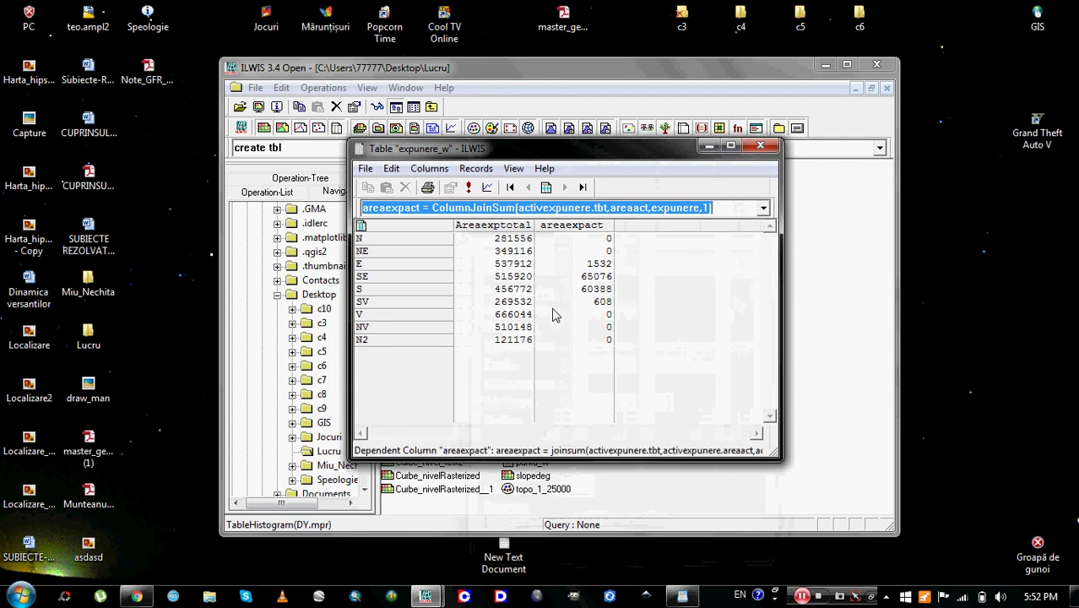
{"action": "left_click_drag", "start_coordinate": [645, 150], "coordinate": [564, 134]}
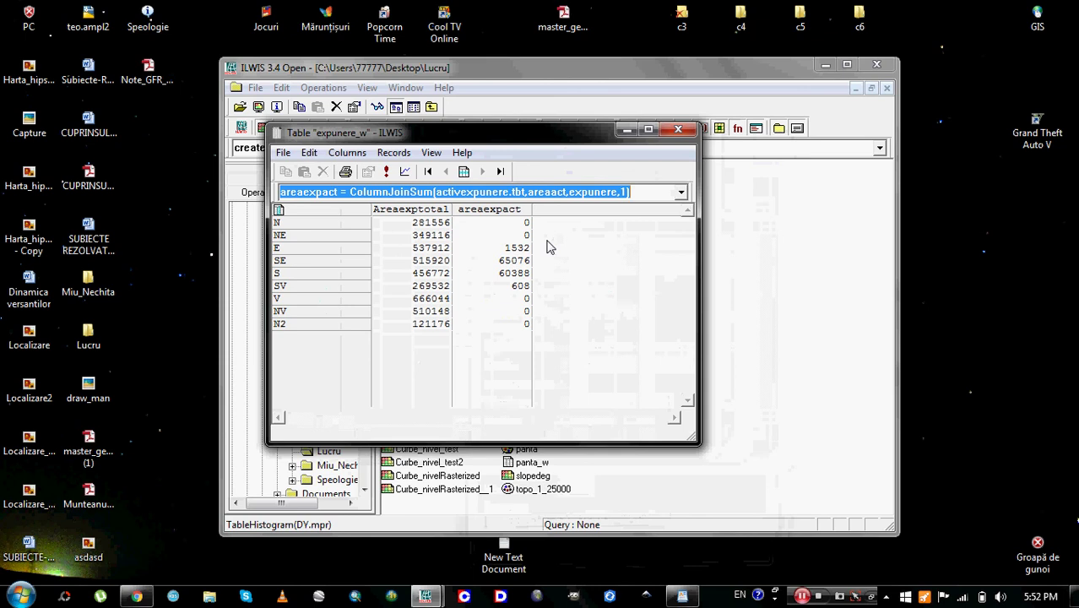
{"action": "left_click", "coordinate": [635, 191]}
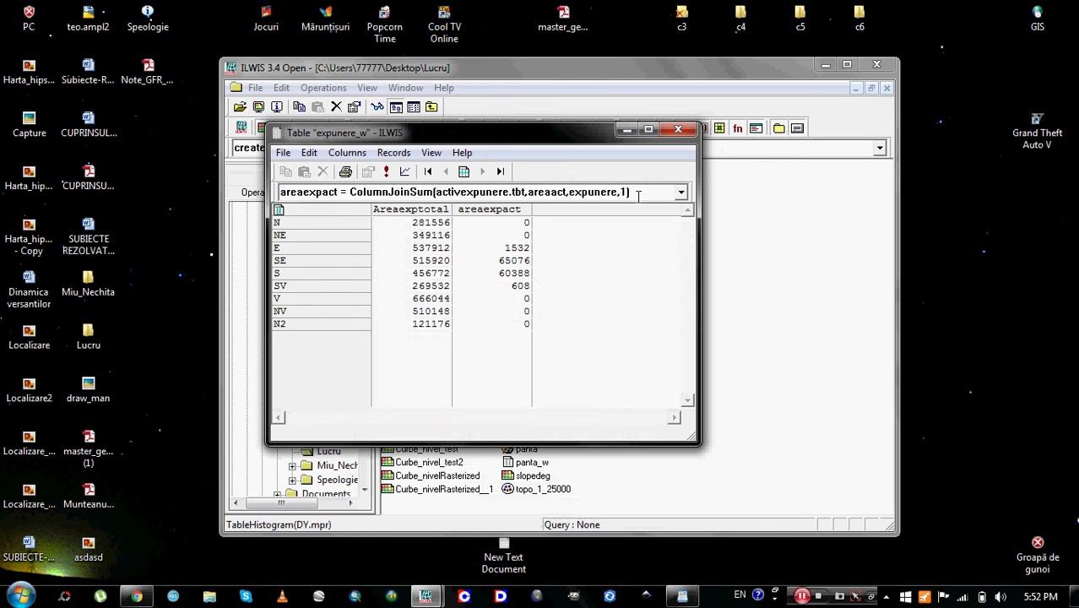
{"action": "left_click_drag", "start_coordinate": [638, 194], "coordinate": [222, 194]}
{"action": "type", "text": "denscla"}
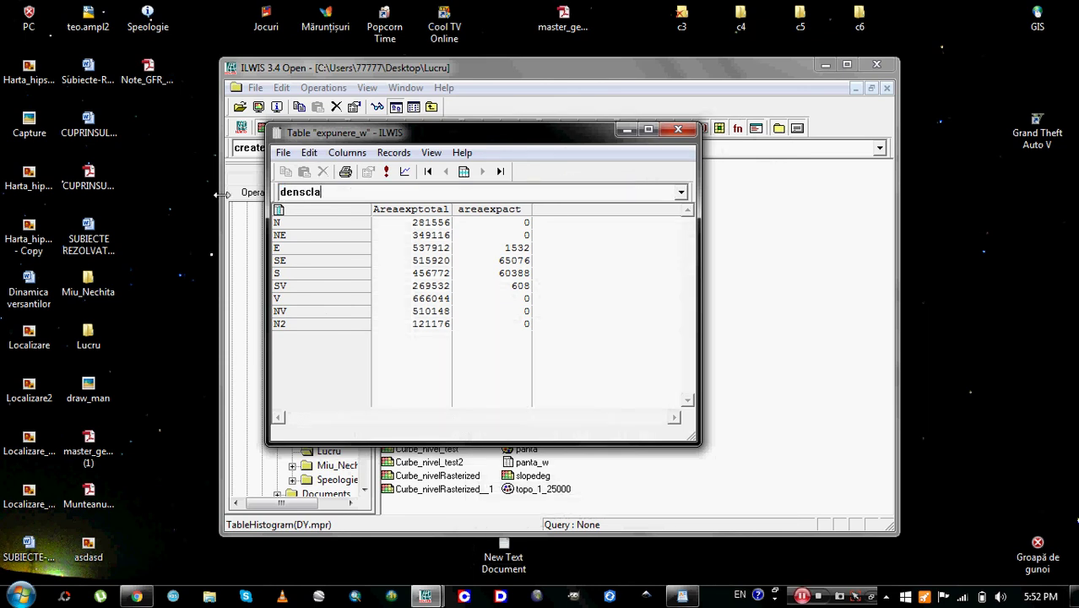
{"action": "type", "text": "ss:=areaexpact"}
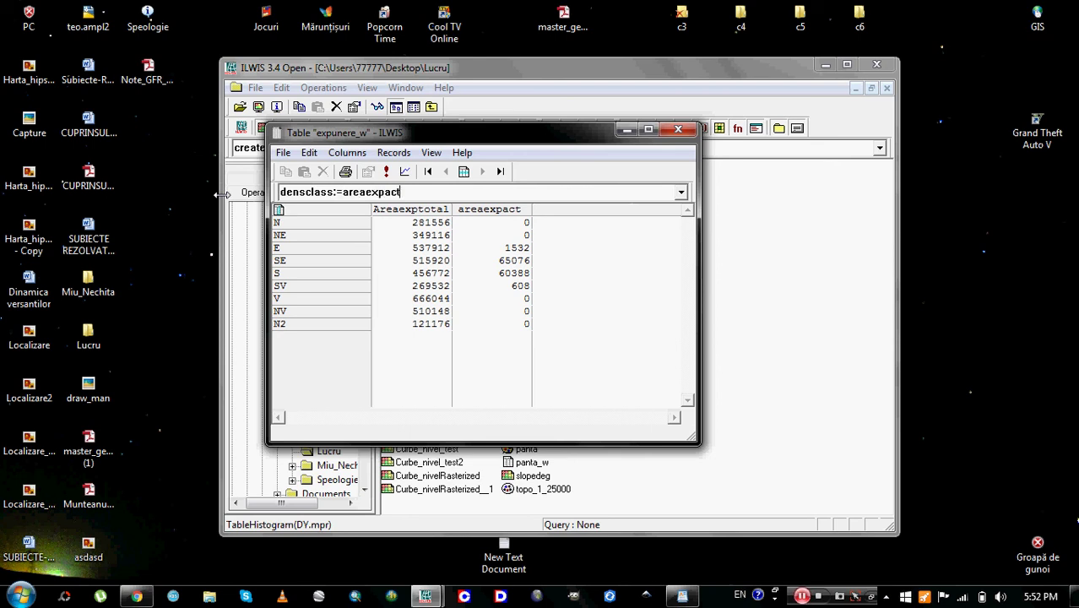
{"action": "type", "text": "/areaexptotal"}
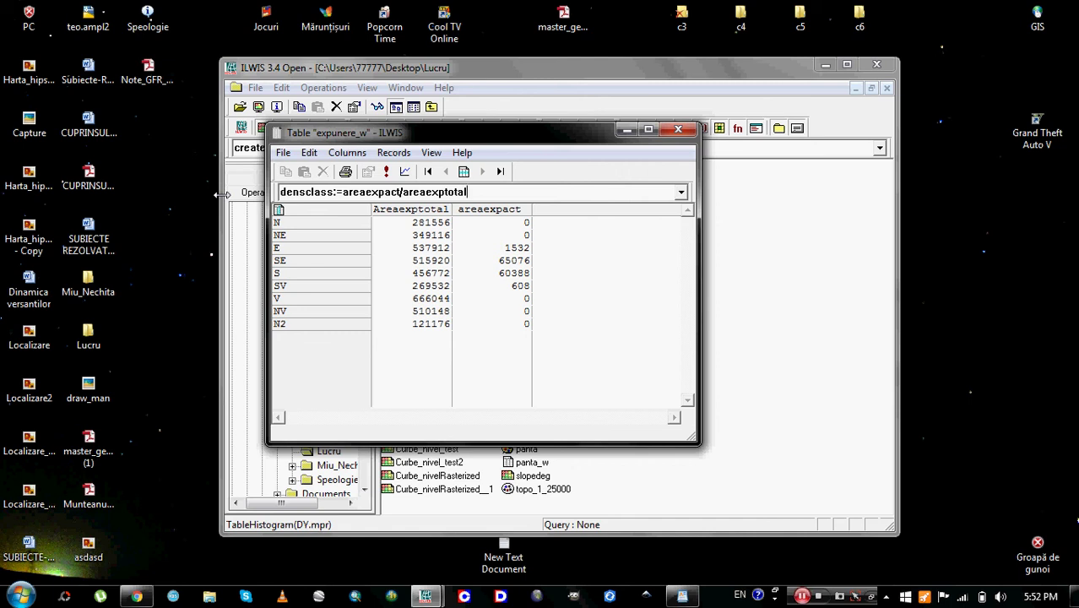
{"action": "key", "text": "Return"}
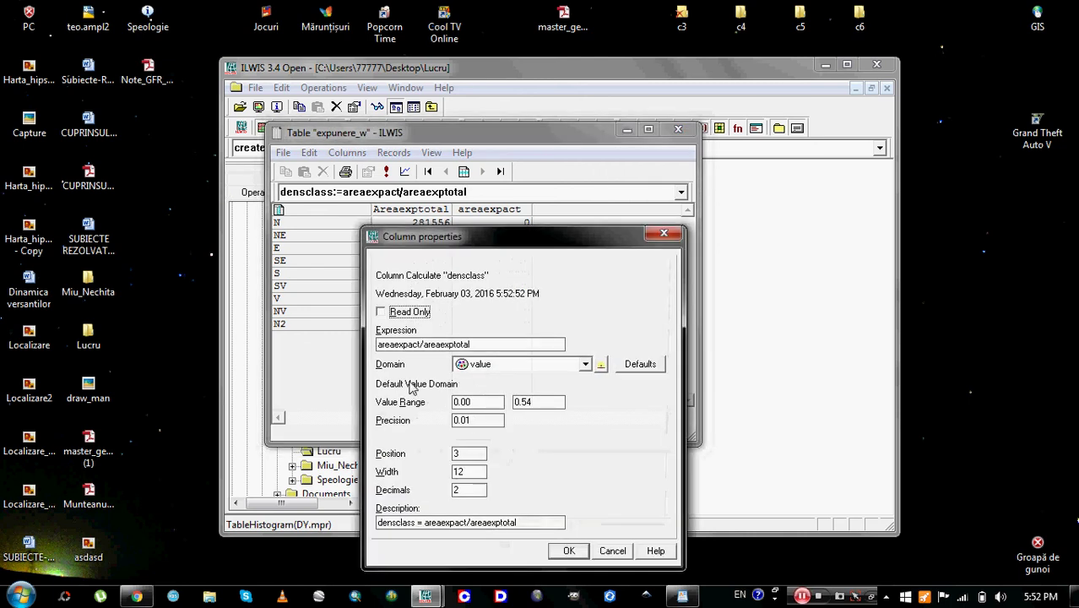
Step: Set the new densclass column's precision to 0.0001 and create the column
{"action": "left_click", "coordinate": [470, 422]}
{"action": "key", "text": "BackSpace"}
{"action": "type", "text": "001"}
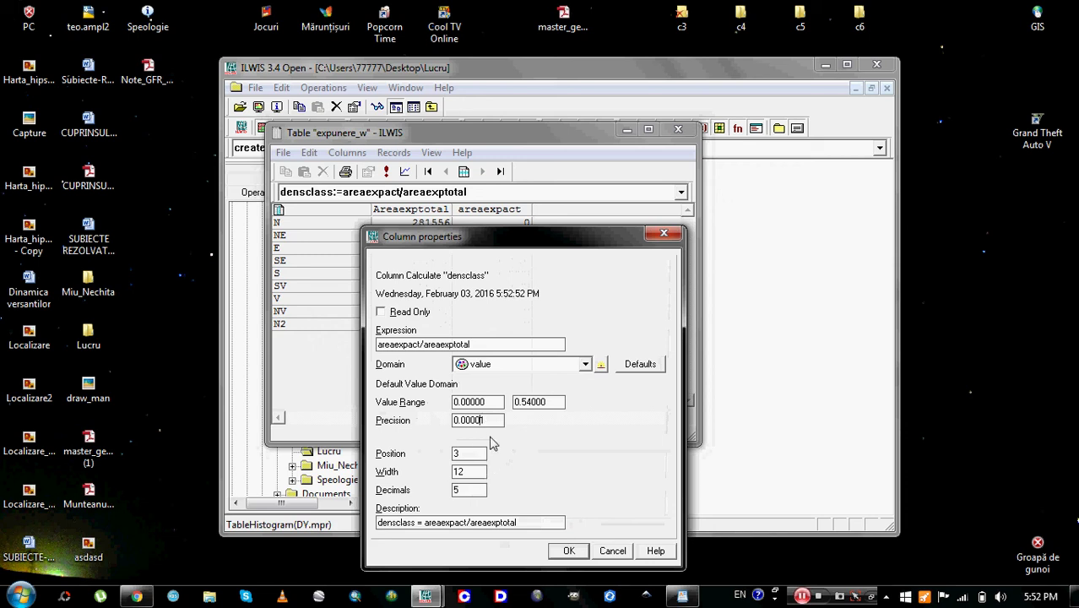
{"action": "left_click", "coordinate": [562, 550]}
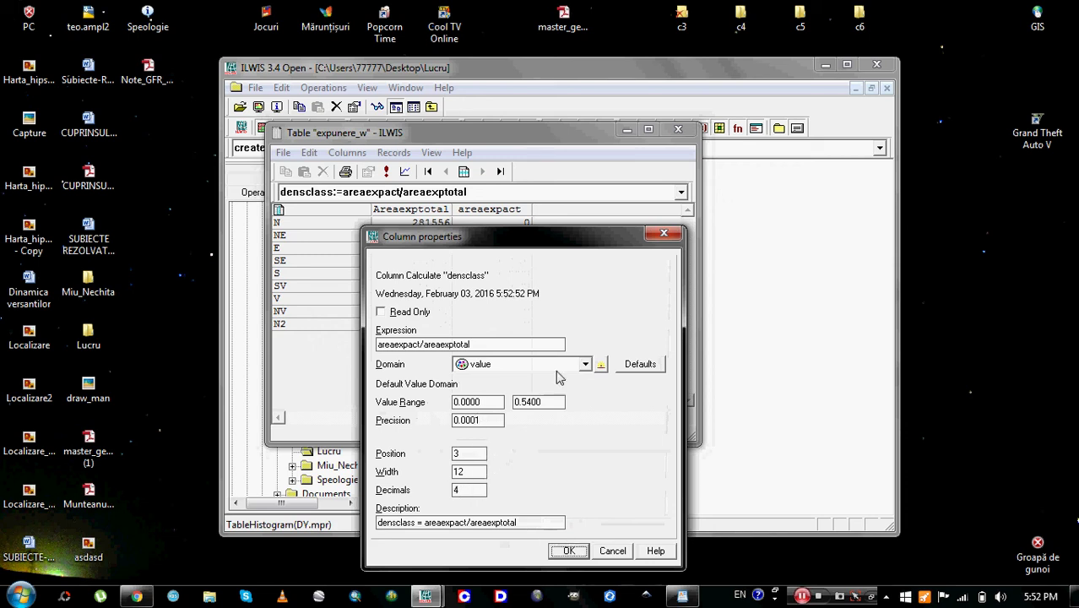
Step: Change the densclass column's properties to show 4 decimals
{"action": "left_click", "coordinate": [570, 209]}
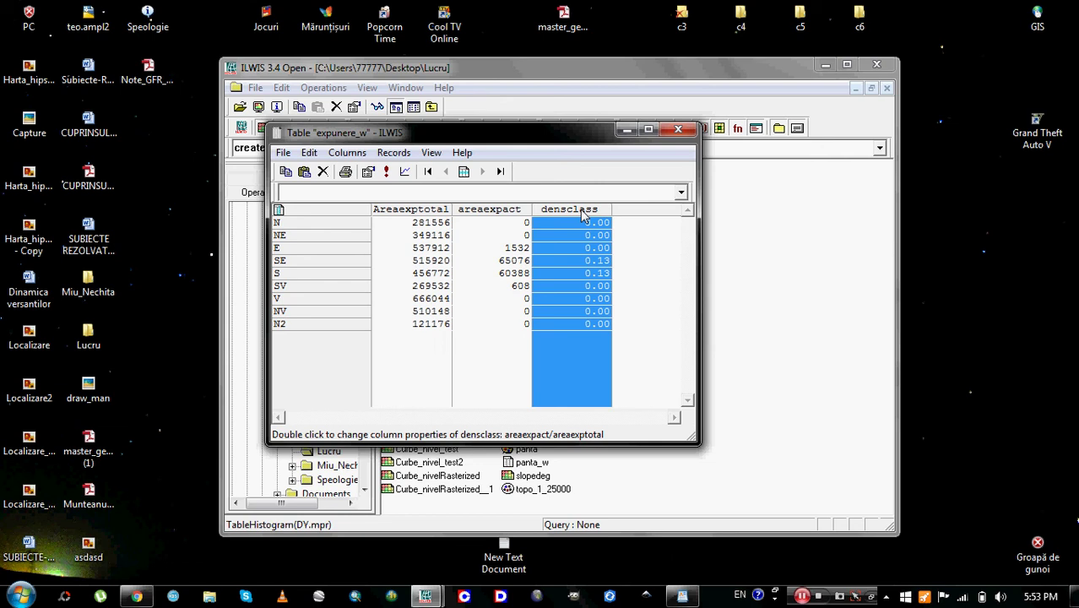
{"action": "right_click", "coordinate": [581, 211]}
{"action": "left_click", "coordinate": [629, 337]}
{"action": "key", "text": "Tab"}
{"action": "key", "text": "Tab"}
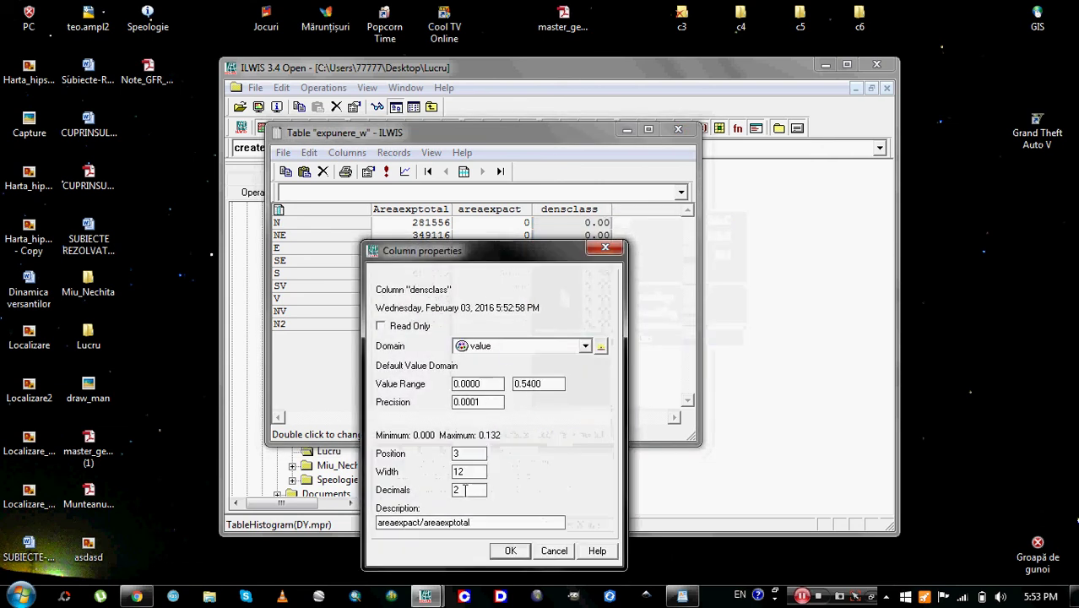
{"action": "type", "text": "4"}
{"action": "left_click", "coordinate": [512, 550]}
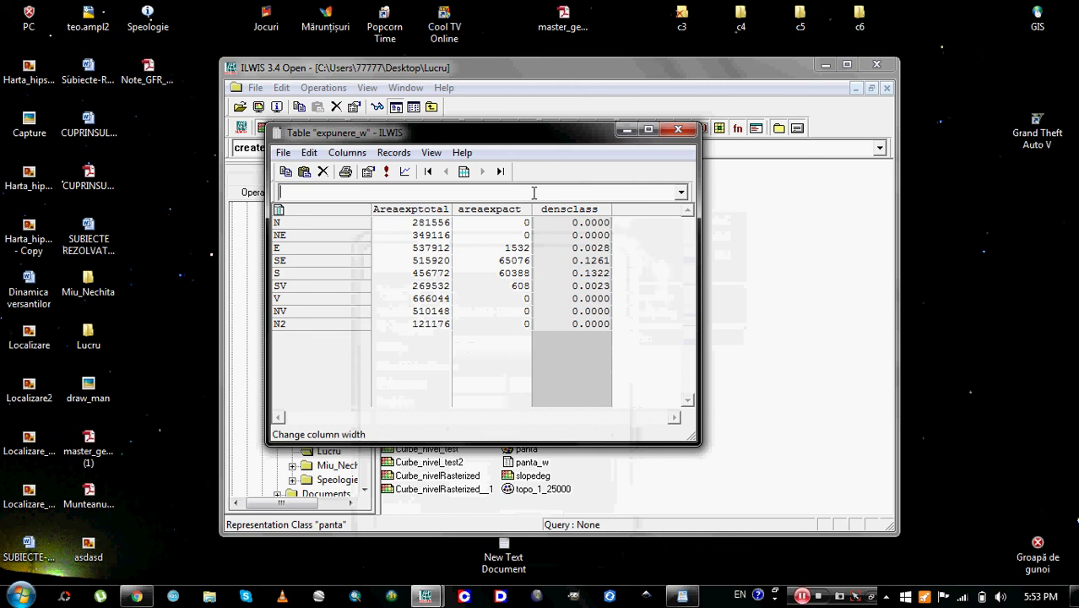
Step: Create the column Dclas:=iff(densclass=0,0.0001,densclass) with the default column properties
{"action": "type", "text": "Dclass"}
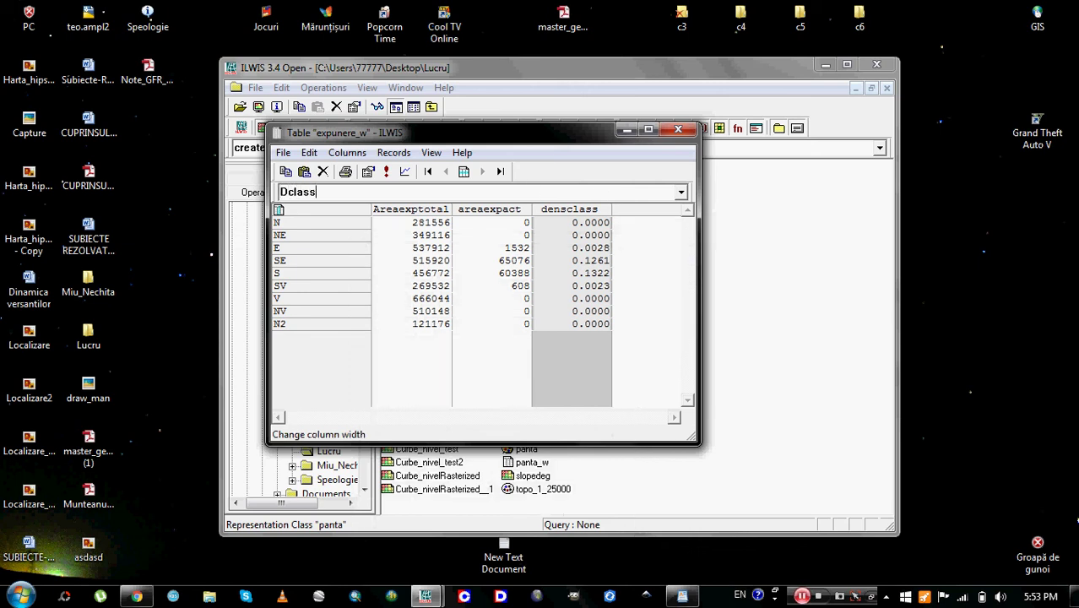
{"action": "key", "text": "BackSpace"}
{"action": "type", "text": ":=iff(densclas"}
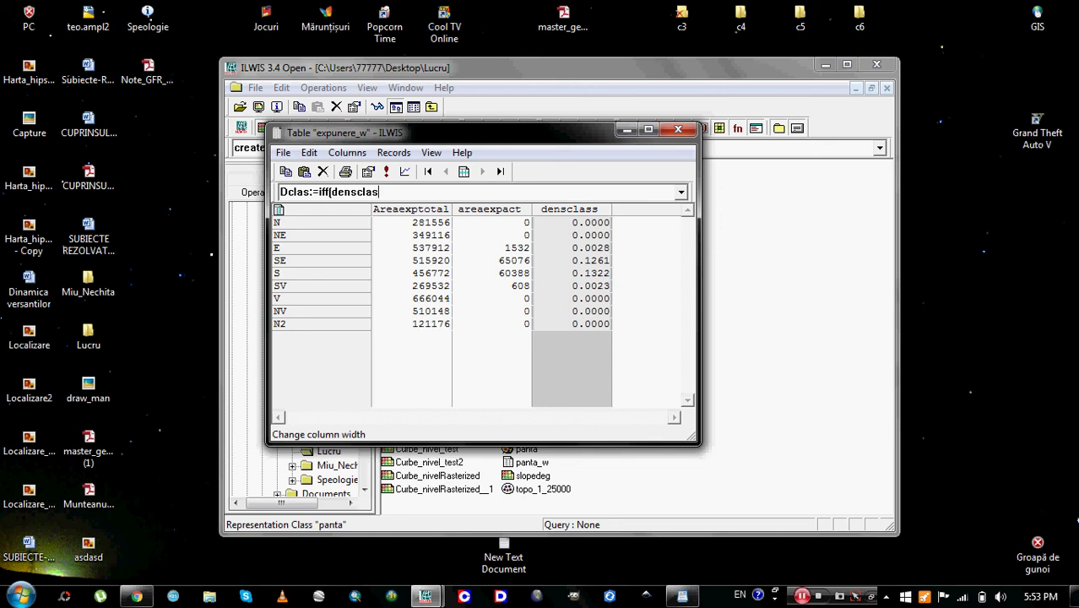
{"action": "type", "text": "s=0,0.0001,d"}
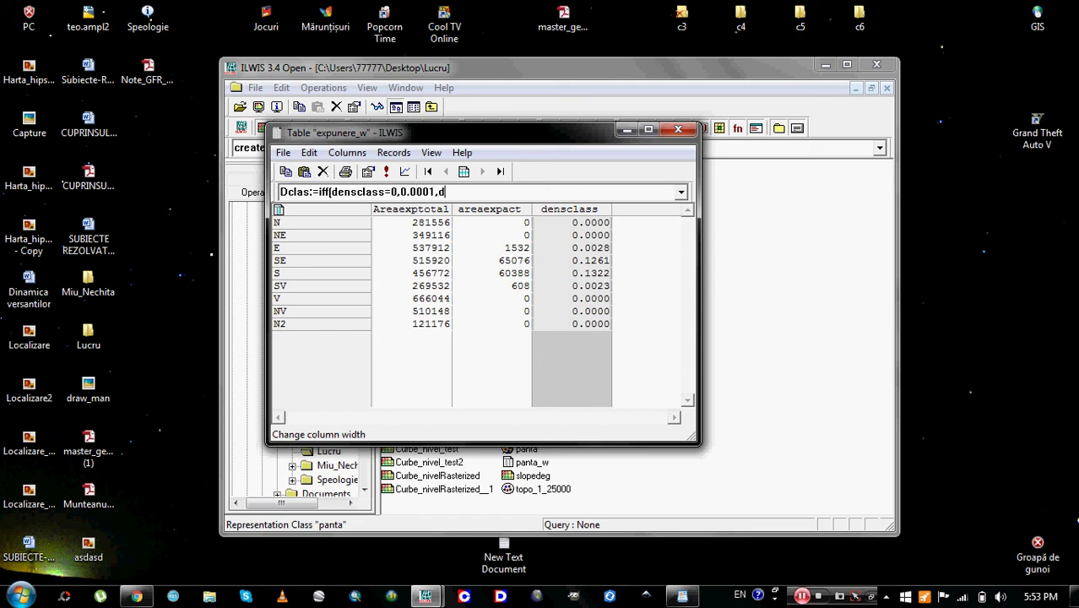
{"action": "type", "text": "ensclass)"}
{"action": "key", "text": "Return"}
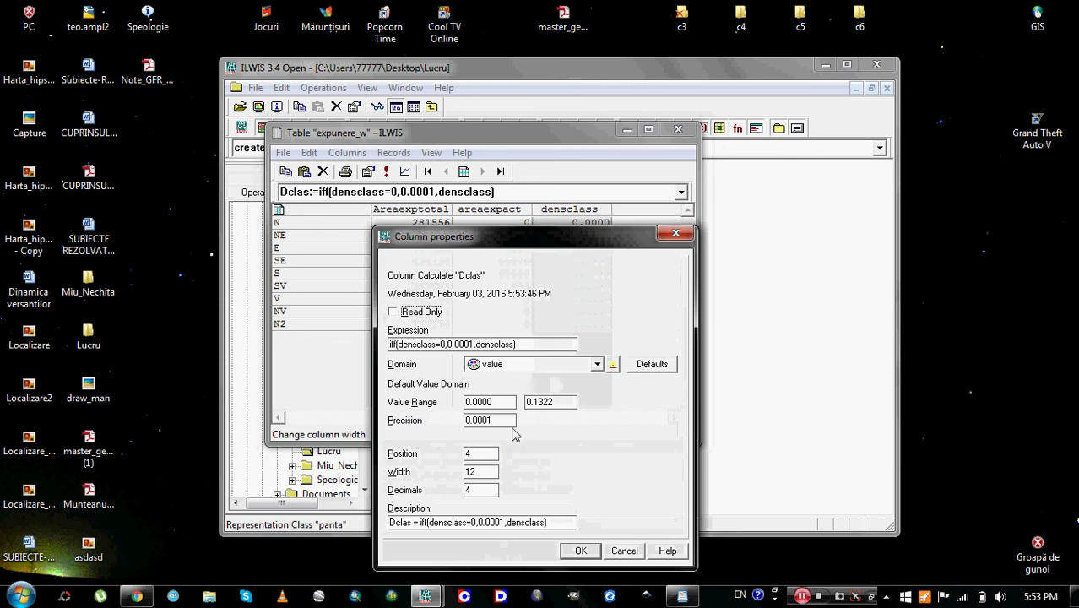
{"action": "left_click", "coordinate": [568, 549]}
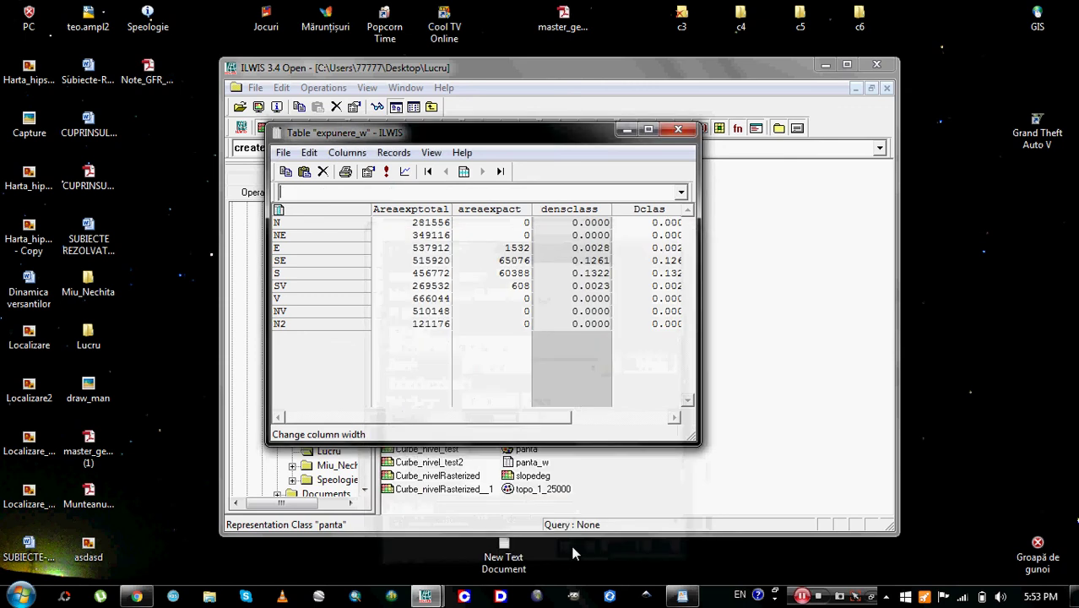
Step: Begin the weight column's formula in the table's command line as weight:ln(Dclas/
{"action": "left_click", "coordinate": [576, 417]}
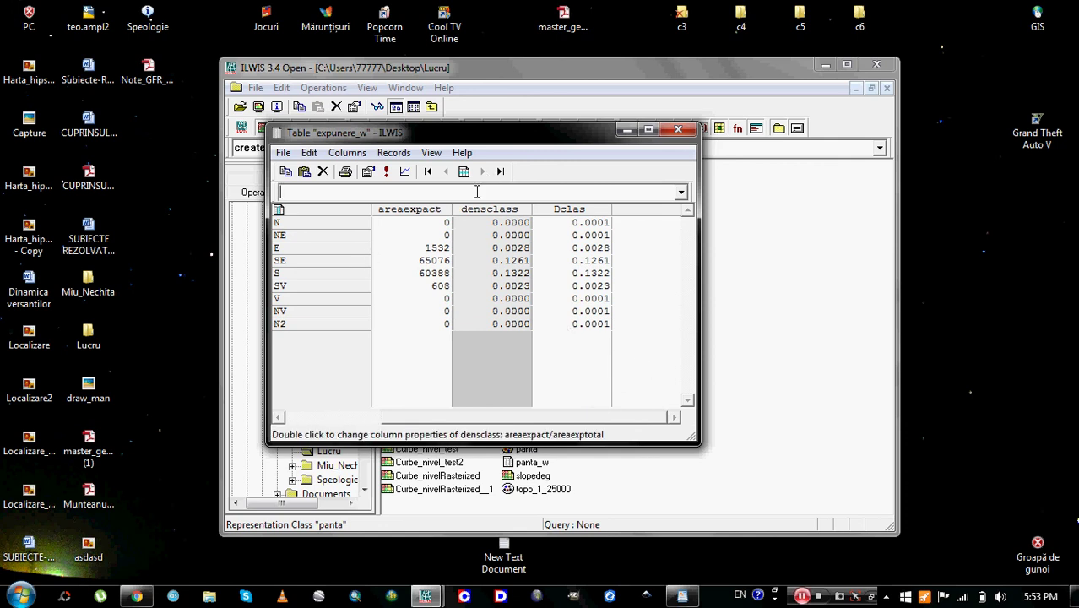
{"action": "type", "text": "weight:=="}
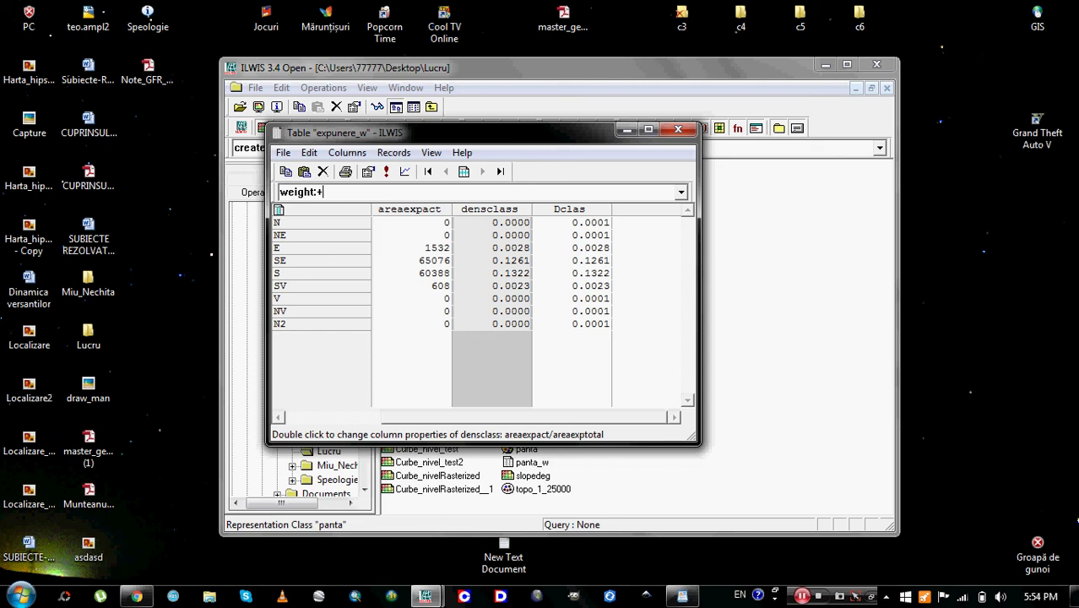
{"action": "key", "text": "BackSpace"}
{"action": "type", "text": "=ln"}
{"action": "key", "text": "BackSpace"}
{"action": "key", "text": "BackSpace"}
{"action": "key", "text": "BackSpace"}
{"action": "type", "text": "ln(Dclas"}
{"action": "type", "text": "/"}
Step: Look up the densmap value in the WordPad note, append 0.0344 as the weight formula's divisor, and try to run it
{"action": "left_click", "coordinate": [682, 596]}
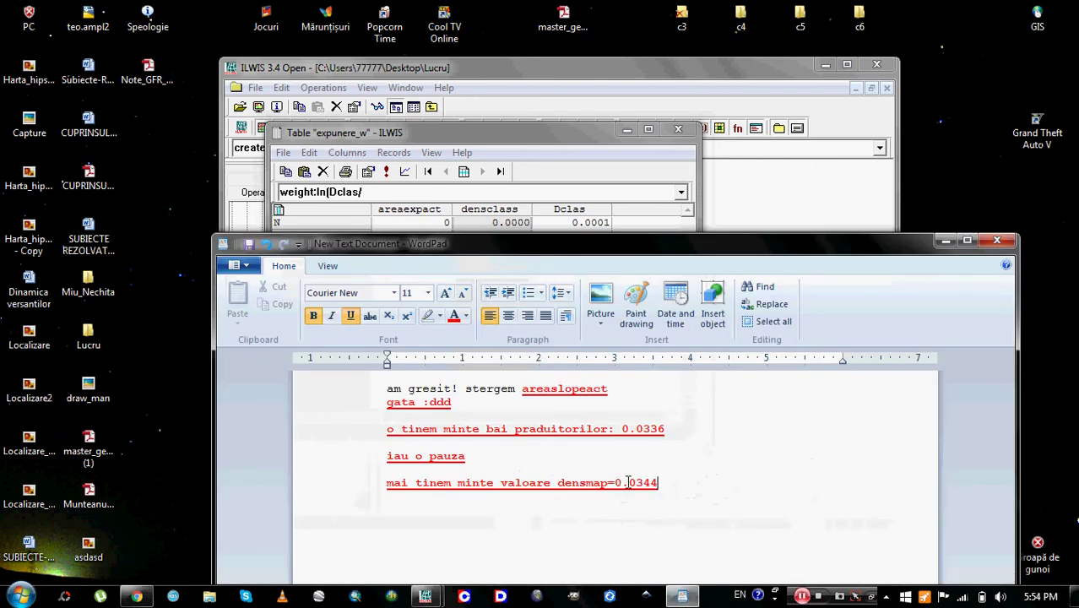
{"action": "left_click_drag", "start_coordinate": [657, 482], "coordinate": [617, 478]}
{"action": "left_click", "coordinate": [945, 241]}
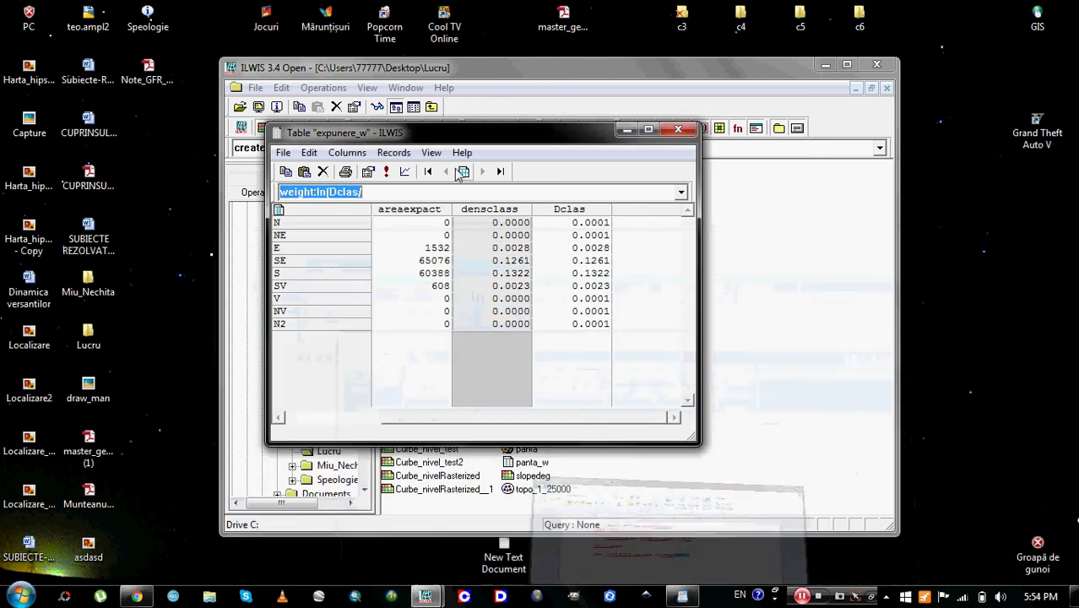
{"action": "left_click", "coordinate": [384, 191]}
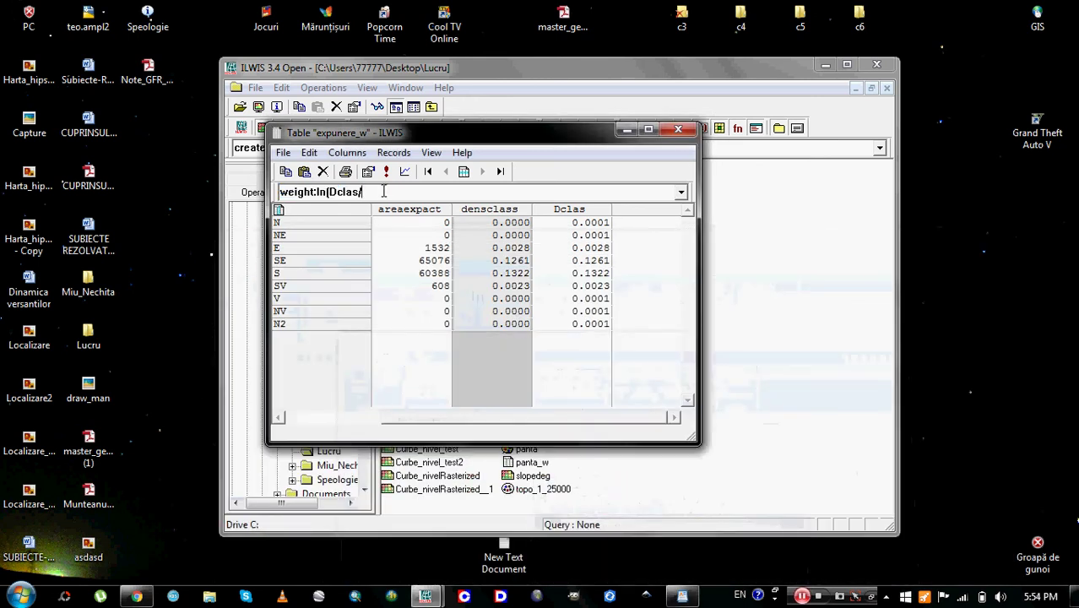
{"action": "type", "text": "0.0"}
{"action": "left_click", "coordinate": [675, 598]}
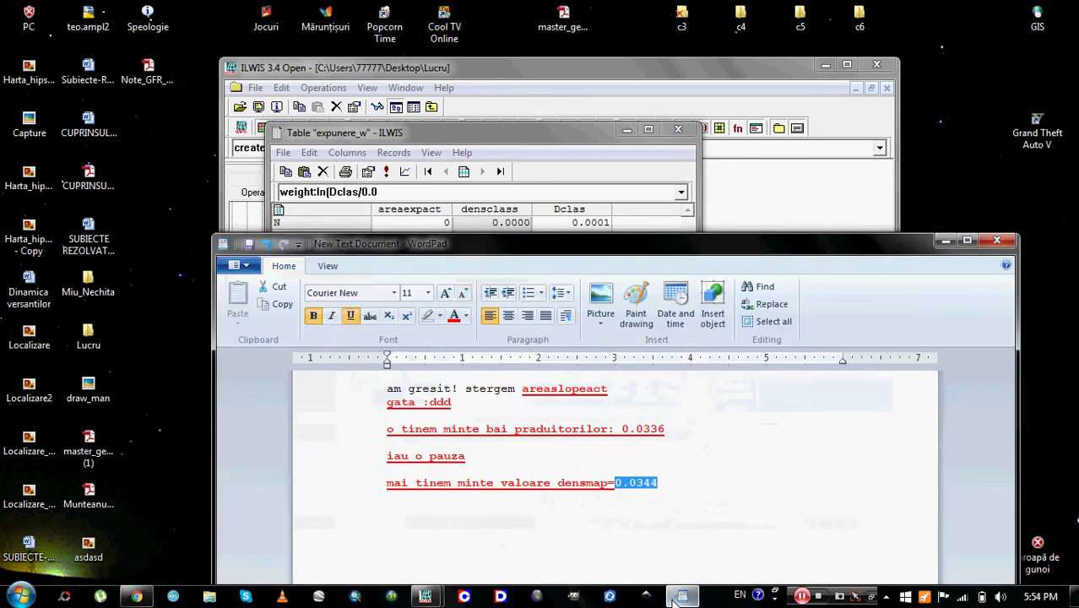
{"action": "left_click", "coordinate": [673, 600]}
{"action": "left_click", "coordinate": [421, 193]}
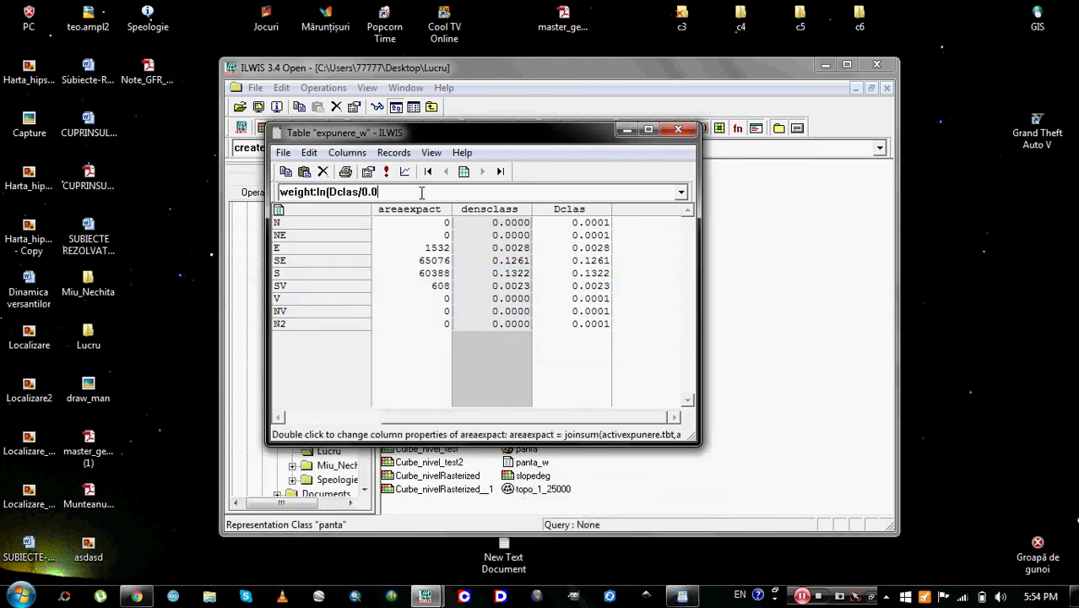
{"action": "type", "text": "344"}
{"action": "key", "text": "Return"}
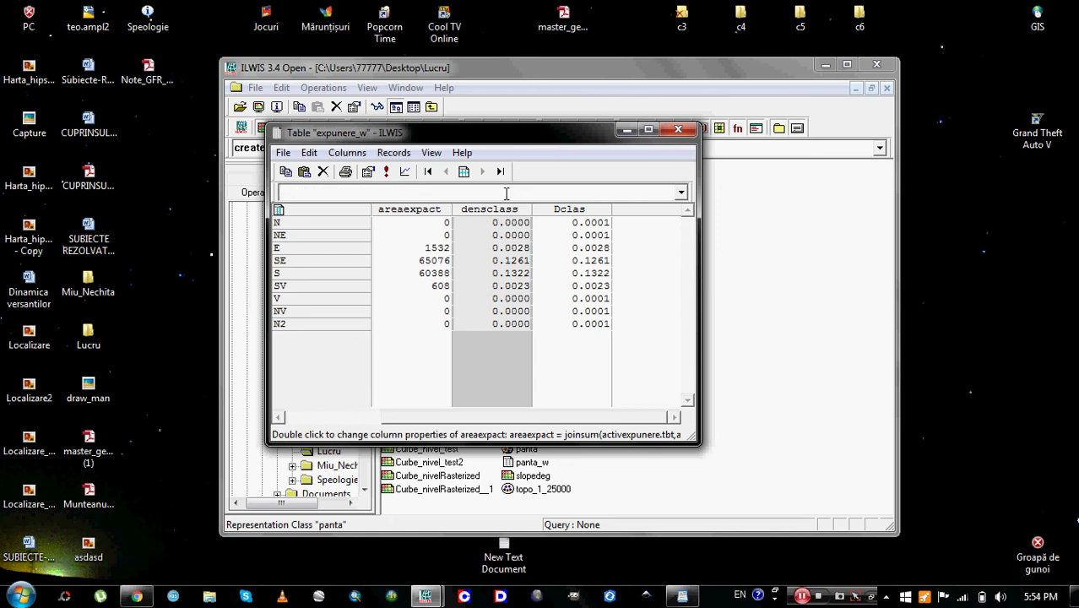
Step: Correct the previously entered weight formula to weight:=ln(Dclas/0.0344) and create the column with the default column properties
{"action": "mouse_move", "coordinate": [490, 418]}
{"action": "left_mouse_down"}
{"action": "mouse_move", "coordinate": [424, 423]}
{"action": "mouse_move", "coordinate": [500, 420]}
{"action": "left_mouse_up"}
{"action": "left_click", "coordinate": [682, 192]}
{"action": "left_click", "coordinate": [342, 207]}
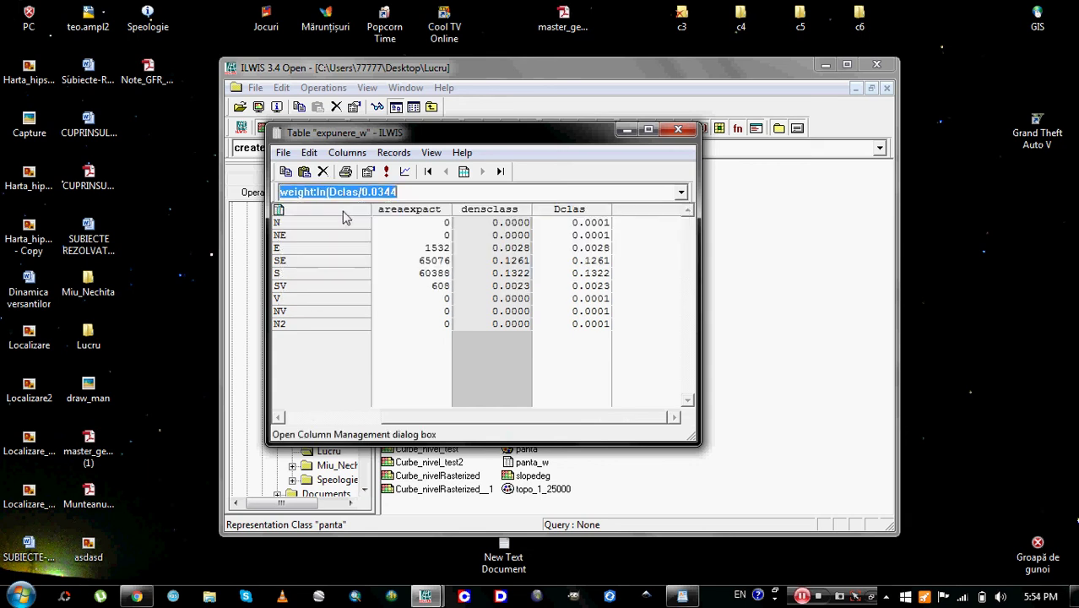
{"action": "left_click", "coordinate": [417, 193]}
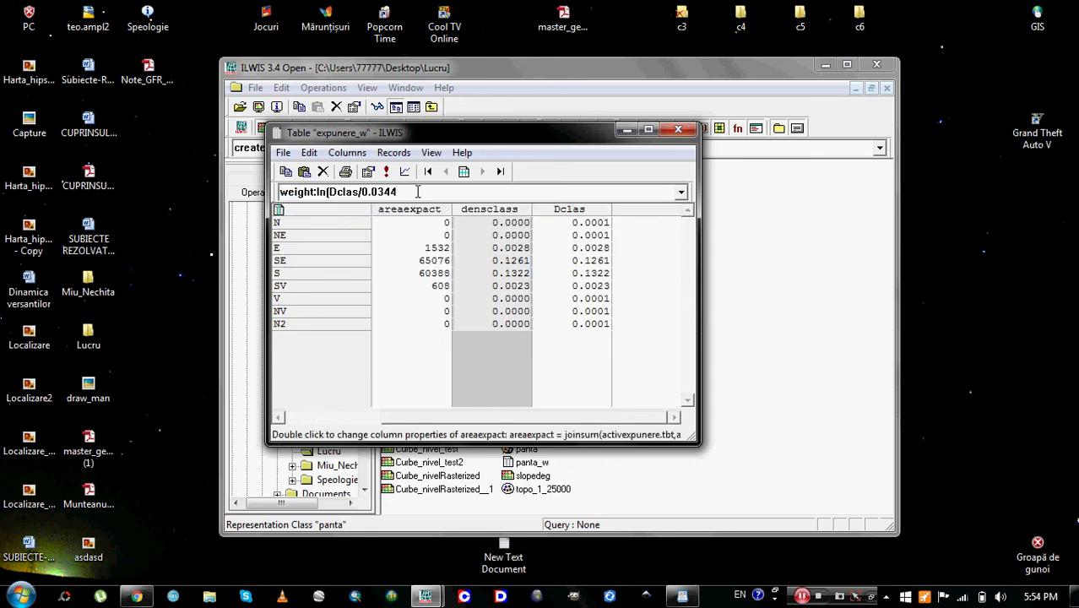
{"action": "left_click", "coordinate": [317, 193]}
{"action": "type", "text": "="}
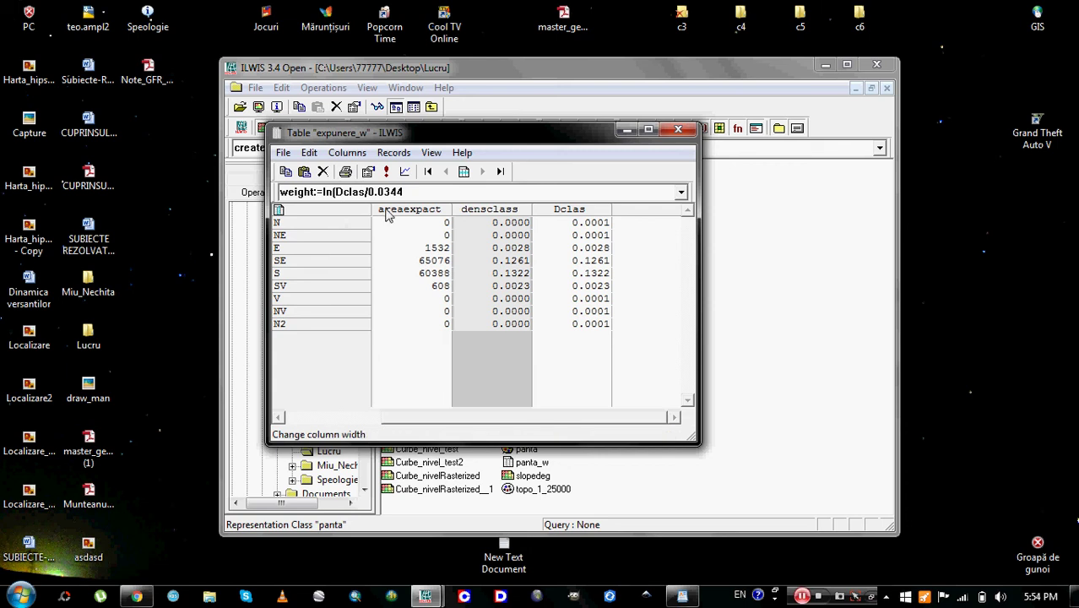
{"action": "left_click", "coordinate": [430, 193]}
{"action": "type", "text": ")"}
{"action": "key", "text": "Return"}
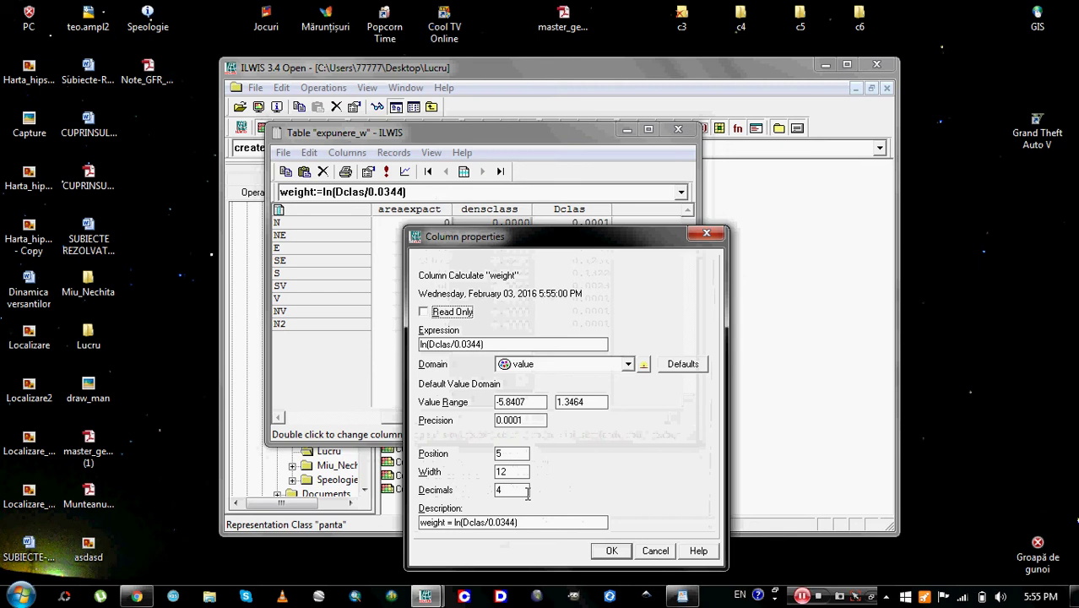
{"action": "left_click", "coordinate": [611, 550]}
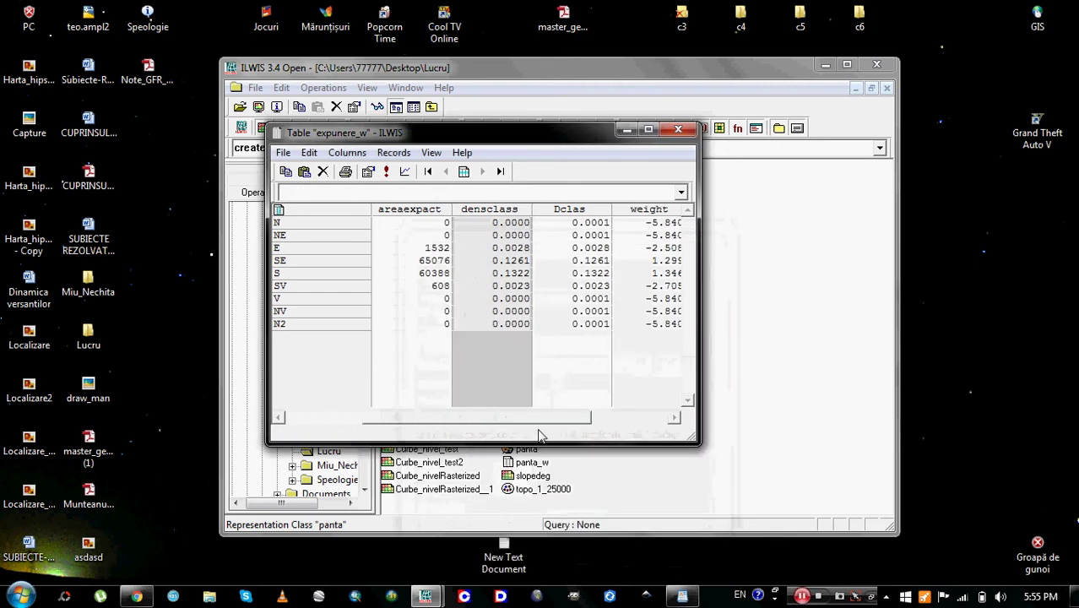
{"action": "left_click_drag", "start_coordinate": [519, 420], "coordinate": [631, 436]}
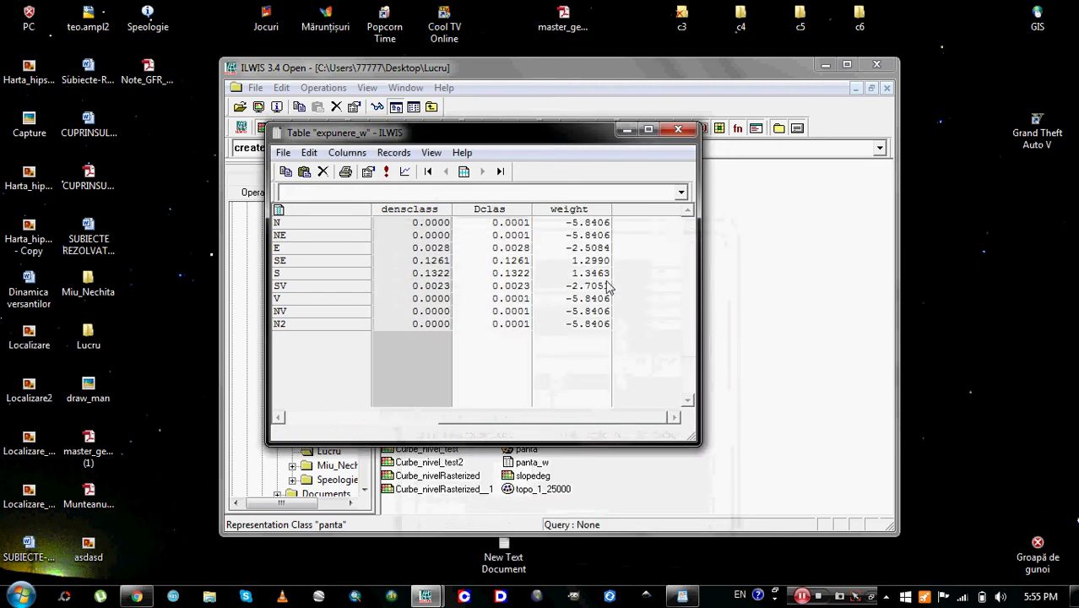
{"action": "left_click_drag", "start_coordinate": [559, 135], "coordinate": [586, 139]}
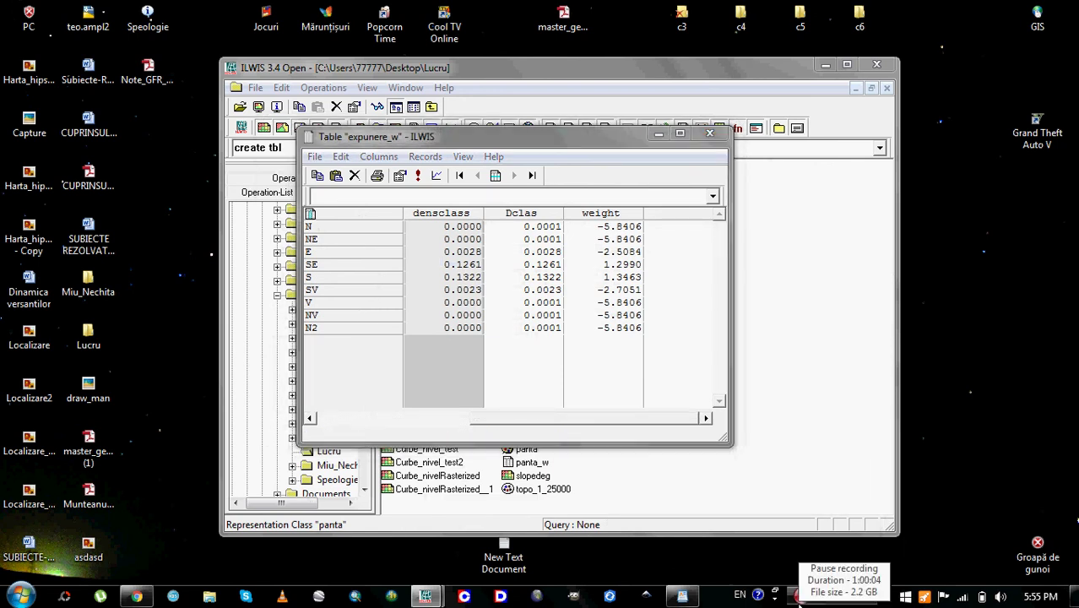
{"action": "left_click", "coordinate": [798, 595]}
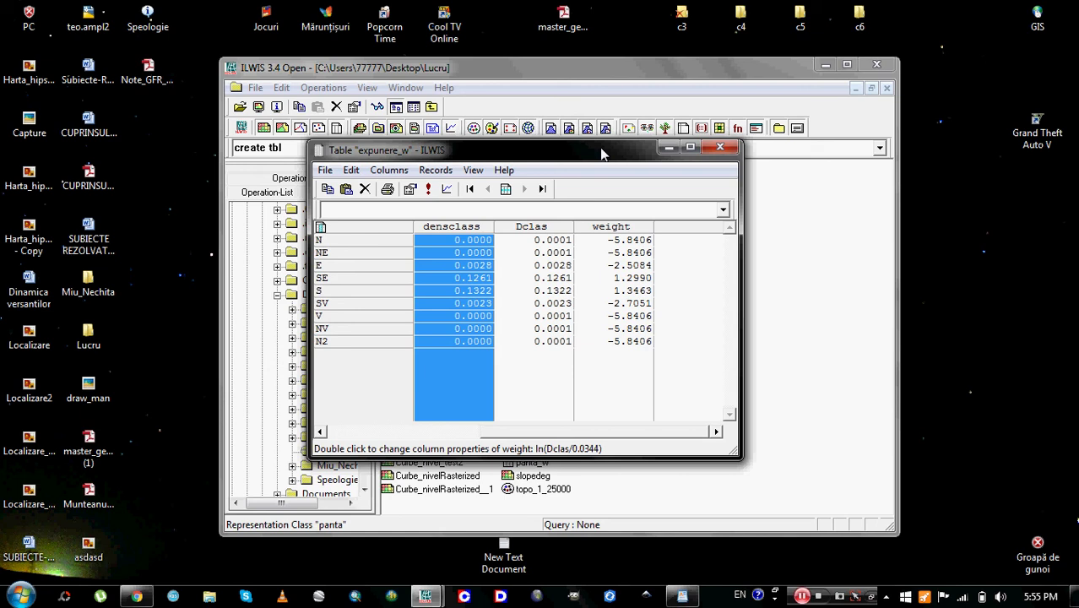
{"action": "left_click", "coordinate": [723, 210]}
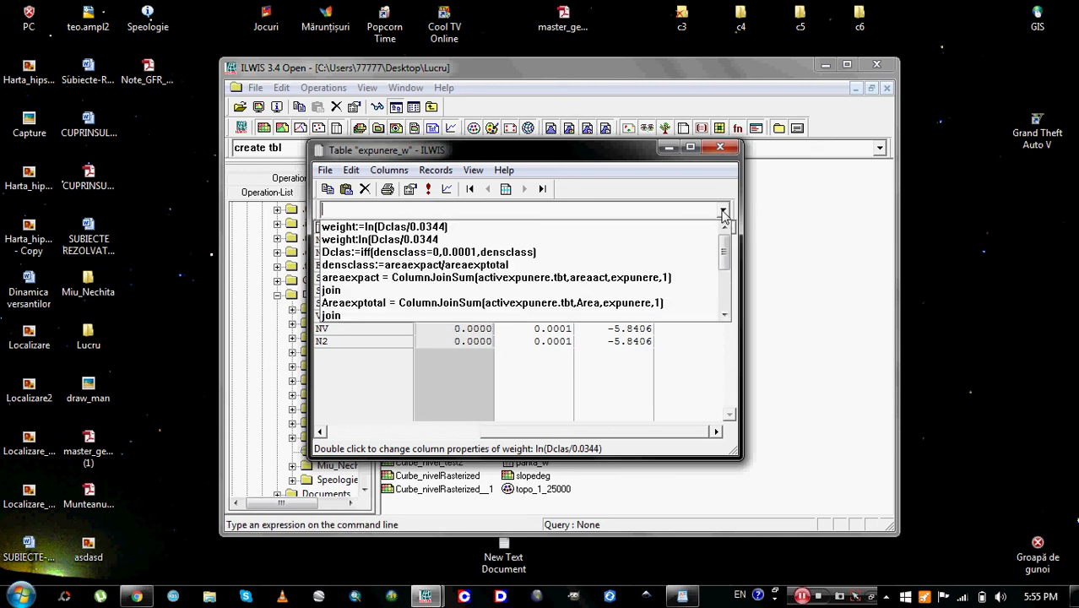
{"action": "left_click", "coordinate": [646, 160]}
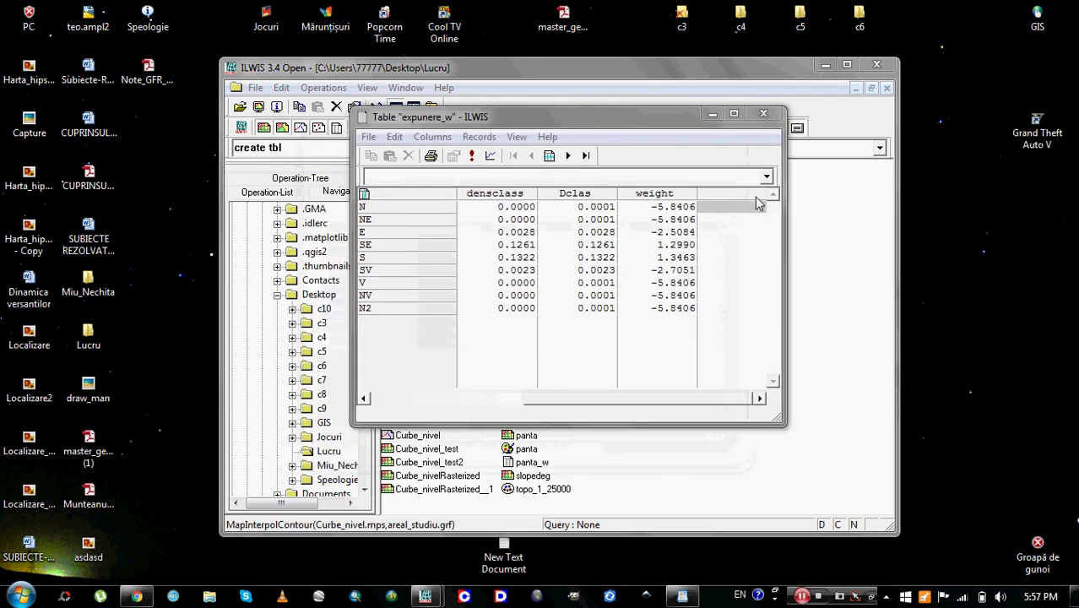
Step: Close the expunere_w table and set up an attribute map of the expunere raster using the expunere_w table
{"action": "left_click", "coordinate": [763, 113]}
{"action": "left_click", "coordinate": [324, 87]}
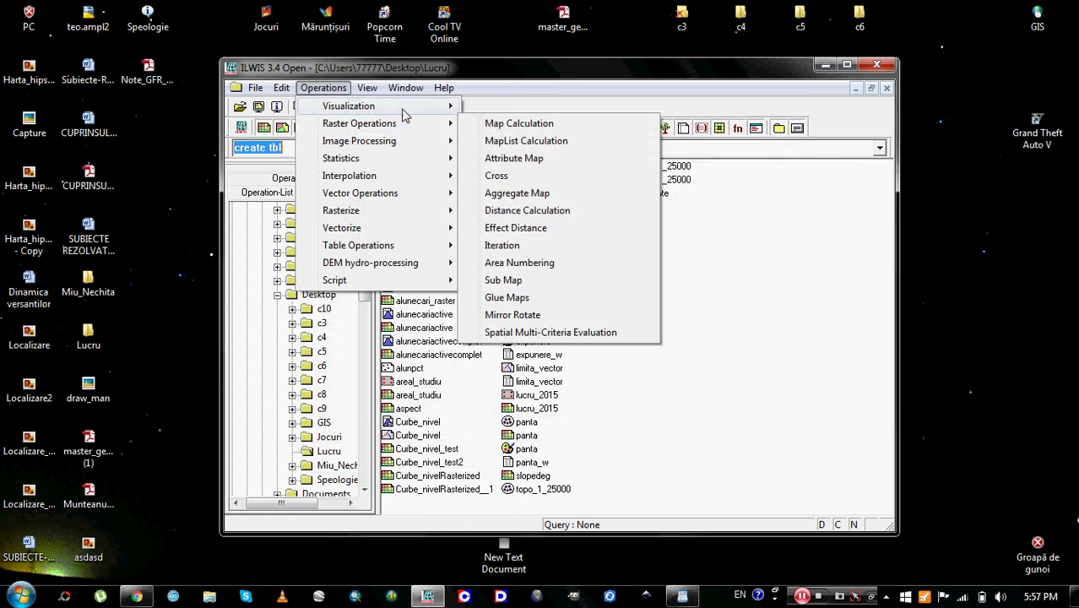
{"action": "mouse_move", "coordinate": [397, 123]}
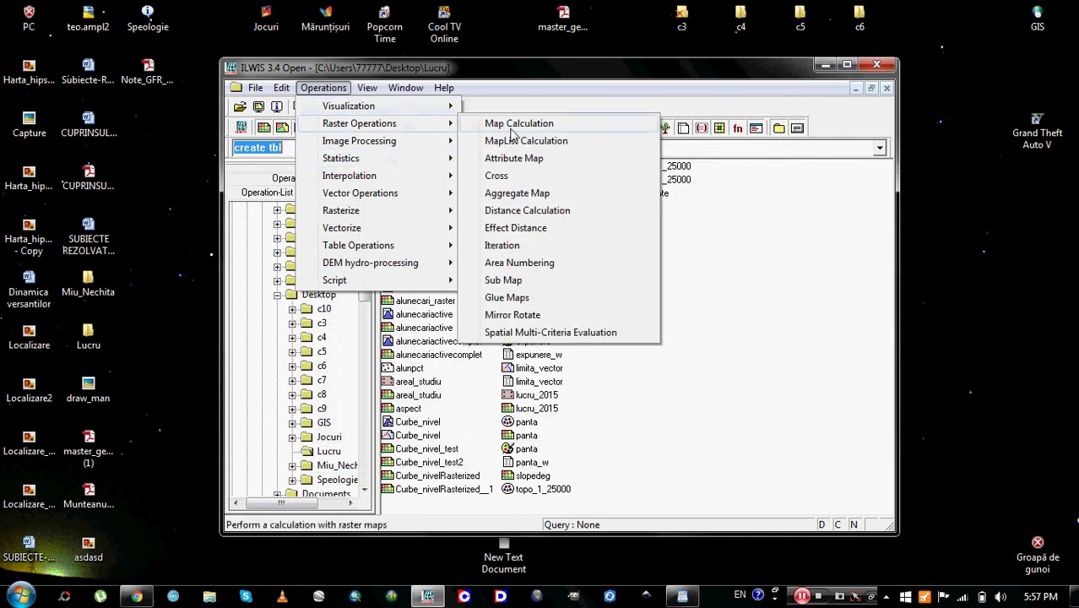
{"action": "left_click", "coordinate": [532, 160]}
{"action": "left_click", "coordinate": [566, 224]}
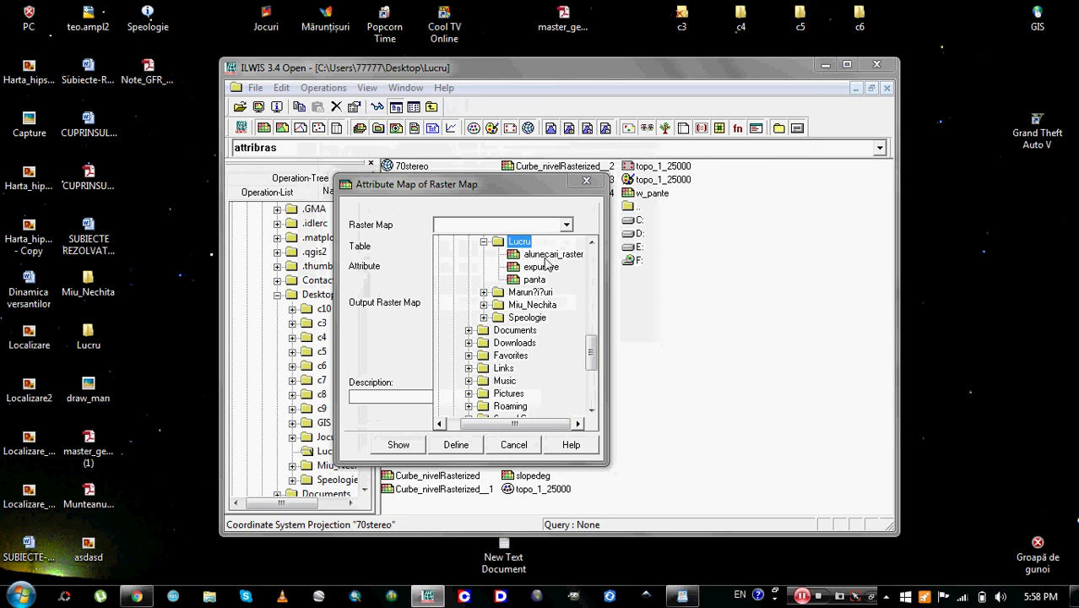
{"action": "left_click", "coordinate": [545, 267]}
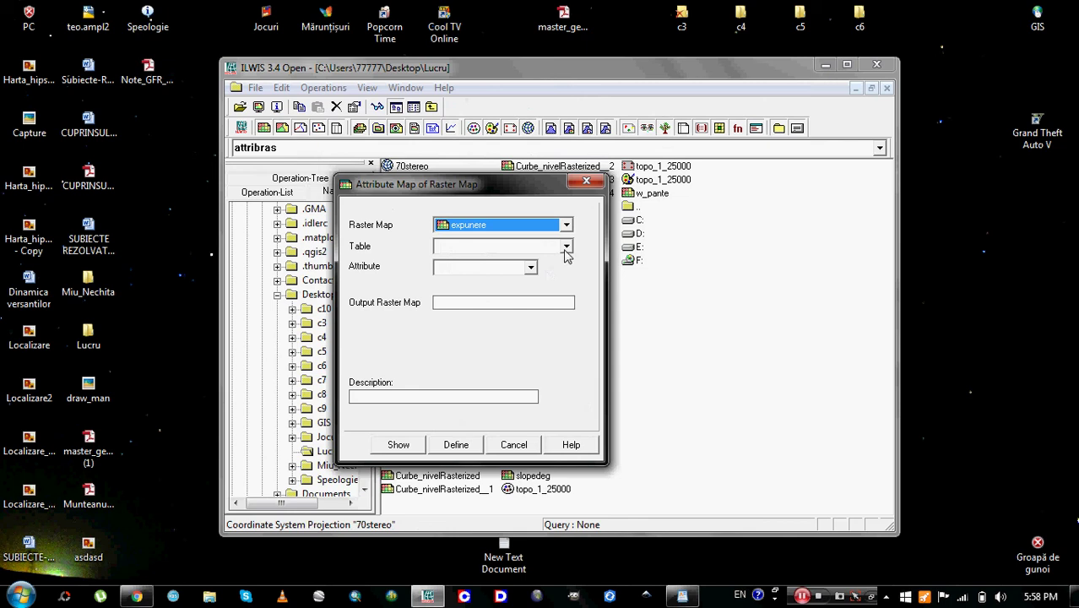
{"action": "left_click", "coordinate": [564, 248]}
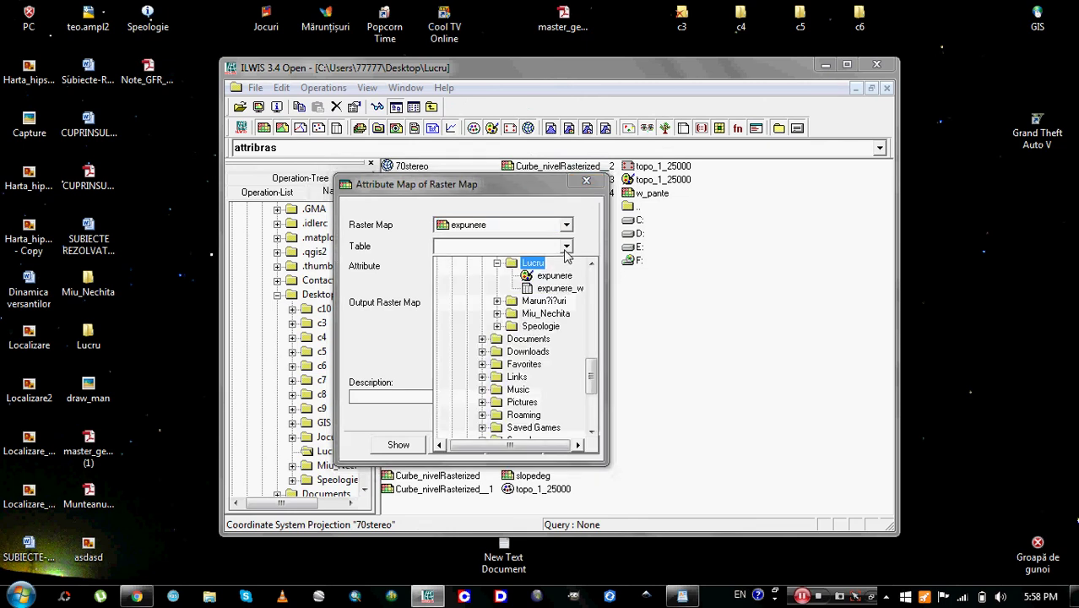
{"action": "left_click", "coordinate": [554, 288]}
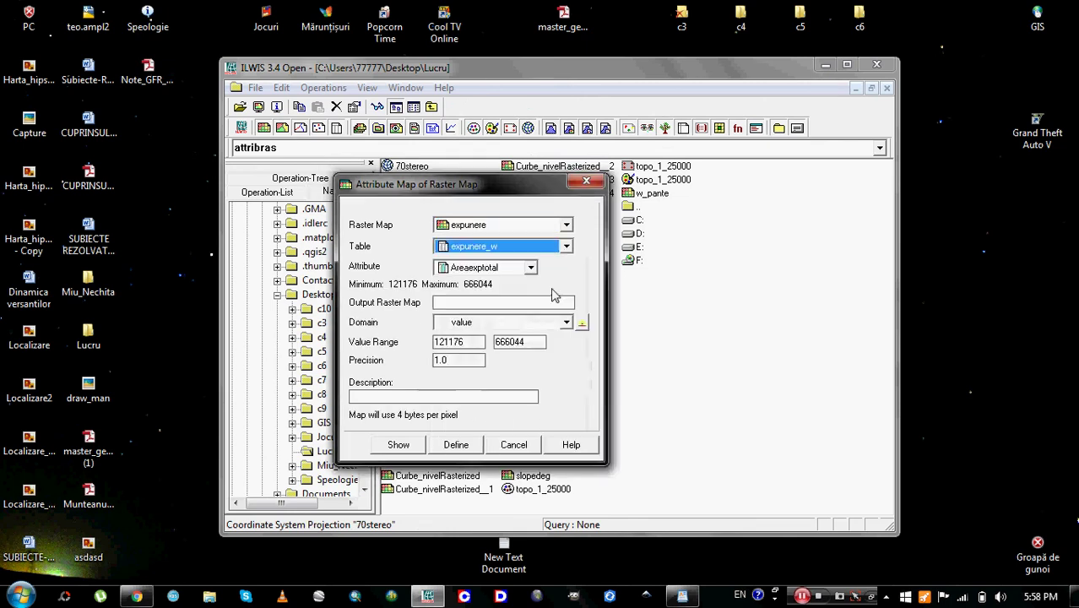
Step: Choose weight as the attribute, name the output raster map w_expunere, and display it with the default display options
{"action": "left_click", "coordinate": [530, 267]}
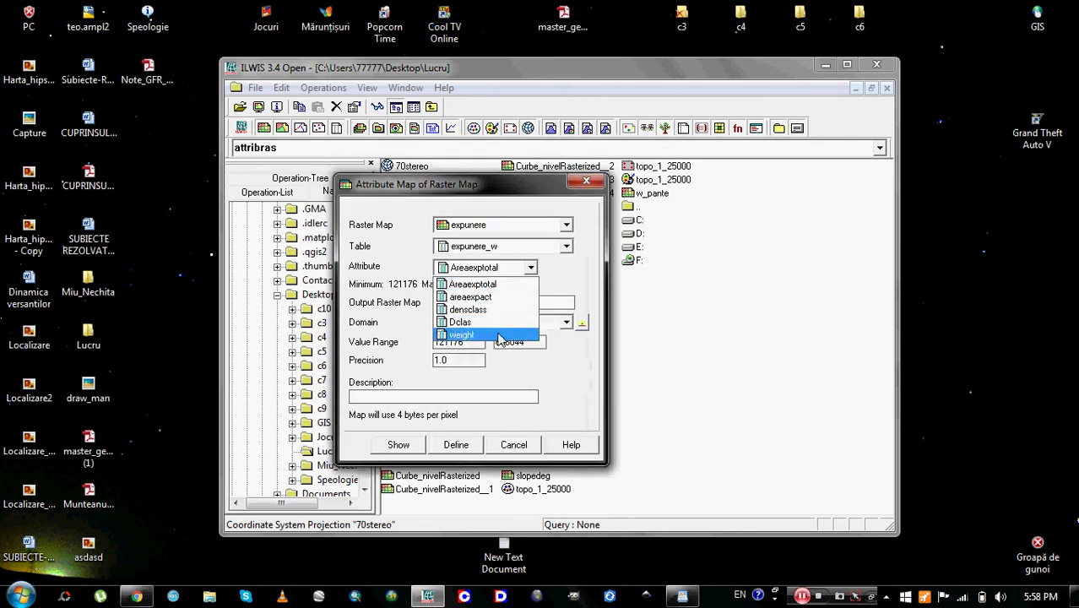
{"action": "left_click", "coordinate": [498, 335]}
{"action": "left_click", "coordinate": [513, 303]}
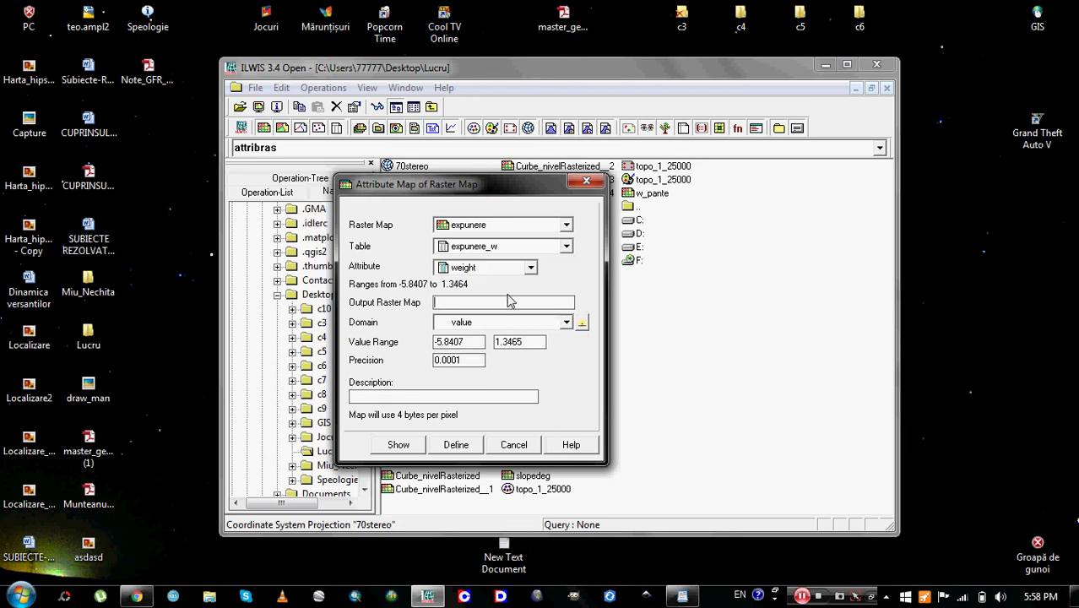
{"action": "type", "text": "w_expunere"}
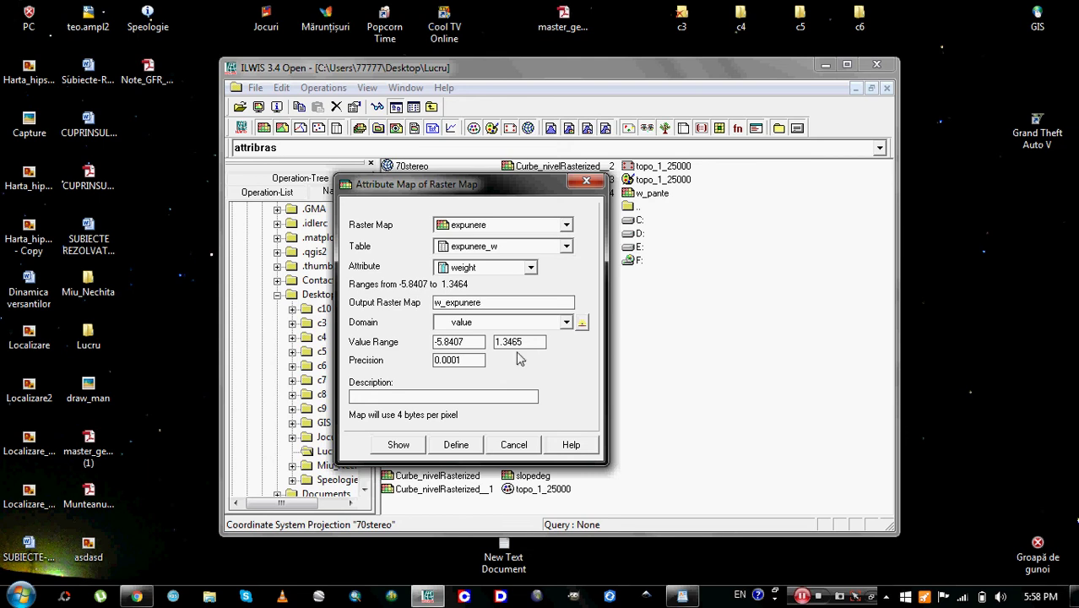
{"action": "left_click", "coordinate": [401, 447]}
{"action": "left_click", "coordinate": [528, 518]}
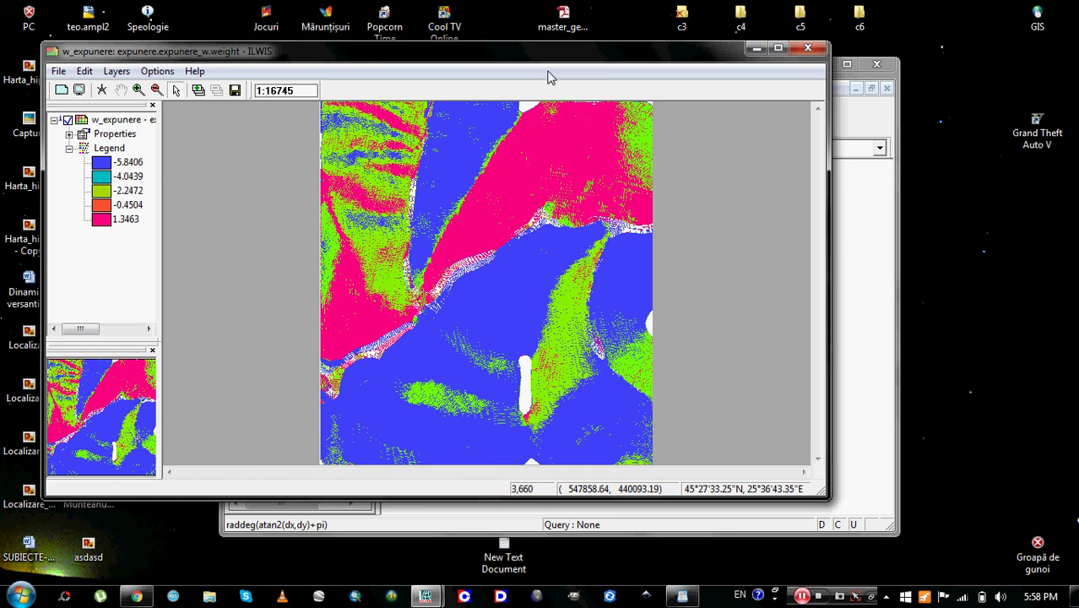
Step: Close the w_expunere map window
{"action": "left_click_drag", "start_coordinate": [510, 60], "coordinate": [535, 60]}
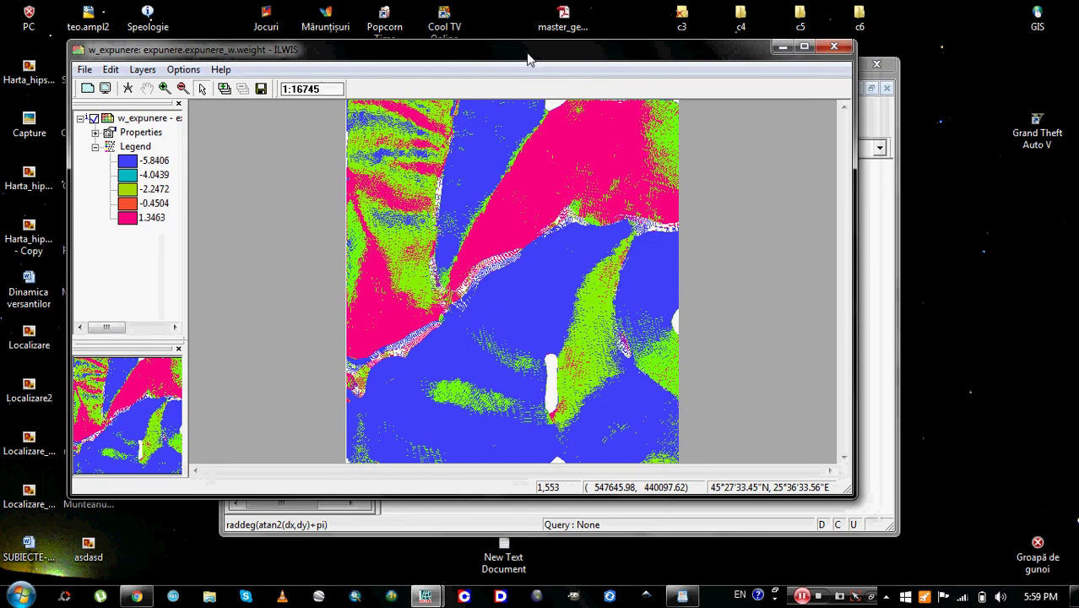
{"action": "left_click", "coordinate": [835, 49]}
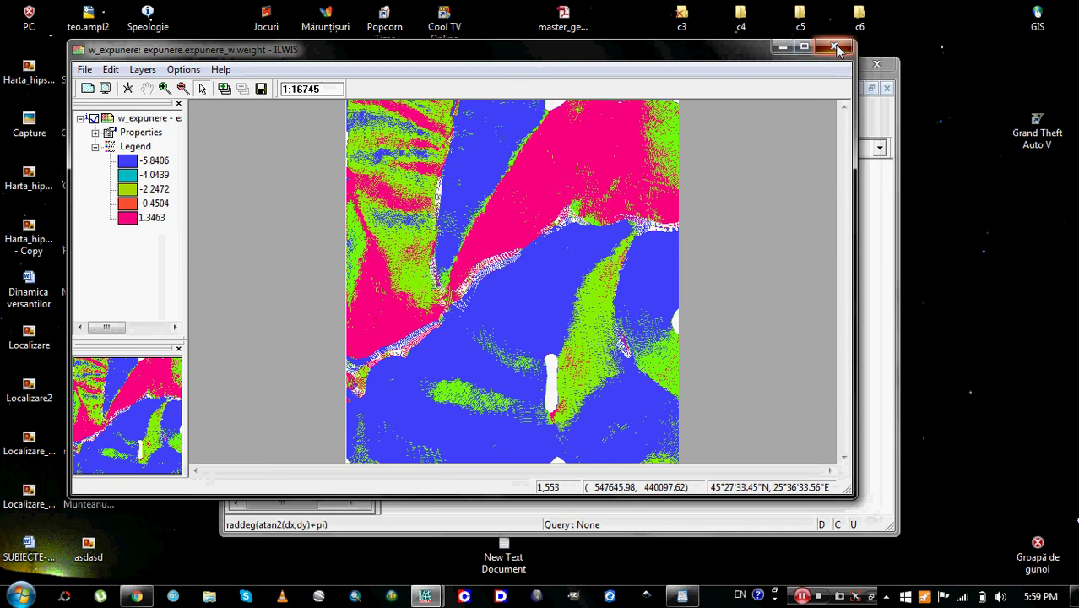
{"action": "left_click", "coordinate": [802, 596]}
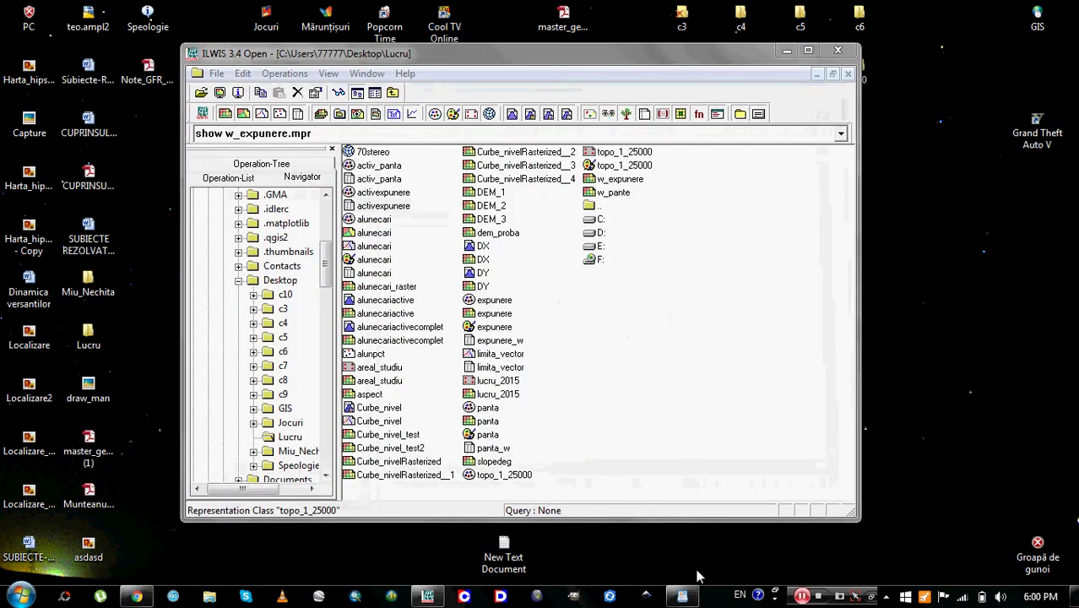
Step: Add the line "acum intersectam corespunzator,aferent cele 2 harti" at the end of the WordPad note and minimize it
{"action": "left_click", "coordinate": [682, 596]}
{"action": "left_click", "coordinate": [694, 482]}
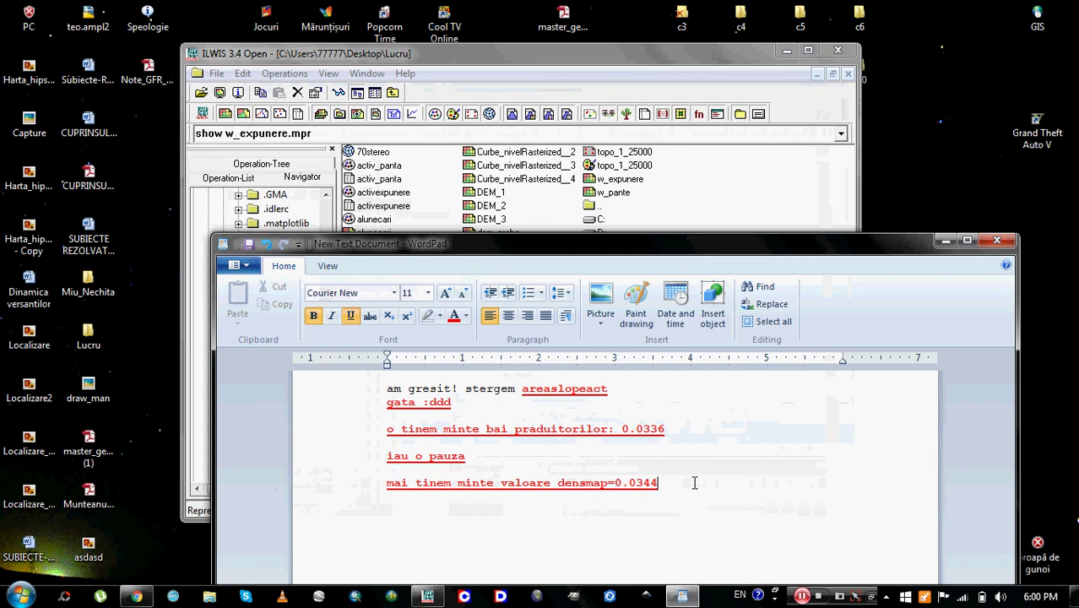
{"action": "key", "text": "Return"}
{"action": "type", "text": "acum intersec"}
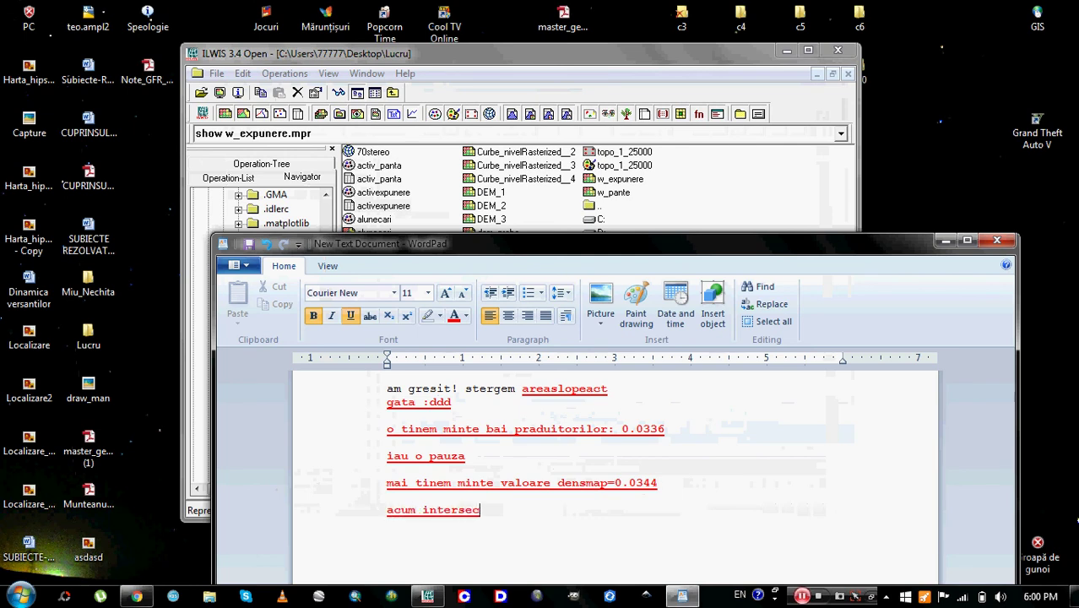
{"action": "type", "text": "tam coresp"}
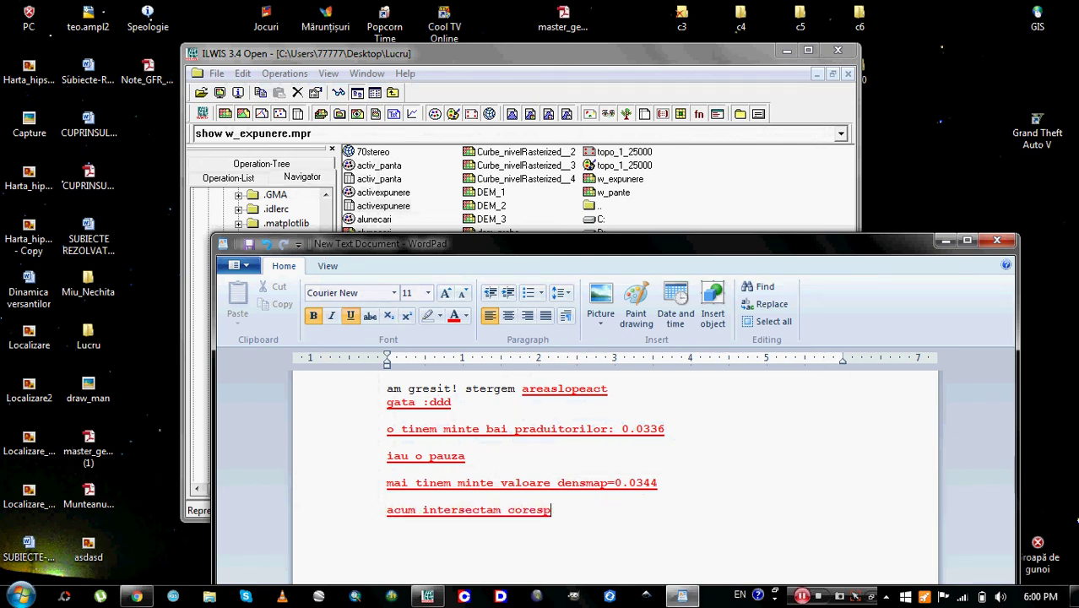
{"action": "type", "text": "unzator"}
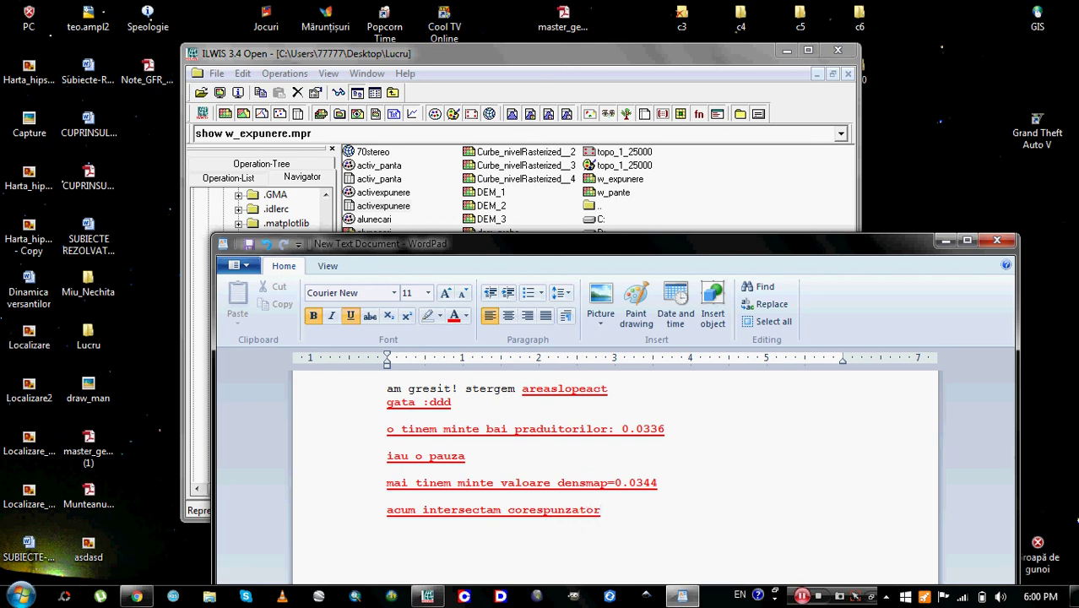
{"action": "type", "text": ",aferent cele 2 har"}
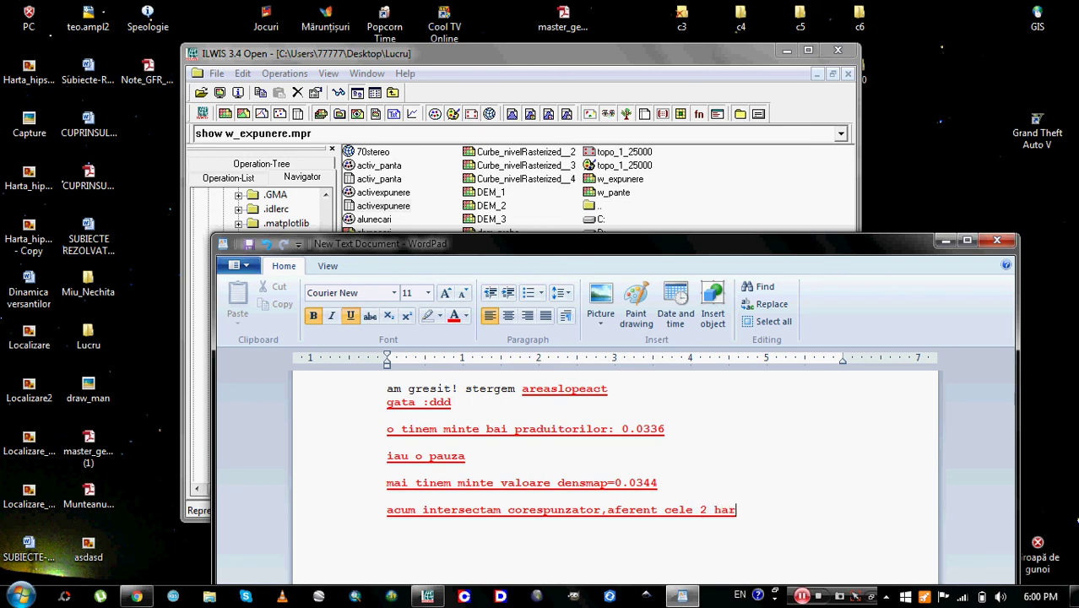
{"action": "type", "text": "ti"}
{"action": "left_click_drag", "start_coordinate": [756, 253], "coordinate": [739, 227]}
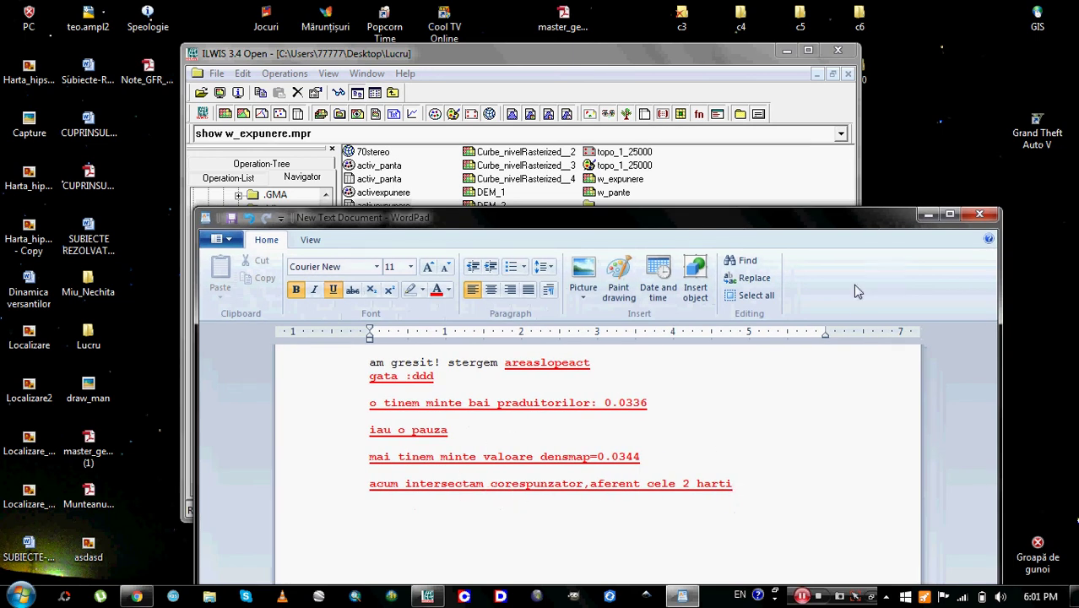
{"action": "left_click", "coordinate": [928, 214]}
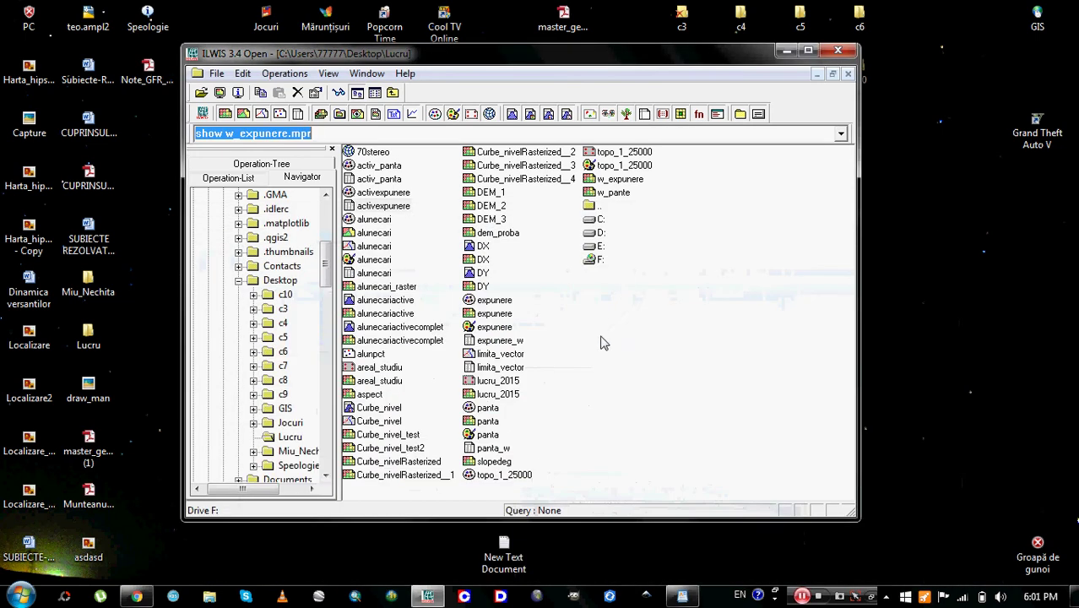
Step: Run the map calculation weight_final:=w_expunere+w_pante from the command line
{"action": "double_click", "coordinate": [415, 137]}
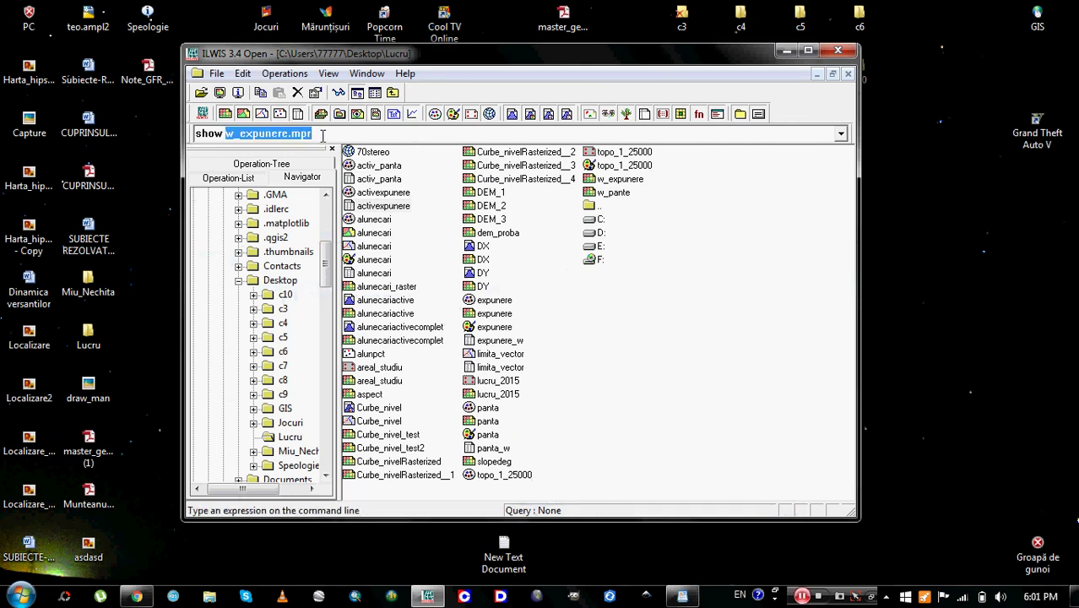
{"action": "key", "text": "ctrl+a"}
{"action": "type", "text": "weigh"}
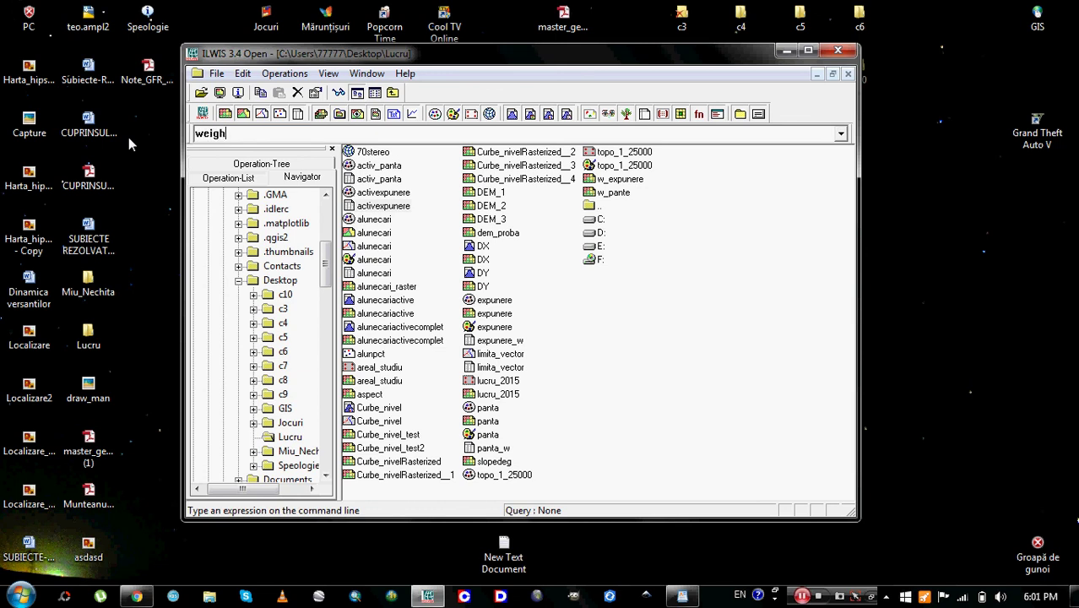
{"action": "type", "text": "t_final:="}
{"action": "type", "text": "w_expune"}
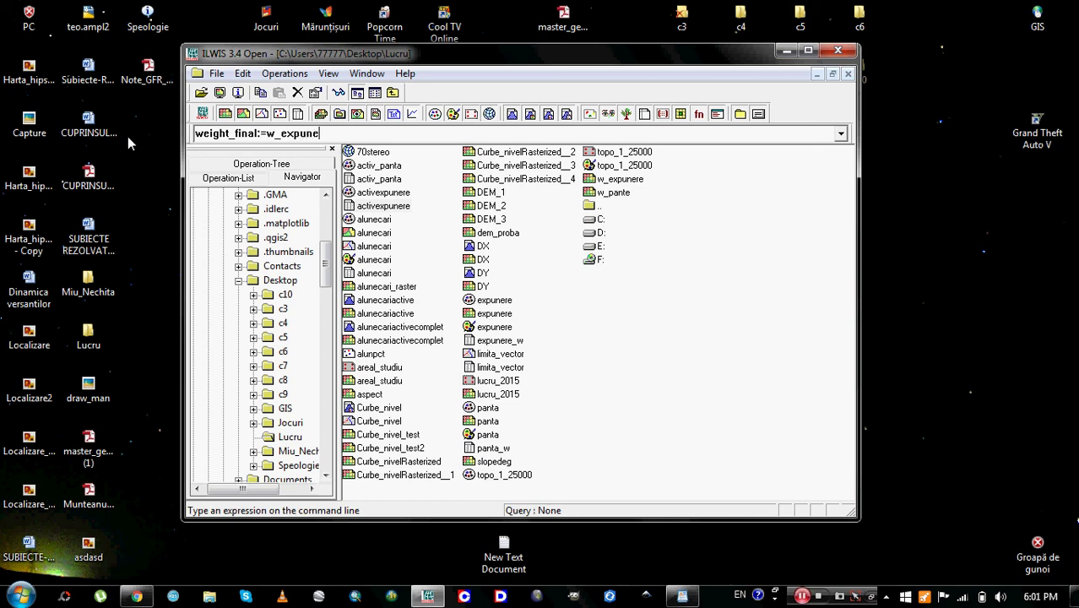
{"action": "type", "text": "re+w_panta"}
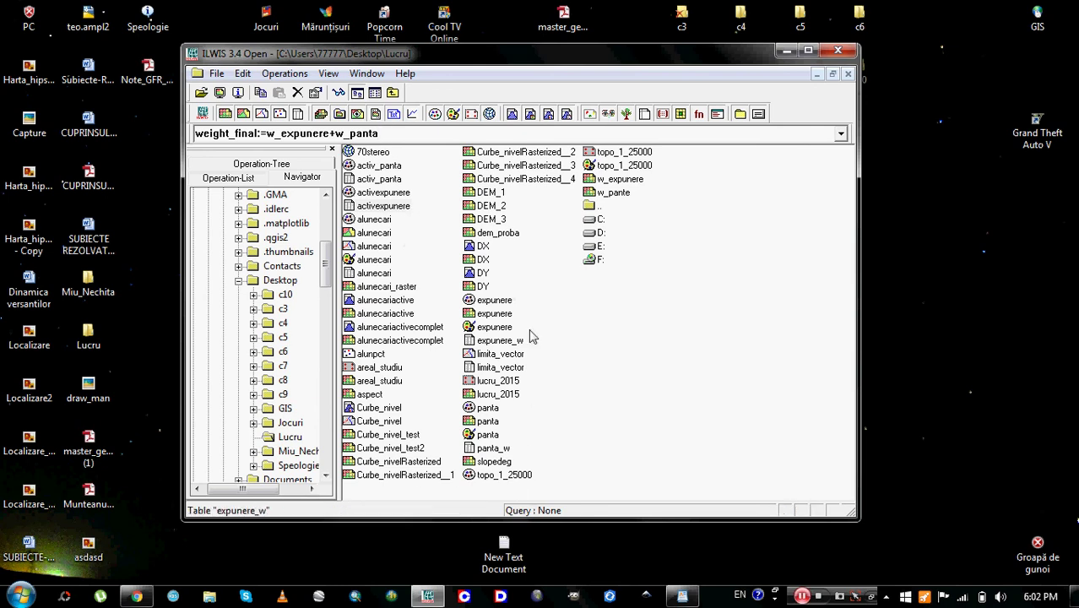
{"action": "left_click", "coordinate": [391, 136]}
{"action": "key", "text": "BackSpace"}
{"action": "type", "text": "e"}
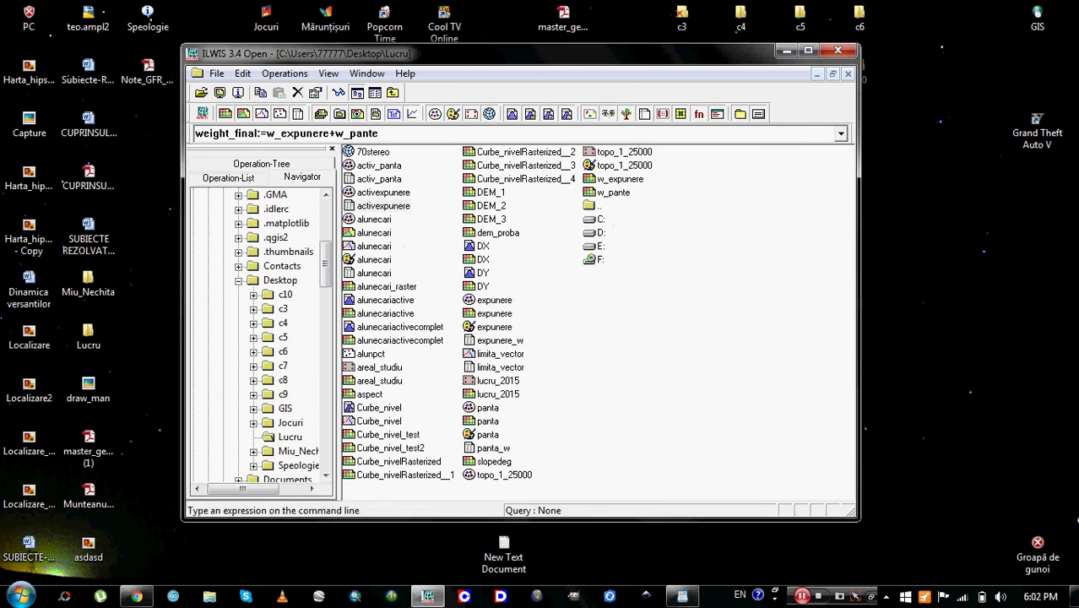
{"action": "key", "text": "Return"}
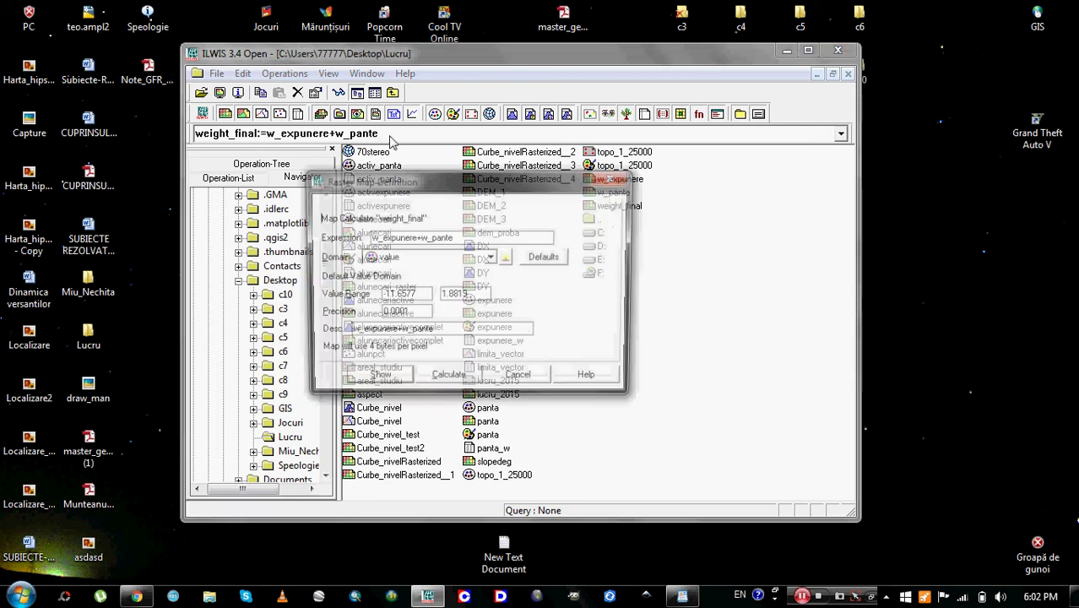
Step: Accept the default raster map definition and display options to calculate and show the weight_final map
{"action": "left_click", "coordinate": [388, 380]}
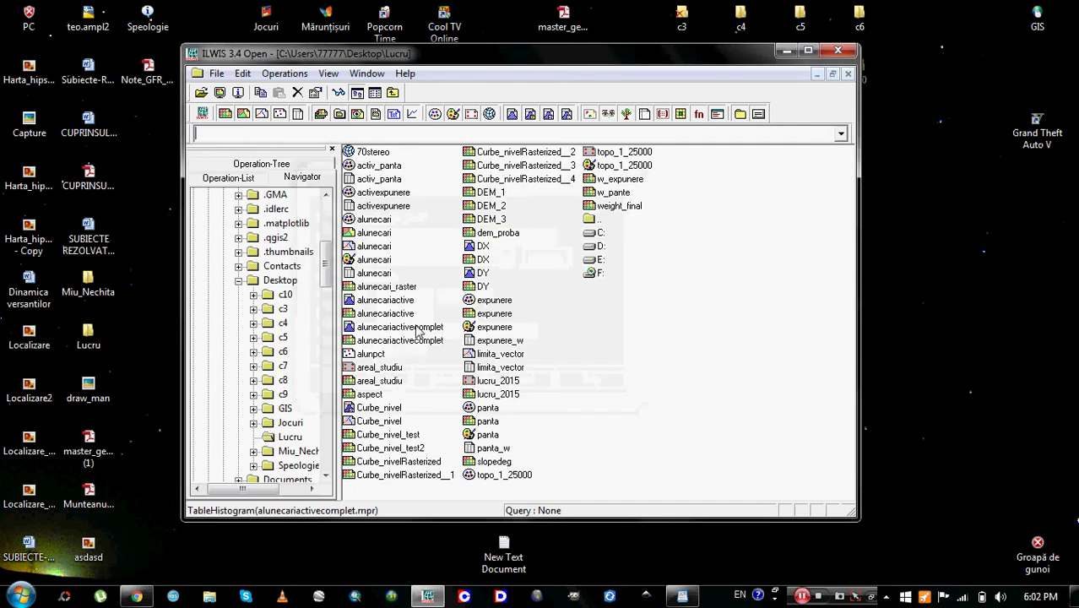
{"action": "left_click", "coordinate": [522, 500]}
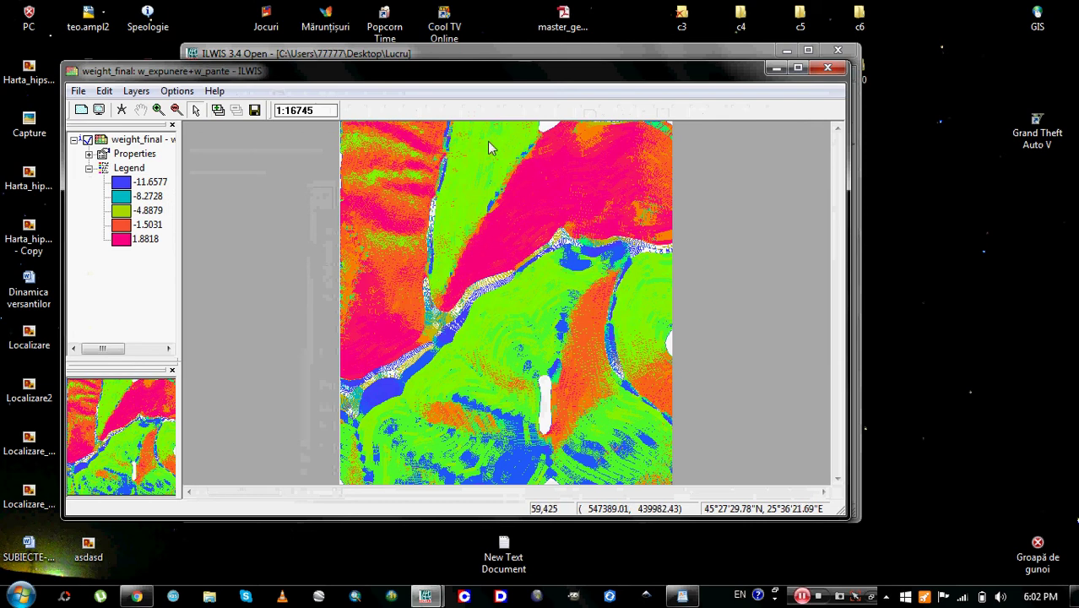
{"action": "left_click_drag", "start_coordinate": [471, 74], "coordinate": [526, 65]}
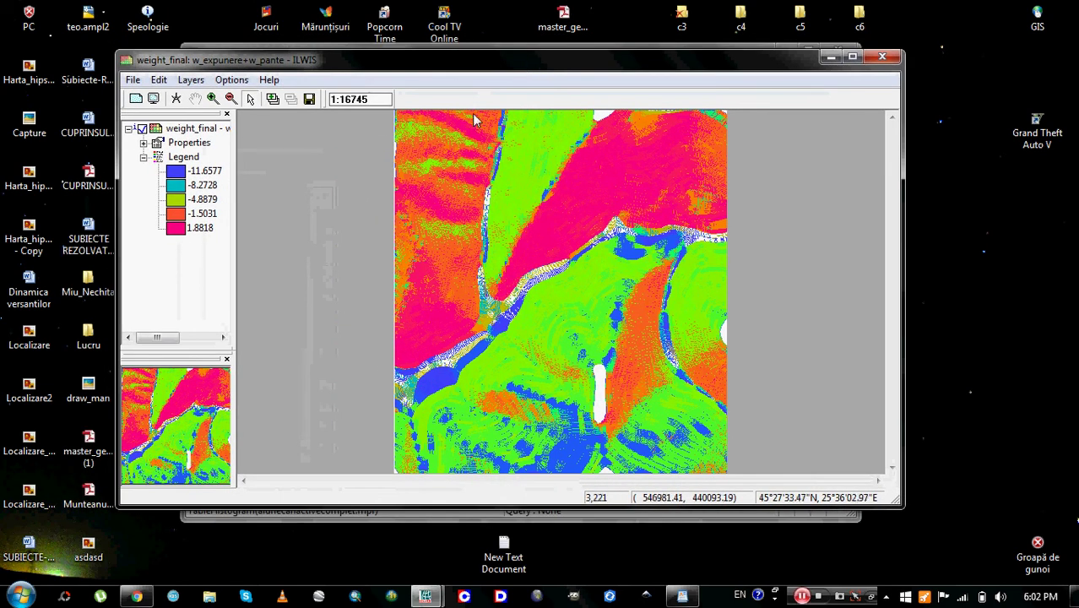
{"action": "left_click_drag", "start_coordinate": [554, 67], "coordinate": [554, 76]}
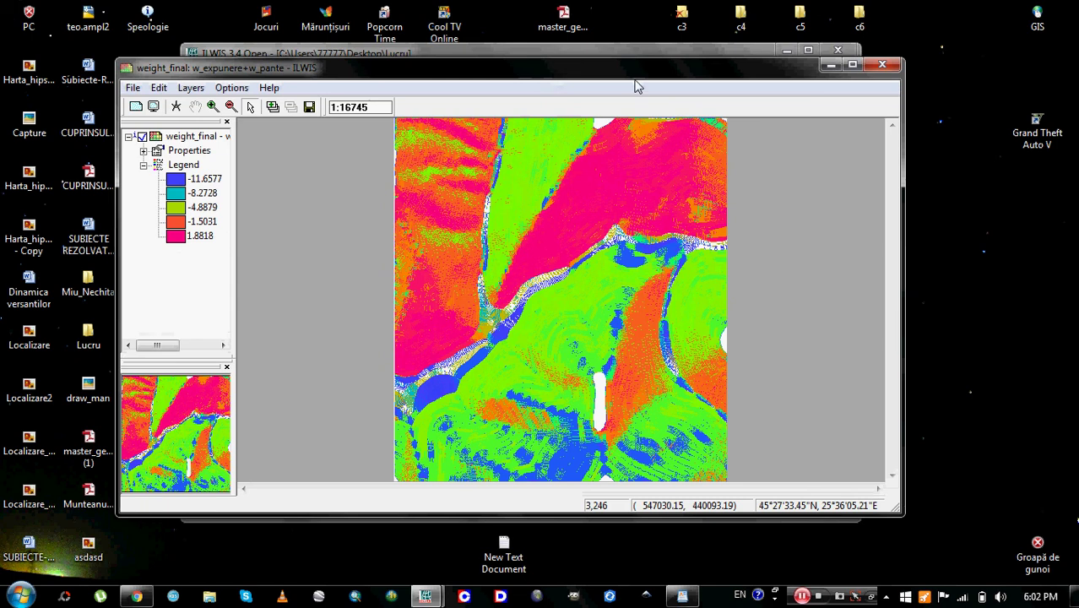
{"action": "left_click", "coordinate": [805, 599]}
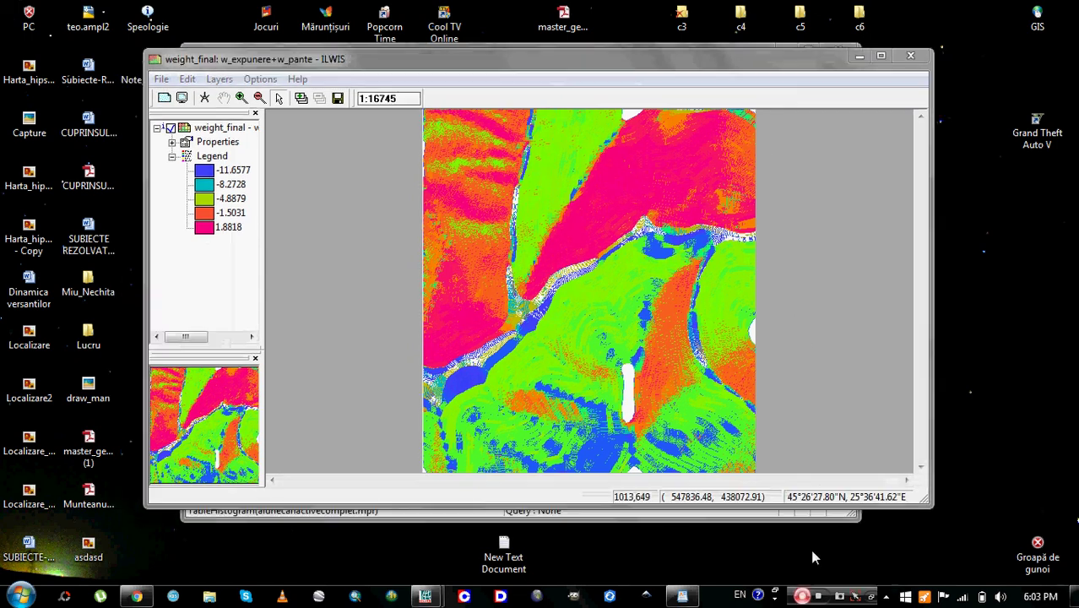
Step: Close the weight_final map window and start a Cross operation with weight_final as the first map
{"action": "left_click", "coordinate": [911, 57]}
{"action": "left_click", "coordinate": [279, 75]}
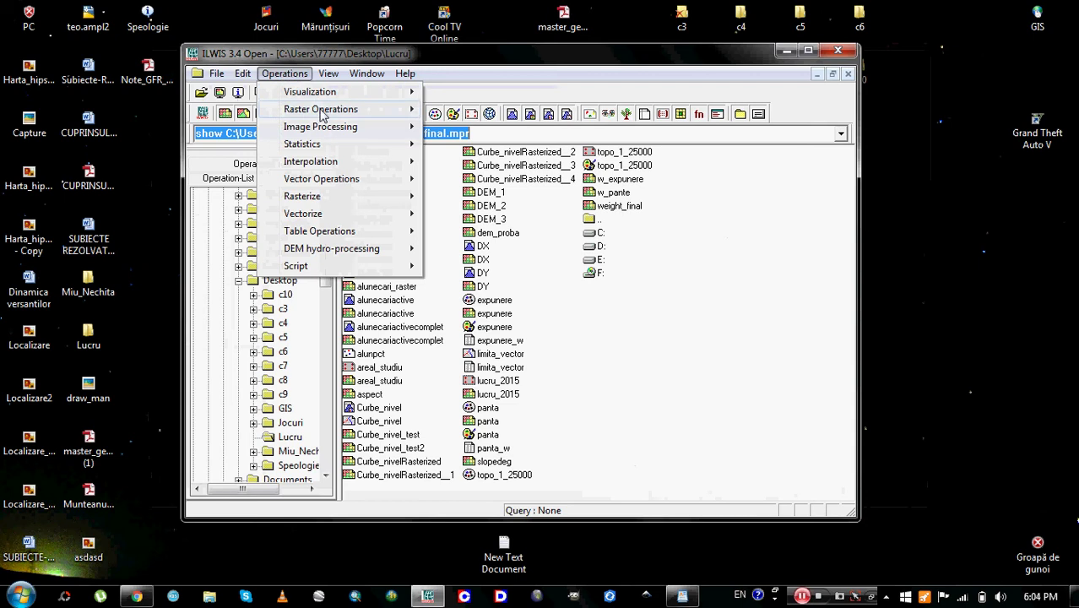
{"action": "mouse_move", "coordinate": [320, 115]}
{"action": "left_click", "coordinate": [456, 161]}
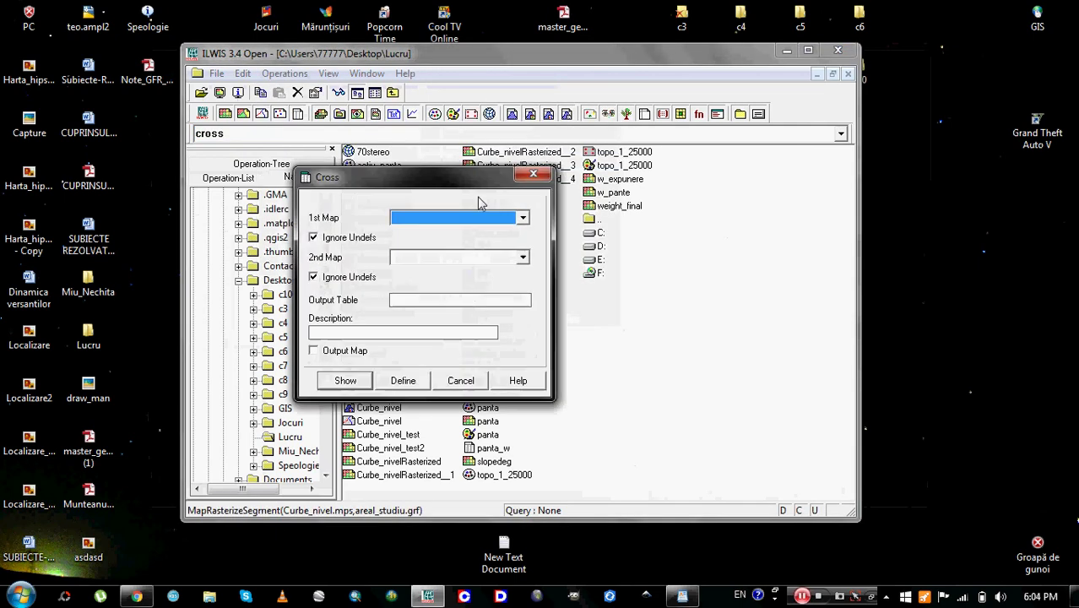
{"action": "left_click_drag", "start_coordinate": [429, 179], "coordinate": [473, 142]}
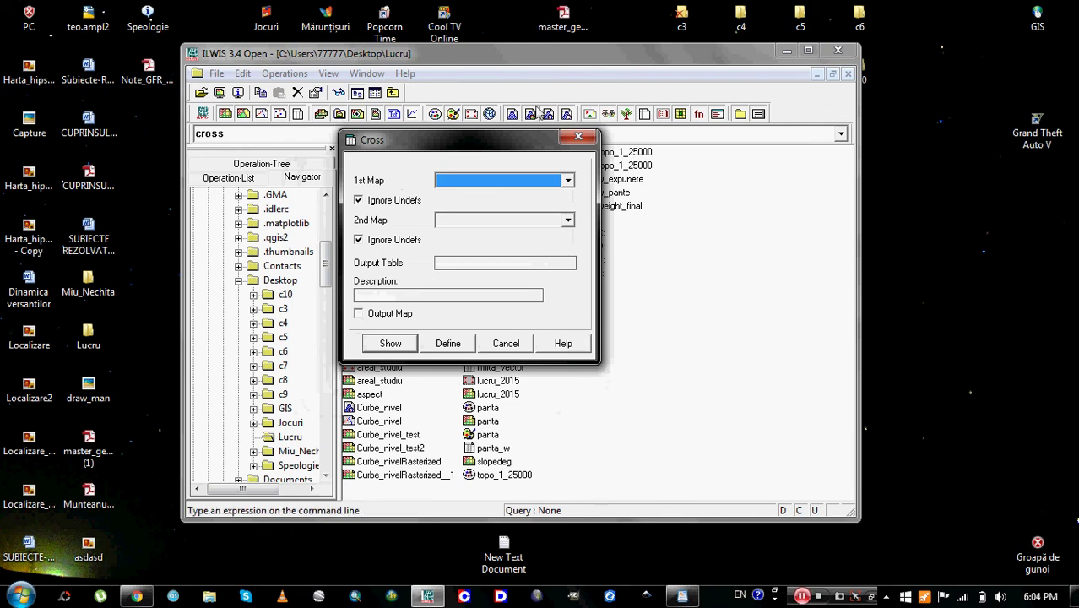
{"action": "left_click", "coordinate": [561, 184]}
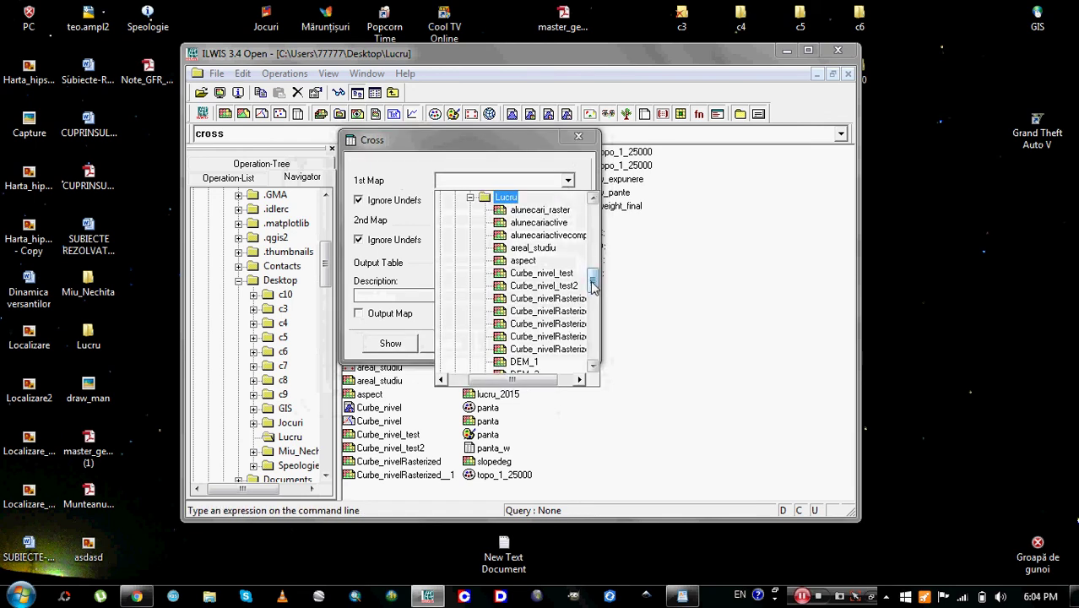
{"action": "left_click_drag", "start_coordinate": [593, 287], "coordinate": [595, 313]}
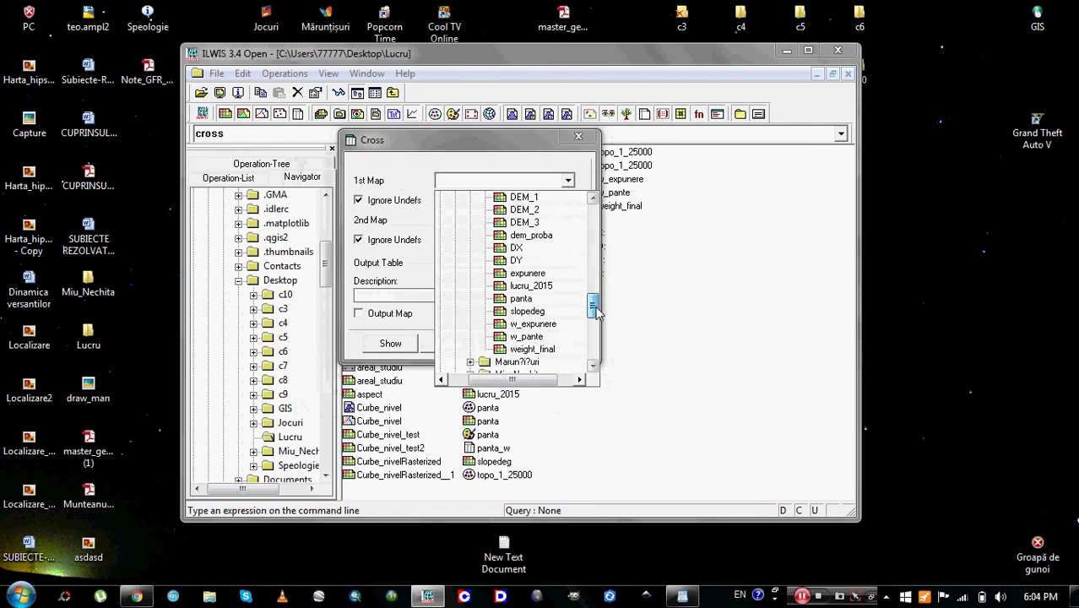
{"action": "left_click", "coordinate": [557, 348]}
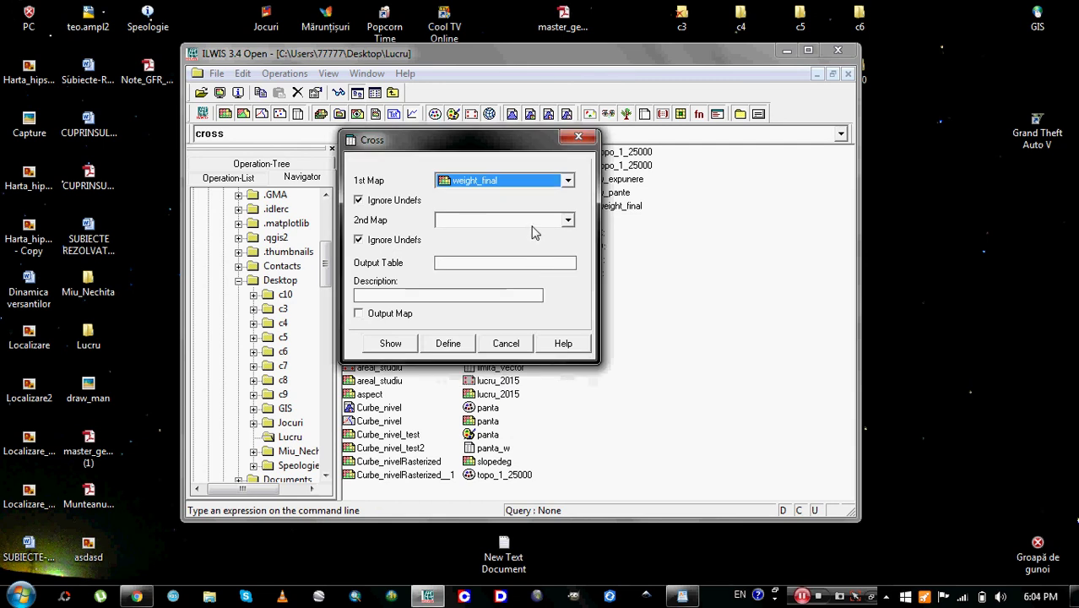
Step: Choose alunecariactivecomplet as the second map of the Cross operation
{"action": "left_click", "coordinate": [568, 221]}
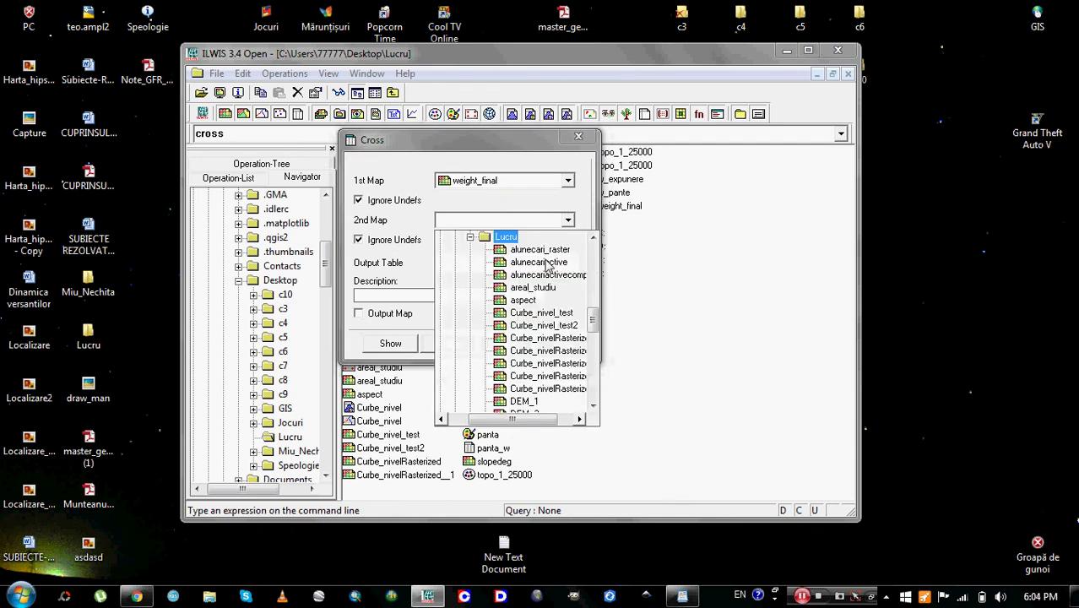
{"action": "left_click_drag", "start_coordinate": [593, 320], "coordinate": [594, 330]}
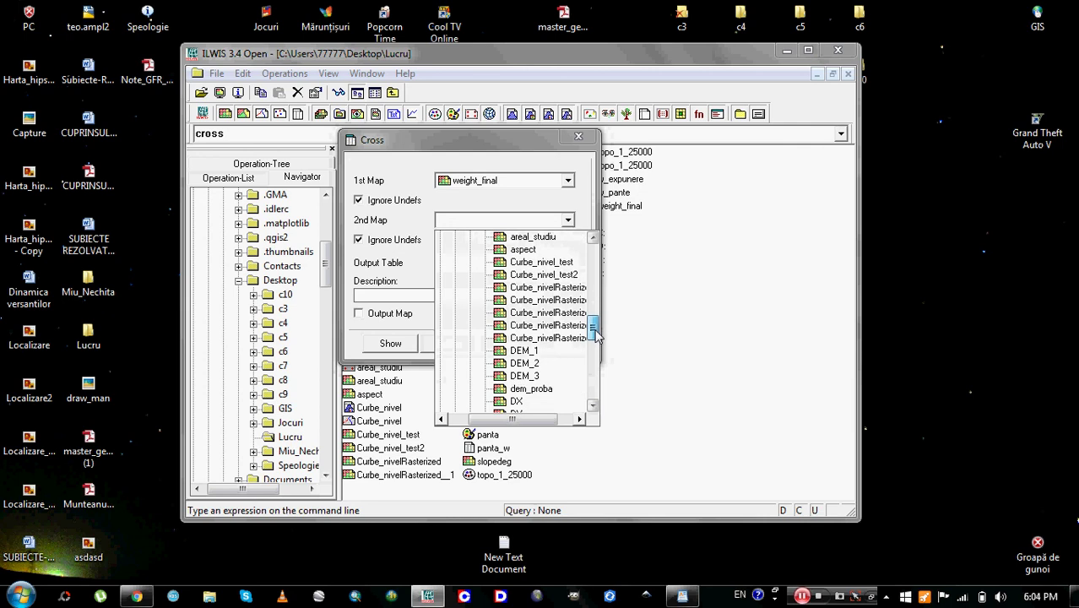
{"action": "left_click_drag", "start_coordinate": [595, 335], "coordinate": [600, 339]}
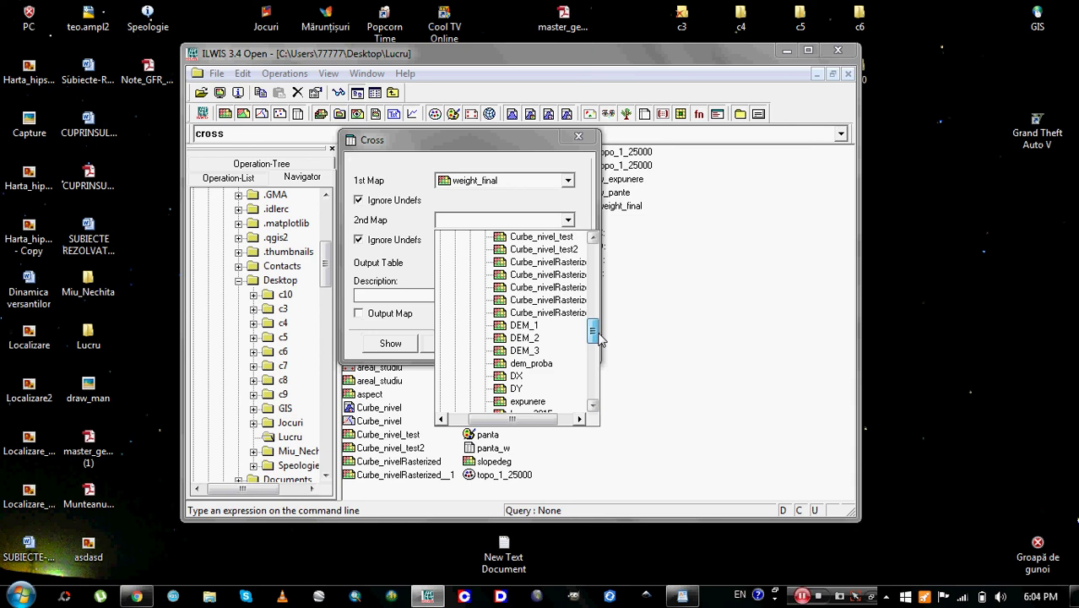
{"action": "mouse_move", "coordinate": [598, 336]}
{"action": "left_mouse_down"}
{"action": "mouse_move", "coordinate": [598, 247]}
{"action": "mouse_move", "coordinate": [606, 365]}
{"action": "mouse_move", "coordinate": [596, 321]}
{"action": "mouse_move", "coordinate": [595, 337]}
{"action": "left_mouse_up"}
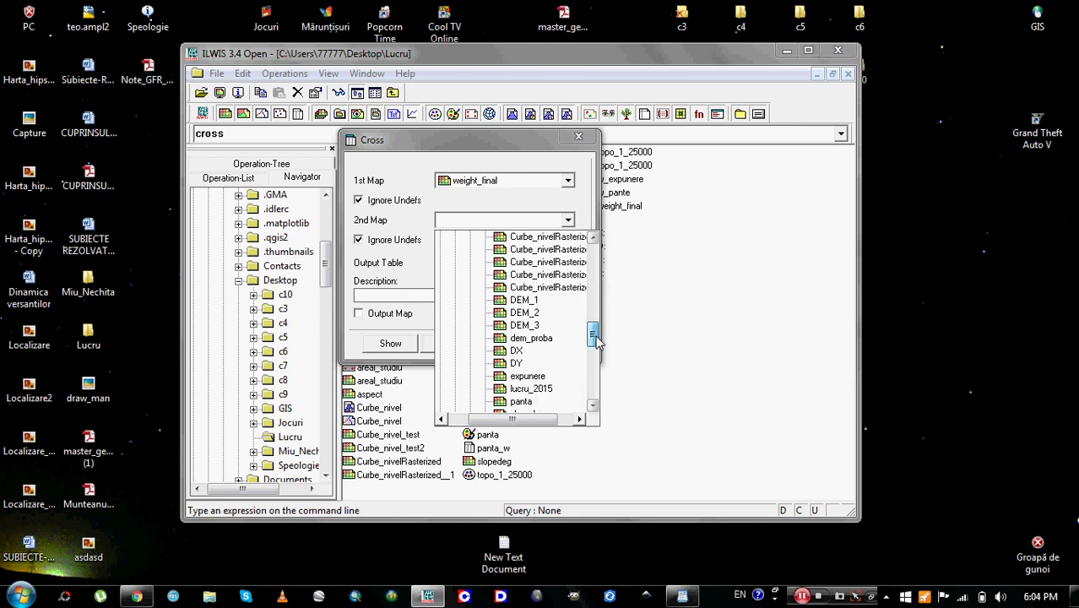
{"action": "left_click_drag", "start_coordinate": [598, 345], "coordinate": [603, 351]}
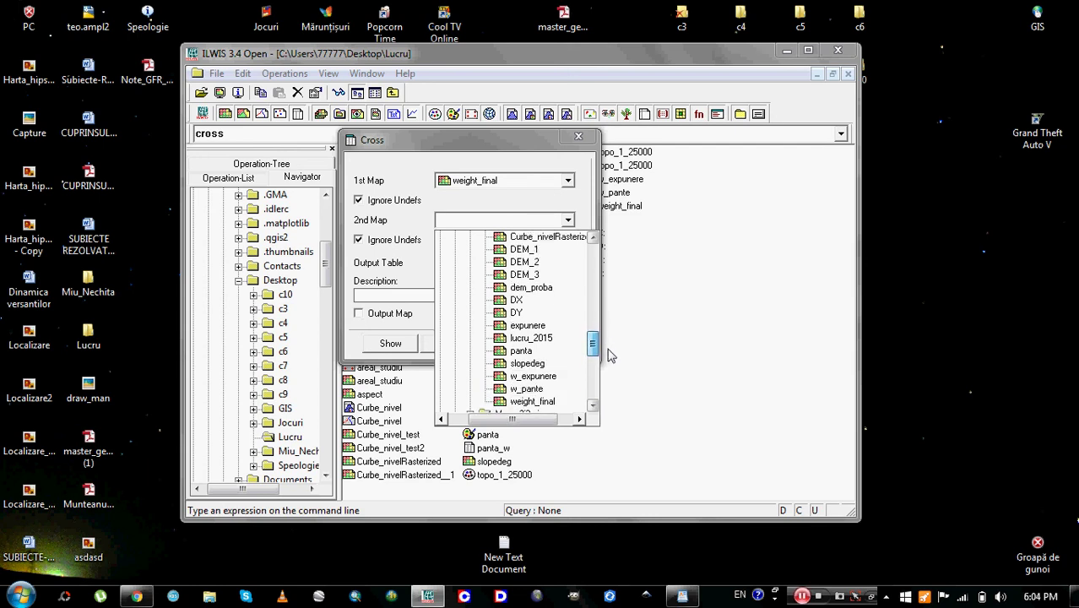
{"action": "left_click_drag", "start_coordinate": [612, 351], "coordinate": [612, 352]}
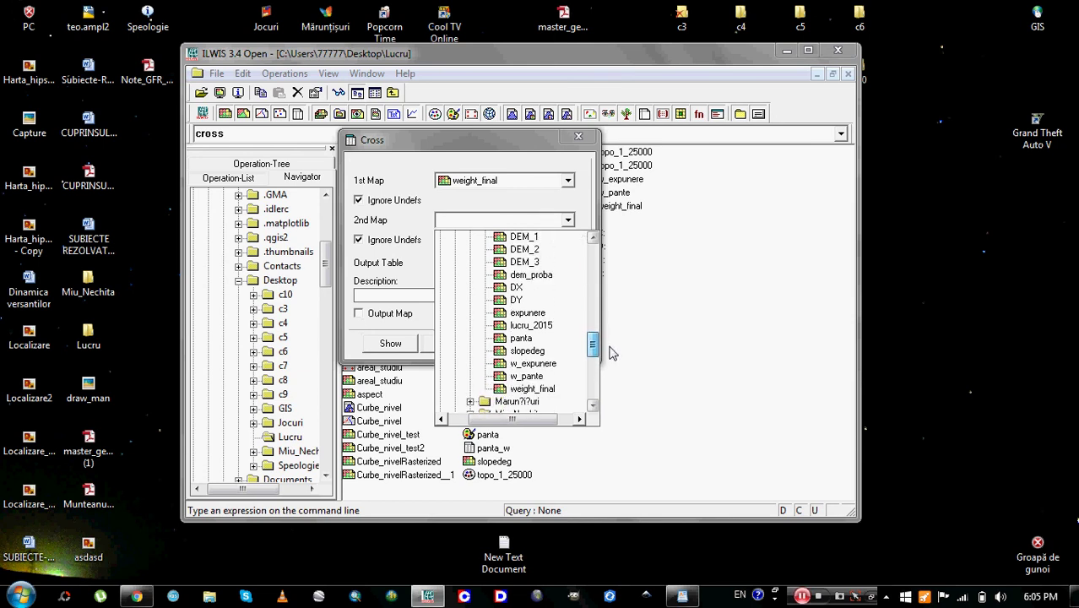
{"action": "left_click", "coordinate": [800, 596]}
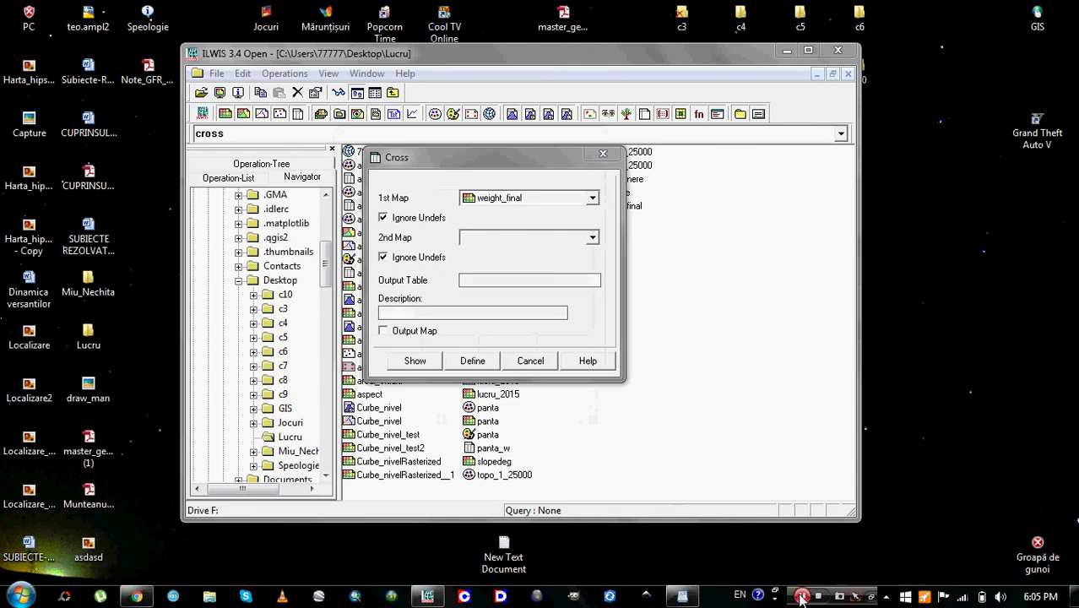
{"action": "left_click", "coordinate": [592, 237]}
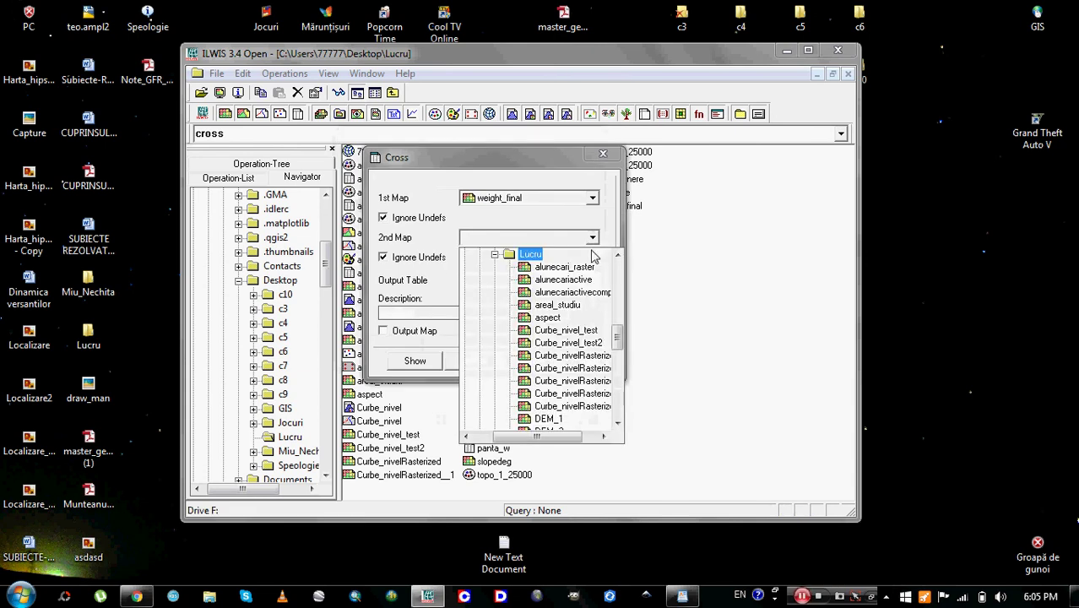
{"action": "left_click", "coordinate": [582, 292]}
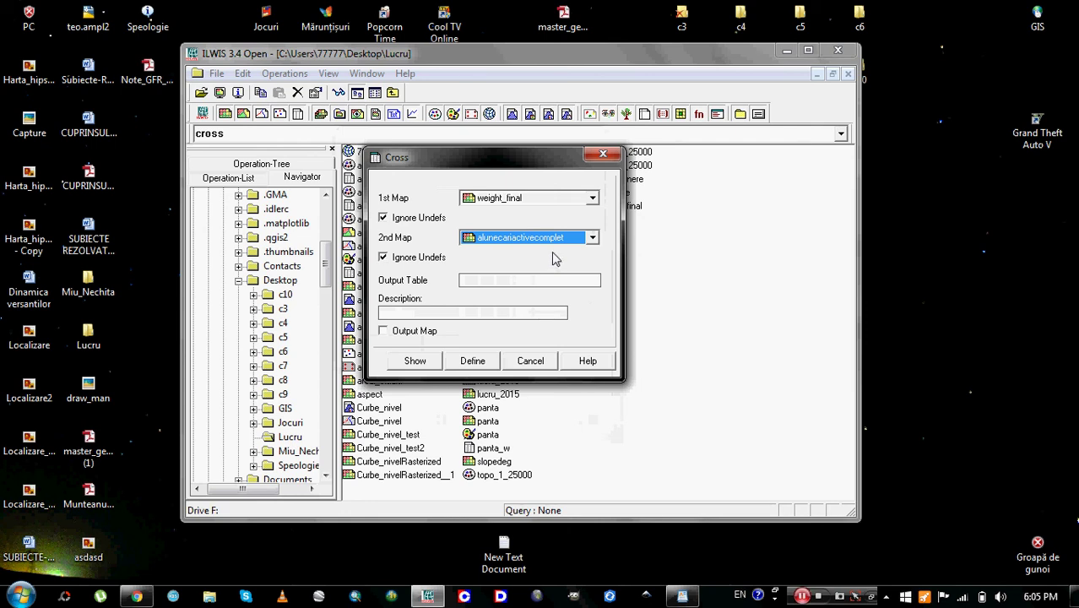
{"action": "left_click", "coordinate": [802, 596]}
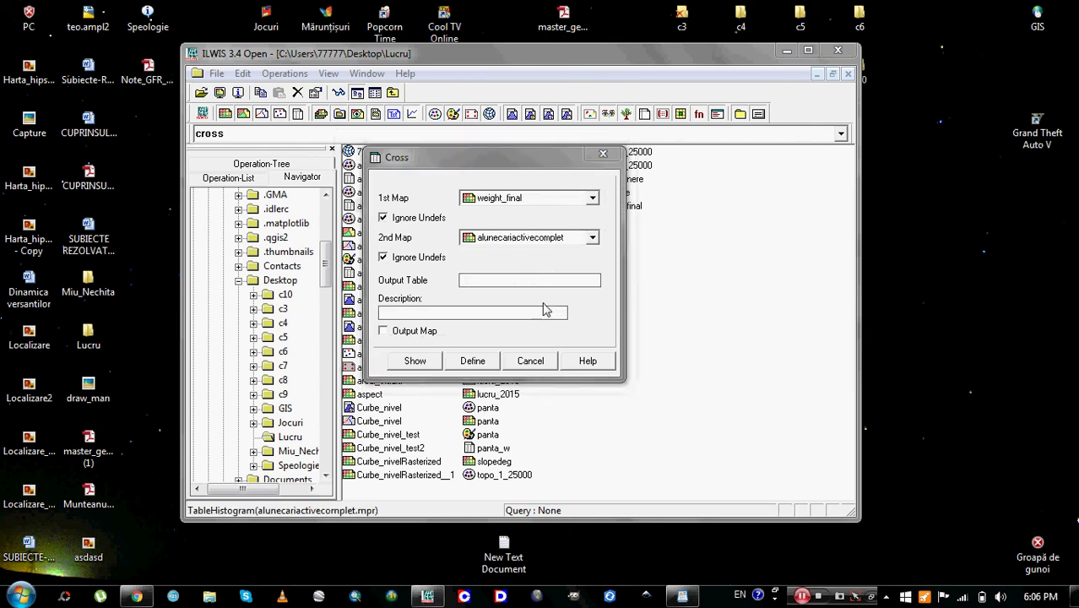
Step: Name the output cross table weight_alunecari, then calculate and show it
{"action": "left_click", "coordinate": [496, 279]}
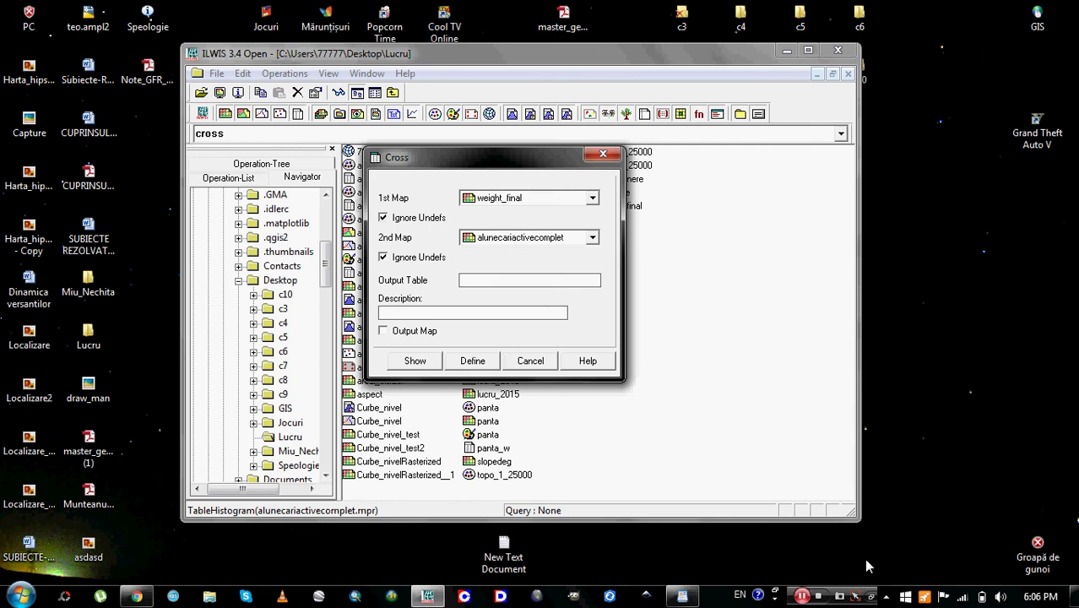
{"action": "left_click", "coordinate": [802, 596]}
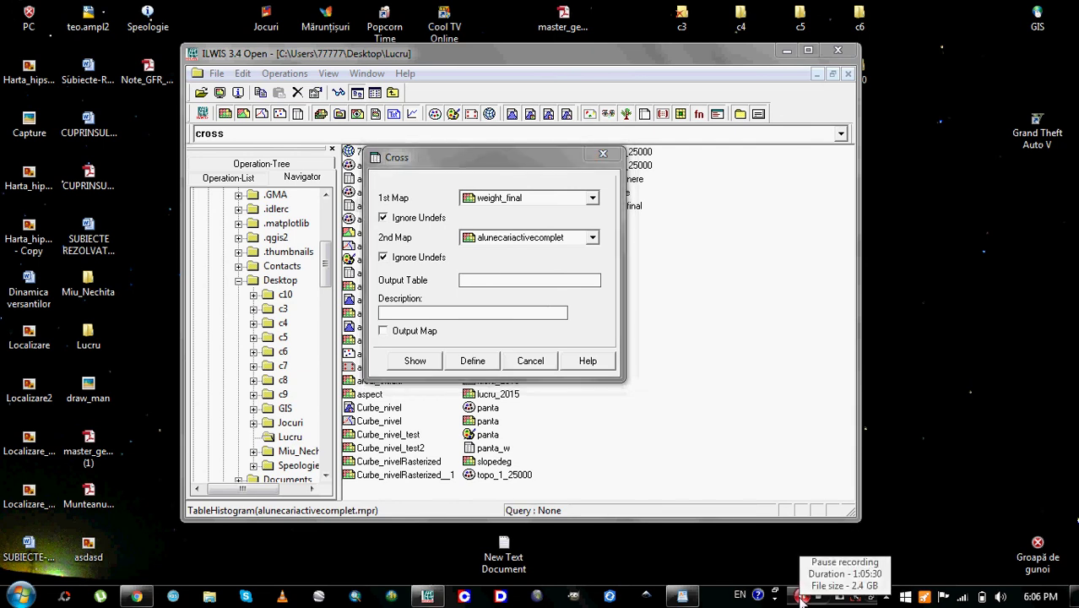
{"action": "left_click", "coordinate": [503, 281]}
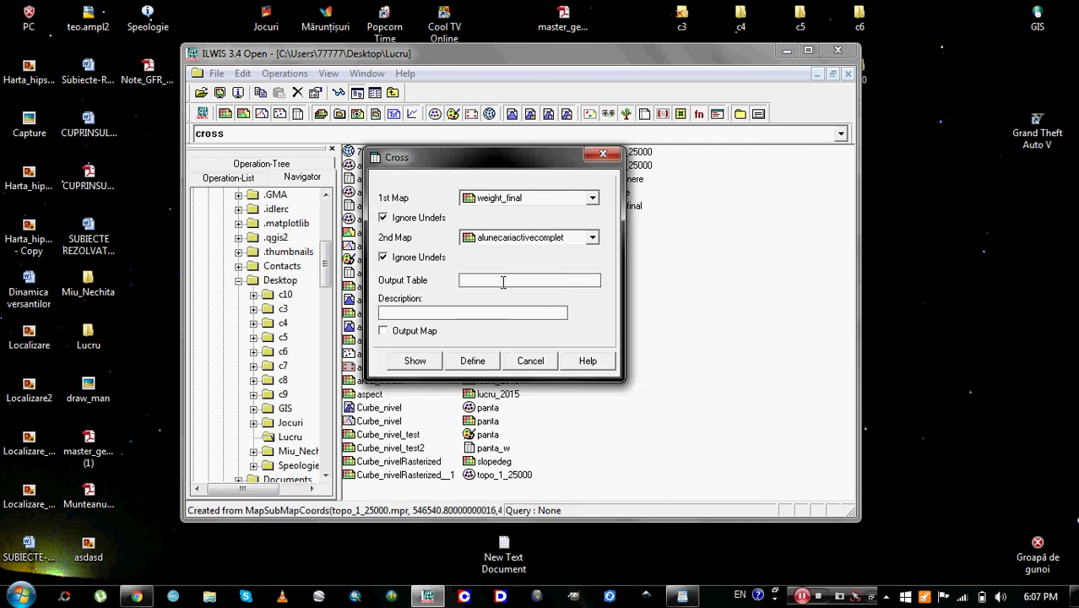
{"action": "type", "text": "weight_alunecari"}
{"action": "left_click", "coordinate": [415, 361]}
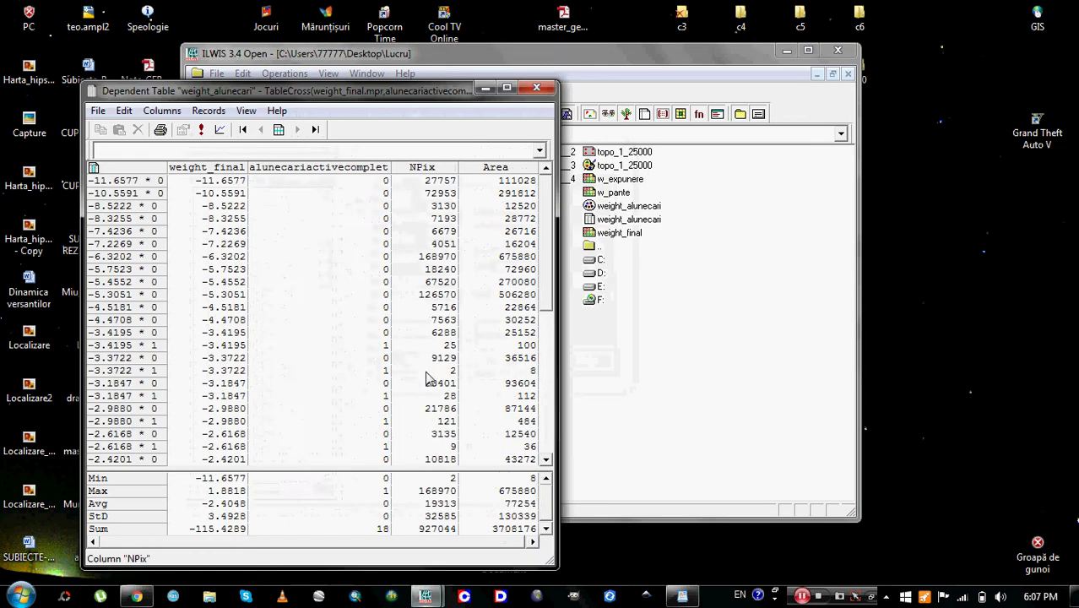
Step: Add a column npixact to the cross table with the formula iff(alunecariactivecomplet=1,npix,0), accepting the default column properties
{"action": "left_click_drag", "start_coordinate": [338, 90], "coordinate": [433, 48]}
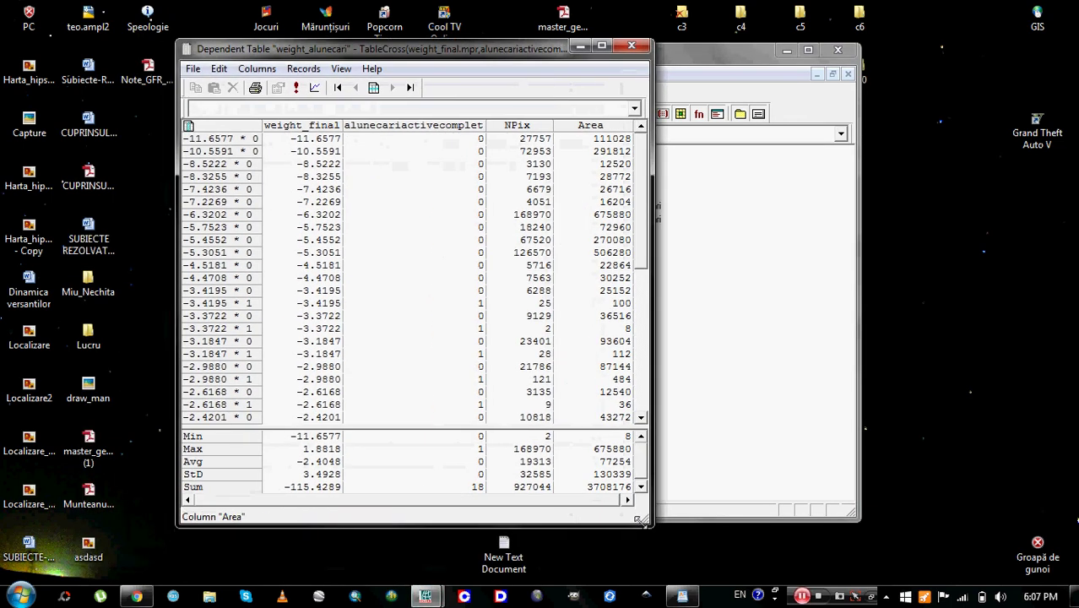
{"action": "left_click_drag", "start_coordinate": [642, 521], "coordinate": [884, 507]}
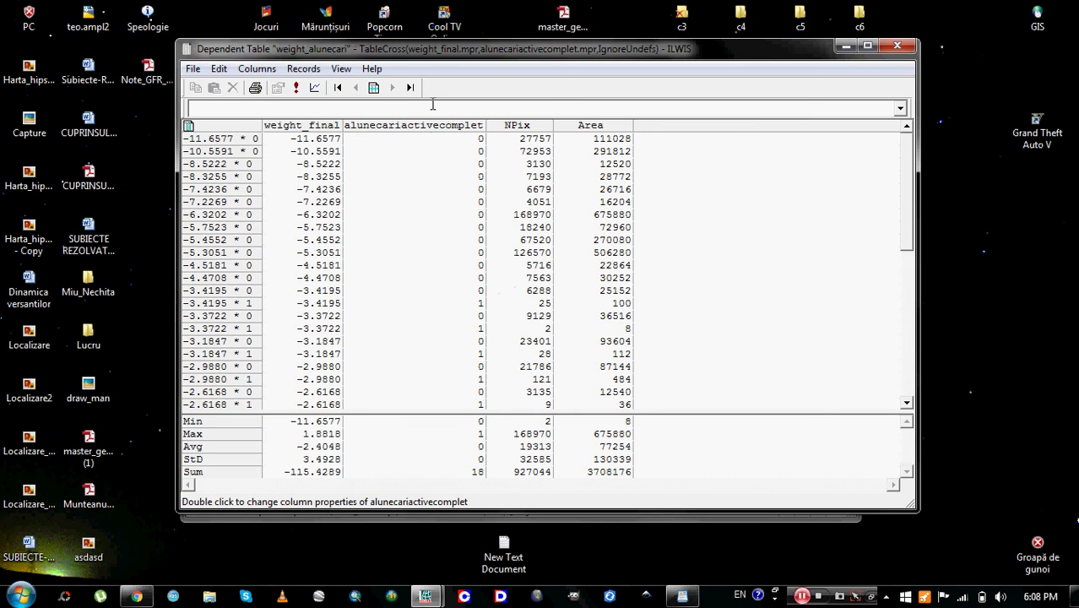
{"action": "type", "text": "npixact:="}
{"action": "type", "text": "iff(alu"}
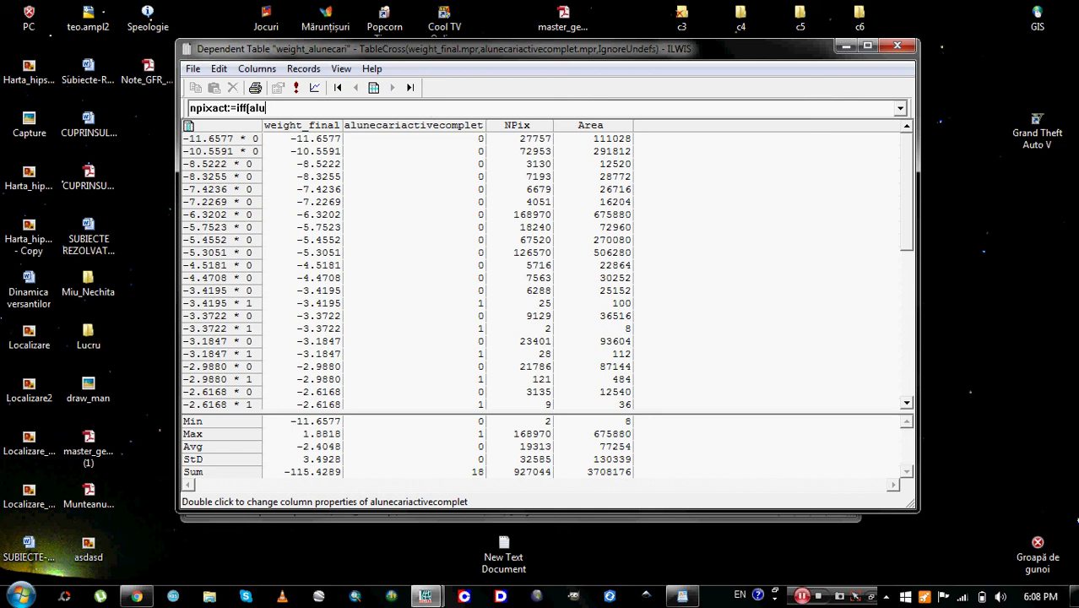
{"action": "type", "text": "necariactivecomplet"}
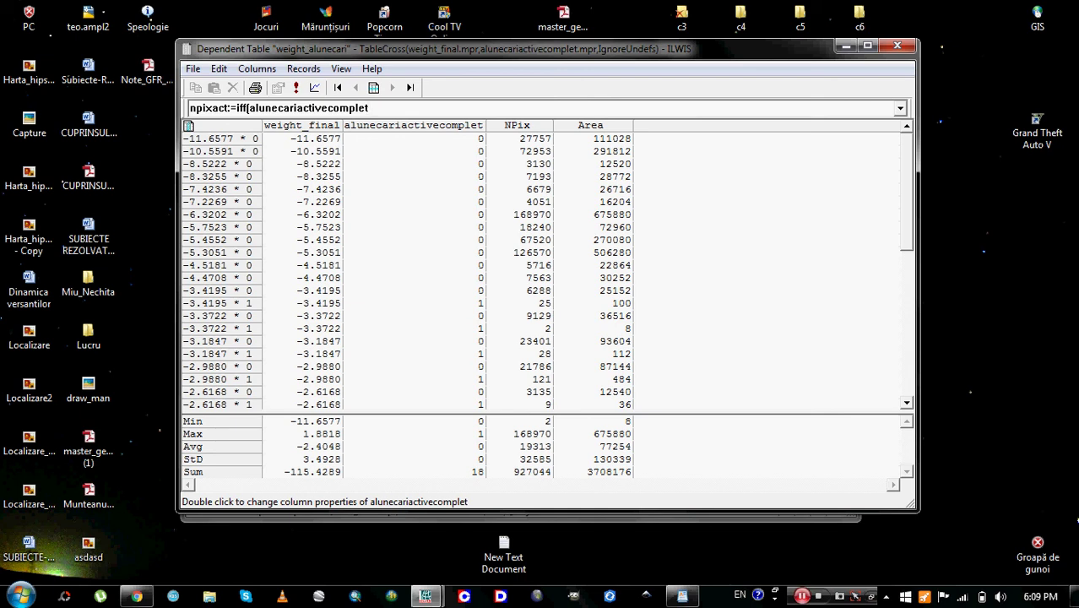
{"action": "type", "text": "=1,npix"}
{"action": "type", "text": ",0)"}
{"action": "key", "text": "Return"}
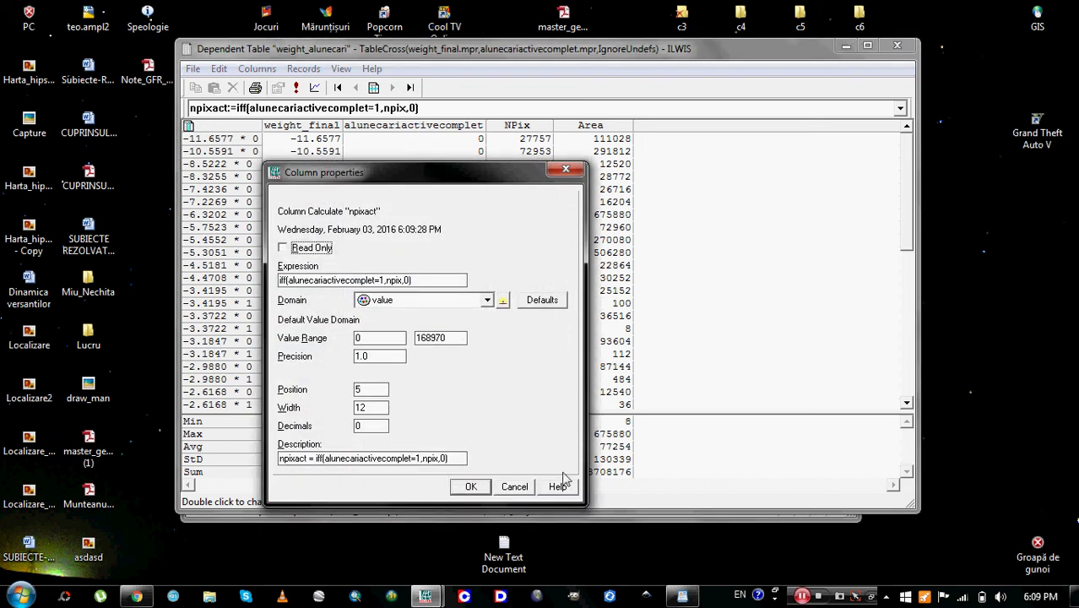
{"action": "left_click", "coordinate": [484, 487]}
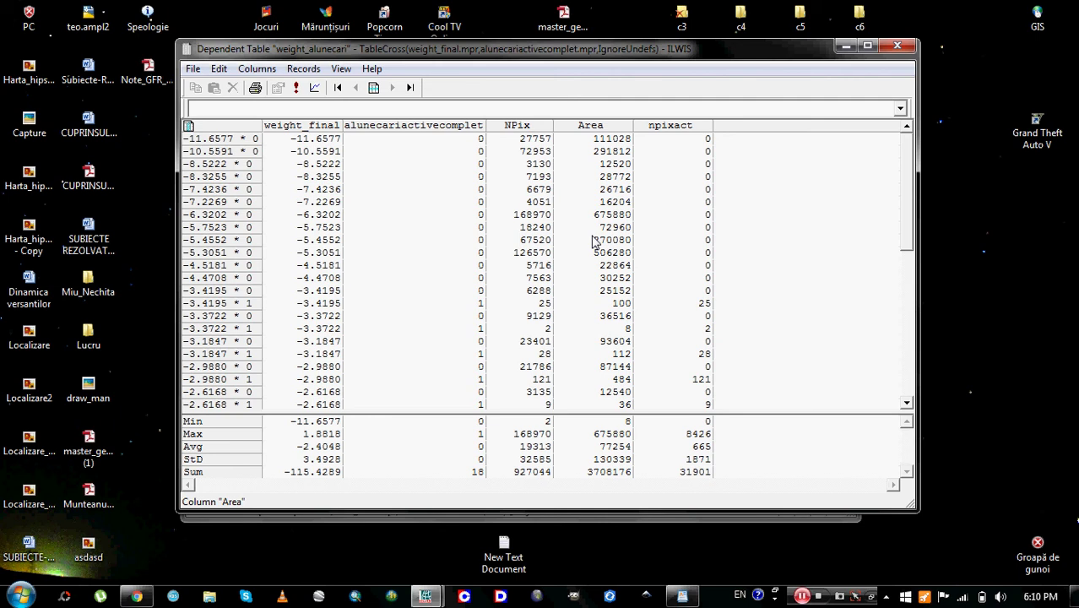
Step: Create a cumulative column of npixact named npcumactive, accepting the default column properties
{"action": "left_click", "coordinate": [257, 68]}
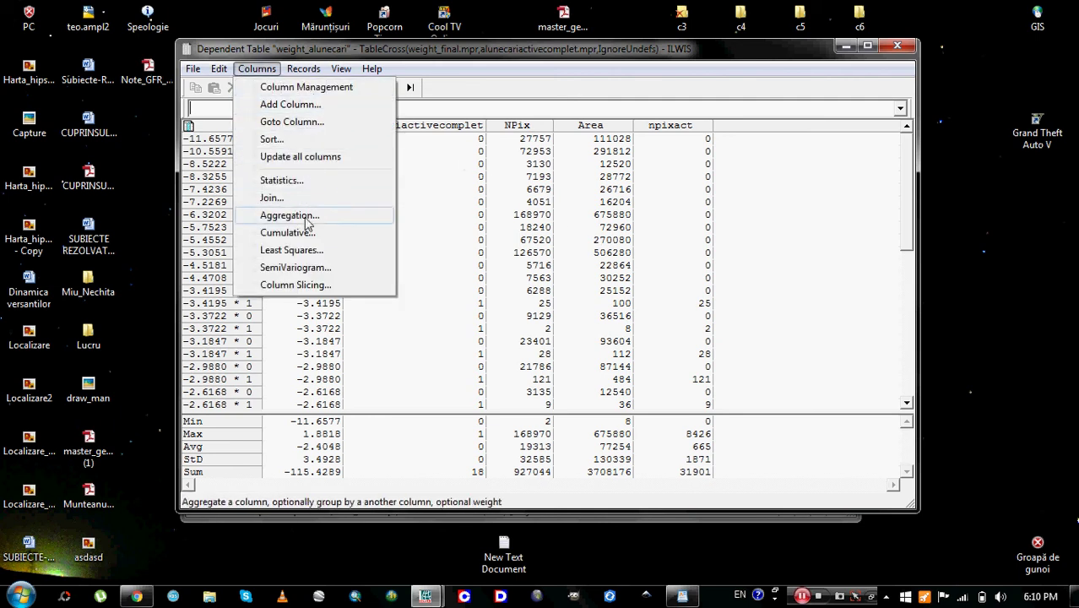
{"action": "left_click", "coordinate": [283, 232]}
{"action": "left_click", "coordinate": [488, 225]}
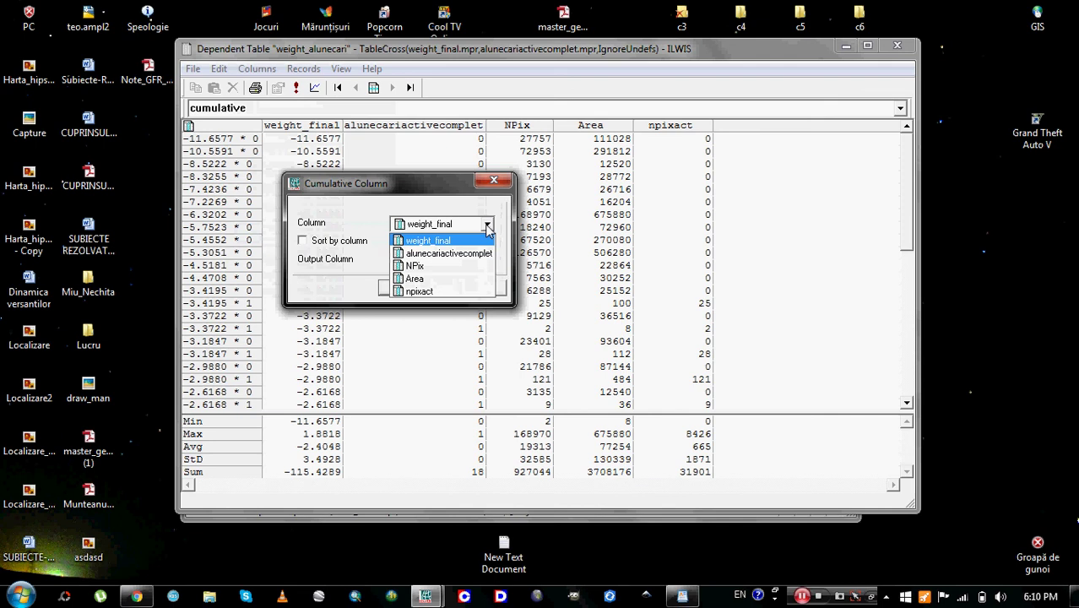
{"action": "left_click", "coordinate": [422, 290]}
{"action": "left_click", "coordinate": [446, 258]}
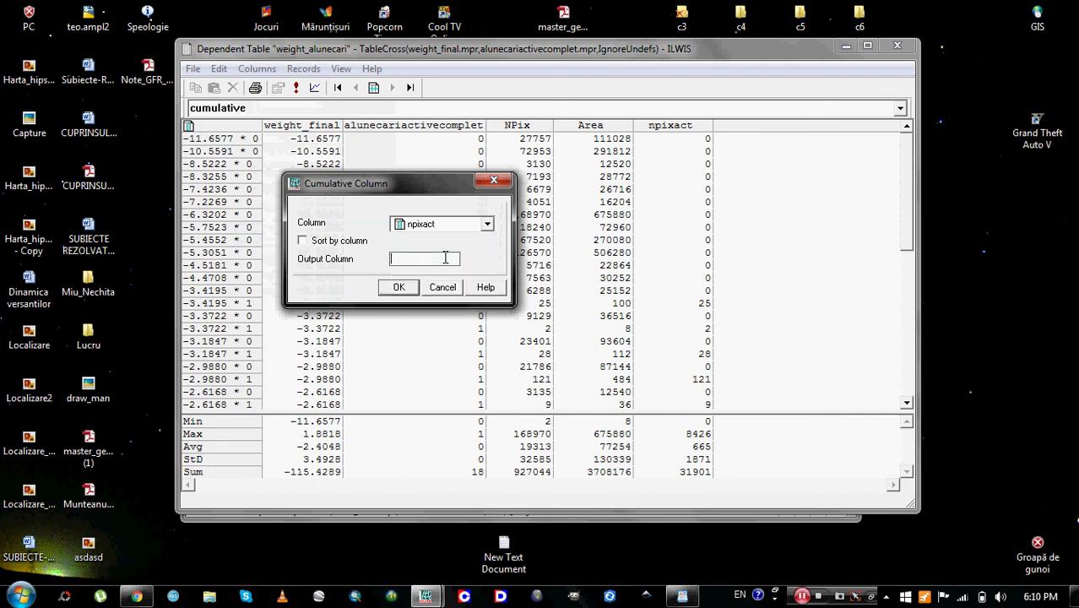
{"action": "type", "text": "n"}
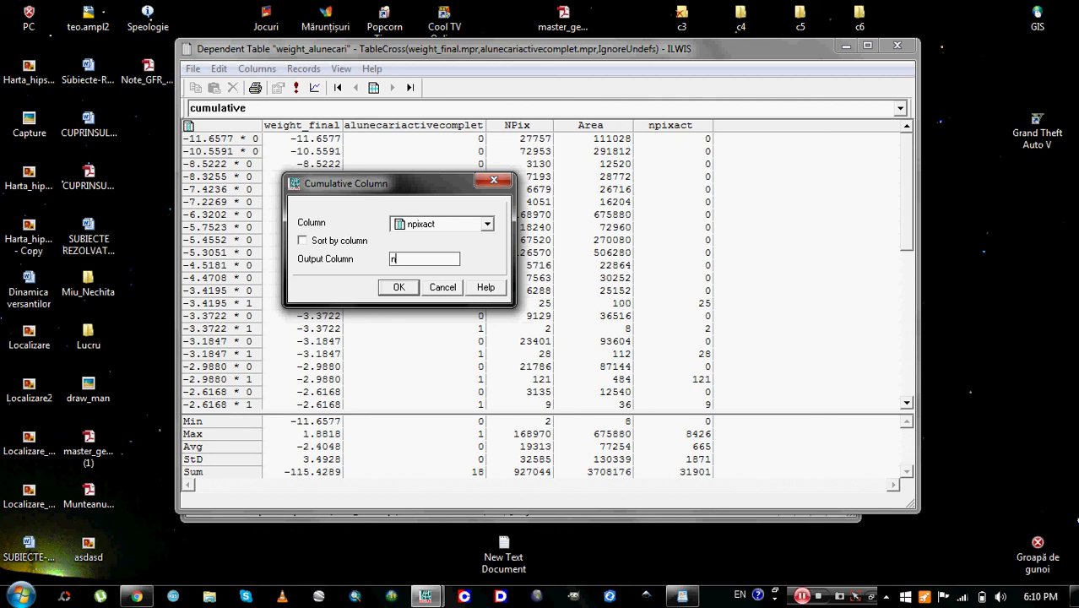
{"action": "type", "text": "pcumactive"}
{"action": "left_click", "coordinate": [397, 288]}
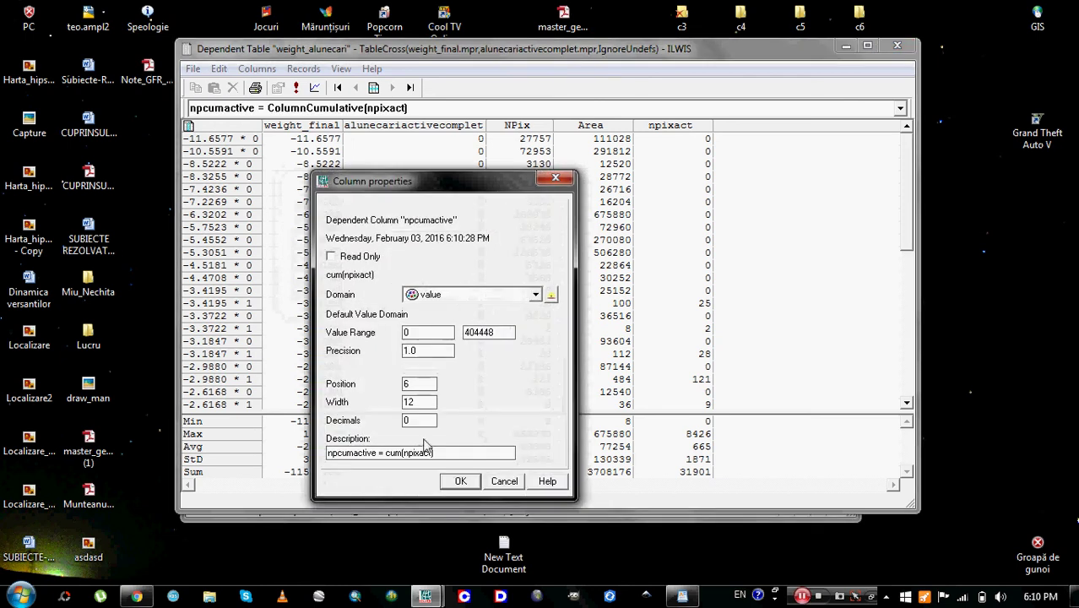
{"action": "left_click", "coordinate": [458, 480]}
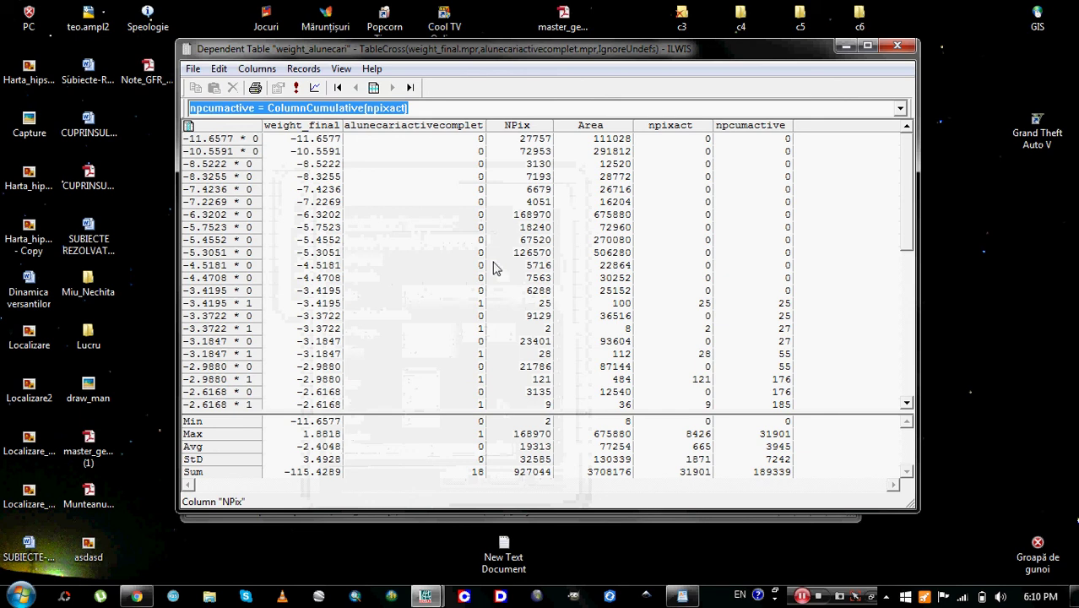
{"action": "left_click", "coordinate": [253, 71]}
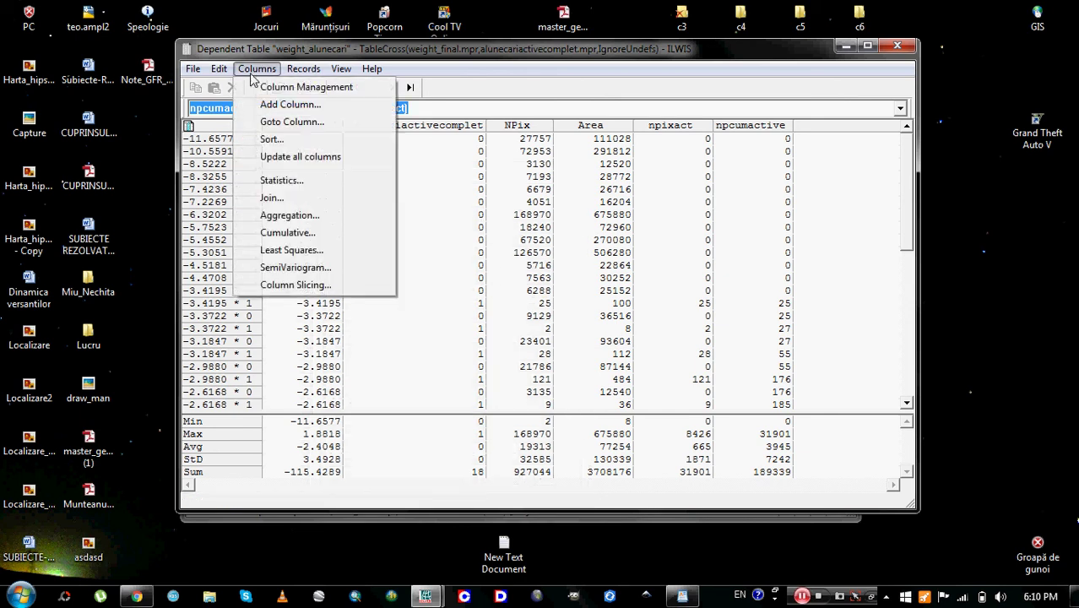
{"action": "left_click", "coordinate": [306, 237]}
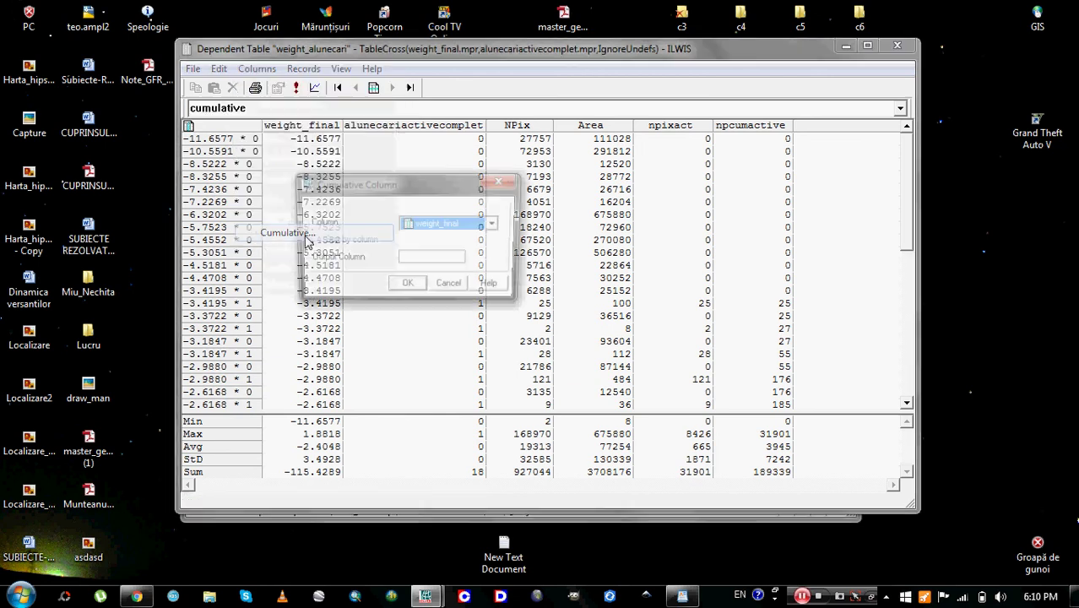
{"action": "left_click", "coordinate": [502, 181]}
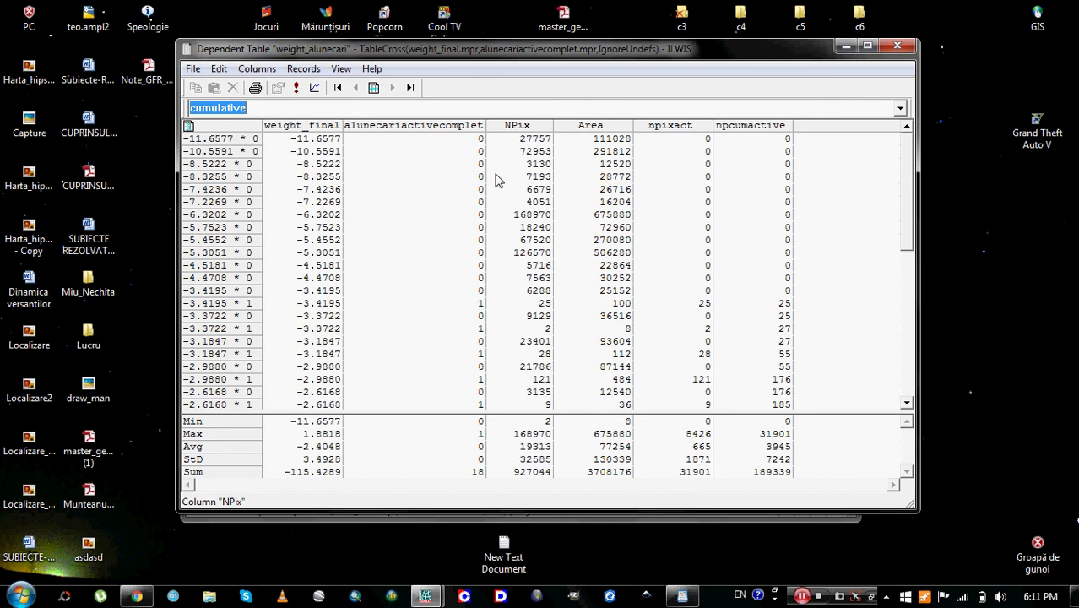
Step: Start a column aggregation on npixact using the Sum function
{"action": "left_click", "coordinate": [257, 70]}
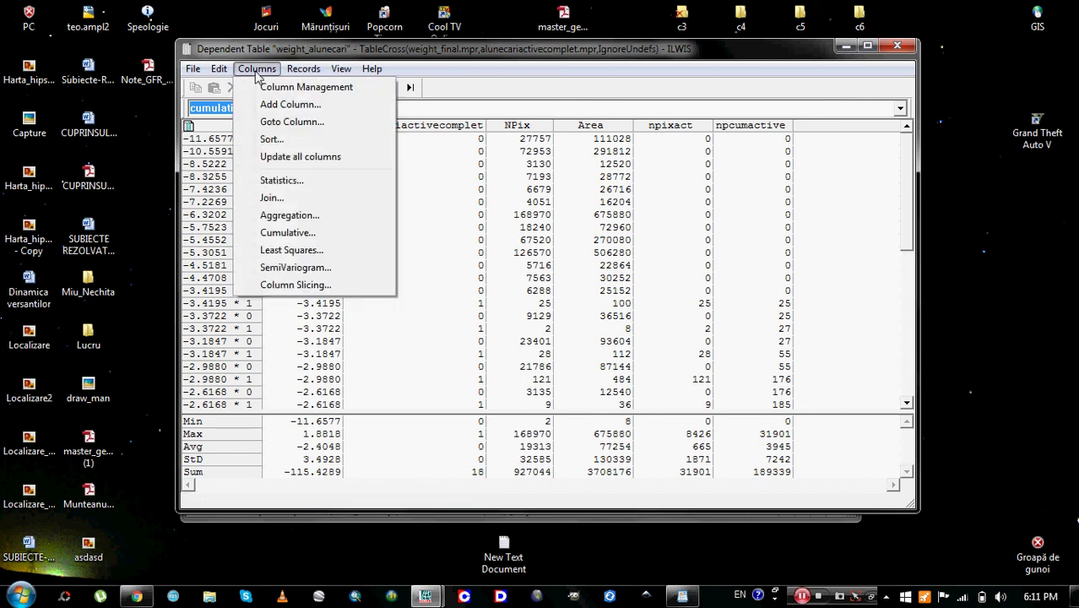
{"action": "left_click", "coordinate": [290, 215]}
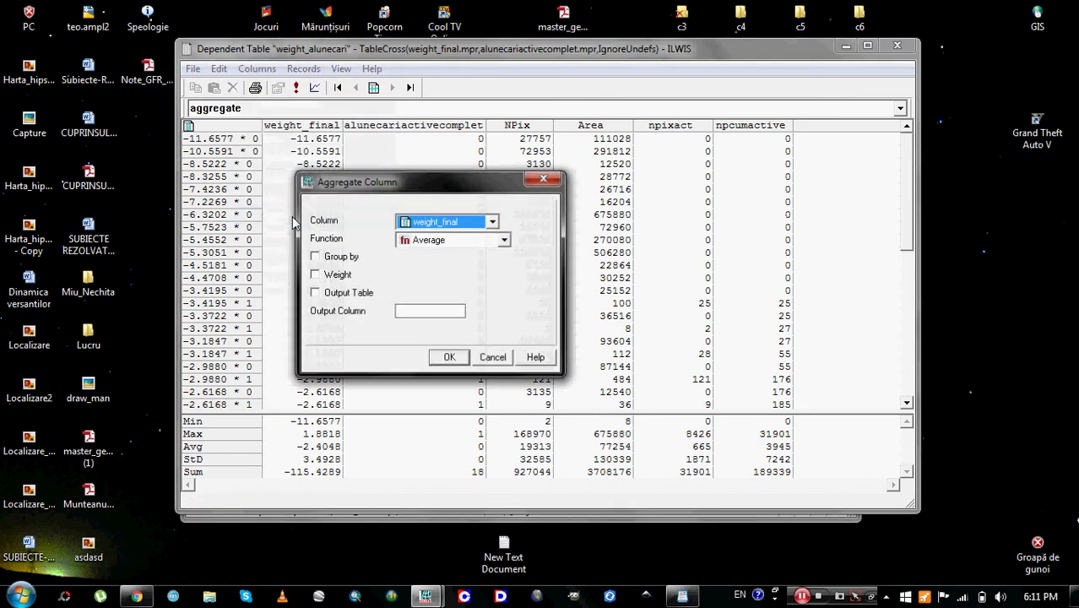
{"action": "left_click_drag", "start_coordinate": [427, 177], "coordinate": [410, 146]}
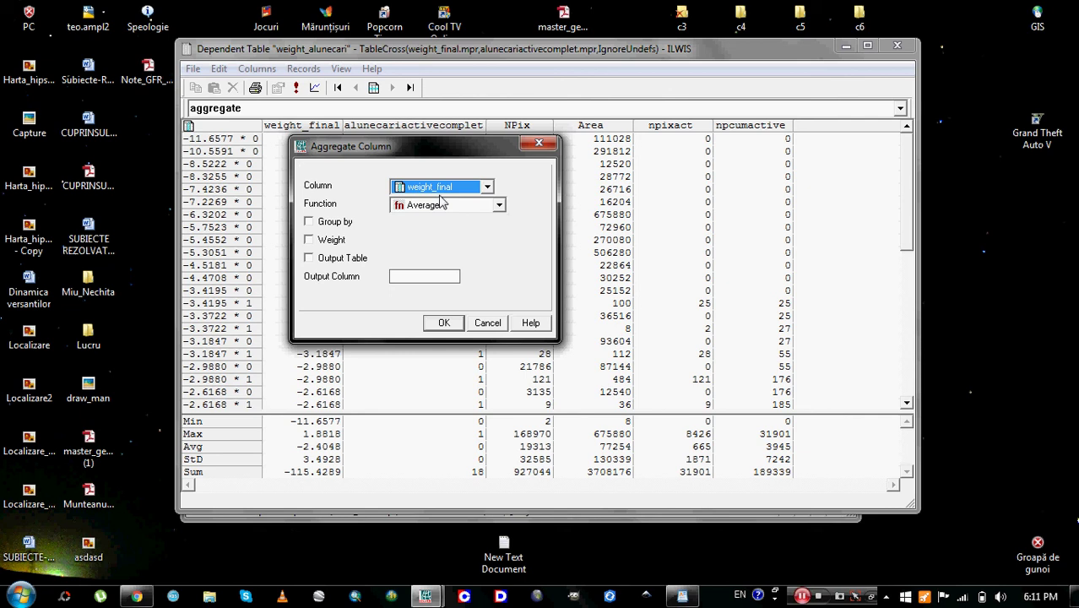
{"action": "left_click", "coordinate": [488, 188]}
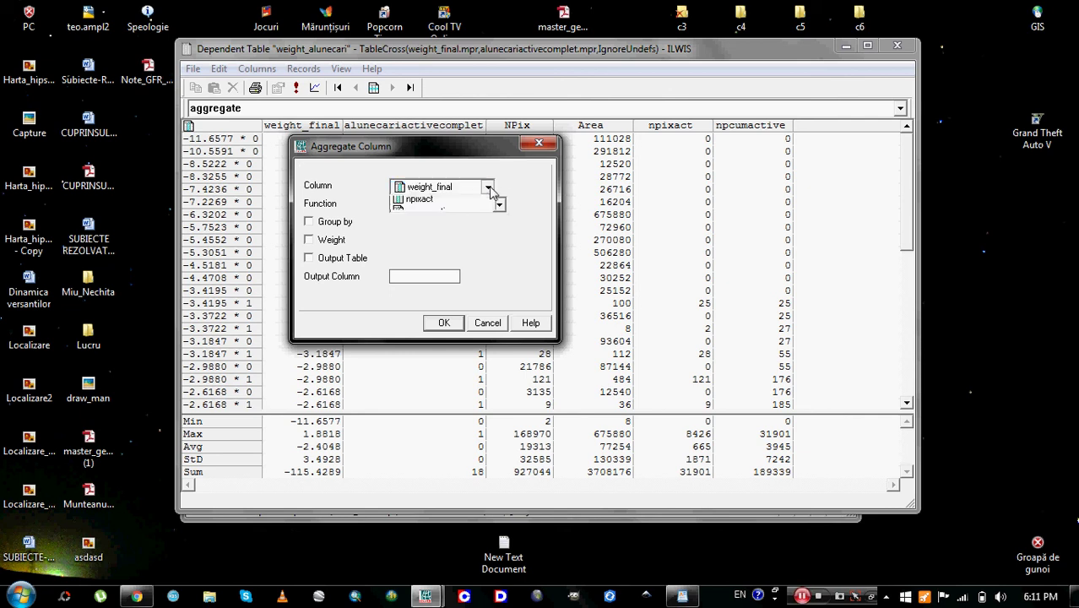
{"action": "left_click", "coordinate": [438, 256]}
{"action": "left_click", "coordinate": [499, 205]}
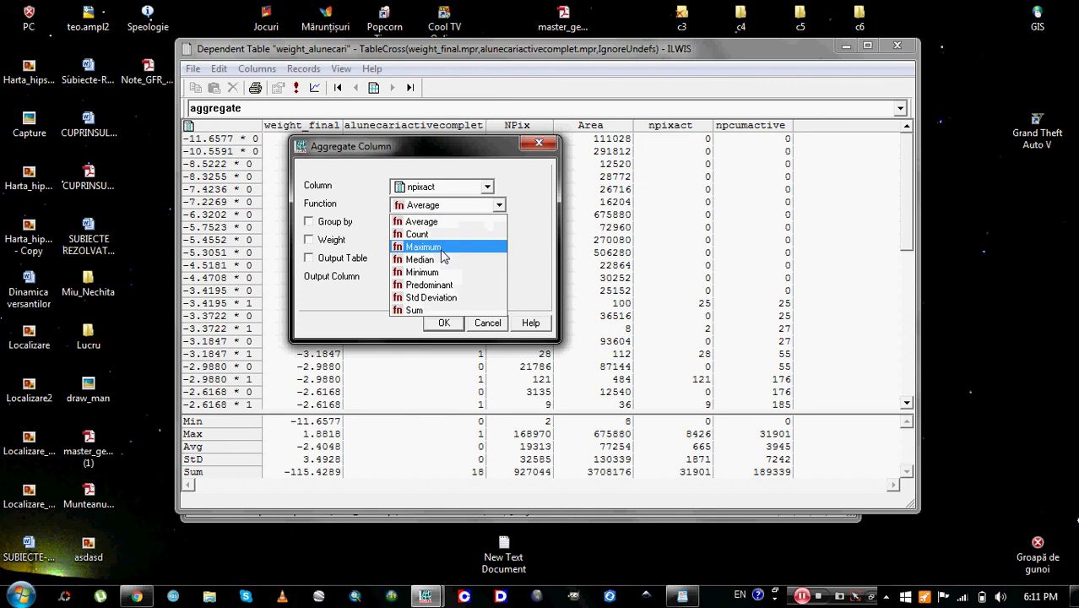
{"action": "left_click", "coordinate": [416, 309]}
{"action": "left_click", "coordinate": [334, 222]}
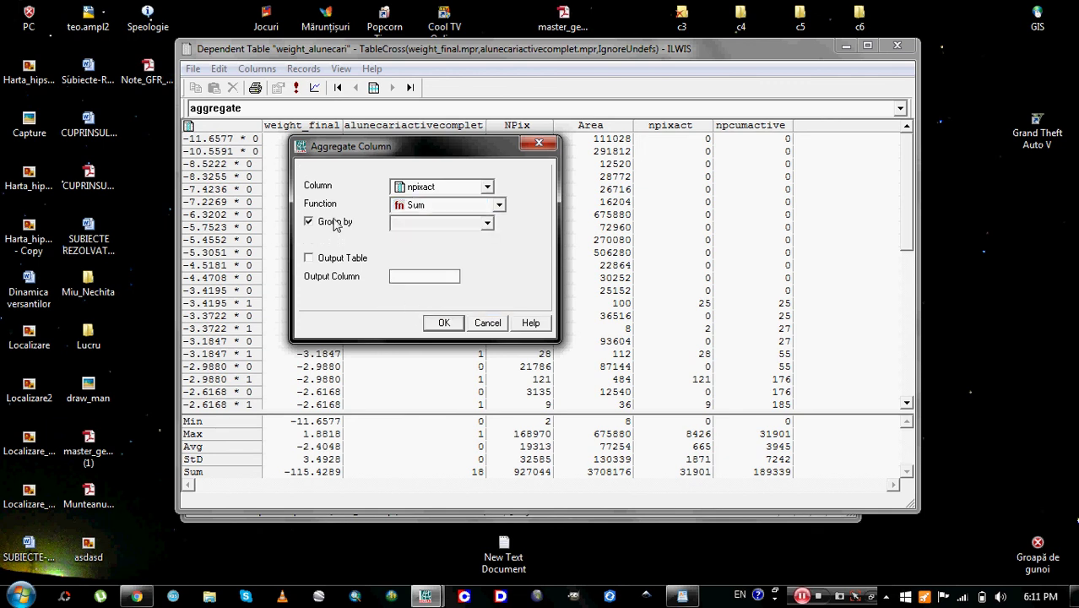
{"action": "left_click", "coordinate": [334, 222]}
{"action": "left_click", "coordinate": [336, 225]}
{"action": "left_click", "coordinate": [488, 223]}
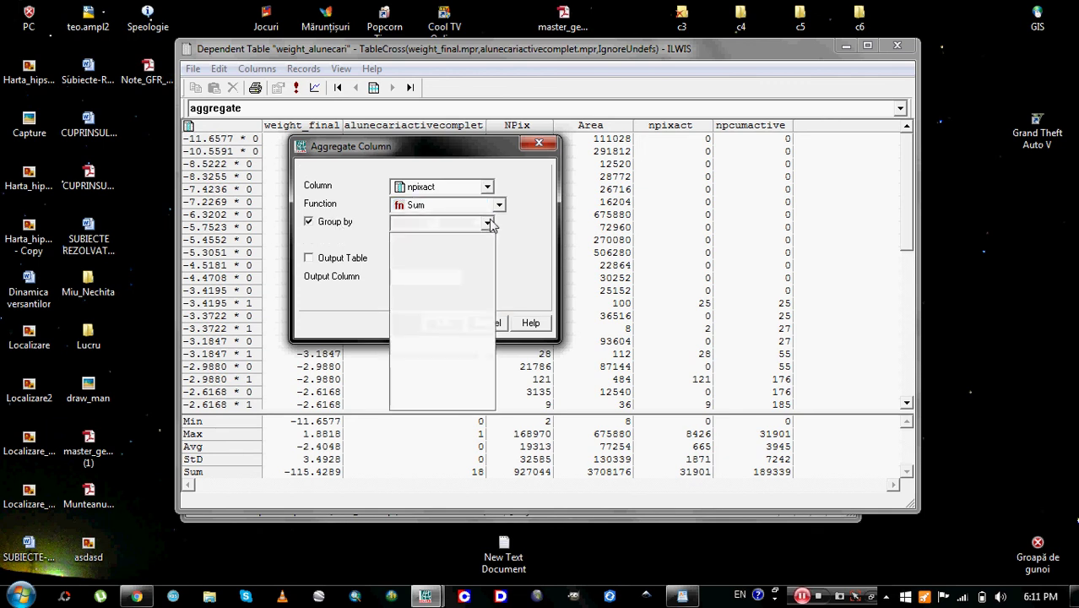
{"action": "left_click", "coordinate": [488, 223]}
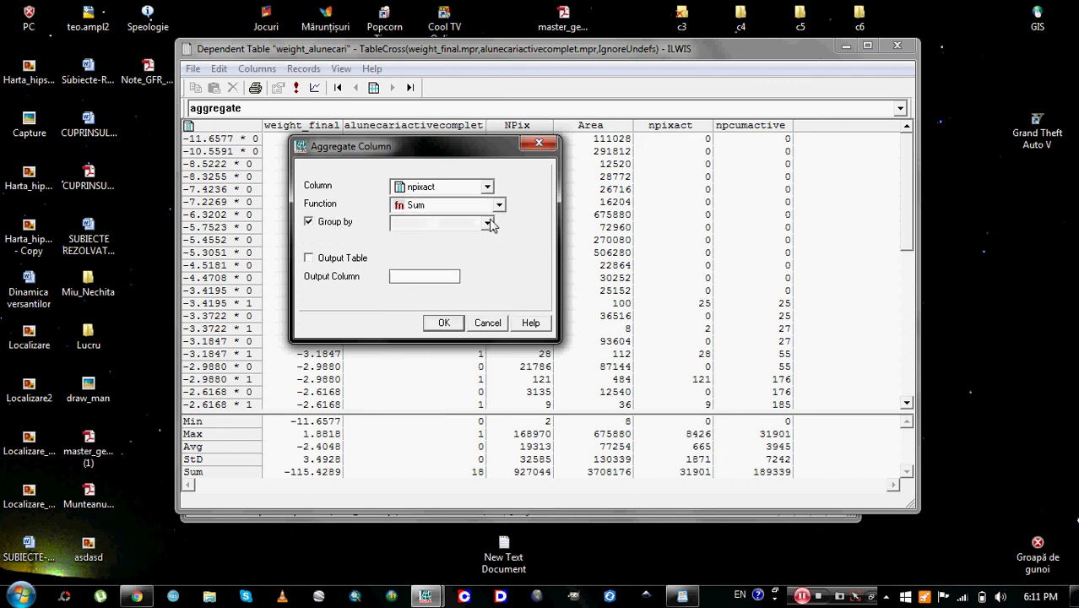
{"action": "left_click", "coordinate": [488, 223]}
{"action": "left_click", "coordinate": [487, 223]}
{"action": "left_click", "coordinate": [331, 223]}
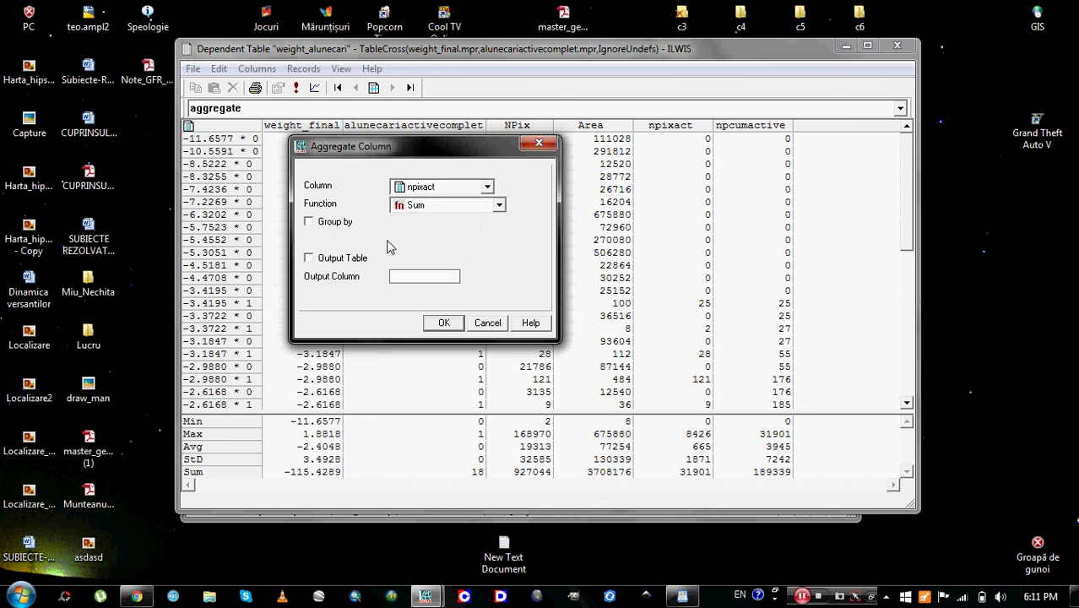
Step: Name the aggregation's output column total_slide and create it with the default column properties
{"action": "left_click", "coordinate": [416, 276]}
{"action": "type", "text": "total_slide"}
{"action": "left_click", "coordinate": [443, 323]}
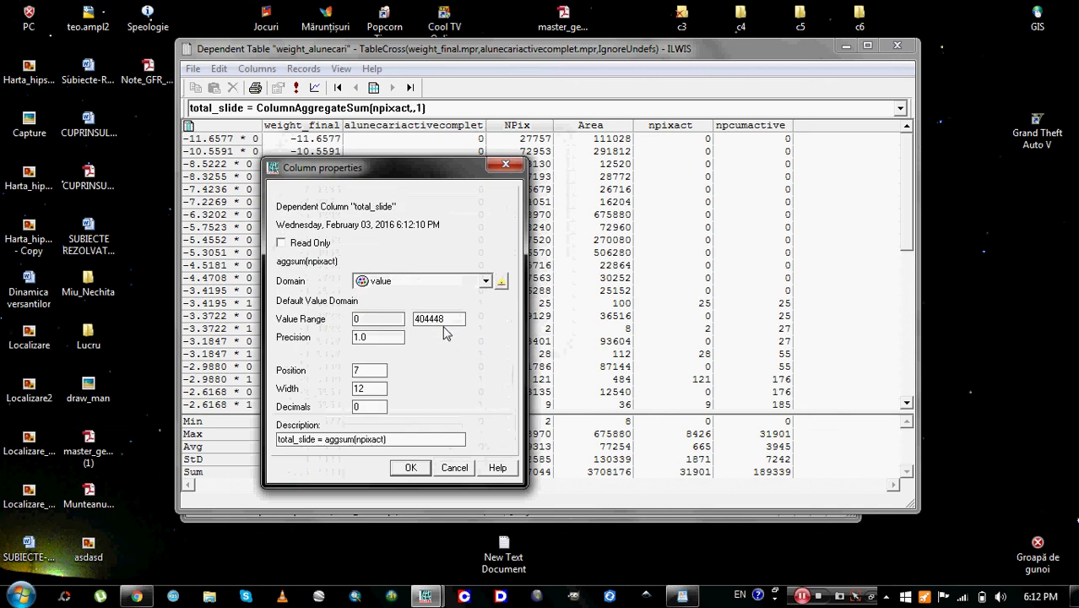
{"action": "left_click", "coordinate": [404, 469]}
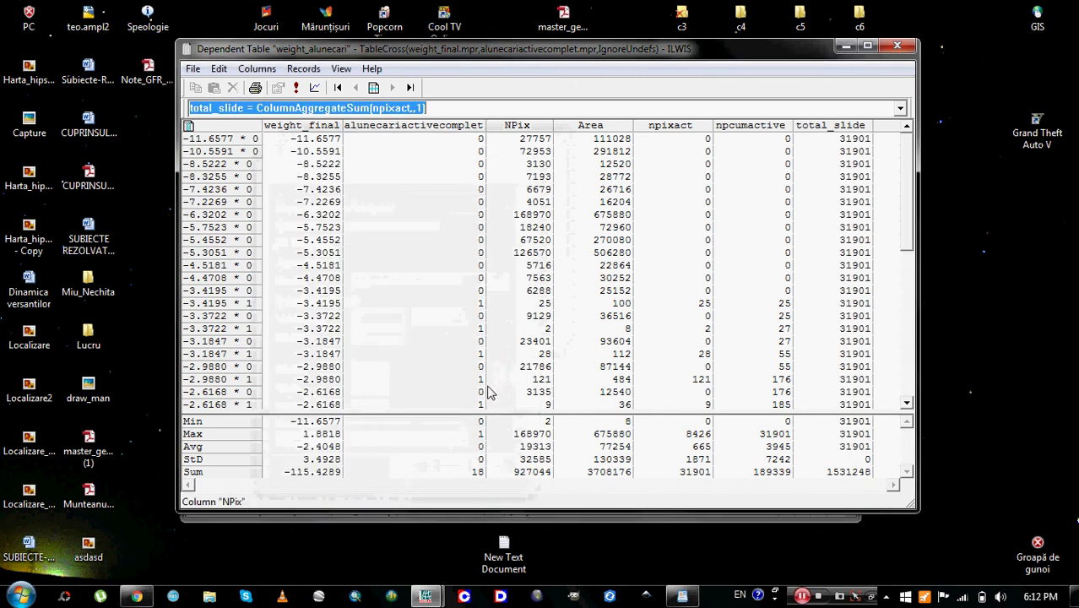
{"action": "left_click_drag", "start_coordinate": [632, 66], "coordinate": [585, 65]}
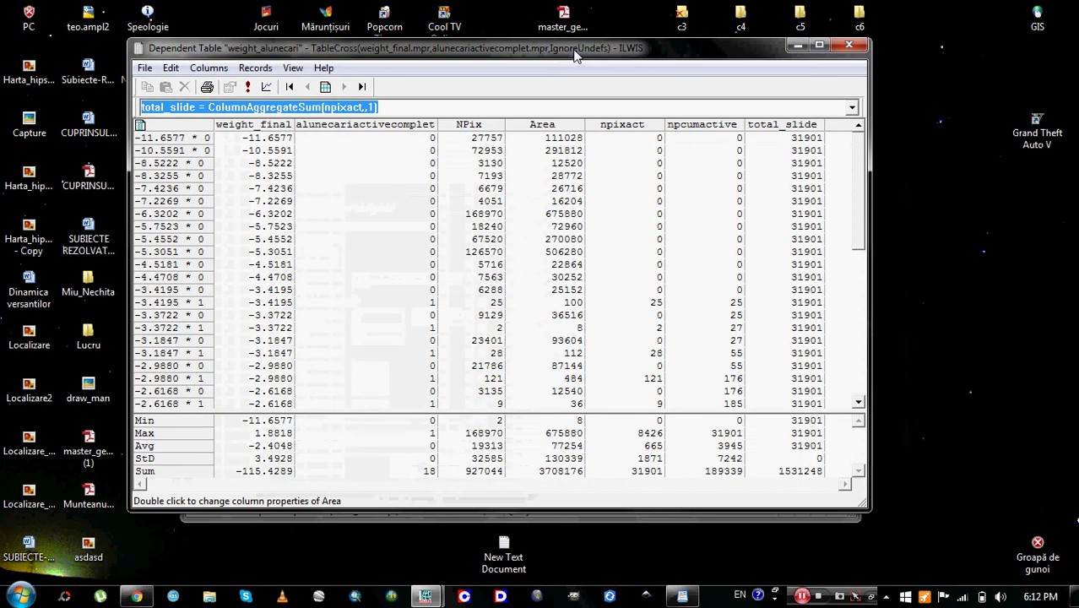
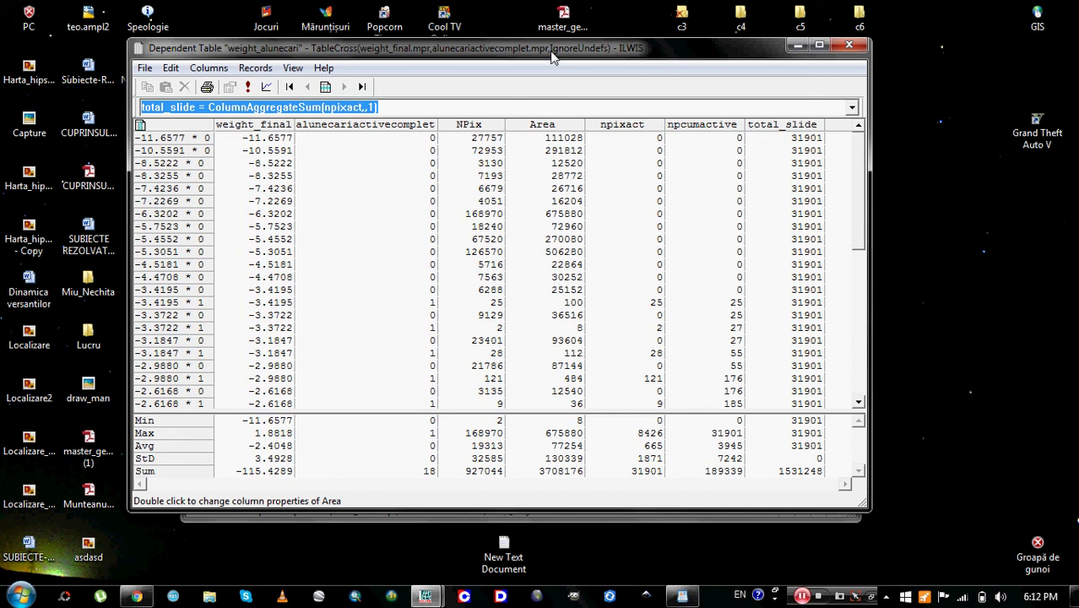
{"action": "left_click", "coordinate": [527, 106]}
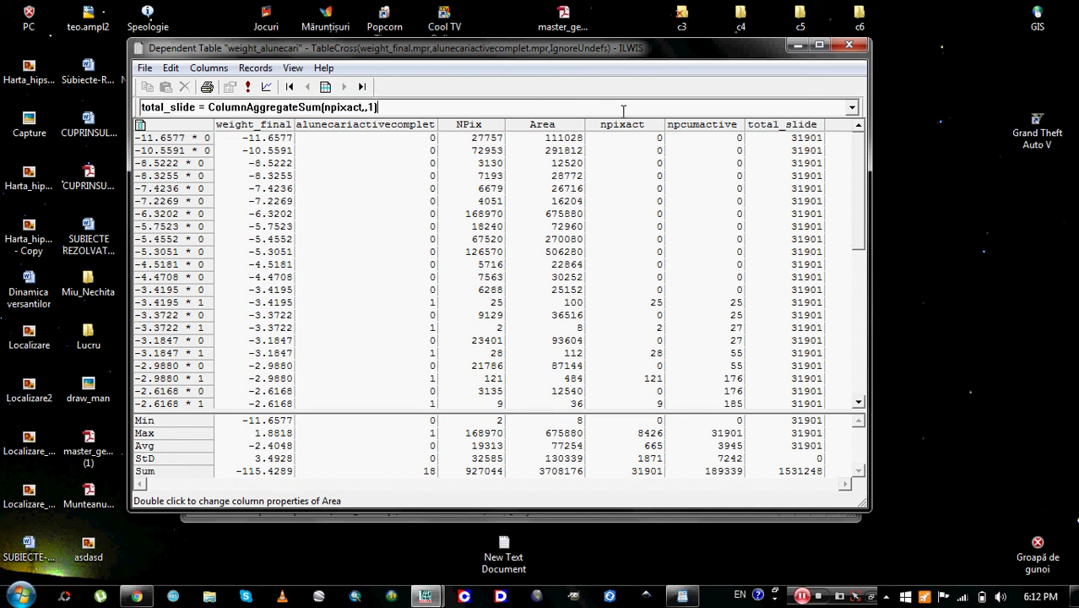
{"action": "left_click", "coordinate": [208, 68]}
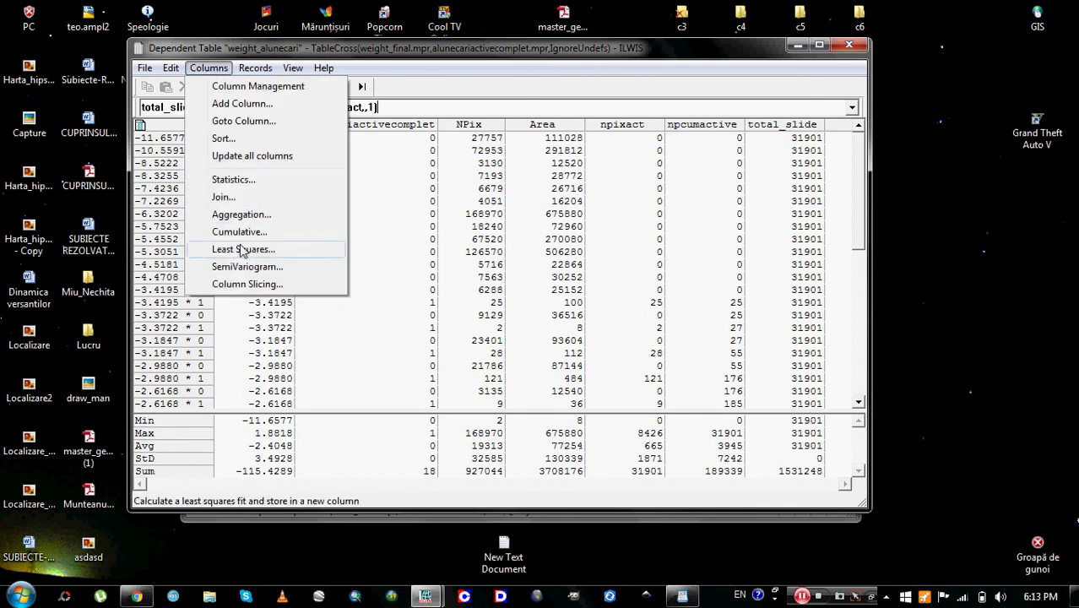
{"action": "left_click", "coordinate": [242, 214]}
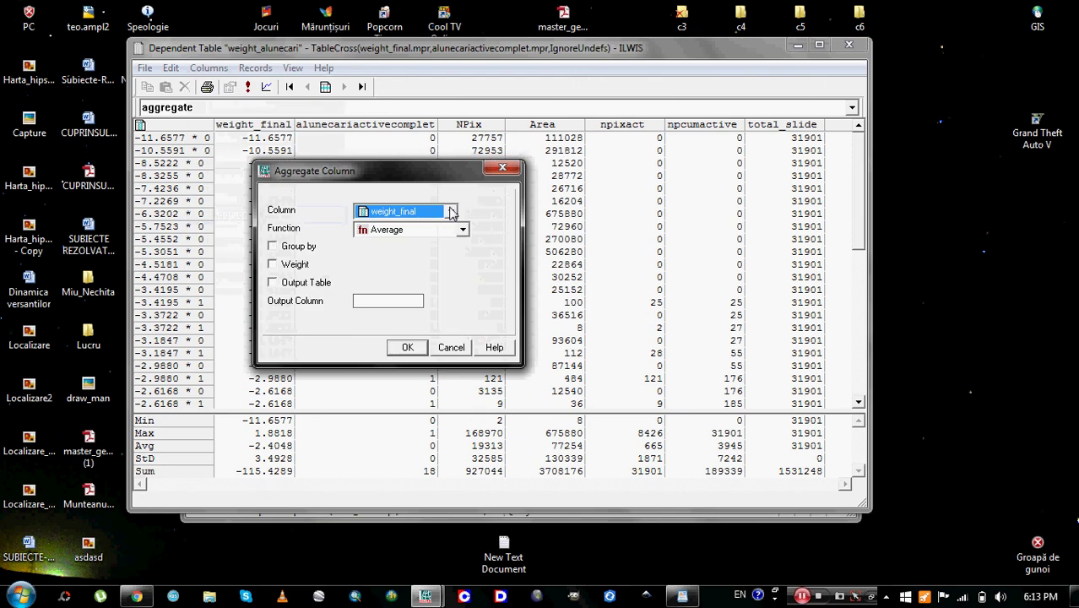
{"action": "left_click", "coordinate": [451, 213]}
{"action": "left_click", "coordinate": [392, 283]}
{"action": "left_click", "coordinate": [451, 212]}
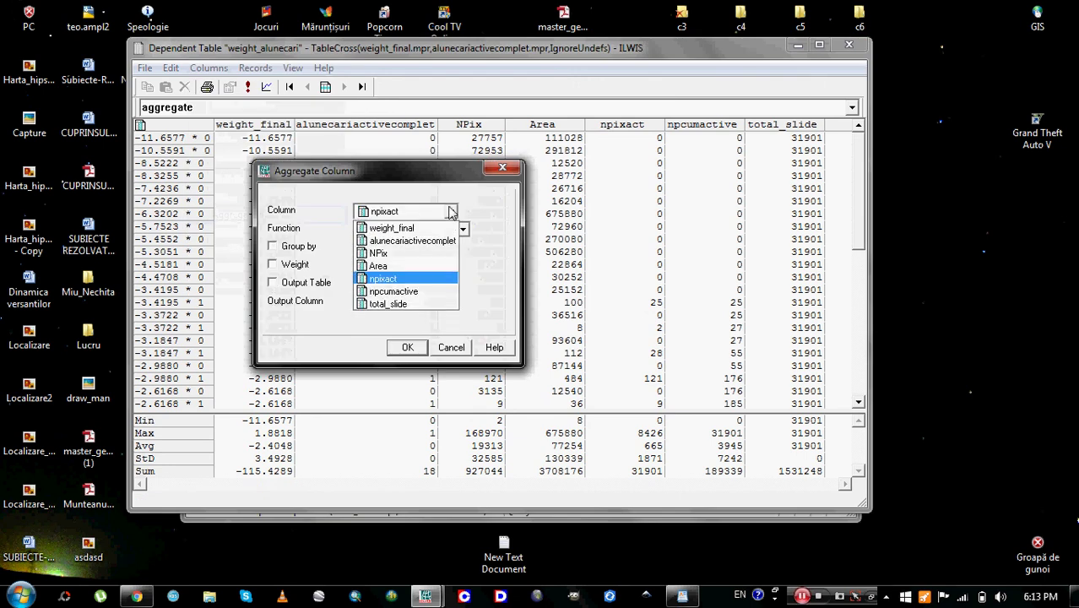
{"action": "left_click", "coordinate": [417, 253]}
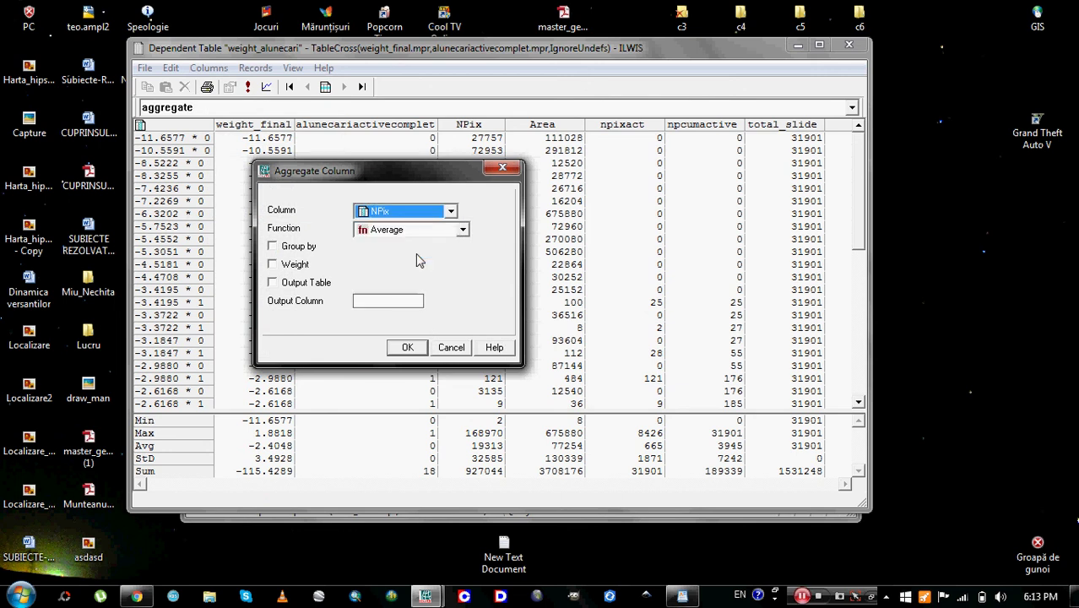
{"action": "left_click", "coordinate": [463, 230]}
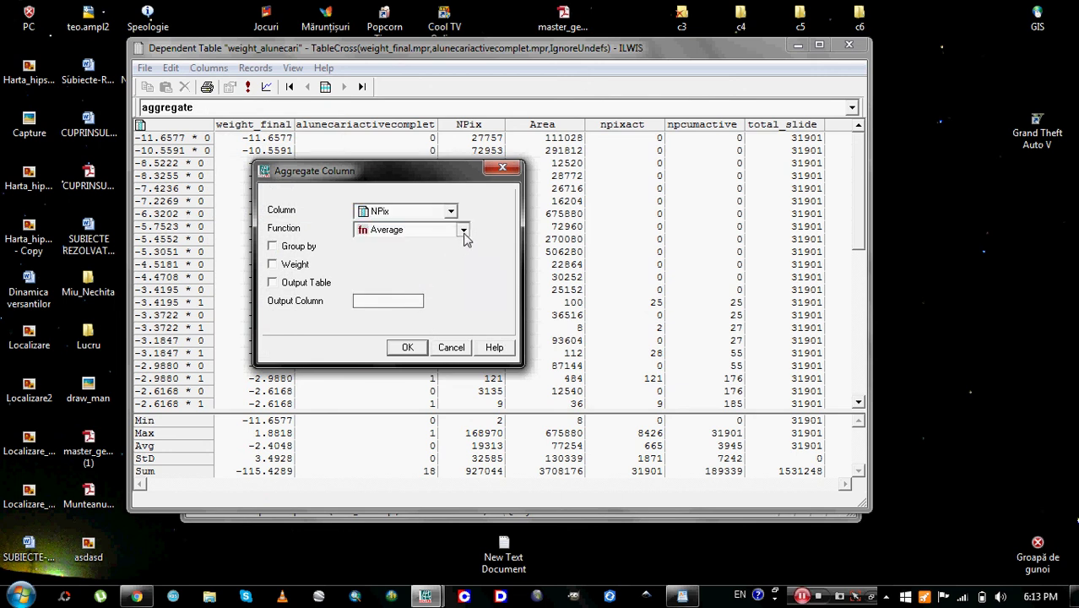
{"action": "left_click", "coordinate": [390, 336]}
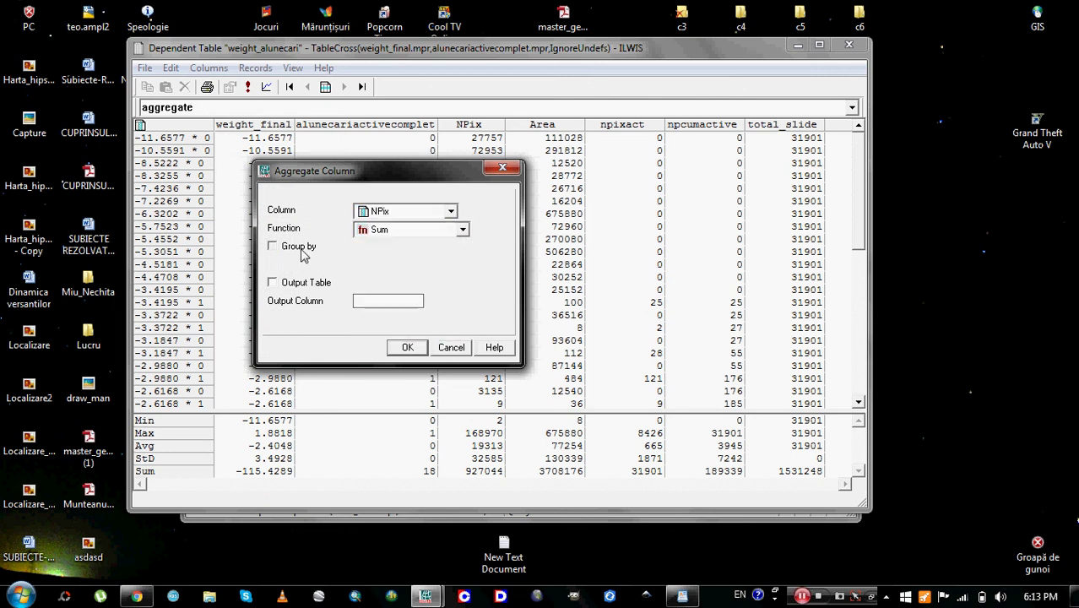
{"action": "left_click", "coordinate": [272, 246]}
{"action": "left_click", "coordinate": [301, 250]}
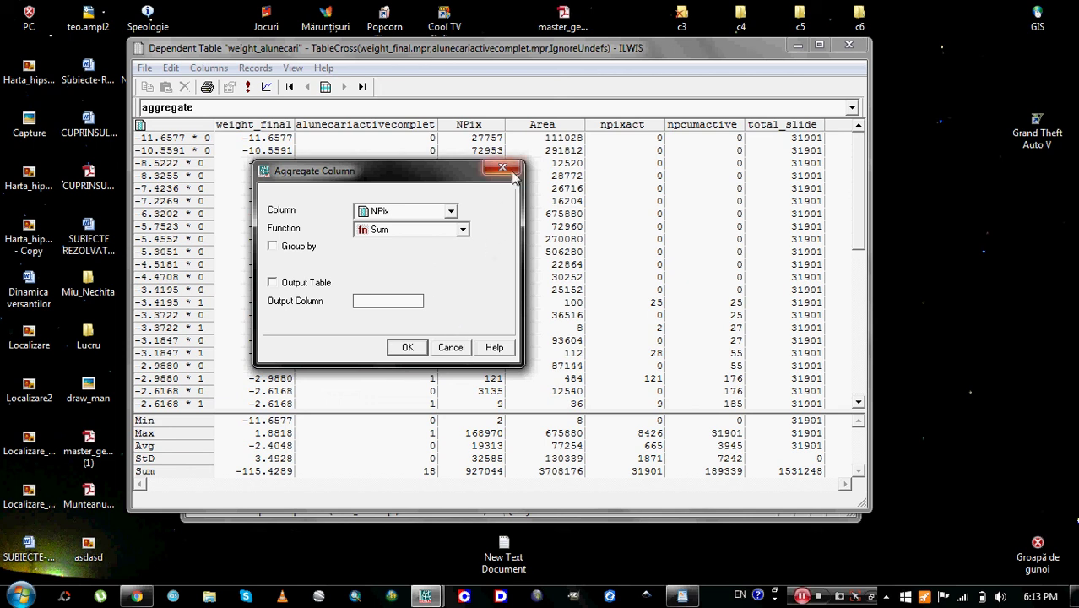
{"action": "left_click", "coordinate": [450, 211]}
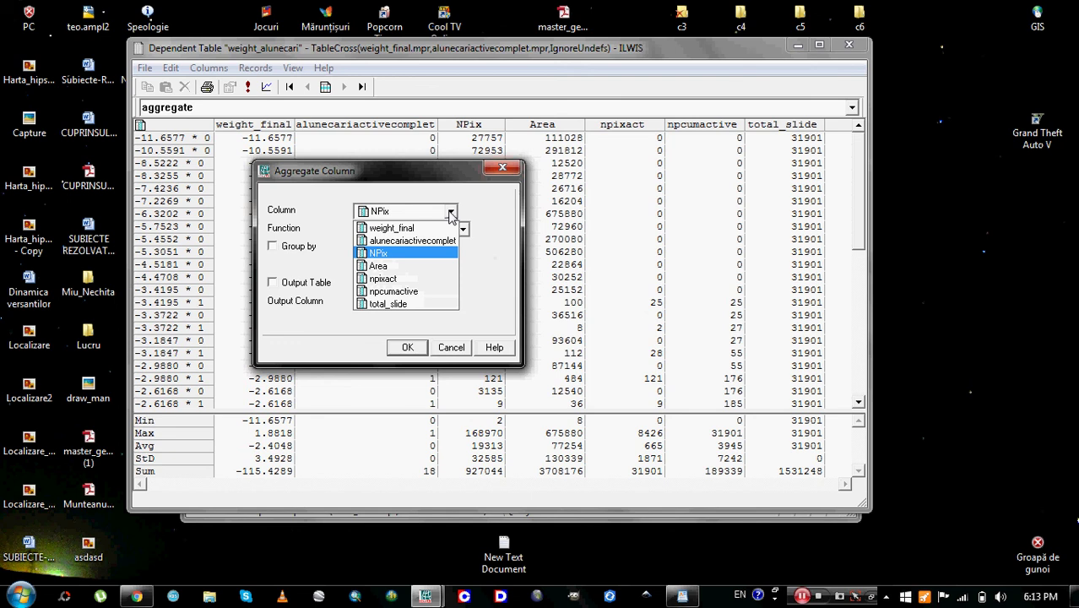
{"action": "left_click", "coordinate": [470, 219]}
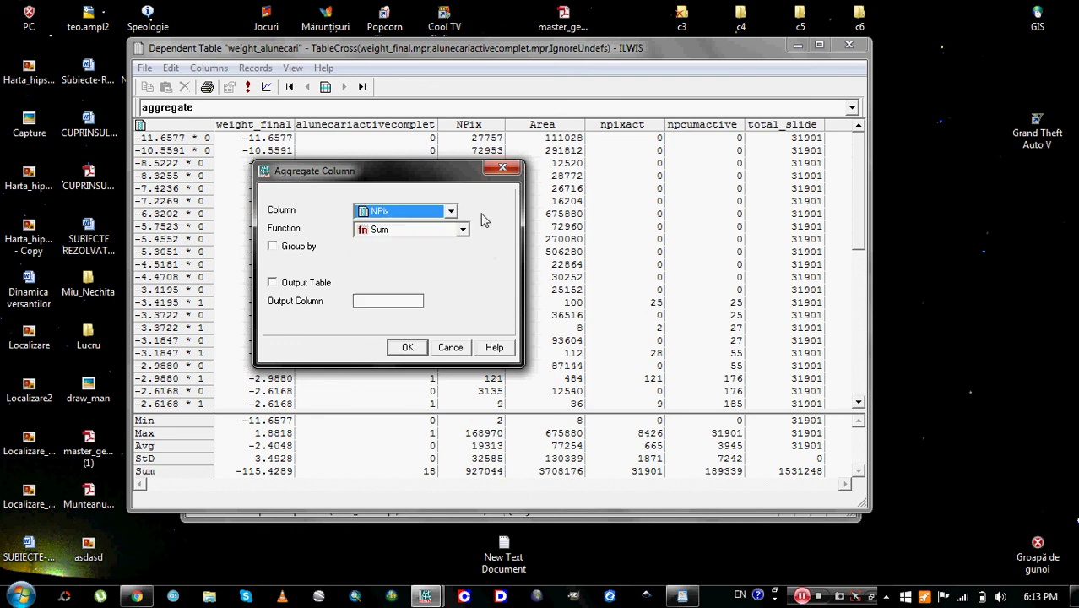
{"action": "left_click", "coordinate": [503, 170]}
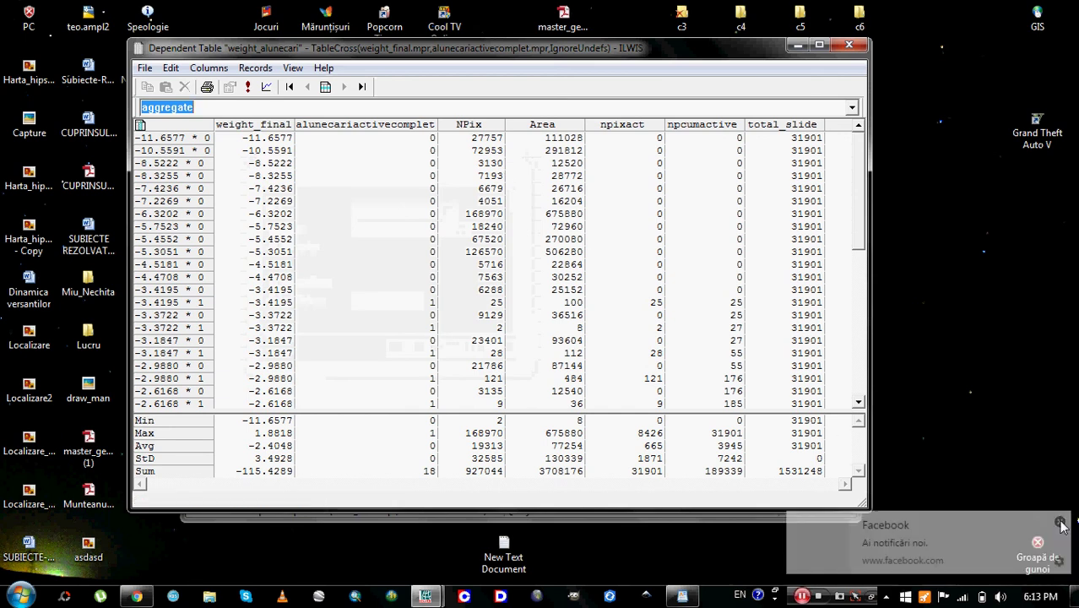
{"action": "left_click", "coordinate": [804, 597]}
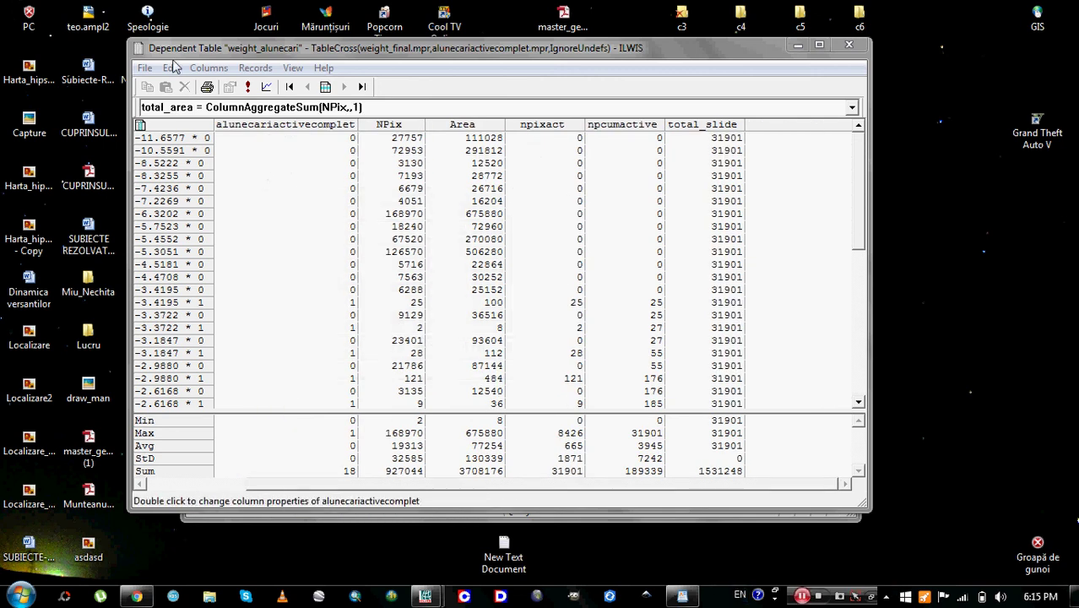
Step: Start a column aggregation on NPix using the Sum function
{"action": "left_click", "coordinate": [209, 67]}
{"action": "left_click", "coordinate": [242, 218]}
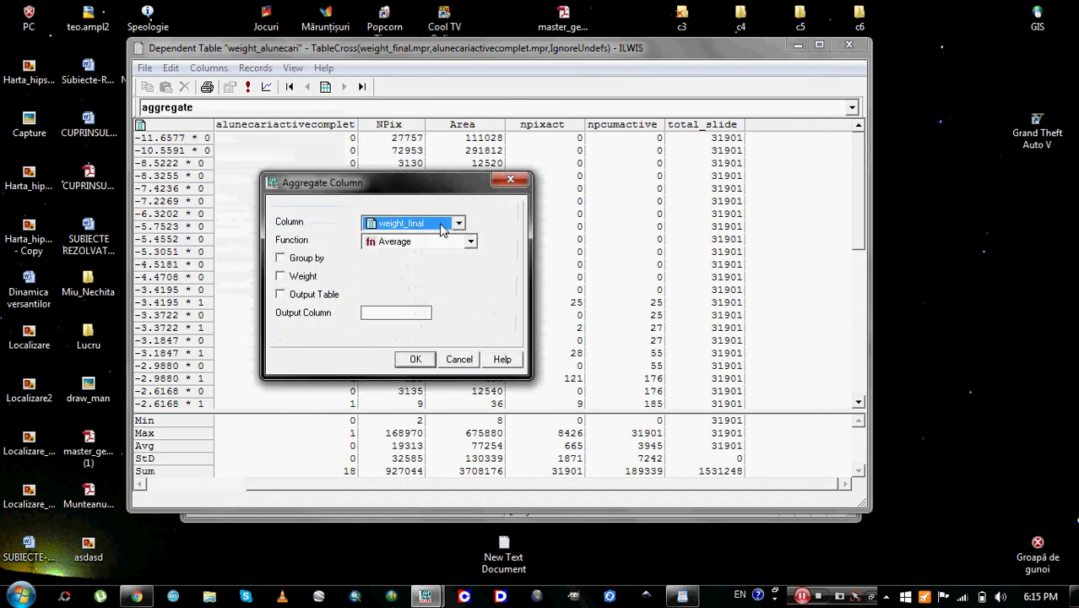
{"action": "left_click", "coordinate": [458, 223]}
{"action": "left_click", "coordinate": [415, 265]}
{"action": "left_click", "coordinate": [470, 241]}
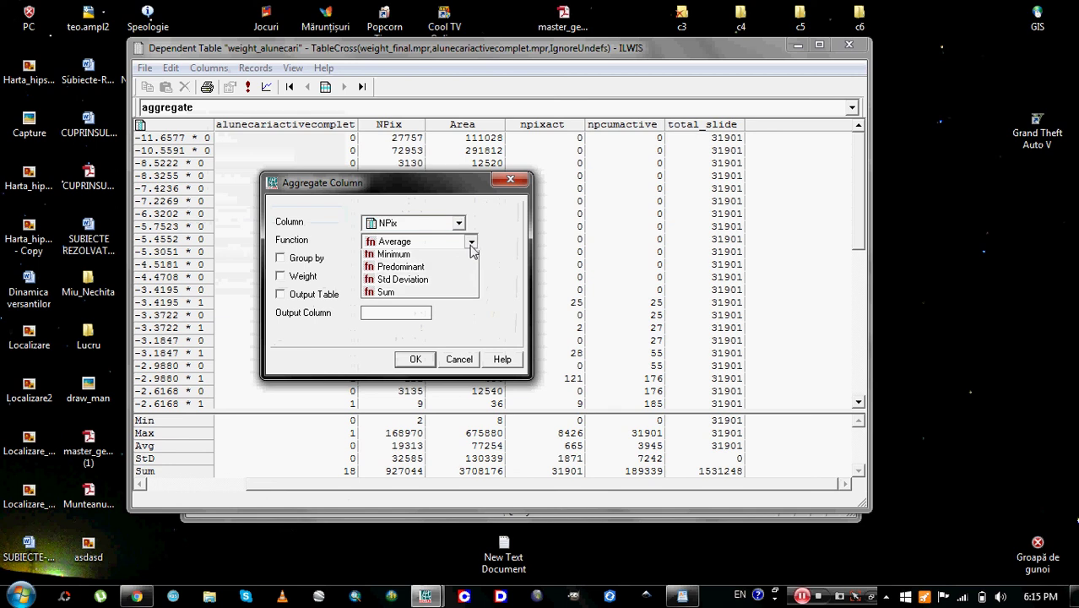
{"action": "left_click", "coordinate": [385, 346]}
Step: Name the NPix aggregation's output column total_area and create it with the default column properties
{"action": "left_click", "coordinate": [396, 314]}
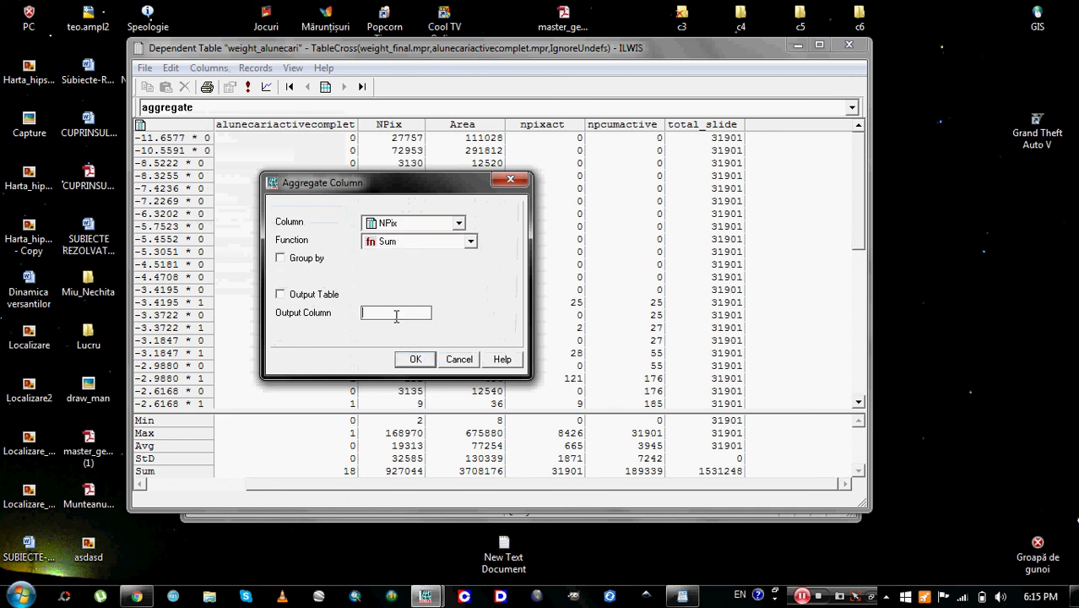
{"action": "type", "text": "area"}
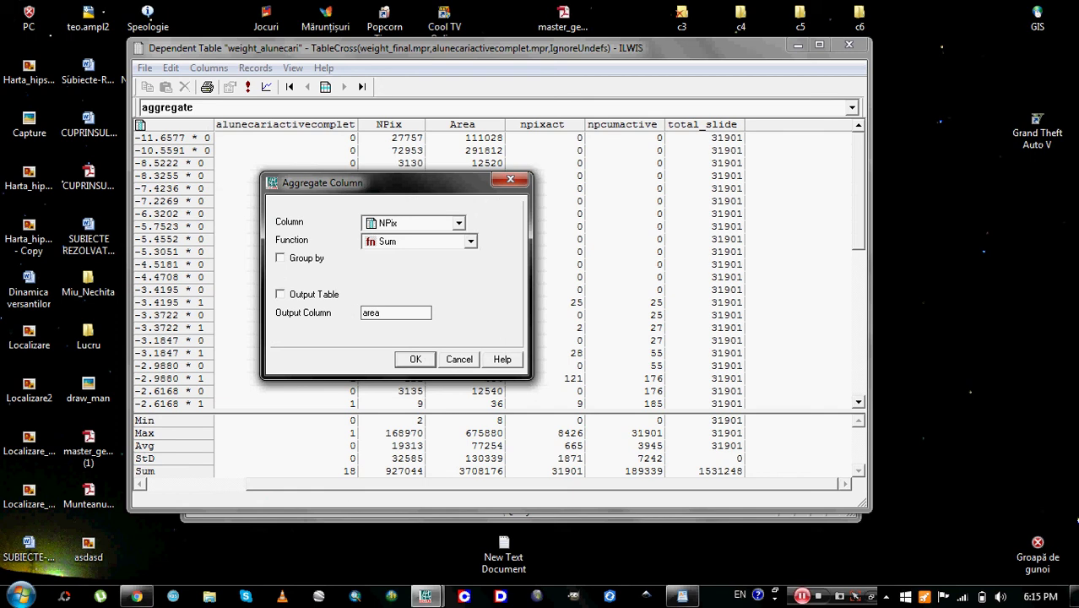
{"action": "key", "text": "BackSpace"}
{"action": "key", "text": "BackSpace"}
{"action": "key", "text": "BackSpace"}
{"action": "key", "text": "BackSpace"}
{"action": "type", "text": "total_area"}
{"action": "left_click", "coordinate": [416, 360]}
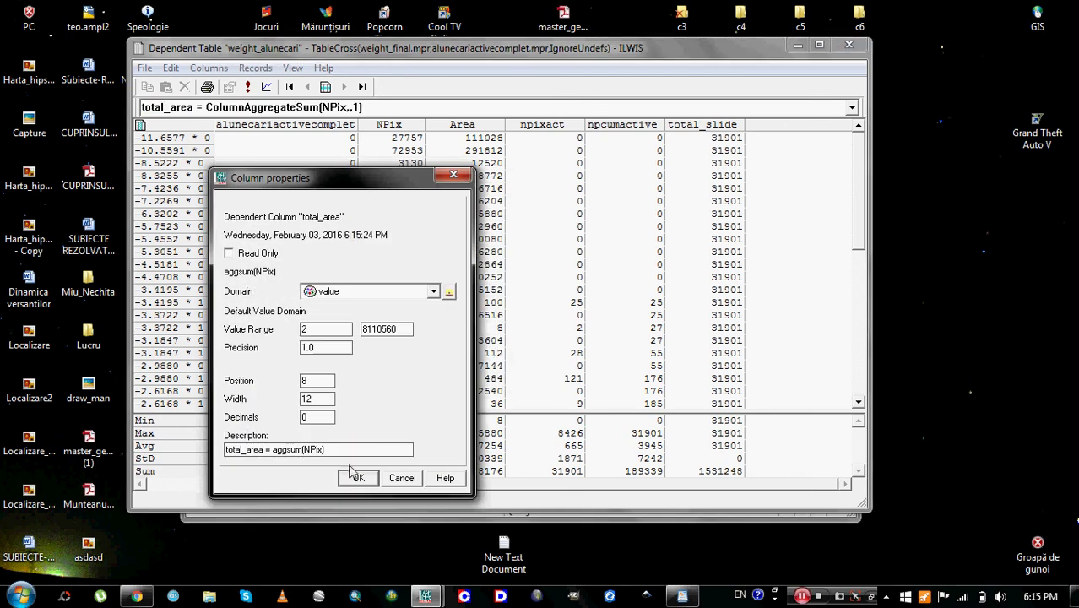
{"action": "left_click", "coordinate": [355, 477]}
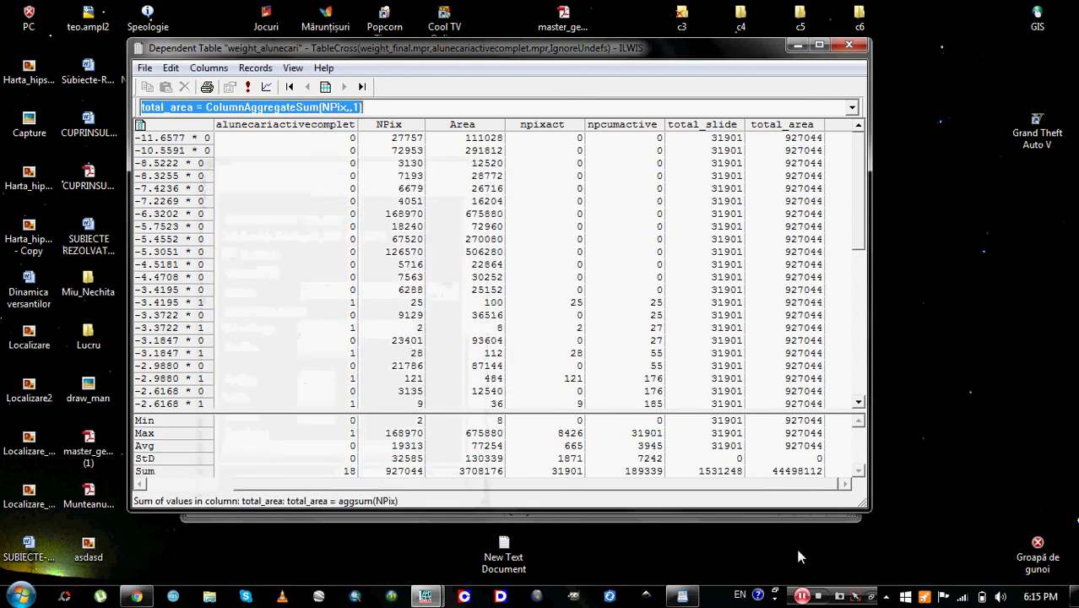
{"action": "left_click", "coordinate": [803, 596]}
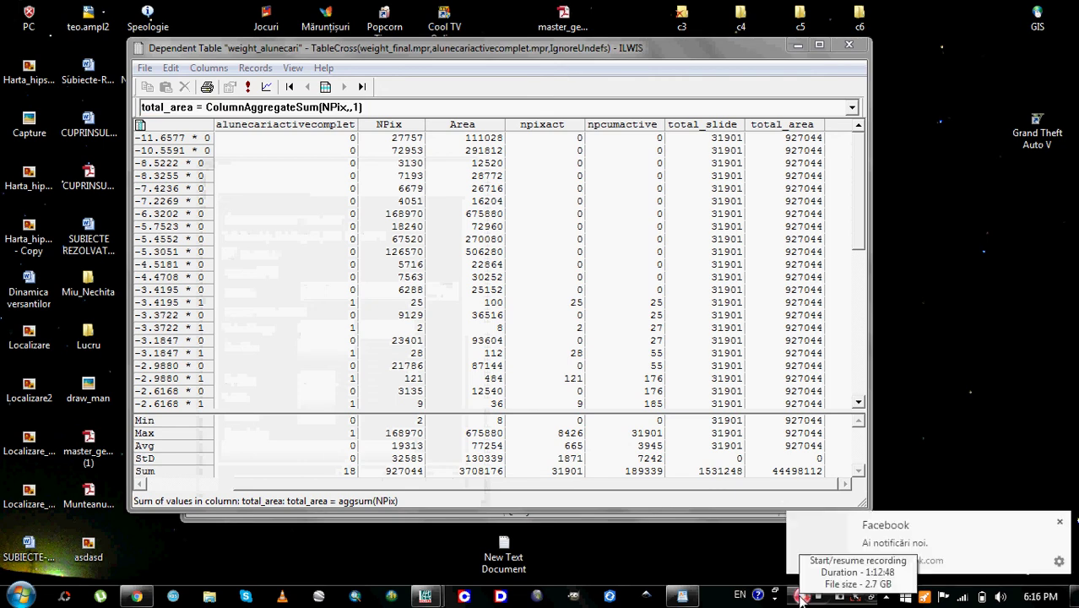
{"action": "left_click", "coordinate": [208, 68]}
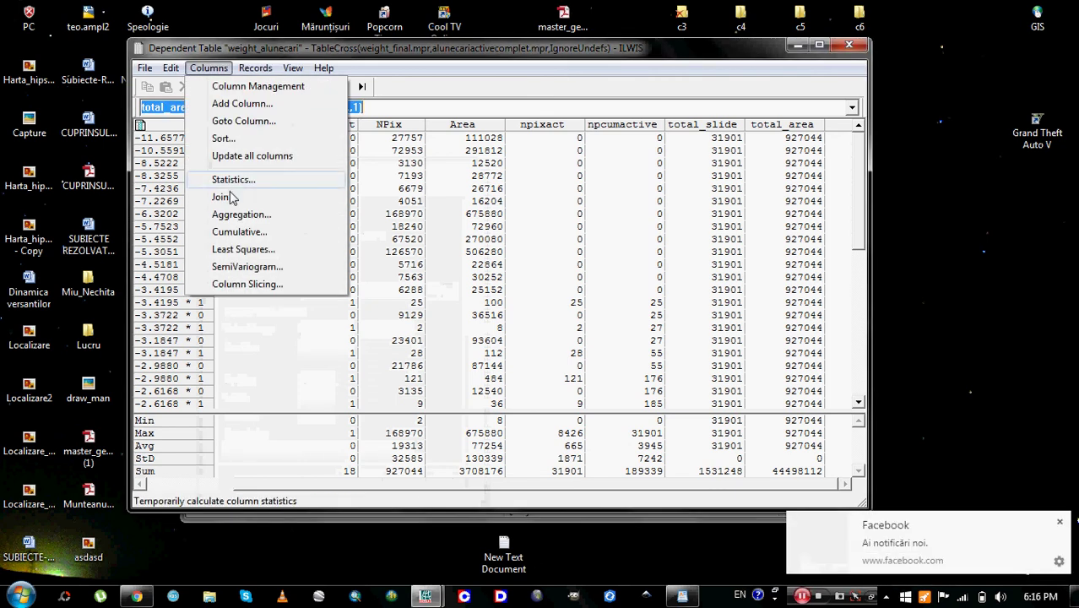
{"action": "left_click", "coordinate": [249, 216]}
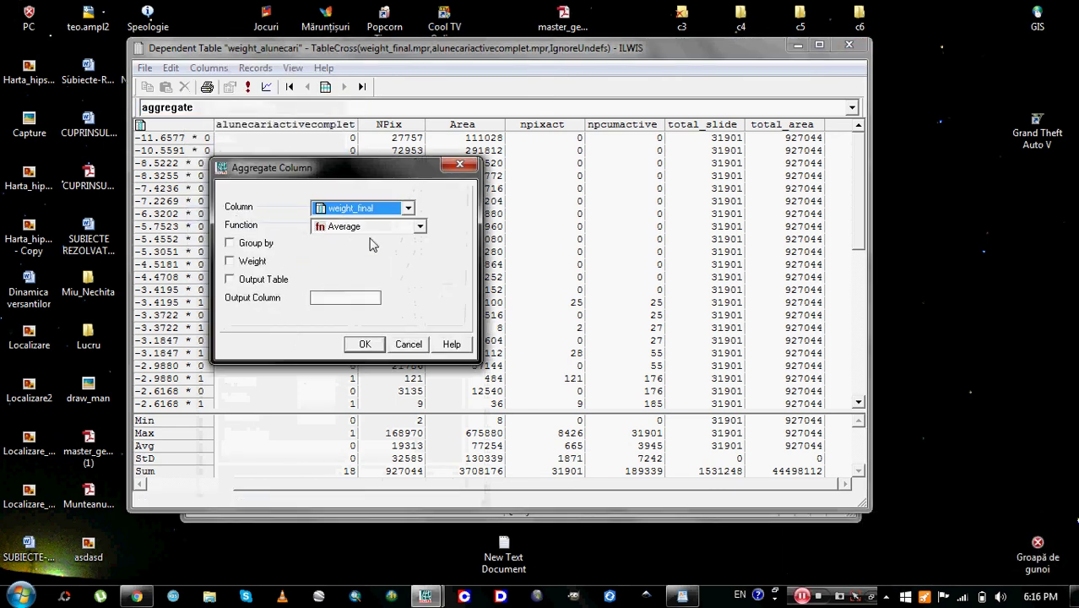
{"action": "left_click", "coordinate": [471, 160]}
{"action": "left_click", "coordinate": [208, 68]}
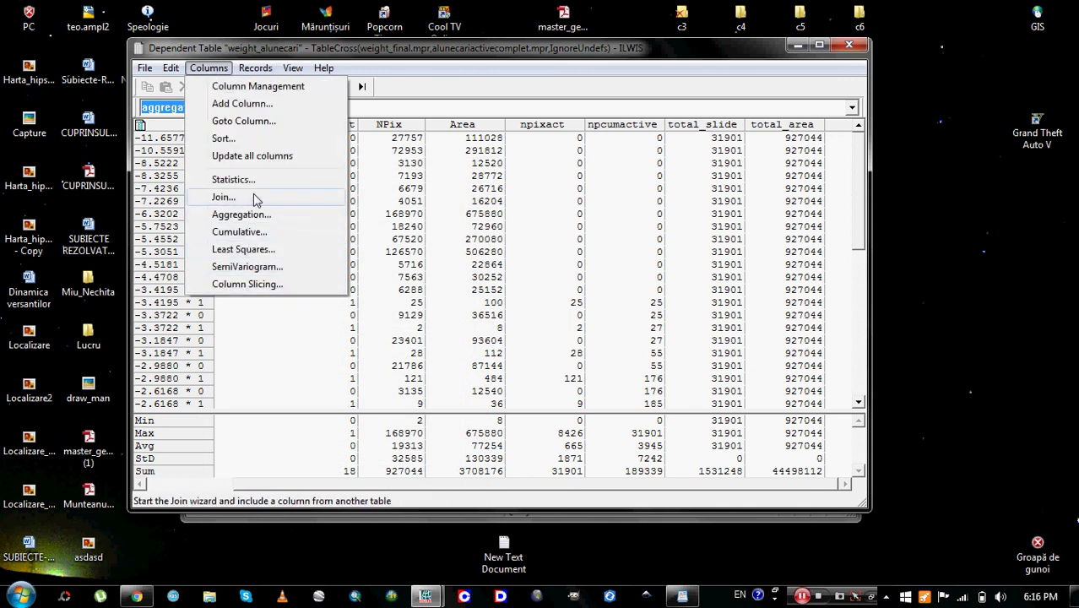
Step: Try to calculate a new column with the expression percentage:=100*(npcumactive/totalslide)
{"action": "left_click", "coordinate": [379, 107]}
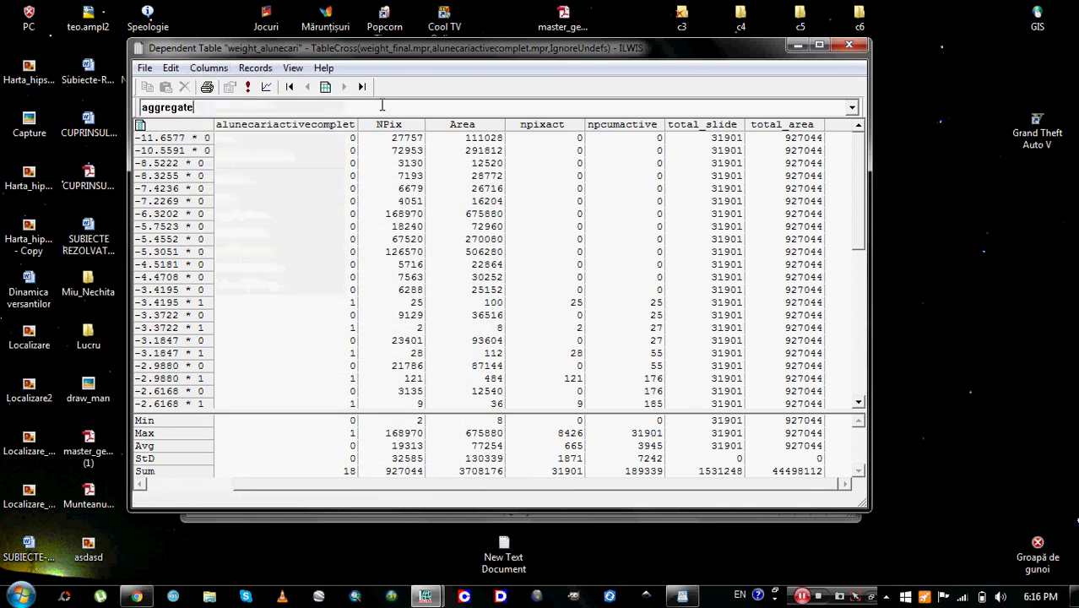
{"action": "double_click", "coordinate": [378, 104]}
{"action": "type", "text": "percentage"}
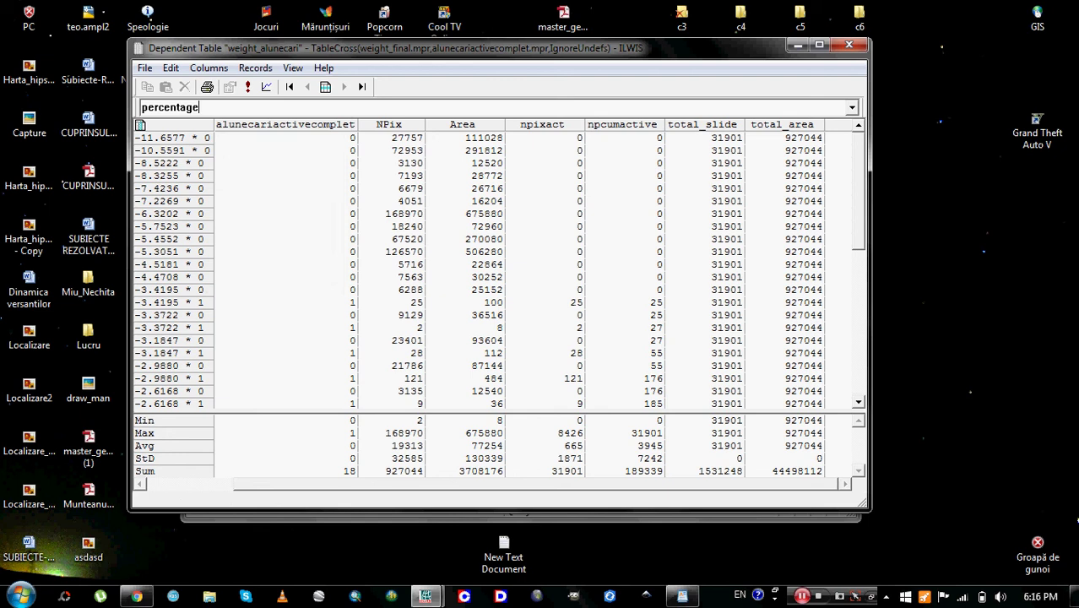
{"action": "type", "text": ":=100*(npcumactive"}
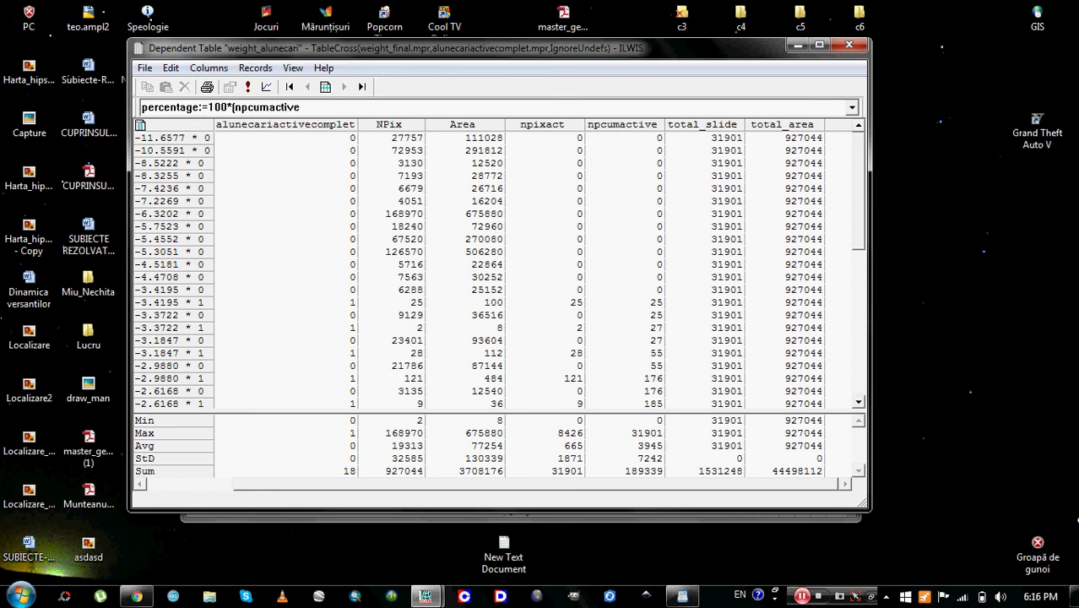
{"action": "type", "text": "/totalslide)"}
{"action": "key", "text": "Return"}
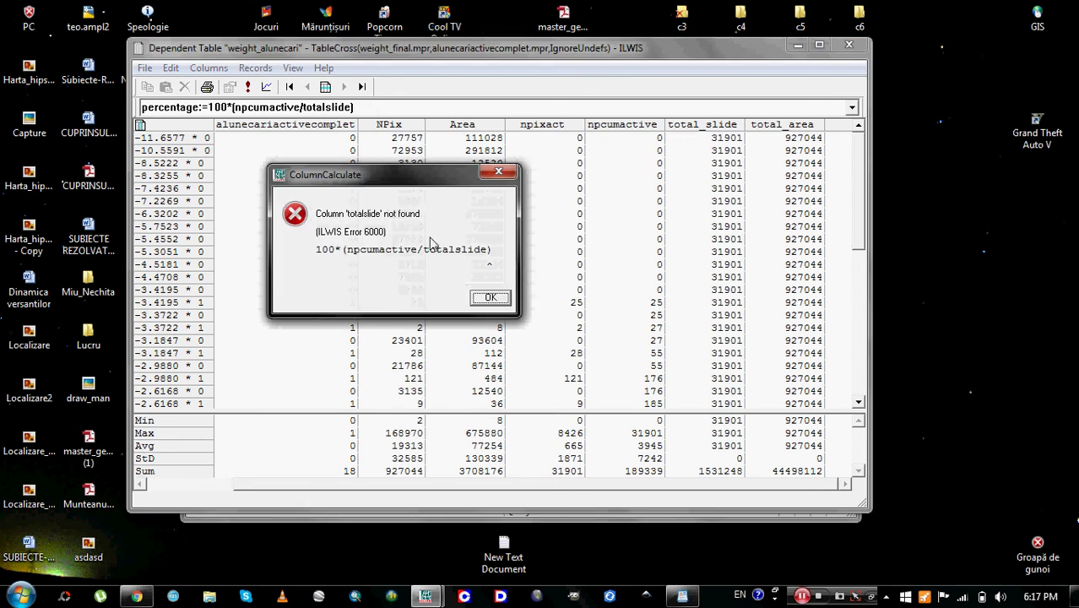
{"action": "left_click", "coordinate": [490, 298]}
Step: Recall the expression, correct it to percentage:=100*(npcumactive/total_slide), and create the column with the default properties
{"action": "left_click", "coordinate": [852, 107]}
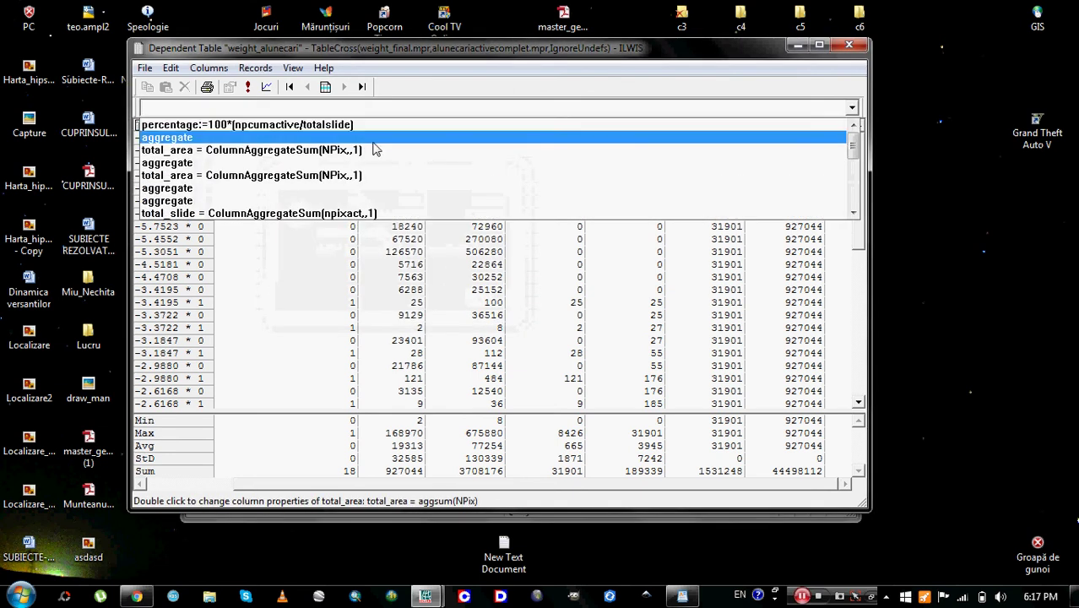
{"action": "left_click", "coordinate": [324, 132]}
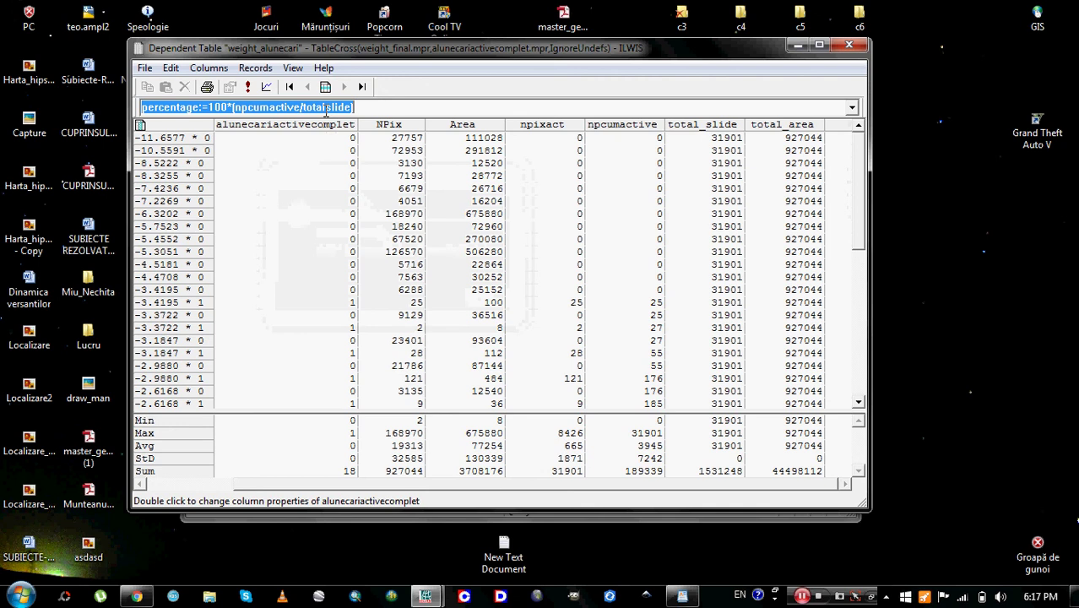
{"action": "left_click", "coordinate": [326, 107]}
{"action": "type", "text": "_"}
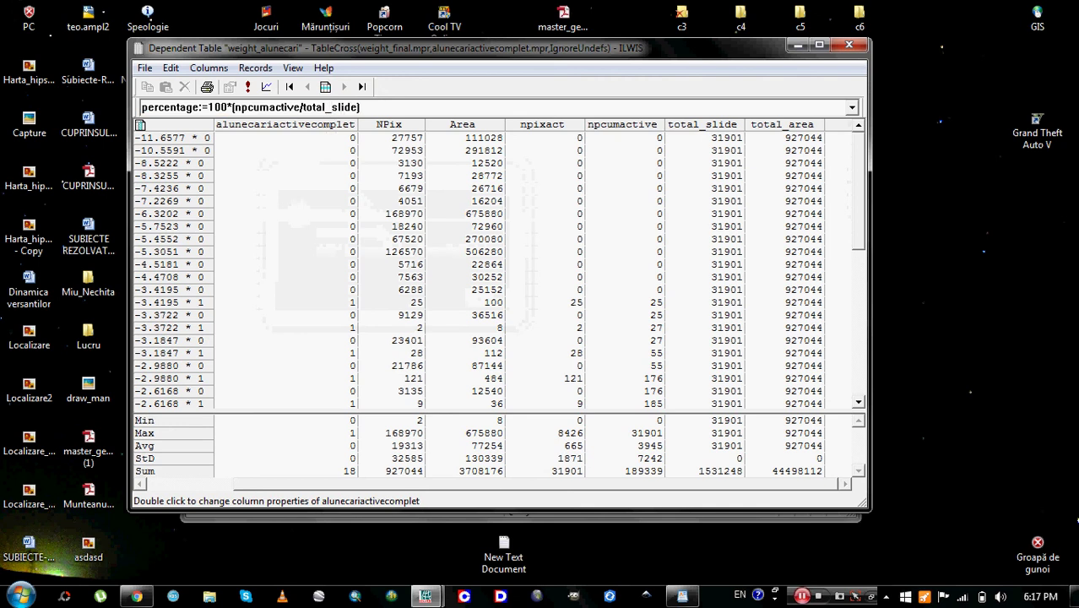
{"action": "key", "text": "Return"}
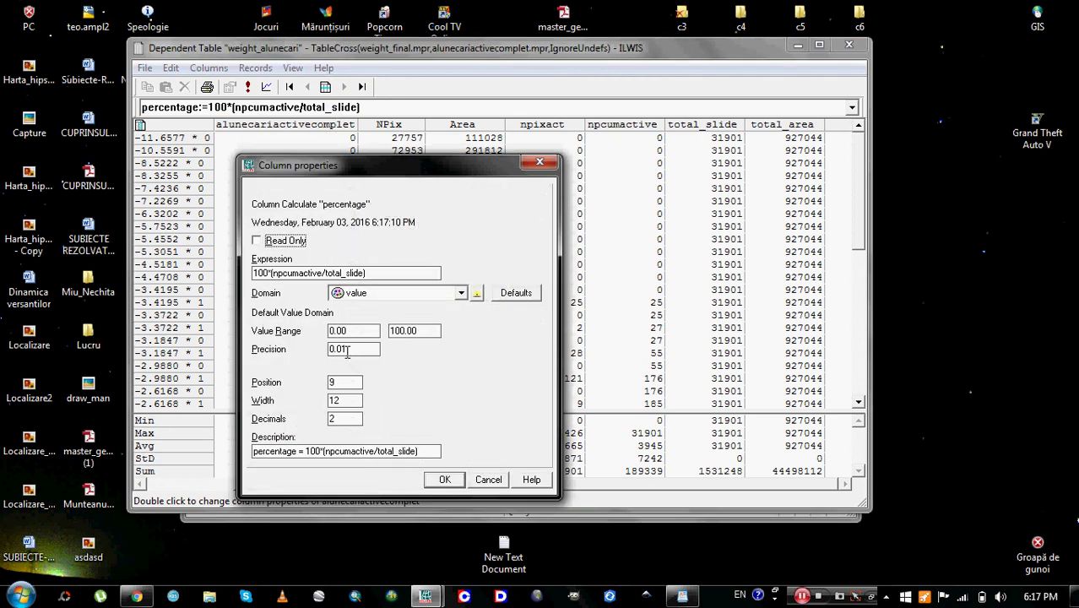
{"action": "left_click", "coordinate": [440, 480]}
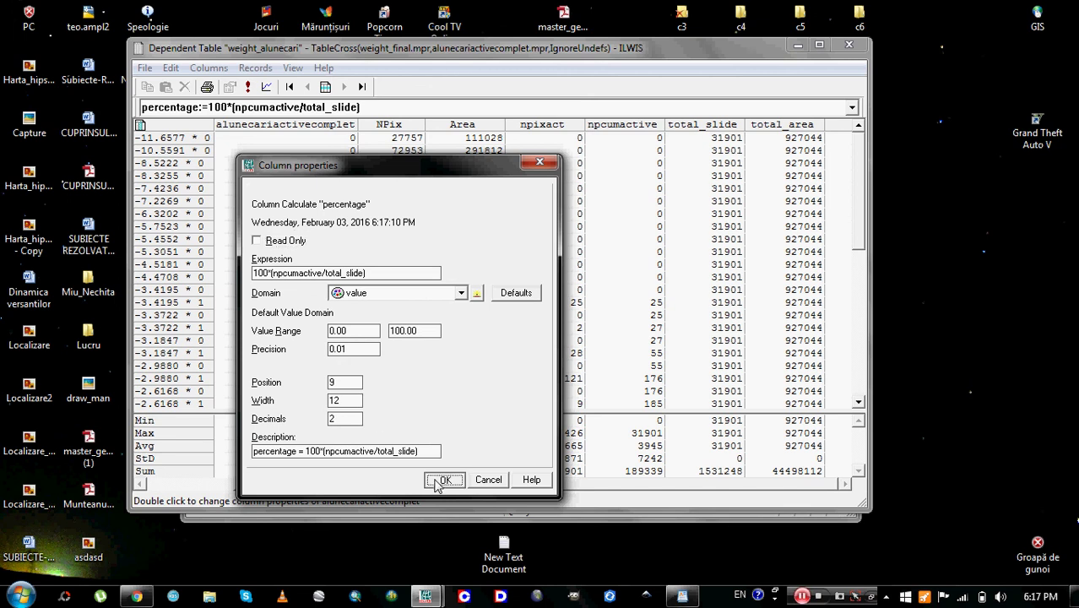
Step: Check the column properties of the percentage column and close them without changes
{"action": "left_click_drag", "start_coordinate": [412, 488], "coordinate": [540, 490]}
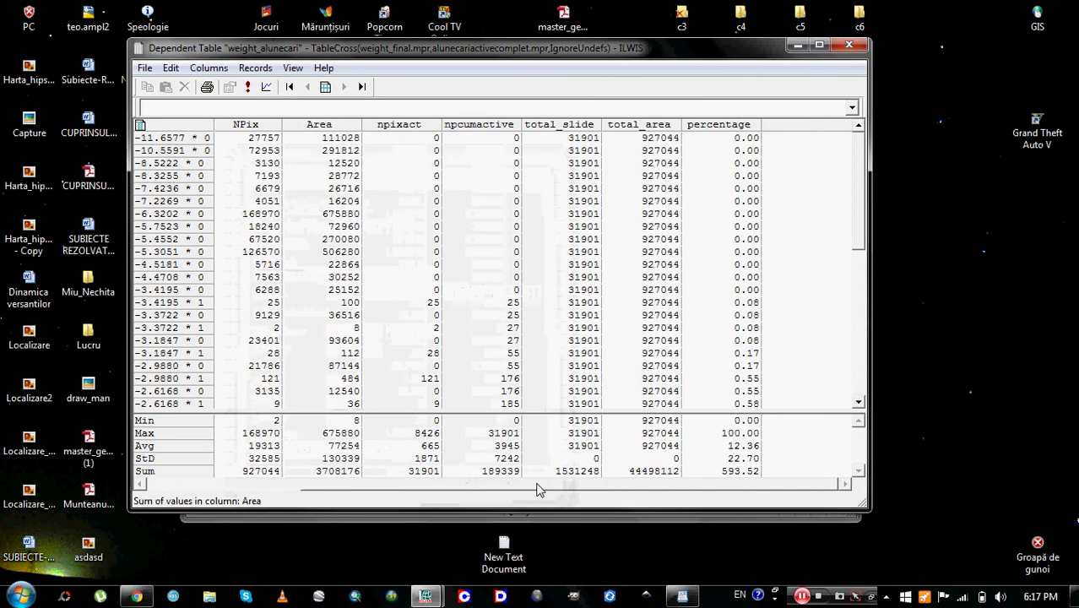
{"action": "left_click", "coordinate": [724, 126]}
{"action": "right_click", "coordinate": [724, 129]}
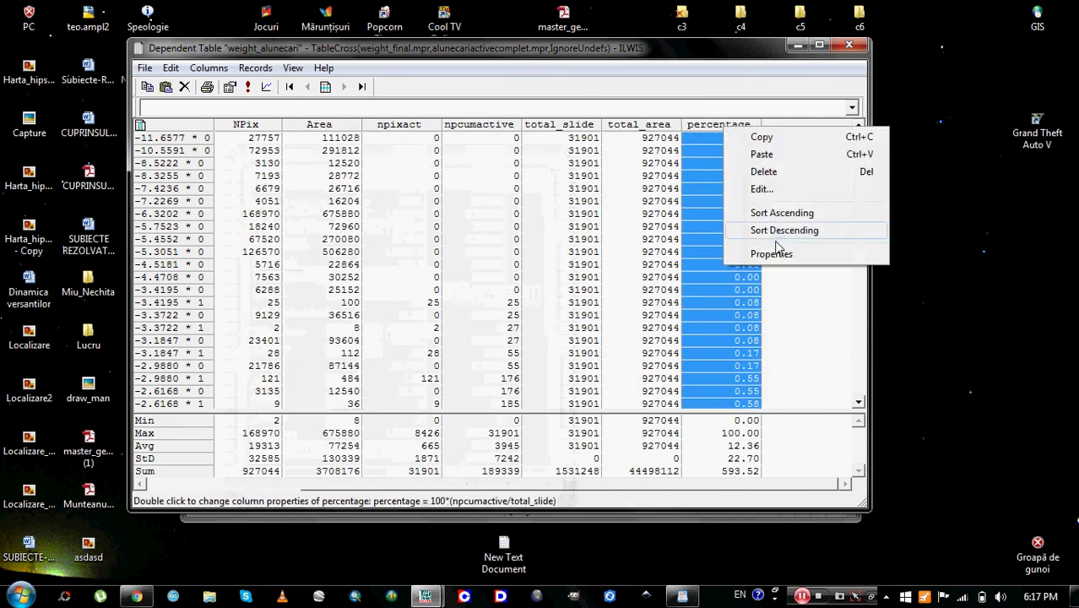
{"action": "left_click", "coordinate": [782, 250]}
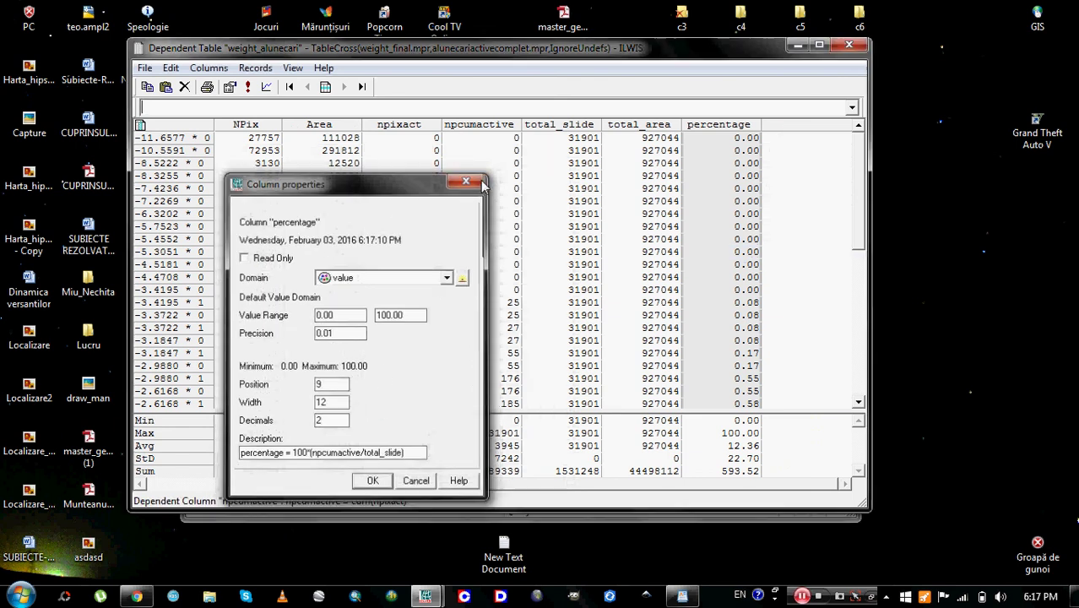
{"action": "key", "text": "Return"}
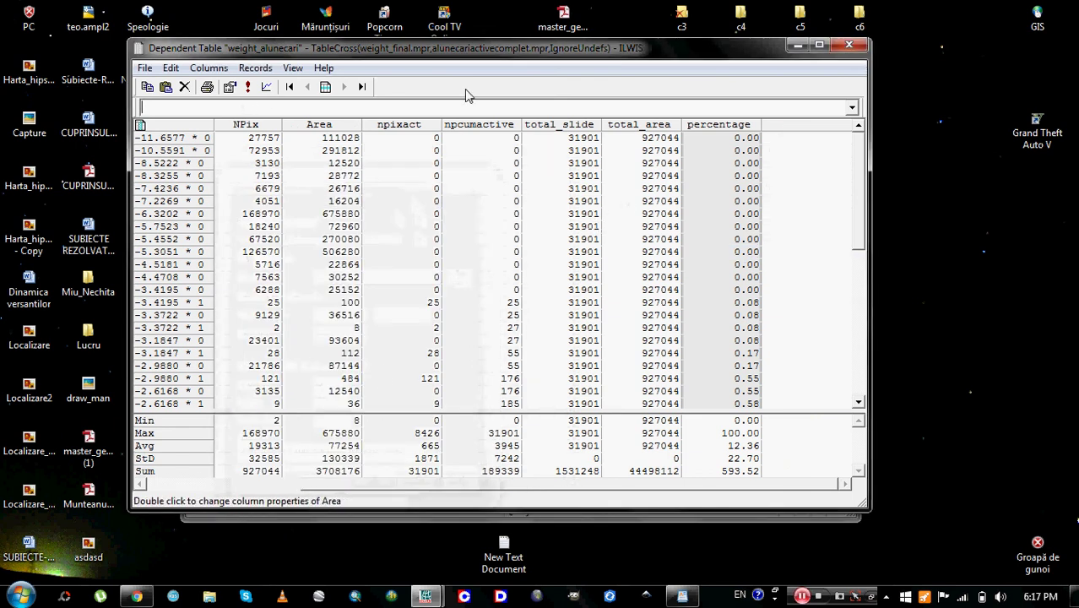
Step: Calculate a new column with the expression percentlandslide:=100-percentage and create it with the default column properties
{"action": "left_click", "coordinate": [852, 108]}
{"action": "left_click", "coordinate": [661, 106]}
{"action": "type", "text": "percentland"}
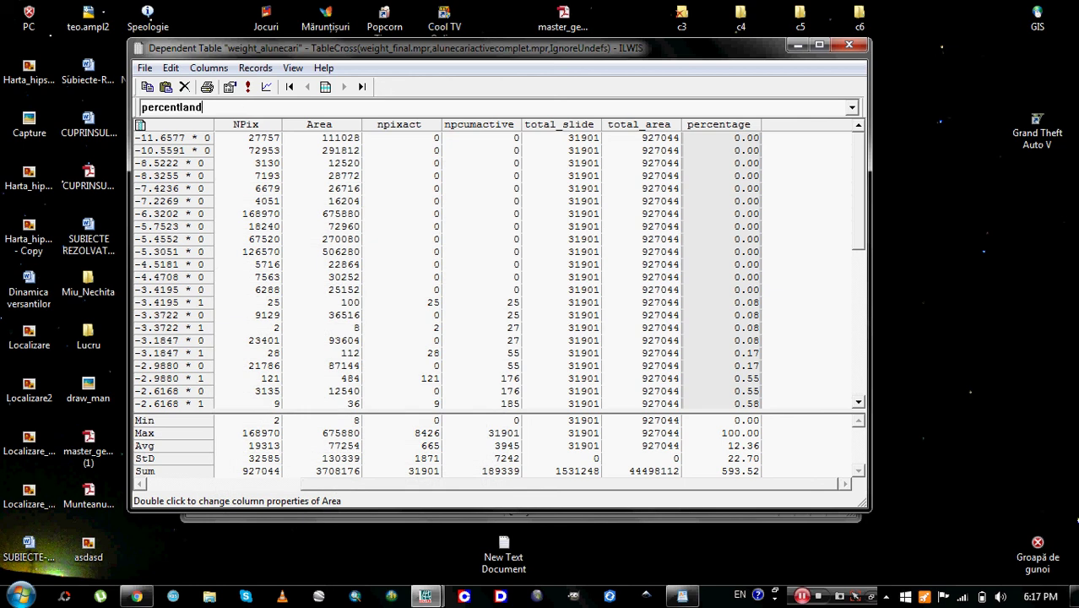
{"action": "type", "text": "slide:=100-percenrage"}
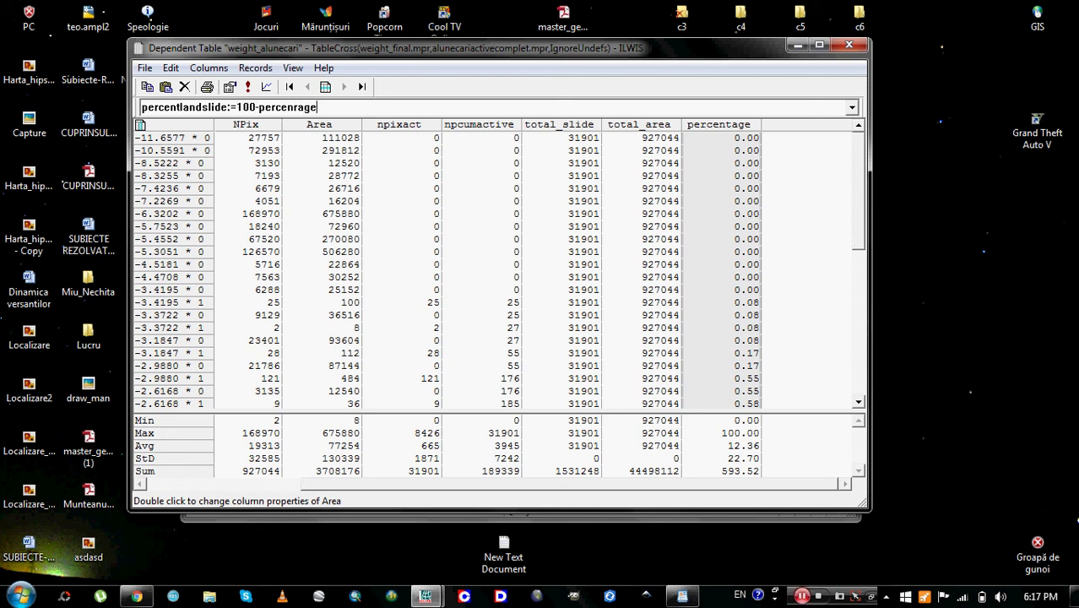
{"action": "key", "text": "BackSpace"}
{"action": "key", "text": "BackSpace"}
{"action": "key", "text": "BackSpace"}
{"action": "key", "text": "BackSpace"}
{"action": "type", "text": "tag"}
{"action": "key", "text": "Return"}
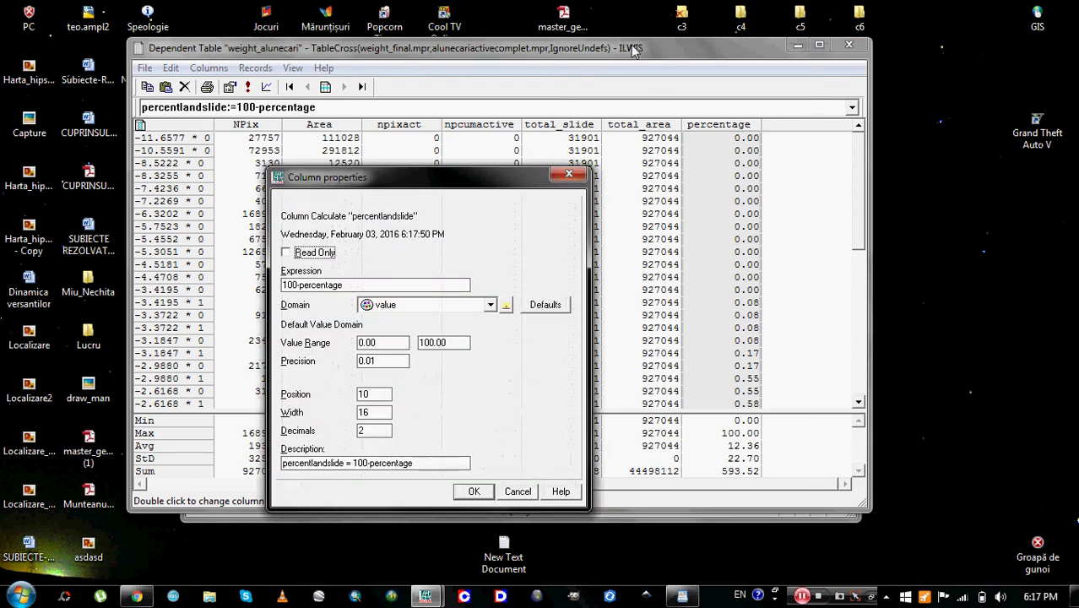
{"action": "left_click", "coordinate": [475, 490]}
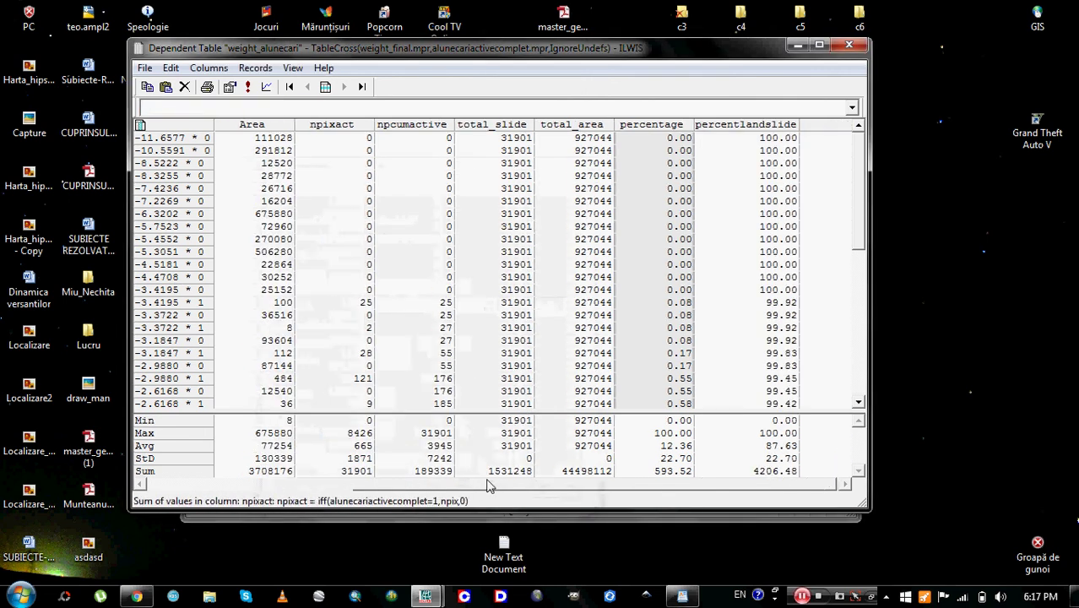
{"action": "left_click_drag", "start_coordinate": [415, 482], "coordinate": [496, 486]}
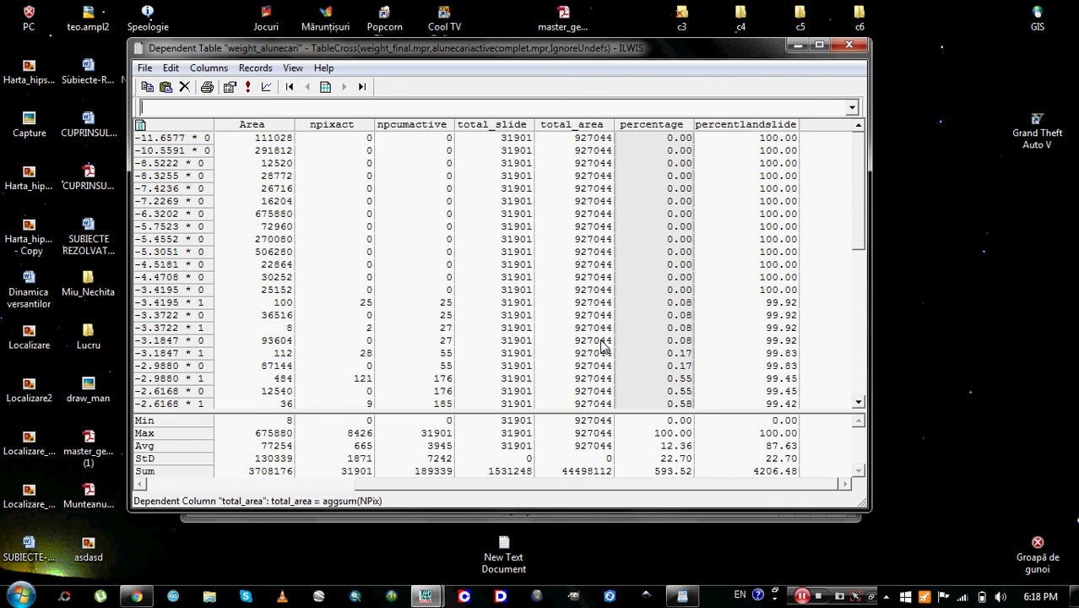
Step: Create a cumulative column of NPix named npixcumul, unsorted, with the default column properties
{"action": "left_click", "coordinate": [209, 68]}
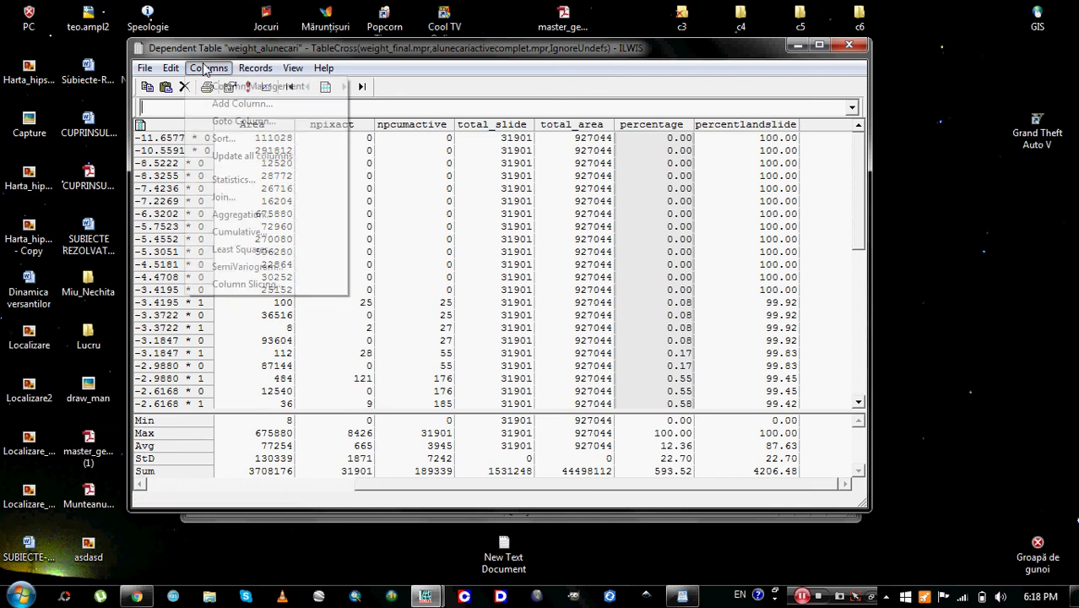
{"action": "left_click", "coordinate": [240, 233]}
{"action": "left_click", "coordinate": [469, 216]}
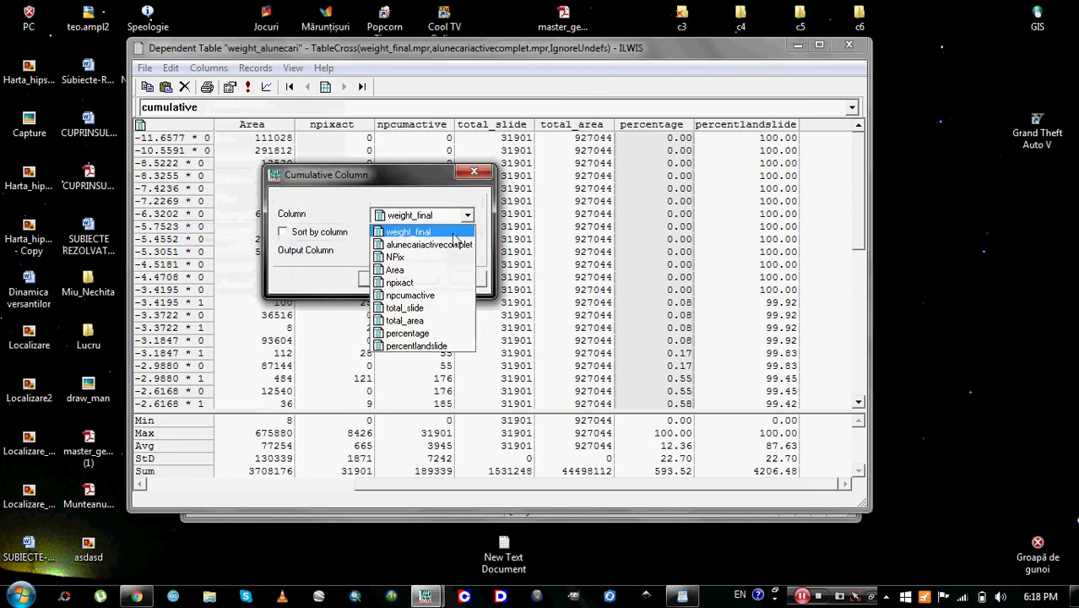
{"action": "left_click", "coordinate": [439, 258]}
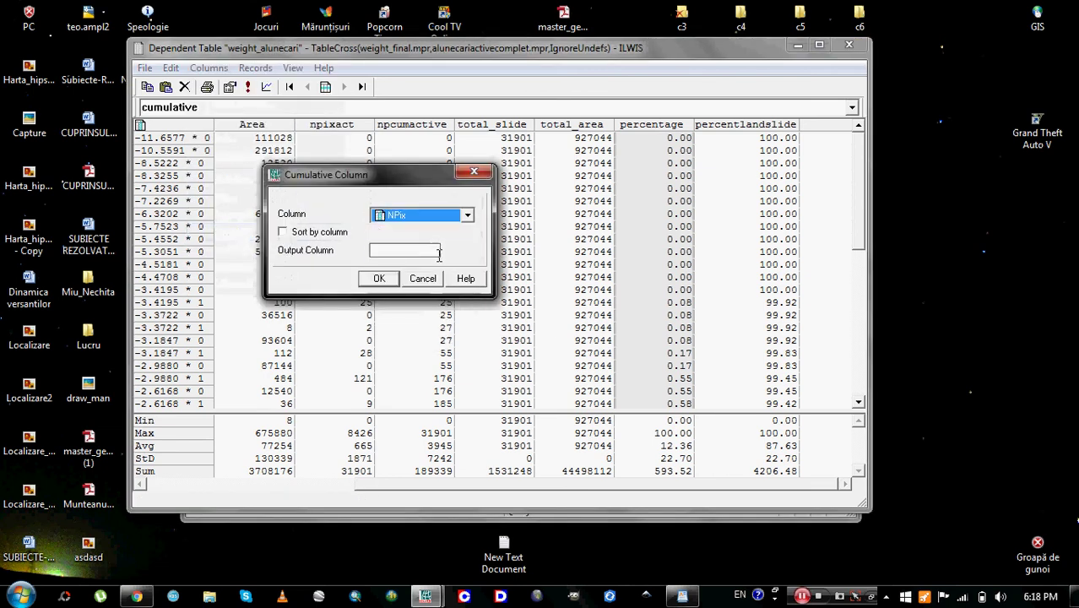
{"action": "left_click", "coordinate": [393, 251]}
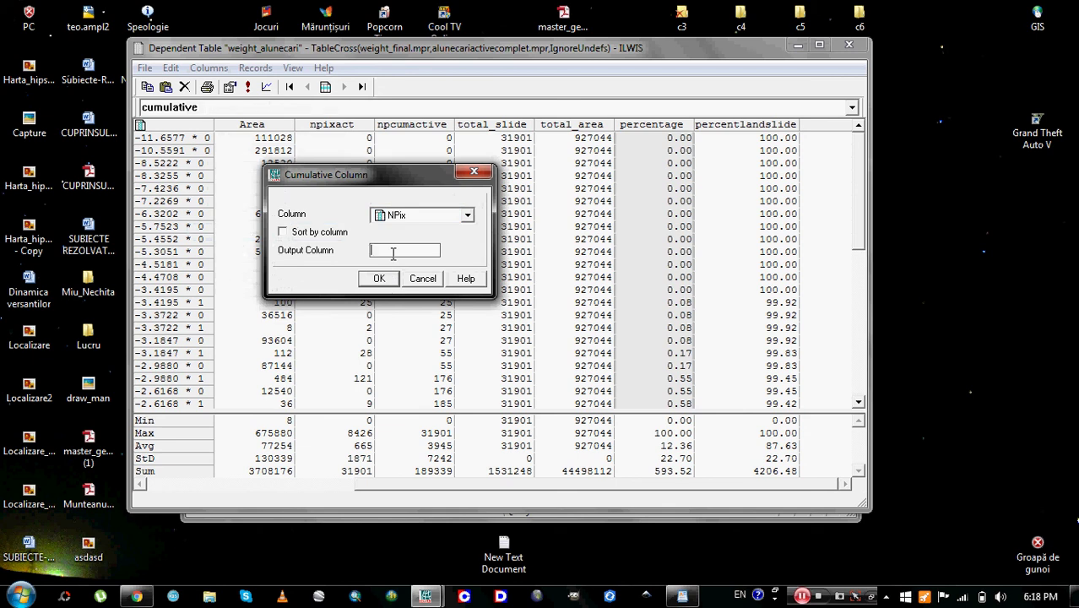
{"action": "type", "text": "npic"}
{"action": "key", "text": "BackSpace"}
{"action": "key", "text": "BackSpace"}
{"action": "type", "text": "ixcumul"}
{"action": "left_click", "coordinate": [380, 278]}
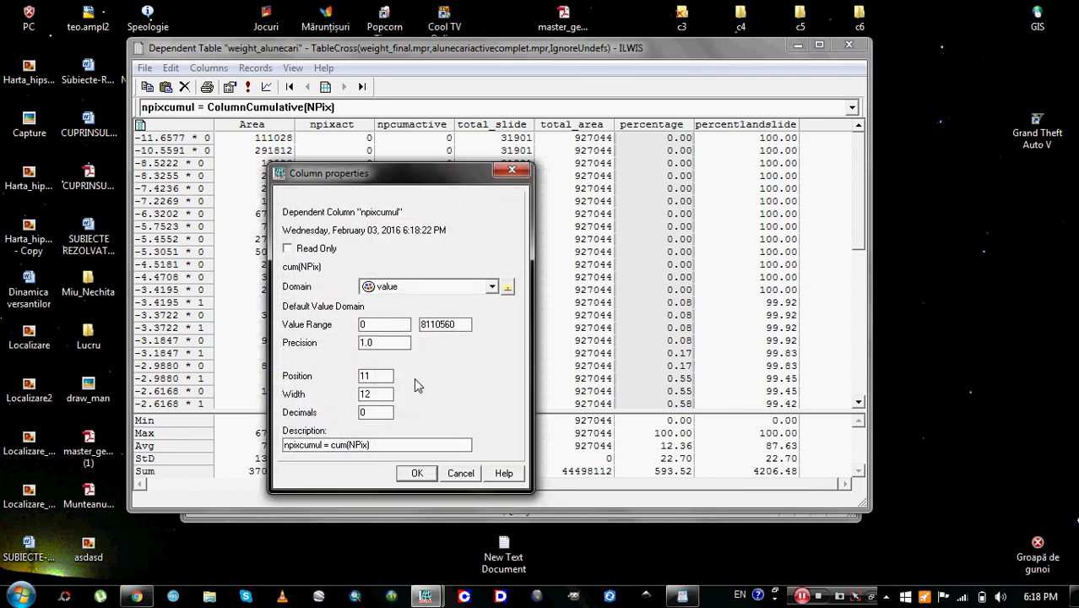
{"action": "left_click", "coordinate": [415, 474]}
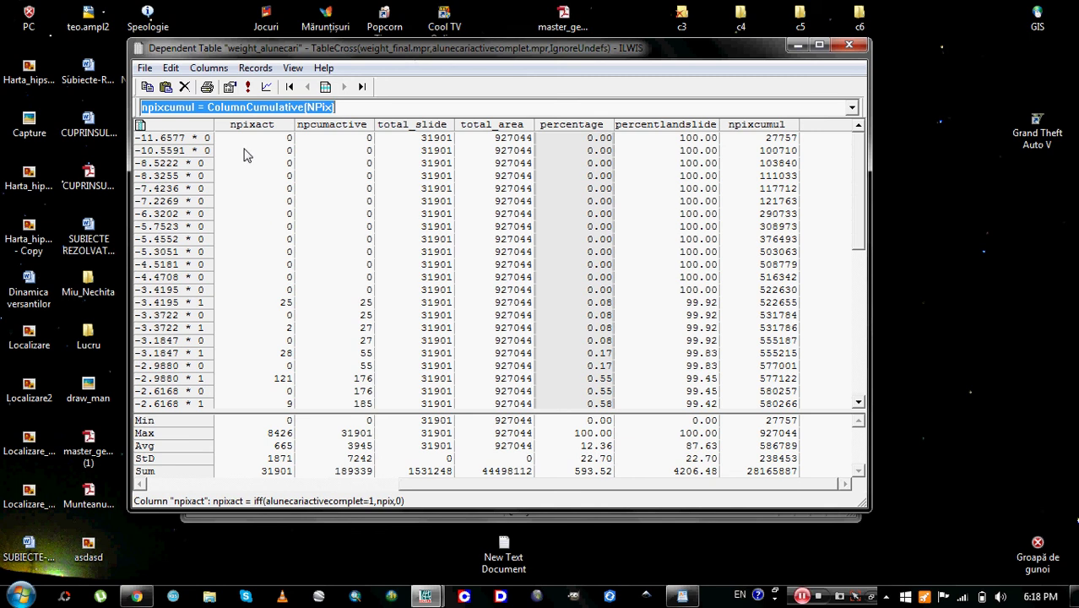
Step: Calculate a new column with the expression reverse:=total_area-npixcumul and create it with the default column properties
{"action": "left_click", "coordinate": [344, 108]}
{"action": "left_click_drag", "start_coordinate": [343, 107], "coordinate": [150, 118]}
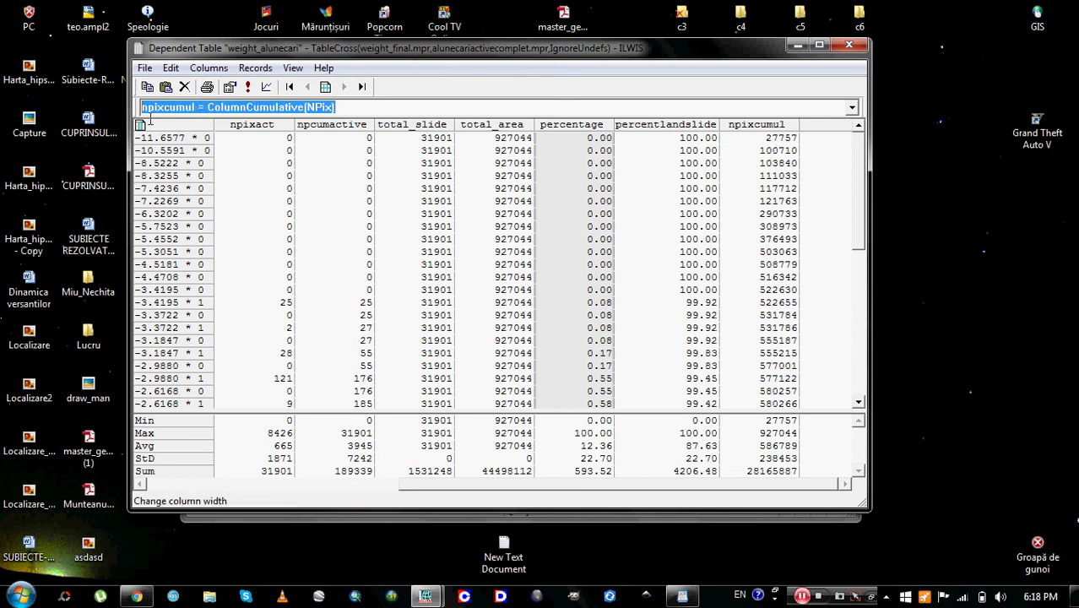
{"action": "type", "text": "reverse:="}
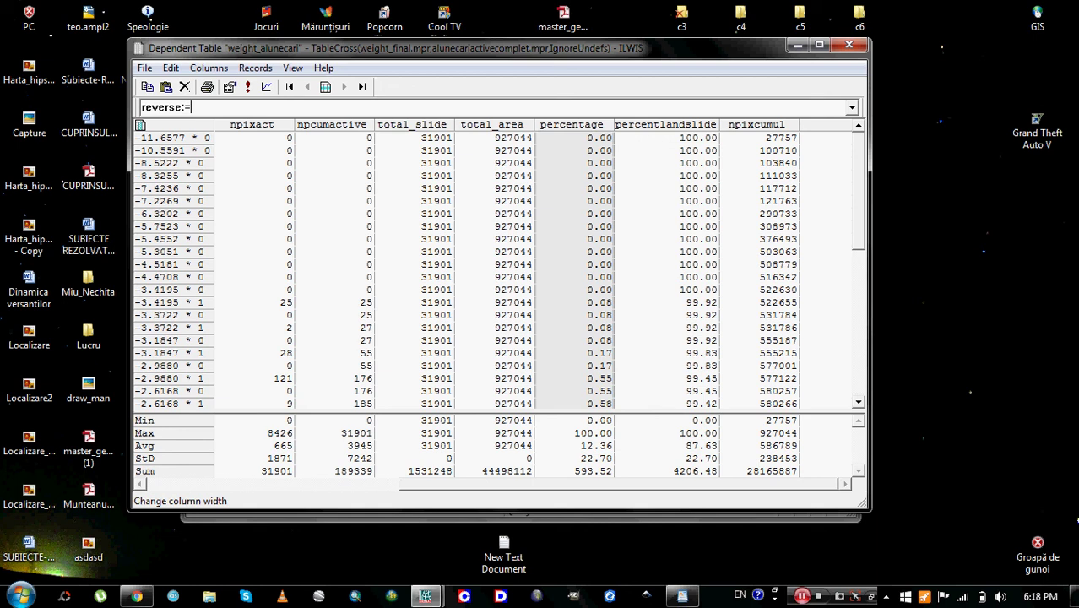
{"action": "type", "text": "total_area"}
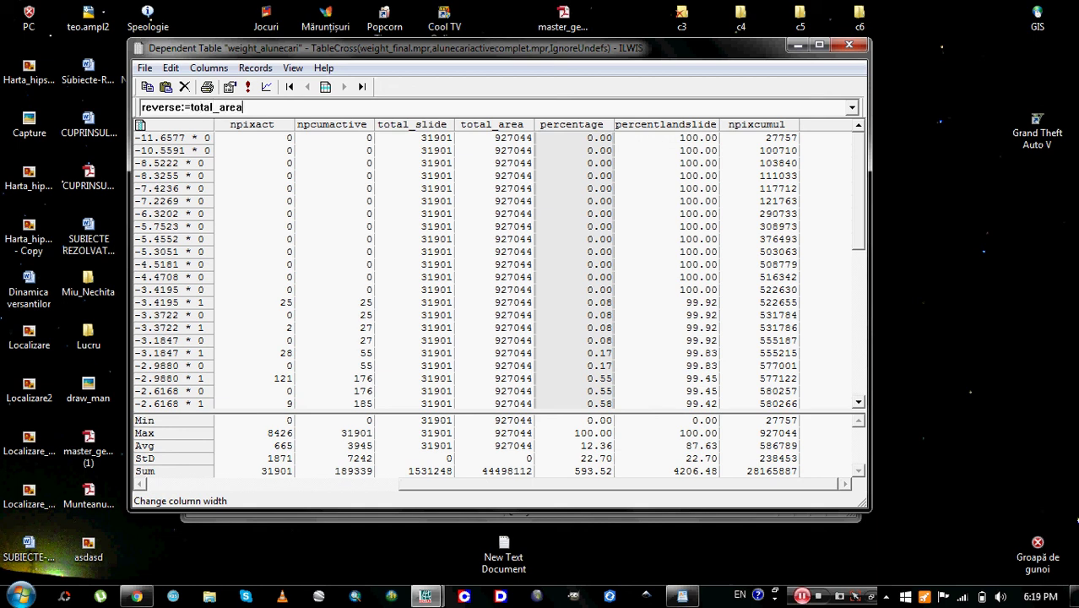
{"action": "type", "text": "-npixcumul"}
{"action": "key", "text": "Return"}
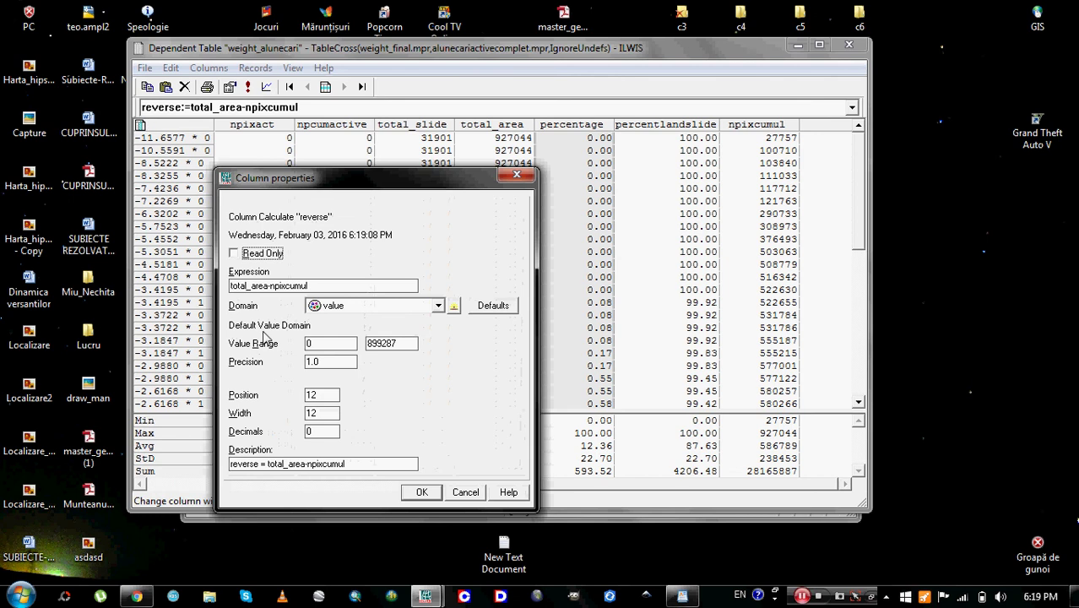
{"action": "left_click", "coordinate": [421, 491]}
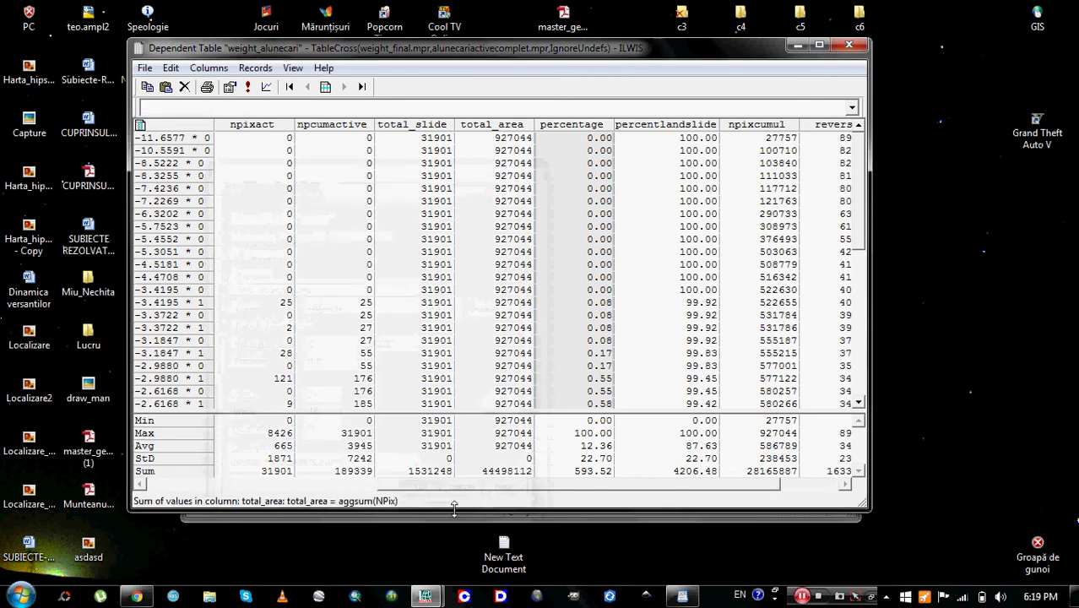
{"action": "left_click_drag", "start_coordinate": [462, 487], "coordinate": [551, 486]}
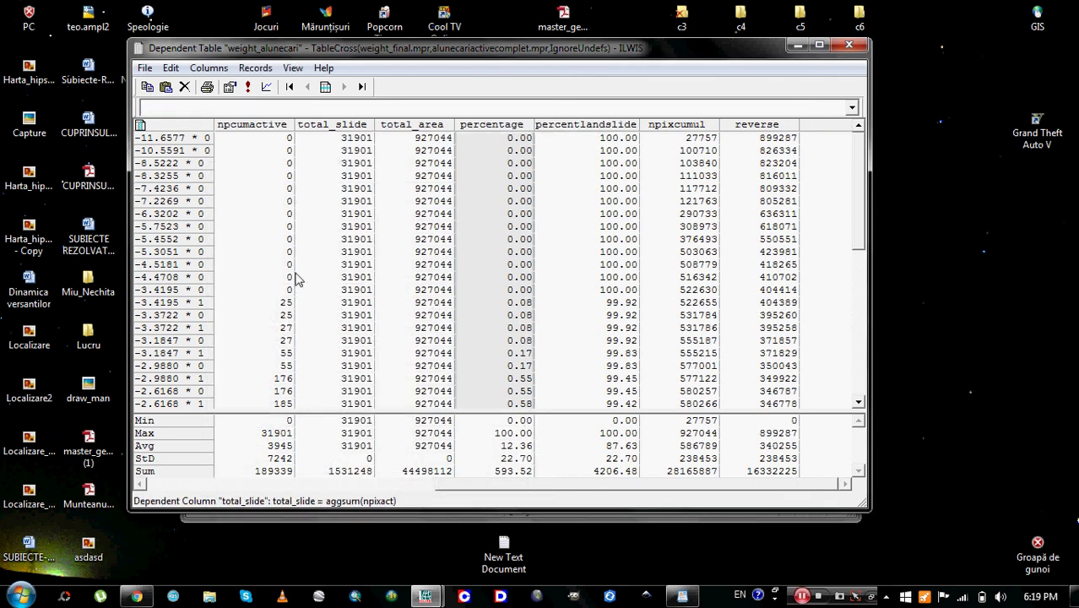
Step: Calculate a new column with the expression percentmap:=100*(reverse/total_area) and create it with the default column properties
{"action": "left_click", "coordinate": [337, 110]}
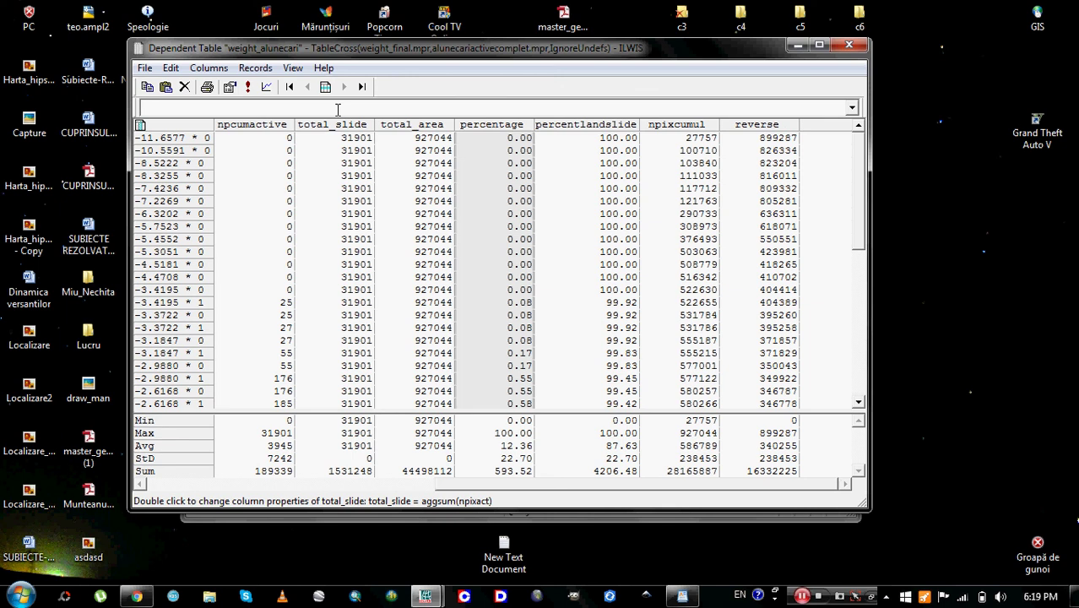
{"action": "type", "text": "percentmap"}
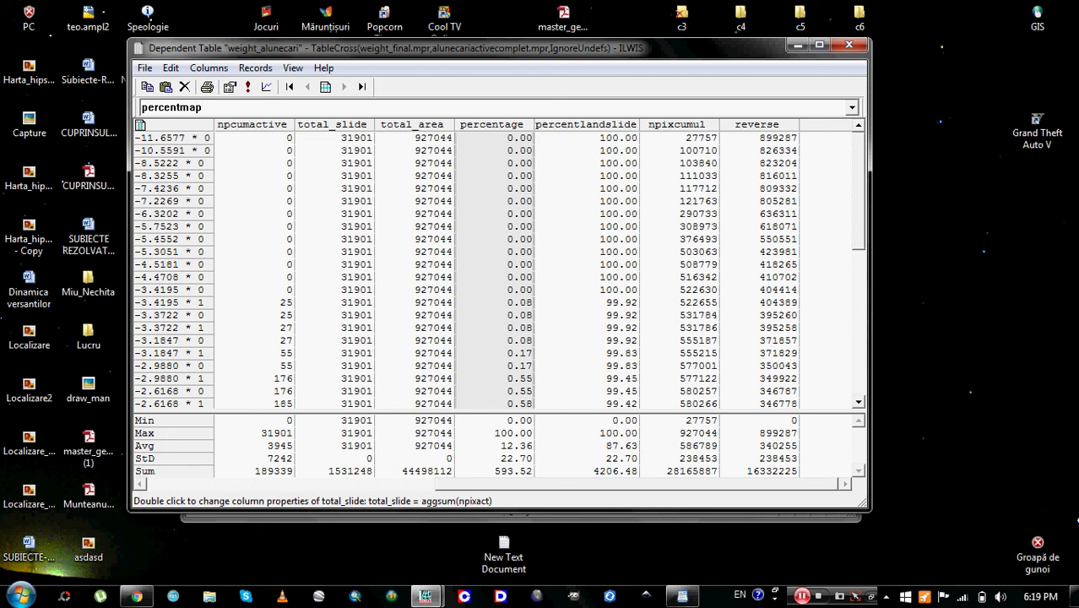
{"action": "type", "text": ":=100*(reverse/total_area"}
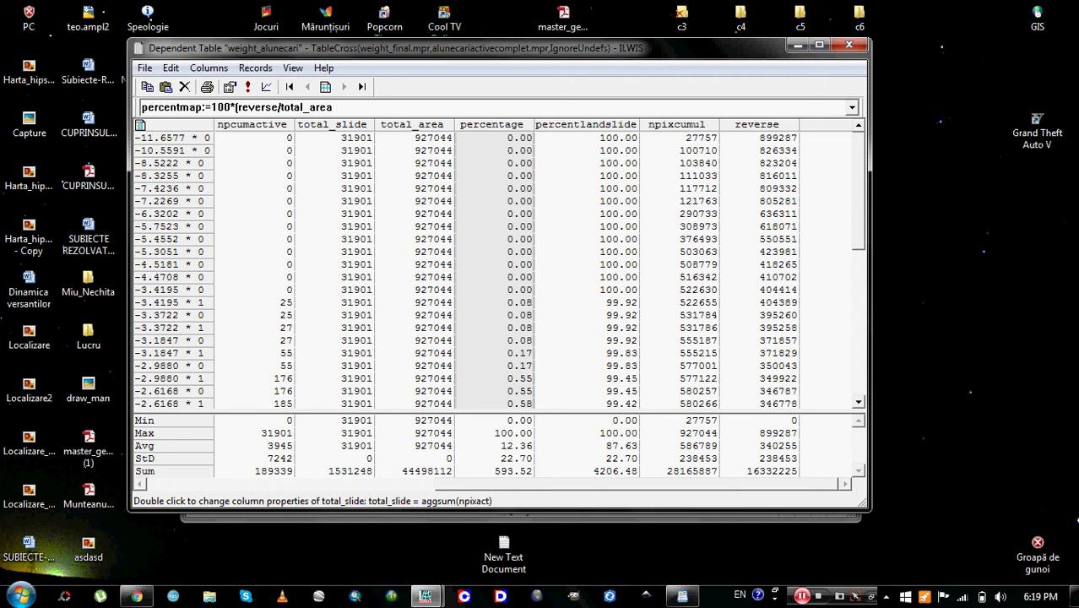
{"action": "type", "text": ")"}
{"action": "key", "text": "Return"}
{"action": "left_click", "coordinate": [456, 498]}
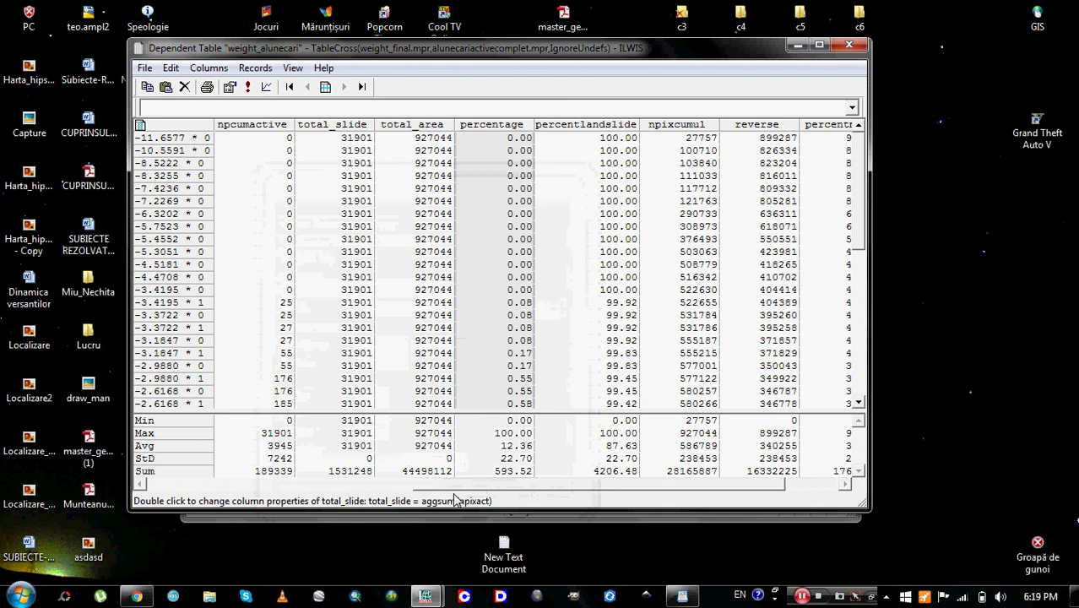
{"action": "left_click_drag", "start_coordinate": [481, 489], "coordinate": [528, 486]}
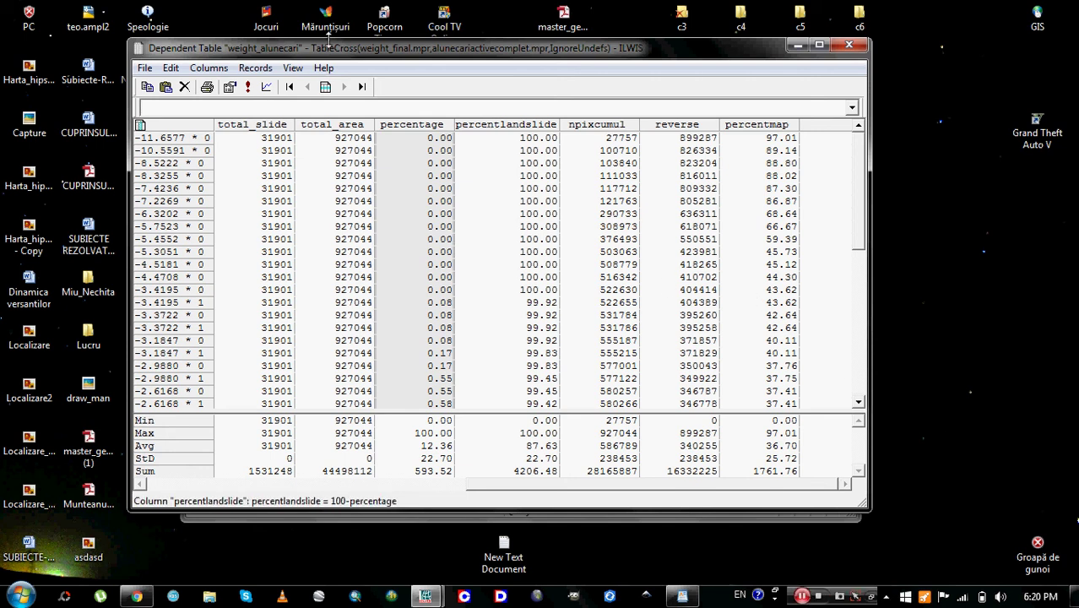
{"action": "left_click", "coordinate": [20, 27]}
{"action": "double_click", "coordinate": [20, 27]}
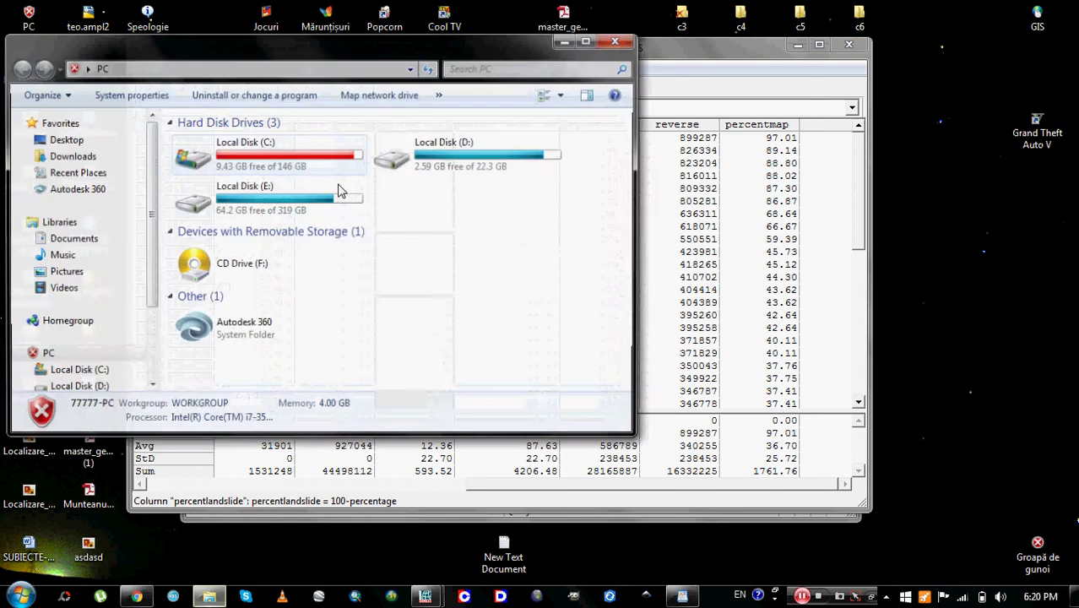
{"action": "left_click", "coordinate": [567, 39]}
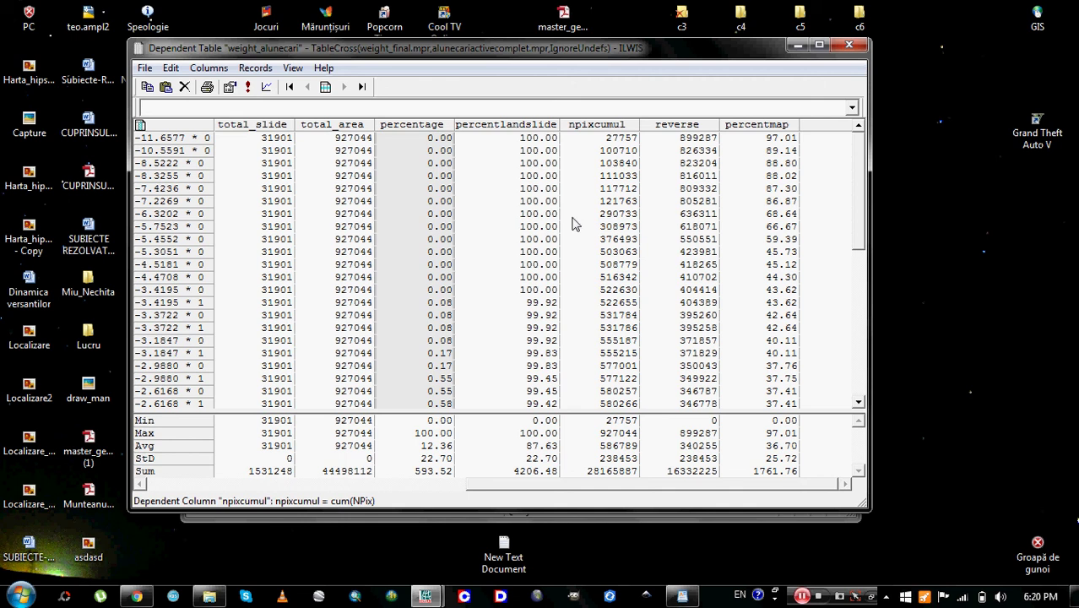
{"action": "left_click", "coordinate": [807, 596]}
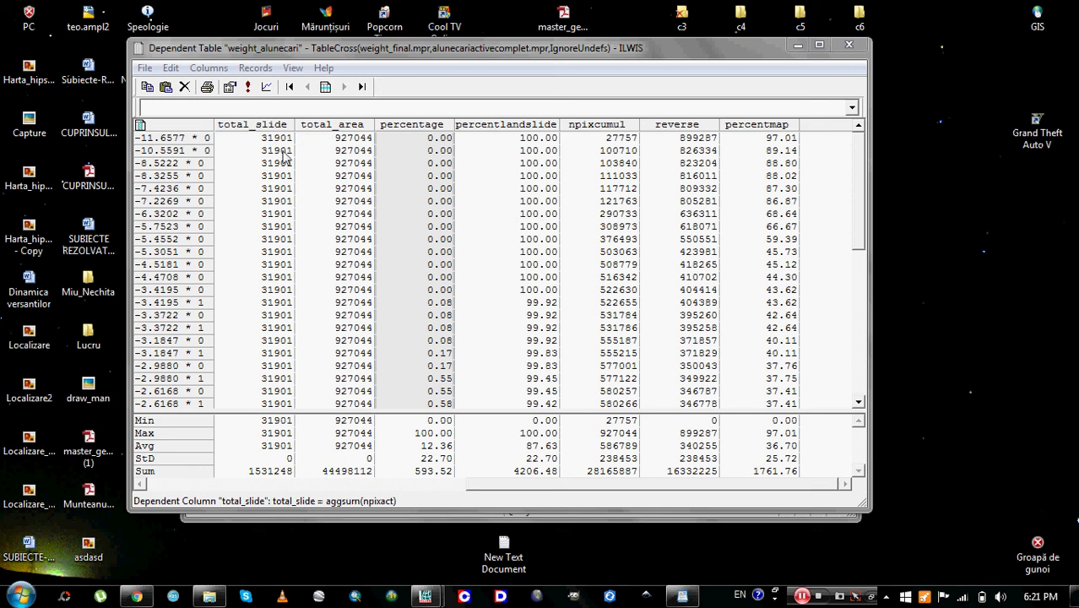
{"action": "left_click", "coordinate": [309, 105]}
{"action": "type", "text": "grapg"}
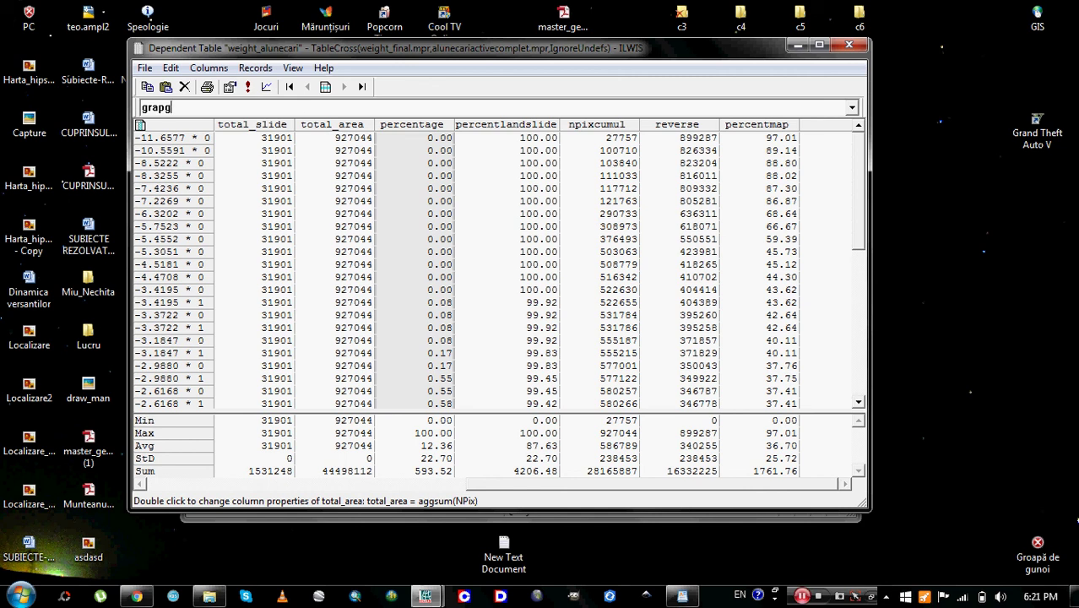
{"action": "key", "text": "BackSpace"}
{"action": "type", "text": "h"}
{"action": "key", "text": "Return"}
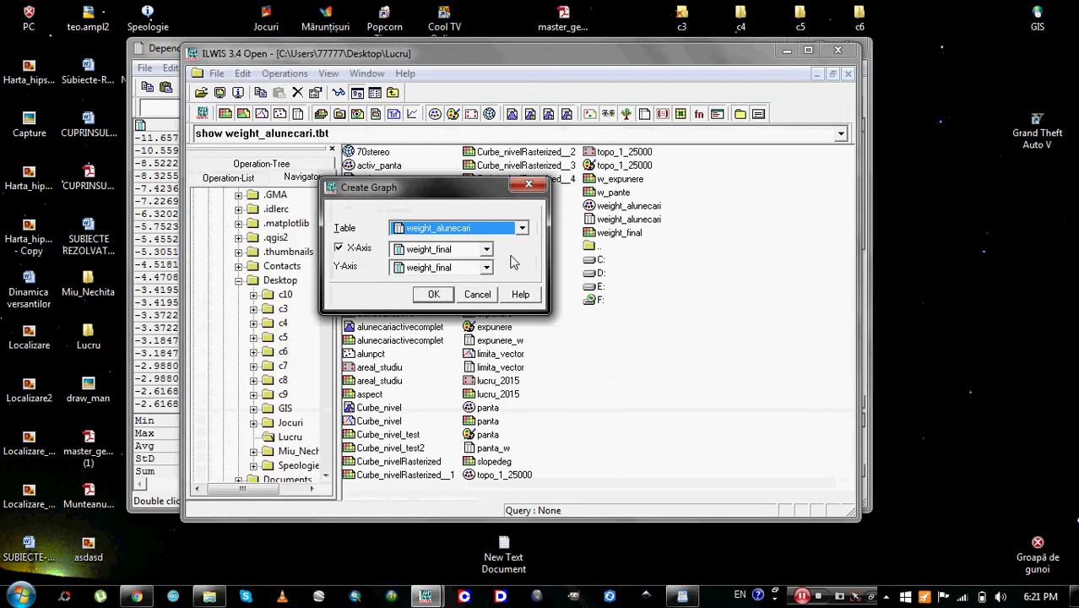
{"action": "left_click", "coordinate": [523, 228]}
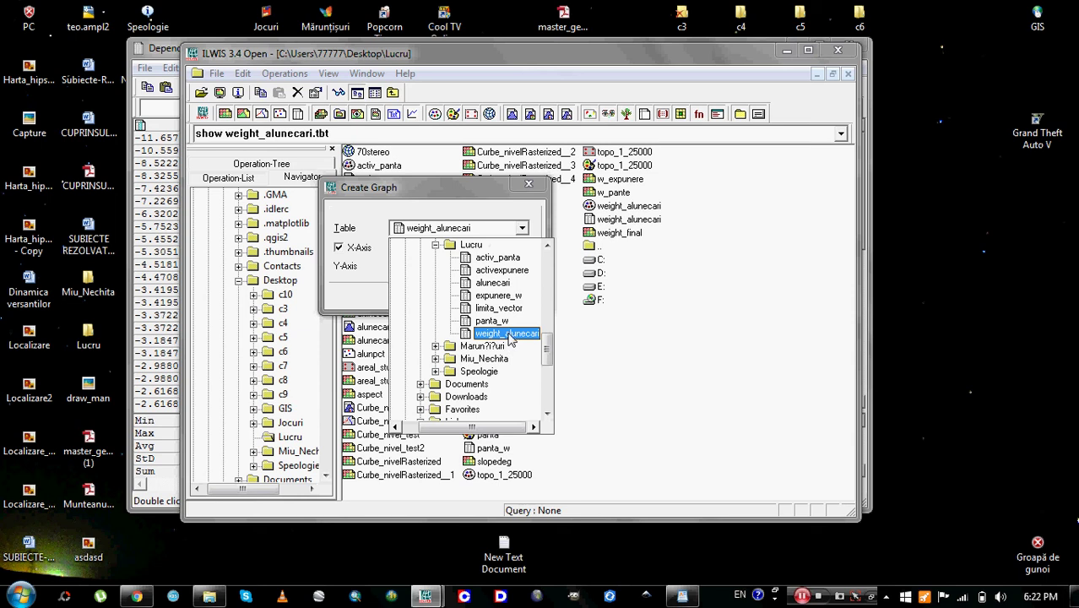
{"action": "left_click", "coordinate": [508, 334]}
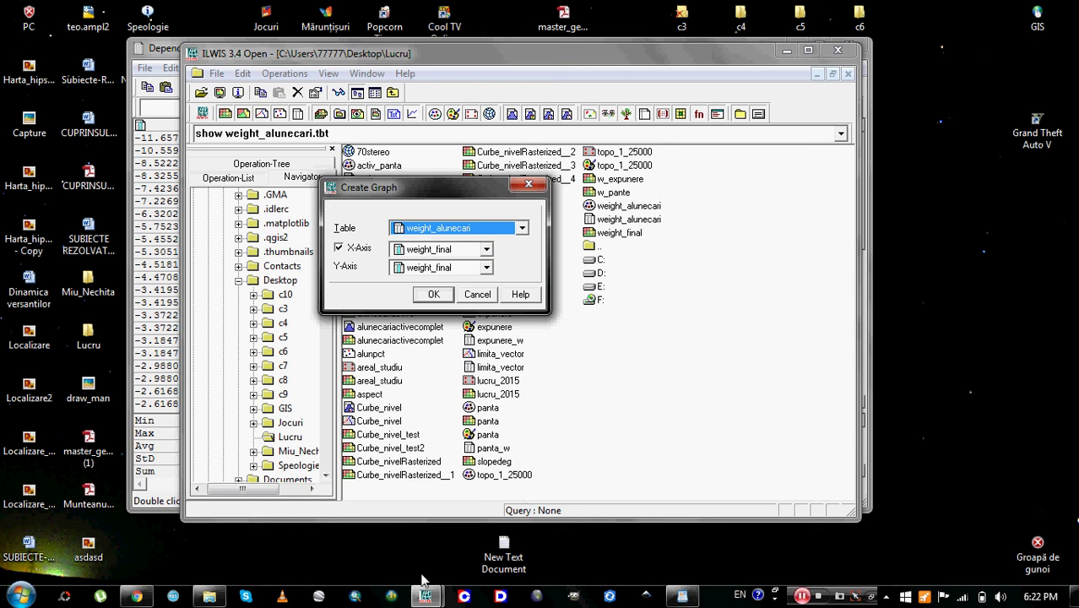
{"action": "left_click_drag", "start_coordinate": [441, 184], "coordinate": [809, 220]}
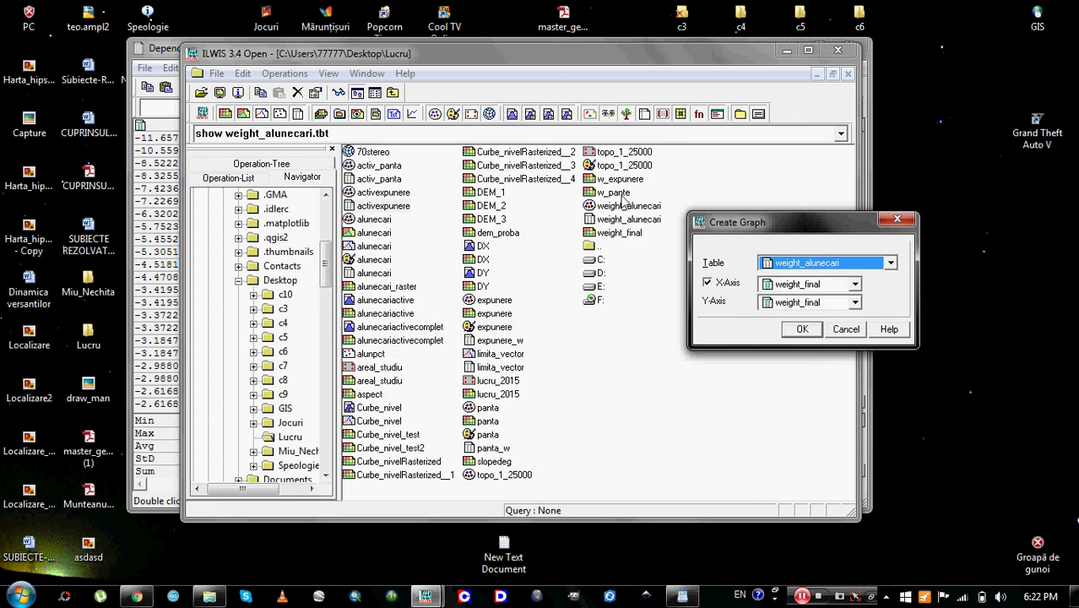
{"action": "left_click", "coordinate": [846, 329]}
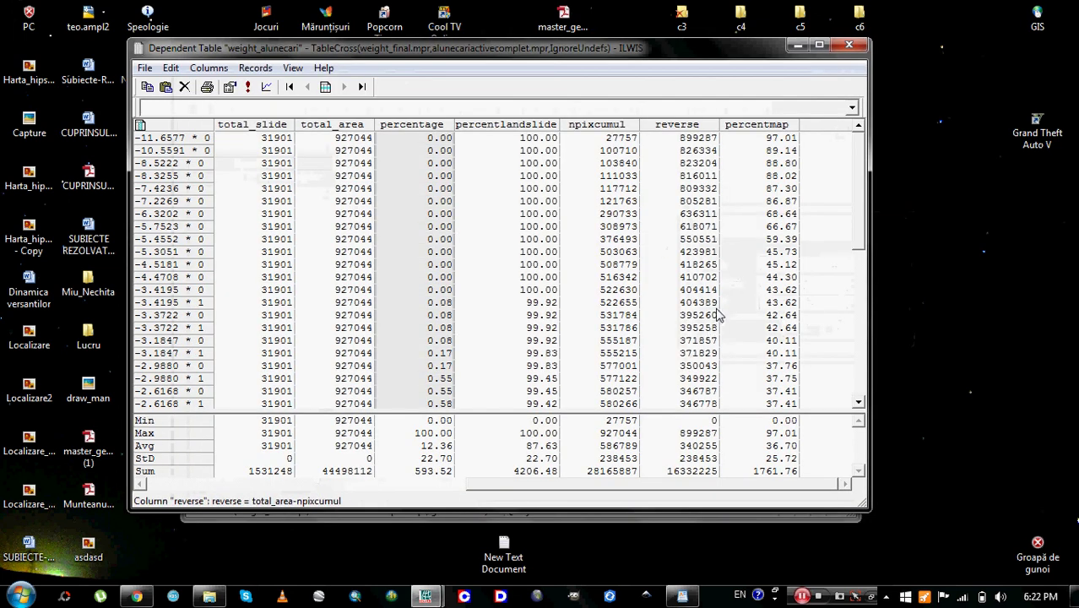
Step: Close the weight_alunecari table and run the graph command to start a new graph
{"action": "left_click", "coordinate": [848, 47]}
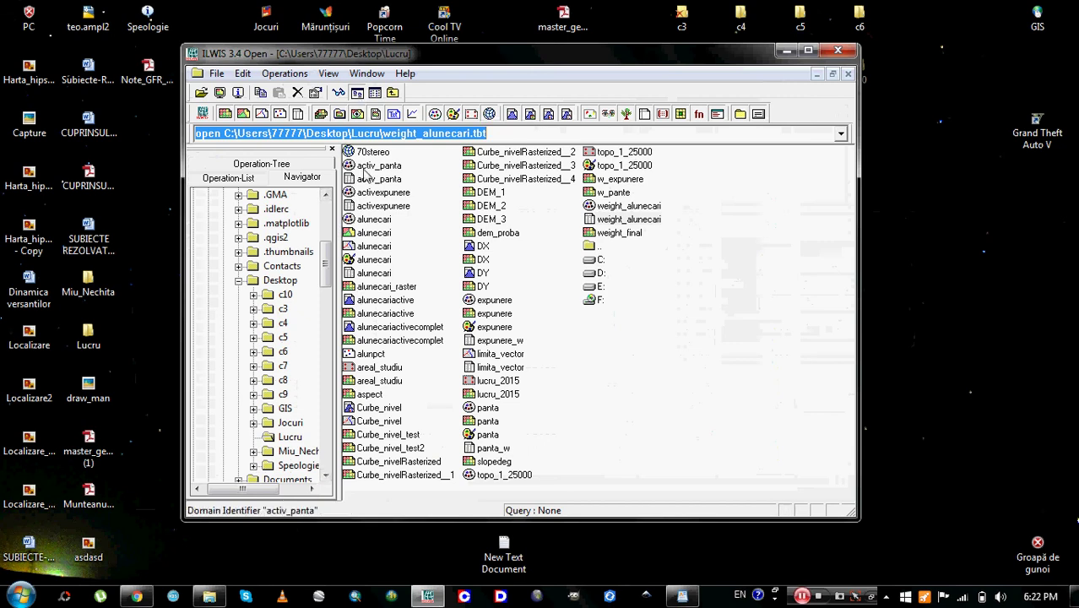
{"action": "left_click", "coordinate": [841, 133]}
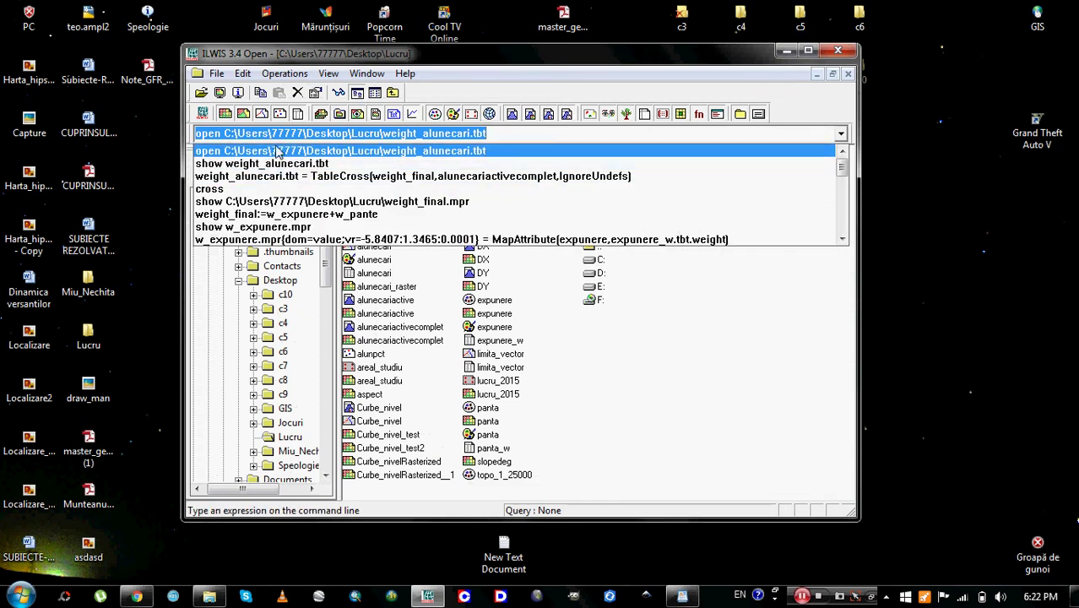
{"action": "left_click", "coordinate": [321, 133]}
{"action": "double_click", "coordinate": [321, 132]}
{"action": "left_click_drag", "start_coordinate": [494, 132], "coordinate": [82, 141]}
{"action": "type", "text": "graph"}
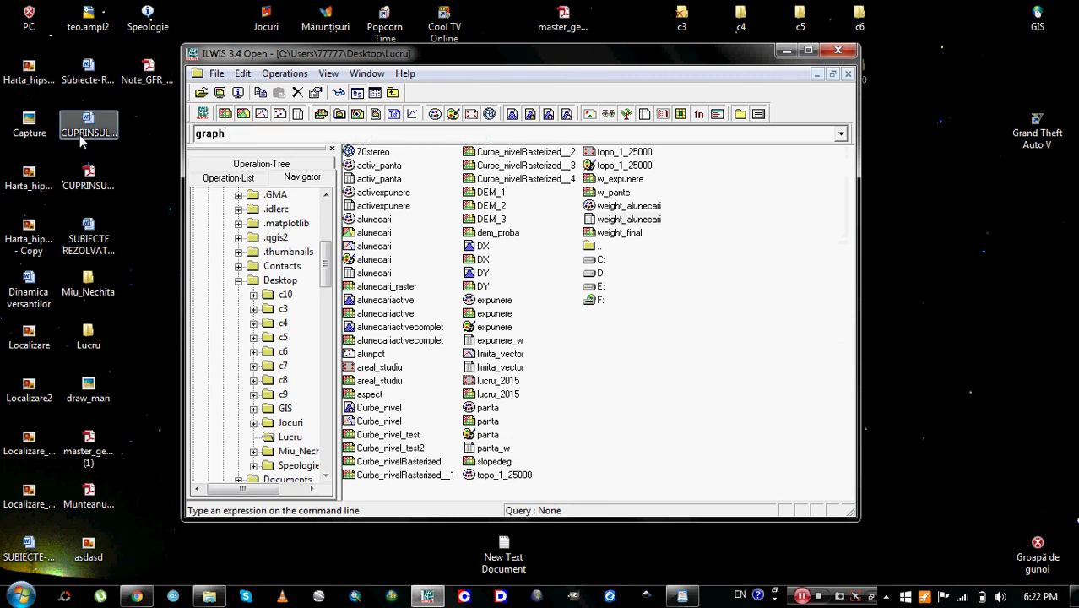
{"action": "key", "text": "Return"}
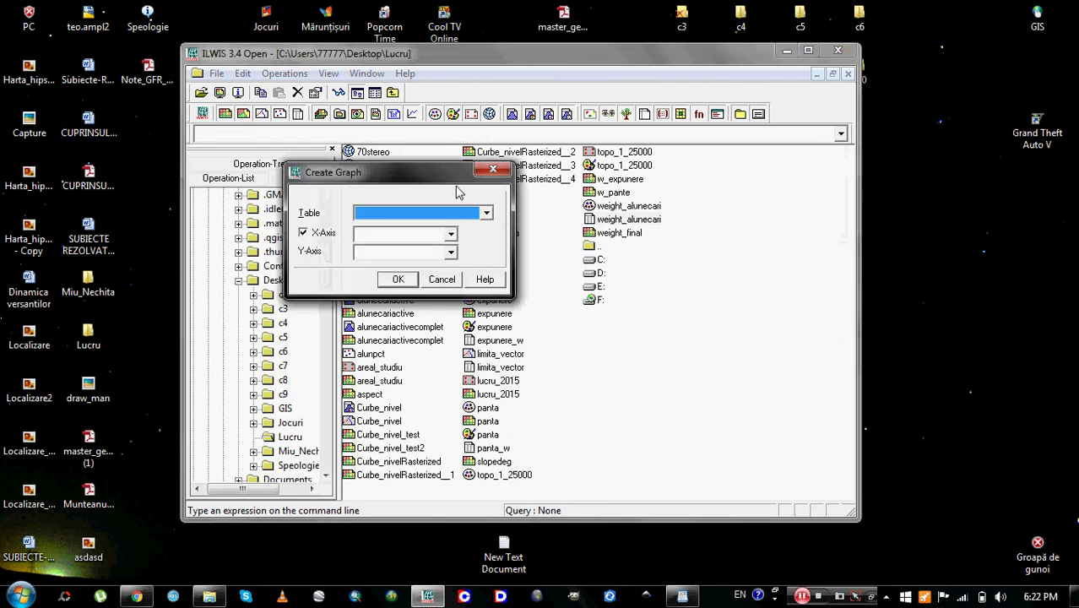
Step: Create a graph from the weight_alunecari table with percentmap on the X-axis and percentlandslide on the Y-axis
{"action": "left_click", "coordinate": [486, 213]}
{"action": "left_click", "coordinate": [469, 319]}
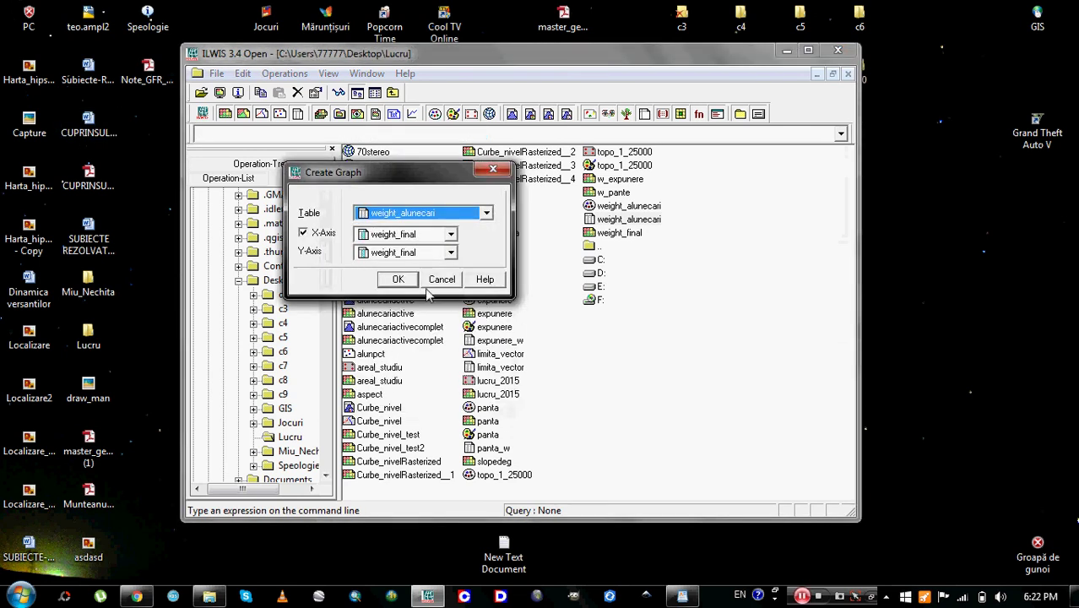
{"action": "left_click", "coordinate": [451, 234]}
{"action": "left_click", "coordinate": [419, 403]}
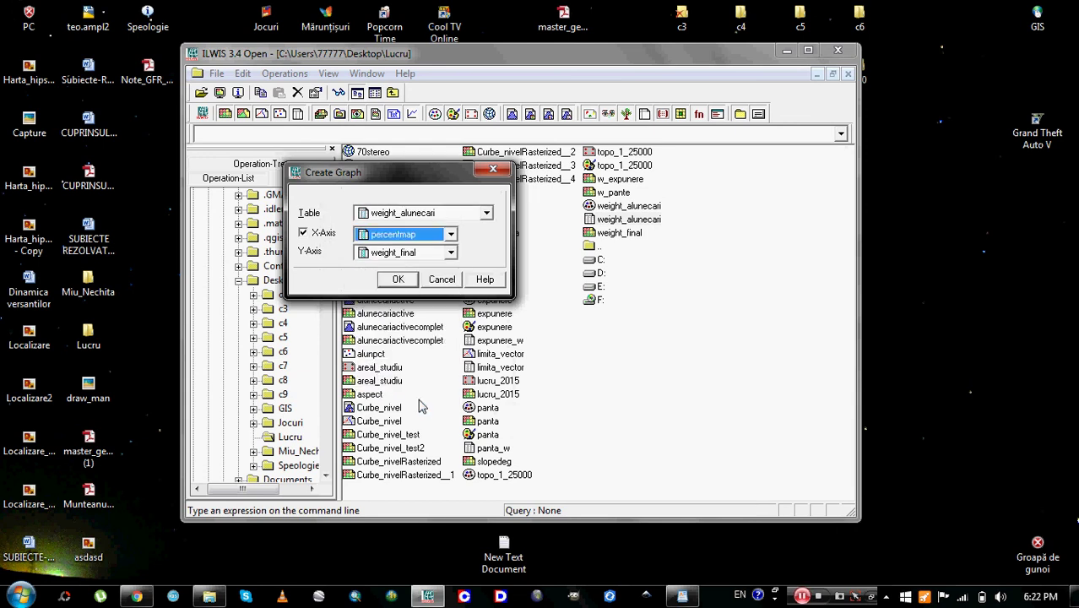
{"action": "left_click", "coordinate": [452, 253]}
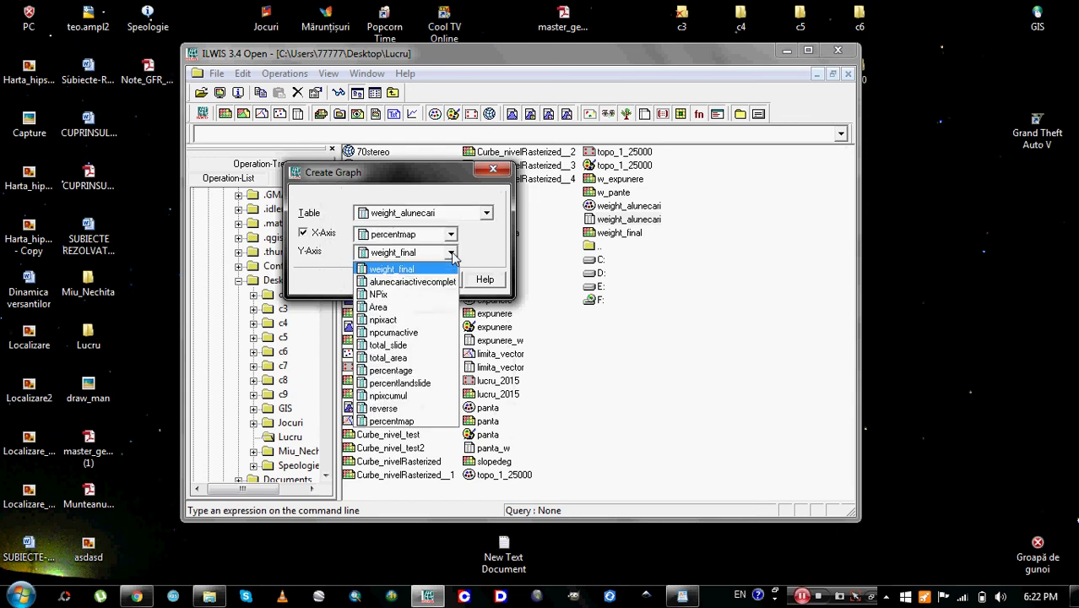
{"action": "left_click", "coordinate": [417, 384]}
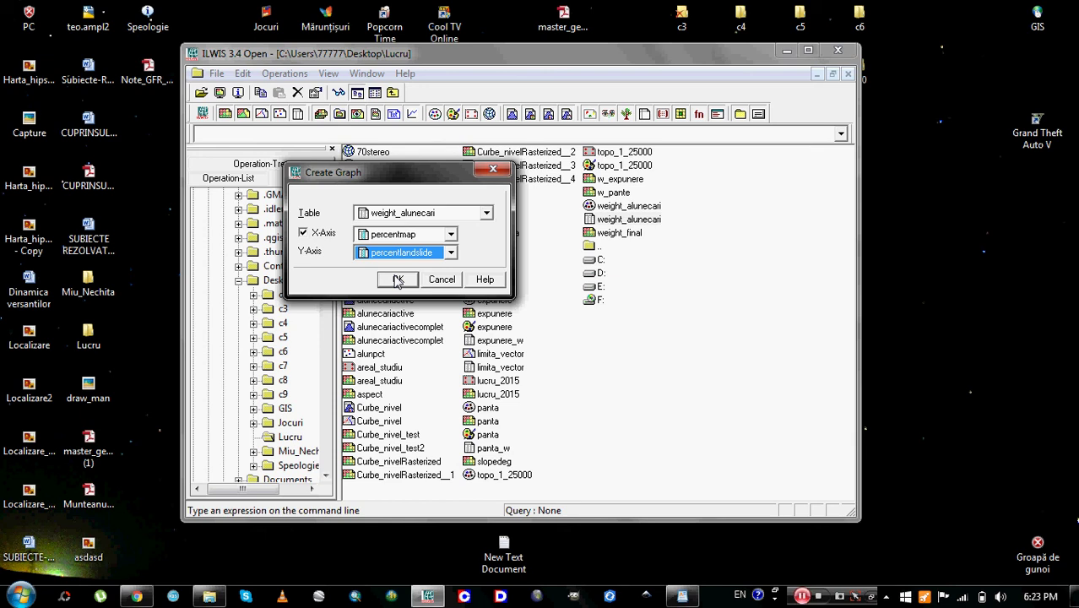
{"action": "left_click", "coordinate": [397, 280]}
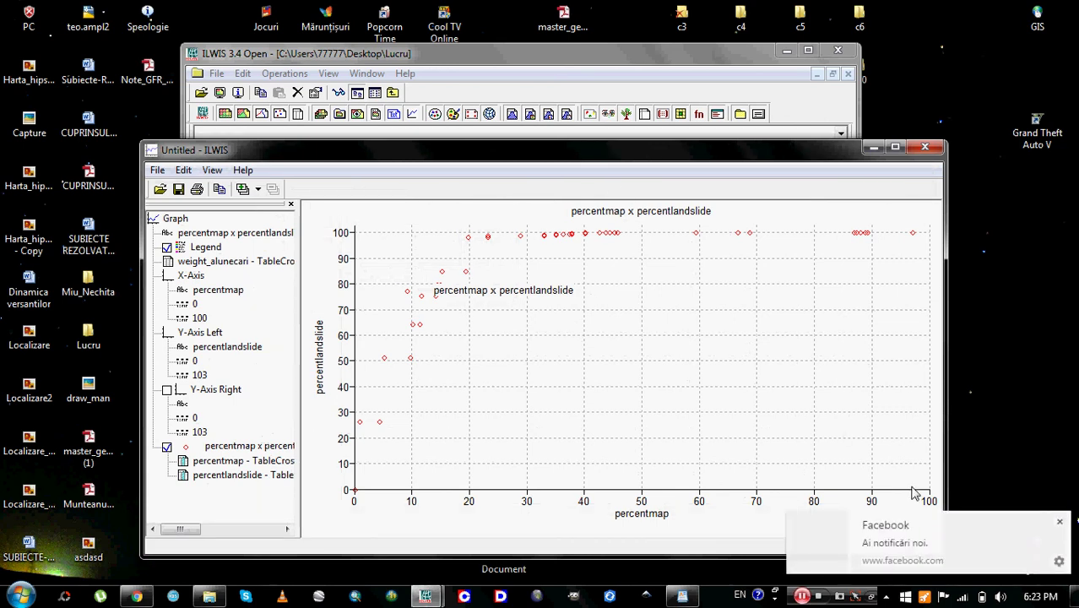
{"action": "left_click", "coordinate": [1062, 521]}
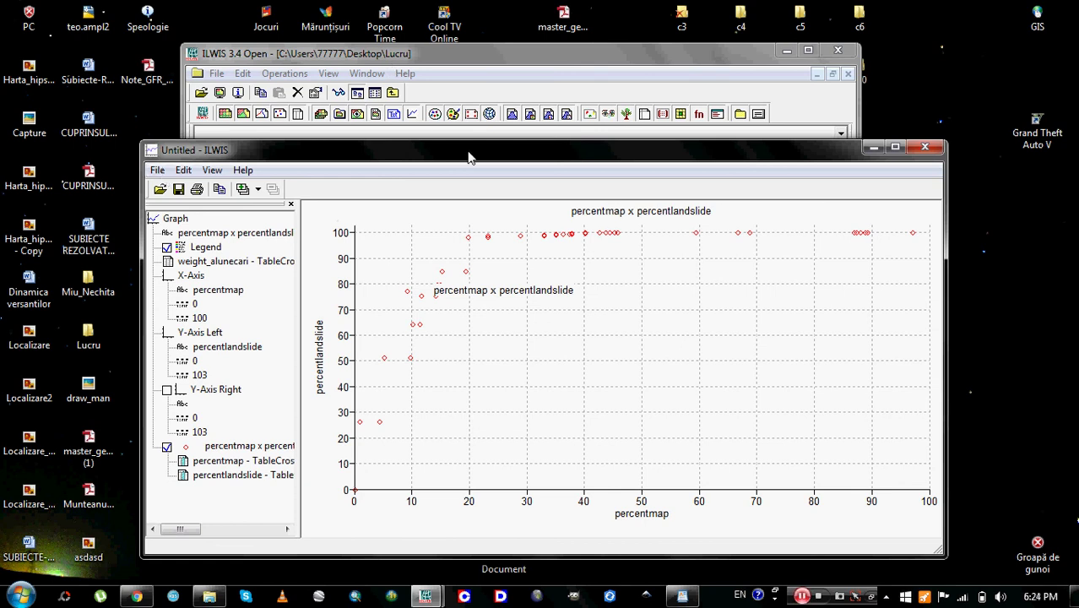
{"action": "left_click_drag", "start_coordinate": [466, 151], "coordinate": [483, 96]}
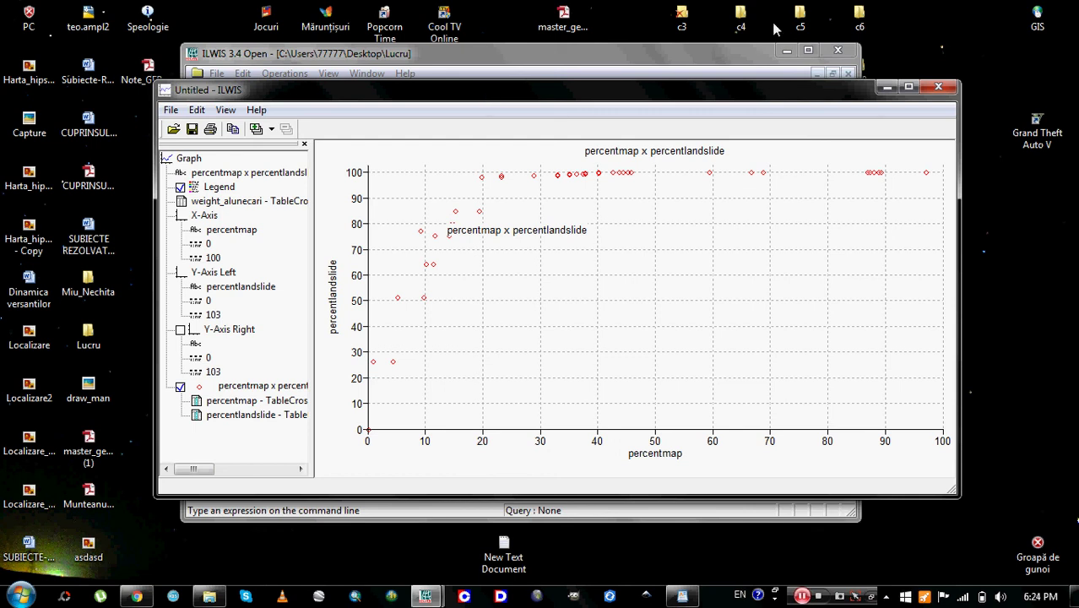
Step: Close the graph without saving it, and add the line "voi il salvati!" at the end of the WordPad notes
{"action": "left_click", "coordinate": [944, 90]}
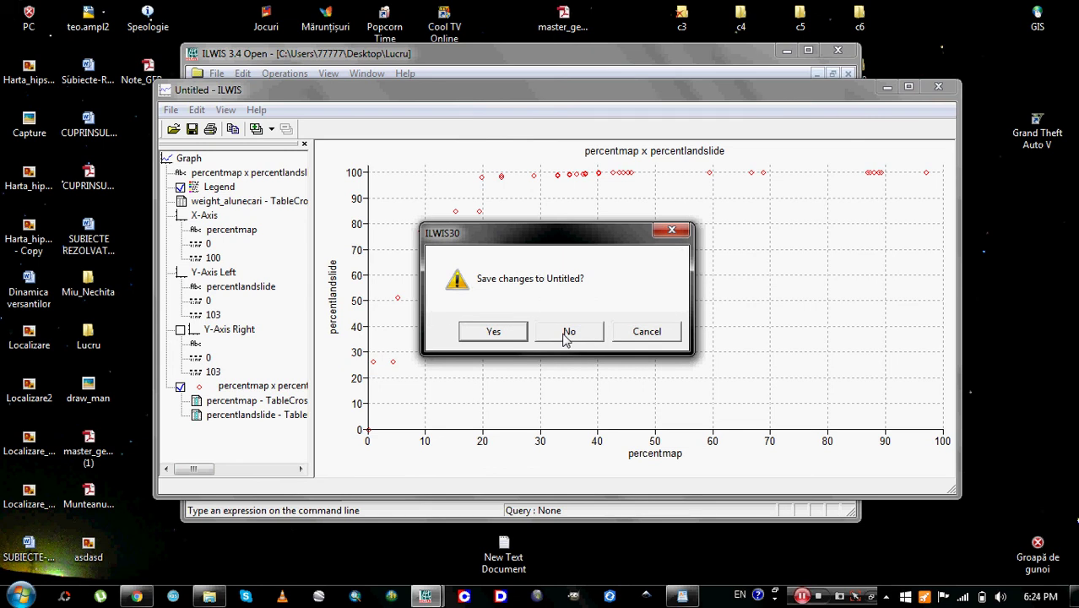
{"action": "left_click", "coordinate": [682, 596]}
{"action": "left_click", "coordinate": [1059, 509]}
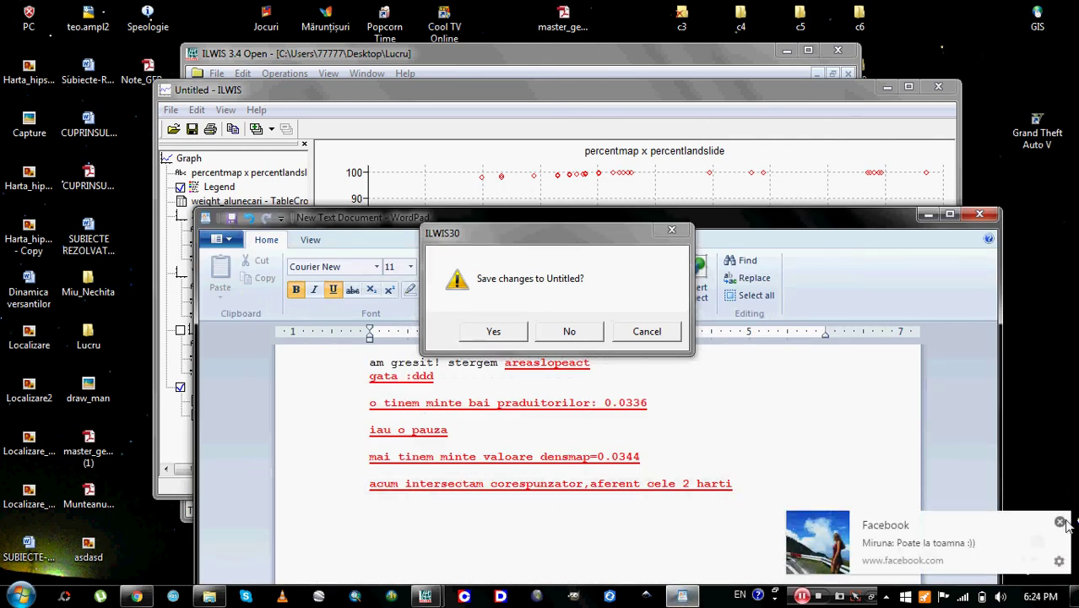
{"action": "left_click", "coordinate": [1060, 523]}
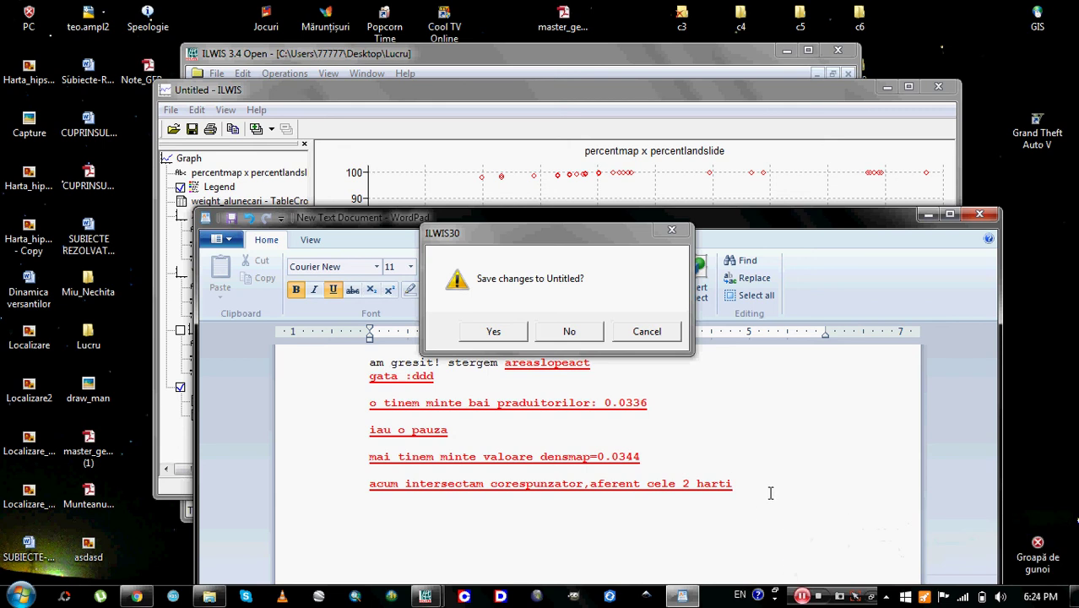
{"action": "key", "text": "Return"}
{"action": "key", "text": "Return"}
{"action": "type", "text": "voi il"}
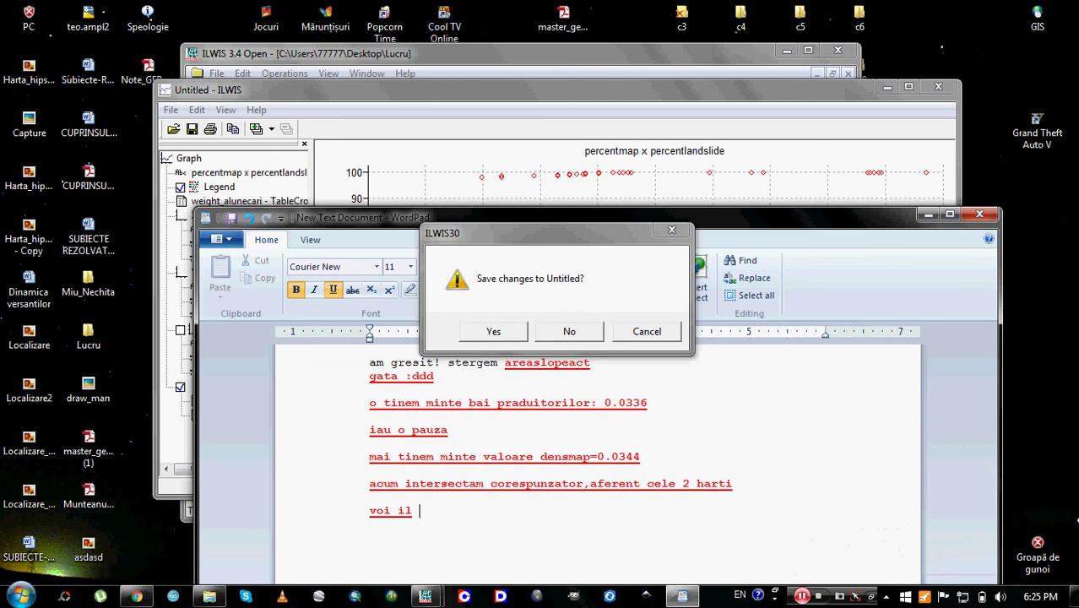
{"action": "type", "text": " salvati!"}
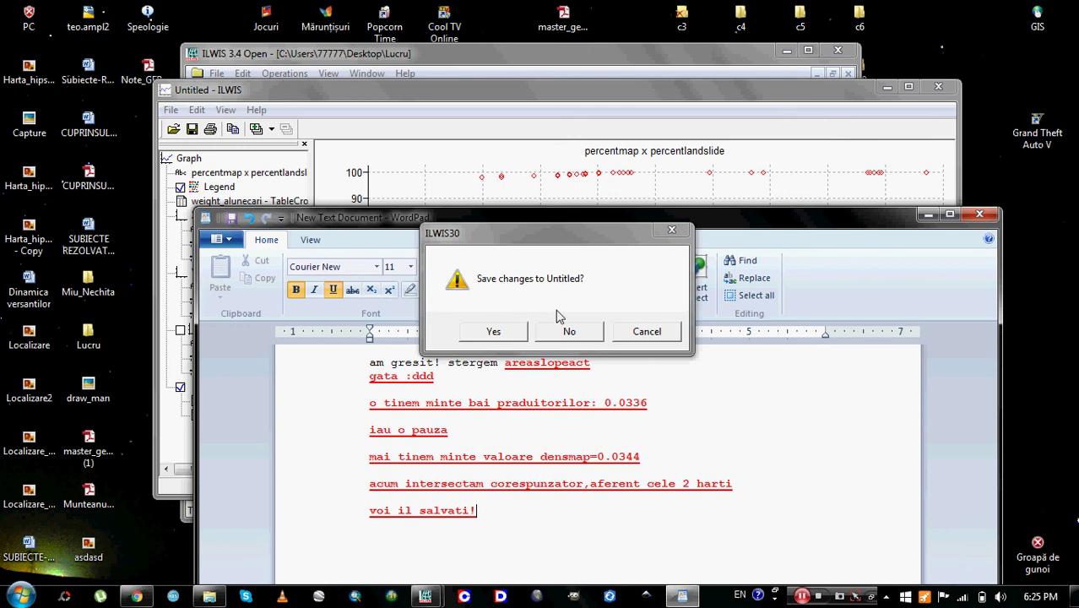
{"action": "left_click", "coordinate": [569, 332]}
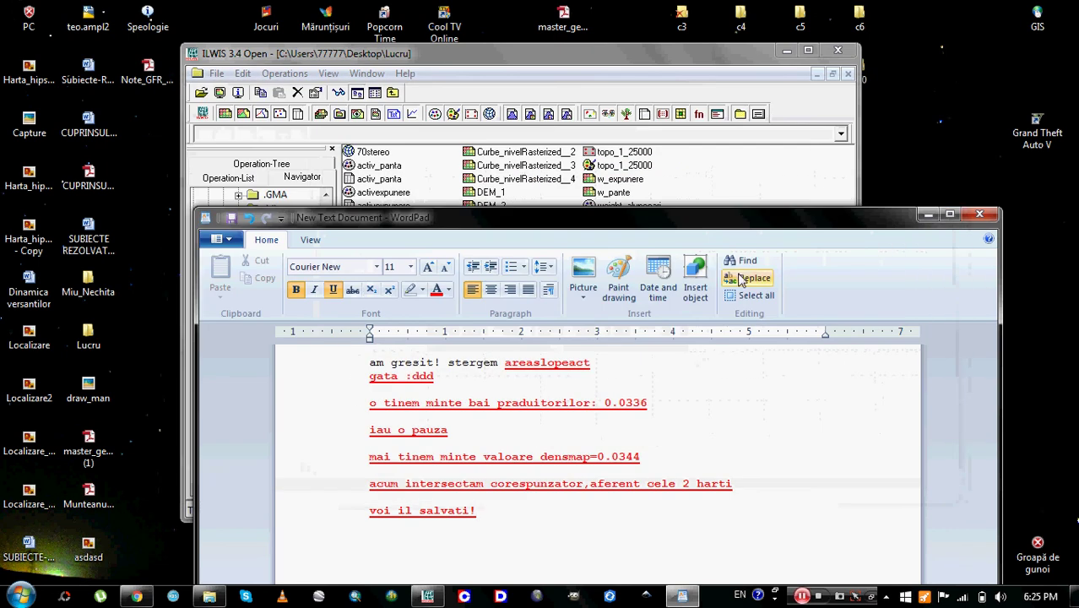
{"action": "left_click", "coordinate": [928, 215]}
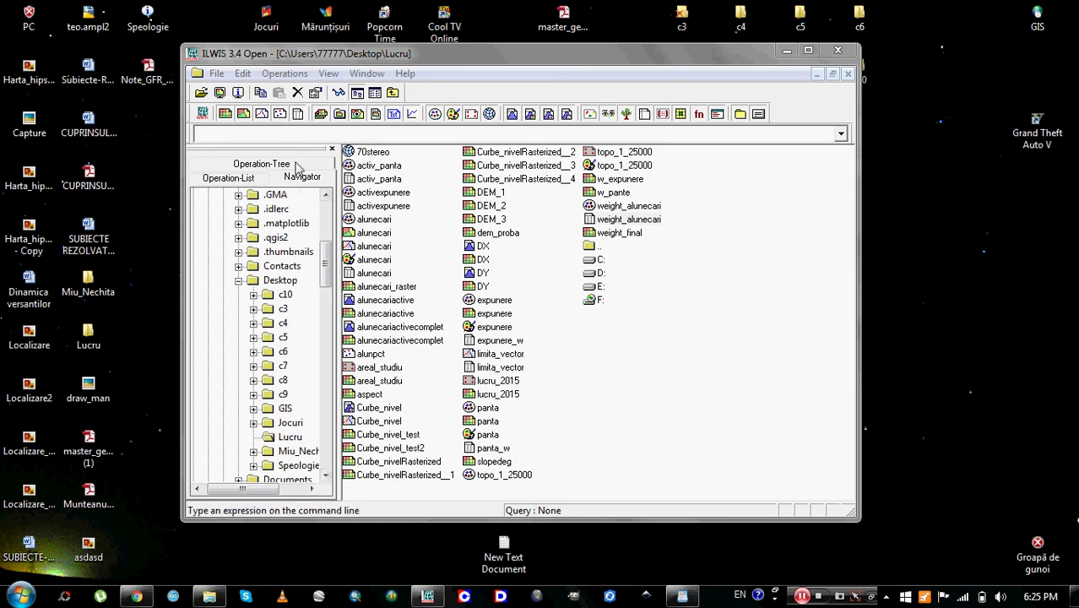
{"action": "left_click", "coordinate": [218, 74]}
{"action": "mouse_move", "coordinate": [247, 91]}
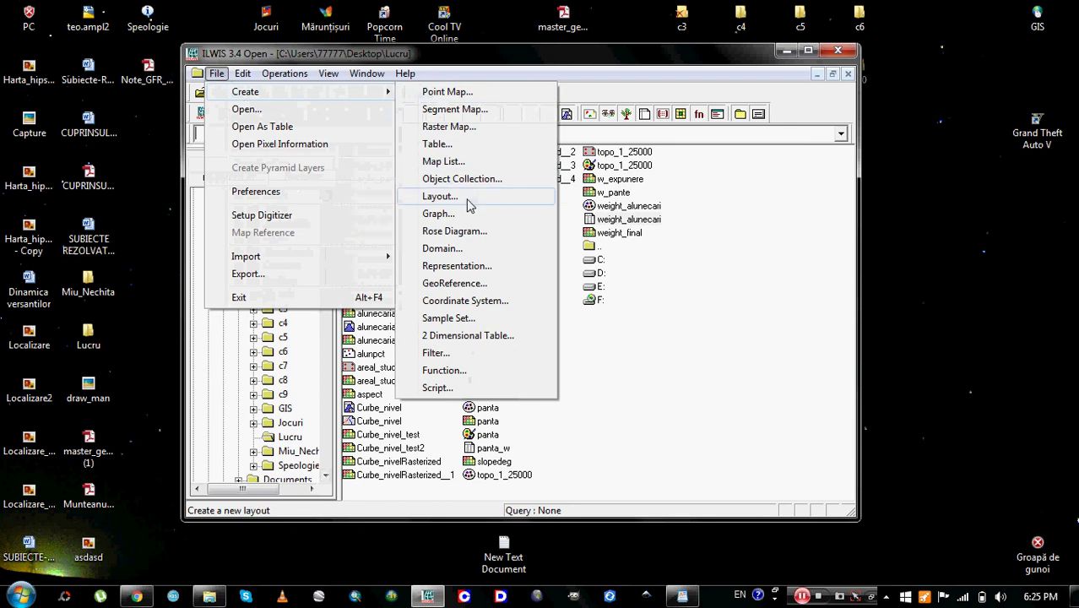
{"action": "left_click", "coordinate": [447, 248]}
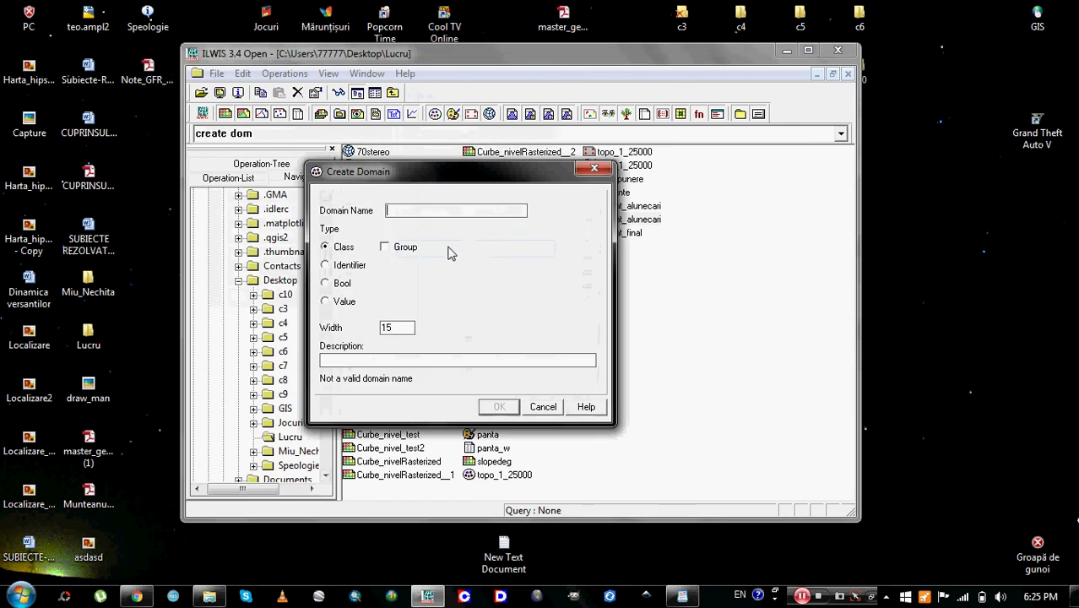
{"action": "type", "text": "suscepti"}
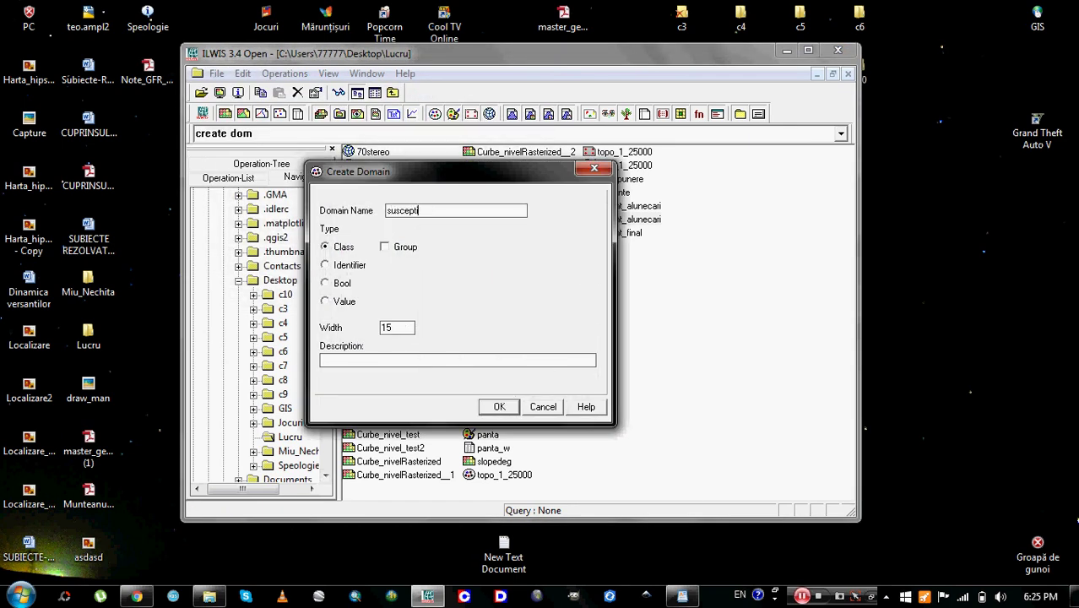
{"action": "type", "text": "bilitate"}
{"action": "left_click_drag", "start_coordinate": [425, 176], "coordinate": [462, 169]}
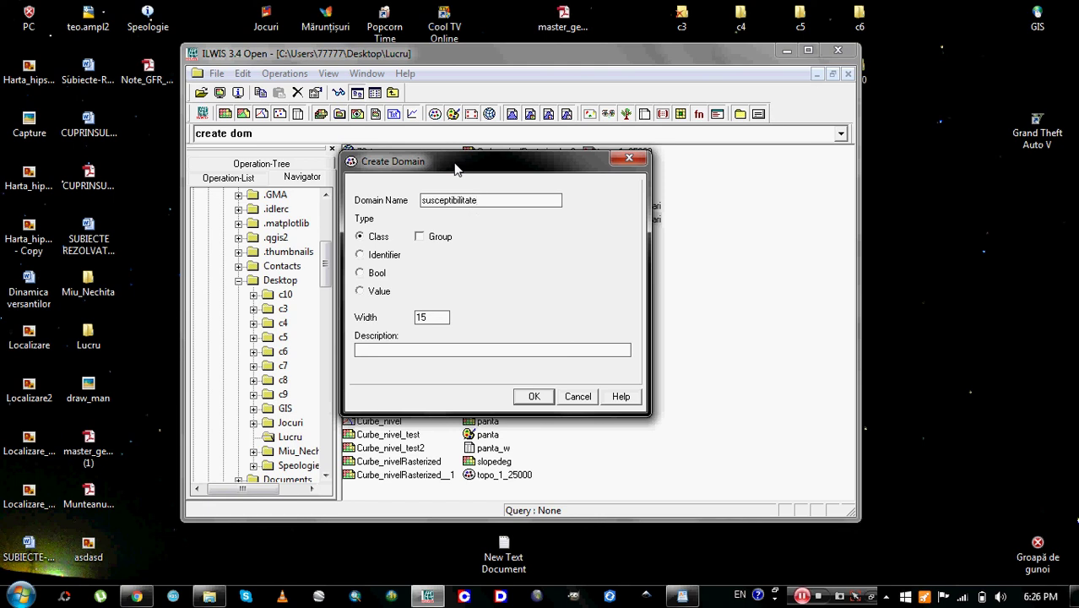
{"action": "left_click", "coordinate": [439, 237]}
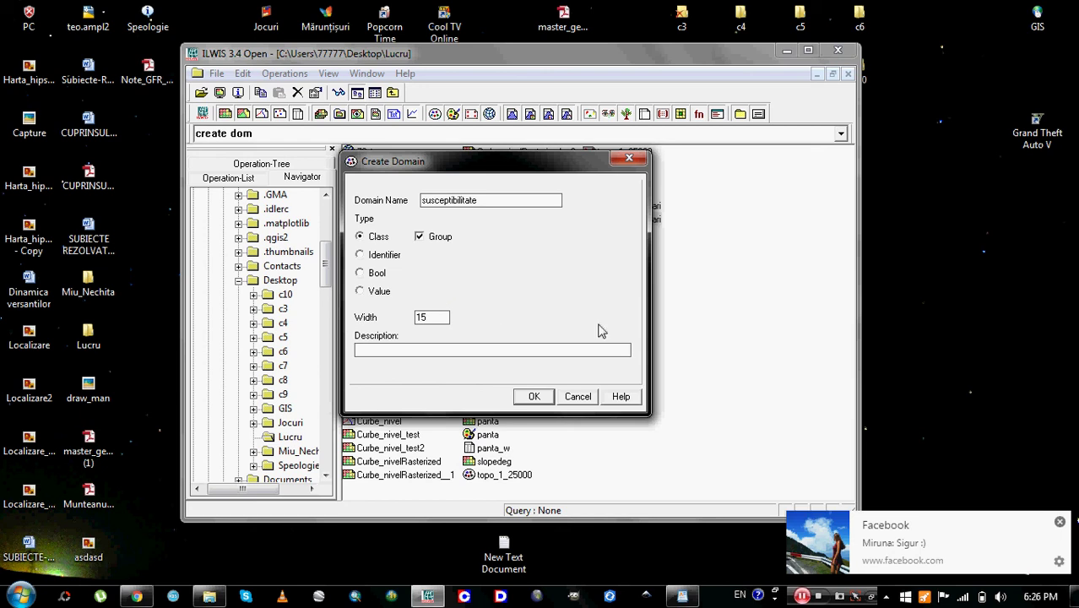
{"action": "left_click", "coordinate": [591, 400]}
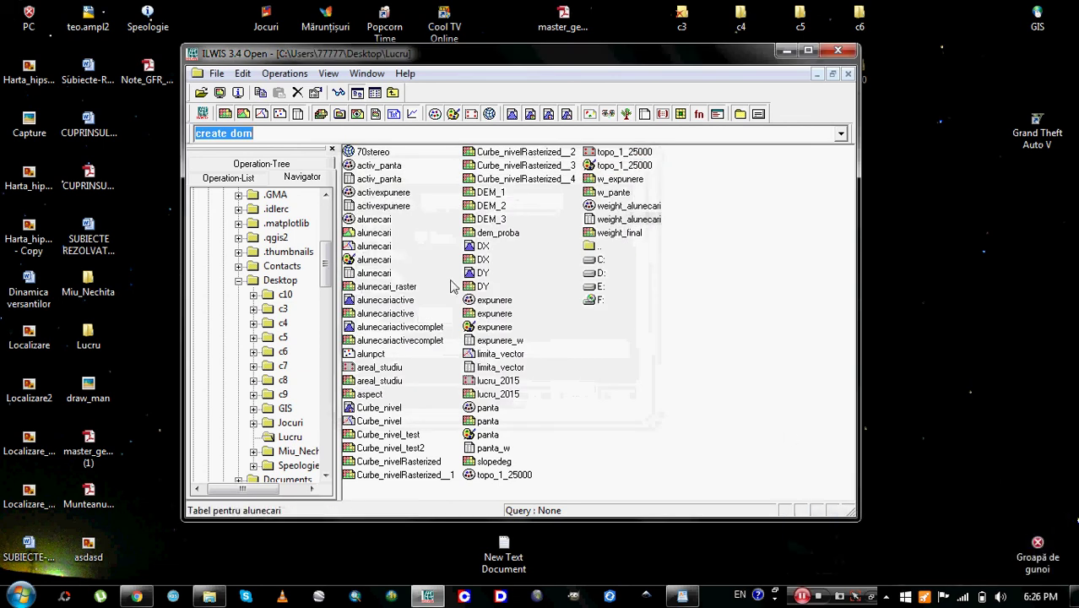
Step: Display the weight_final raster map with the default options to examine its legend values, and close the map
{"action": "double_click", "coordinate": [615, 232]}
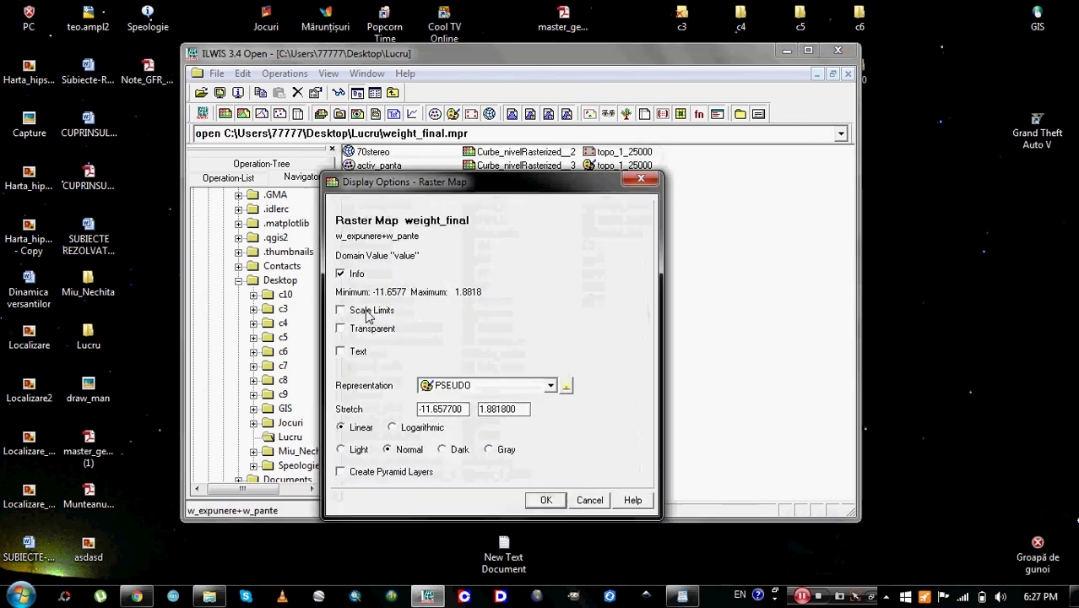
{"action": "left_click", "coordinate": [545, 501]}
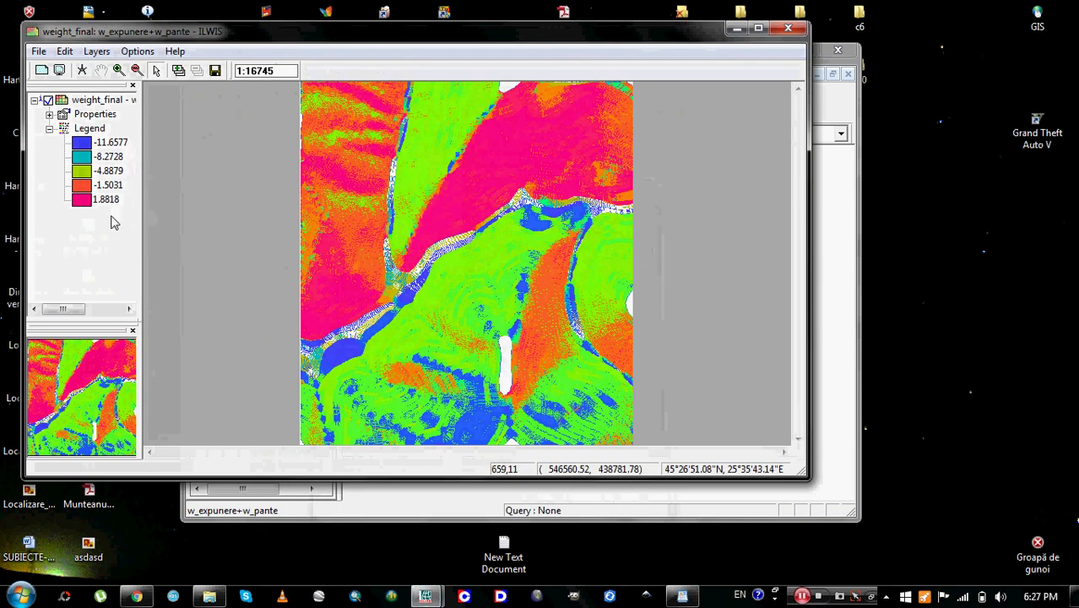
{"action": "left_click", "coordinate": [797, 31]}
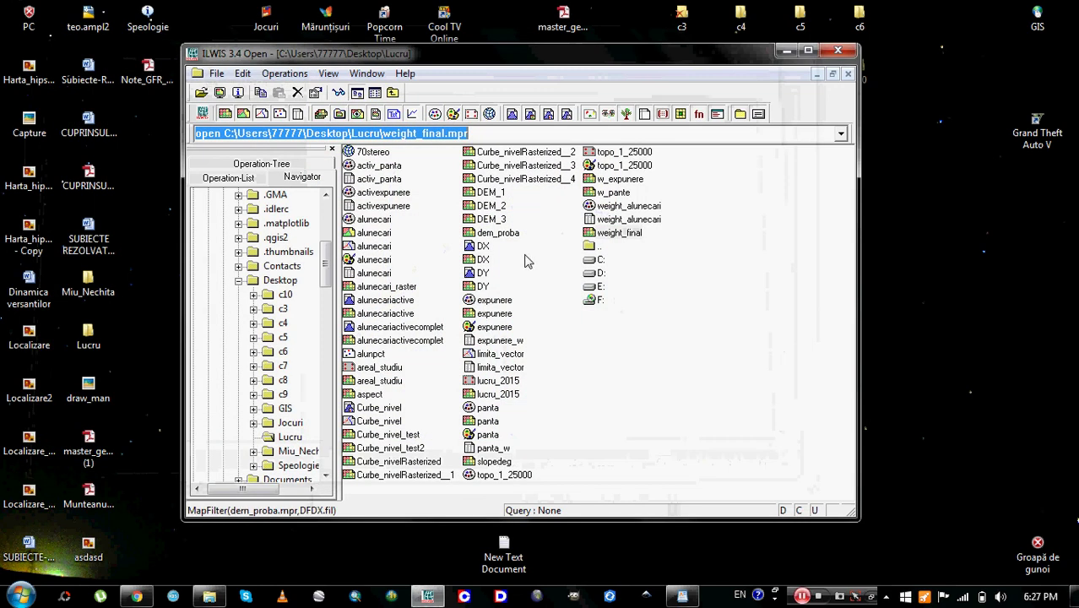
Step: Create a class domain named susceptibilitate with the Group option enabled and a width of 15
{"action": "left_click", "coordinate": [216, 73]}
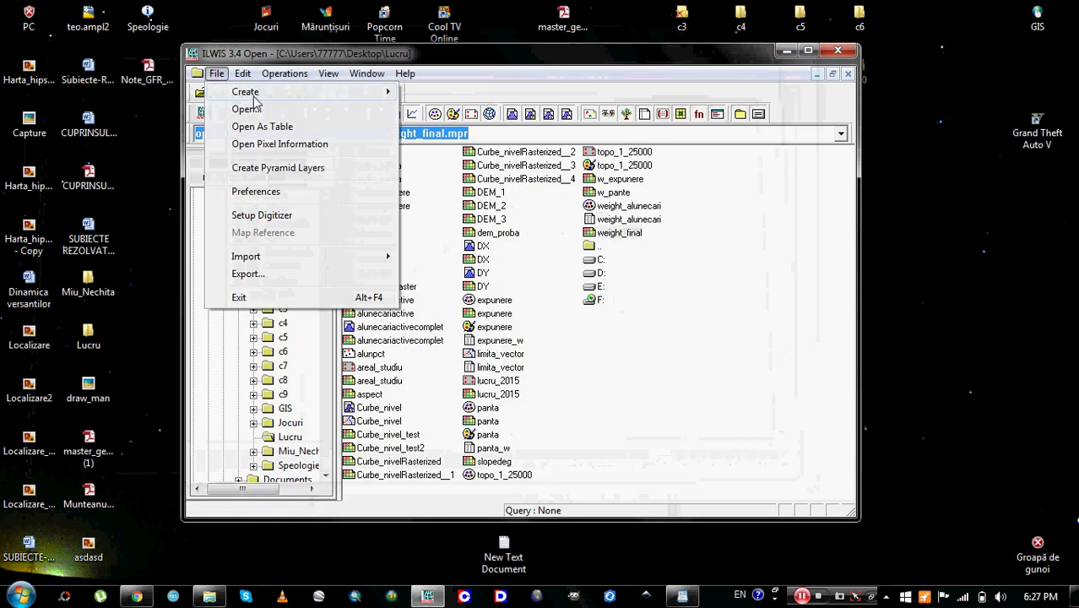
{"action": "mouse_move", "coordinate": [262, 94]}
{"action": "left_click", "coordinate": [456, 249]}
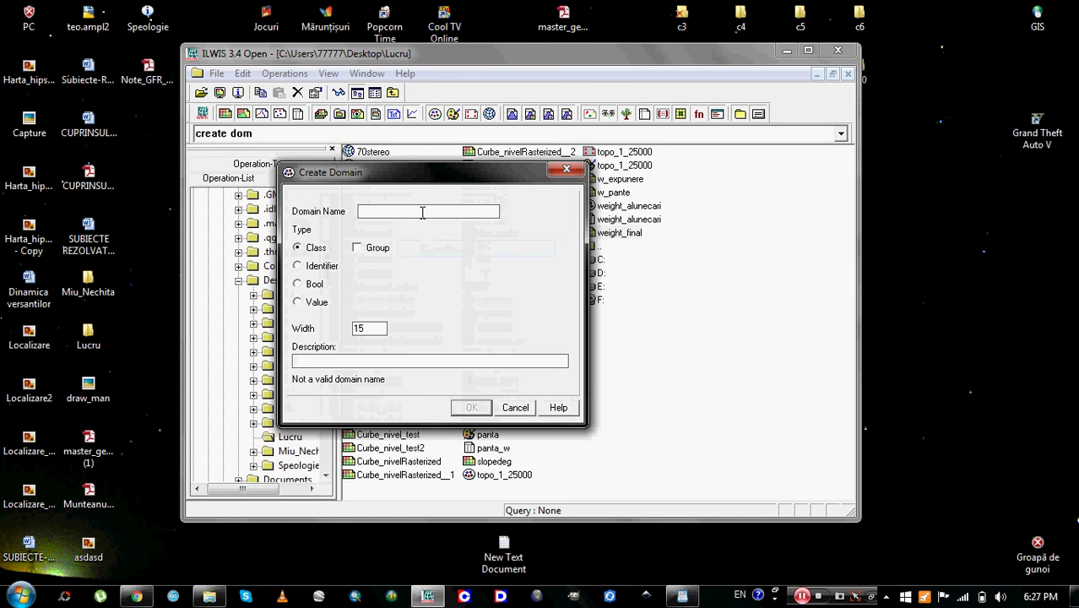
{"action": "type", "text": "suscepti"}
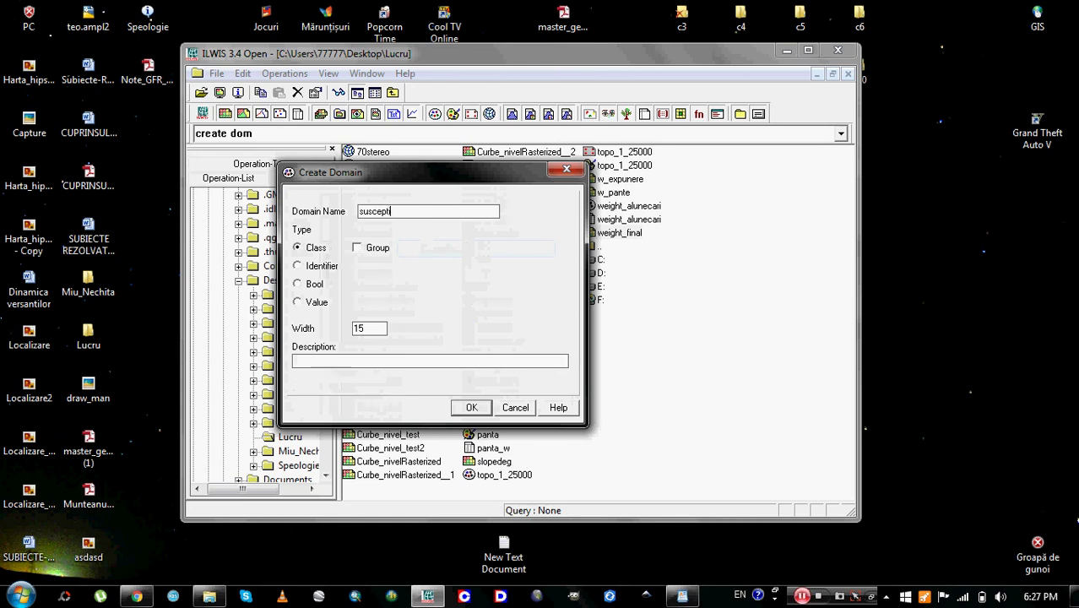
{"action": "type", "text": "bilitate"}
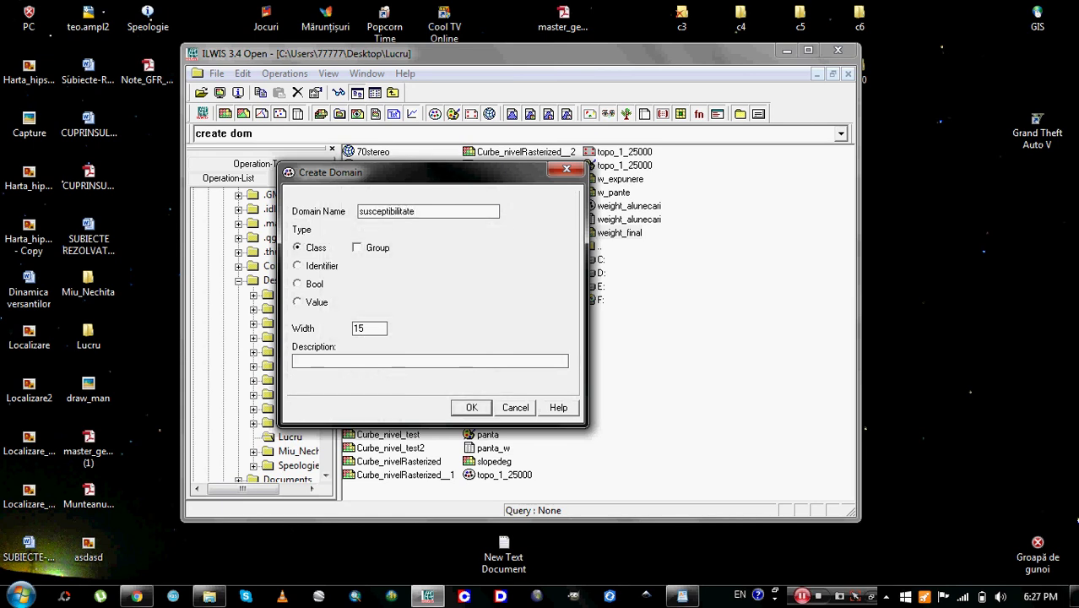
{"action": "left_click", "coordinate": [357, 248]}
{"action": "left_click_drag", "start_coordinate": [425, 177], "coordinate": [467, 173]}
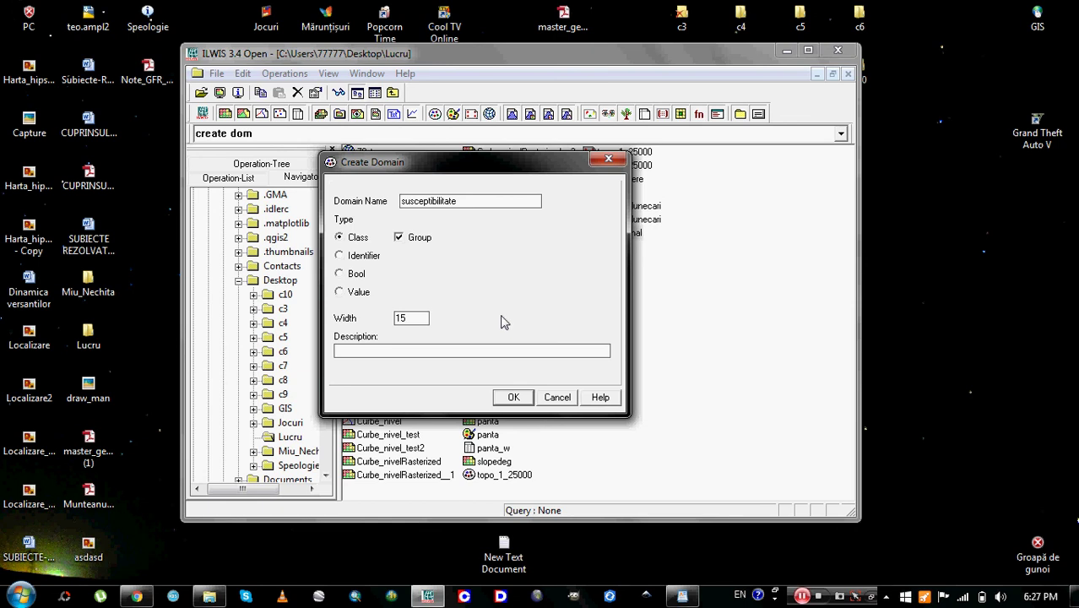
{"action": "left_click", "coordinate": [513, 396]}
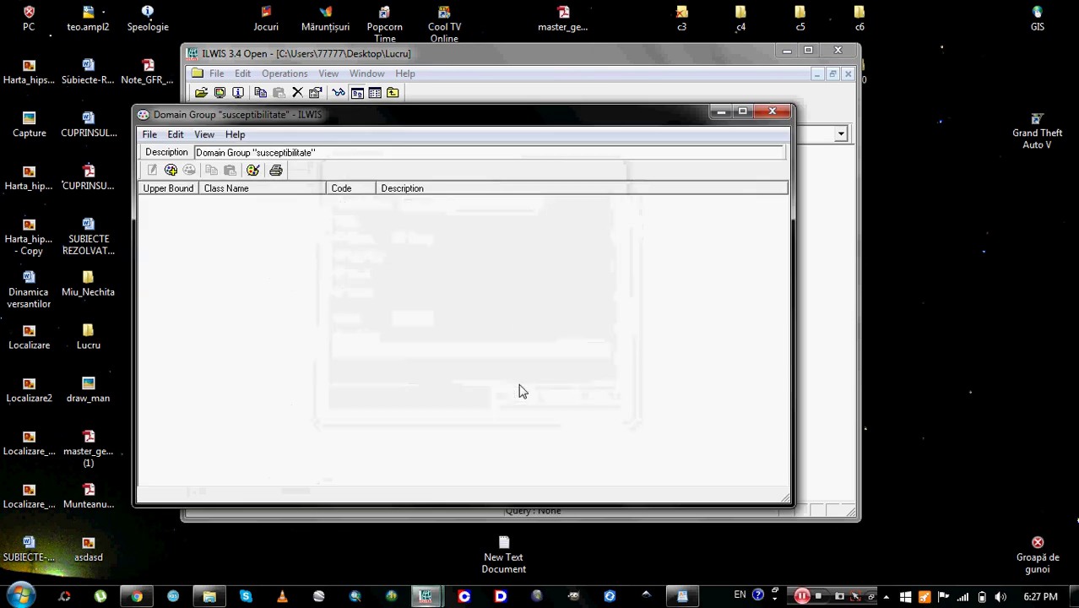
Step: Add a class named mica with an upper bound of -12 to the susceptibilitate domain group
{"action": "left_click_drag", "start_coordinate": [379, 116], "coordinate": [466, 116]}
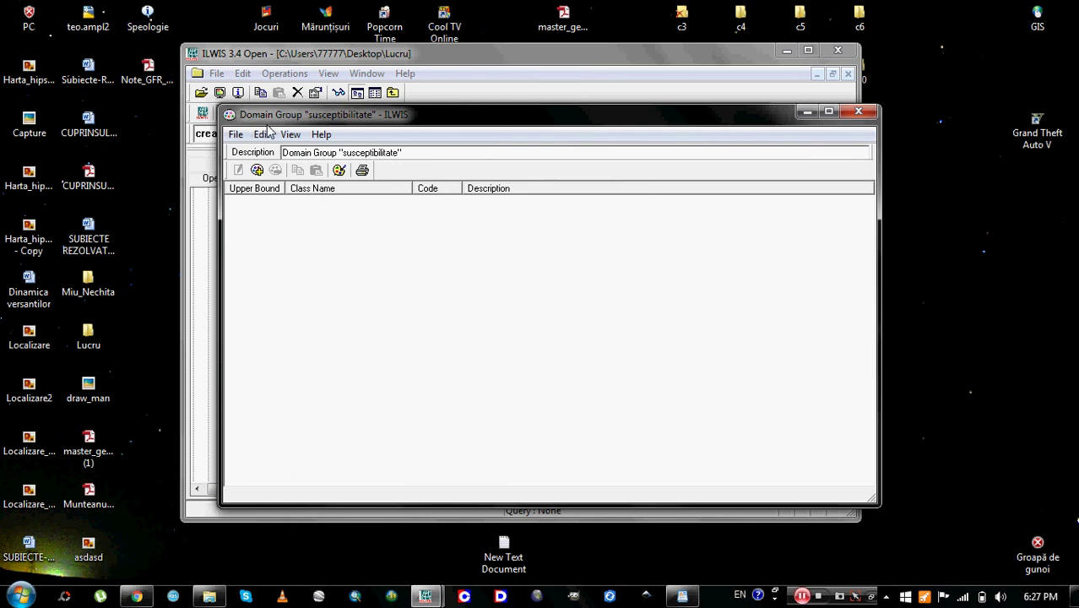
{"action": "left_click", "coordinate": [258, 170]}
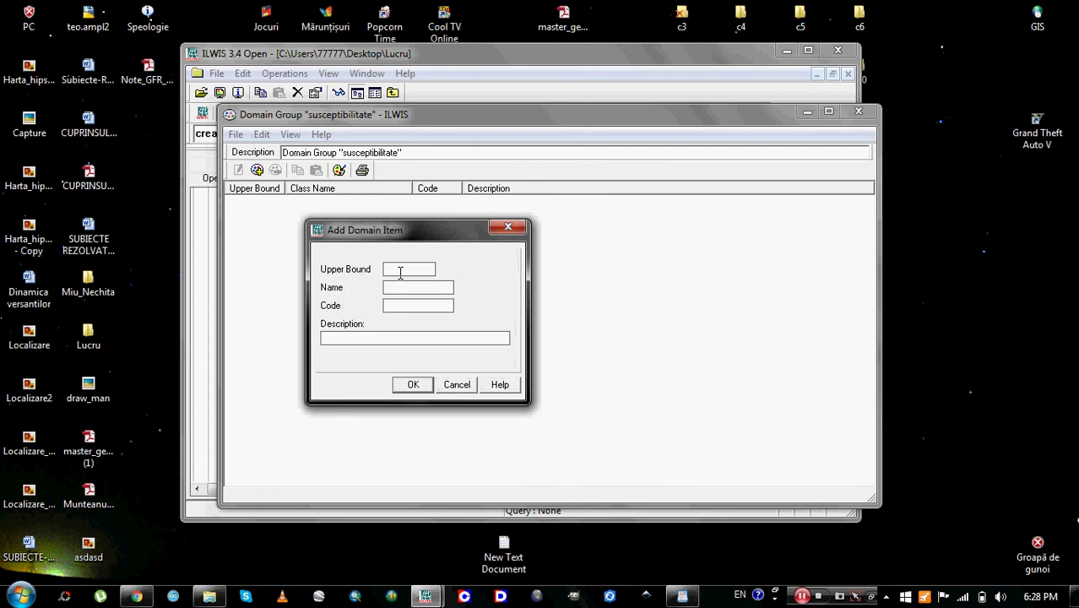
{"action": "type", "text": "-12"}
{"action": "left_click", "coordinate": [407, 289]}
{"action": "type", "text": "mica"}
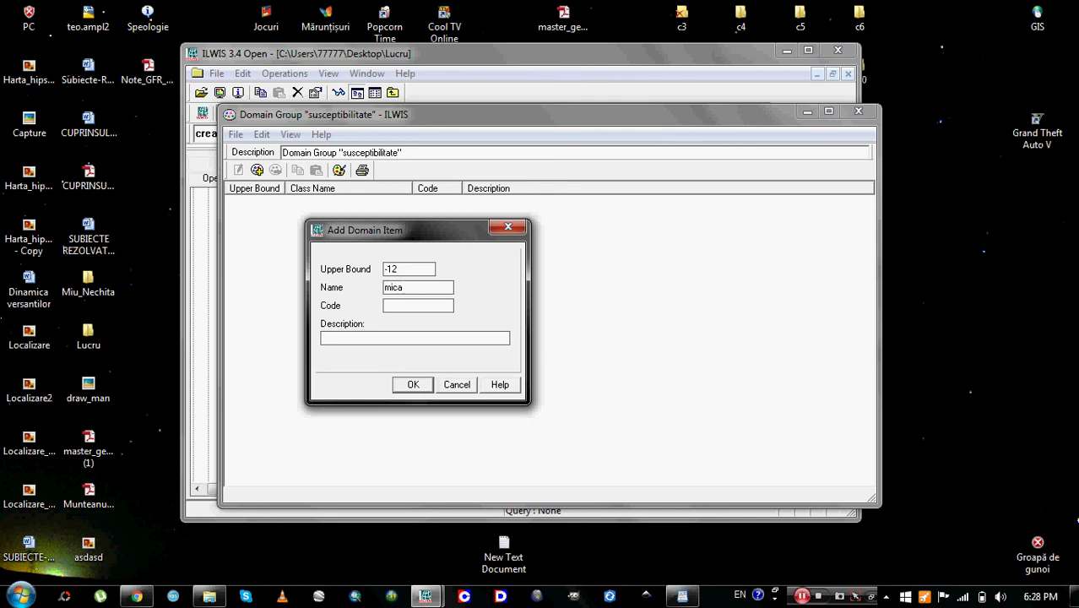
{"action": "left_click", "coordinate": [412, 389]}
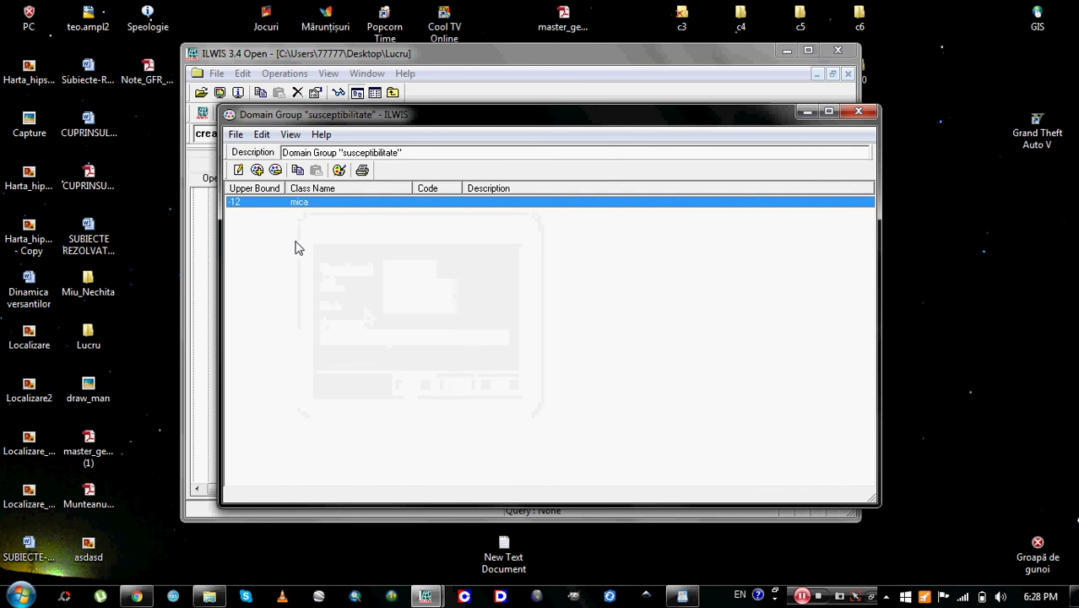
Step: Add a class named medie with an upper bound of -7 to the domain group
{"action": "left_click", "coordinate": [258, 171]}
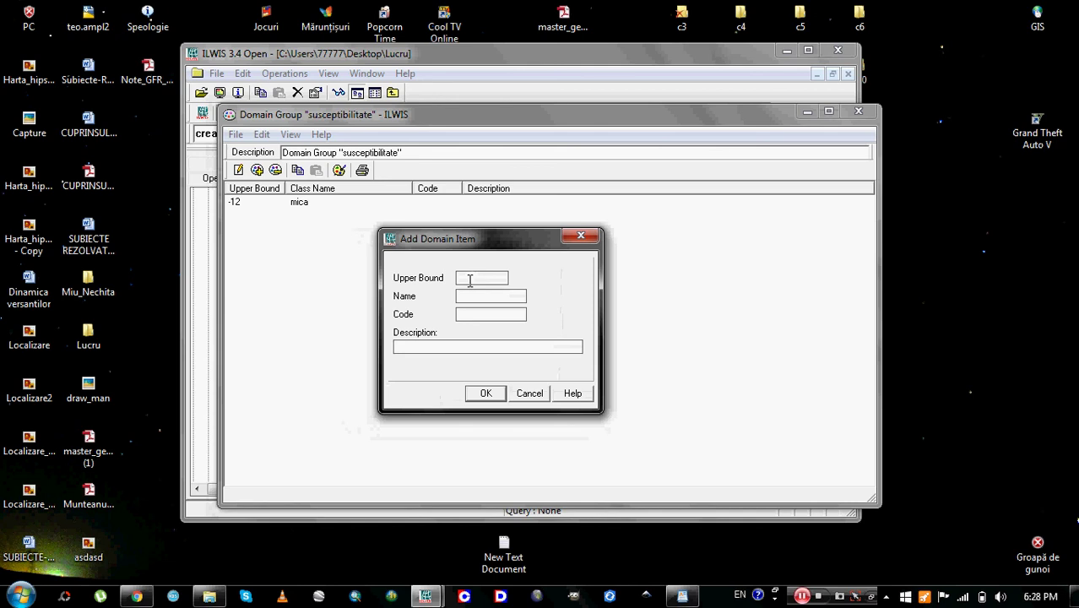
{"action": "type", "text": "-7"}
{"action": "type", "text": "medie"}
{"action": "left_click", "coordinate": [485, 392]}
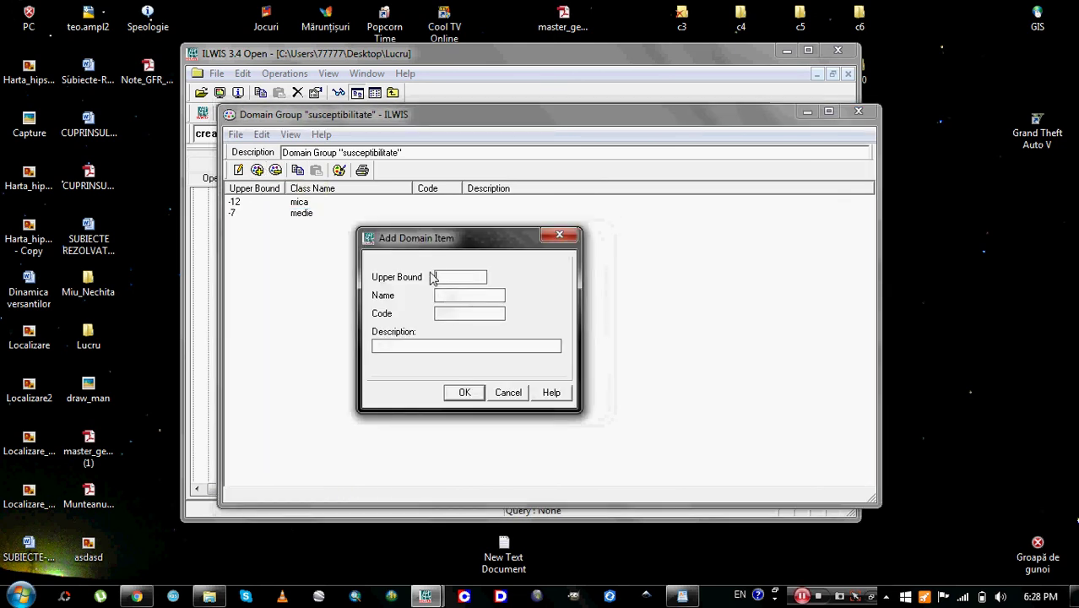
Step: Add a class named mare with an upper bound of 2 to the domain group
{"action": "type", "text": "2"}
{"action": "left_click", "coordinate": [448, 293]}
{"action": "type", "text": "mare"}
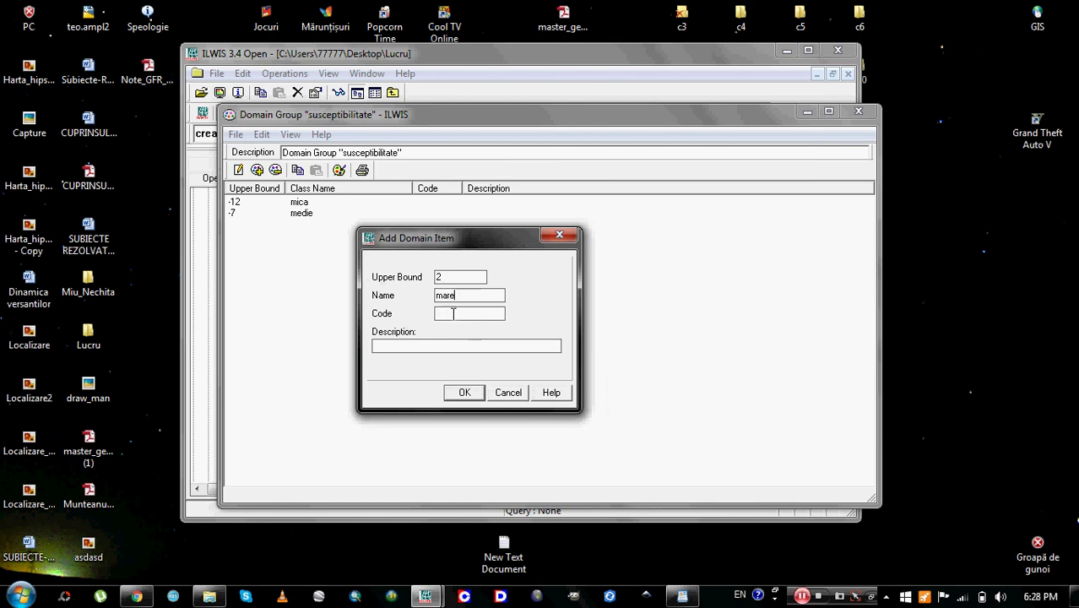
{"action": "left_click", "coordinate": [463, 393]}
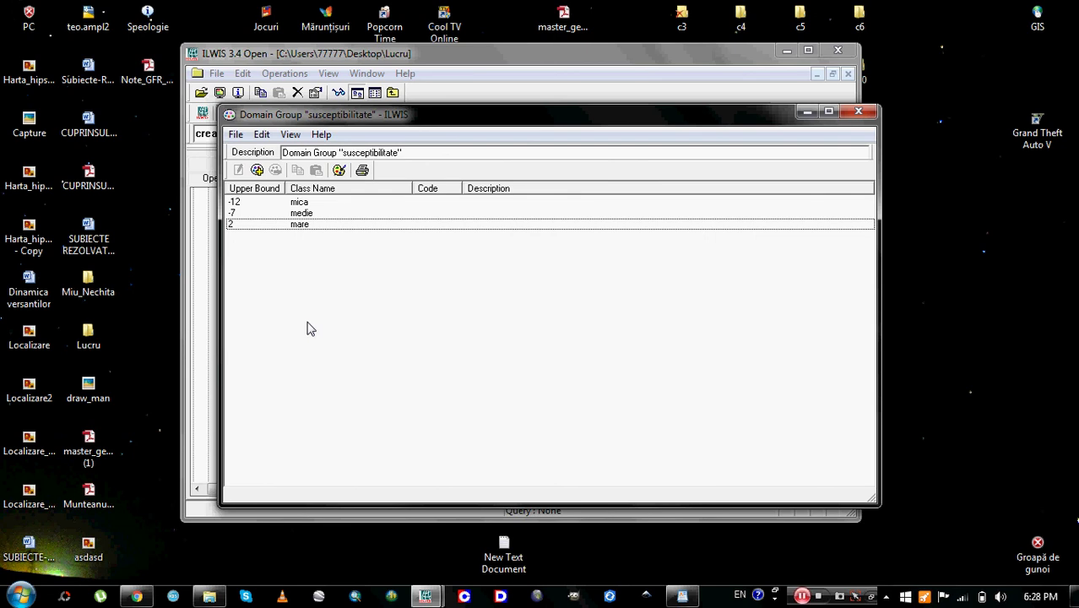
Step: Set the upper bound of the medie class to -6
{"action": "left_click", "coordinate": [301, 214]}
{"action": "double_click", "coordinate": [261, 216]}
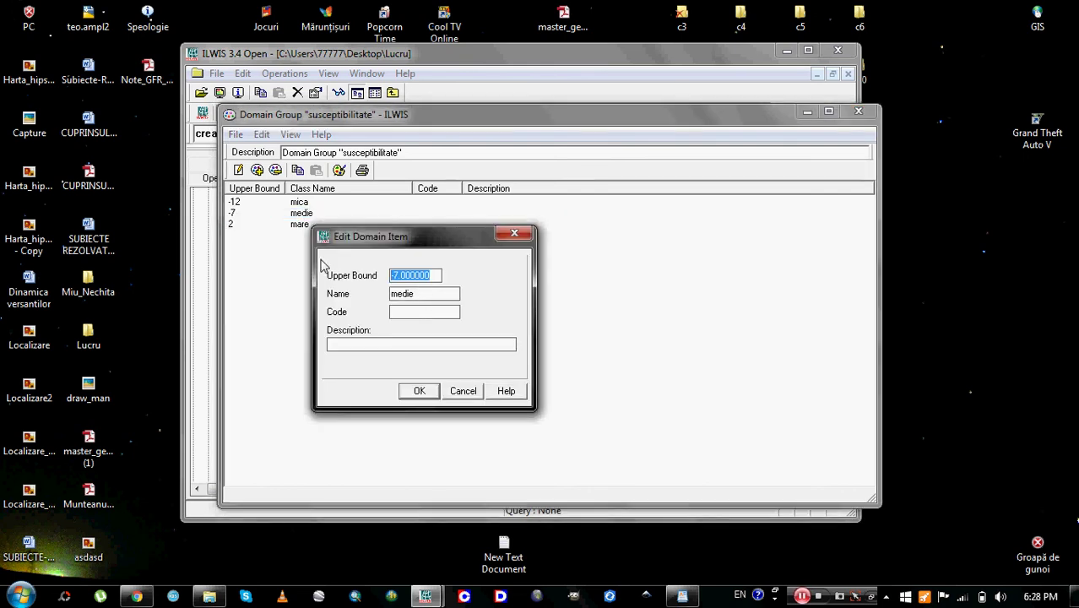
{"action": "type", "text": "-6"}
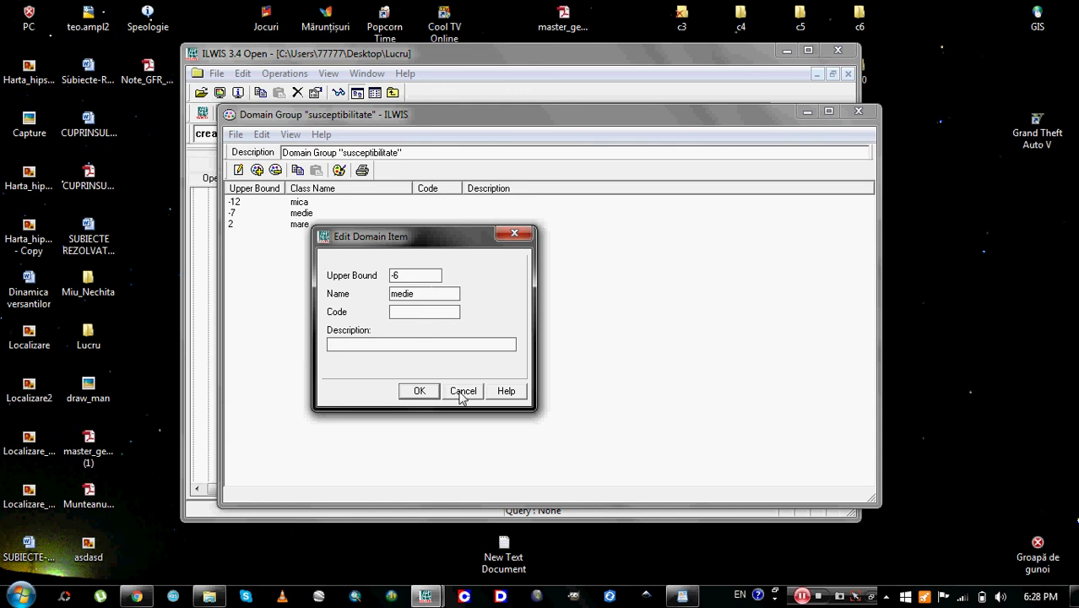
{"action": "left_click", "coordinate": [419, 391]}
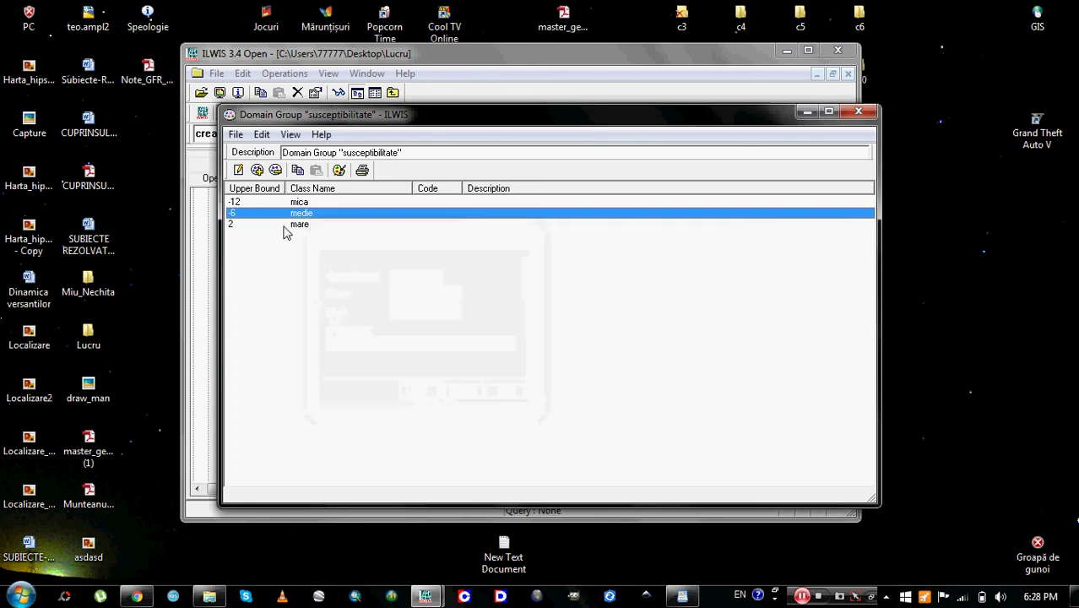
Step: Set the upper bound of the medie class to -5
{"action": "double_click", "coordinate": [242, 214]}
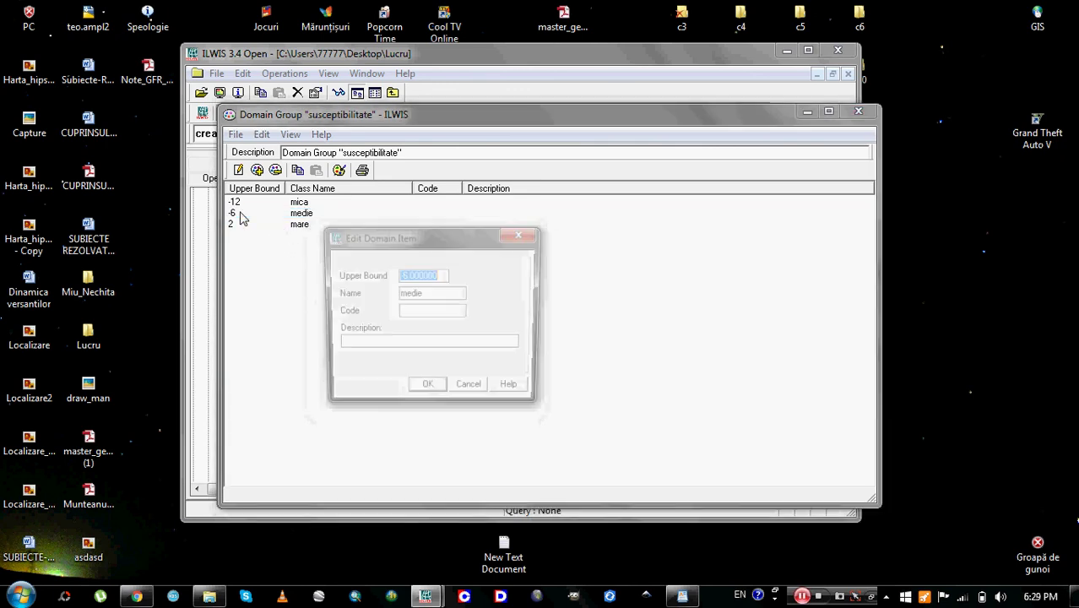
{"action": "left_click", "coordinate": [439, 277]}
{"action": "left_click_drag", "start_coordinate": [438, 277], "coordinate": [328, 283]}
{"action": "key", "text": "BackSpace"}
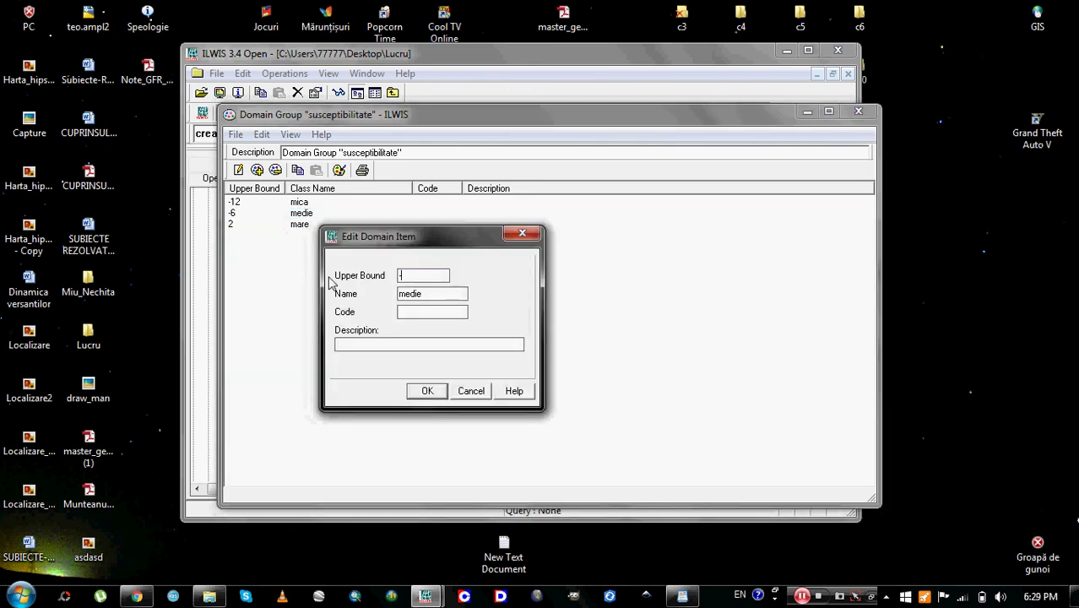
{"action": "type", "text": "-5"}
{"action": "left_click", "coordinate": [422, 390]}
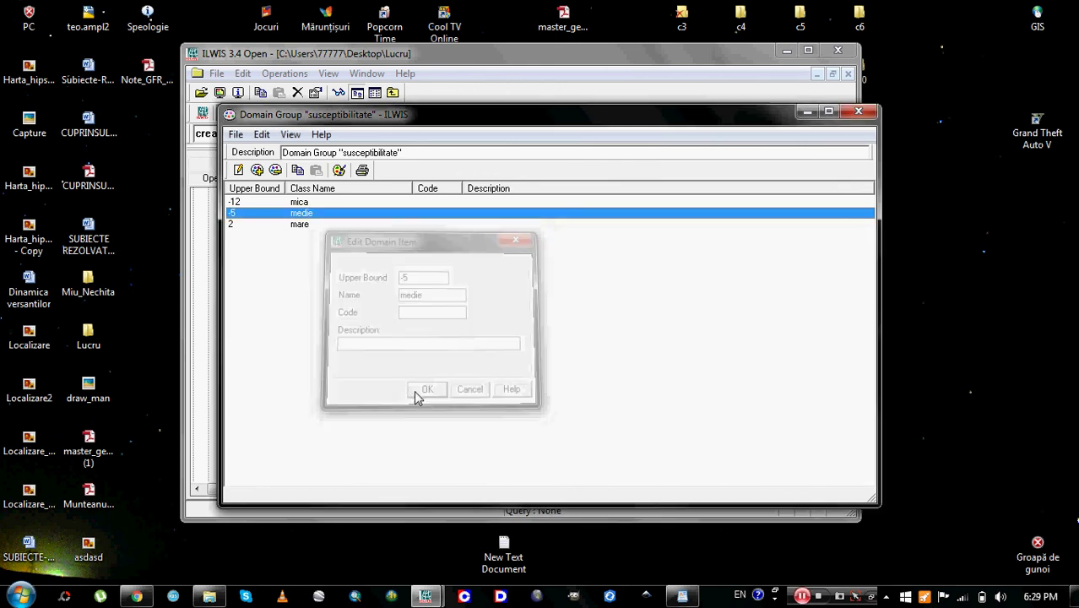
Step: Close the susceptibilitate domain group window and open the susceptibilitate representation from the Lucru folder
{"action": "left_click", "coordinate": [301, 226]}
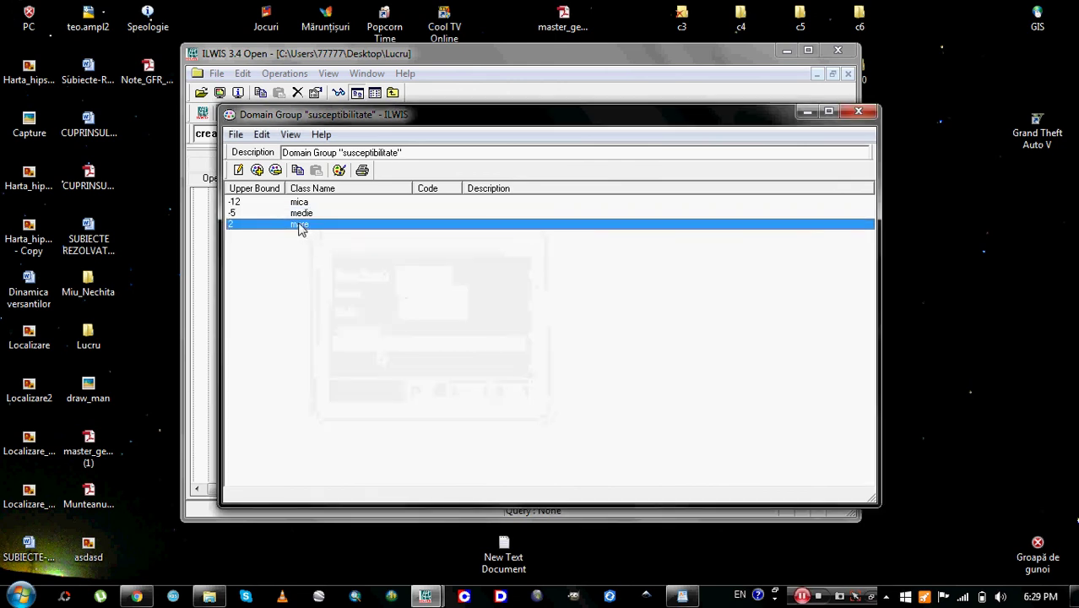
{"action": "left_click", "coordinate": [296, 246]}
{"action": "left_click", "coordinate": [297, 225]}
{"action": "left_click", "coordinate": [297, 245]}
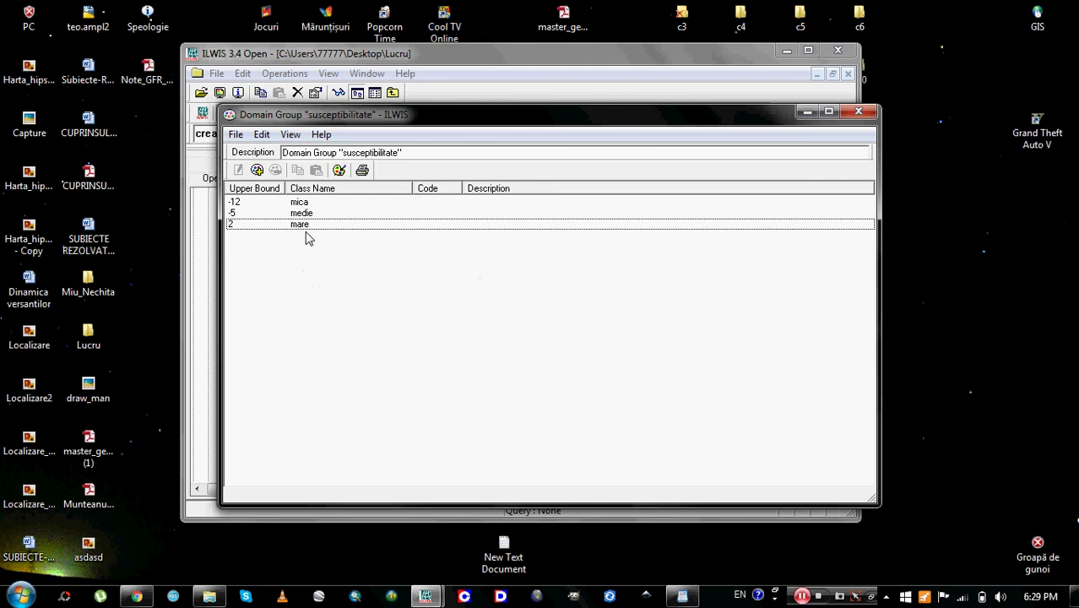
{"action": "left_click", "coordinate": [236, 136]}
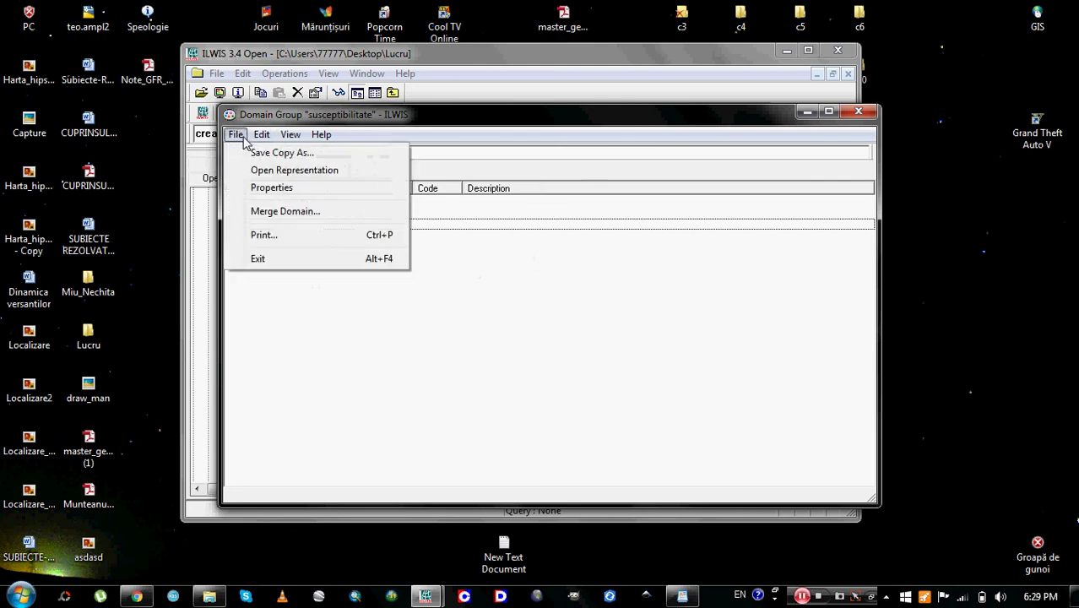
{"action": "left_click", "coordinate": [591, 264]}
{"action": "left_click", "coordinate": [859, 111]}
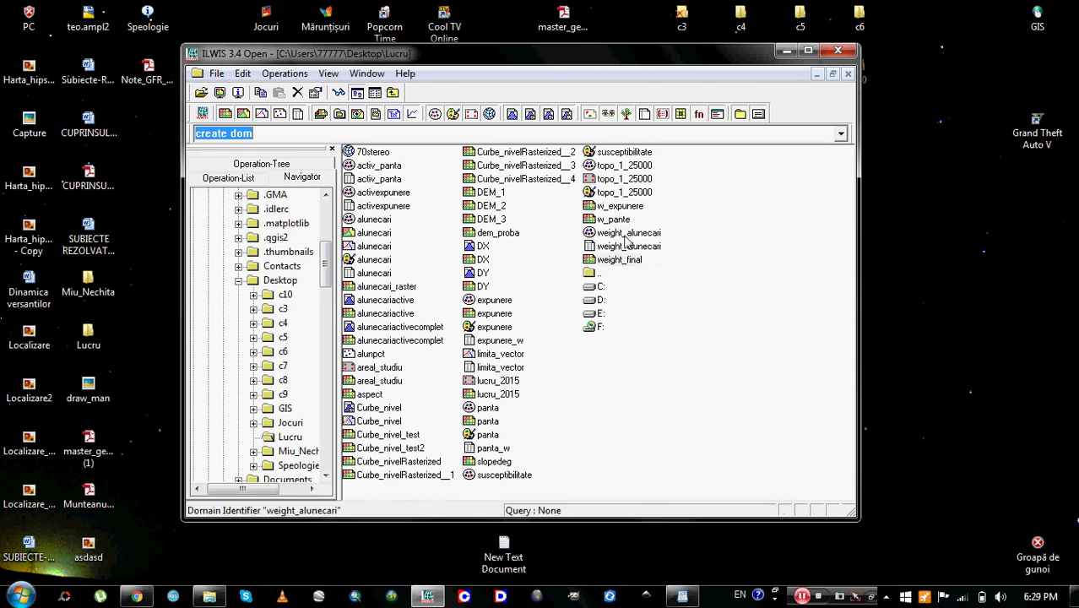
{"action": "double_click", "coordinate": [625, 152]}
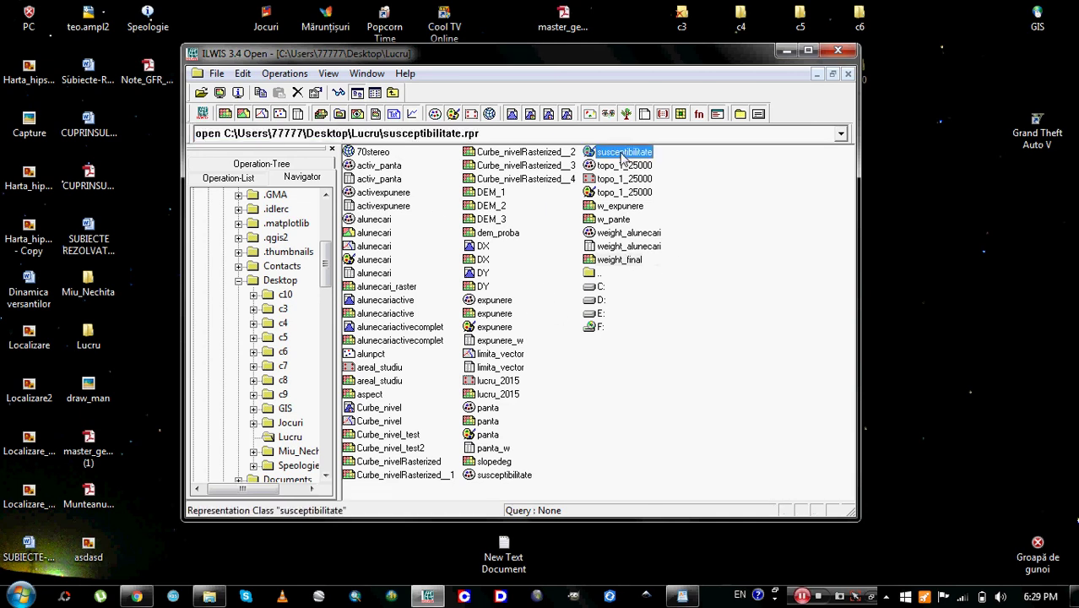
{"action": "left_click", "coordinate": [539, 140]}
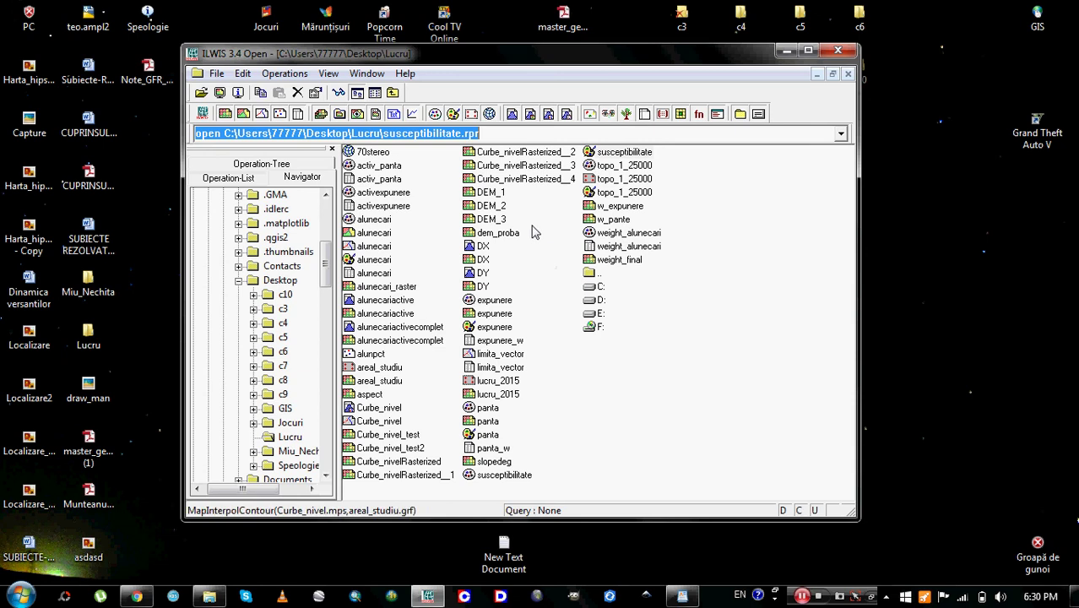
Step: Start the Slicing image processing operation with weight_final as the input raster map
{"action": "left_click", "coordinate": [284, 76]}
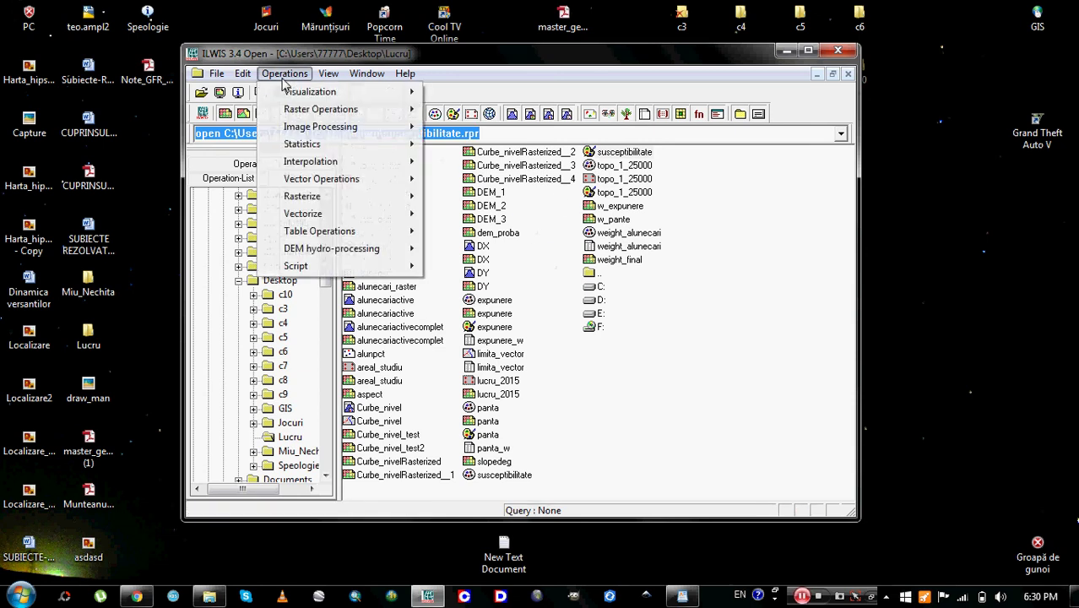
{"action": "mouse_move", "coordinate": [337, 126]}
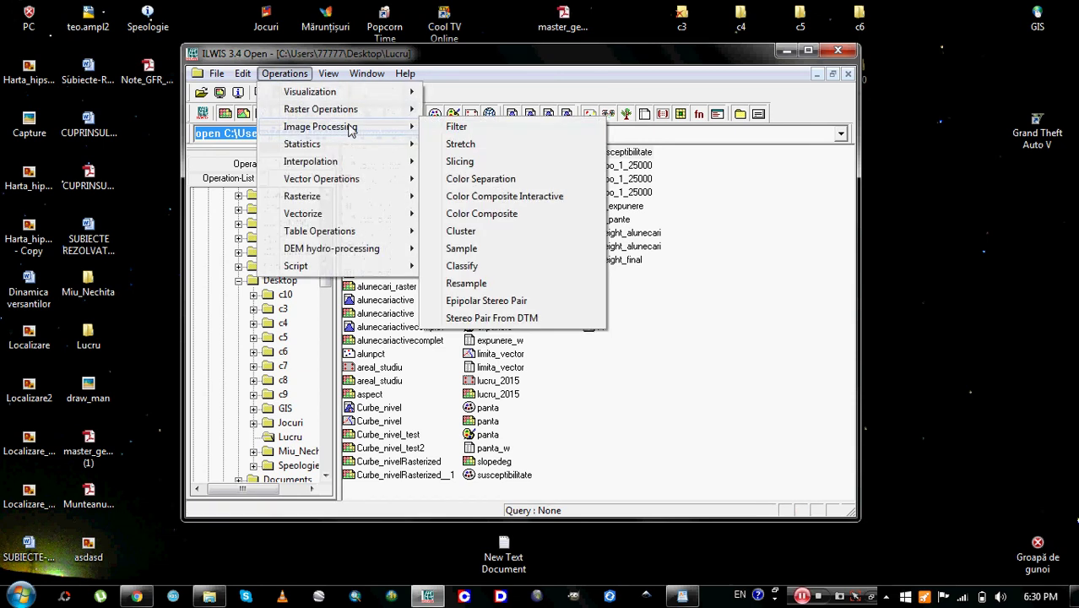
{"action": "left_click", "coordinate": [479, 163]}
{"action": "left_click_drag", "start_coordinate": [475, 175], "coordinate": [486, 161]}
{"action": "left_click", "coordinate": [535, 203]}
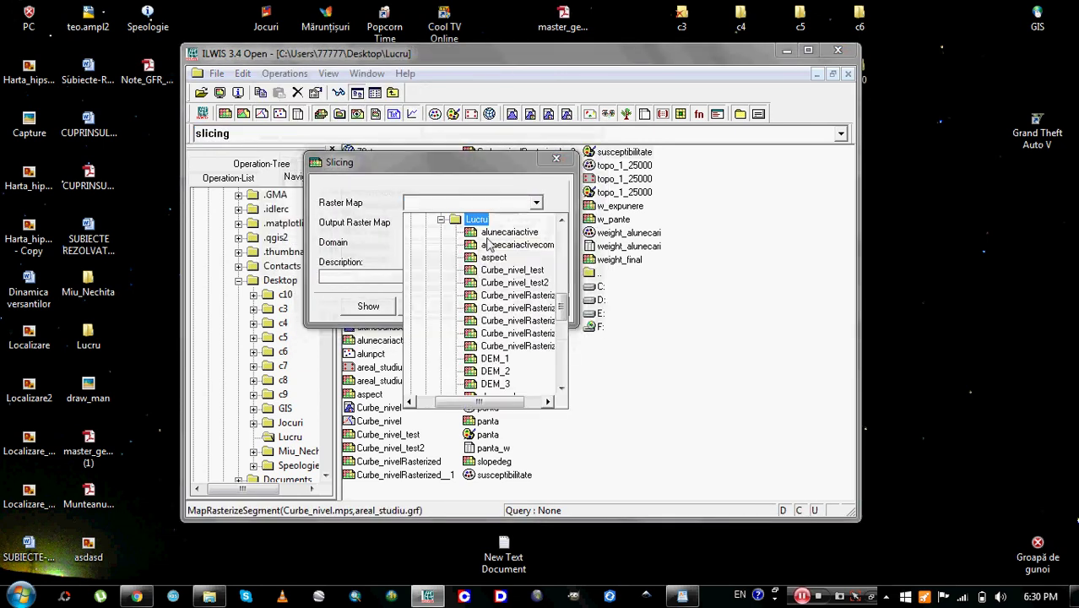
{"action": "mouse_move", "coordinate": [560, 304]}
{"action": "left_mouse_down"}
{"action": "mouse_move", "coordinate": [560, 320]}
{"action": "mouse_move", "coordinate": [525, 329]}
{"action": "mouse_move", "coordinate": [563, 306]}
{"action": "mouse_move", "coordinate": [561, 322]}
{"action": "left_mouse_up"}
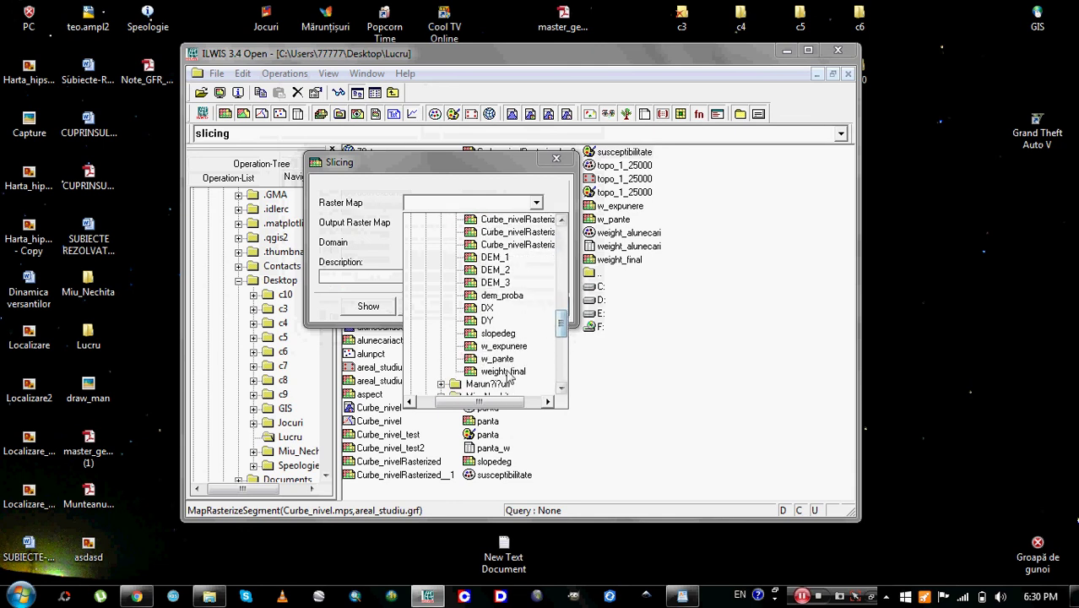
{"action": "left_click", "coordinate": [507, 371]}
Step: Name the output raster map susceptibilitate, assign it the susceptibilitate domain, and show the sliced map with the default display options
{"action": "left_click", "coordinate": [533, 221]}
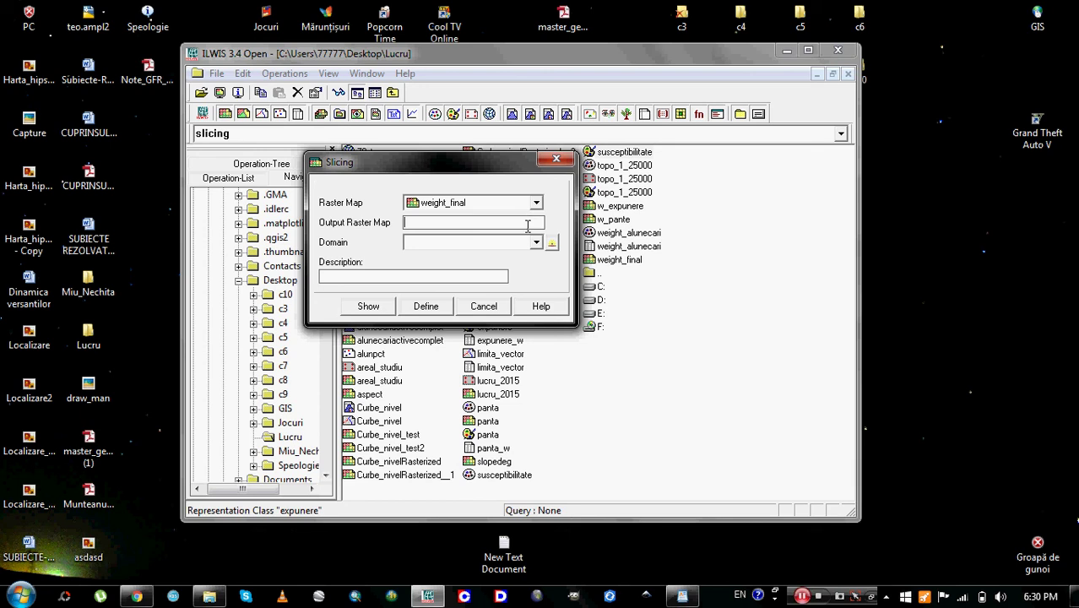
{"action": "type", "text": "susceptibilitate"}
{"action": "left_click", "coordinate": [536, 242]}
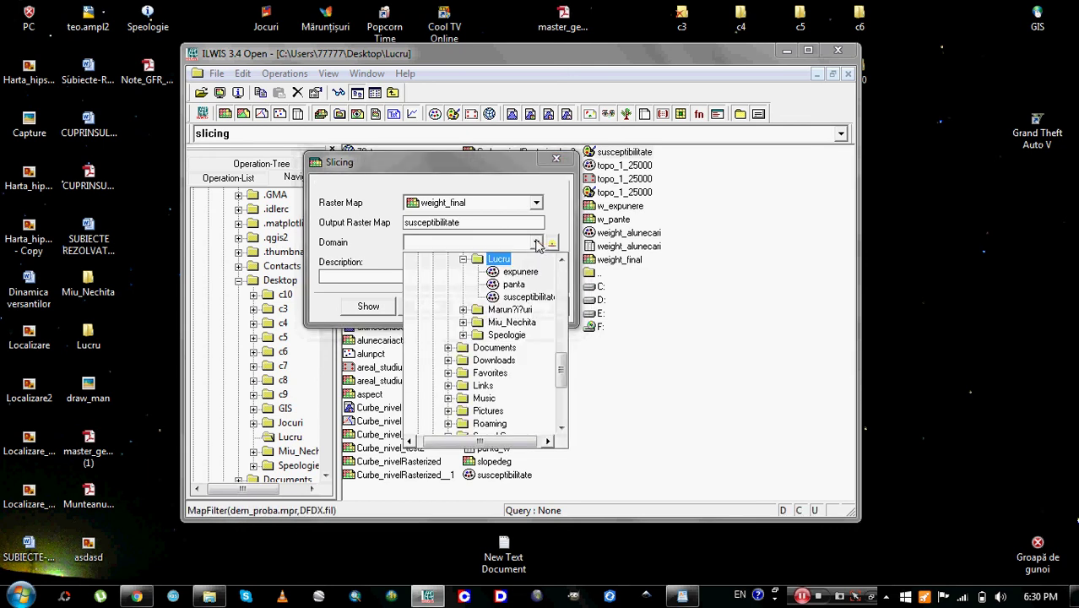
{"action": "left_click", "coordinate": [528, 297]}
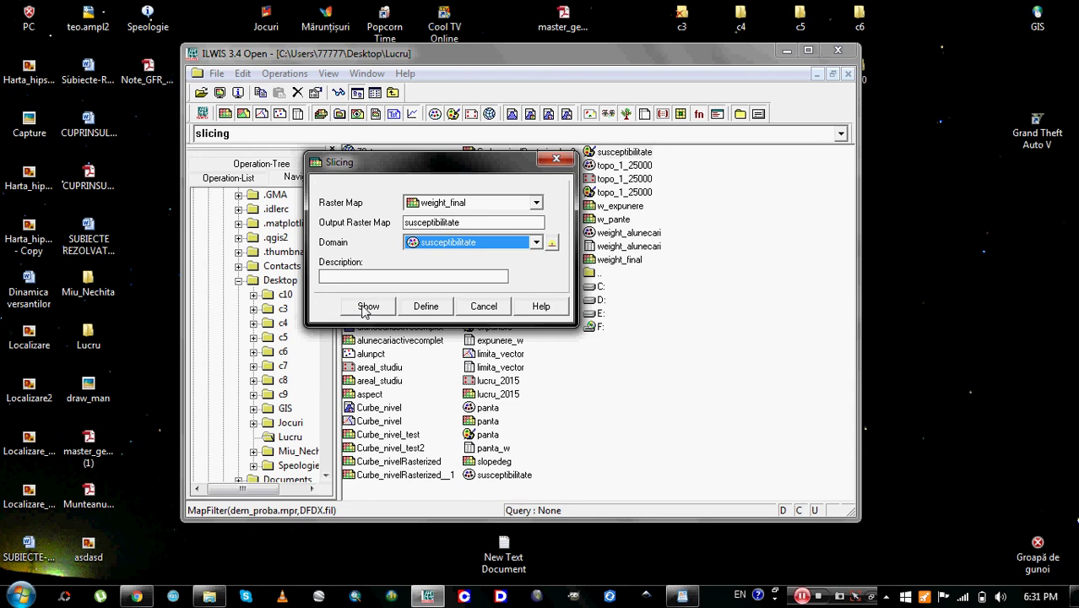
{"action": "left_click", "coordinate": [366, 307]}
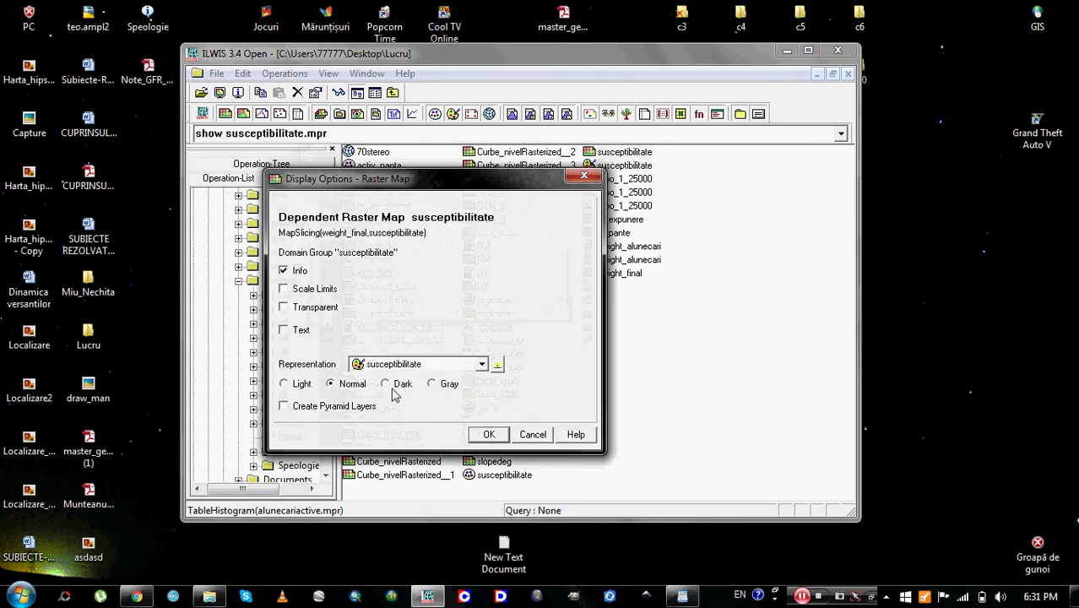
{"action": "left_click", "coordinate": [487, 435]}
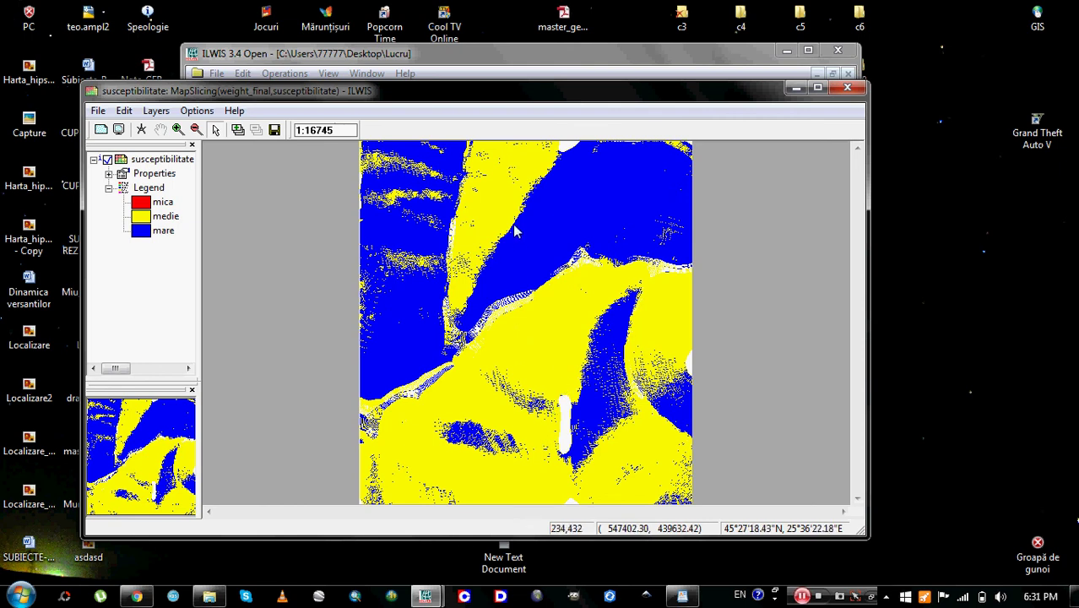
Step: Examine the sliced susceptibilitate map closely along the boundary between the medie and mare areas, and return to the full map view
{"action": "left_click", "coordinate": [178, 129]}
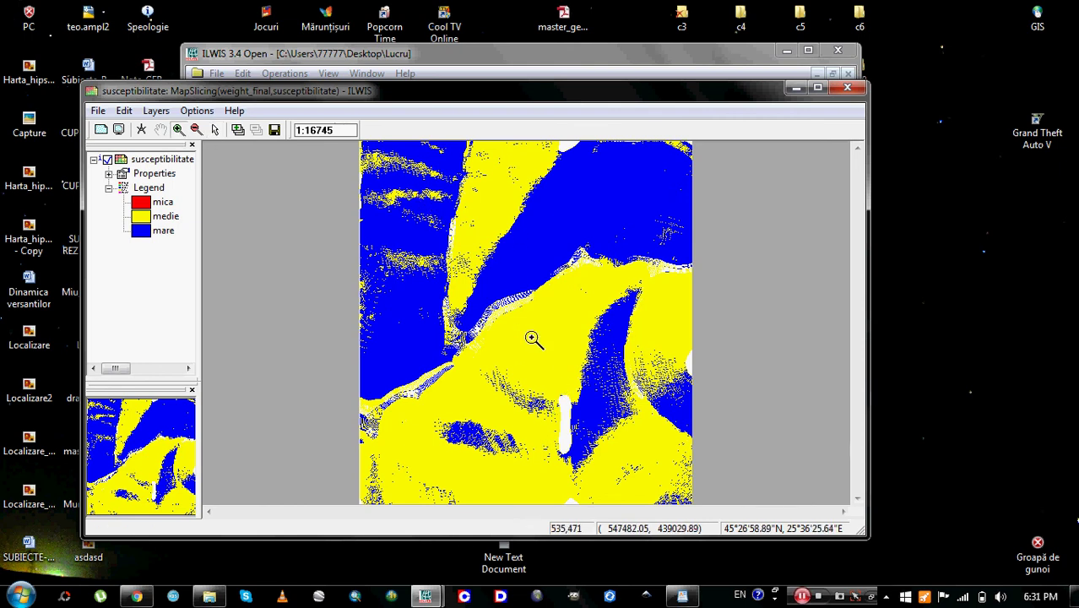
{"action": "left_click_drag", "start_coordinate": [531, 338], "coordinate": [542, 349]}
{"action": "left_click", "coordinate": [566, 388]}
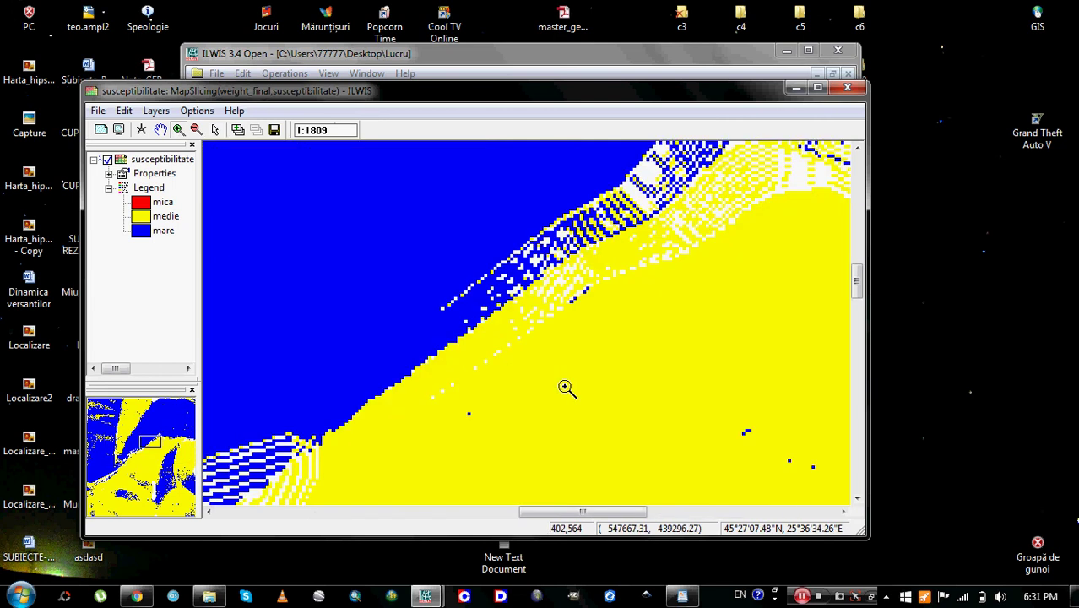
{"action": "left_click", "coordinate": [563, 347]}
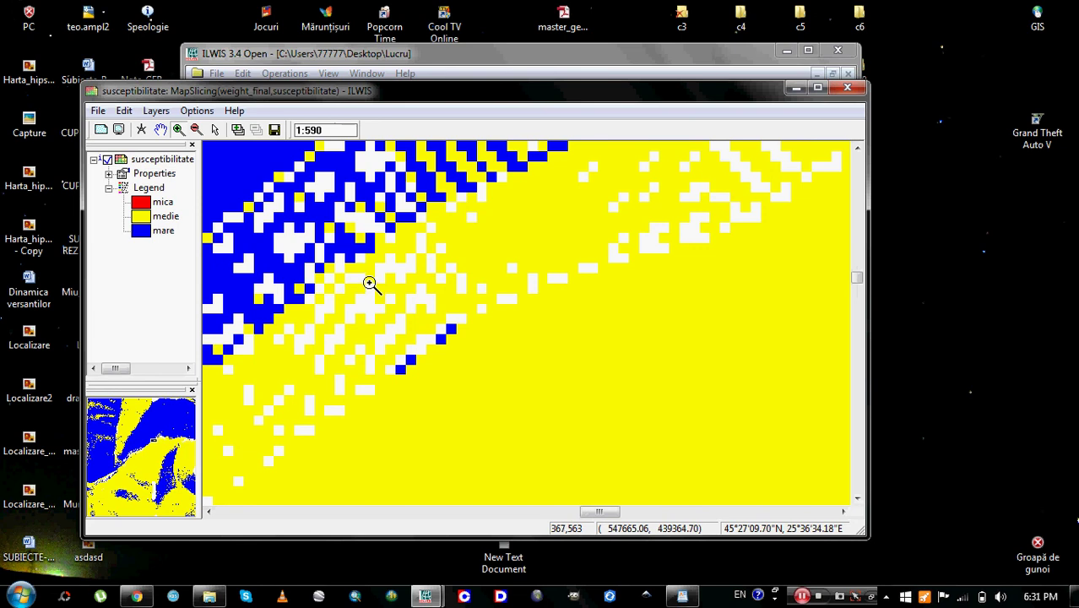
{"action": "left_click", "coordinate": [196, 129]}
{"action": "left_click", "coordinate": [429, 272]}
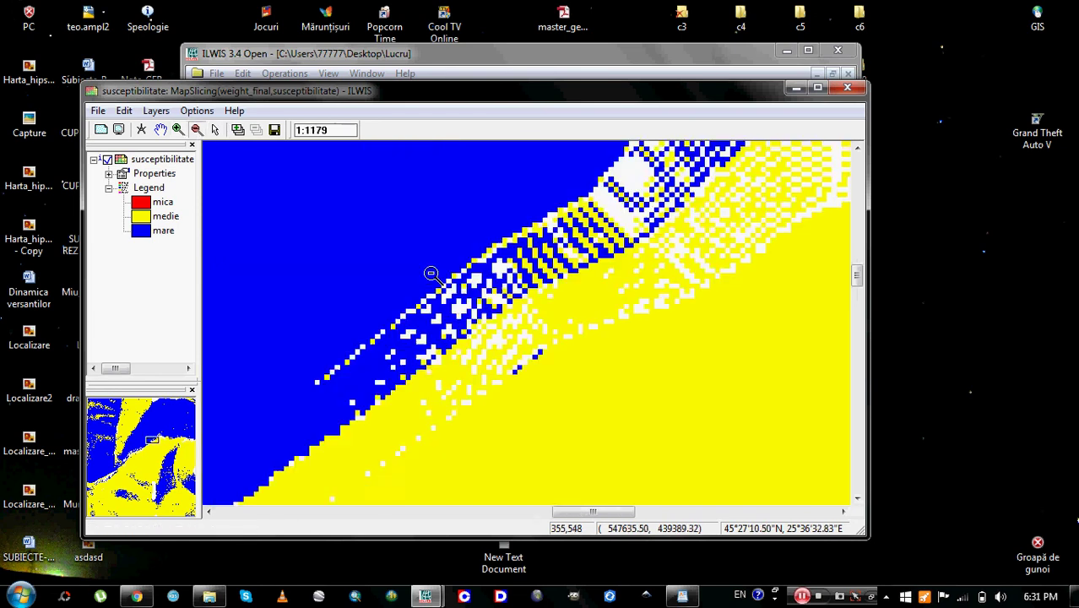
{"action": "left_click", "coordinate": [430, 272]}
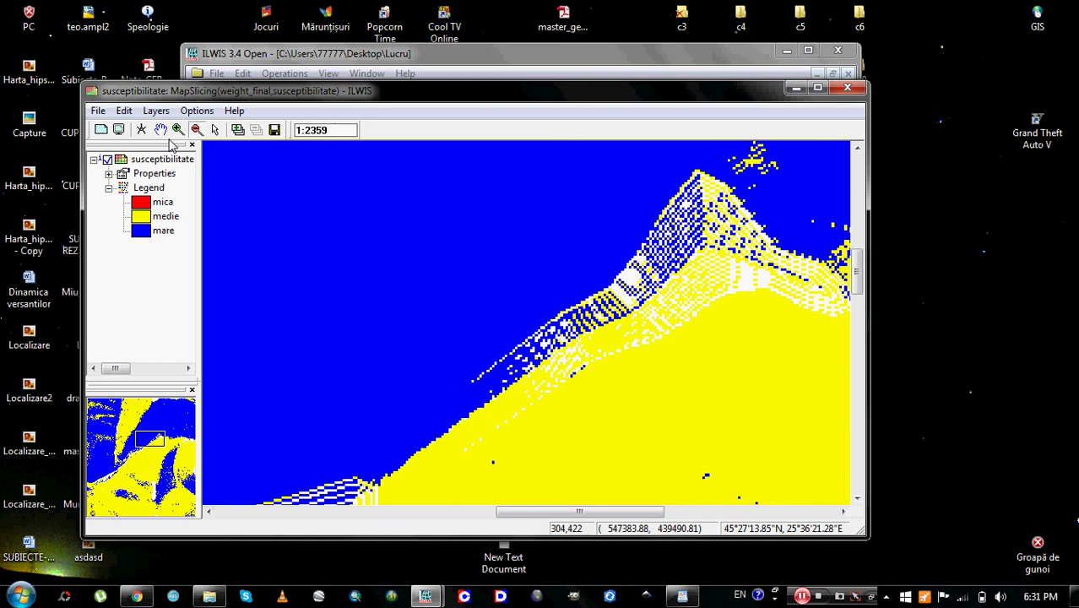
{"action": "left_click", "coordinate": [390, 269]}
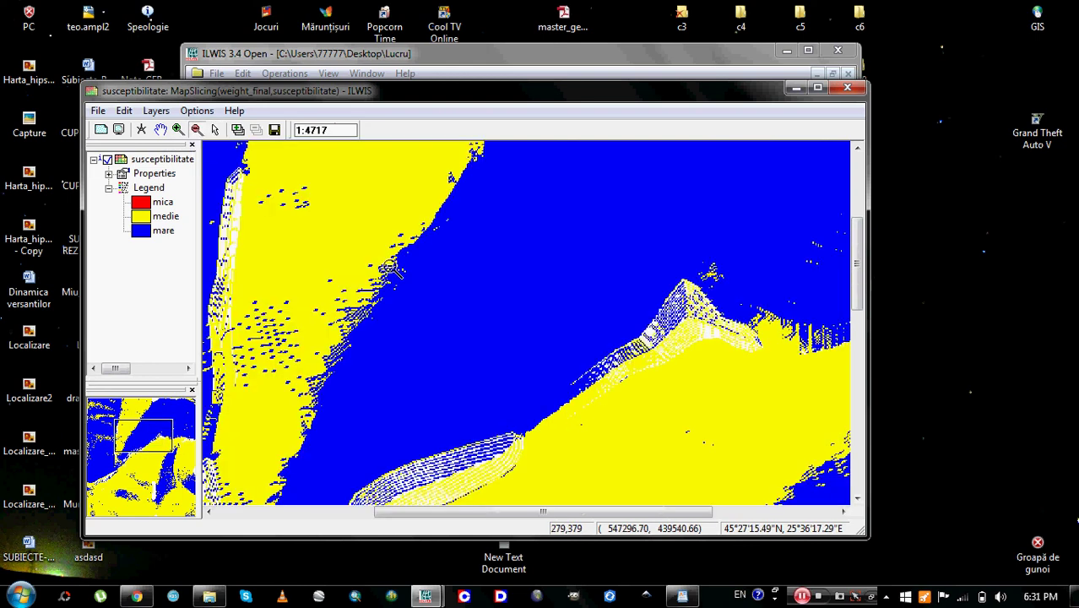
{"action": "left_click", "coordinate": [391, 269]}
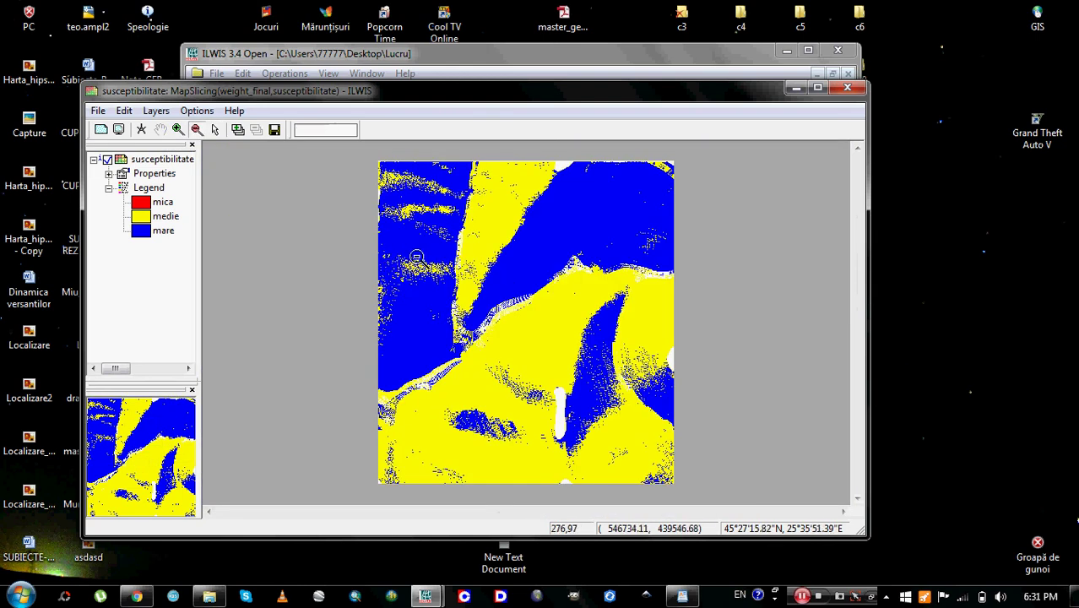